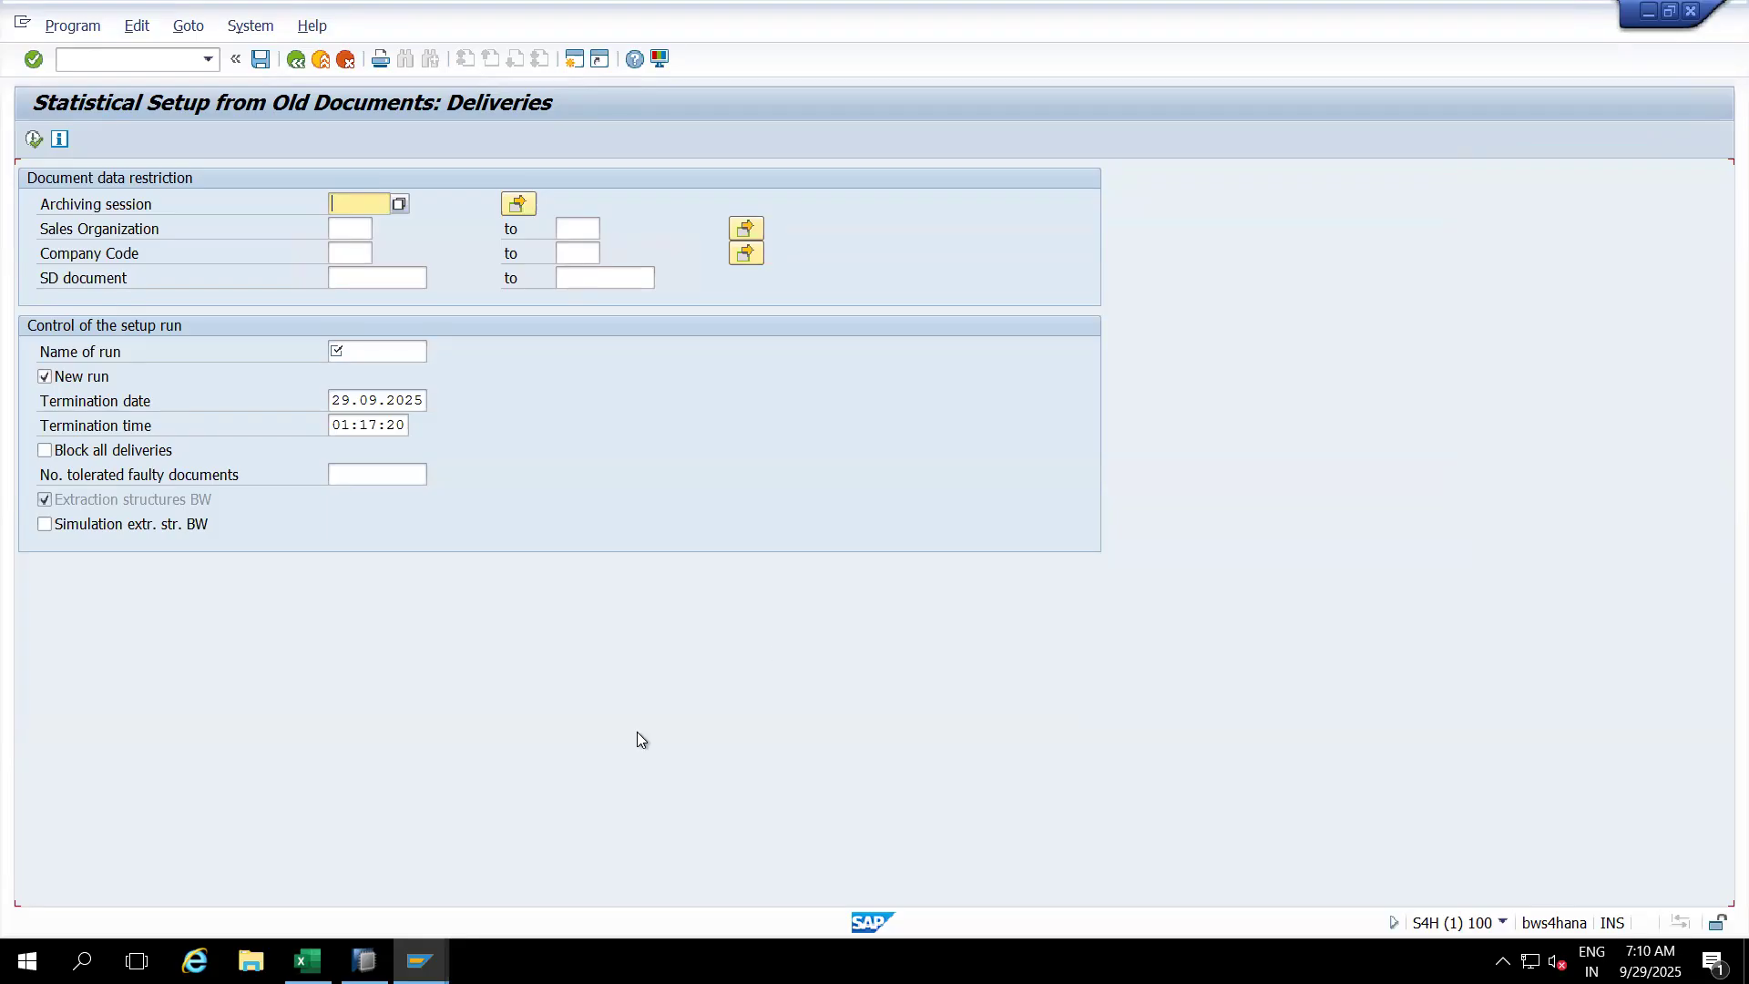
Step: Switch to the Excel workbook and enter "LBWE tcode" in cell G17
click(307, 961)
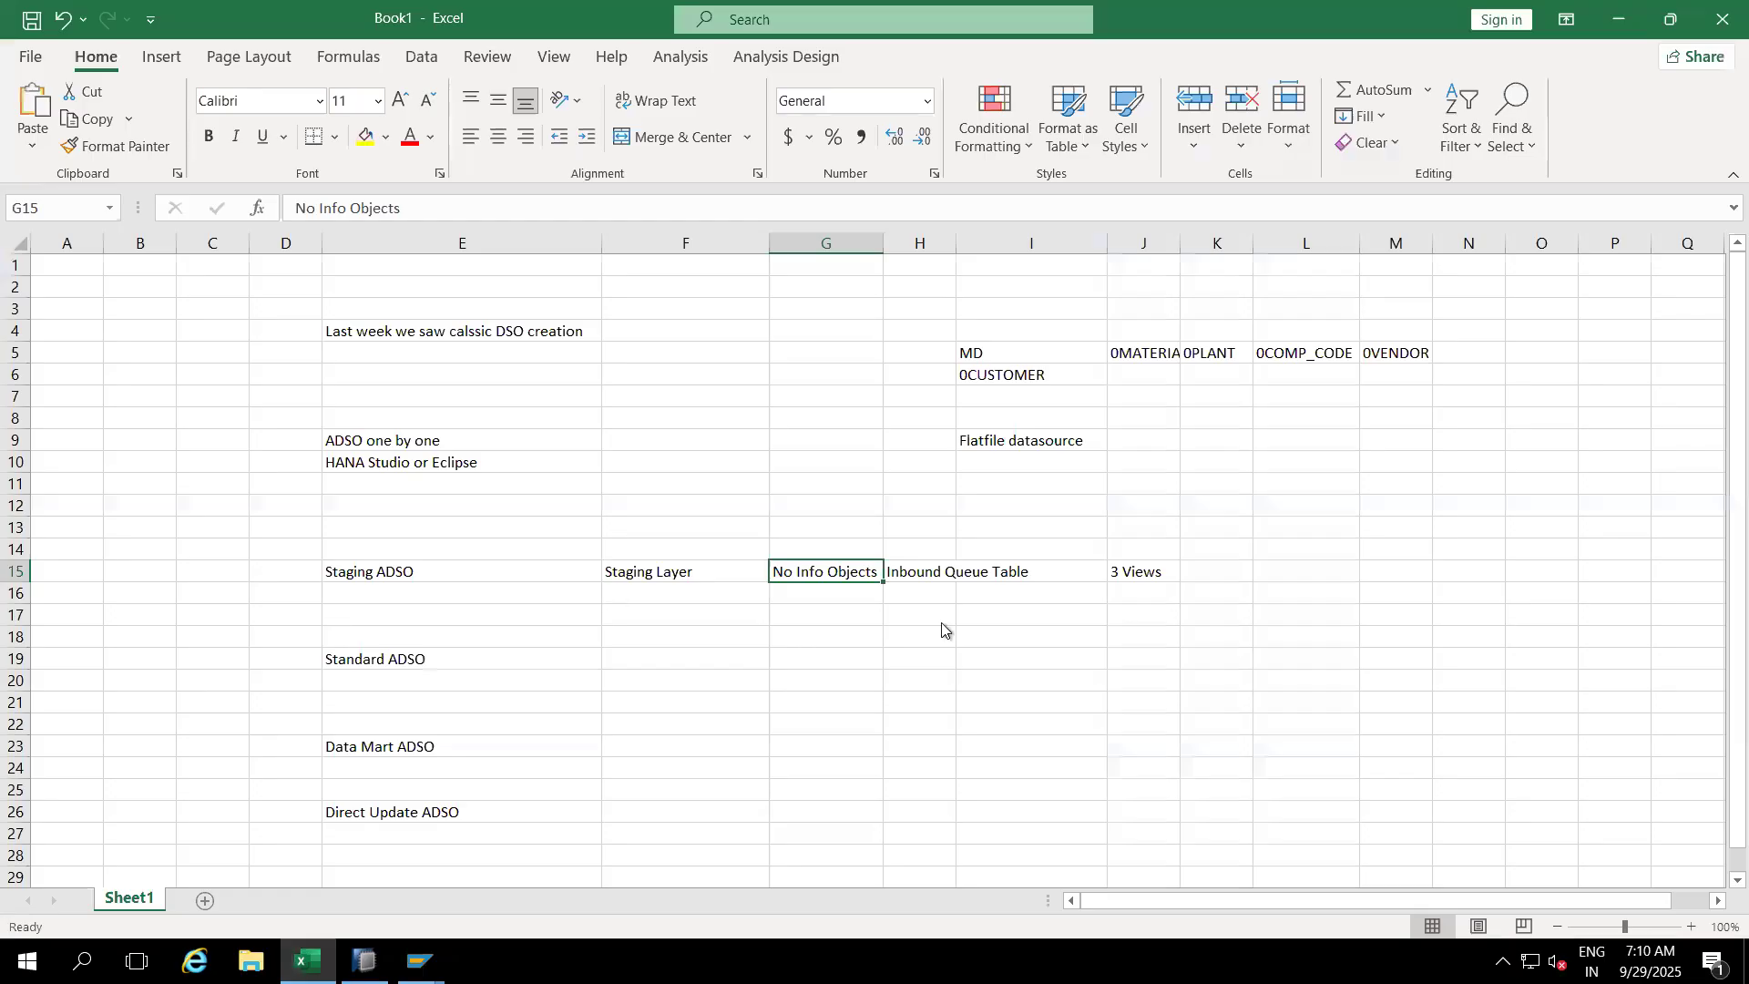
click(803, 627)
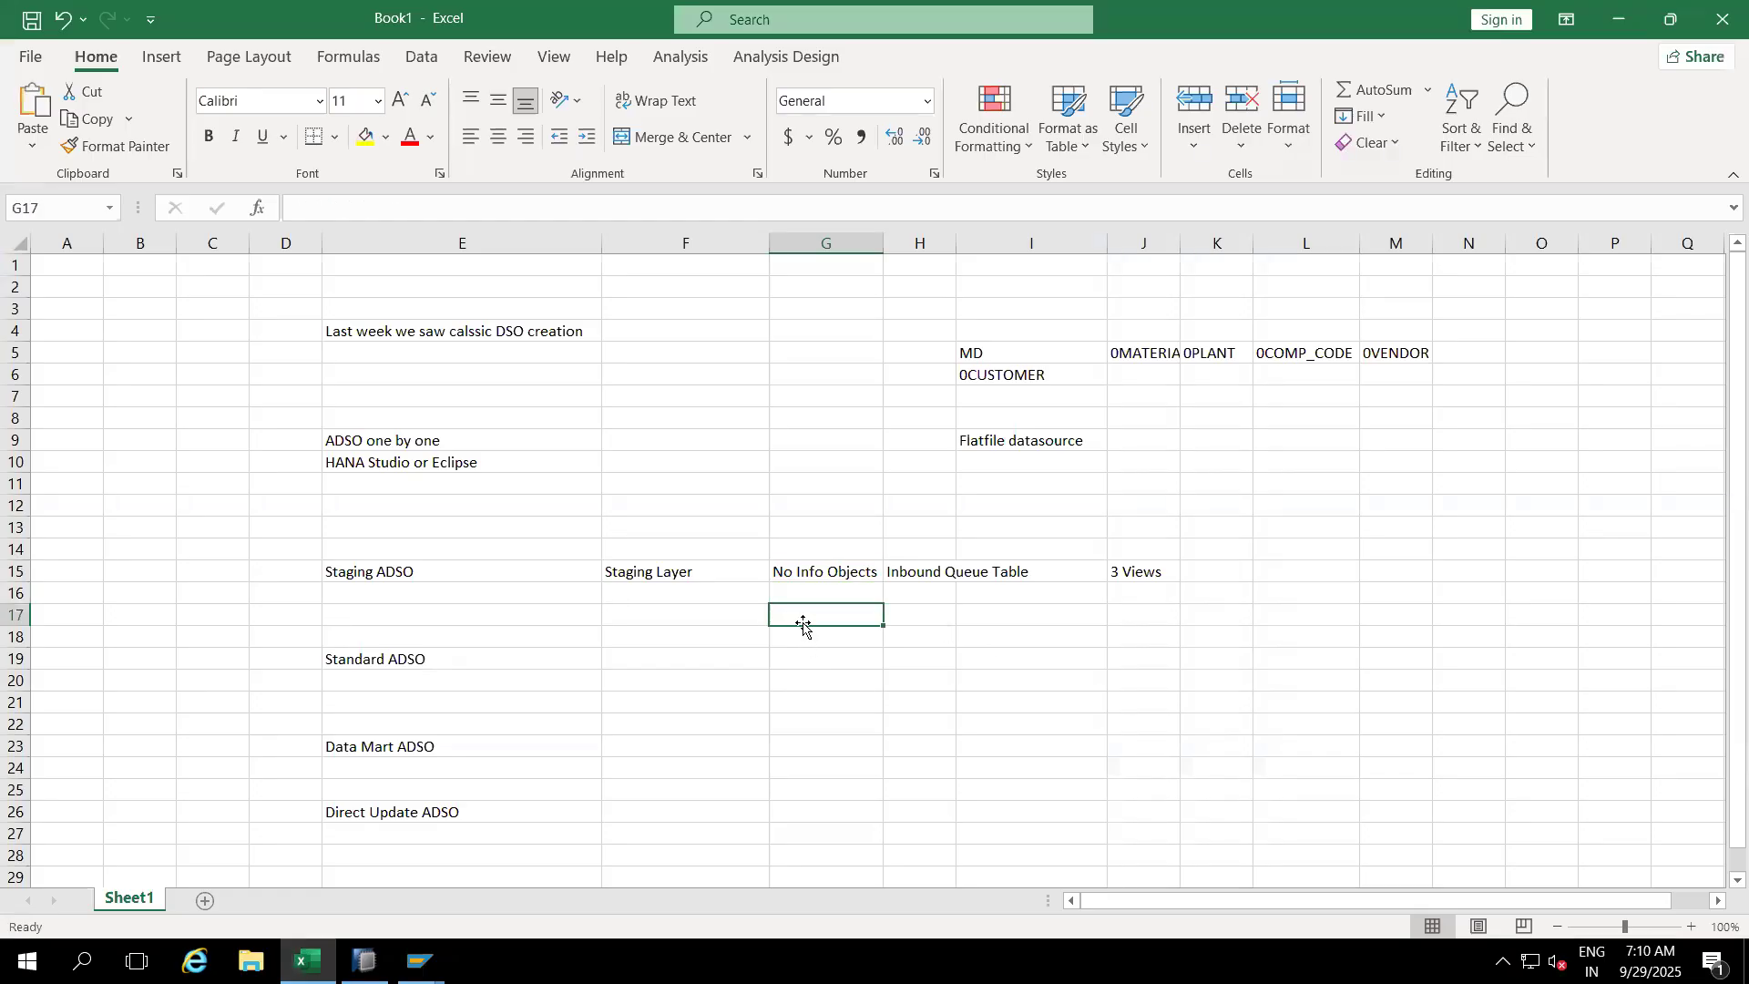
text(LBW)
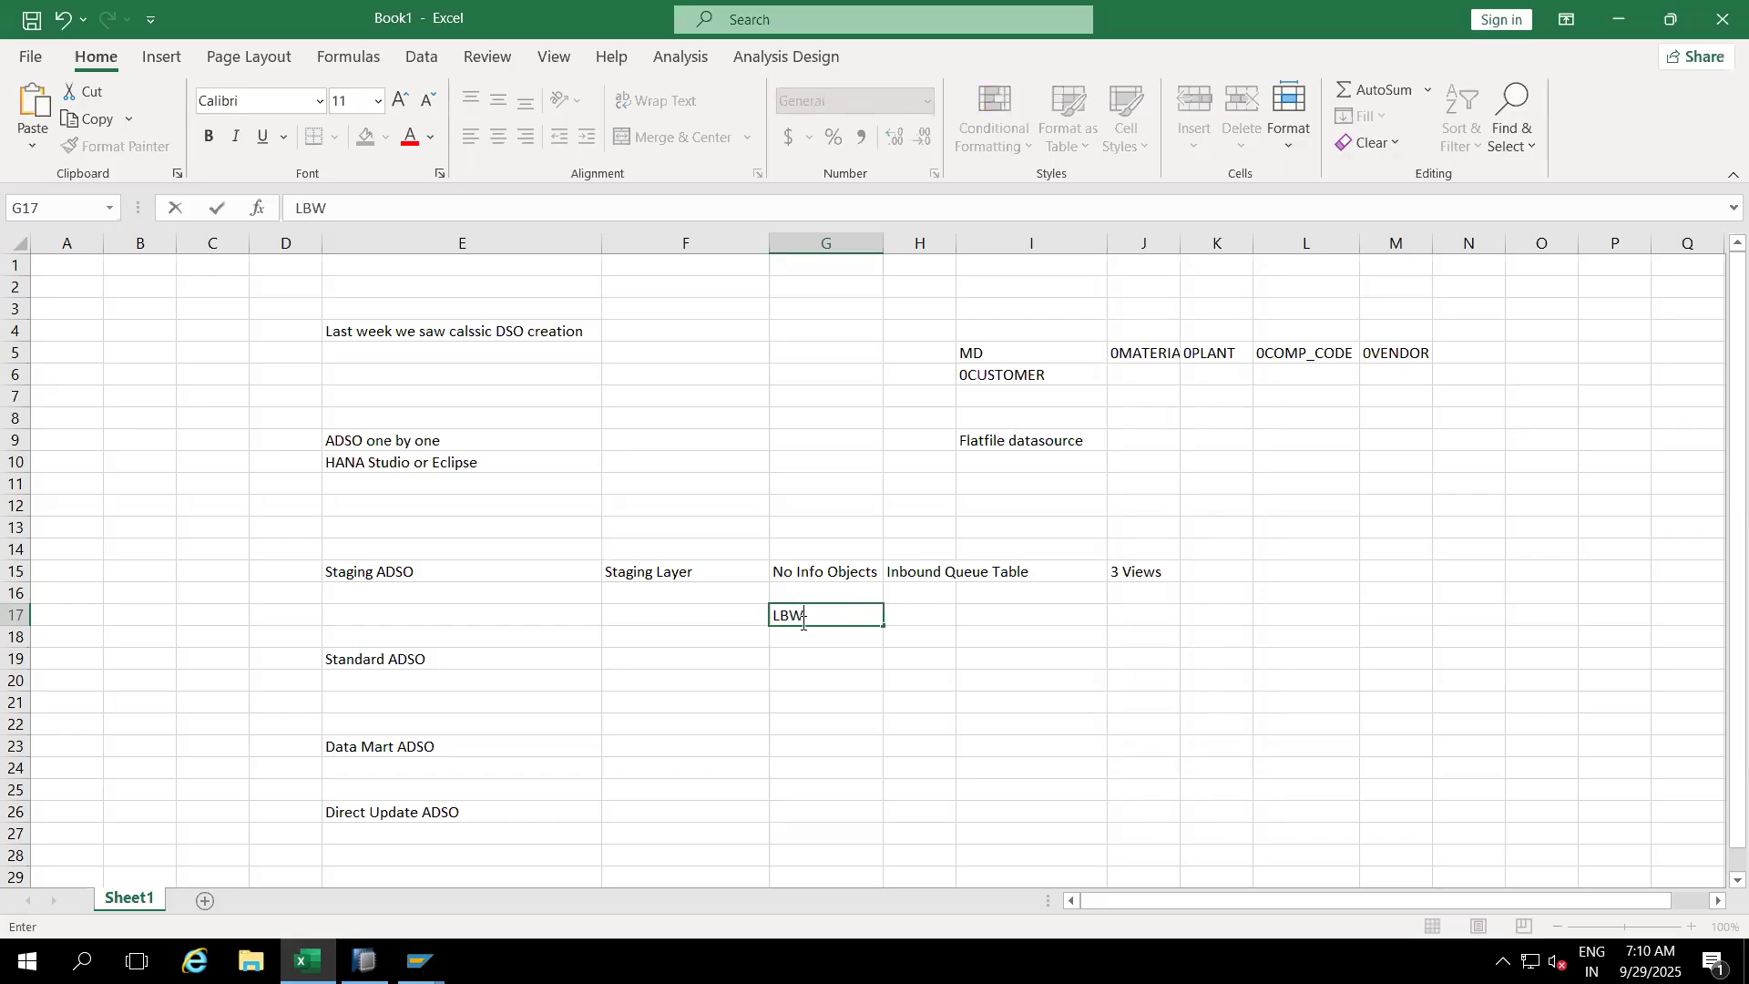
text(E tcode)
click(811, 682)
click(915, 619)
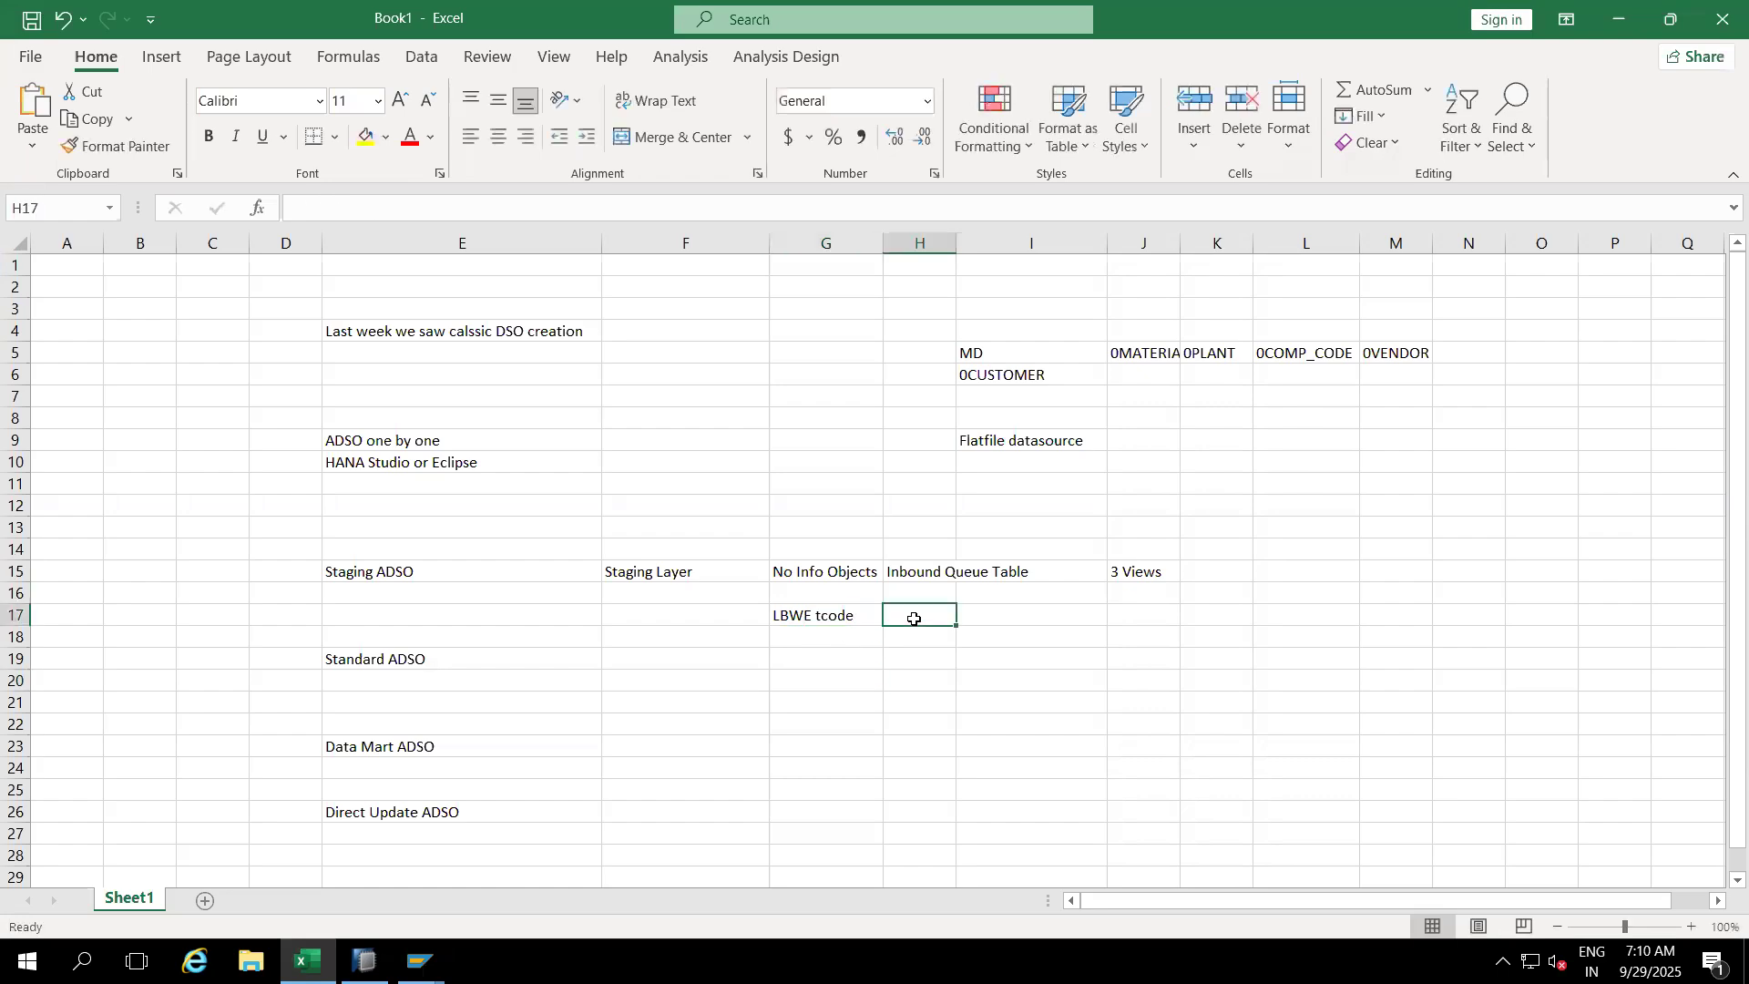
Step: Enter "Fill Table" in cell H17 and the transaction code "OLI8BW" in cell I17
key(alt+Tab)
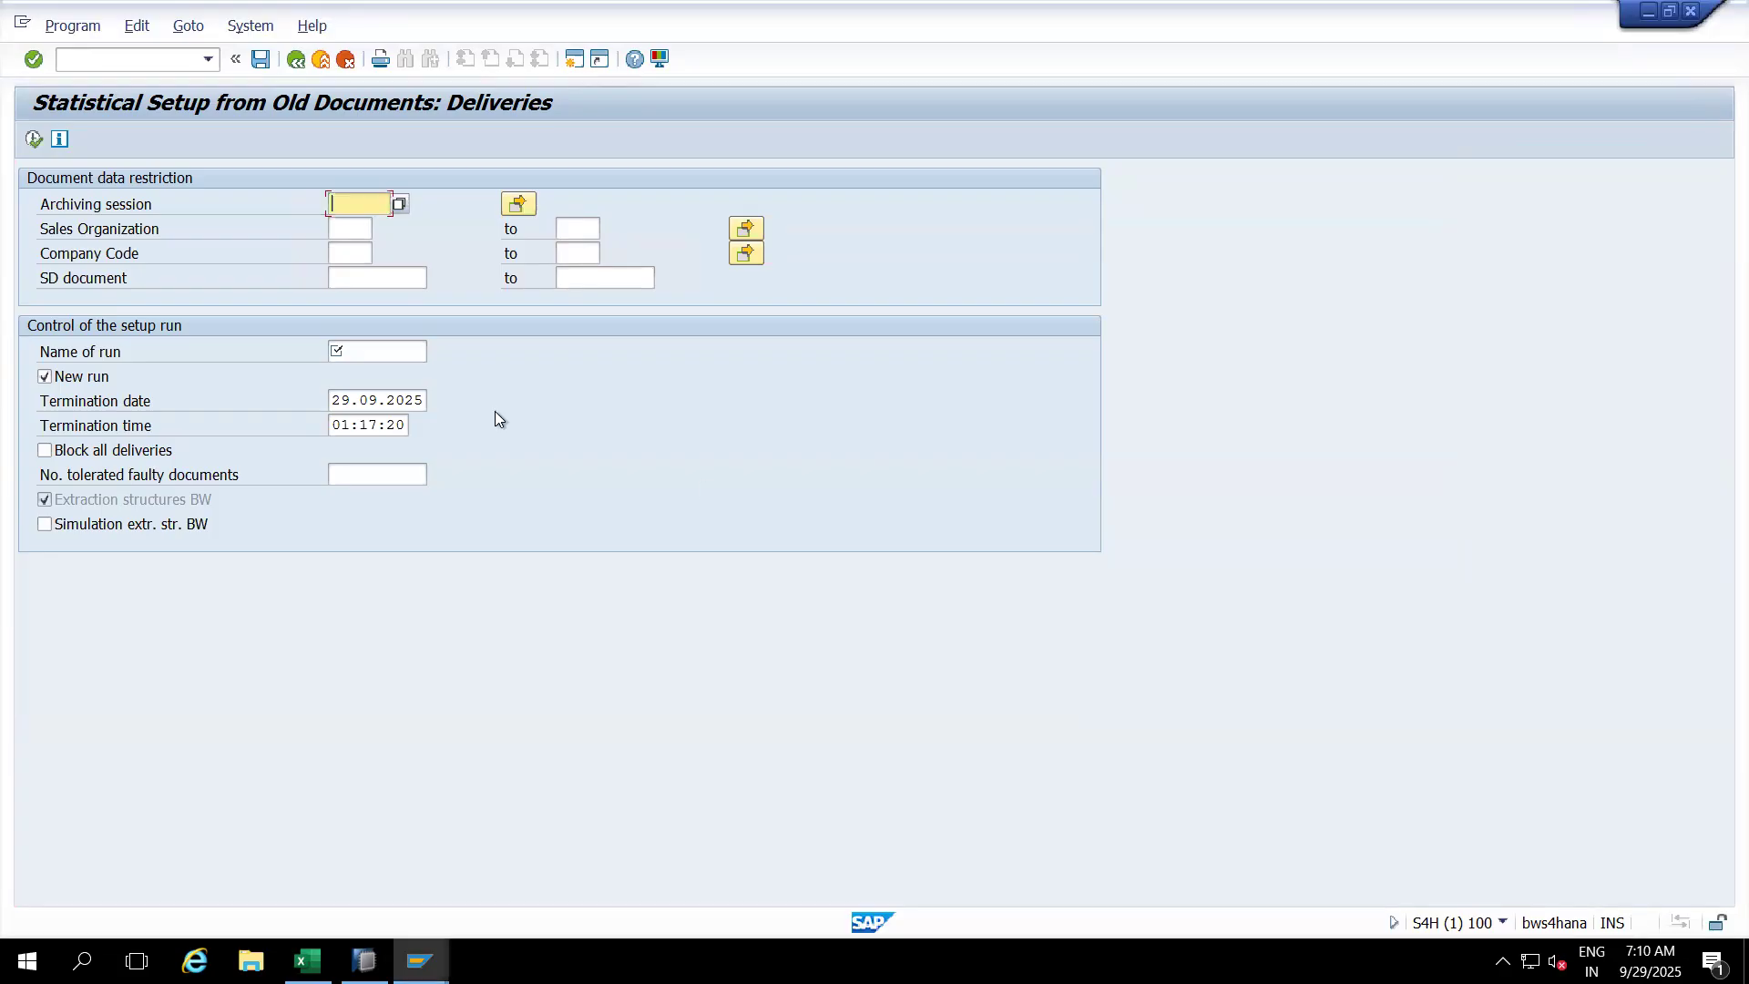
key(alt+Tab)
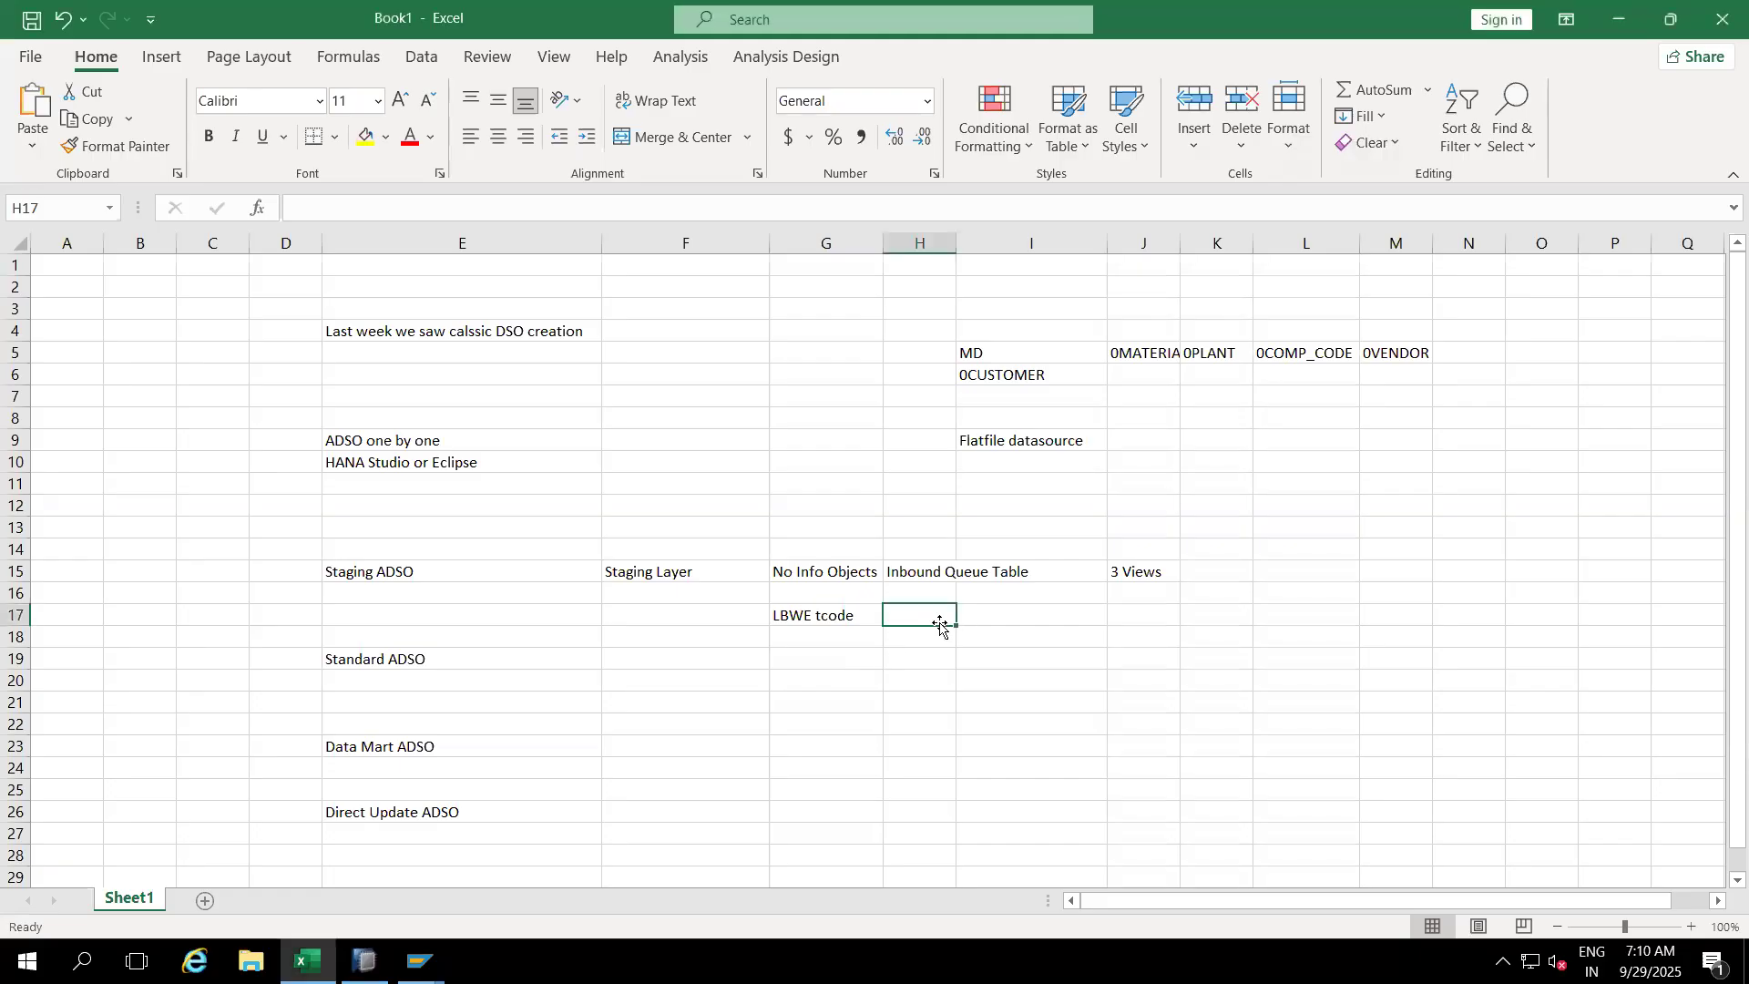
text(Fill Table)
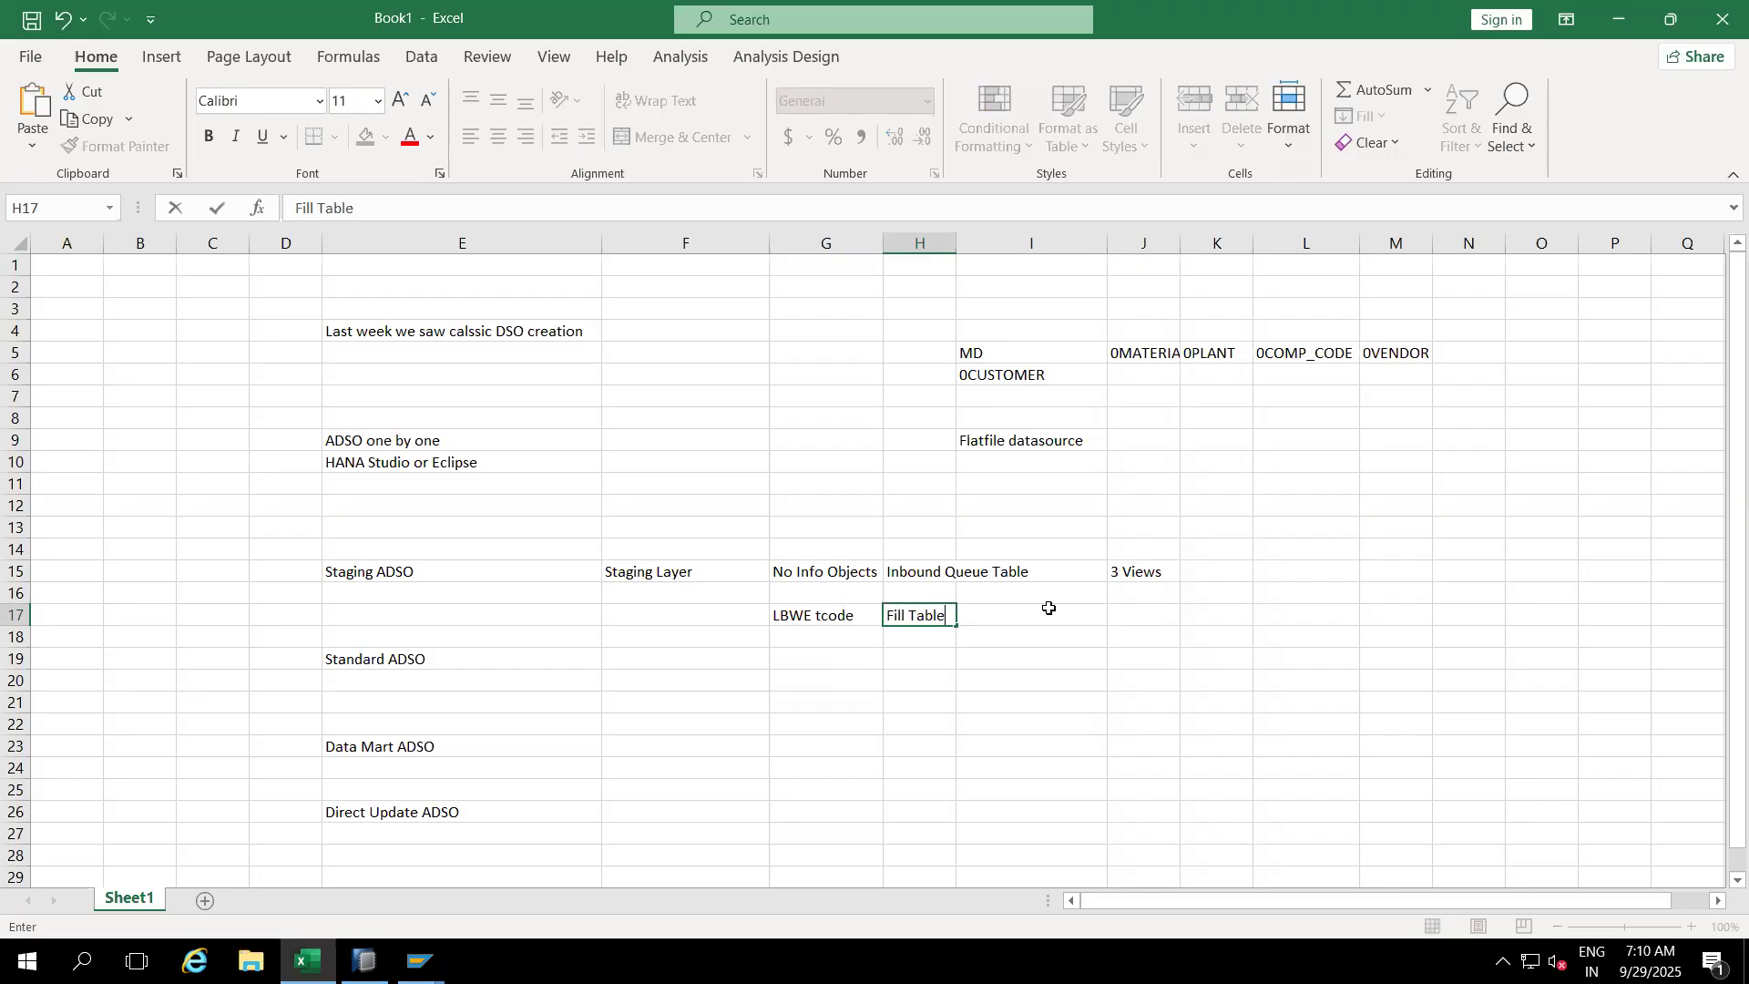
click(1048, 607)
text(OLI8BW)
key(Return)
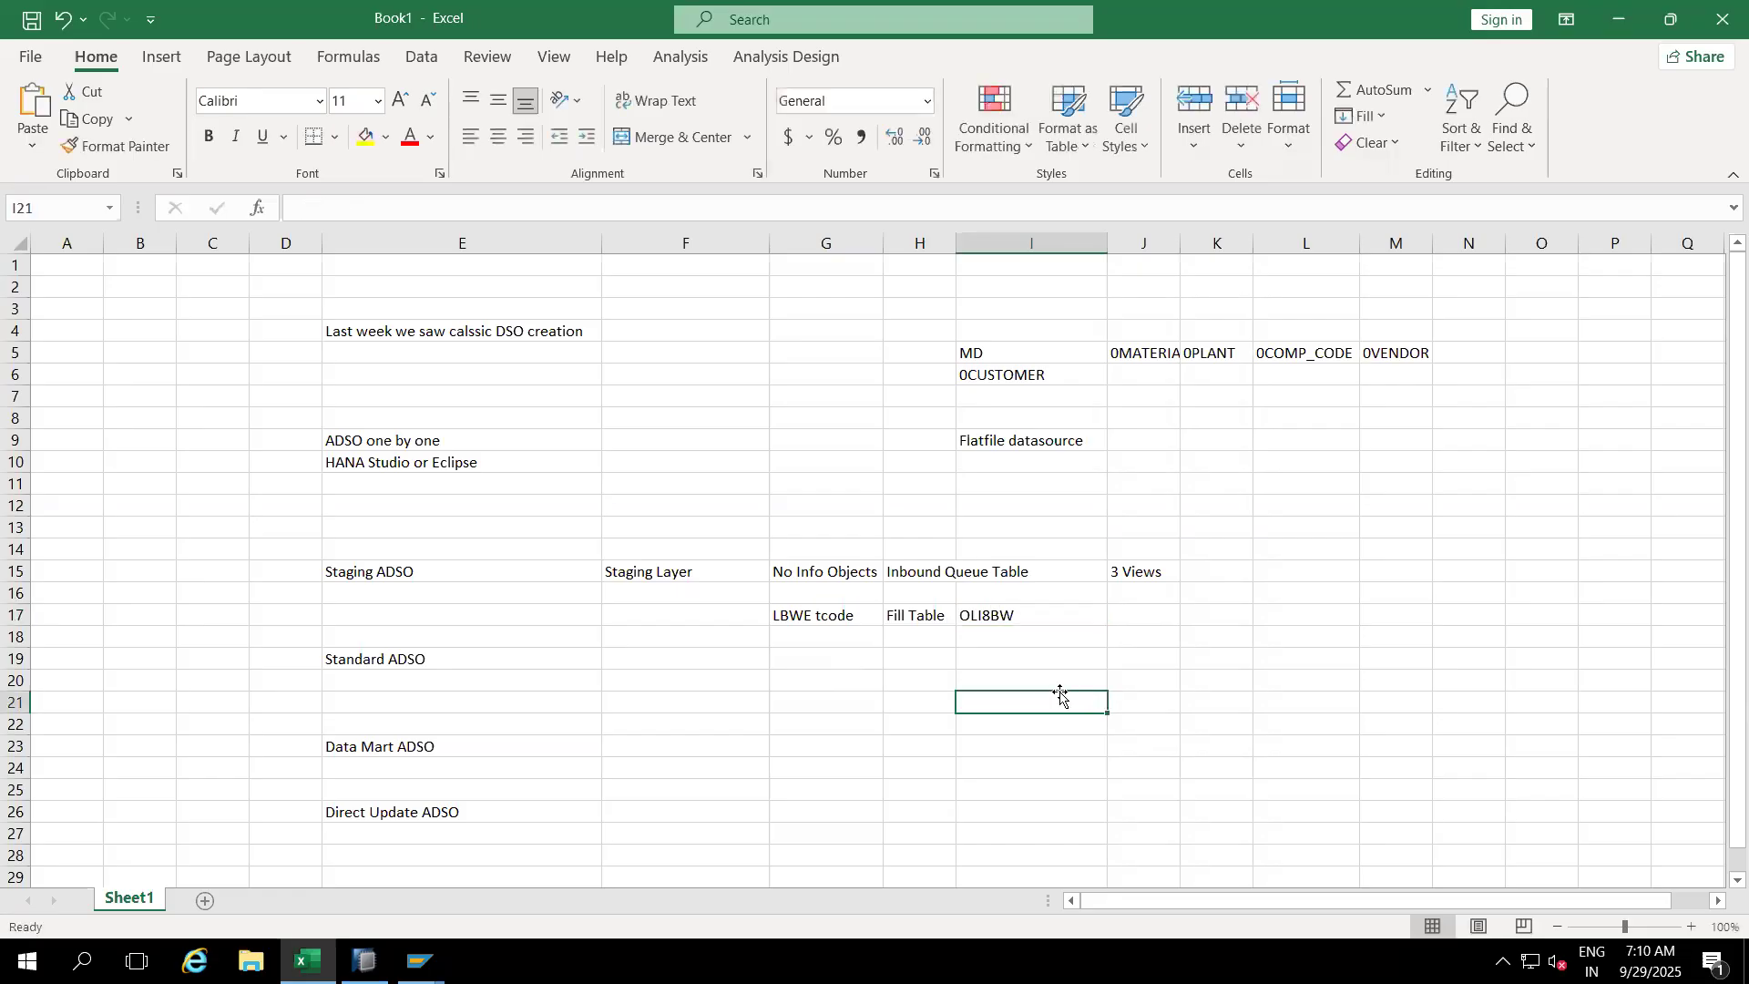
Step: Enter the DataSource name "2LIS_12_VCITM" in cell J17
key(alt+Tab)
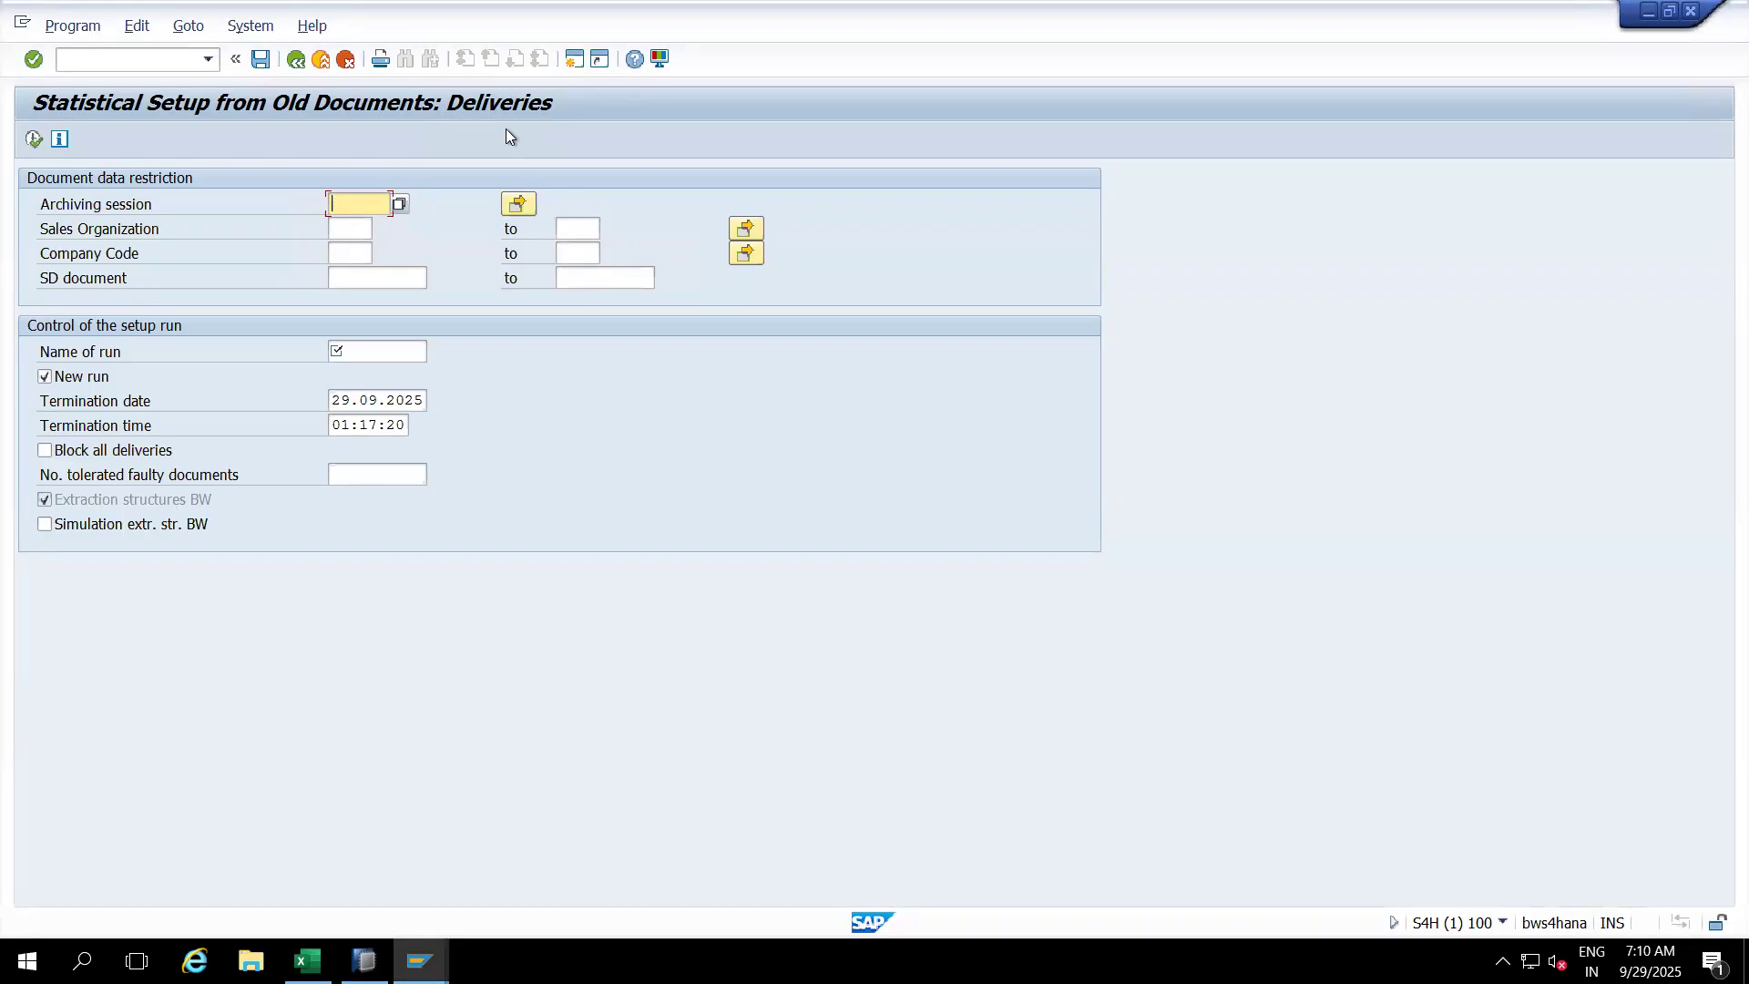
key(alt+Tab)
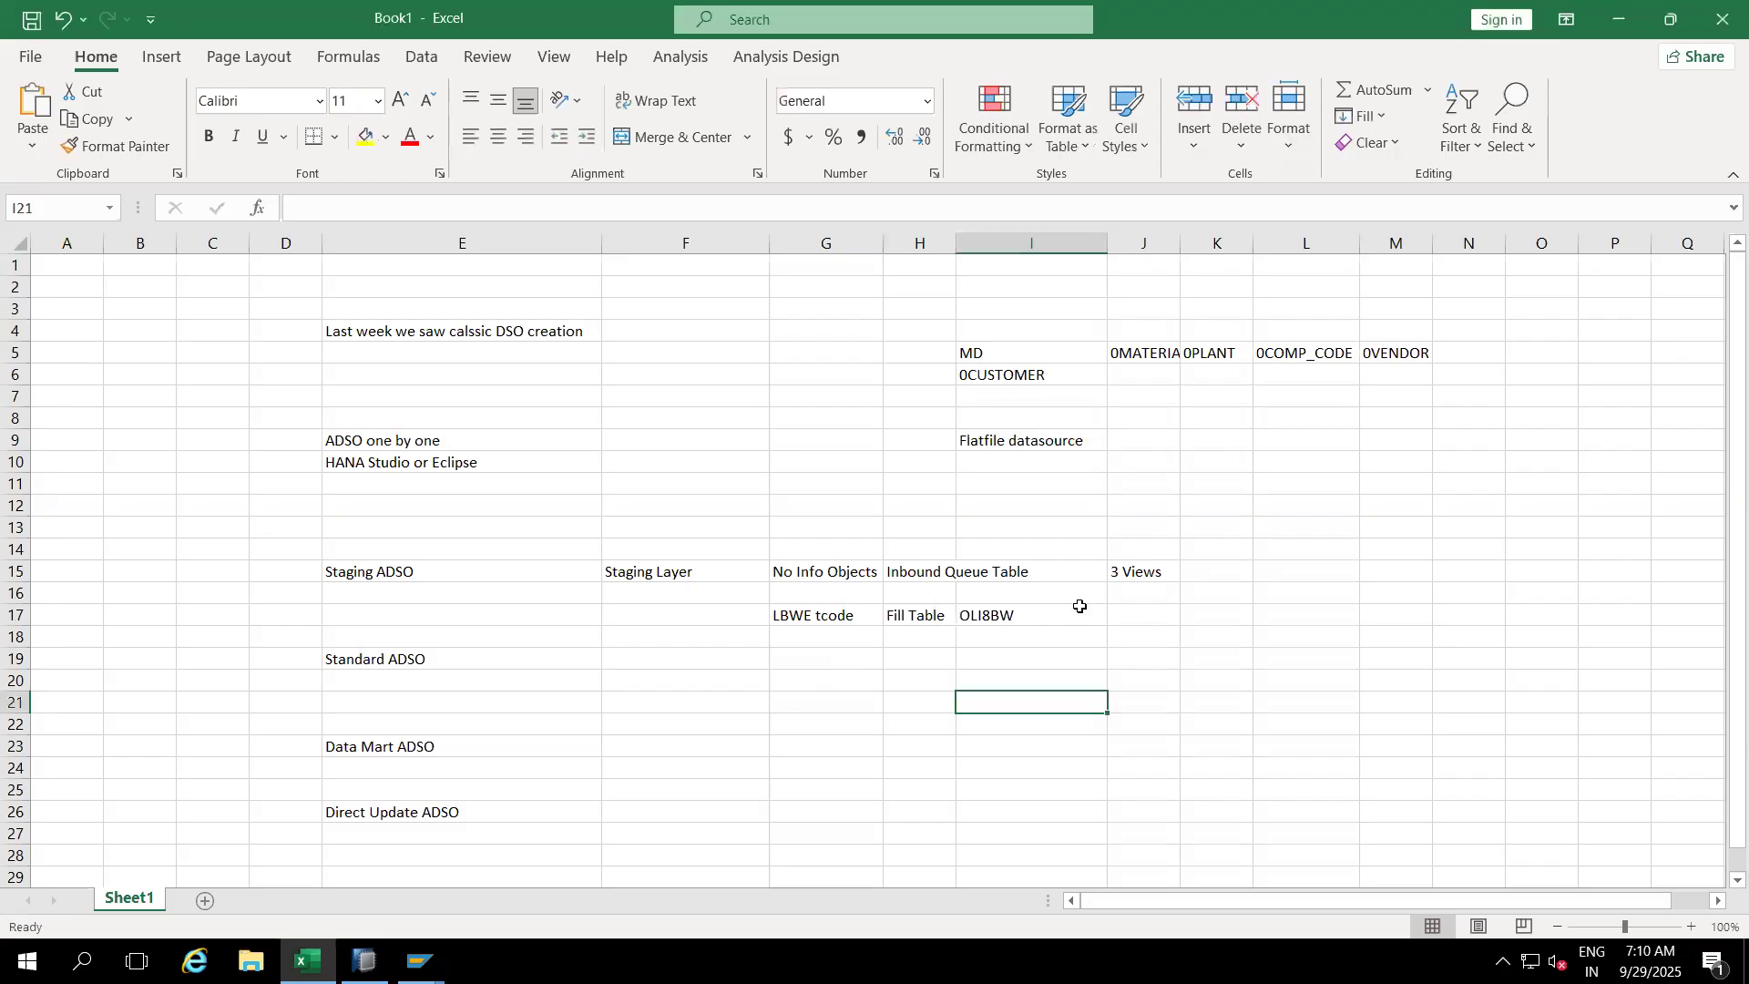
click(1121, 616)
text(2LIS)
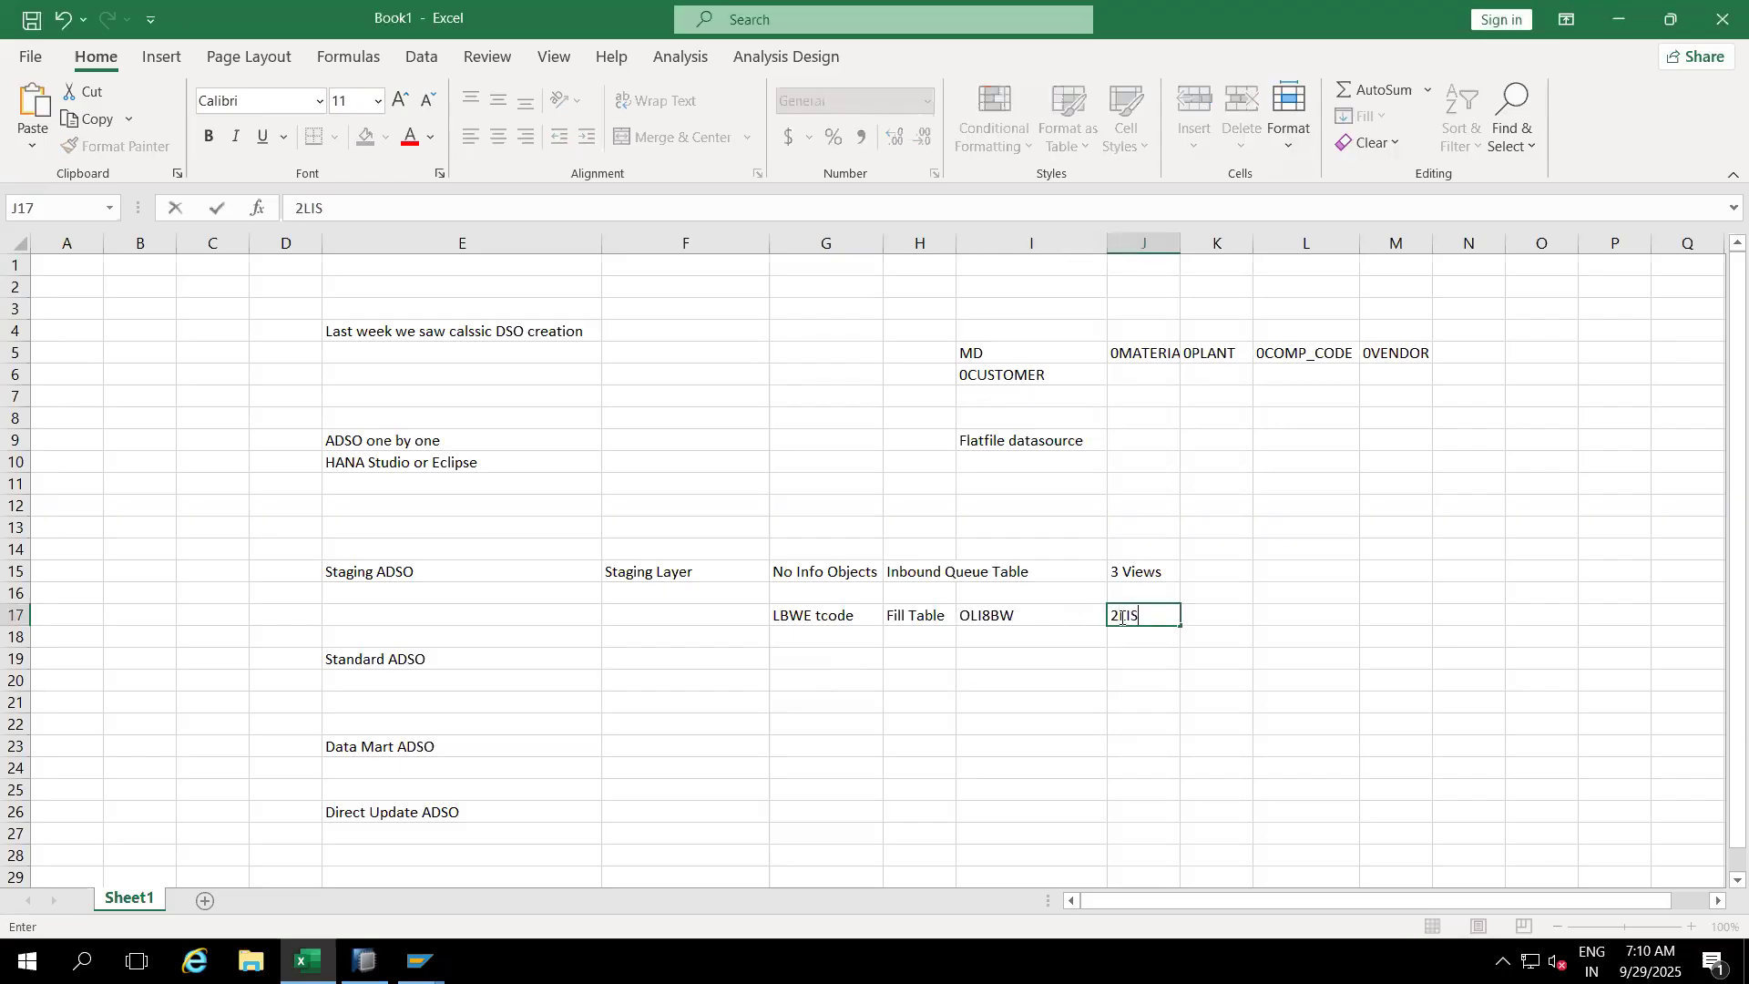
text(_12_VCITM)
click(1116, 729)
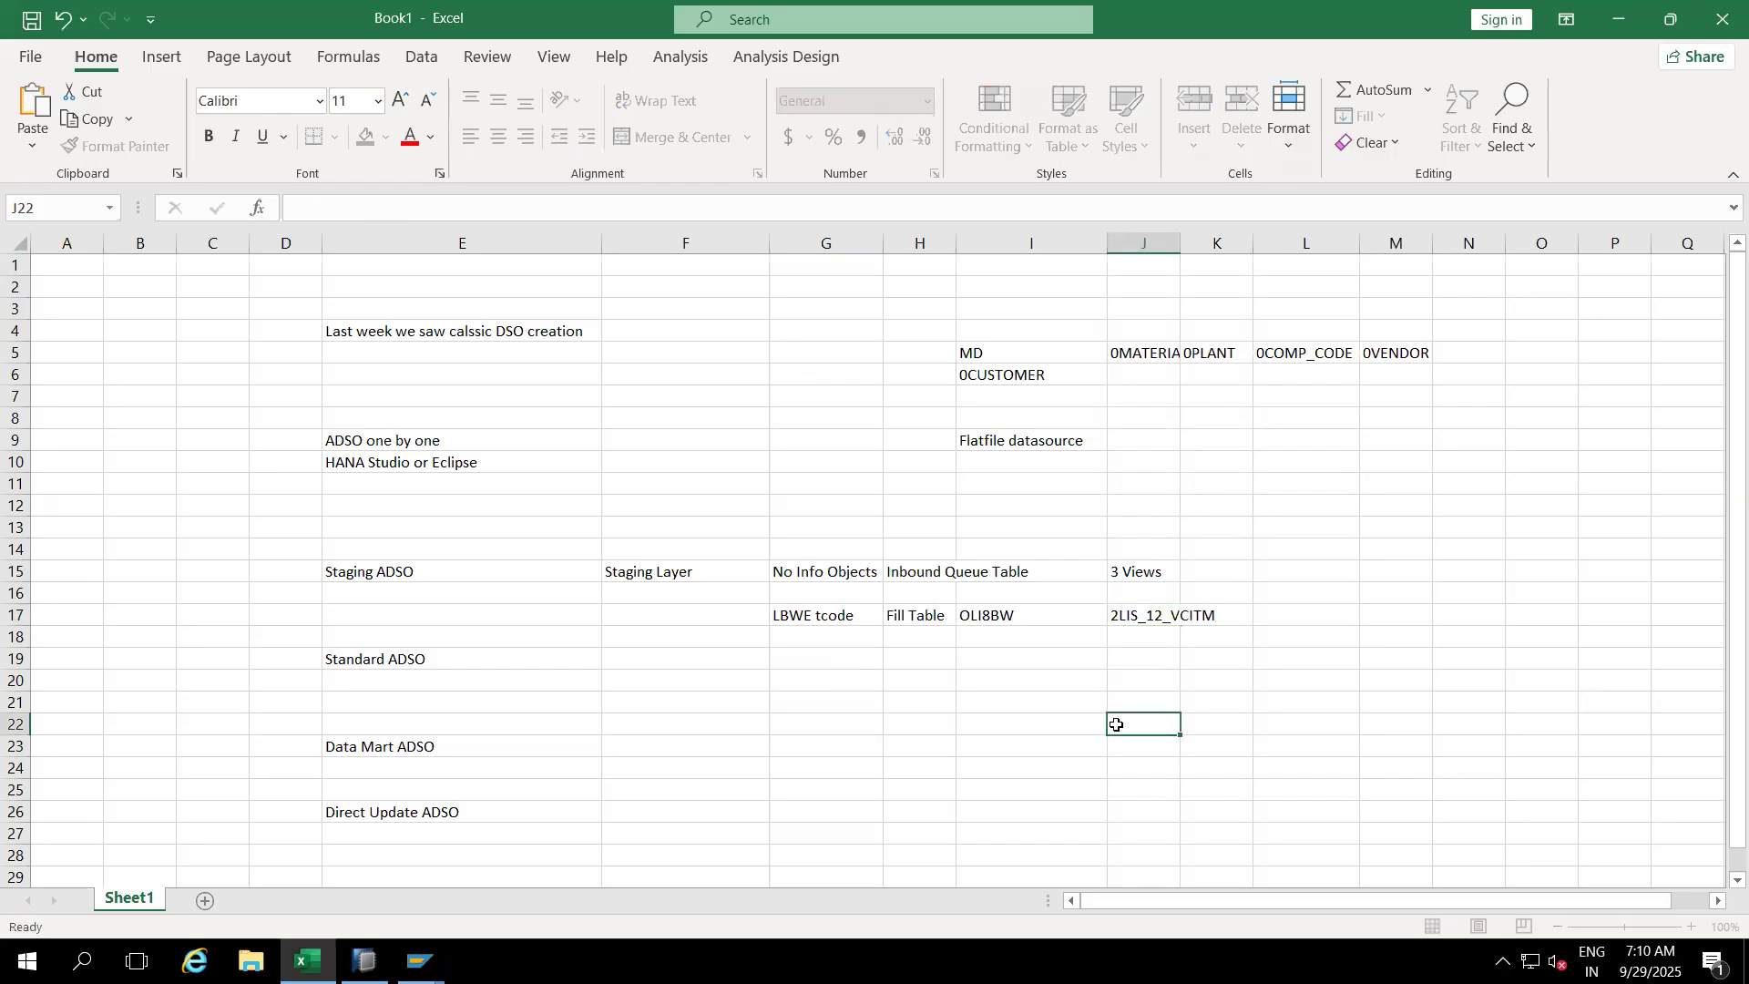
Step: Switch to the SAP deliveries setup, name the run "Deliveries" and set the termination date to 29.09.2026
key(alt+Tab)
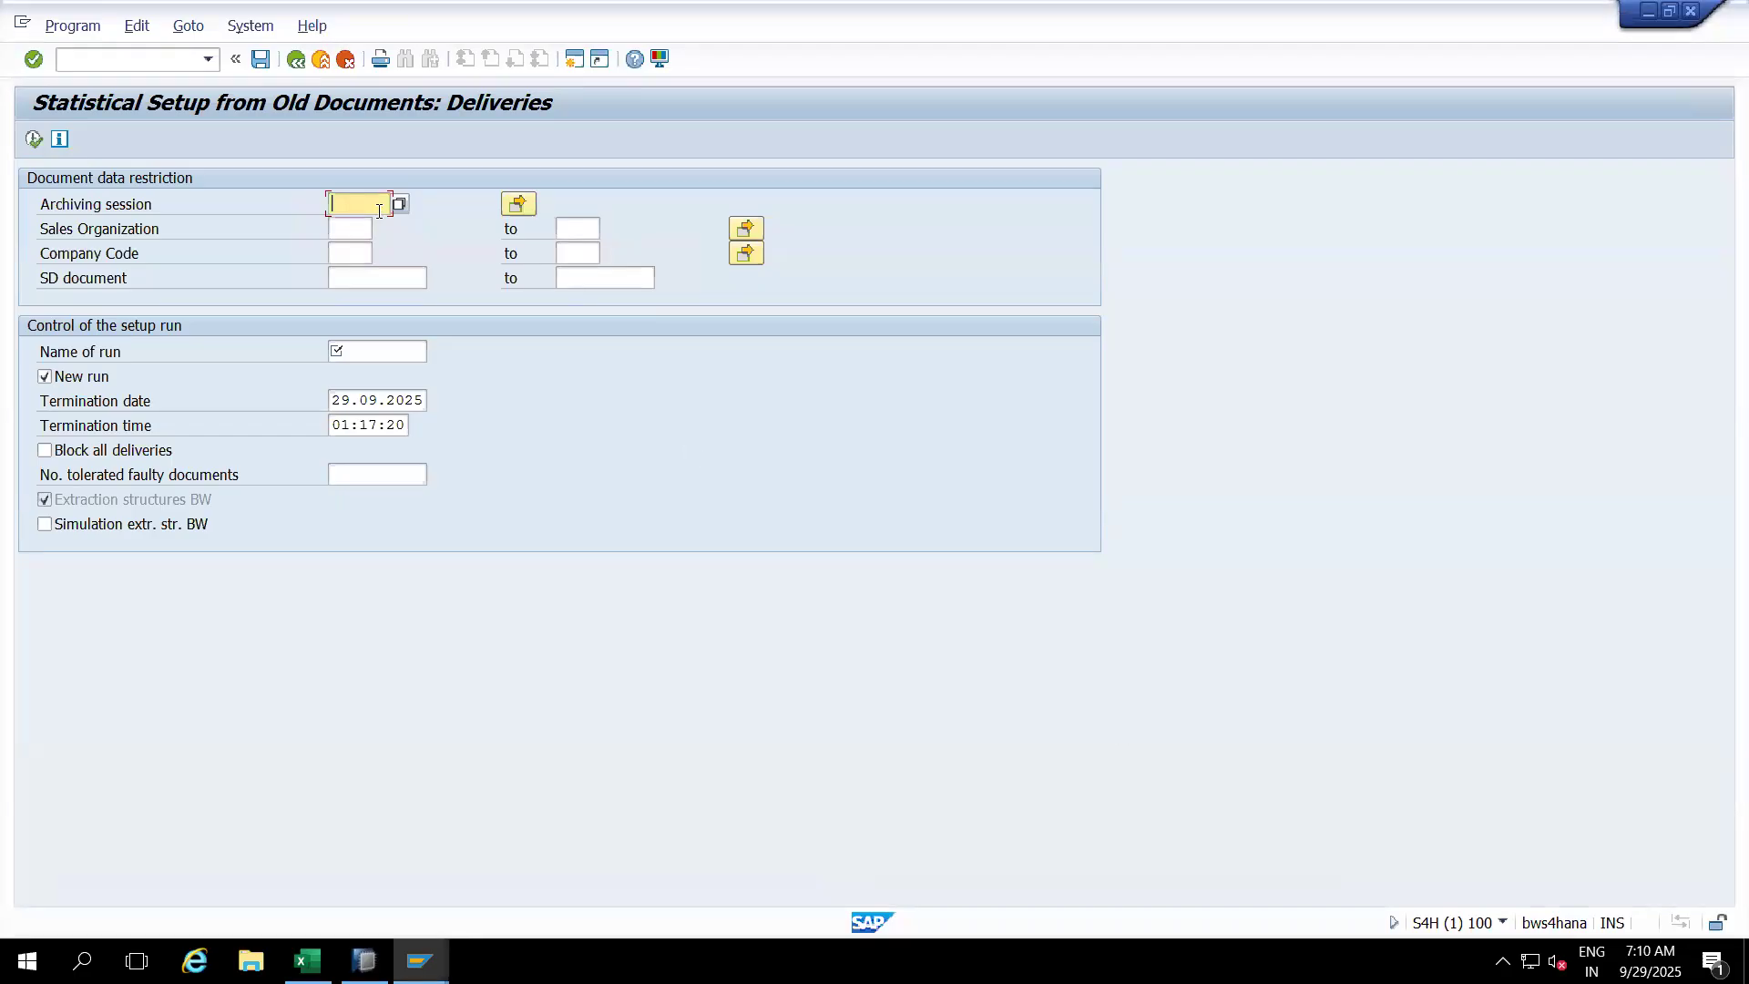
click(375, 353)
text(Del)
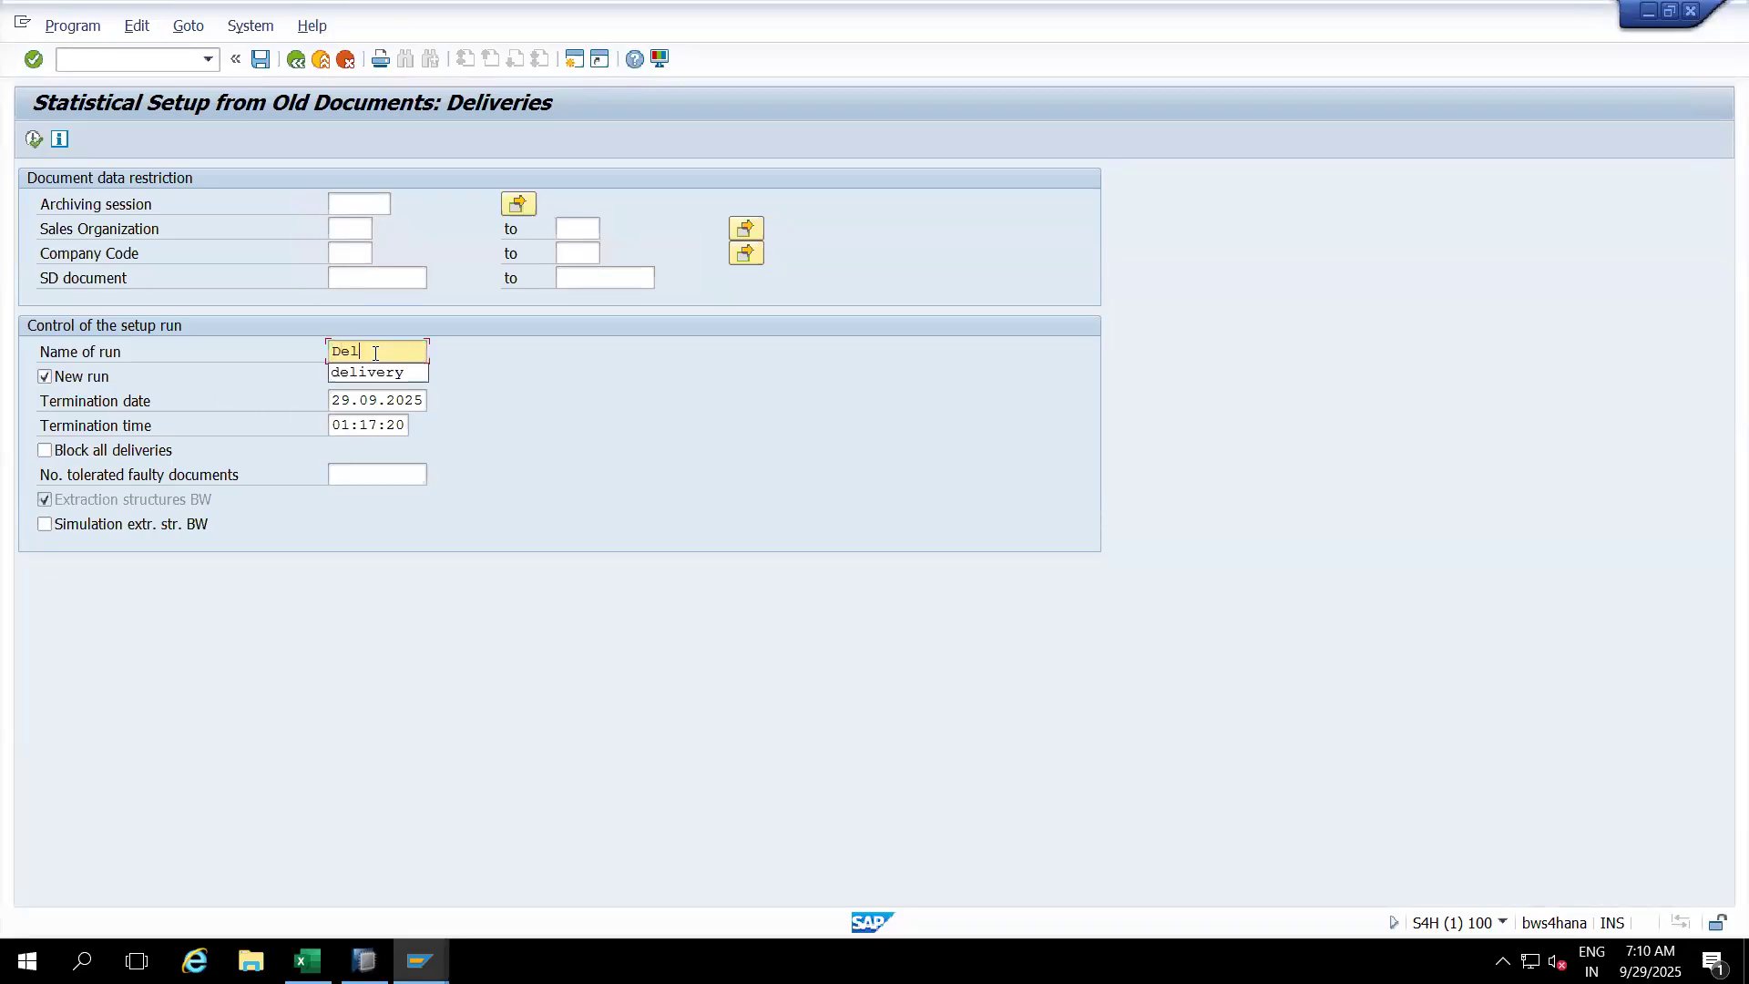
text(iveries)
click(414, 399)
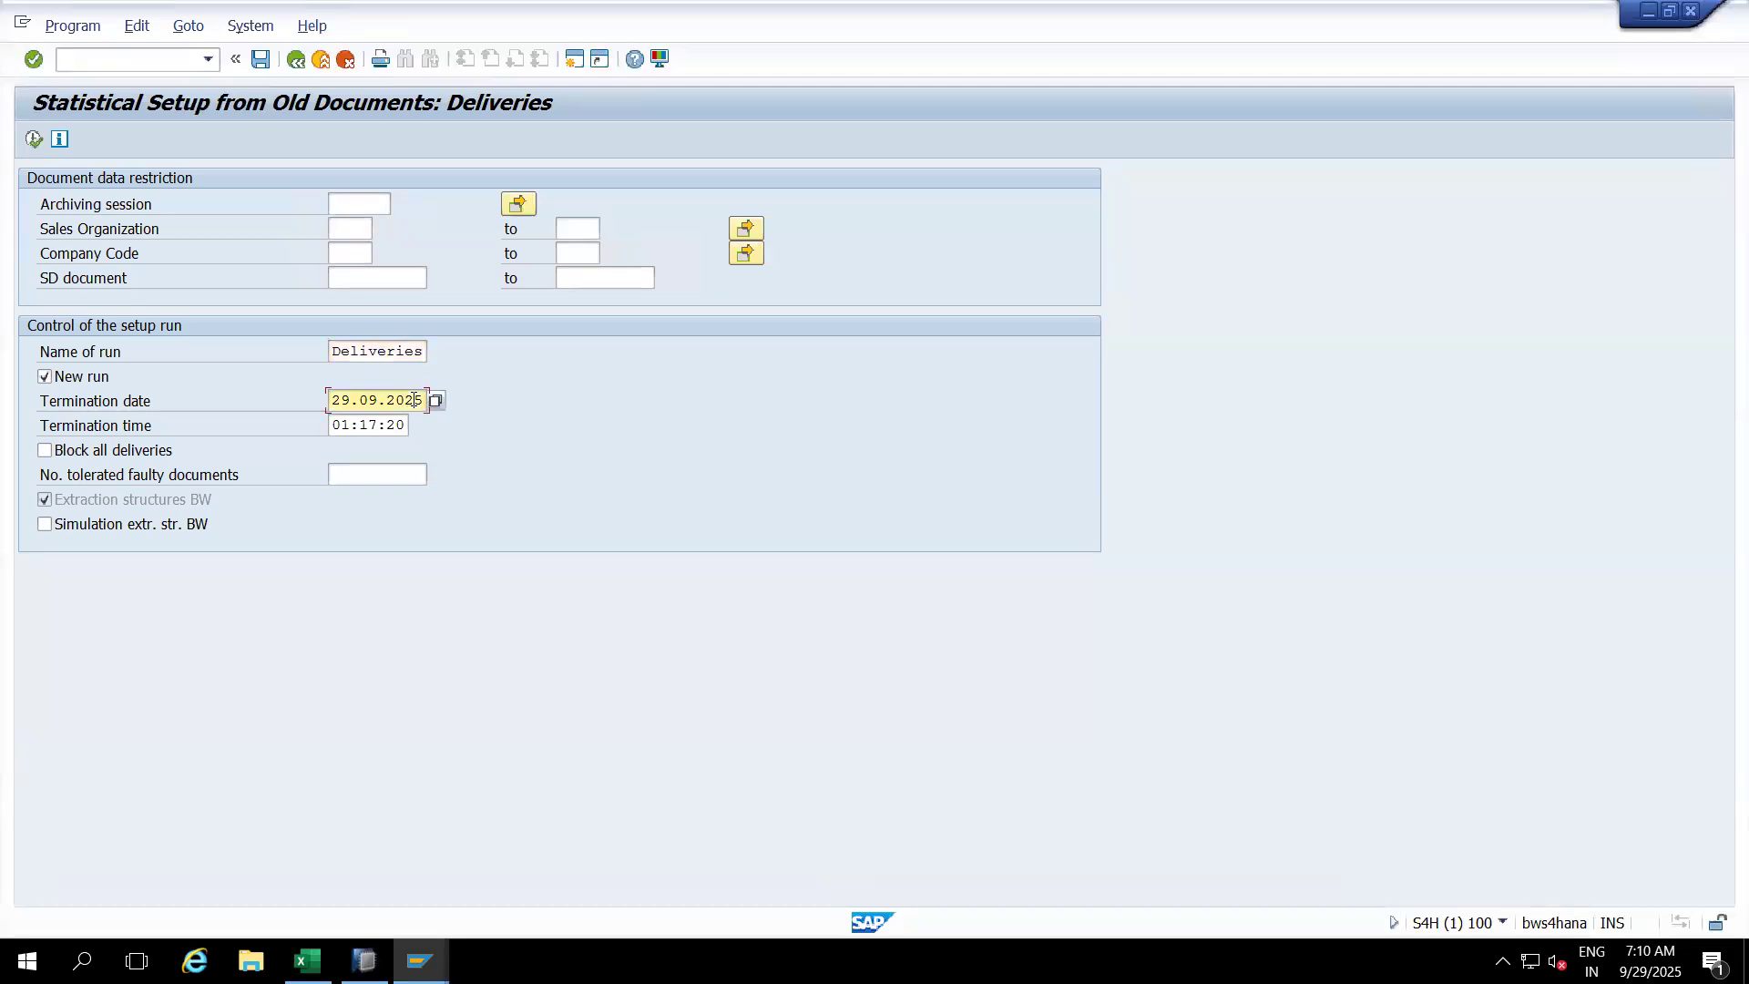
text(6)
click(82, 29)
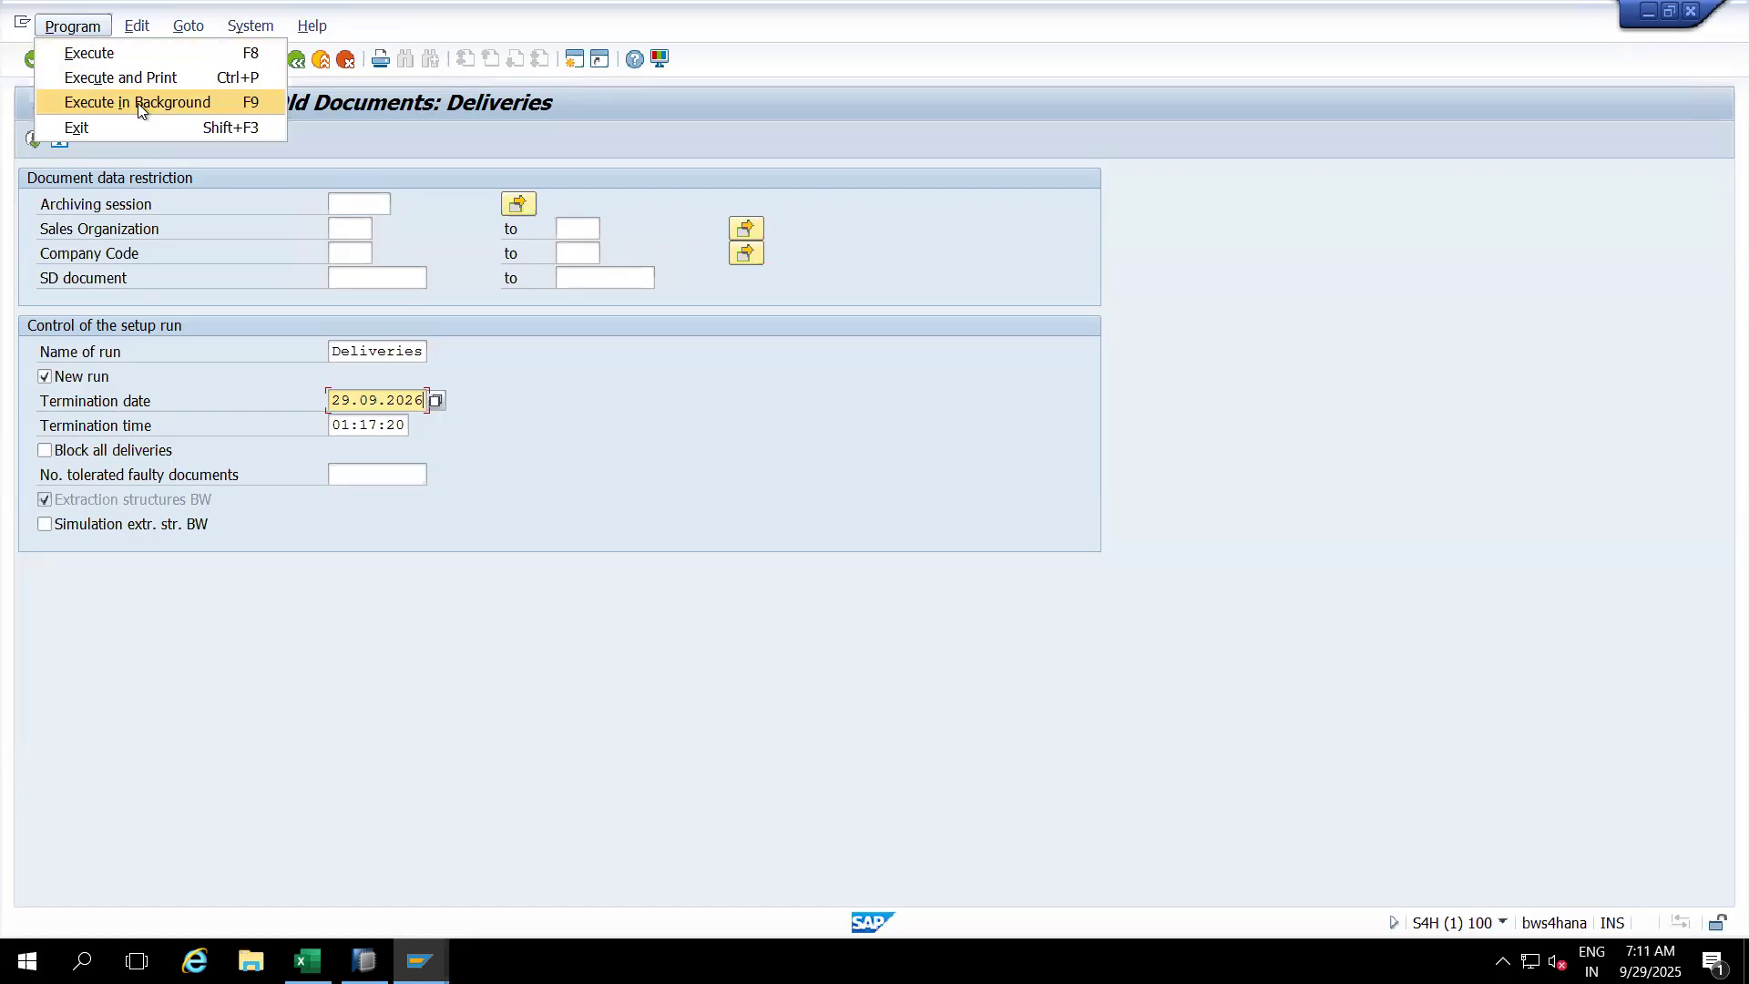
click(333, 255)
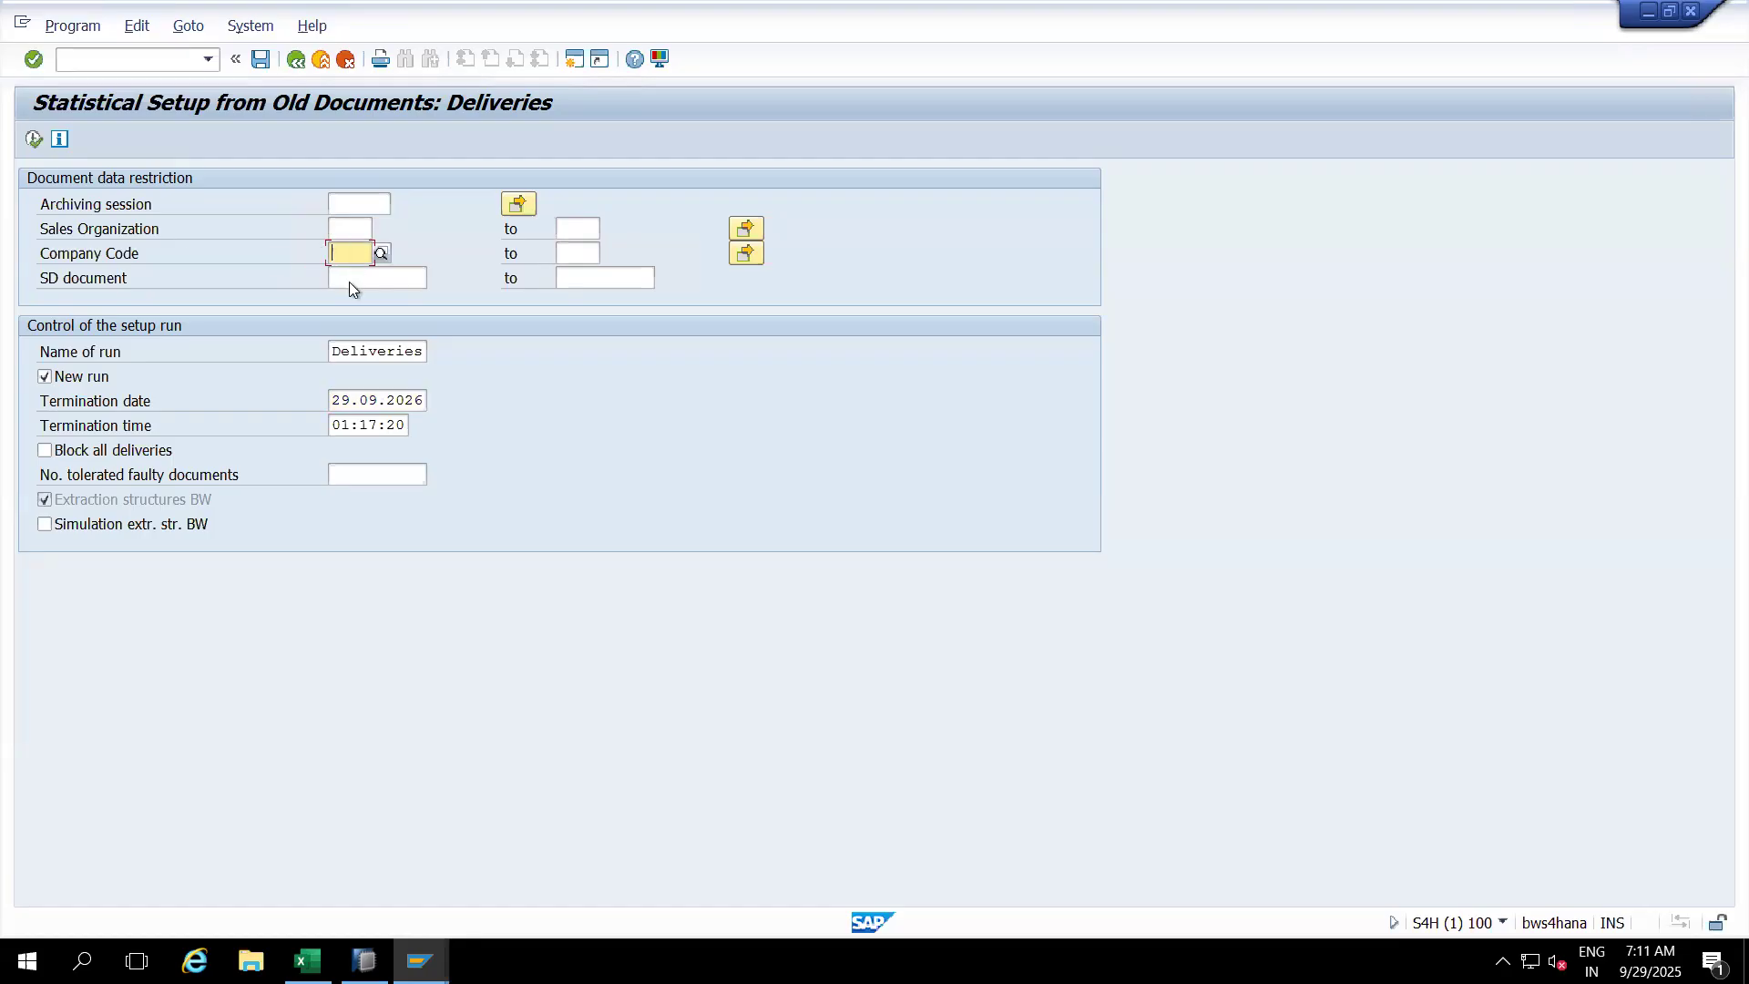
click(349, 284)
click(347, 228)
click(370, 259)
Step: Schedule the deliveries setup run in the background with output device LP01 and an immediate start
click(73, 25)
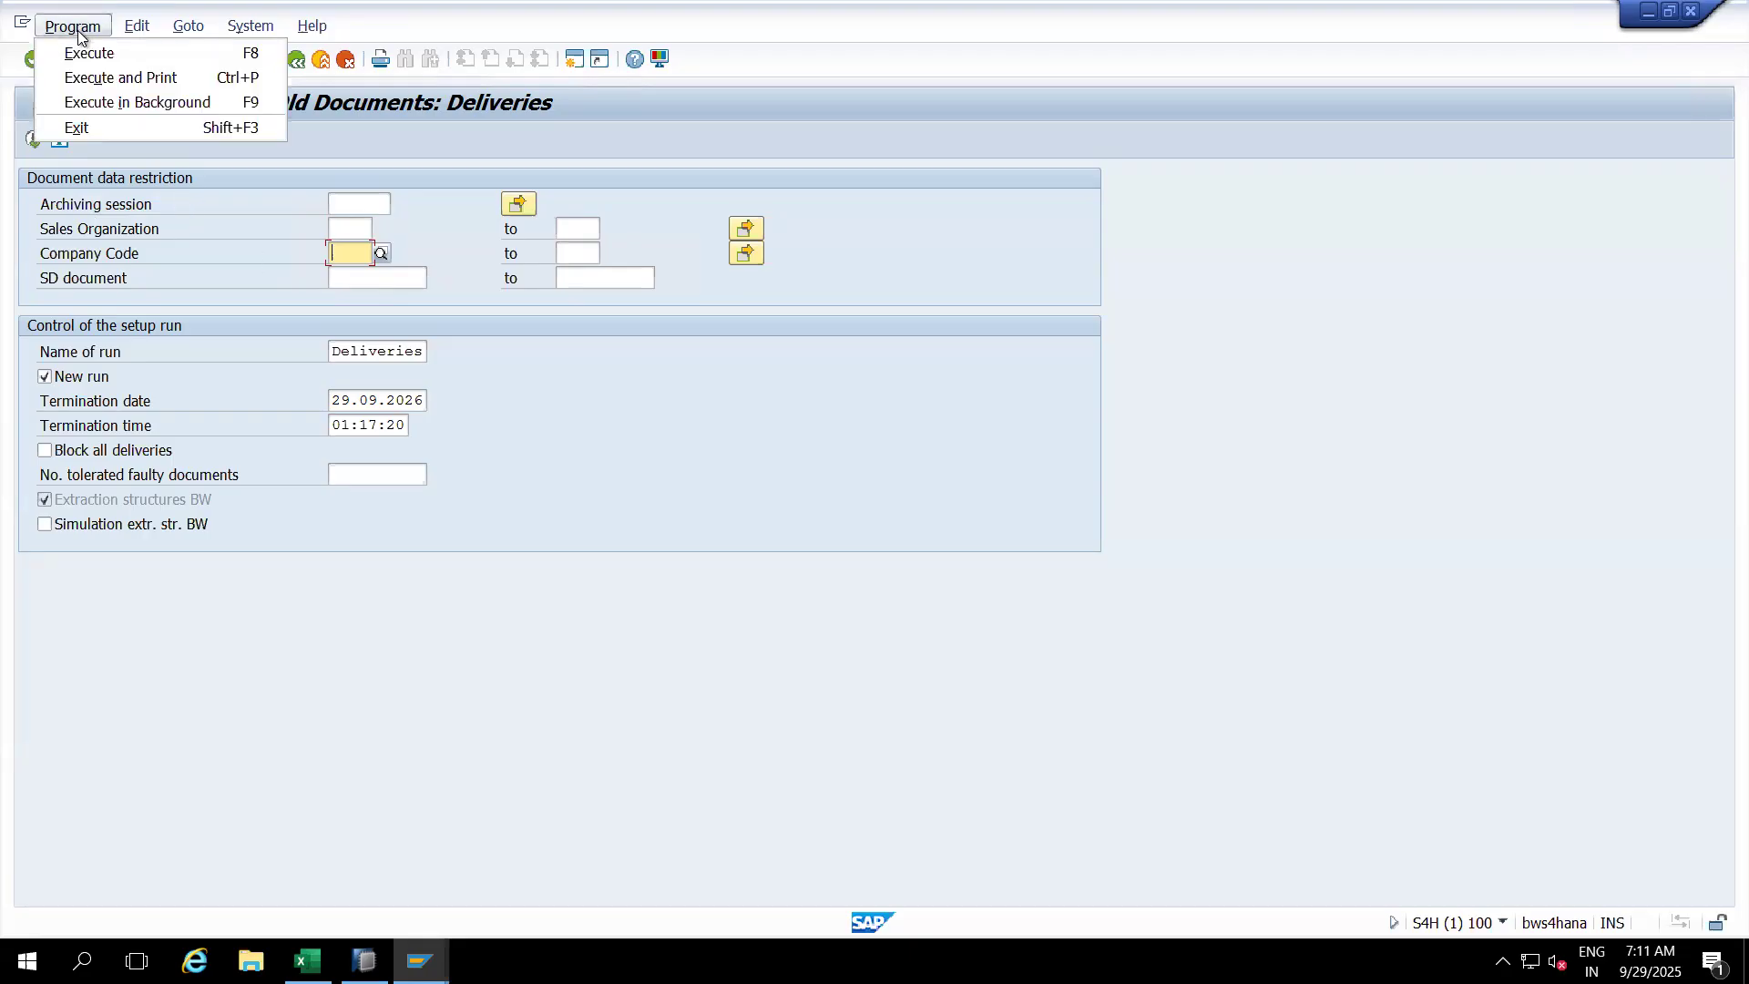
click(111, 104)
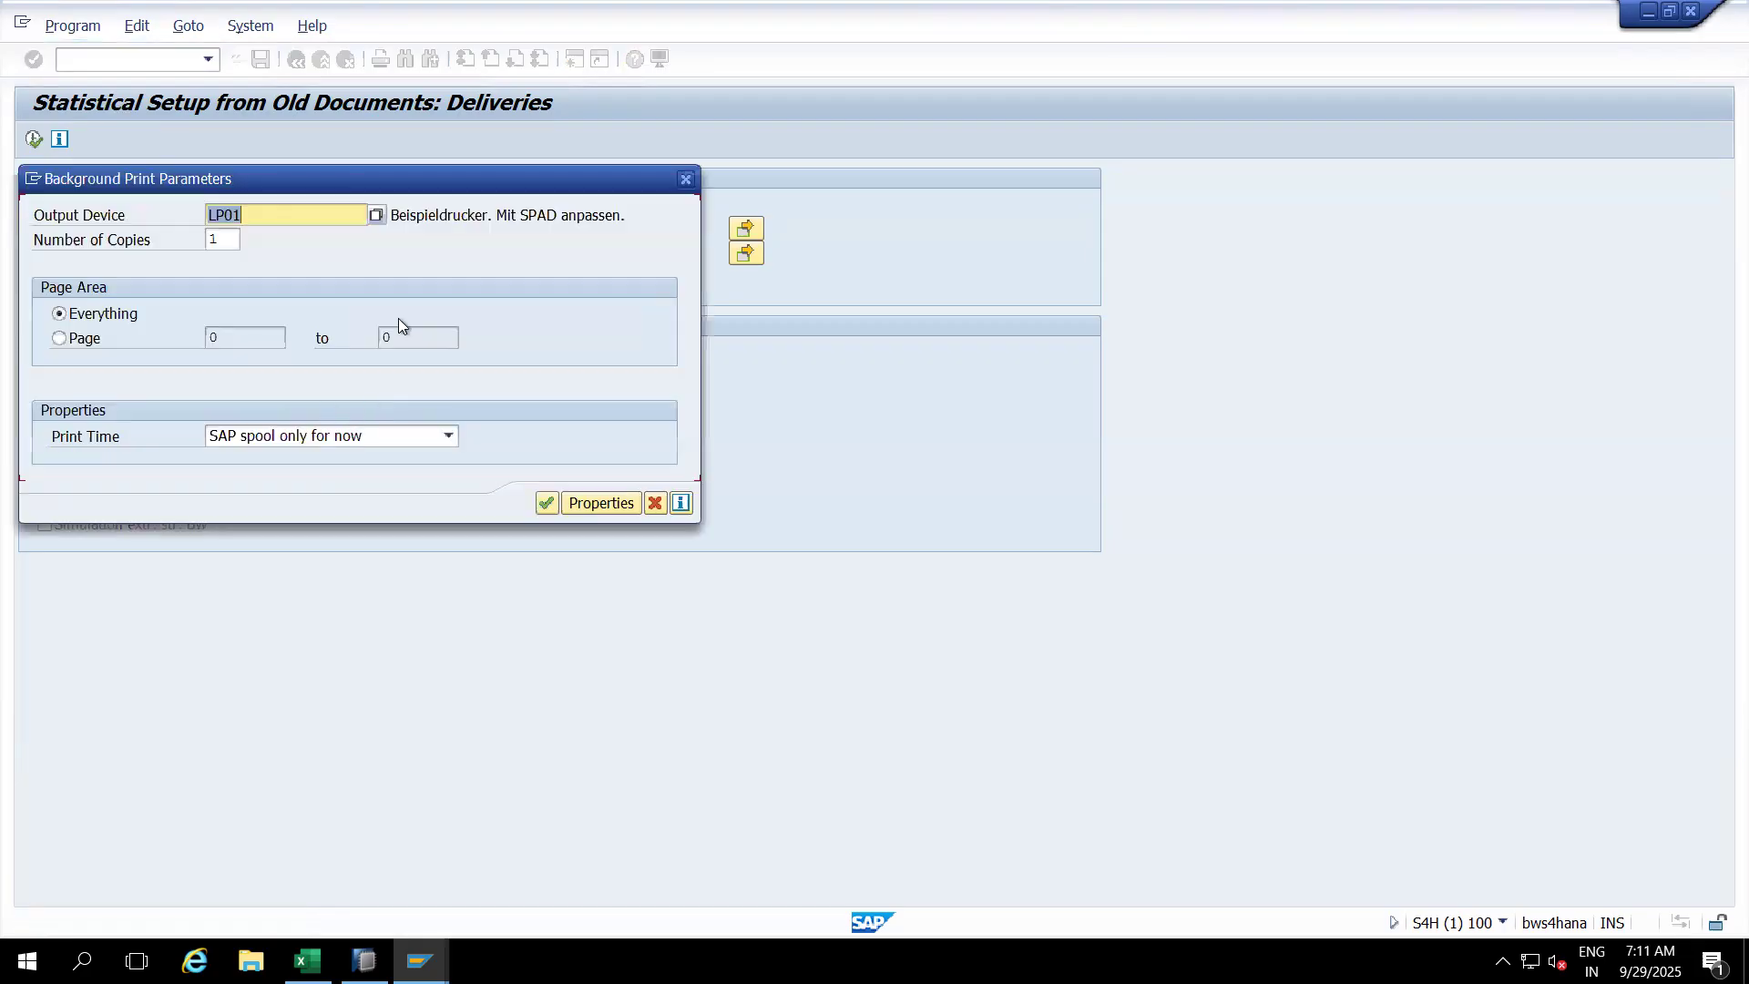
click(258, 215)
click(547, 504)
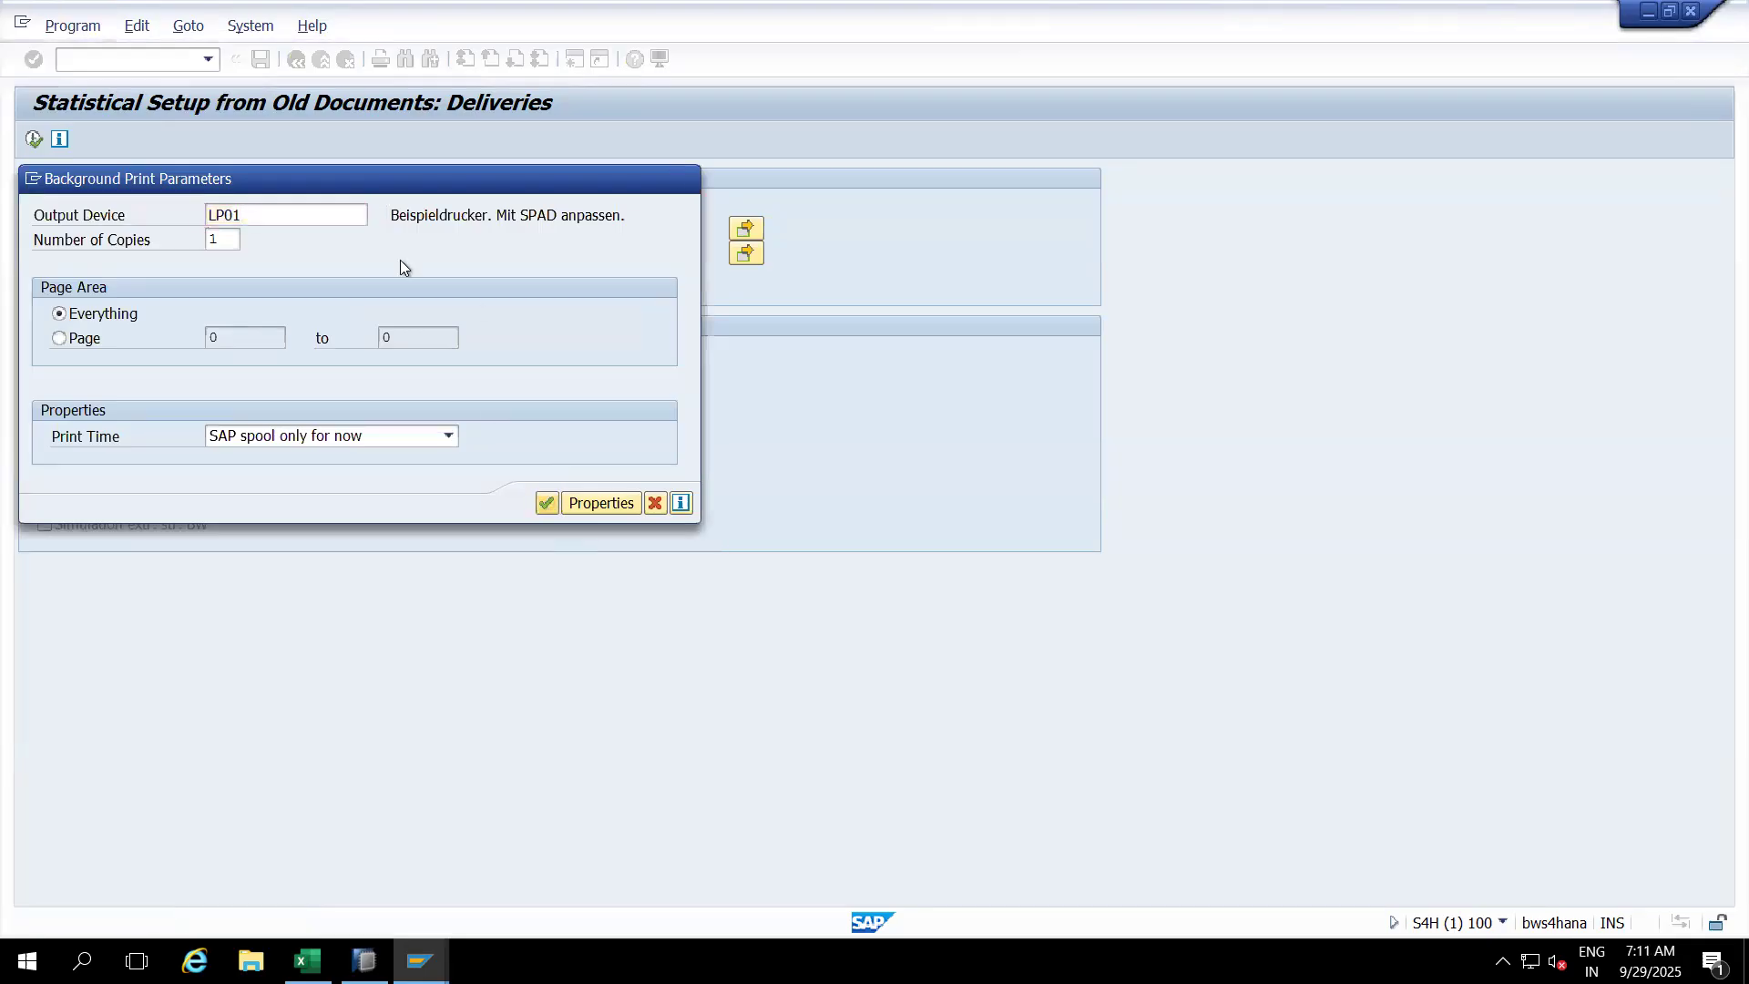
click(130, 239)
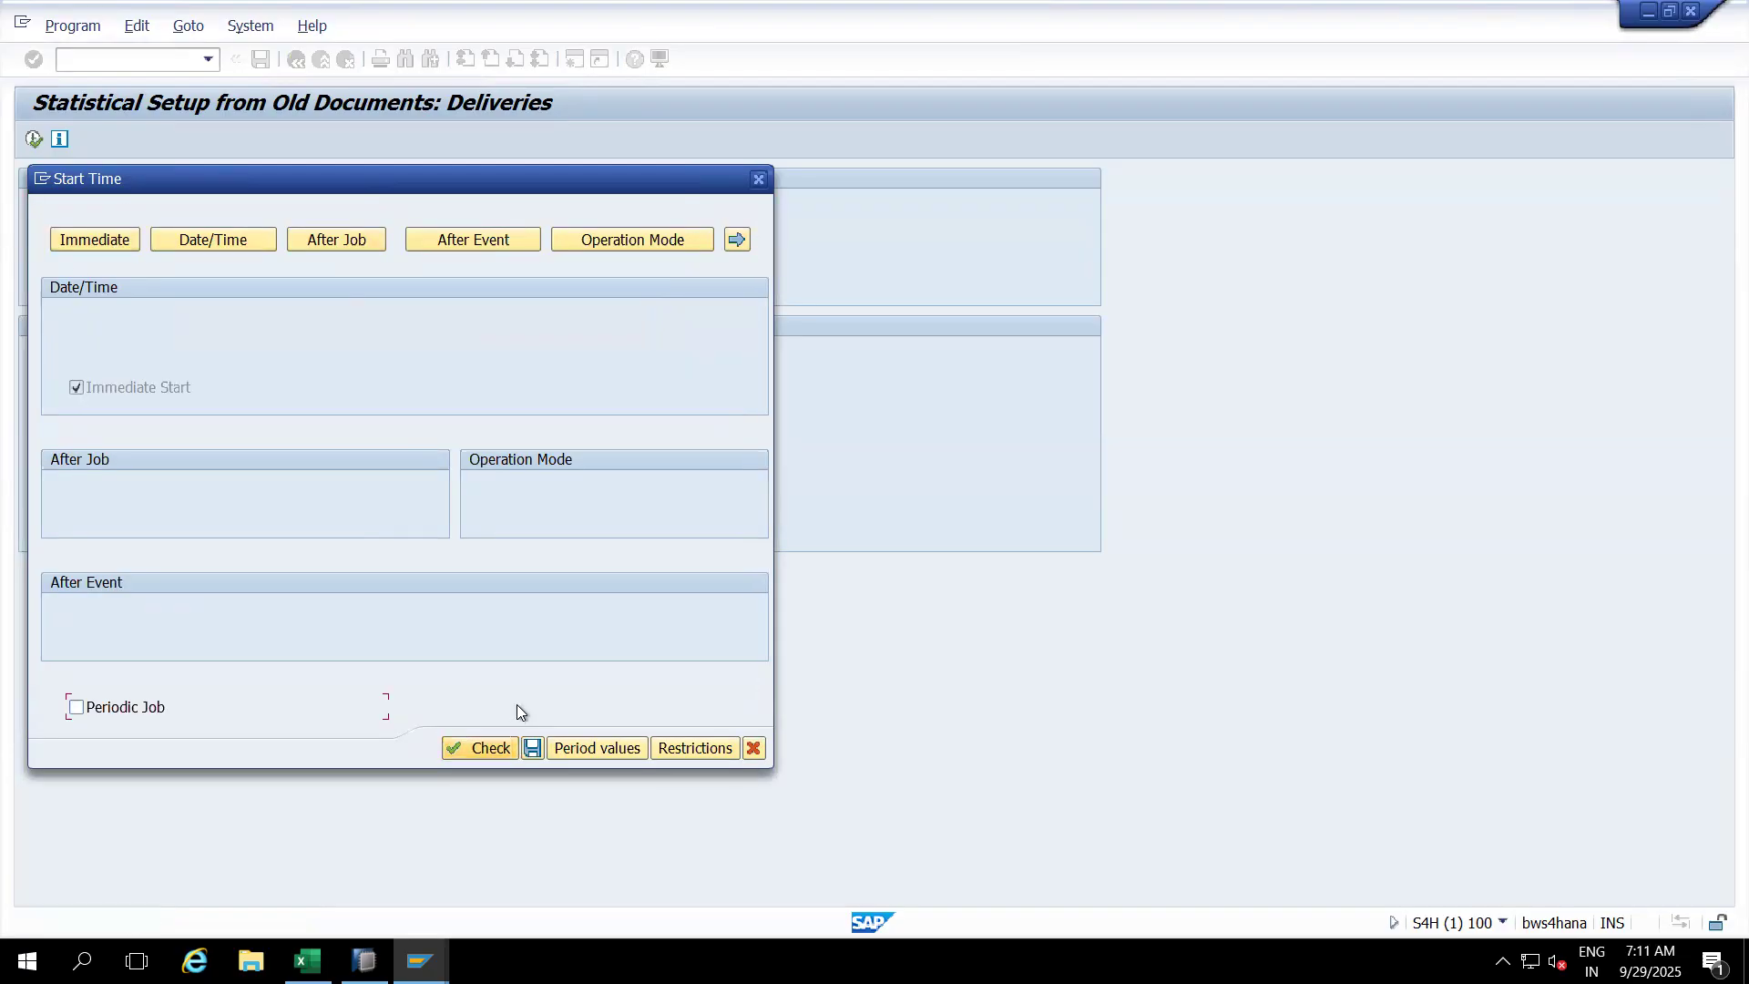
click(531, 749)
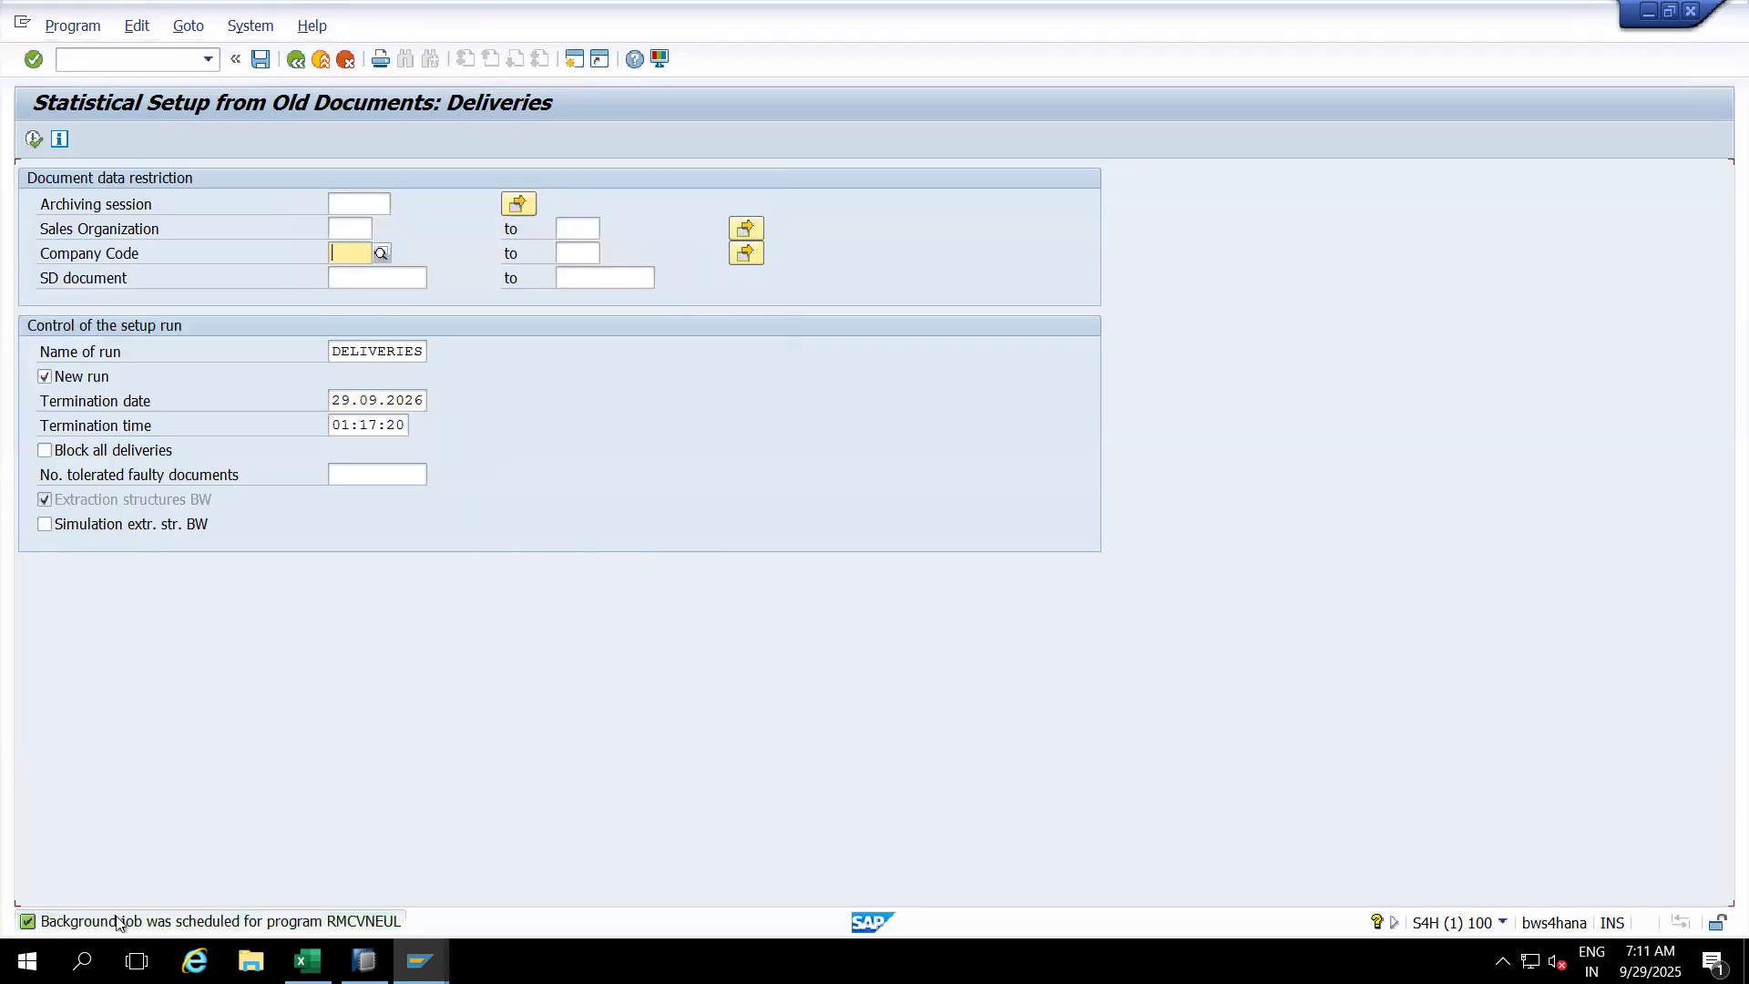
Step: Open the details of the scheduling message and copy the program name RMCVNEUL from it
double_click(95, 922)
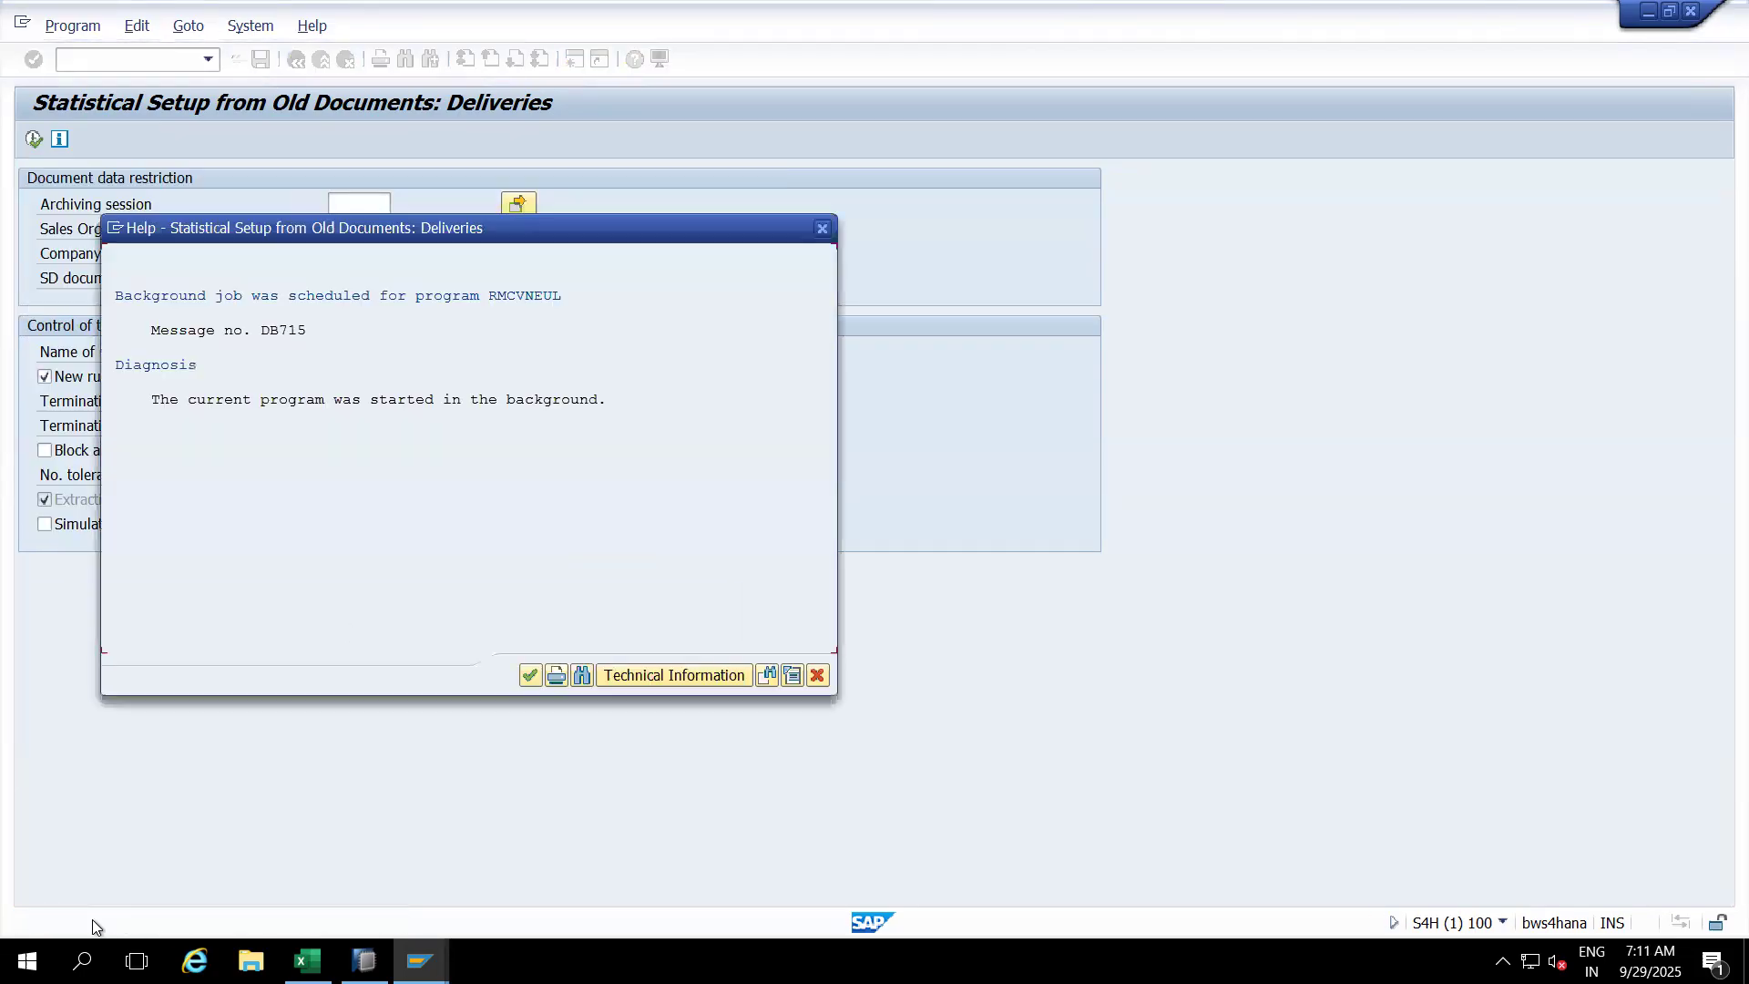
drag(488, 293, 561, 298)
click(559, 299)
click(493, 299)
drag(494, 297, 566, 297)
key(ctrl+c)
click(823, 230)
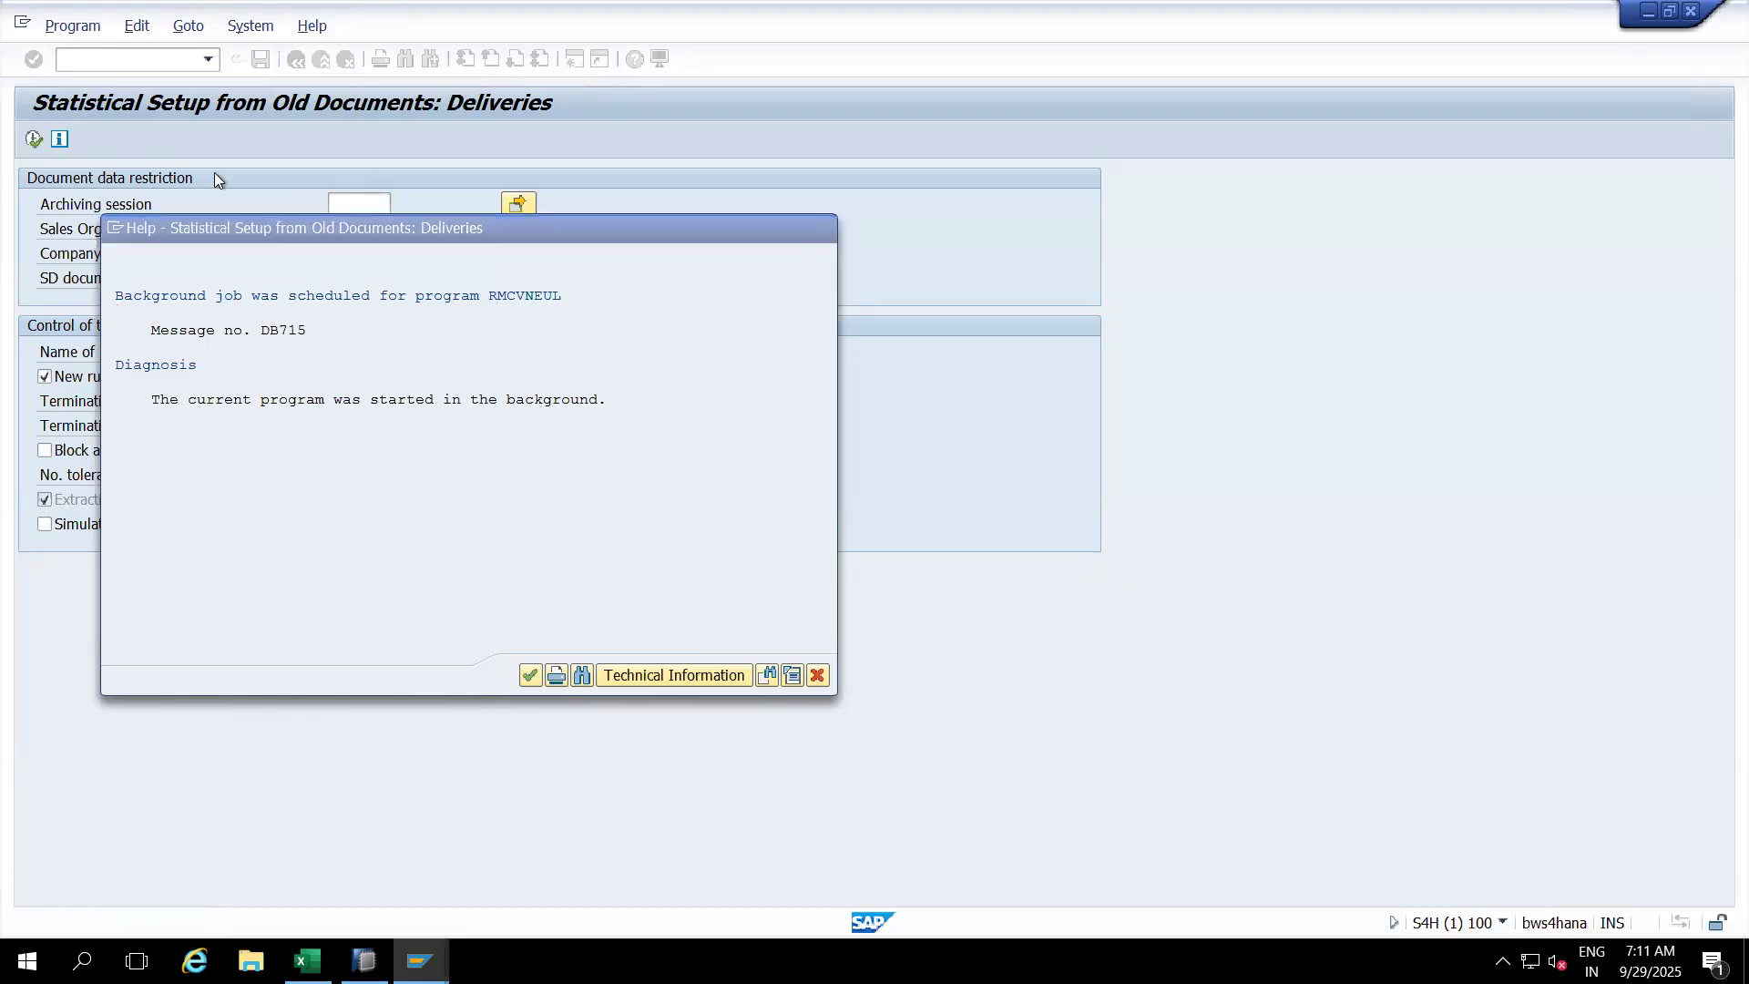
Step: Open transaction SM37 in a new session and list the background jobs named RMCVNEUL
click(132, 67)
text(/osm)
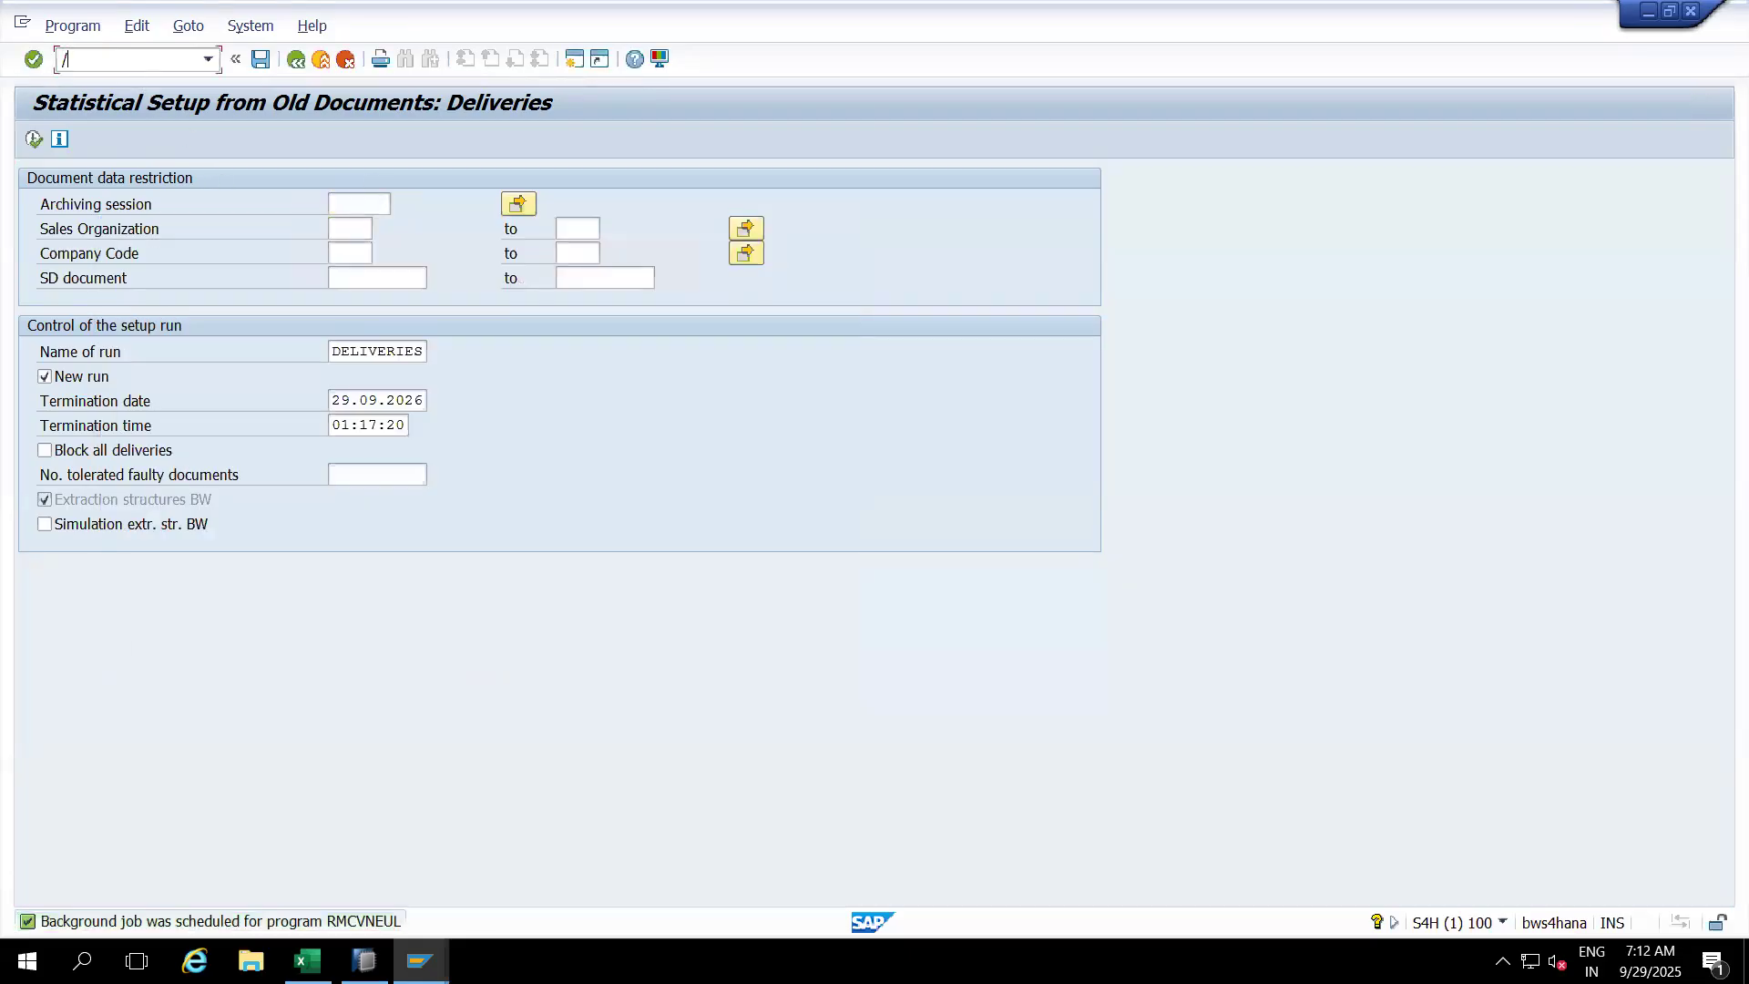
text(37)
key(Return)
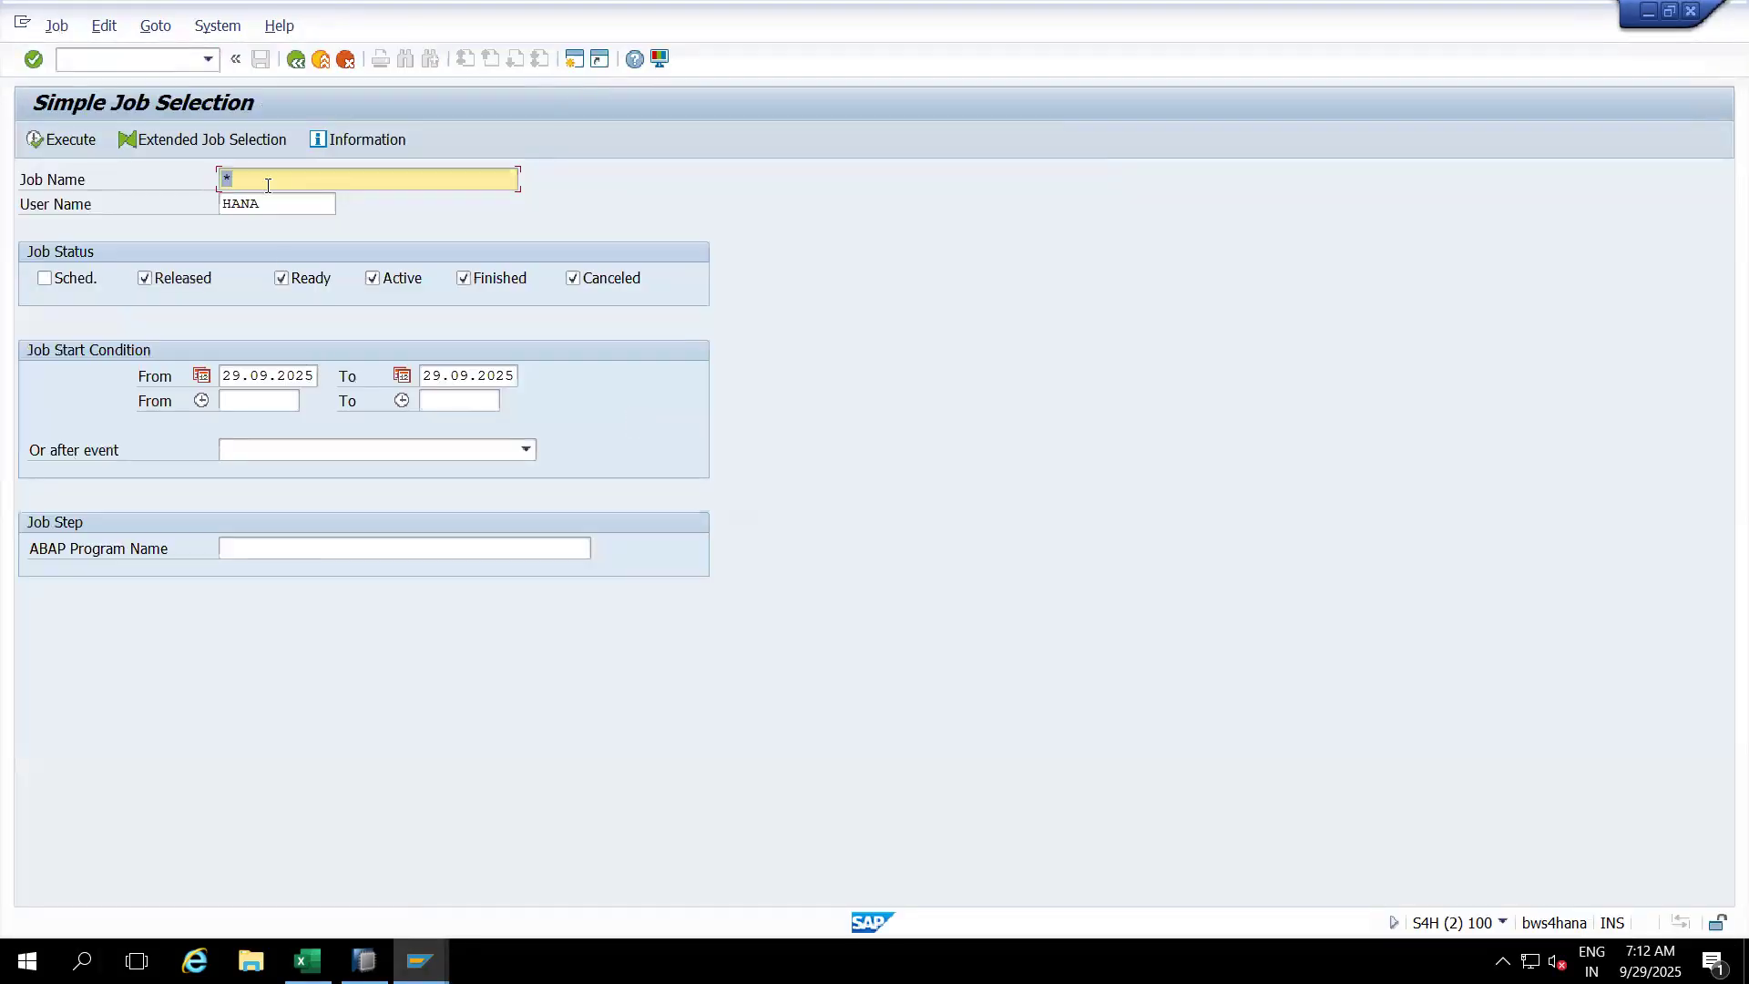
key(ctrl+v)
click(274, 198)
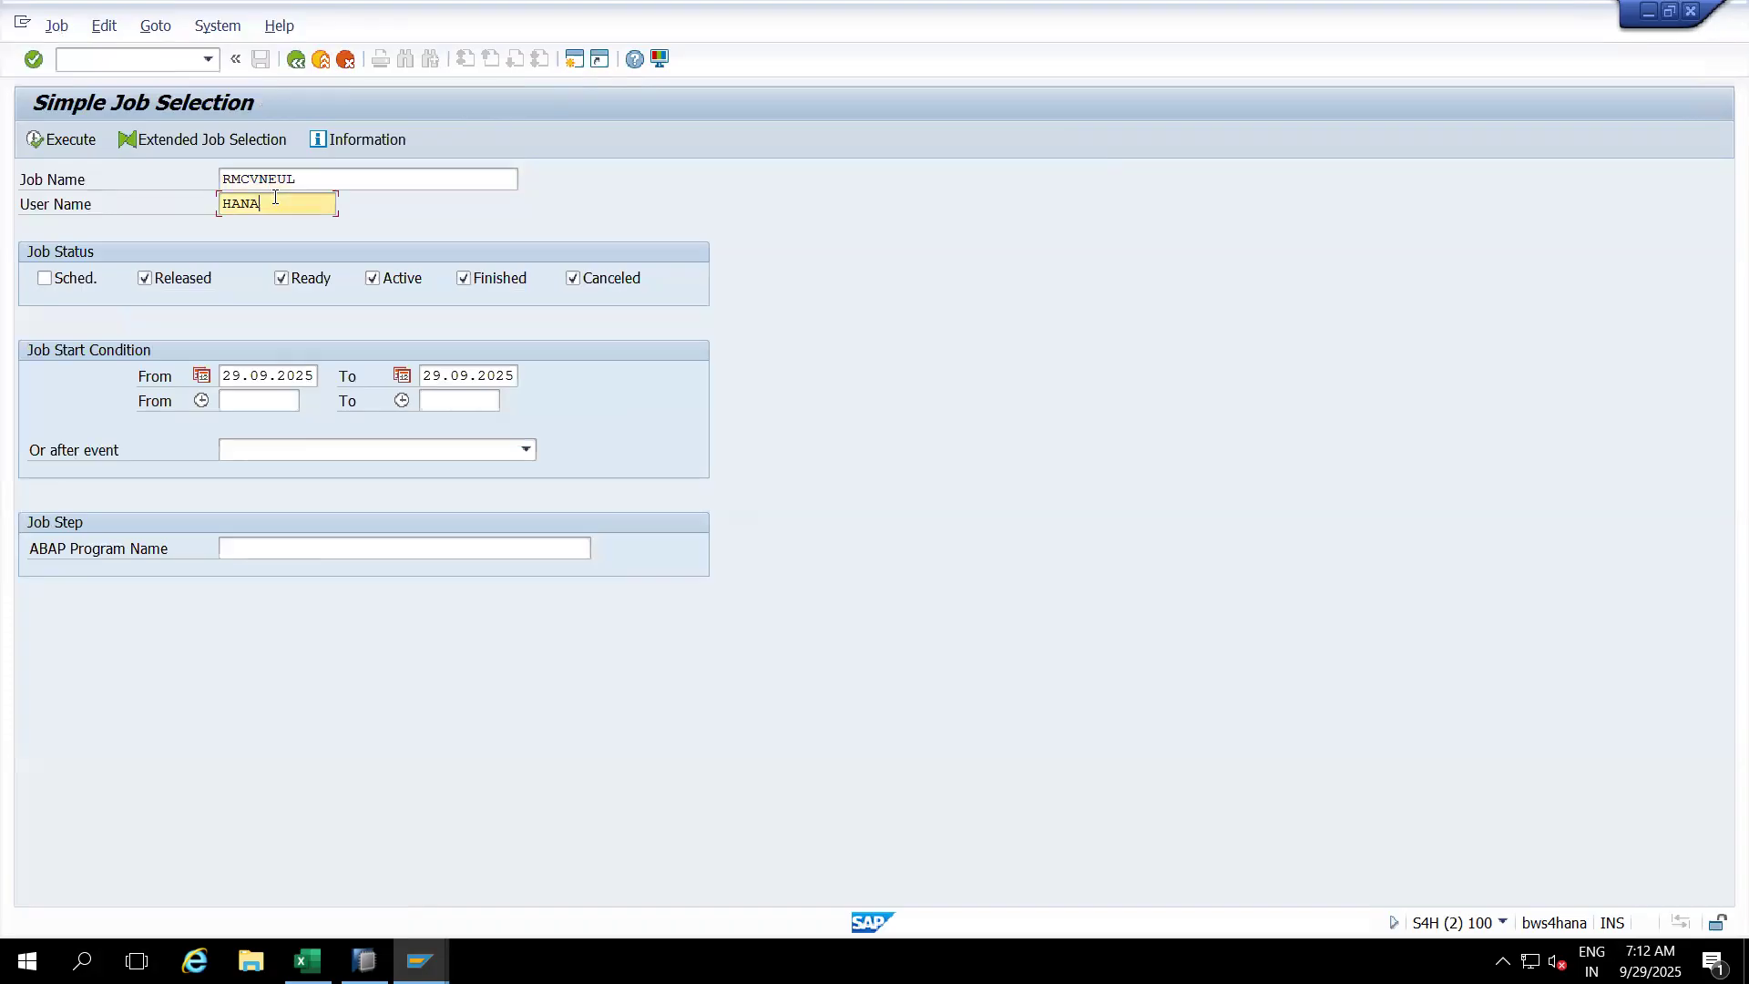
click(80, 144)
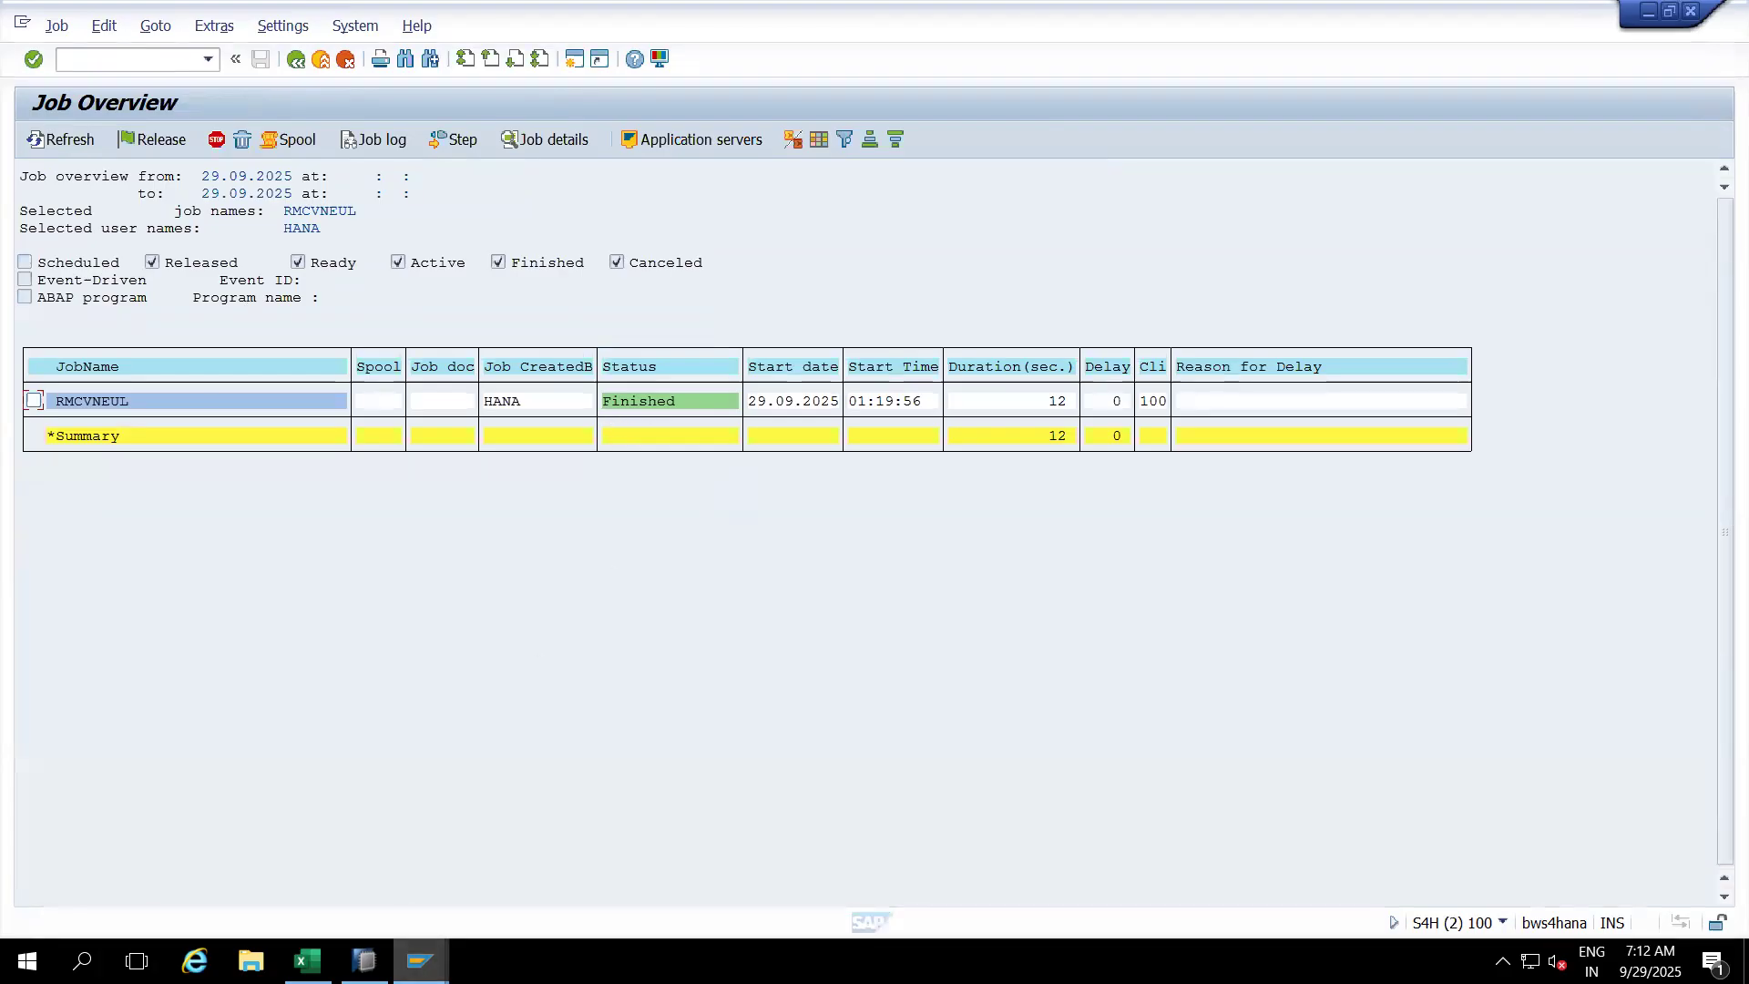
Step: Open transaction RSA3 in the statistical setup session and run the extraction check for DataSource 2LIS_12_VCITM in update mode F
mouse_move(419, 961)
click(507, 865)
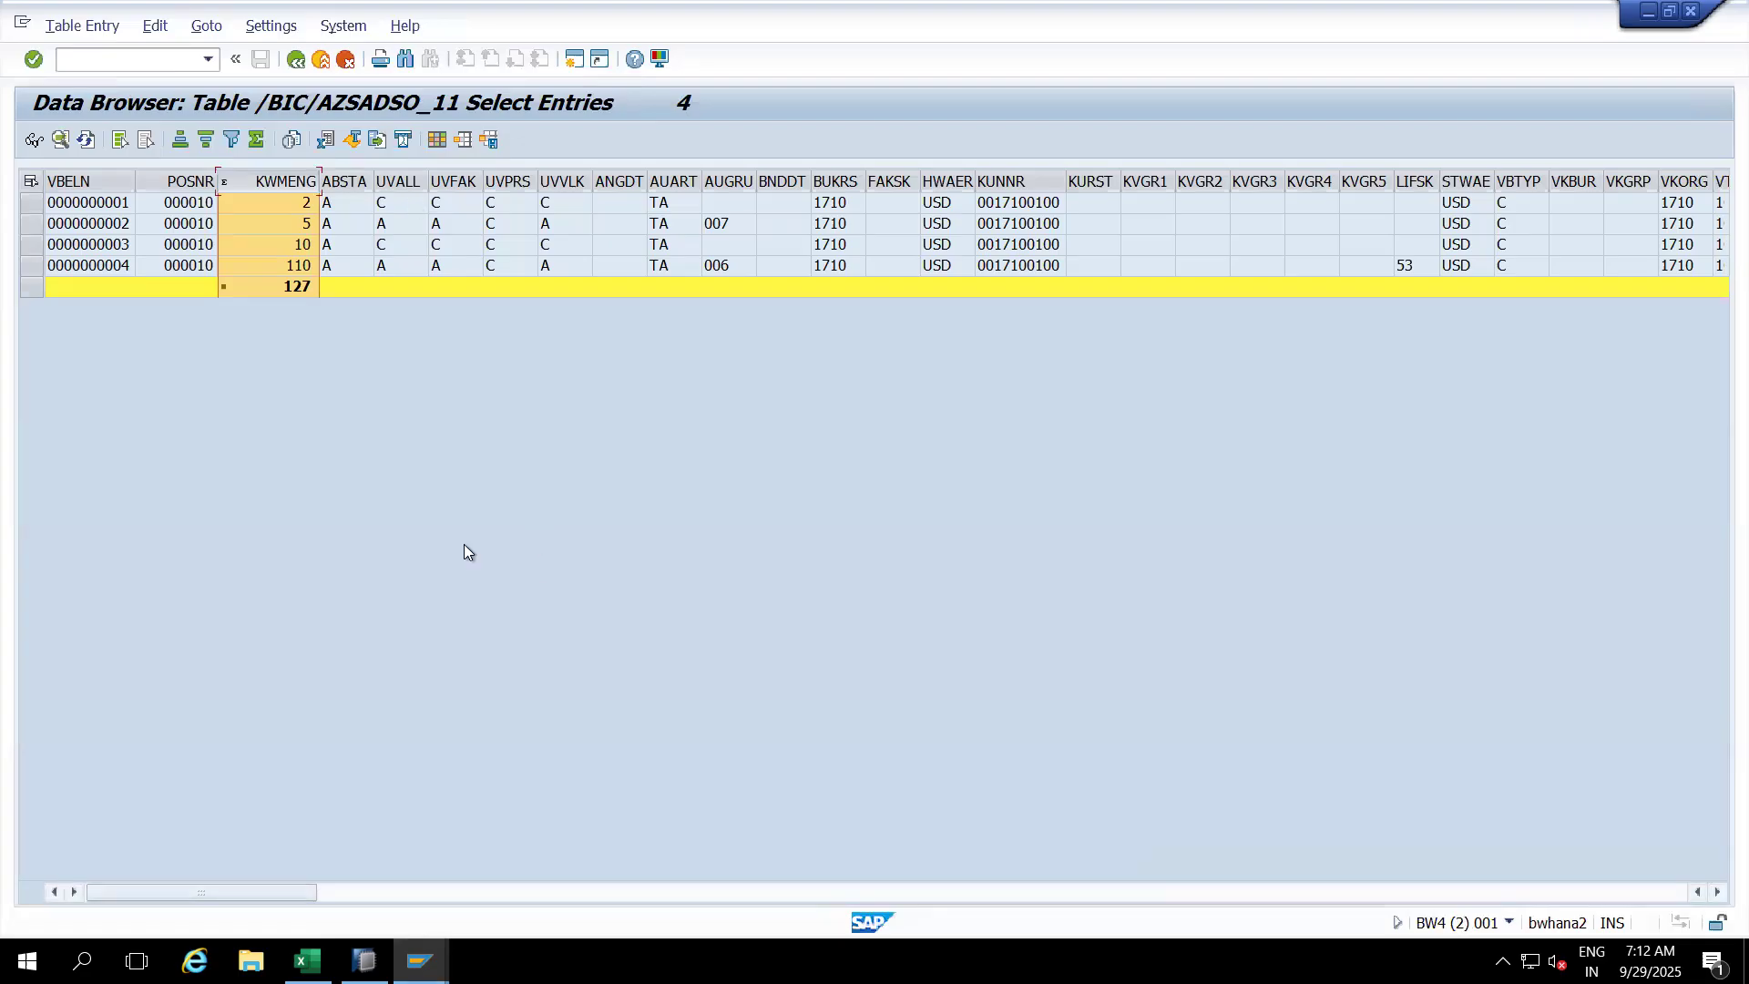
click(420, 962)
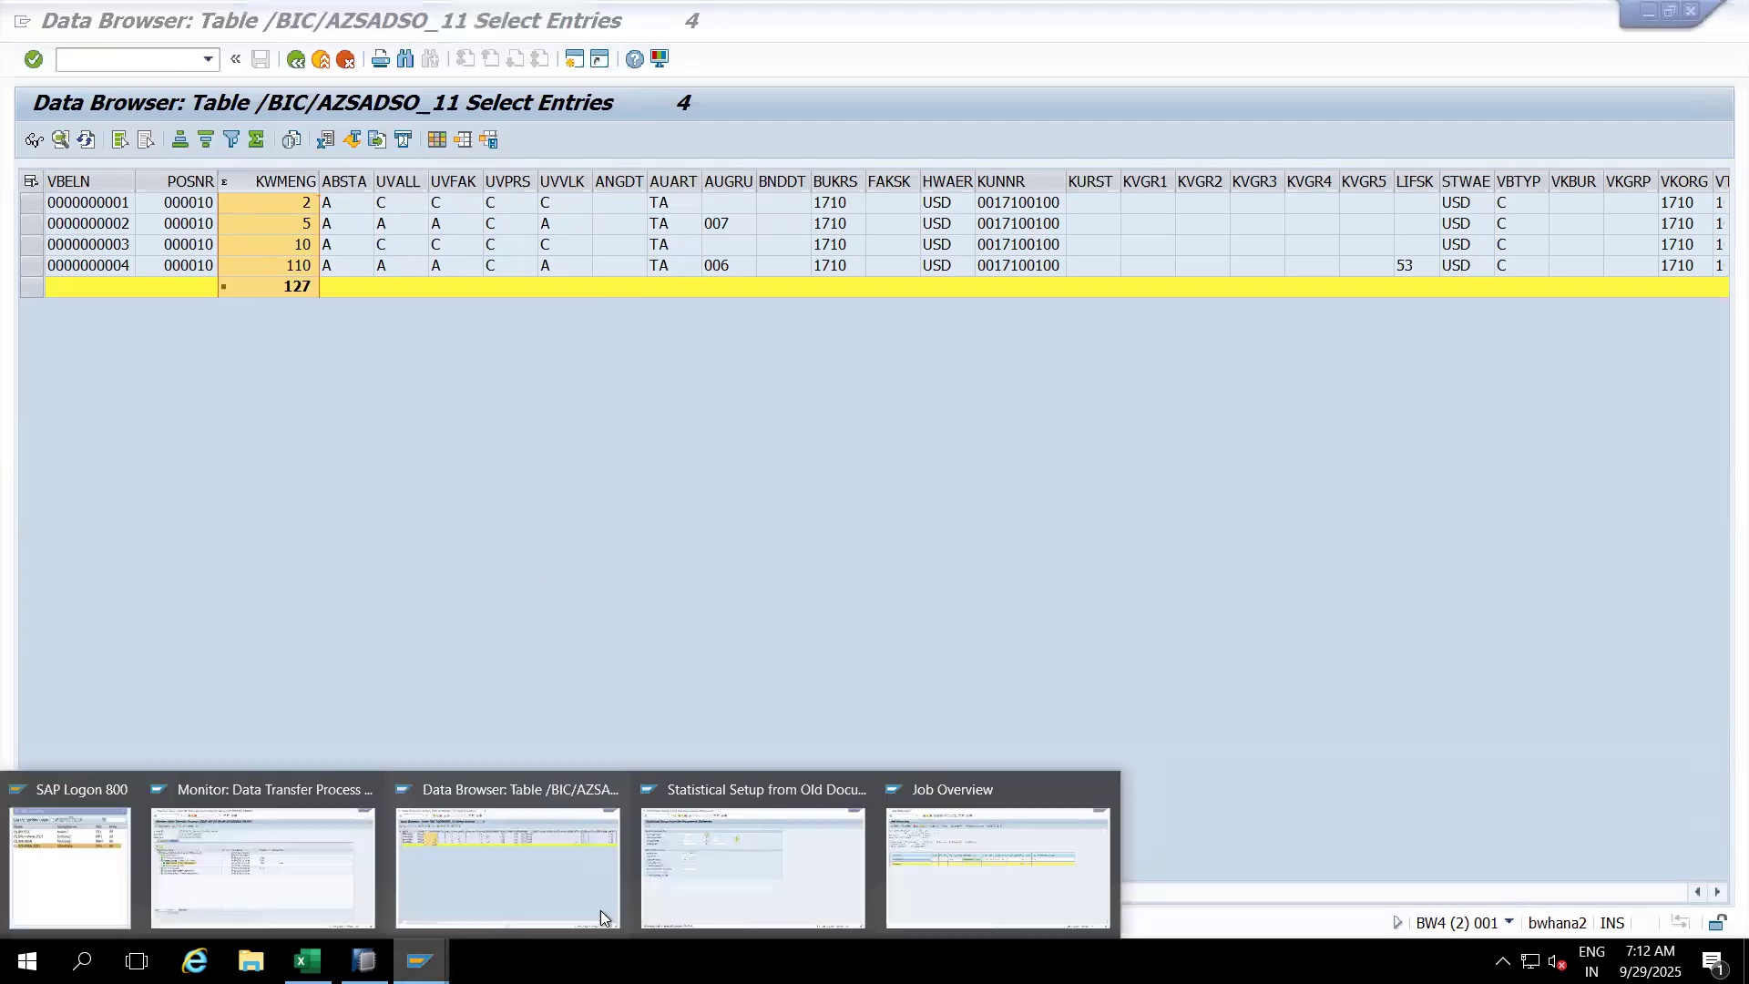
click(690, 916)
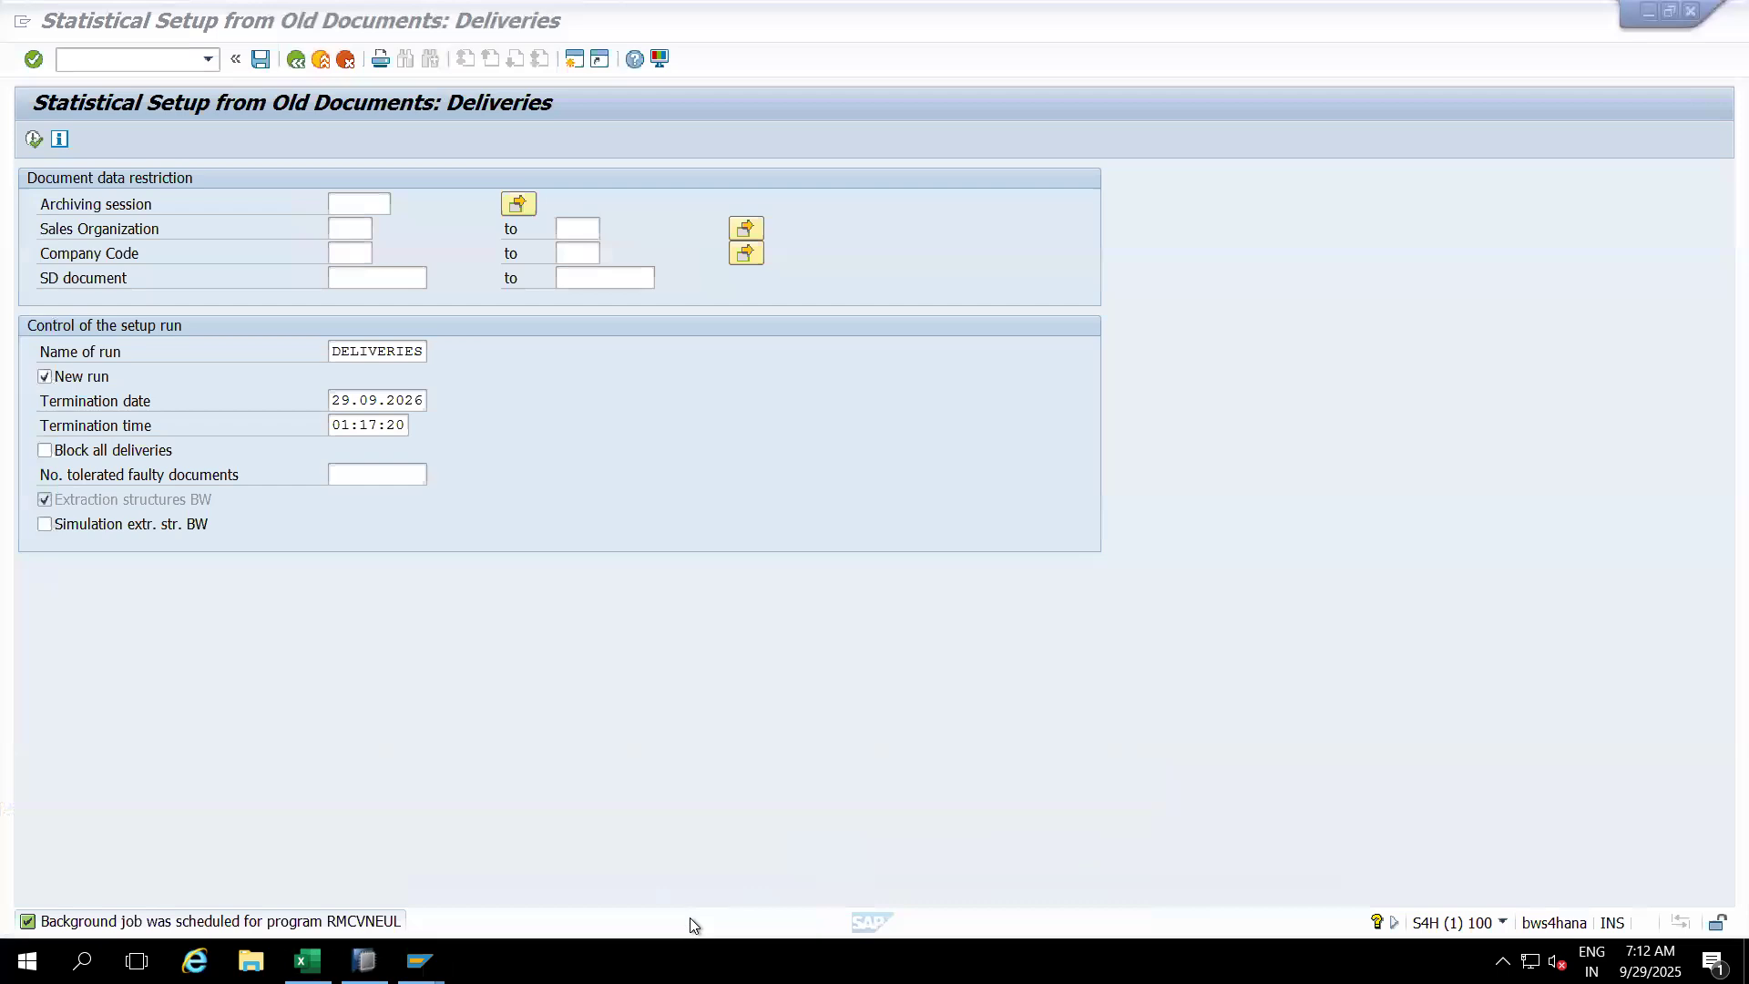
key(ctrl+slash)
text(/nrsa3)
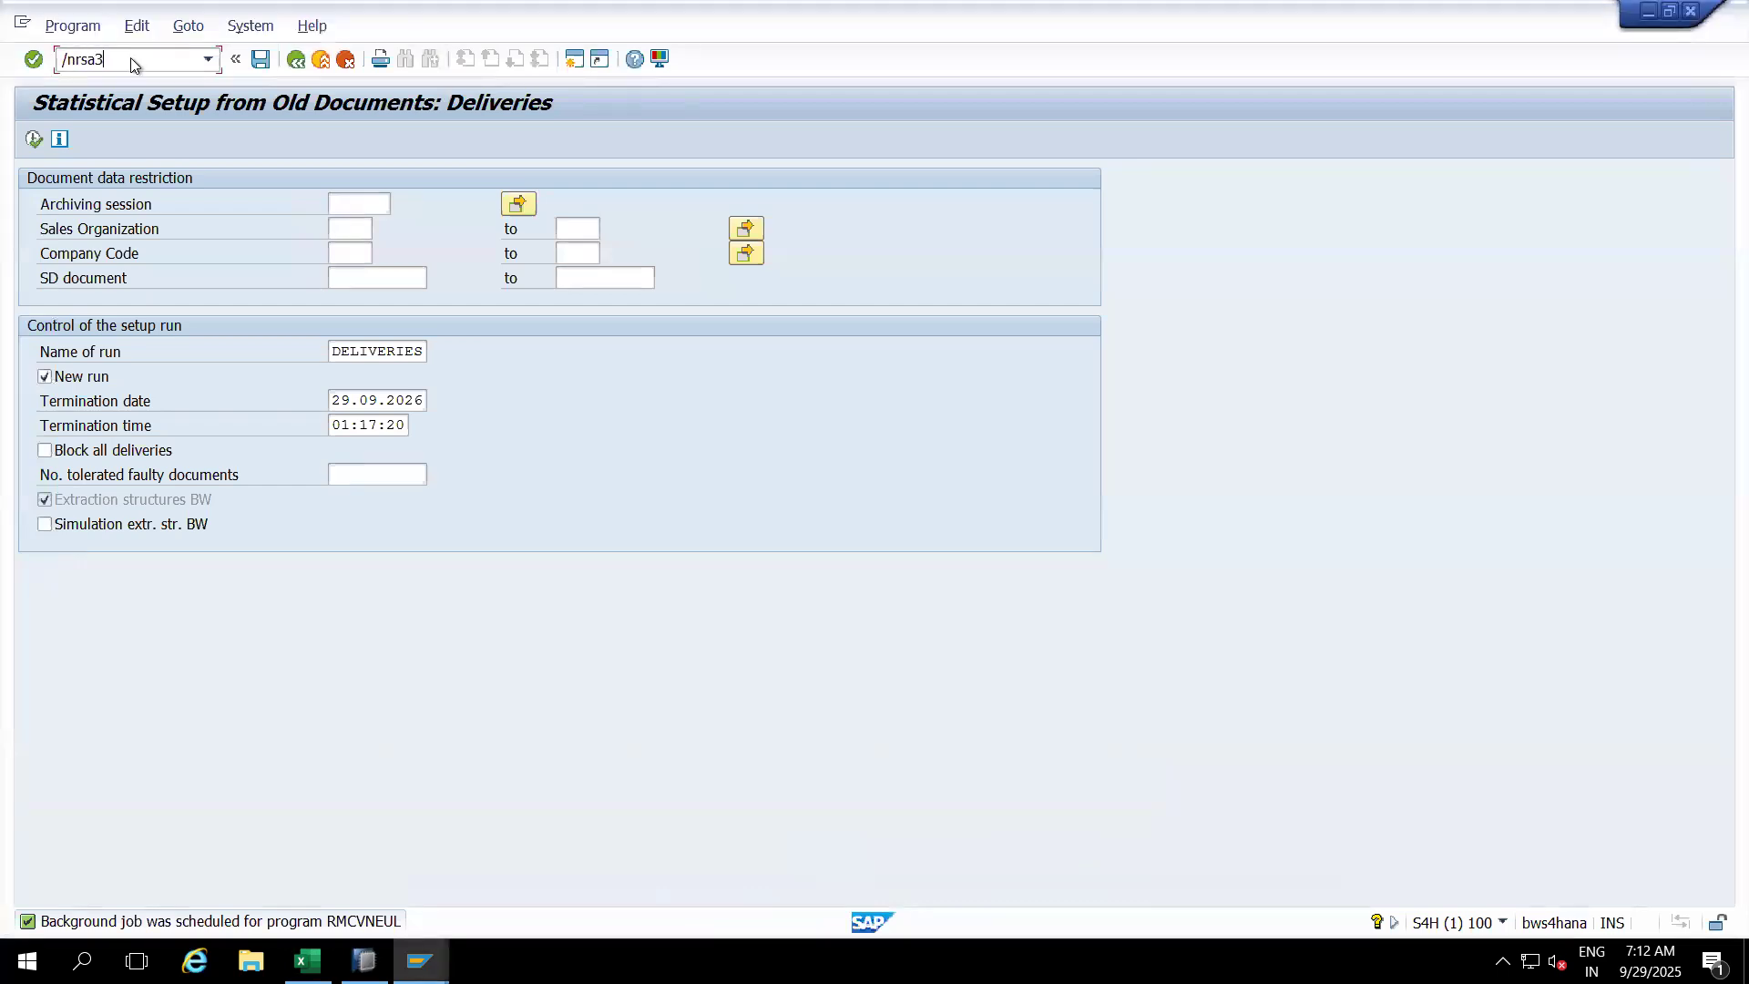
key(Return)
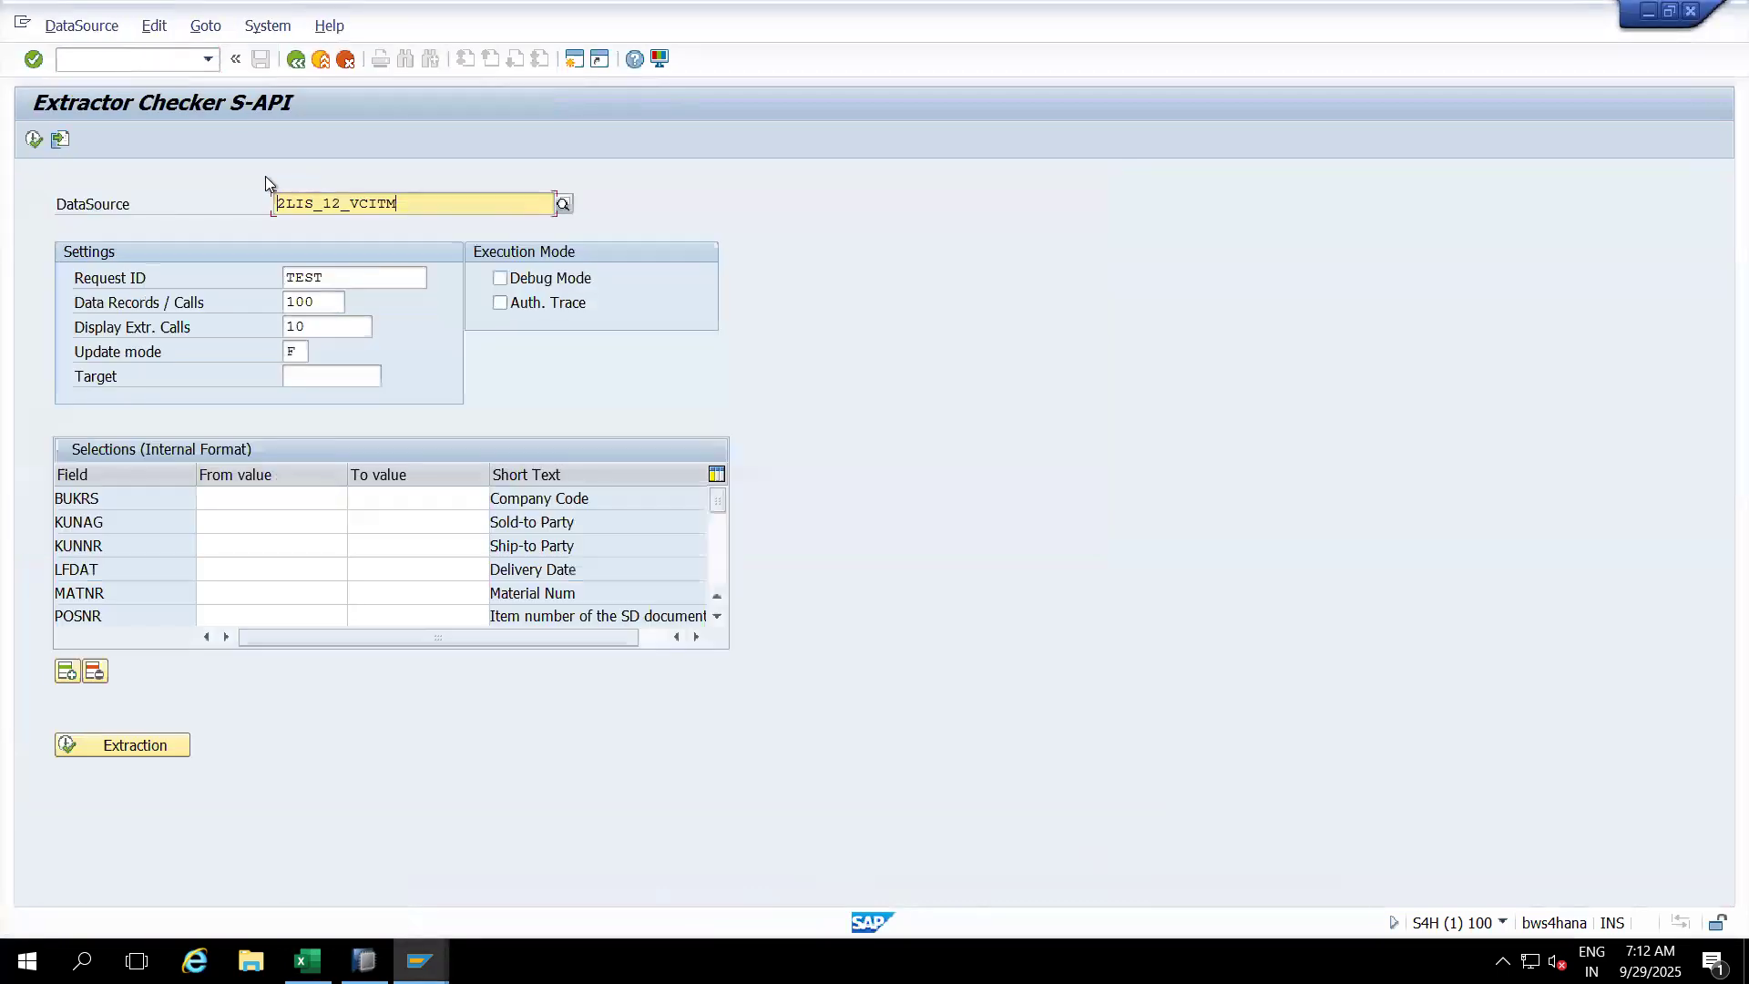
click(41, 144)
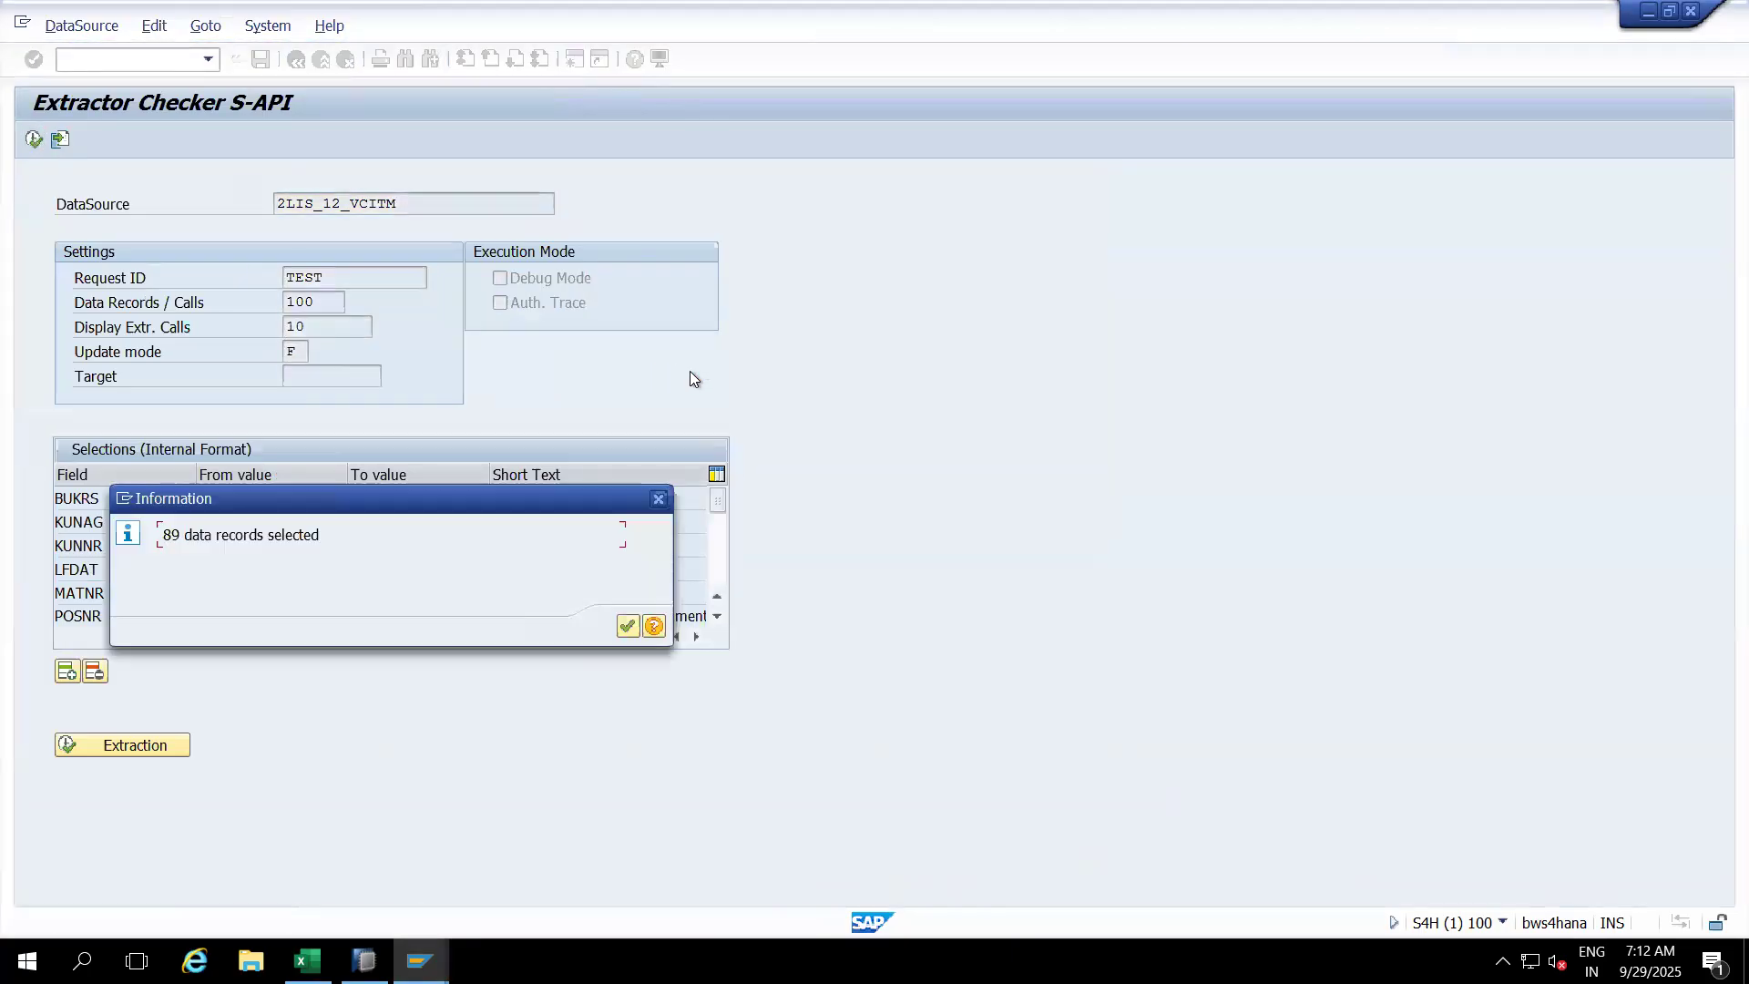
click(628, 626)
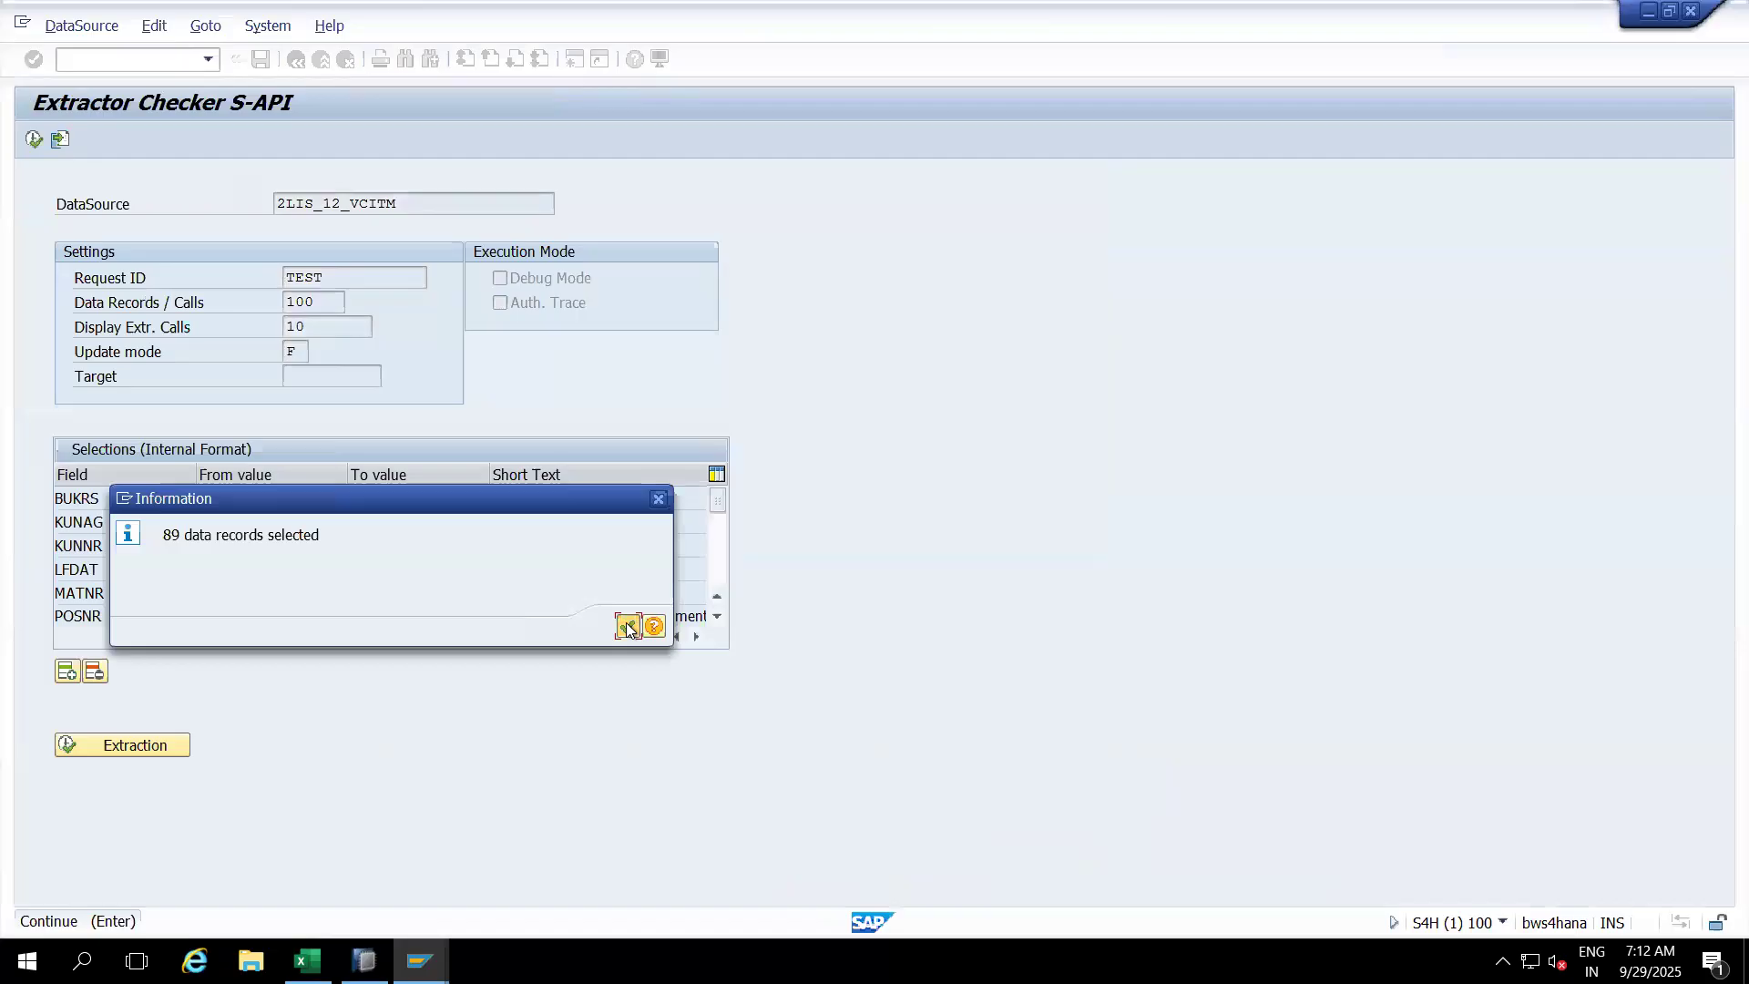
Step: Display the extracted data package of 2LIS_12_VCITM, widen the Document column and highlight its delivery numbers
click(252, 747)
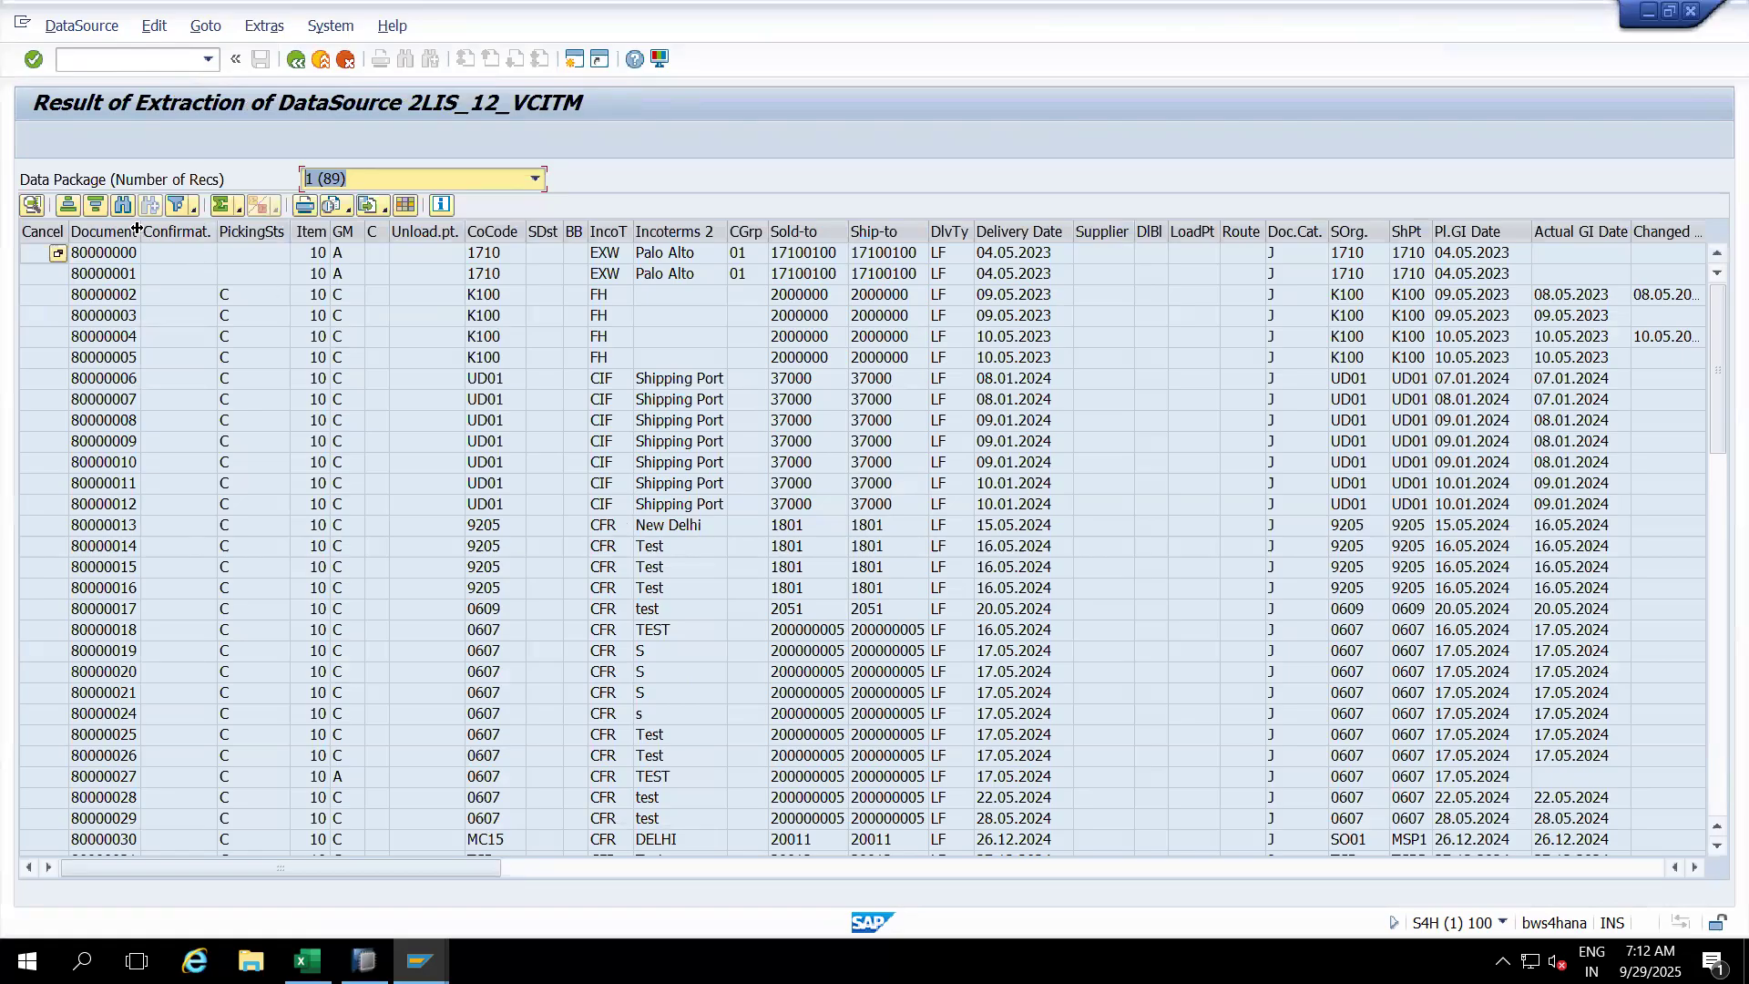
drag(136, 229, 163, 231)
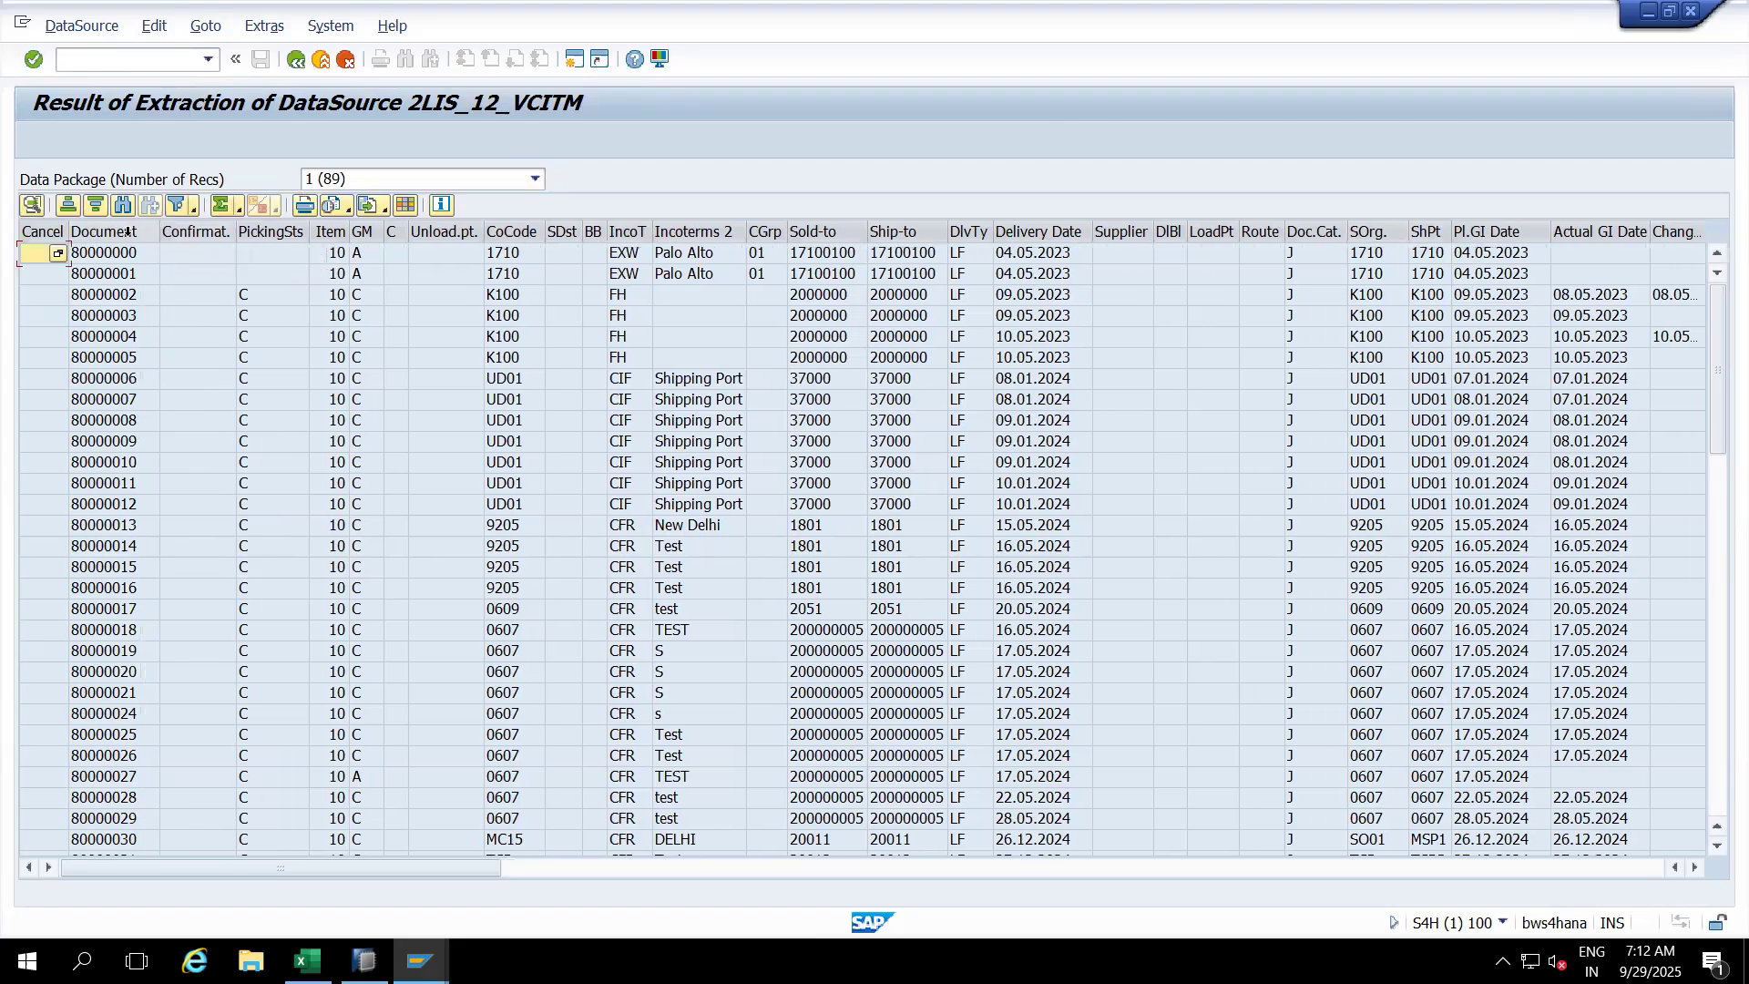
click(105, 231)
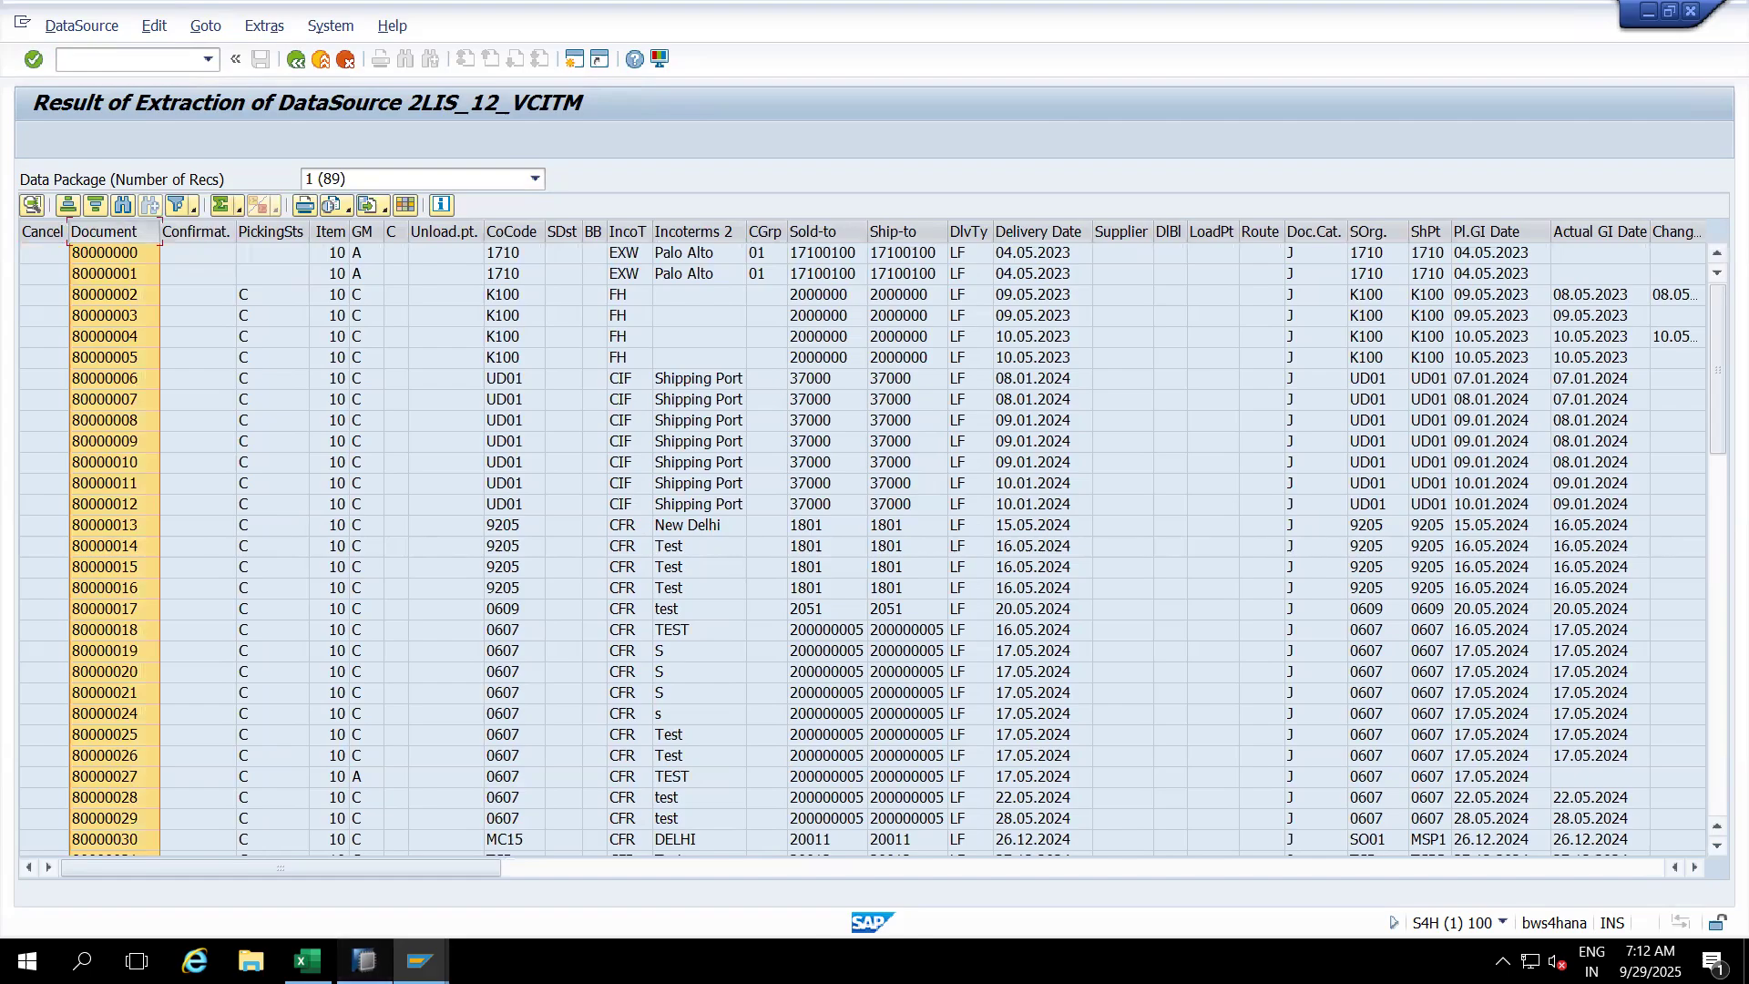
Step: Switch to SAP HANA Studio and add a DataStore Object (advanced) node beside ZSADSO_1 in data flow ZDF_TD1
click(364, 961)
click(560, 90)
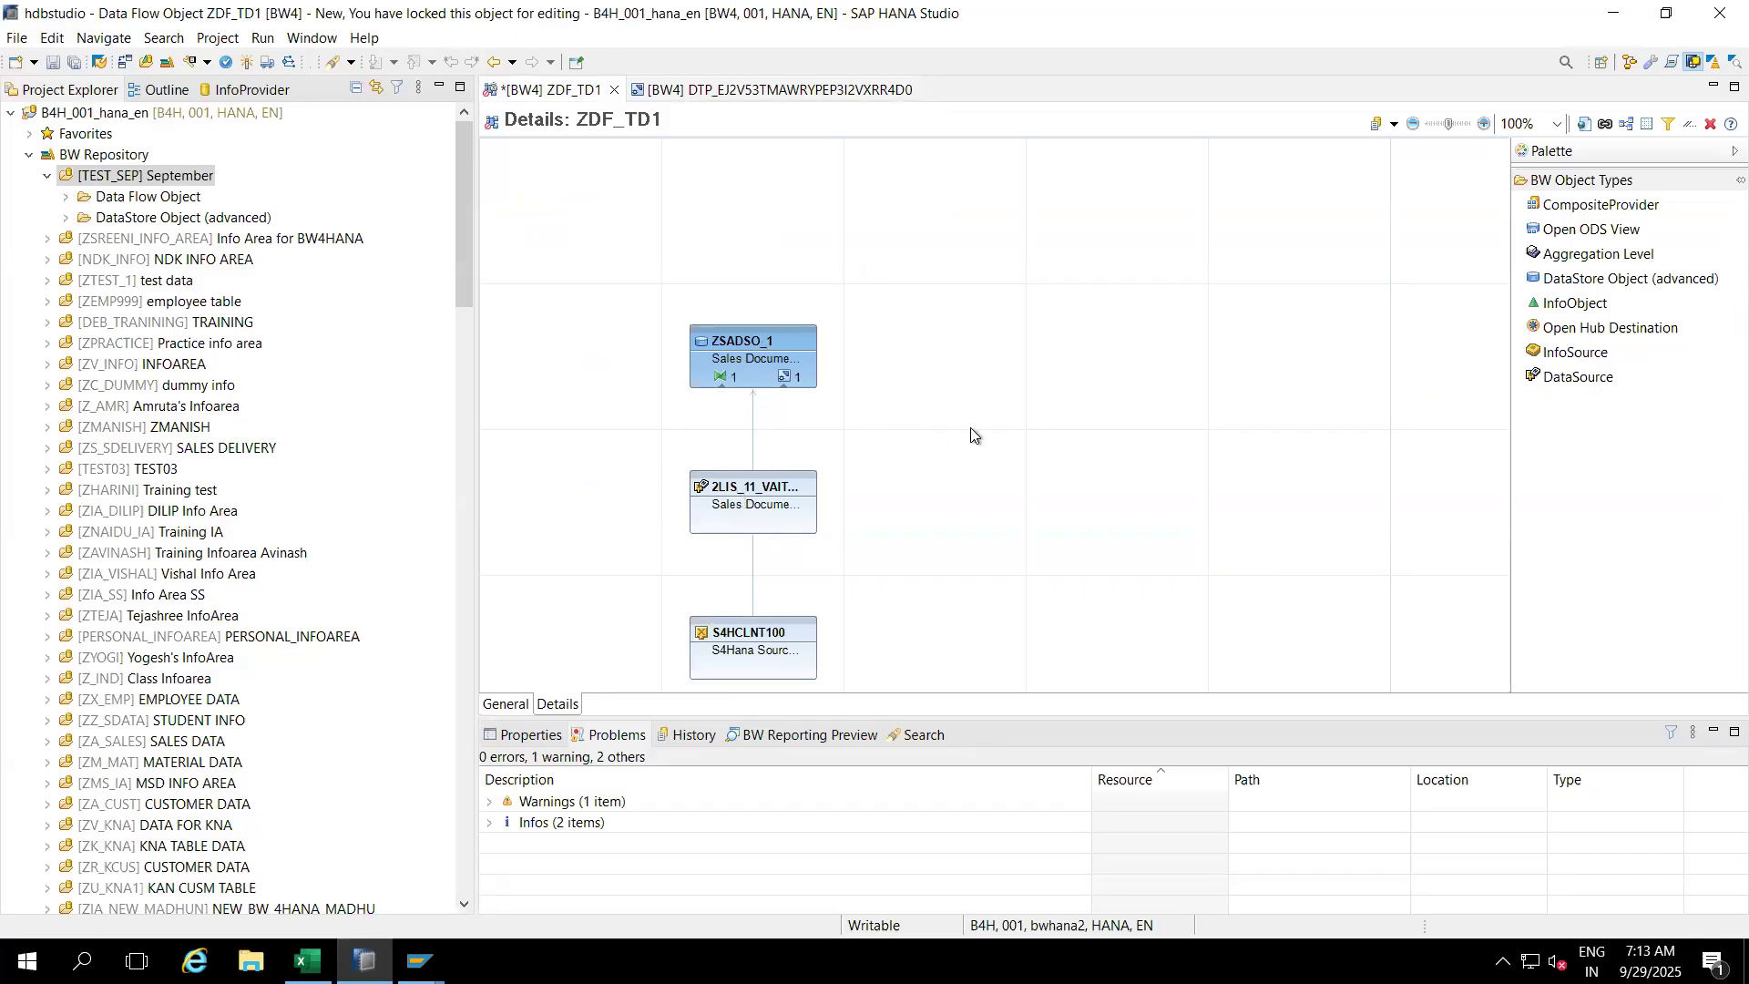
click(1603, 279)
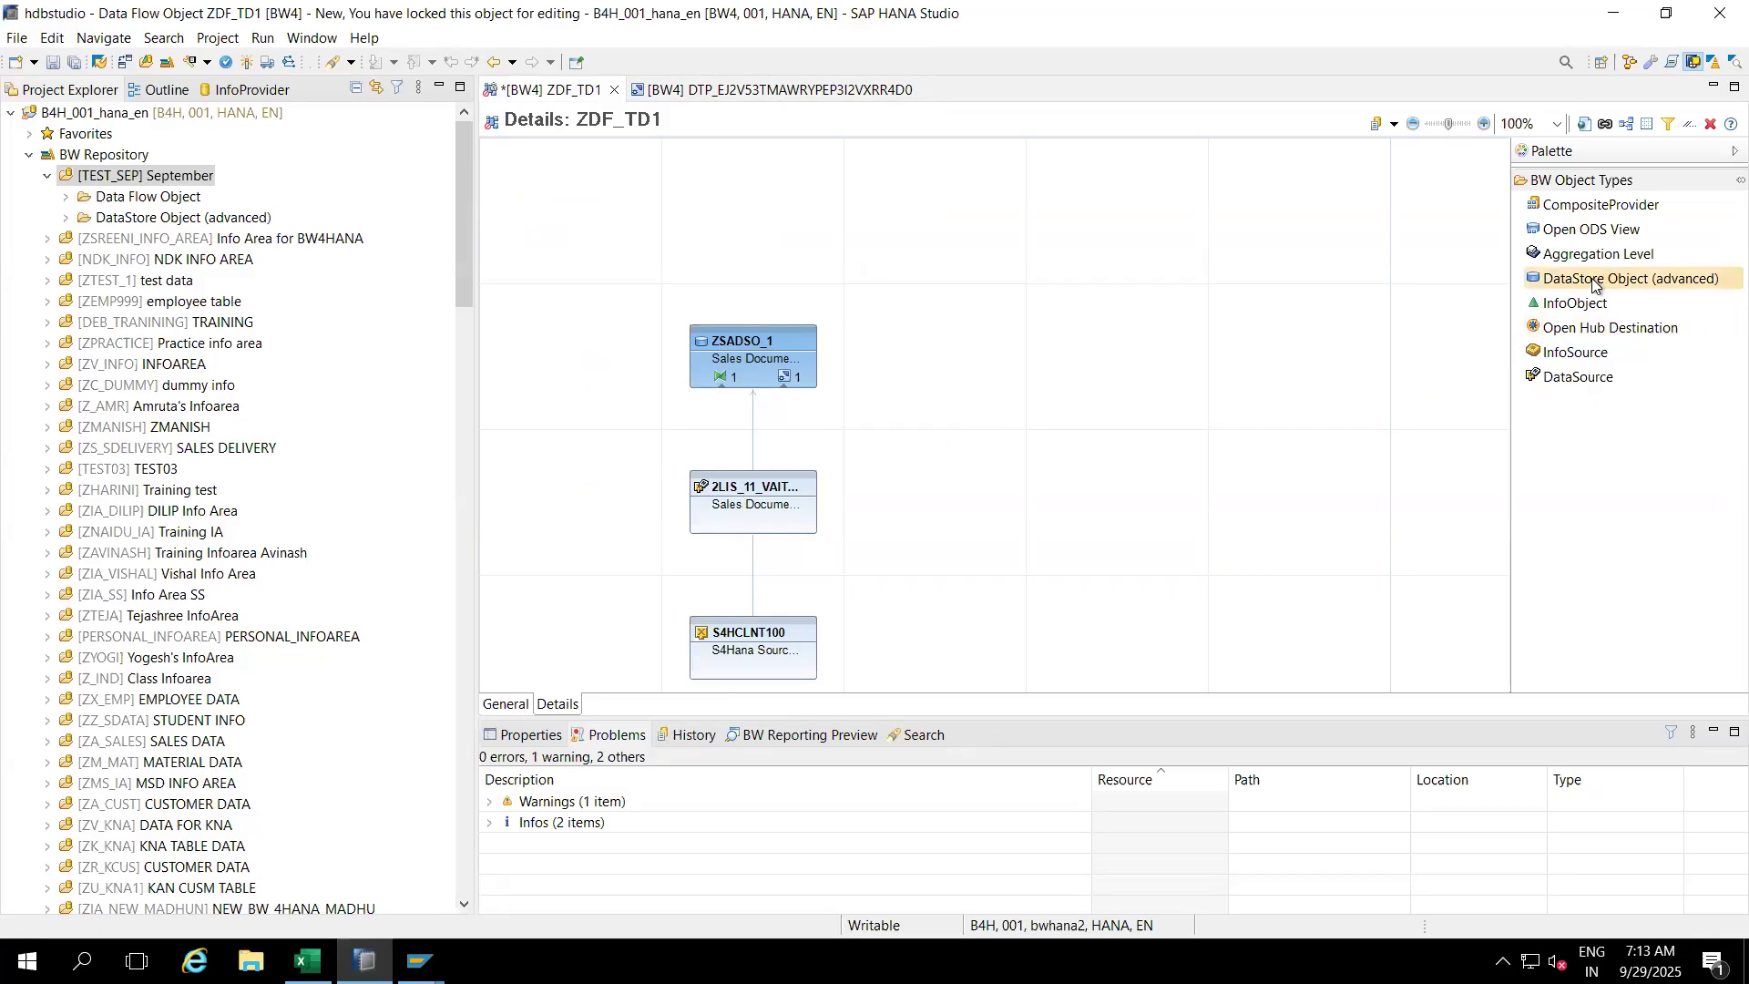
click(1013, 326)
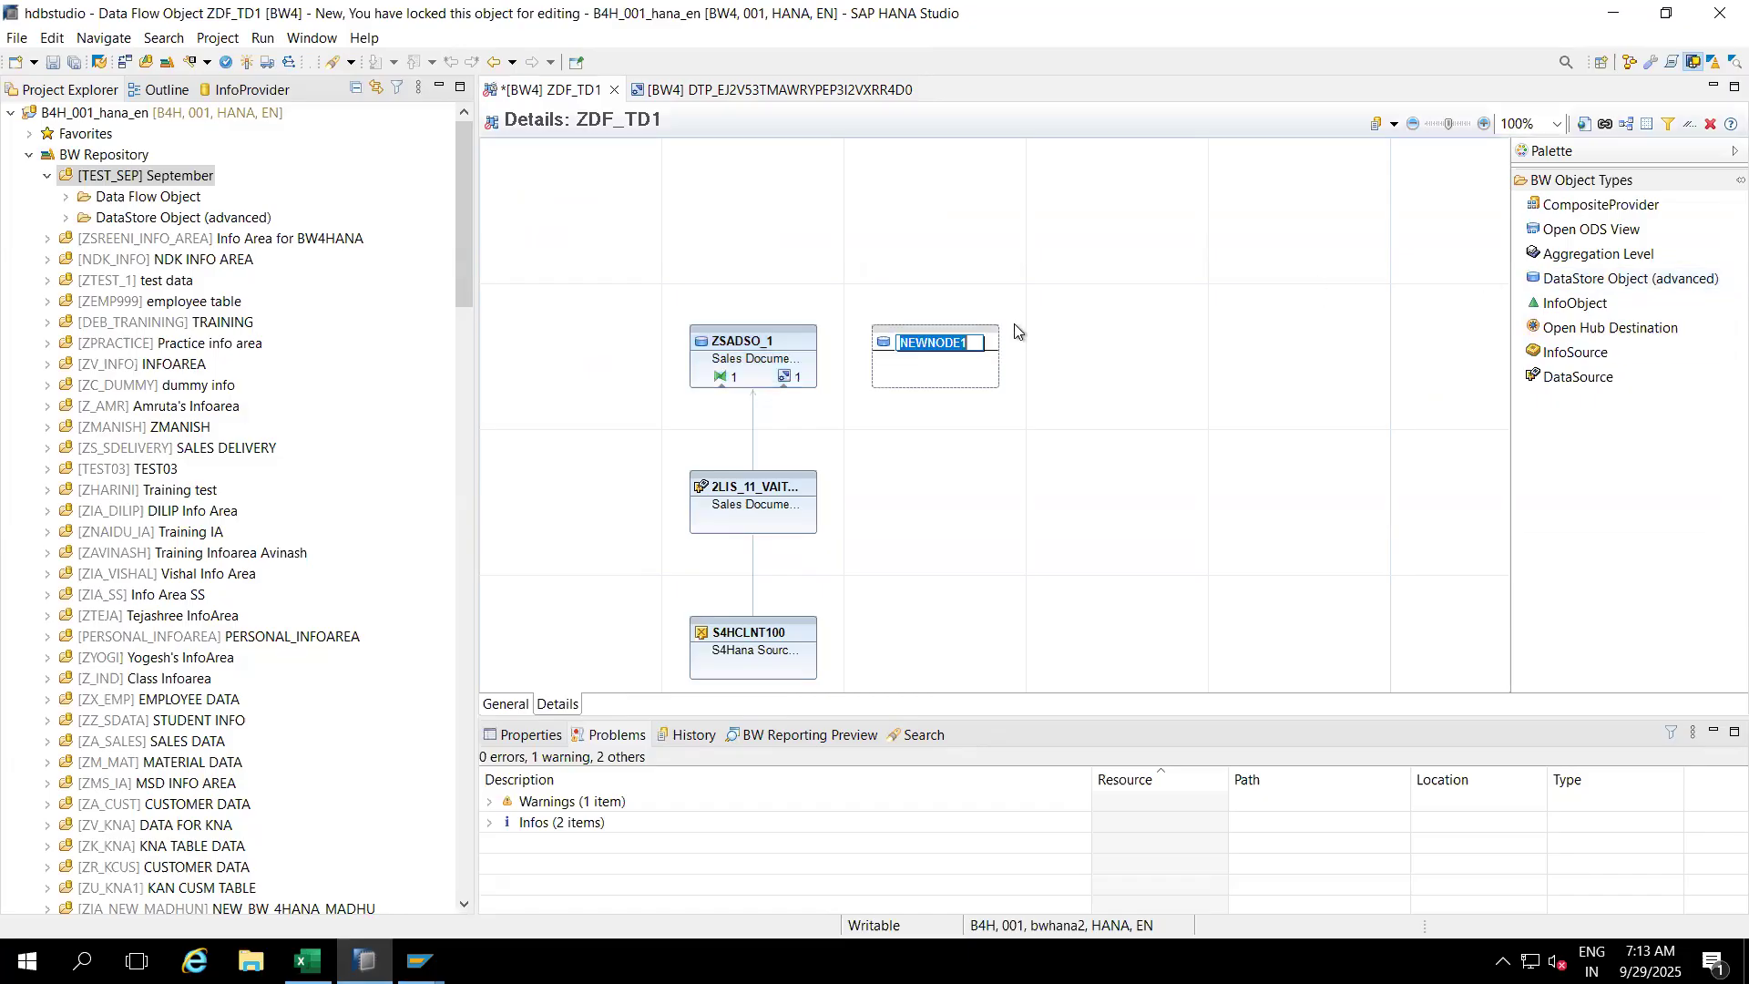
Step: Start creating the DataStore Object from the new node with name ZSADSO_2 and description Delviery
right_click(951, 346)
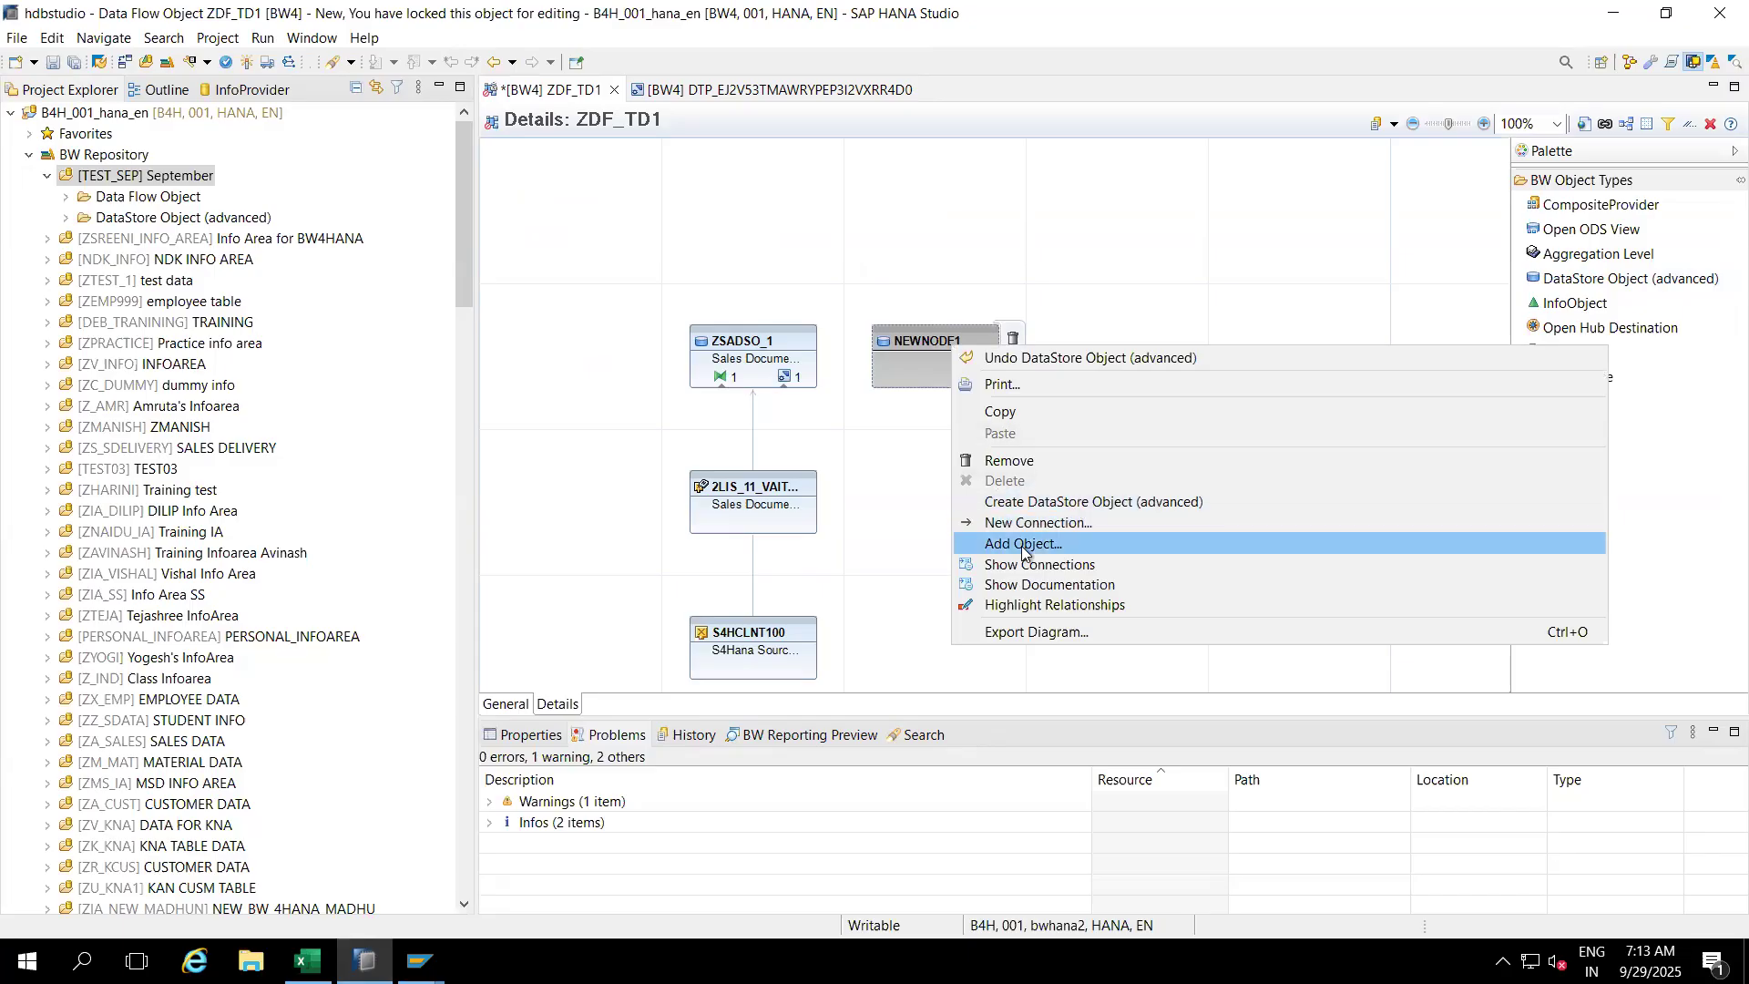
click(1024, 502)
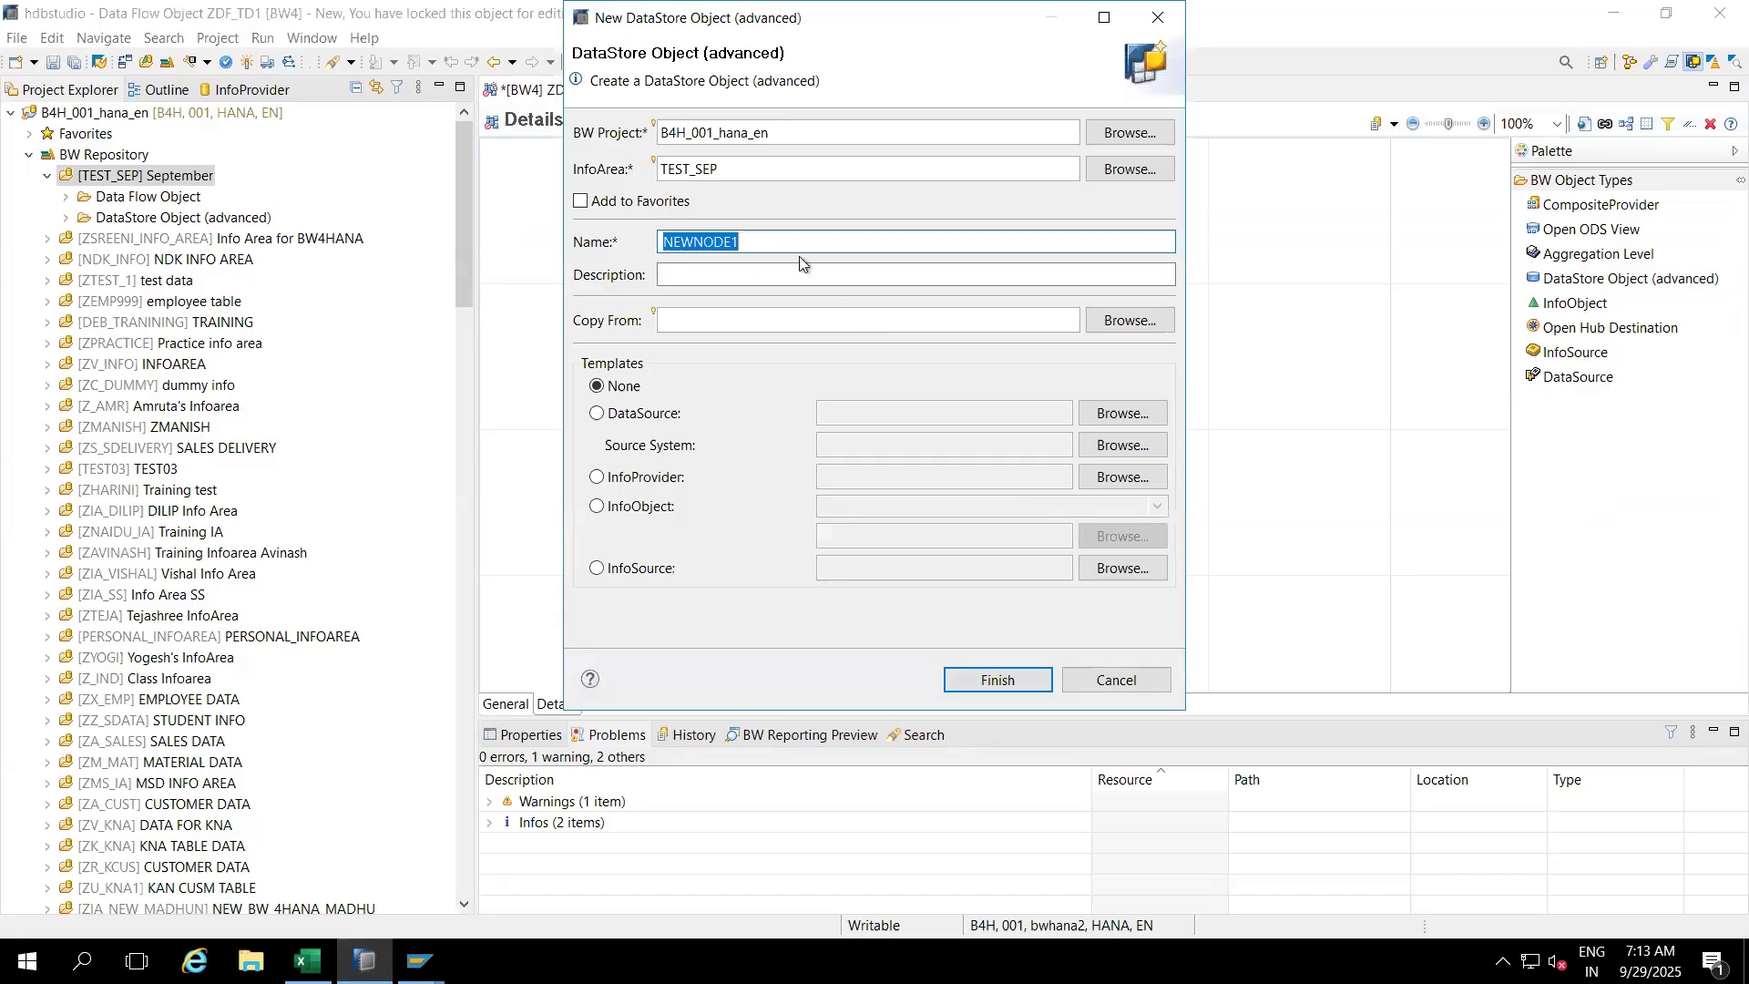
text(ZSADSO_2)
drag(858, 22, 991, 155)
click(831, 410)
text(Delviery)
Step: Use DataSource 2LIS_12_VCITM from source system S4HCLNT100 as the template and finish creating the DataStore Object
click(785, 557)
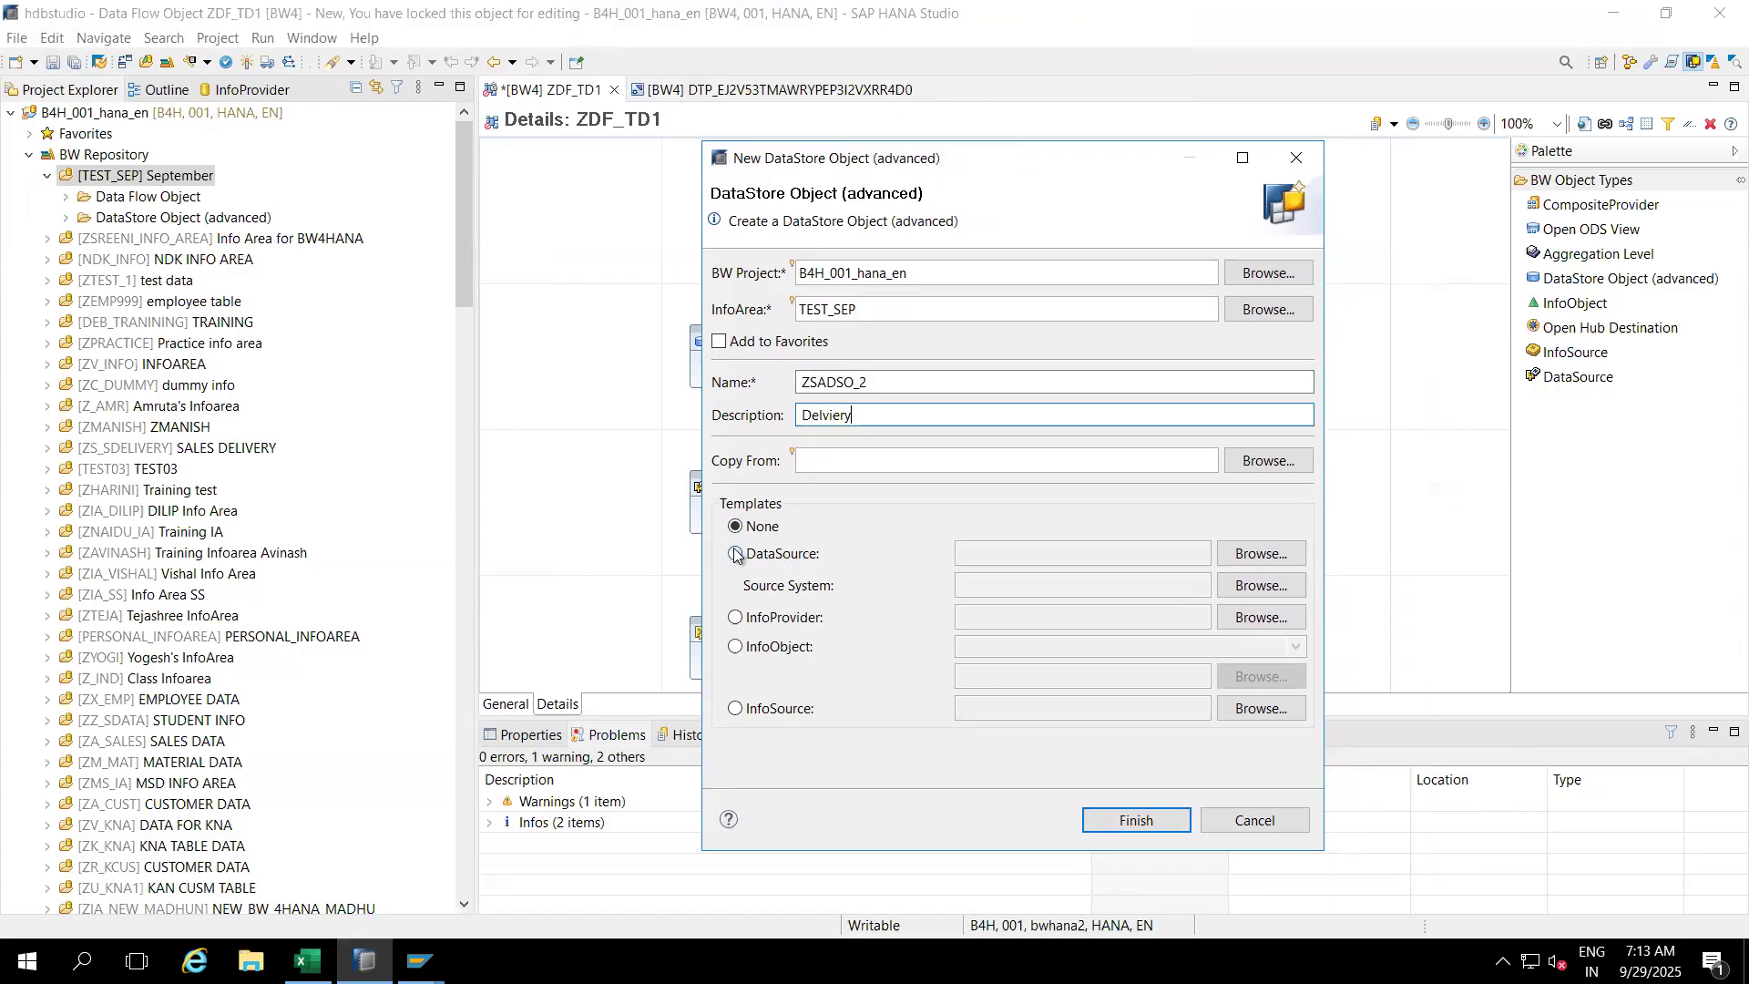
click(1117, 557)
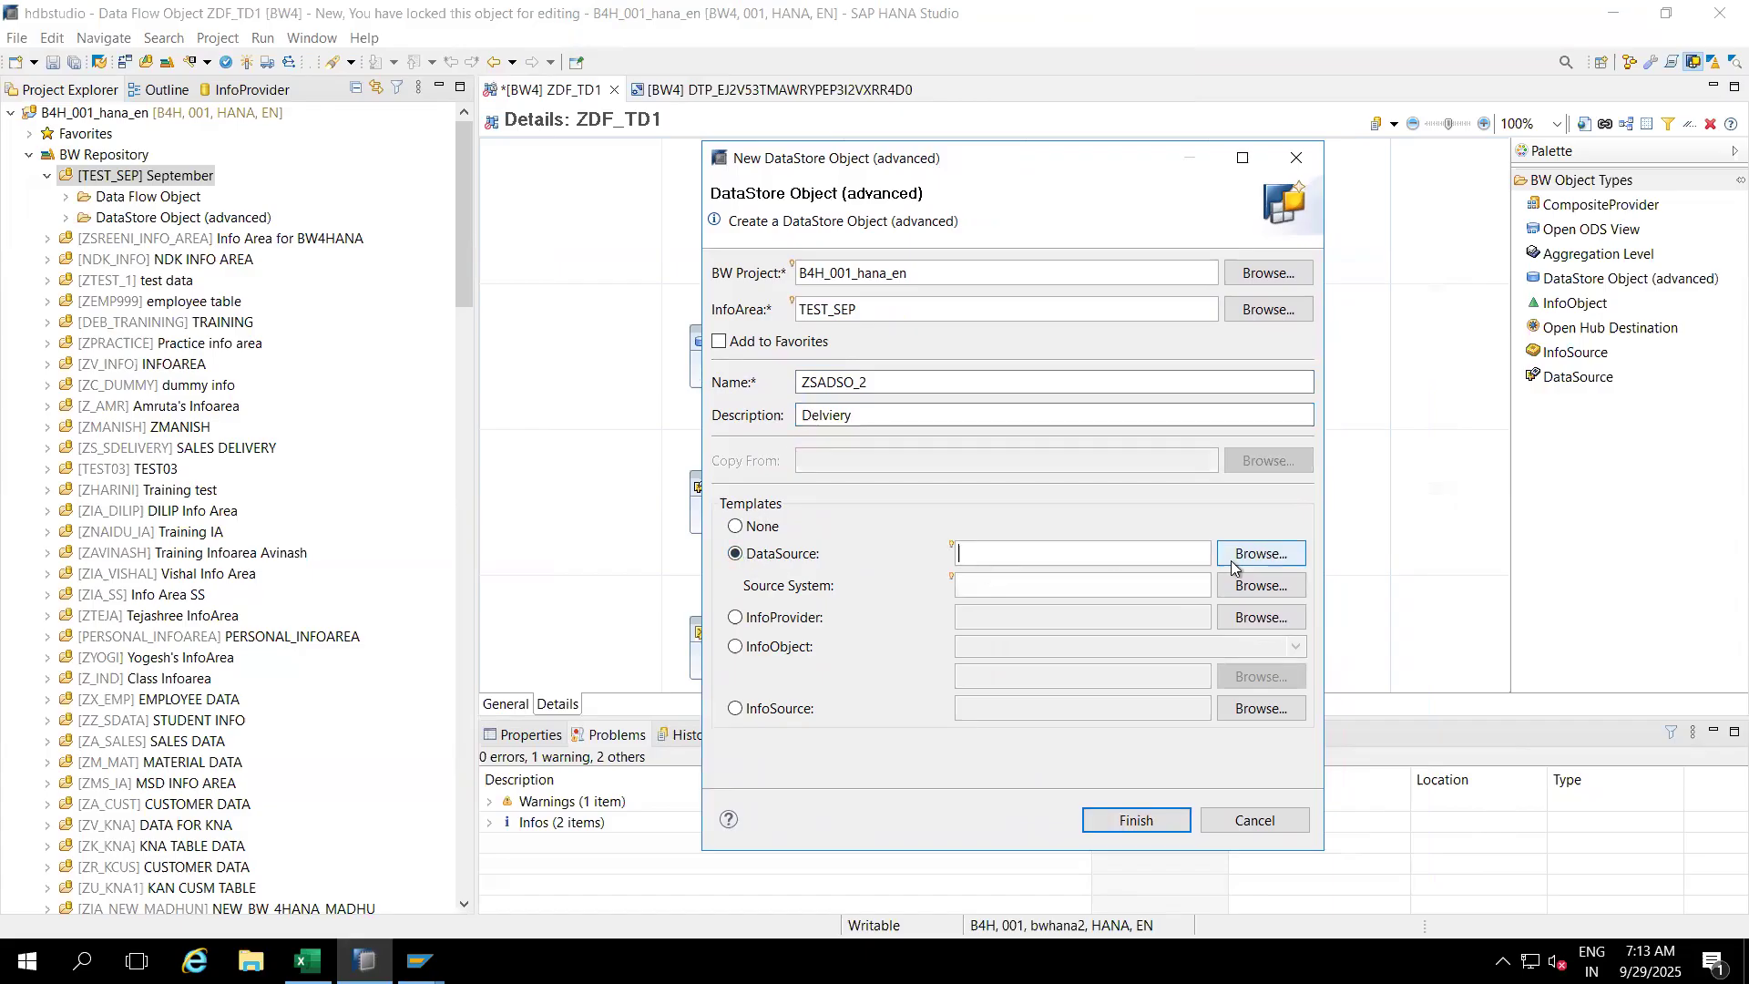
text(2LIS_12_VCITM)
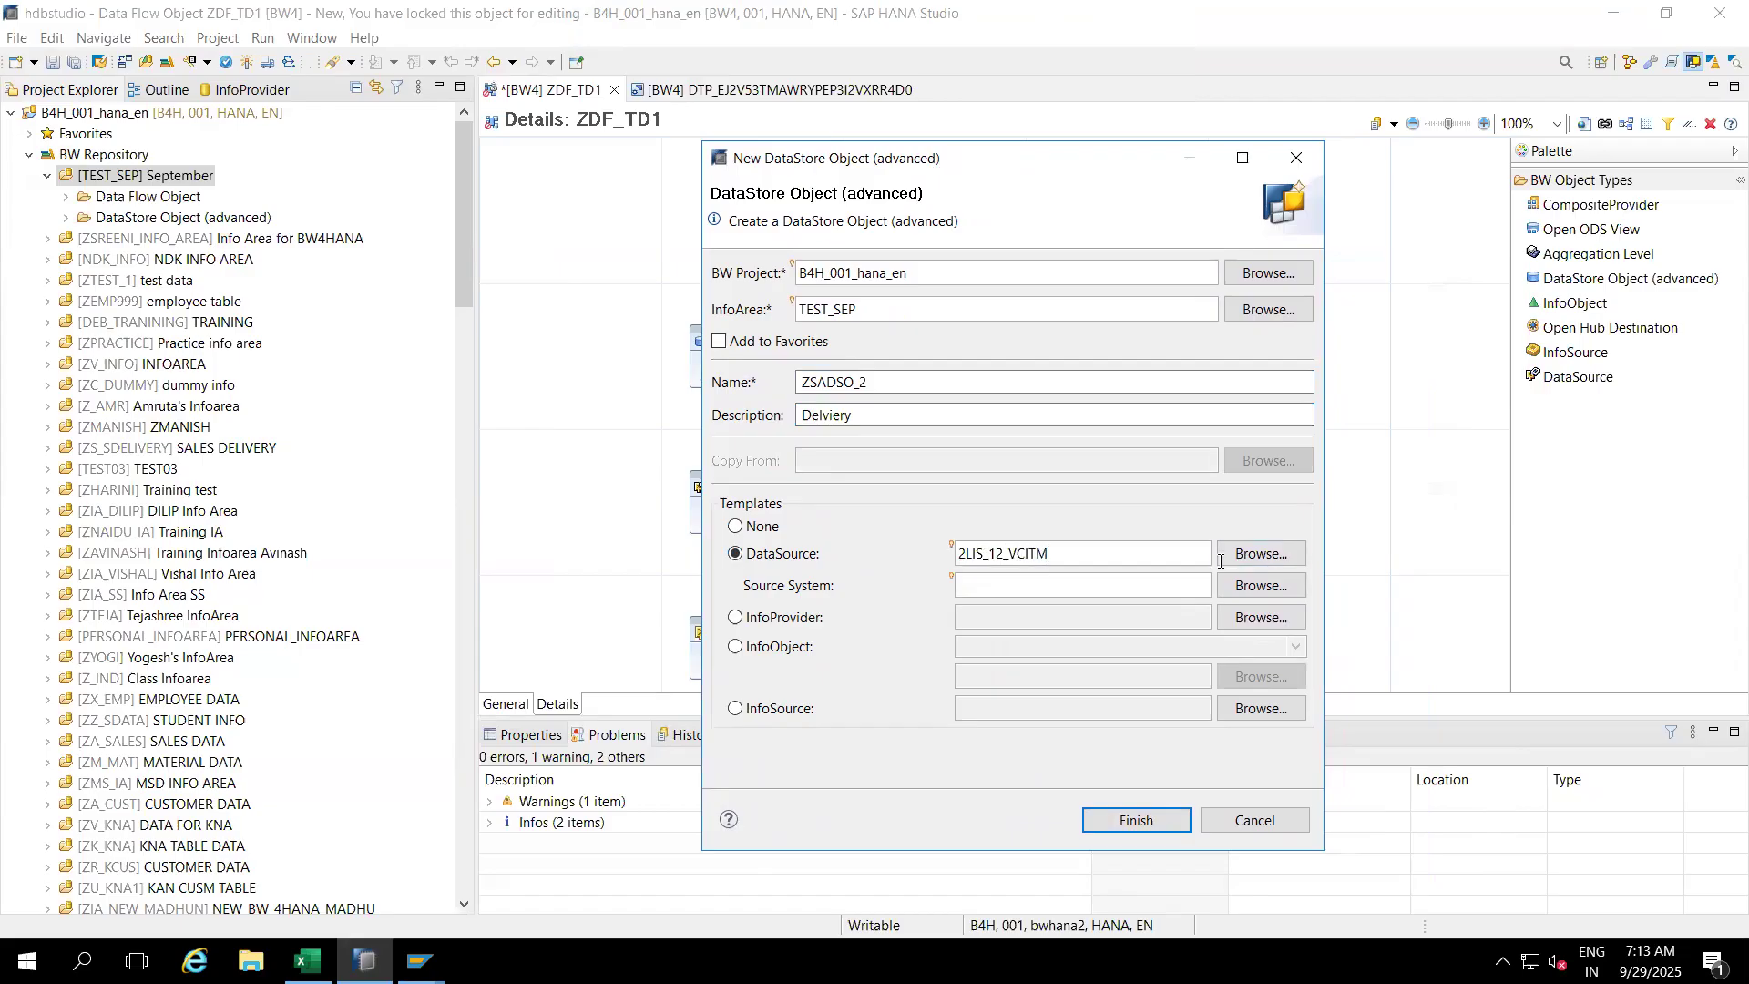
click(1250, 554)
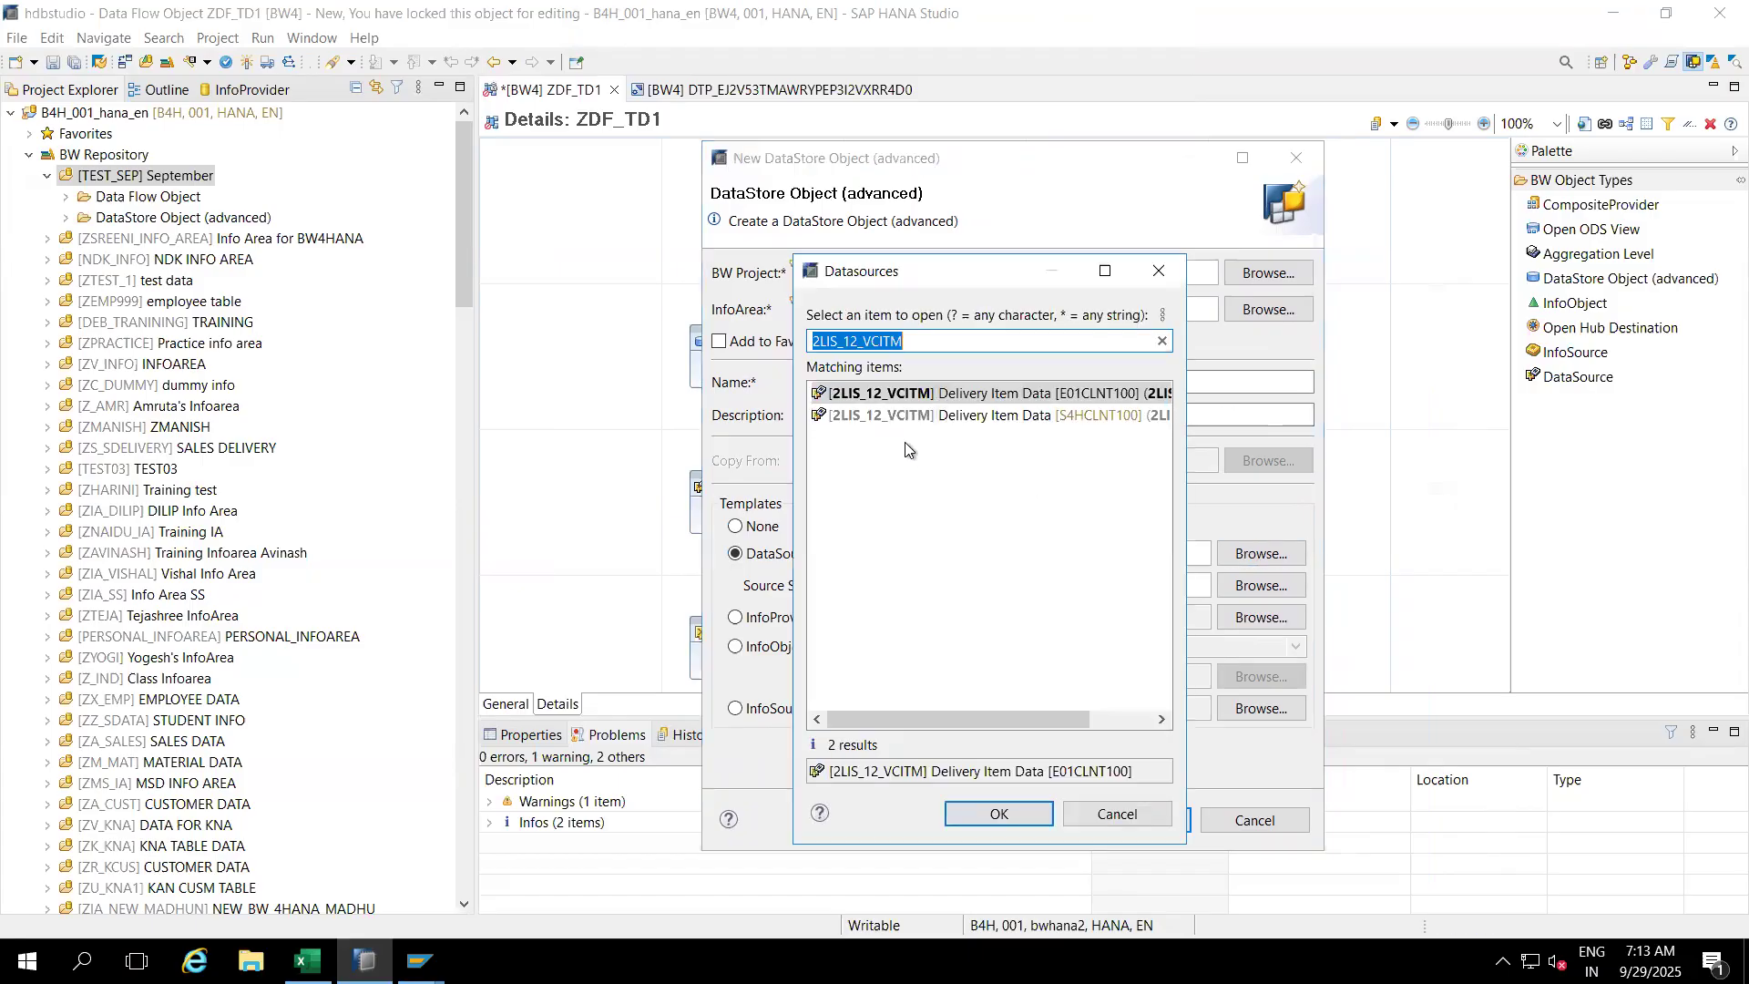
double_click(871, 418)
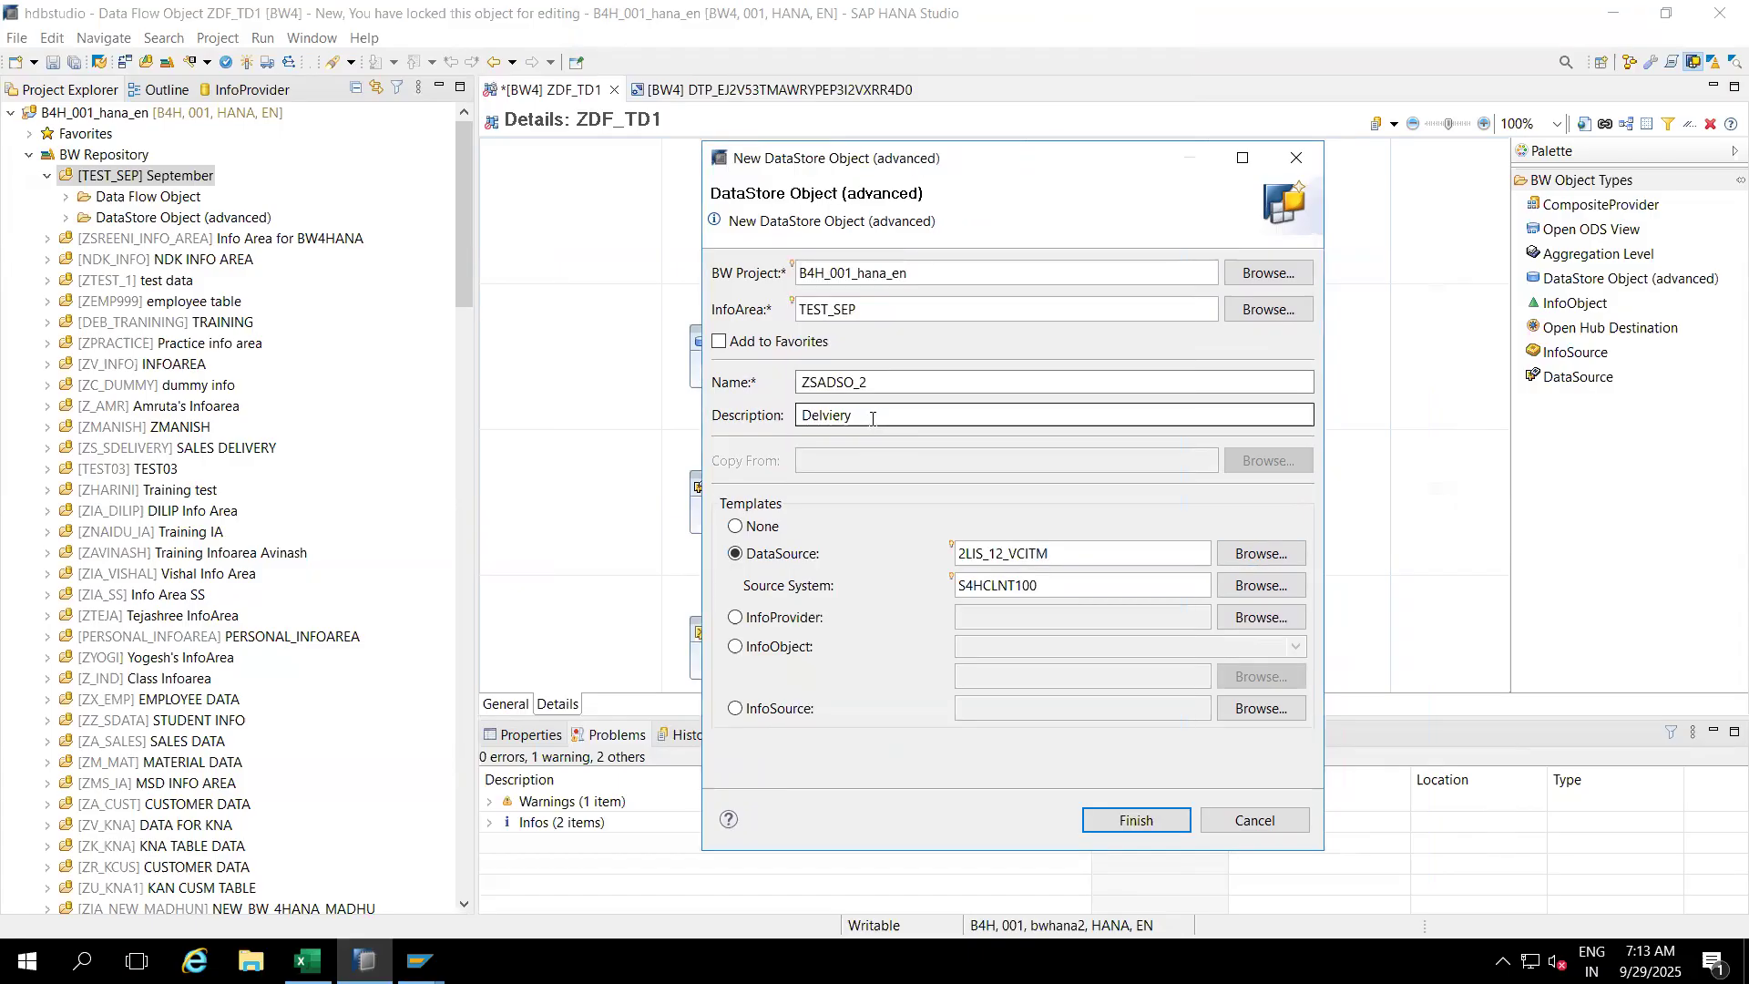
drag(1062, 169, 997, 78)
click(1036, 729)
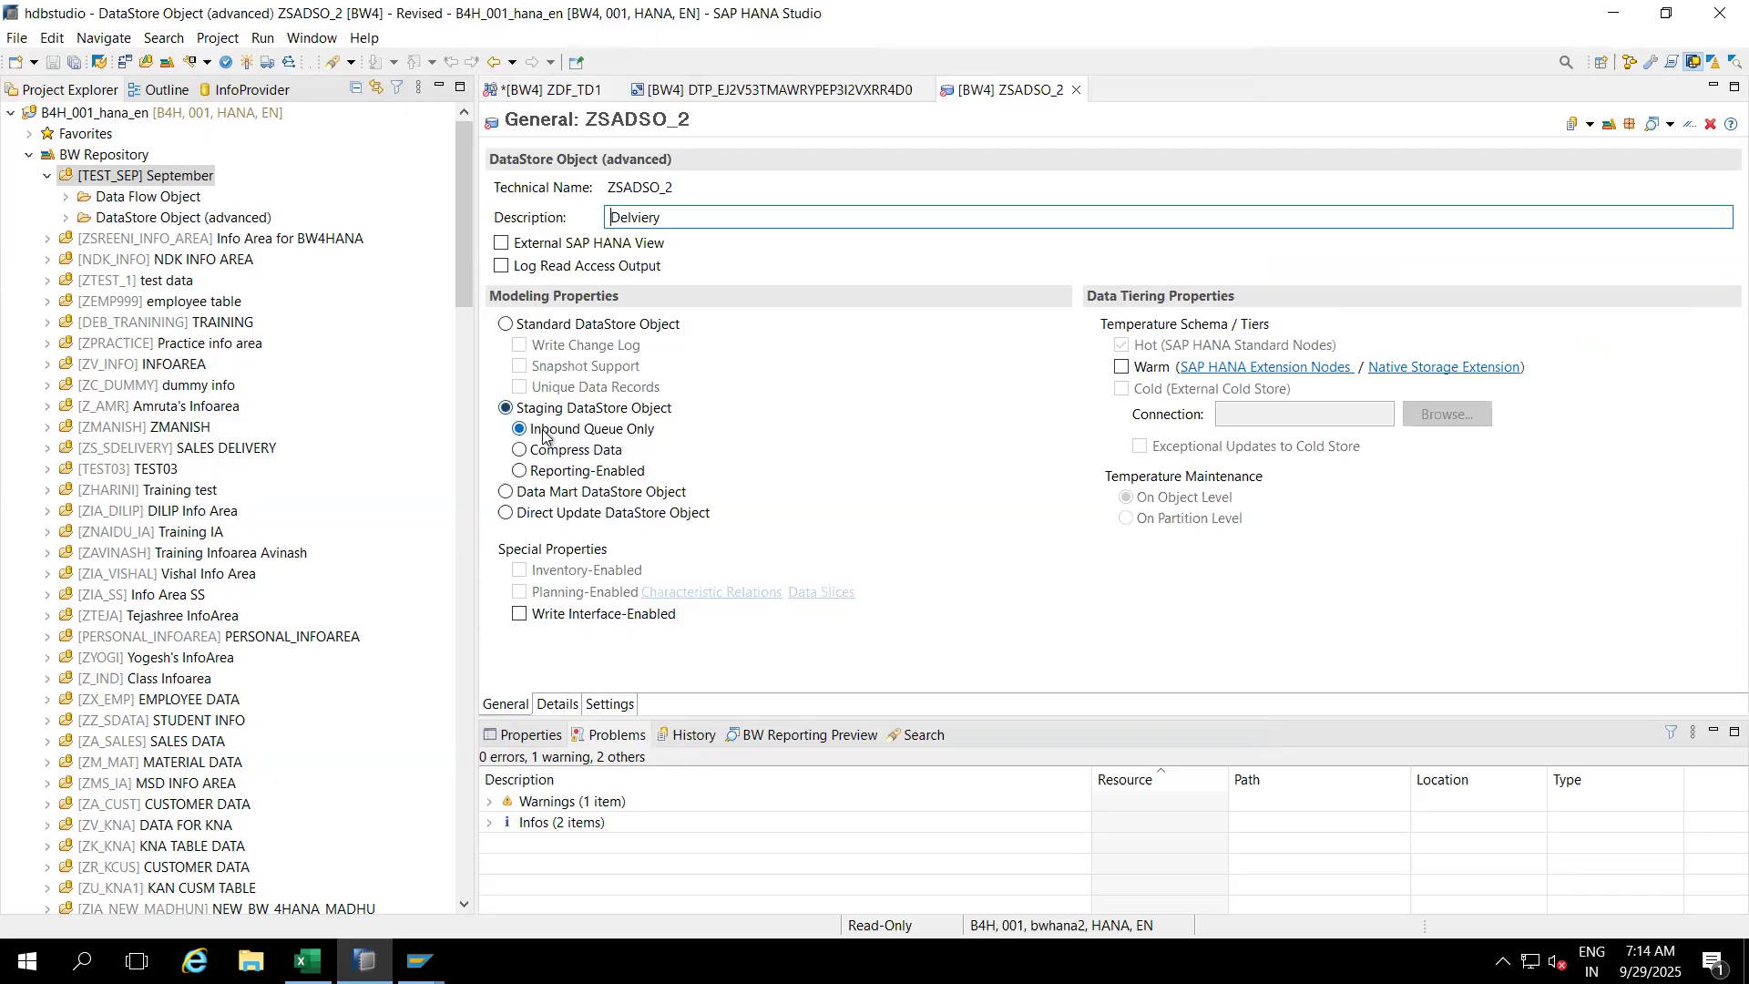
Step: Activate ZSADSO_2 and review its modeling properties and non-key fields
click(546, 703)
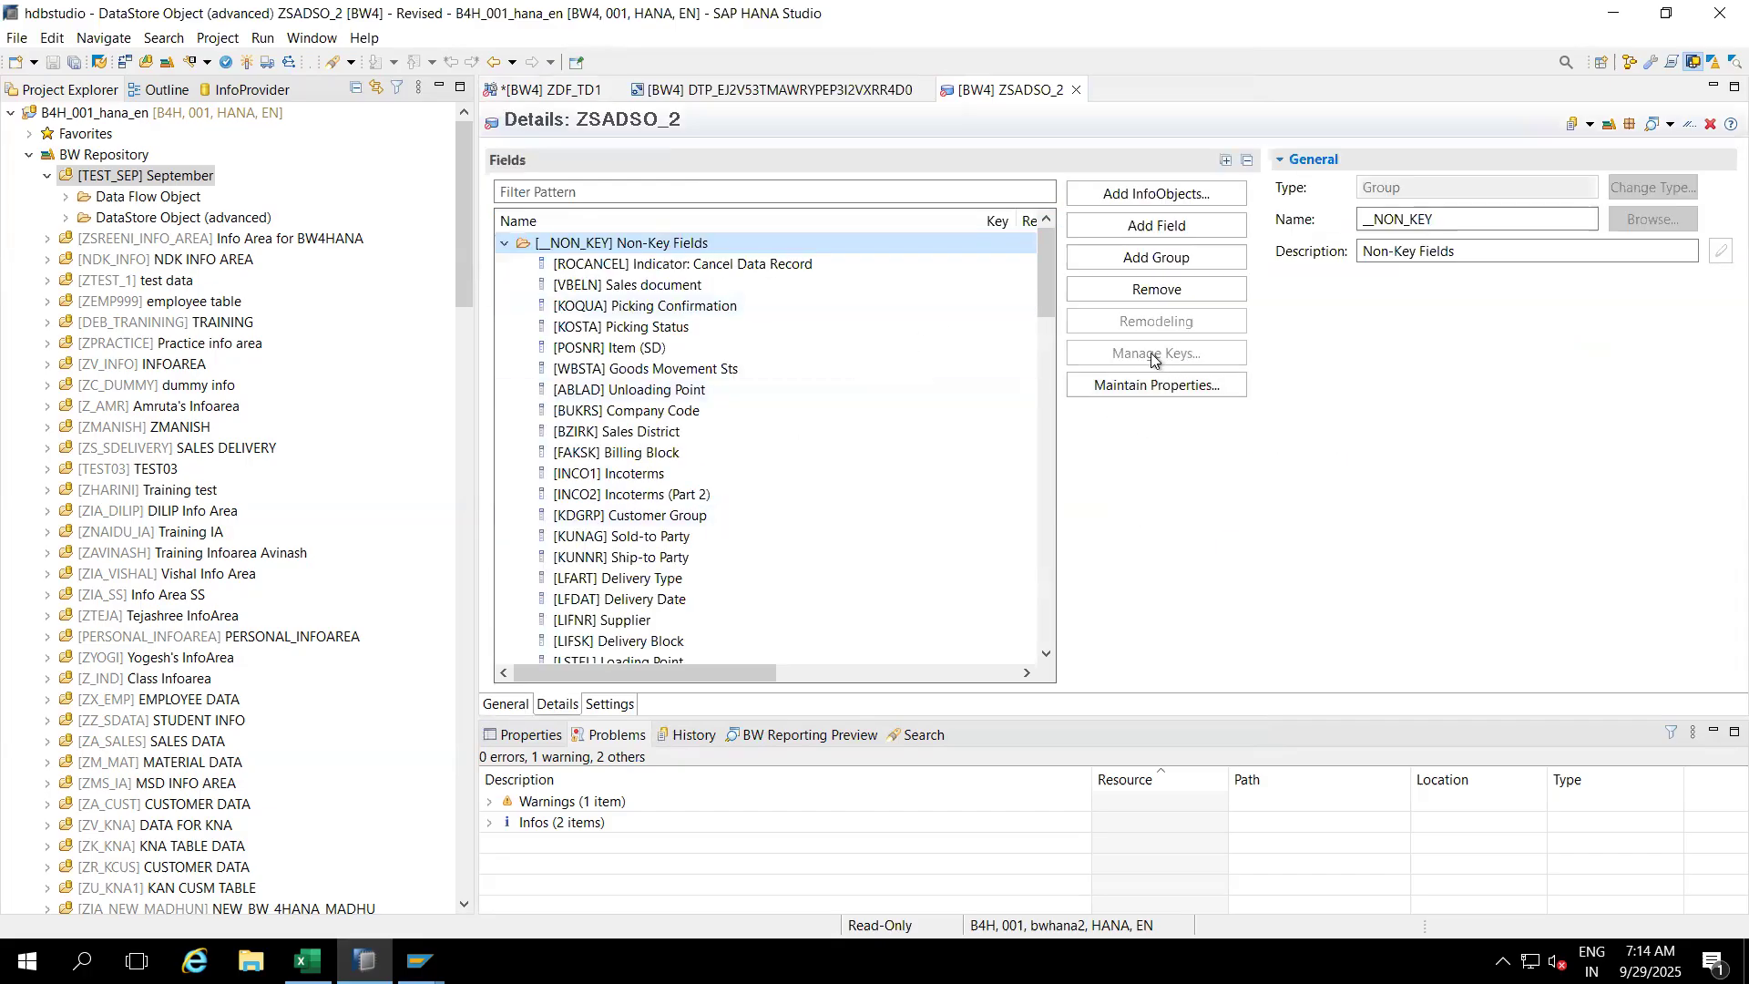
click(244, 62)
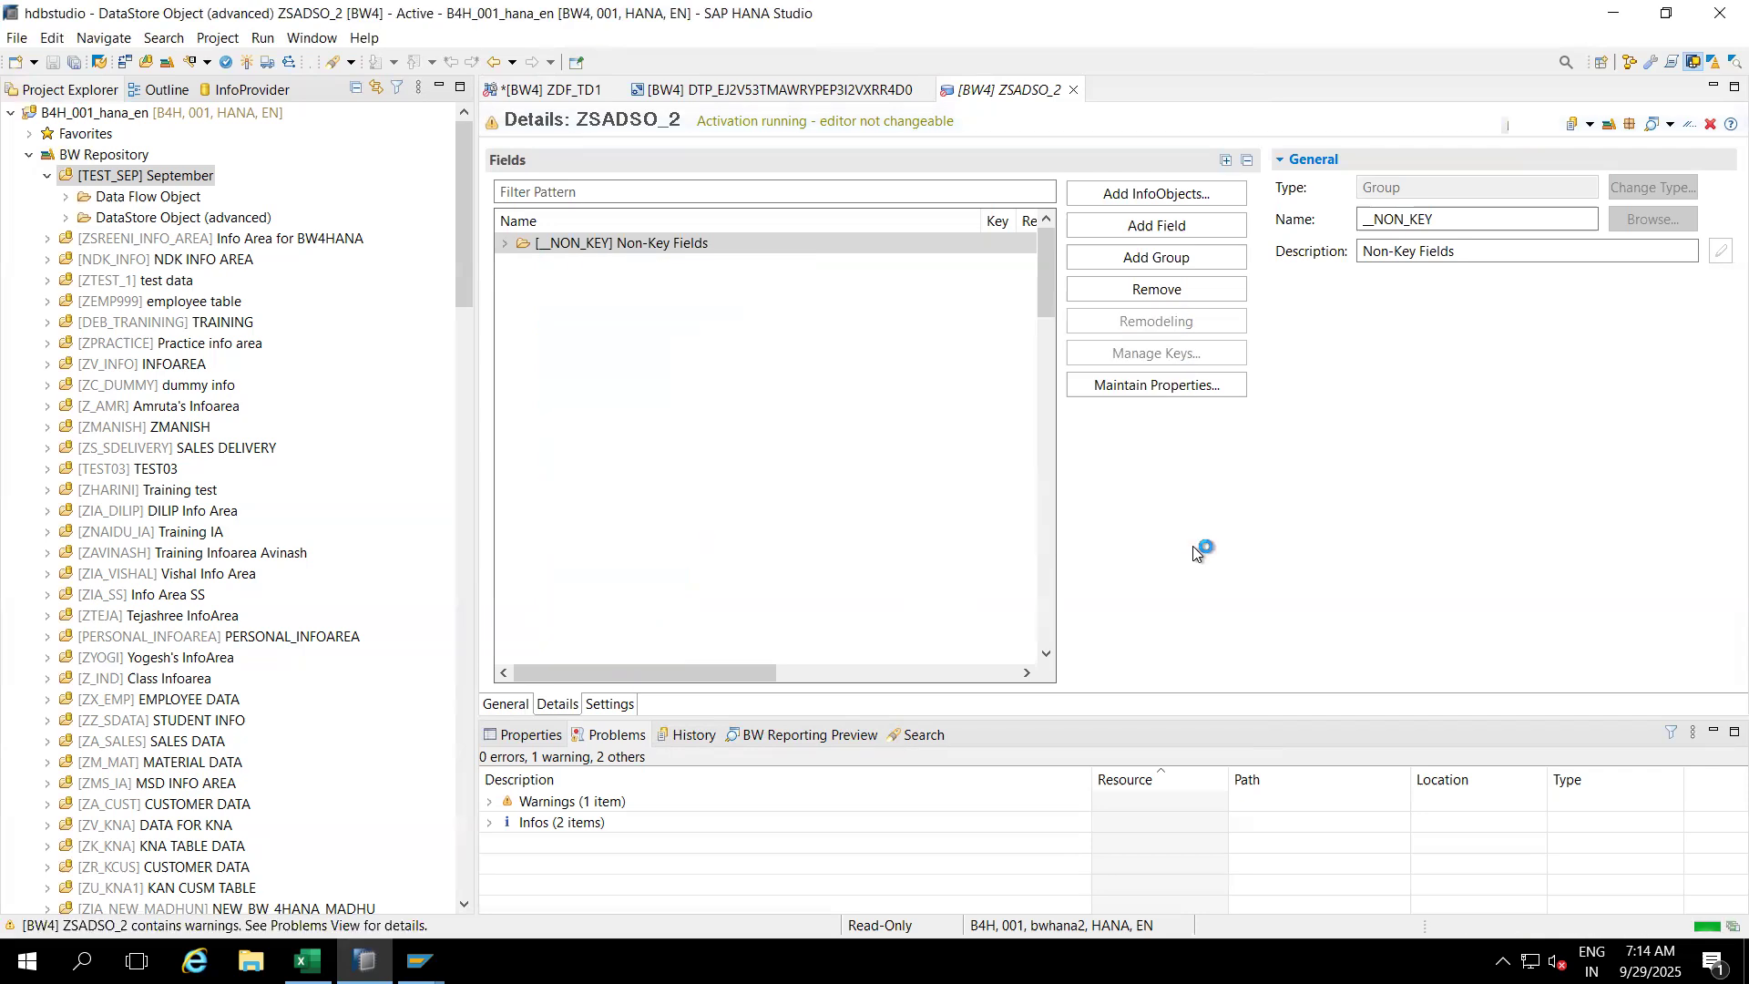
click(502, 704)
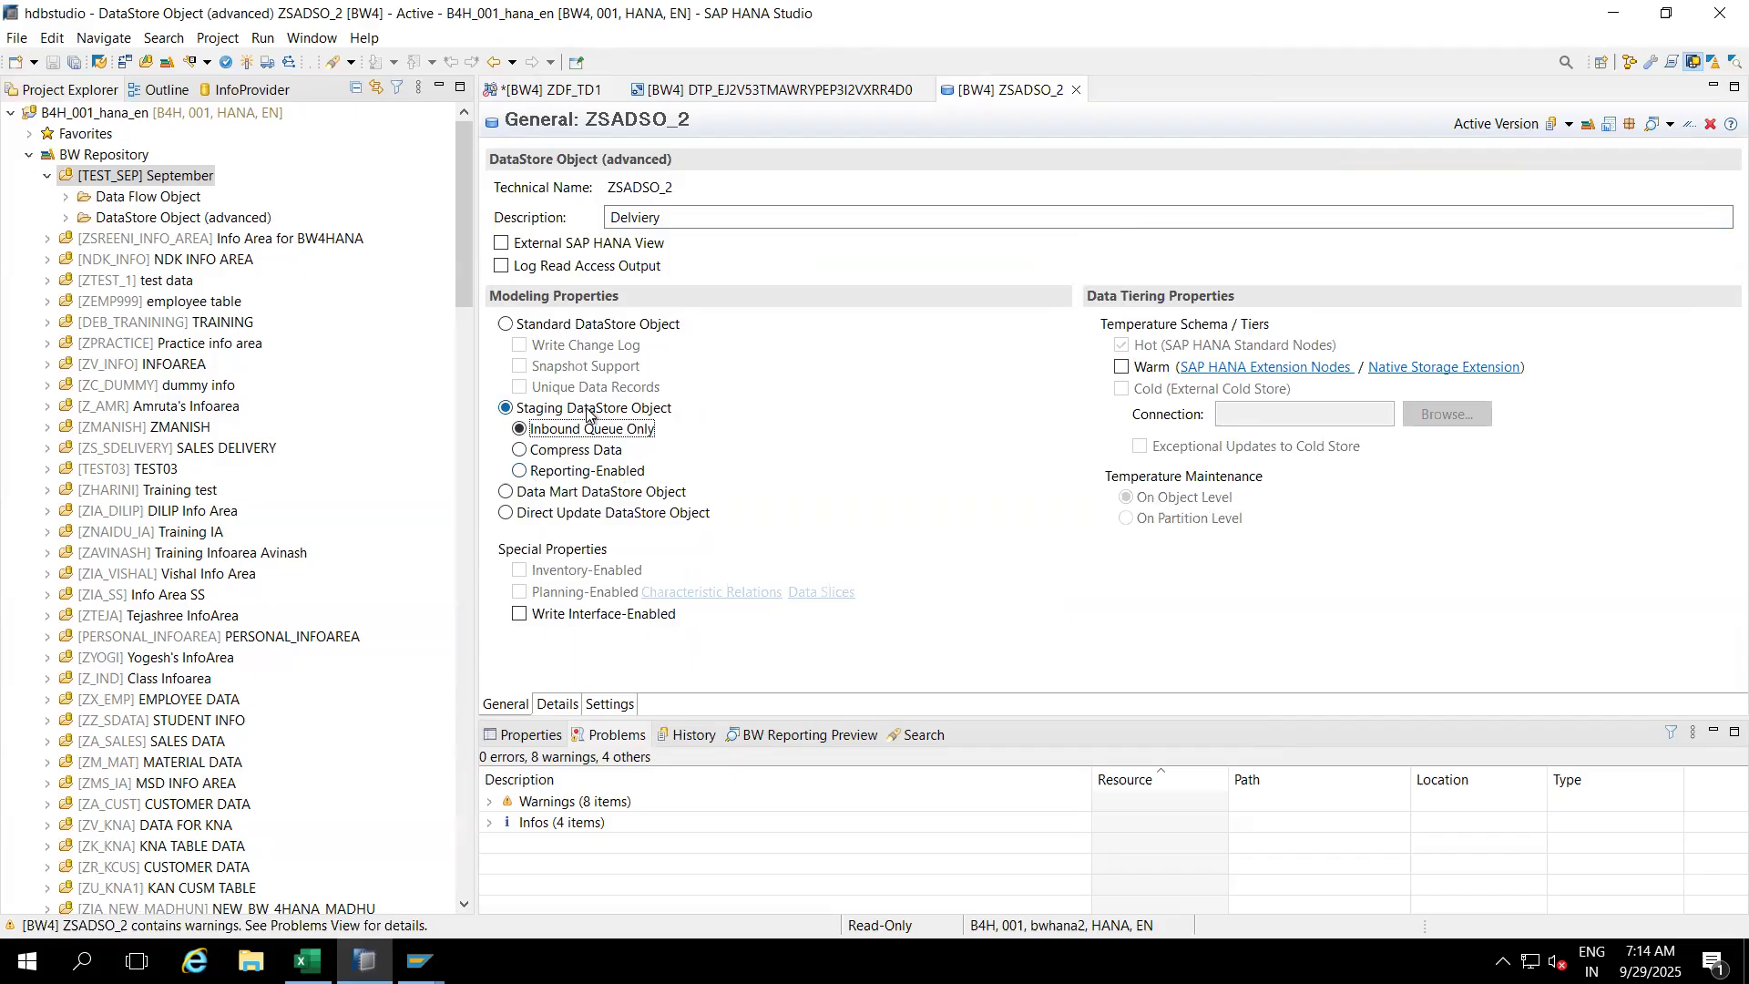
click(557, 704)
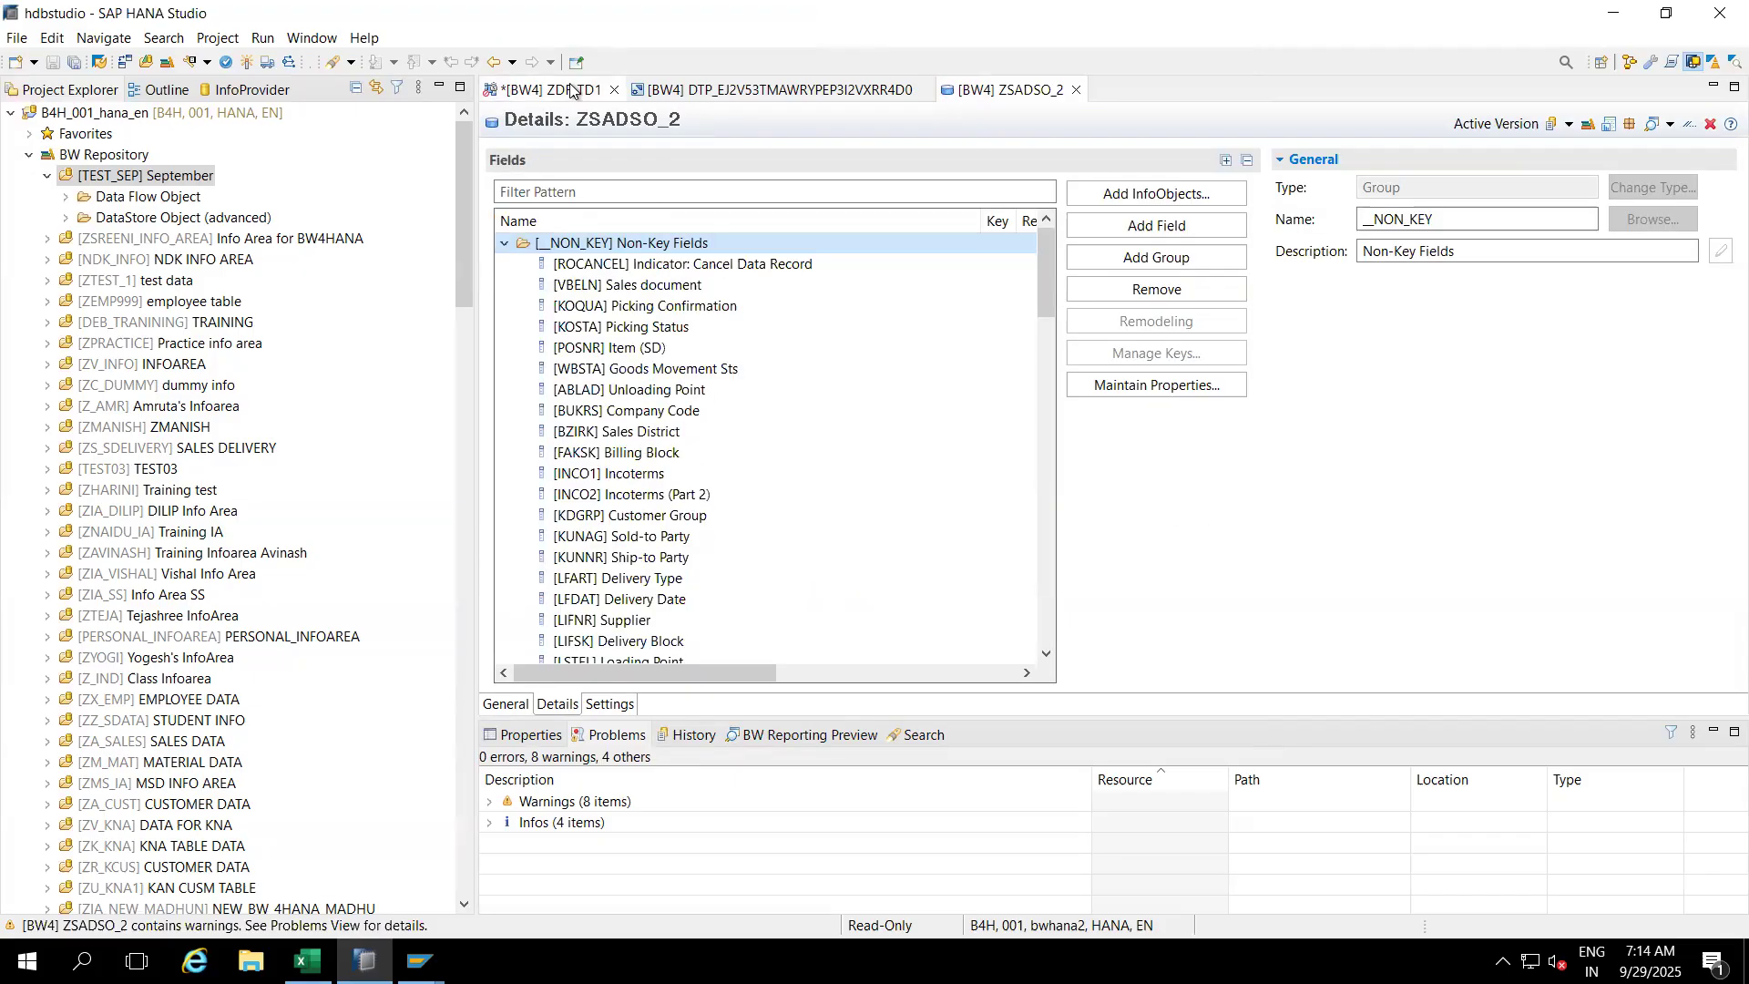
Step: Return to data flow ZDF_TD1 and place a DataSource node below ZSADSO_2
click(571, 89)
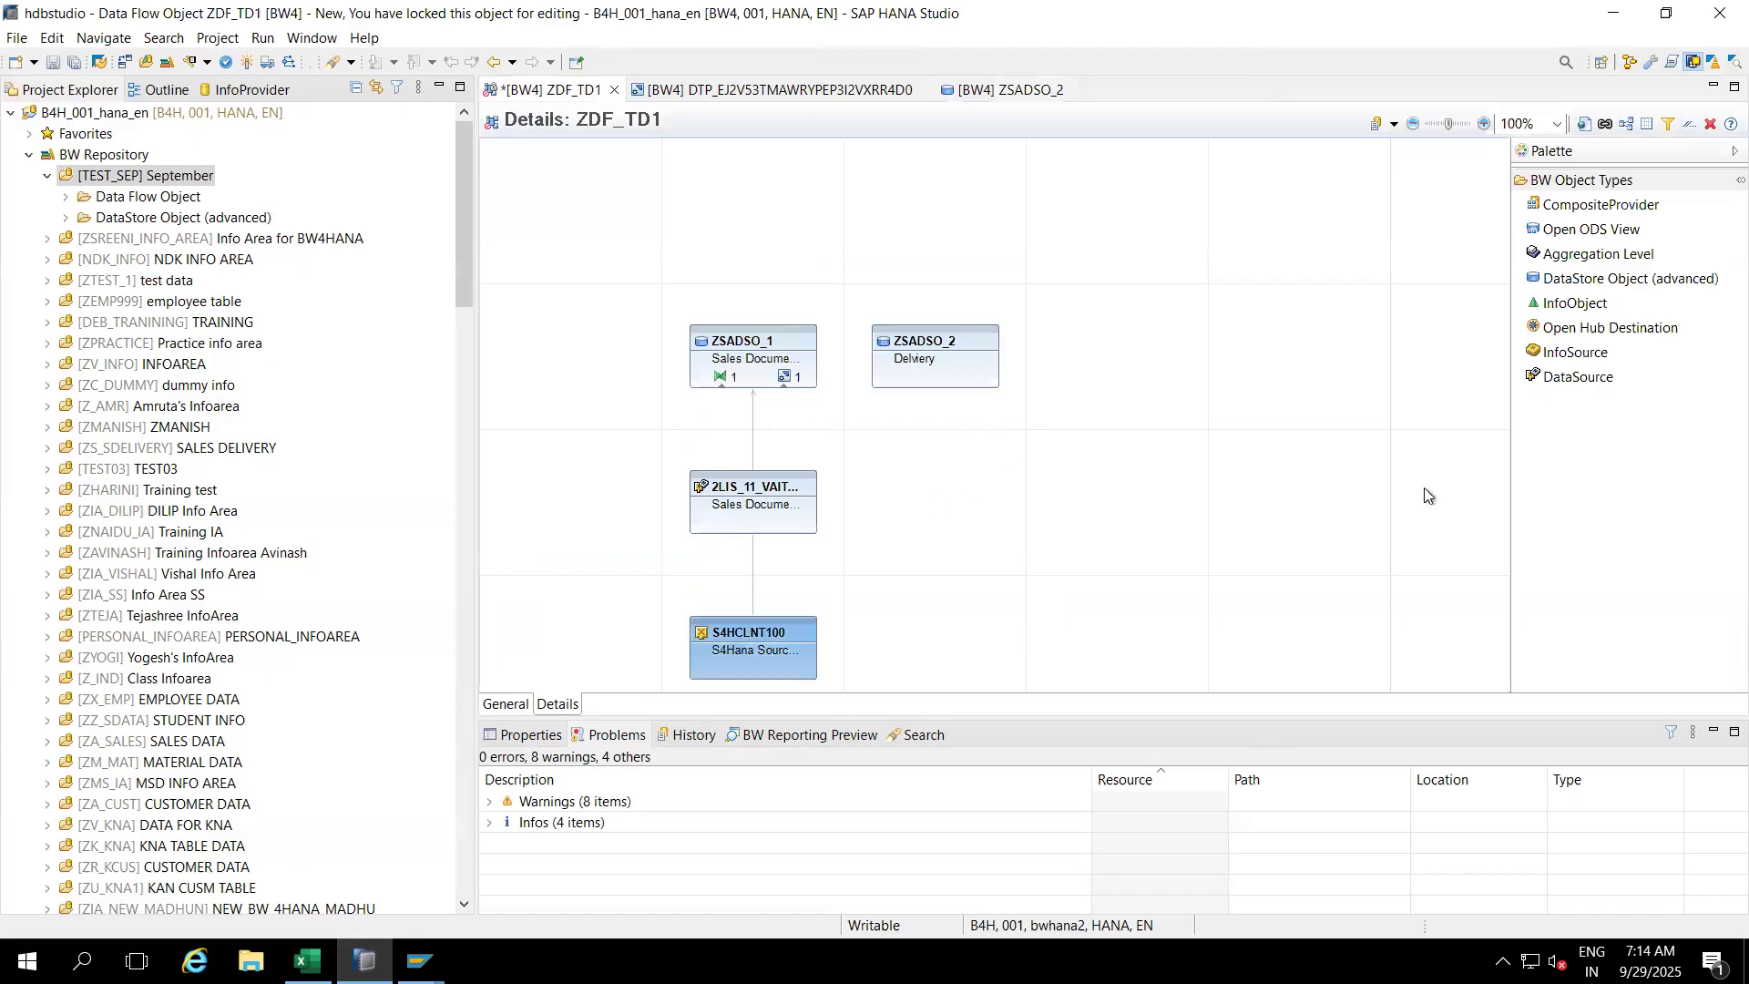
click(1579, 376)
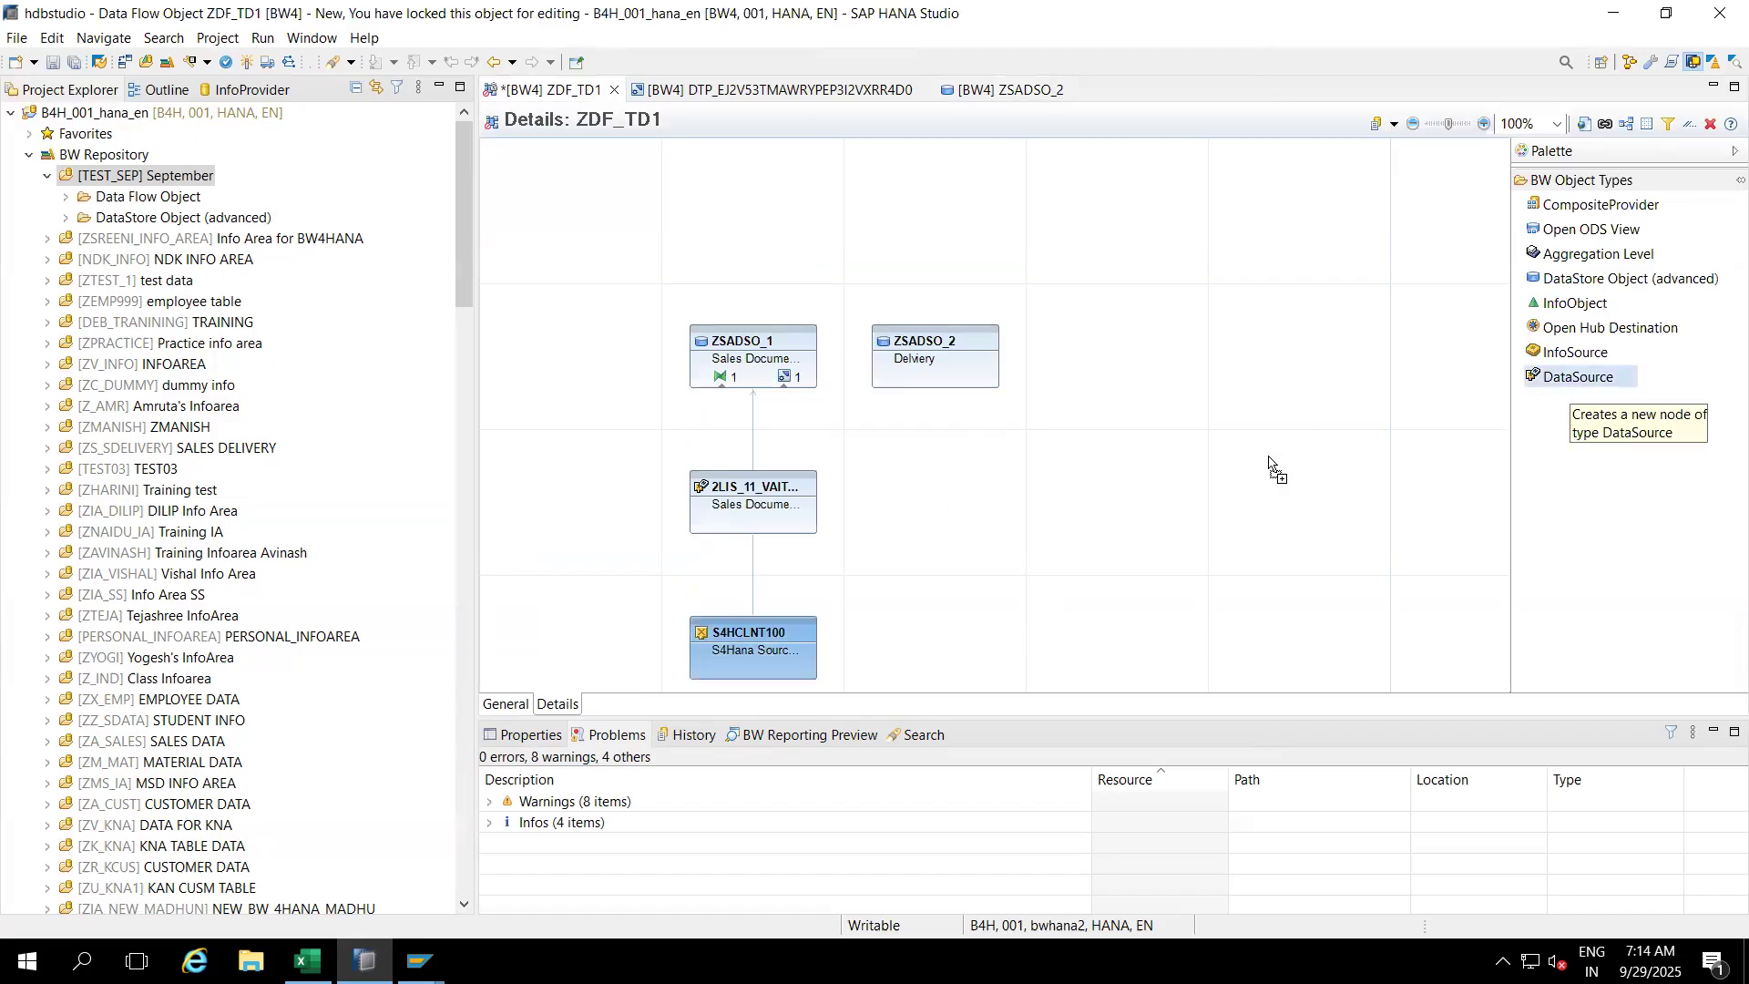
click(937, 494)
key(Return)
Step: Assign the existing DataSource 2LIS_12_VCITM of source system S4HCLNT100 to the new DataSource node
right_click(928, 492)
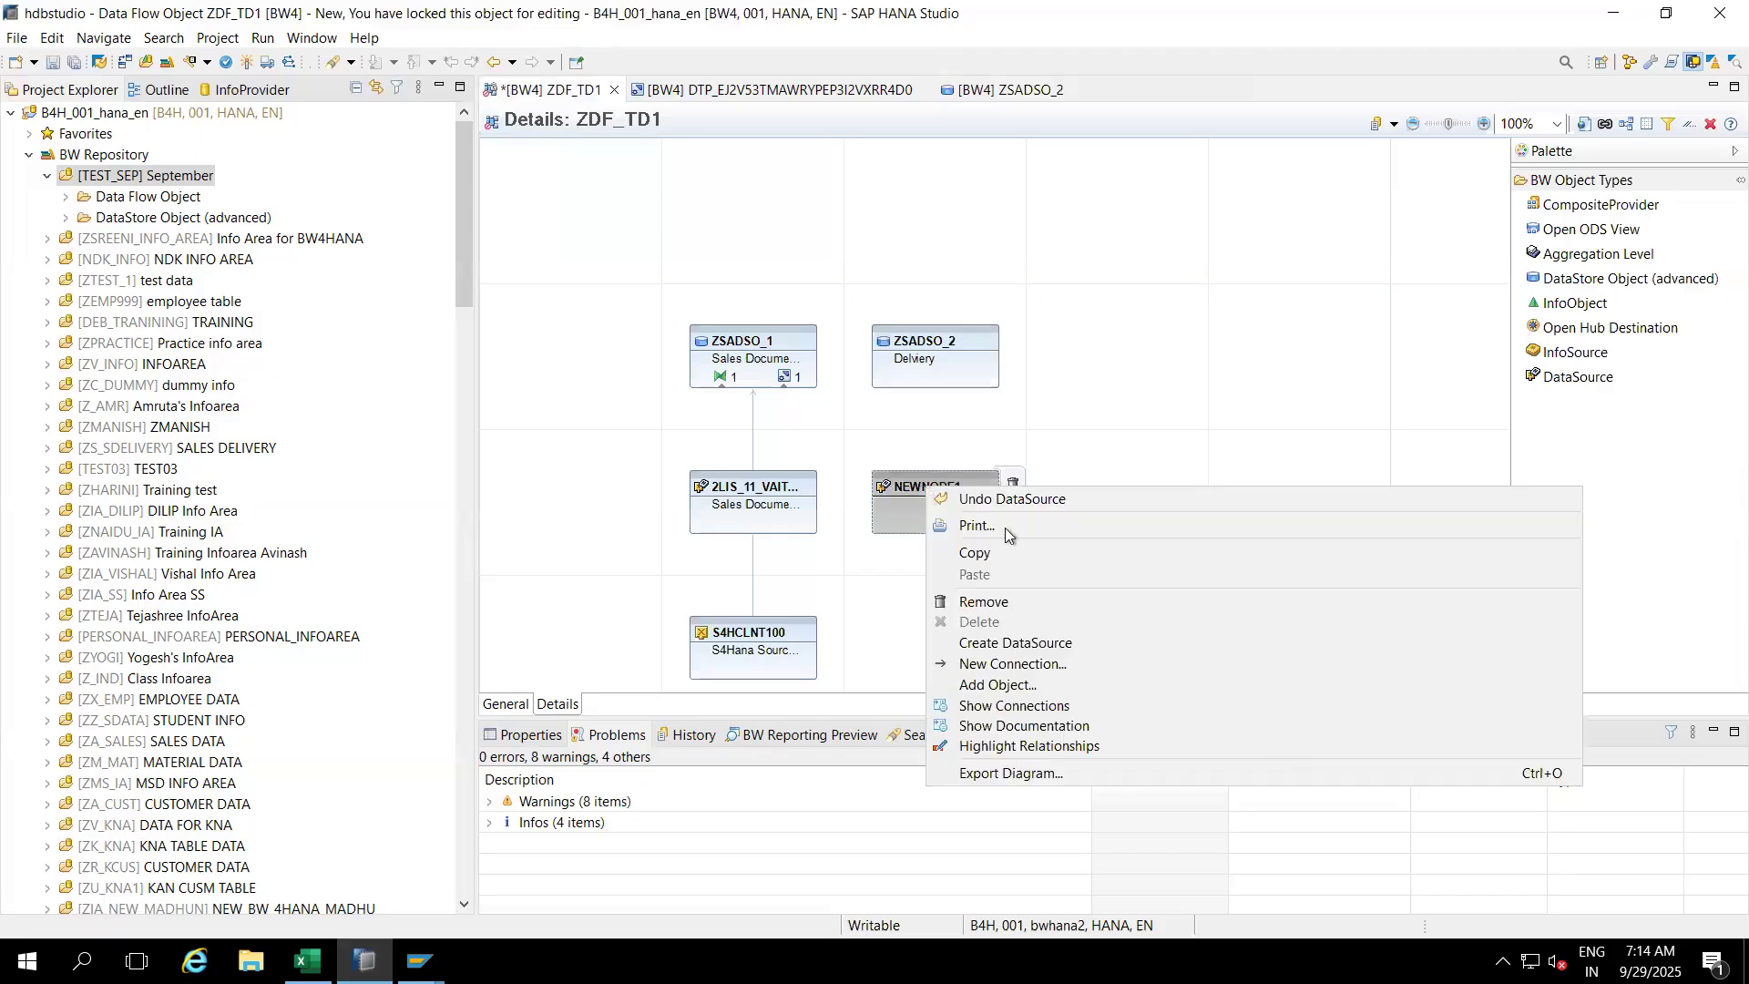
click(999, 685)
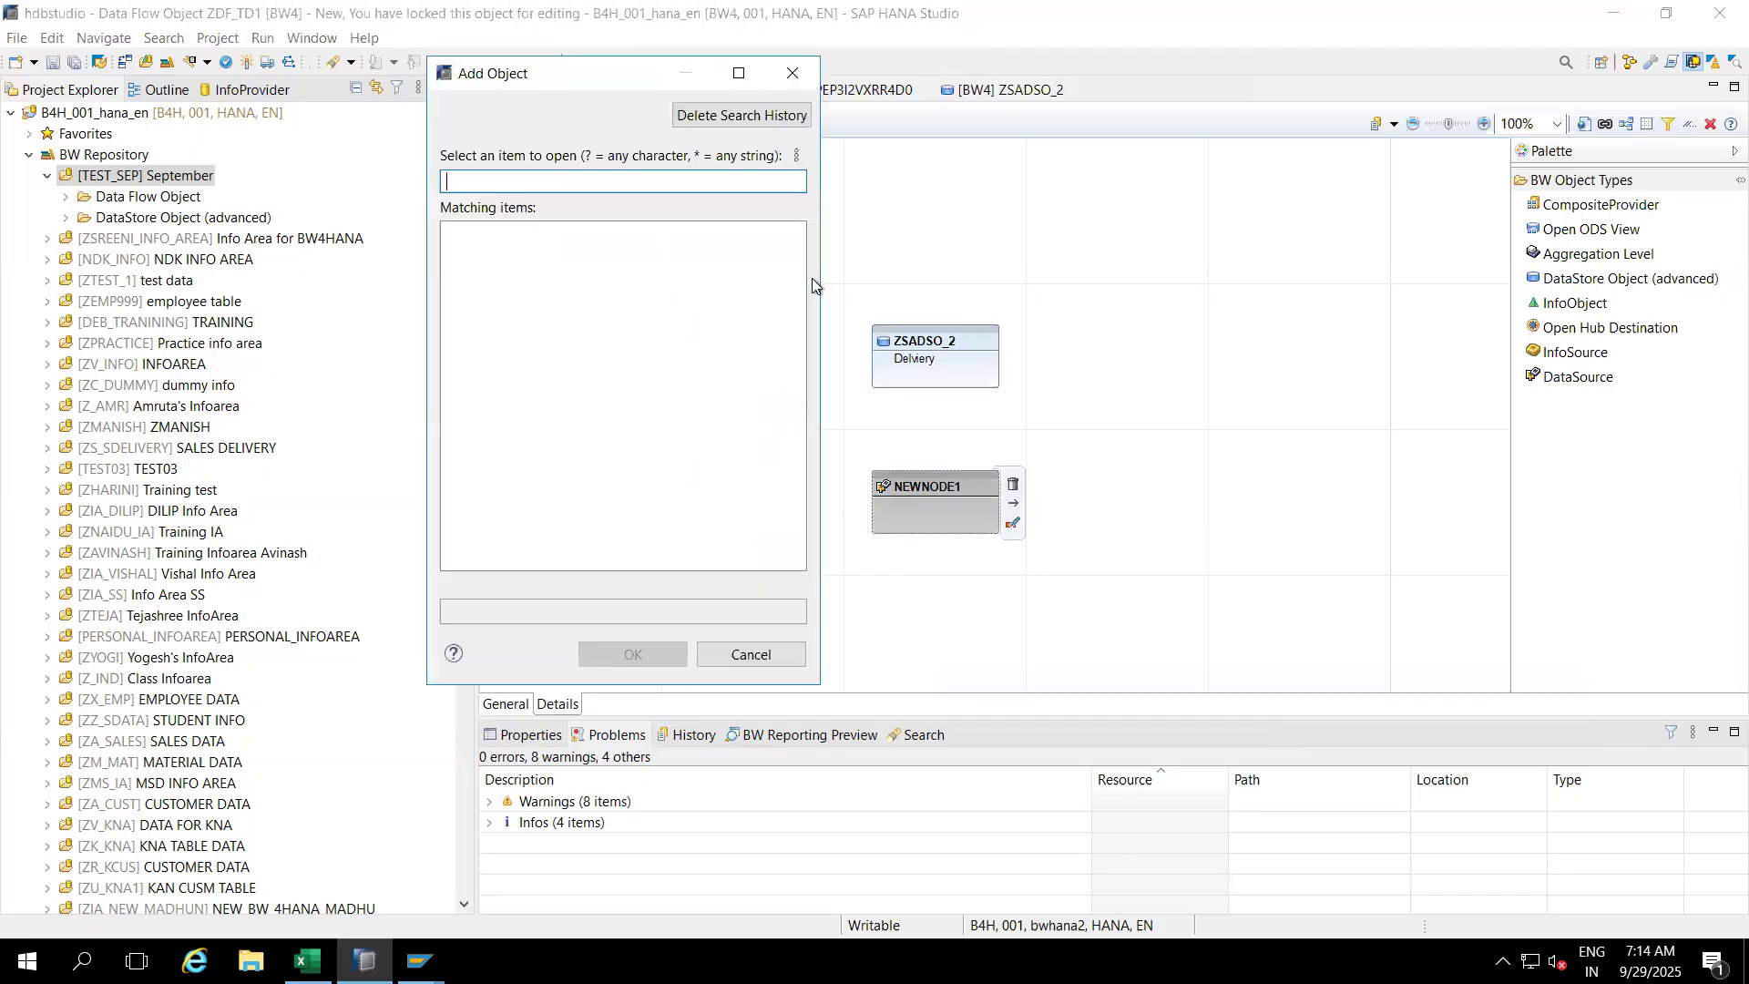
text(2)
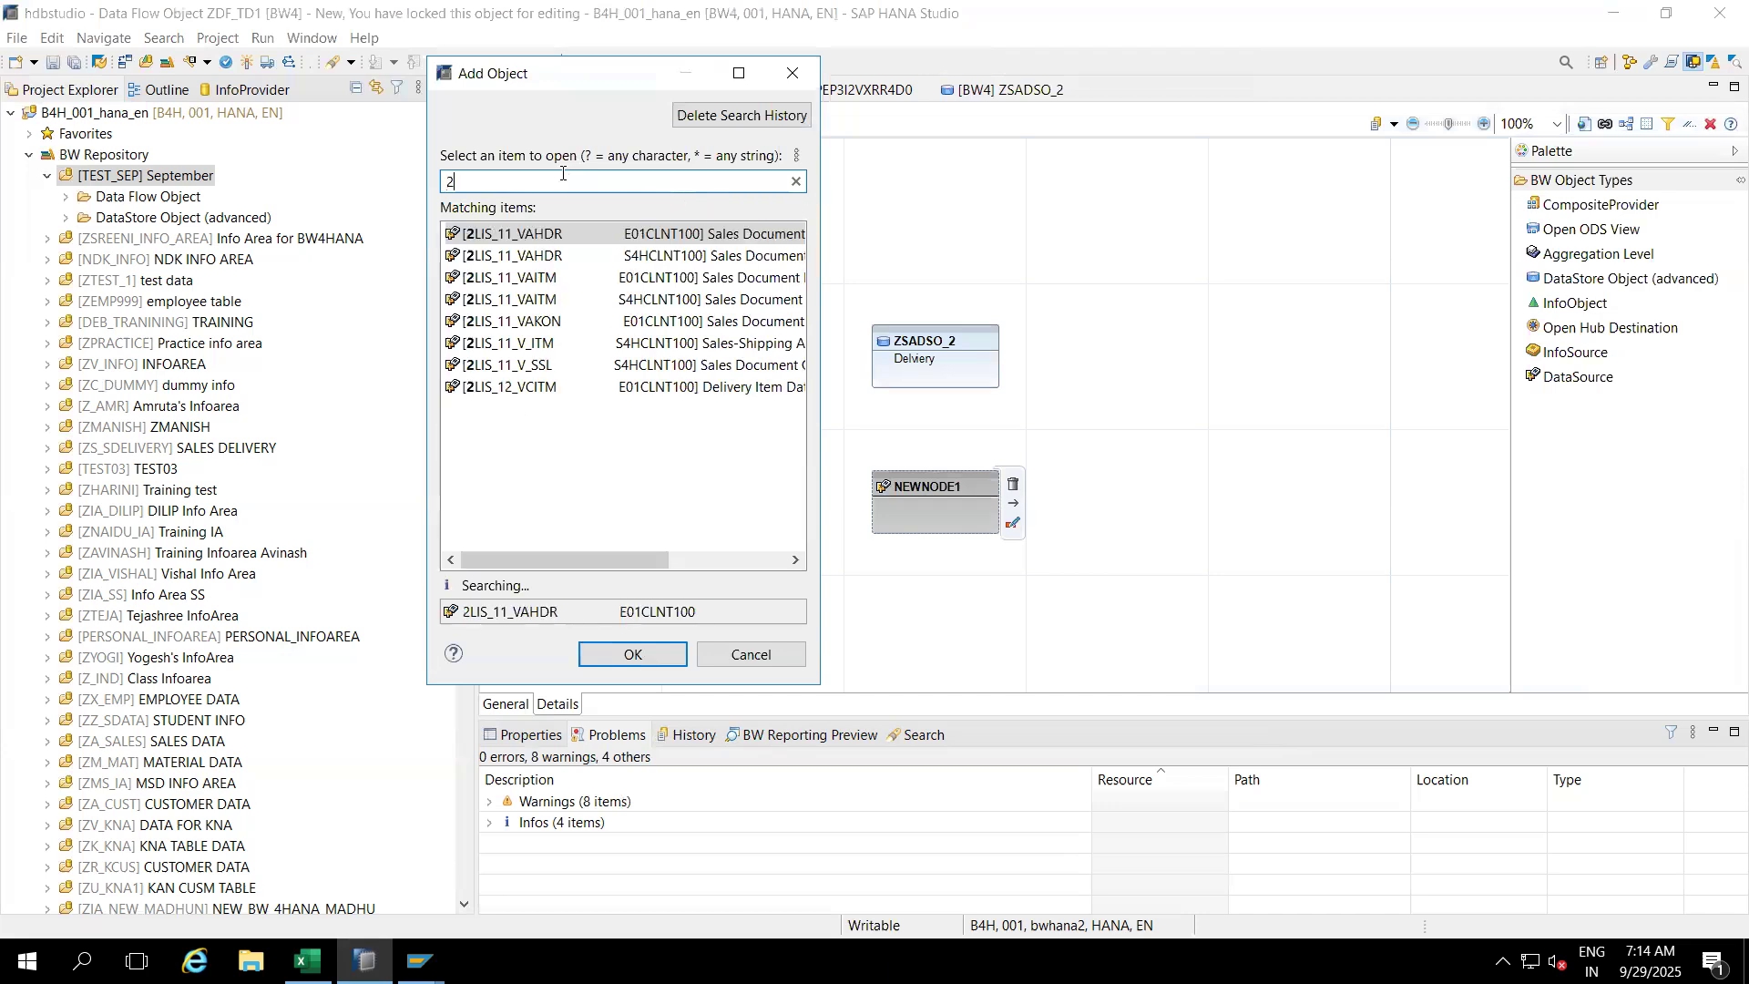
text(LIS_12_VCITM)
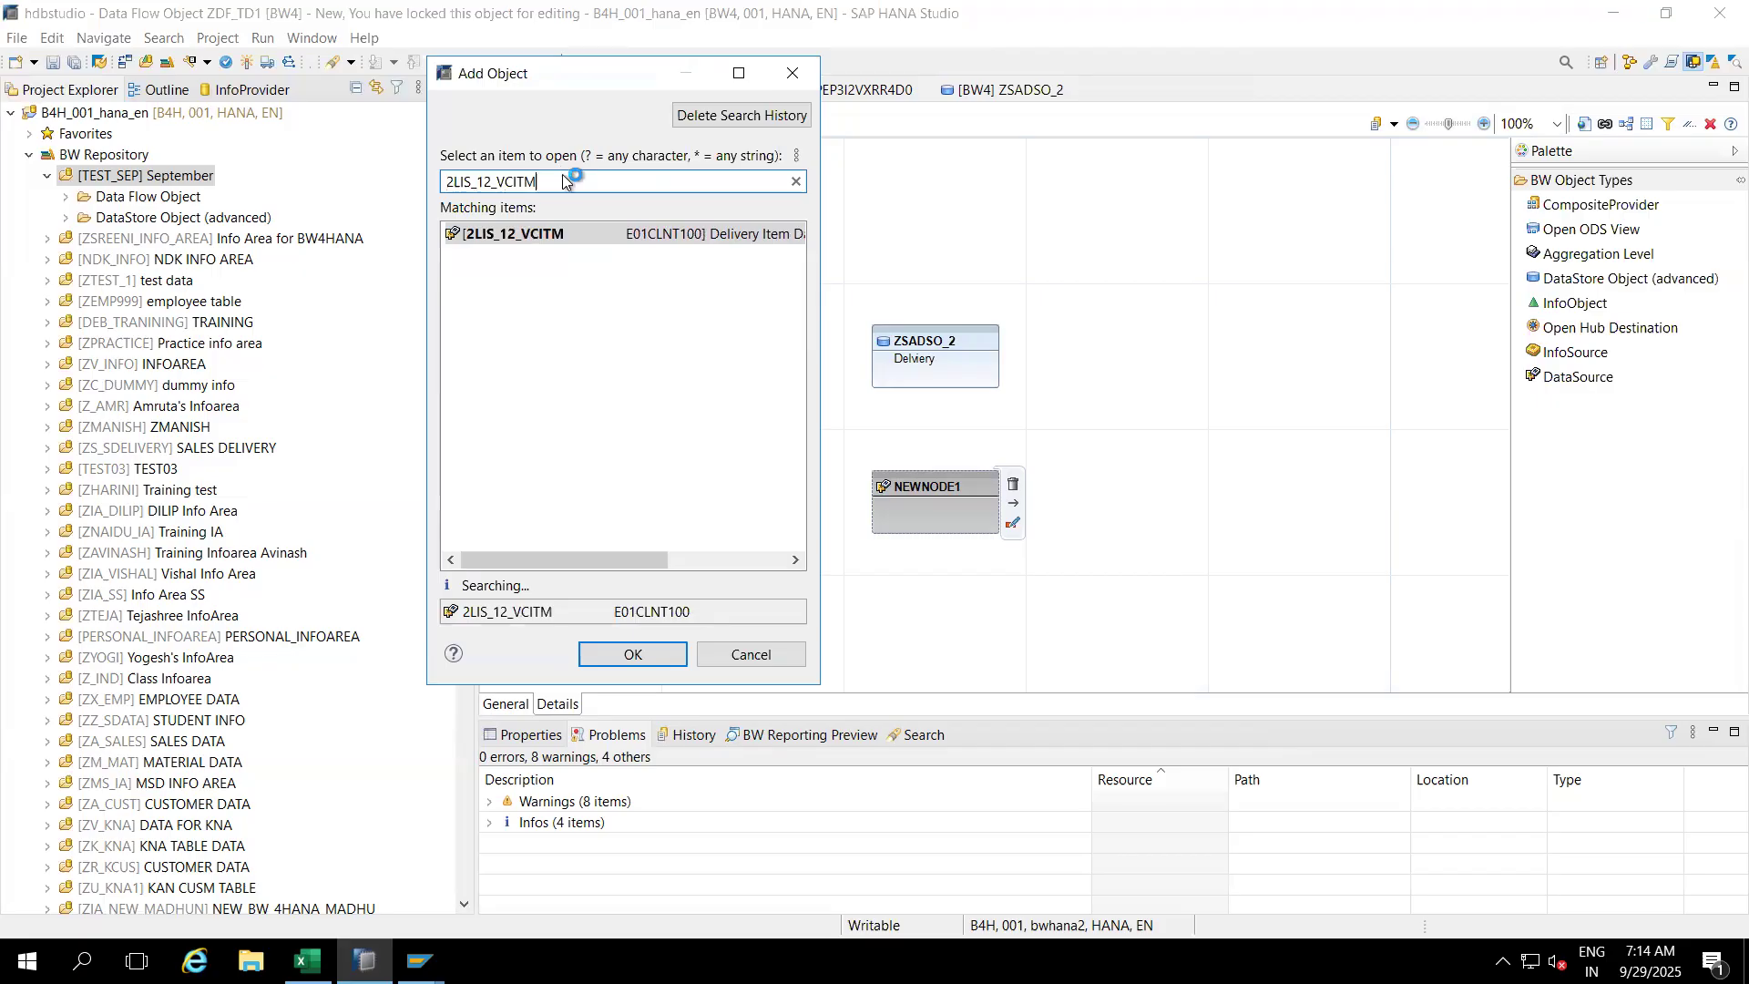
double_click(546, 277)
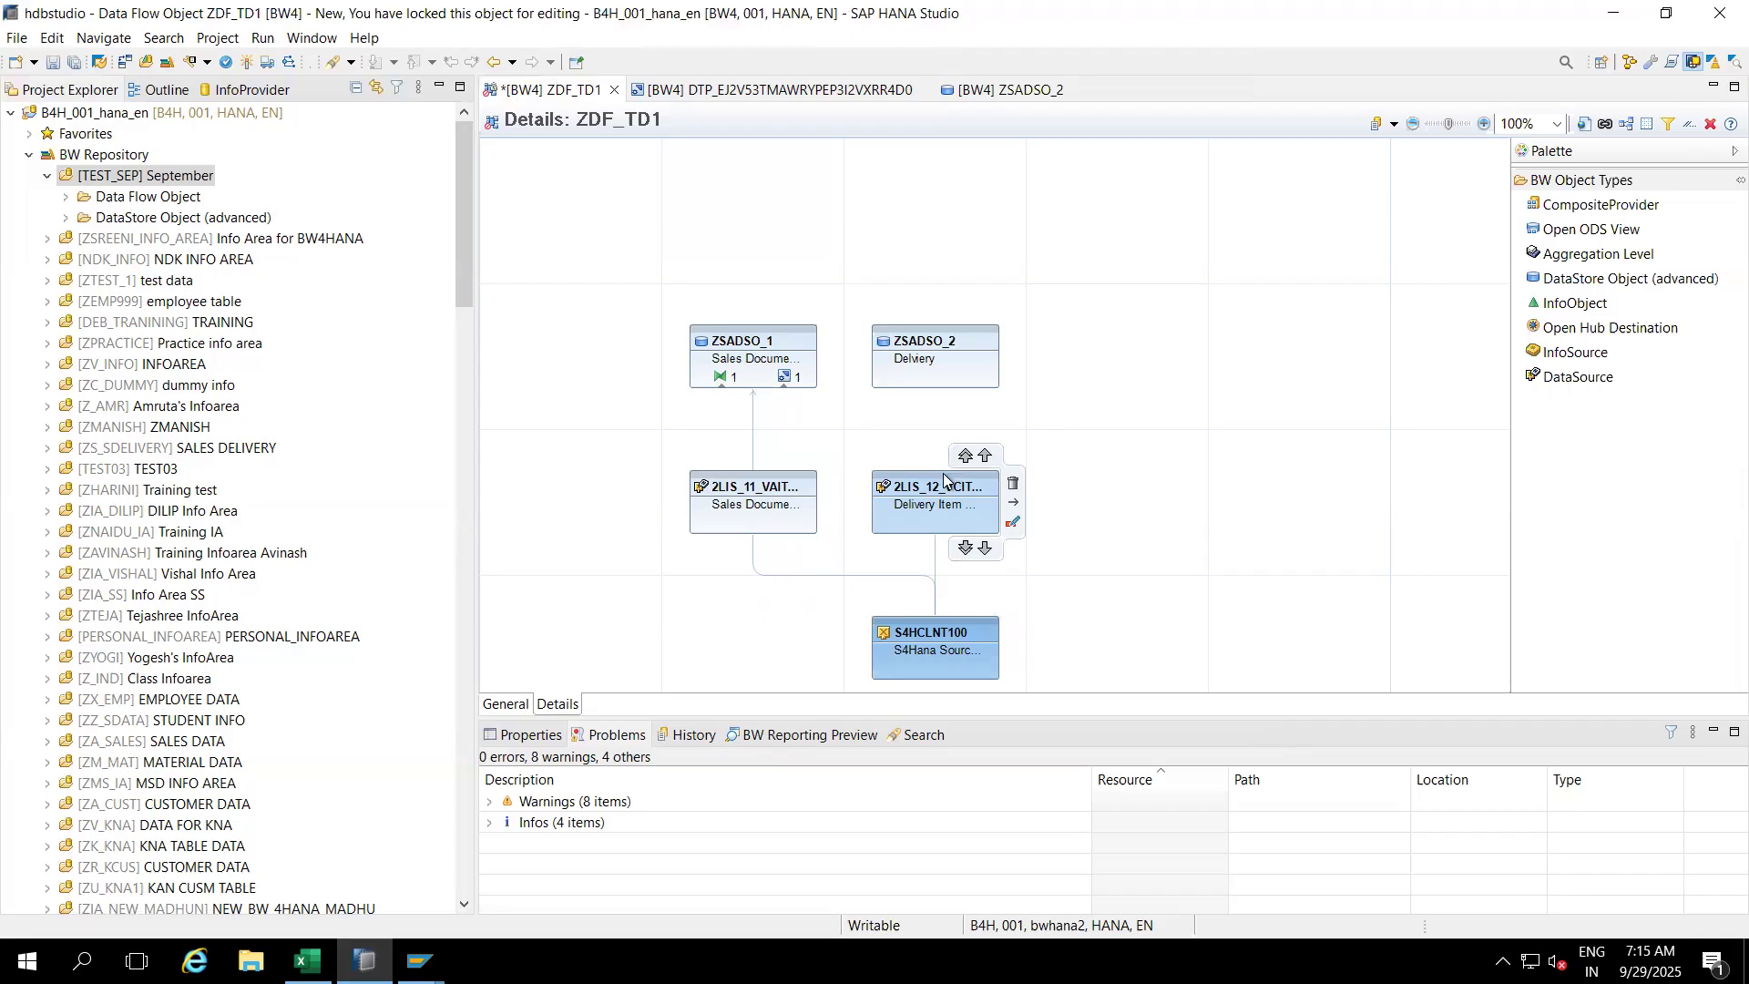
Step: Connect DataSource 2LIS_12_VCITM to ZSADSO_2 and create the transformation between them
drag(938, 482, 933, 375)
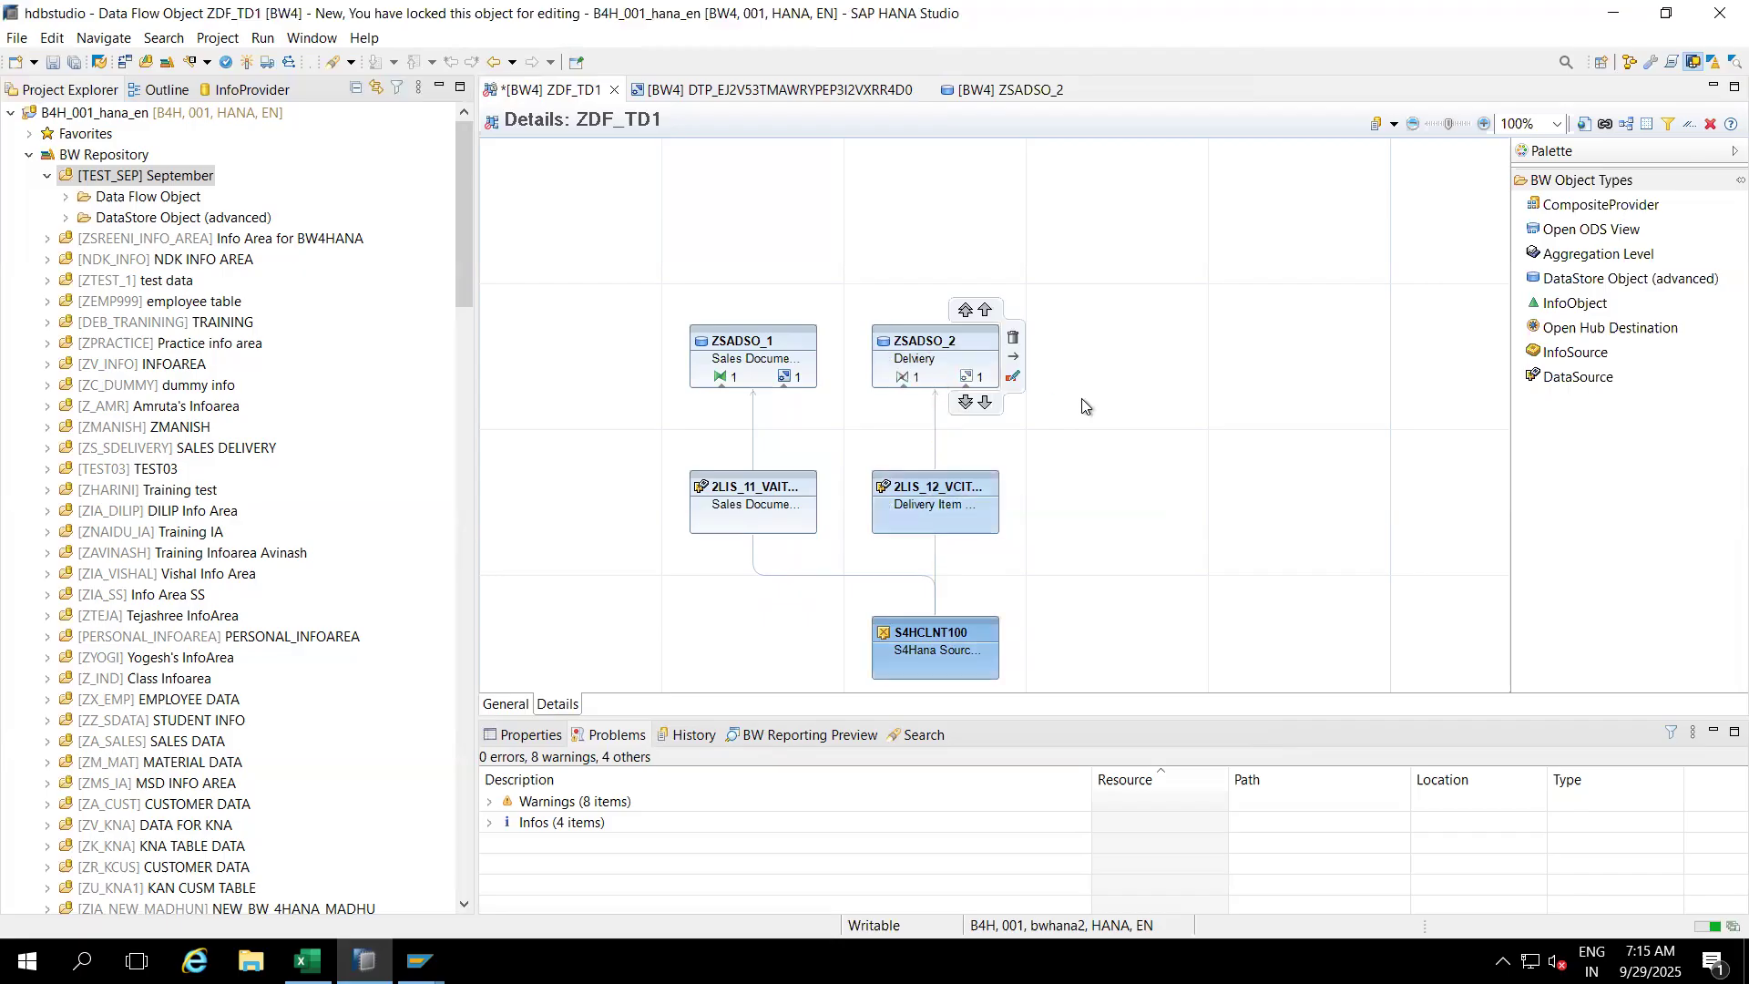
click(901, 377)
click(952, 387)
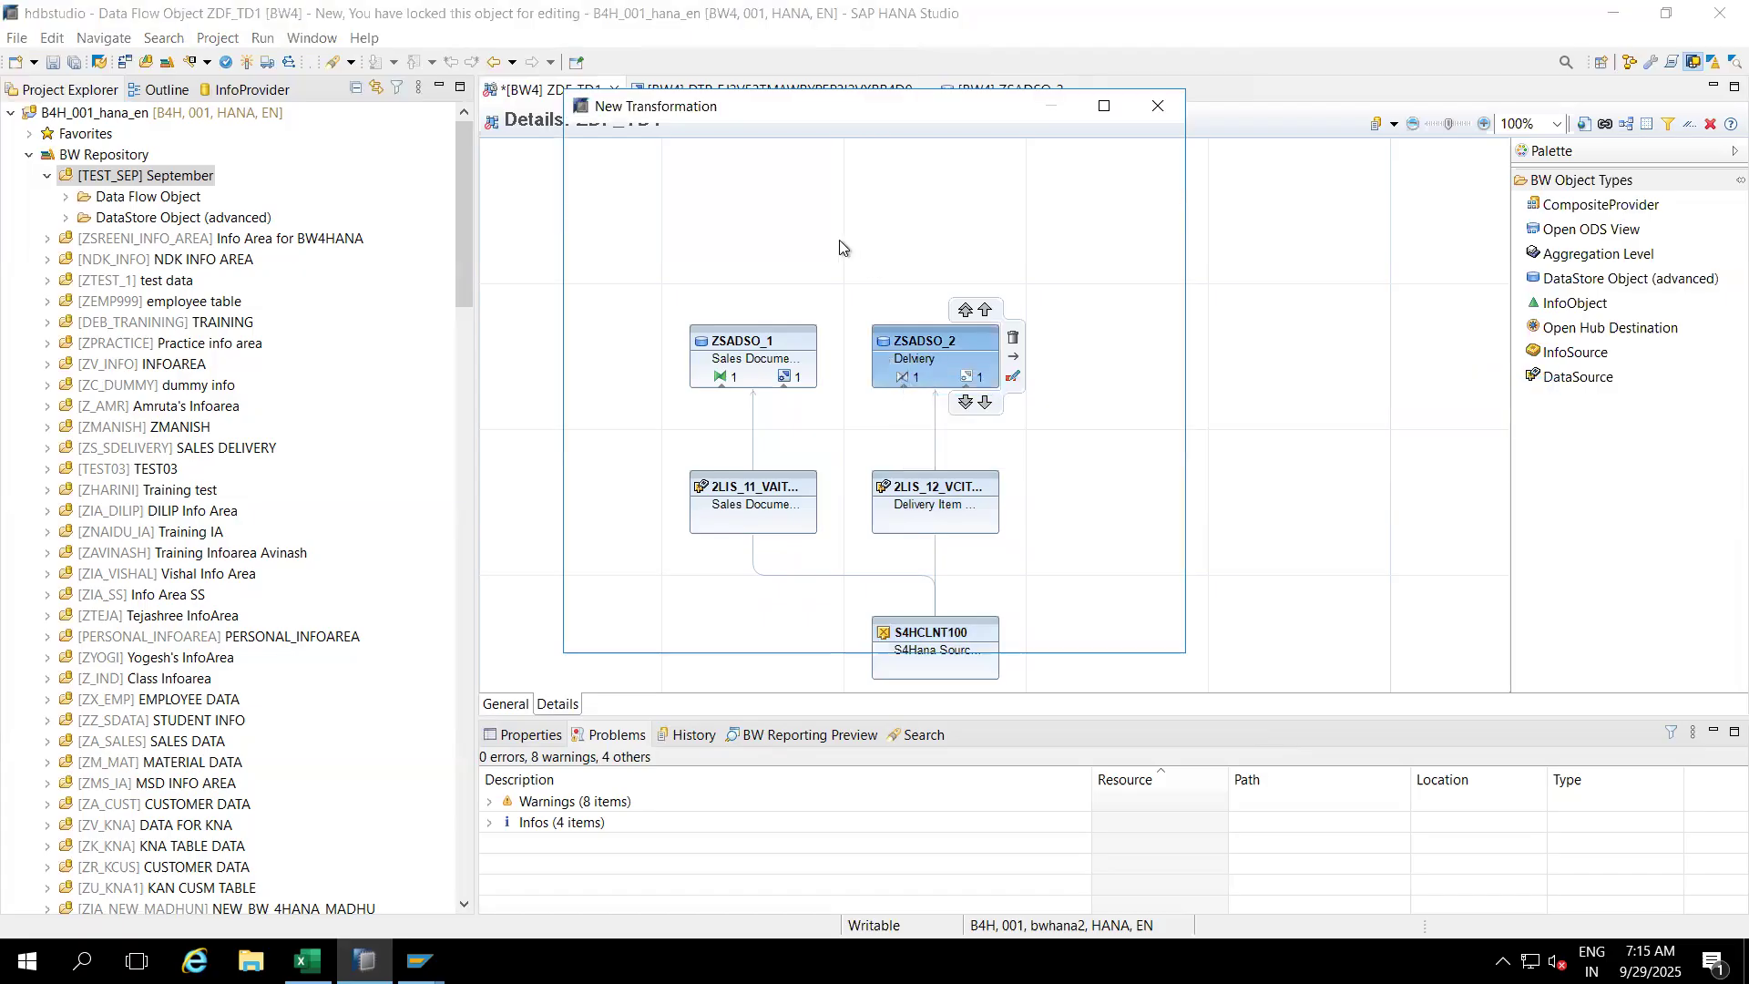
click(979, 628)
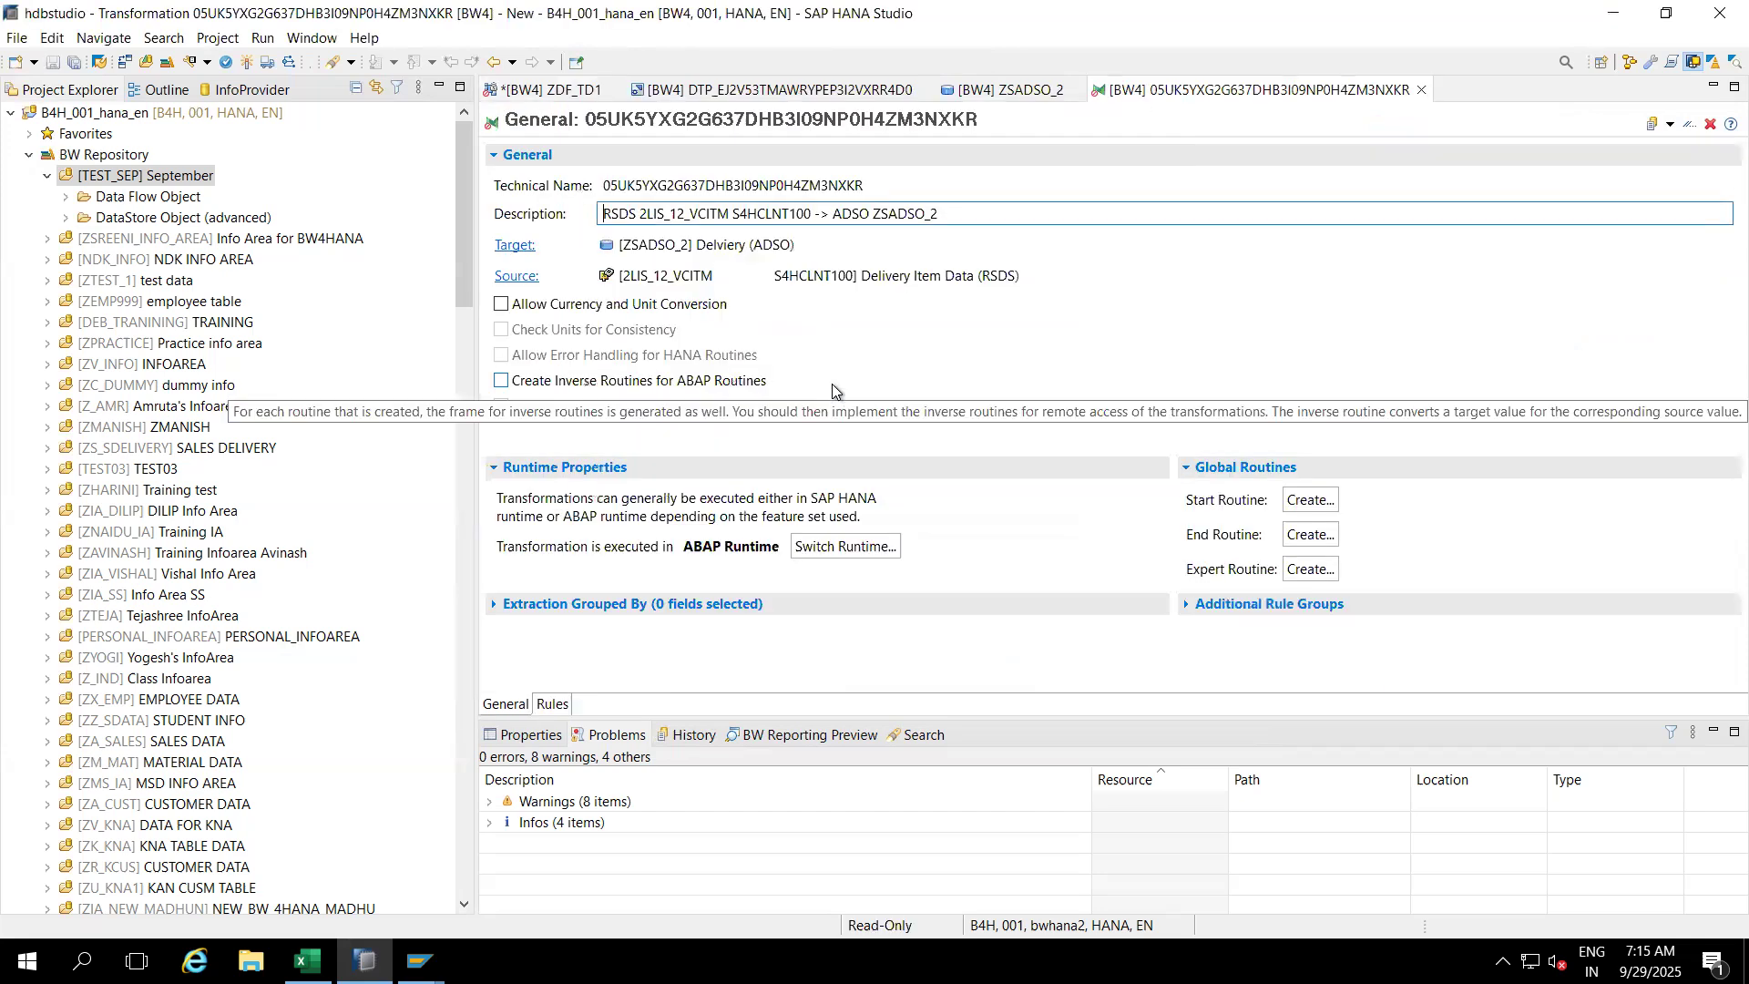
Step: Activate the transformation from 2LIS_12_VCITM to ZSADSO_2 and display its field mapping rules
click(246, 62)
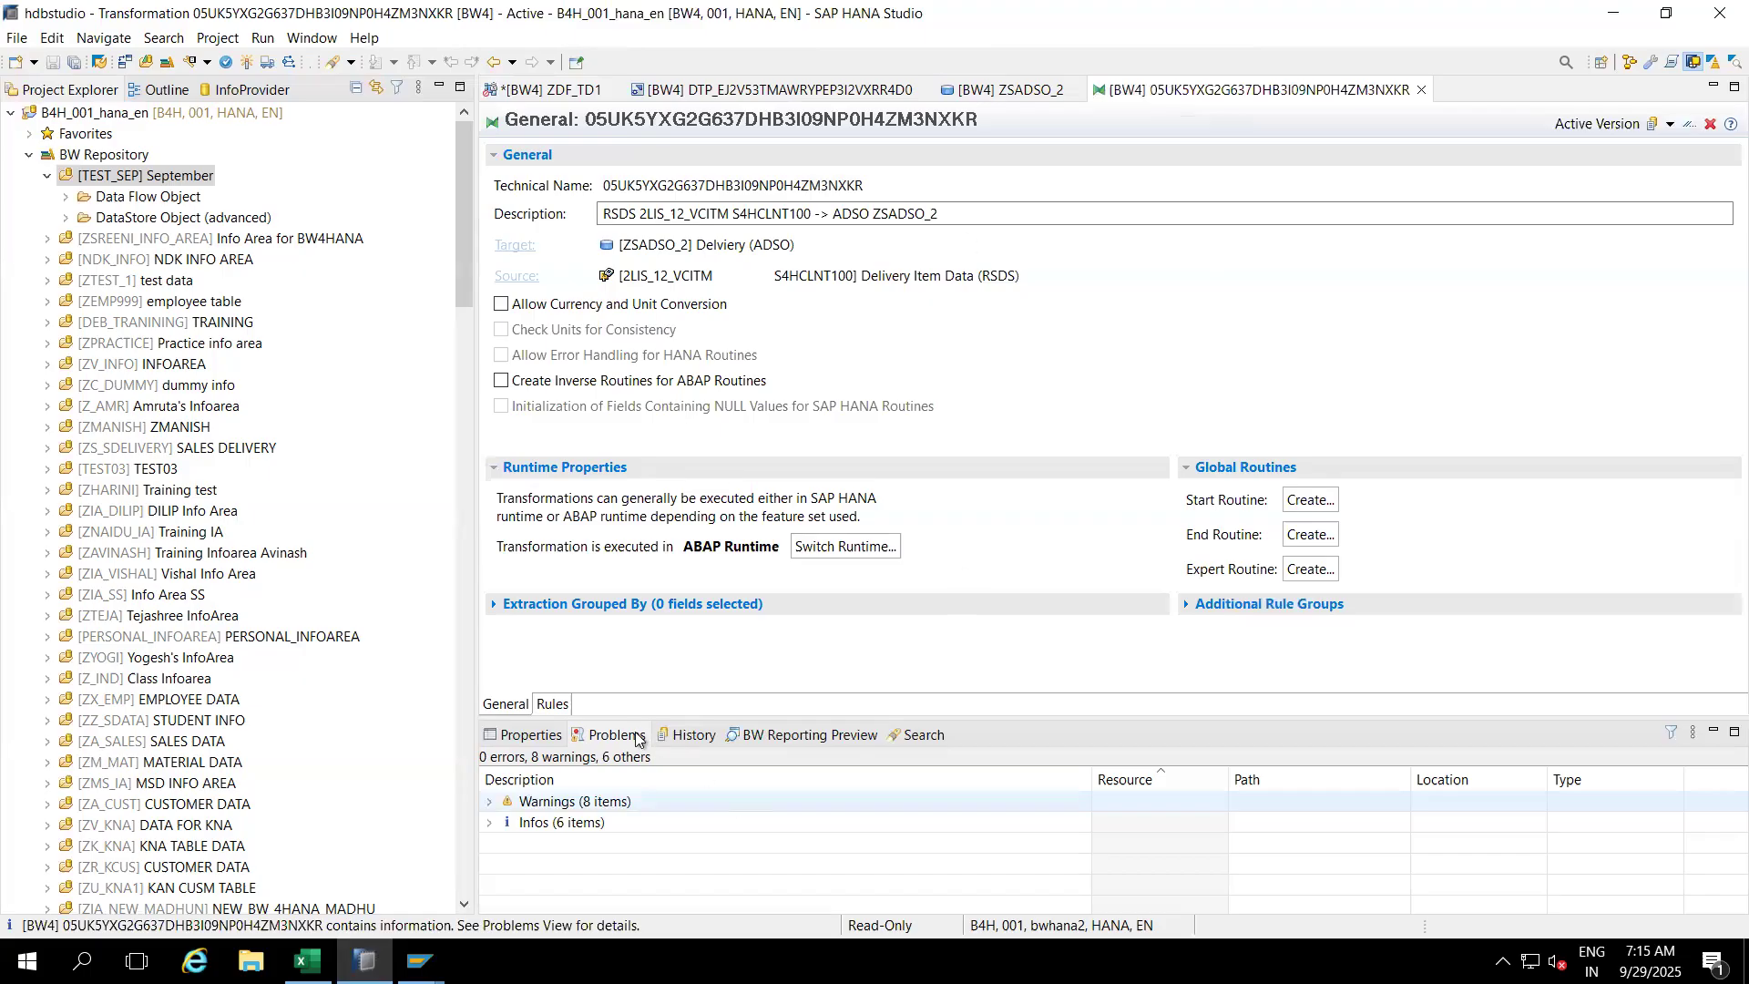
click(552, 704)
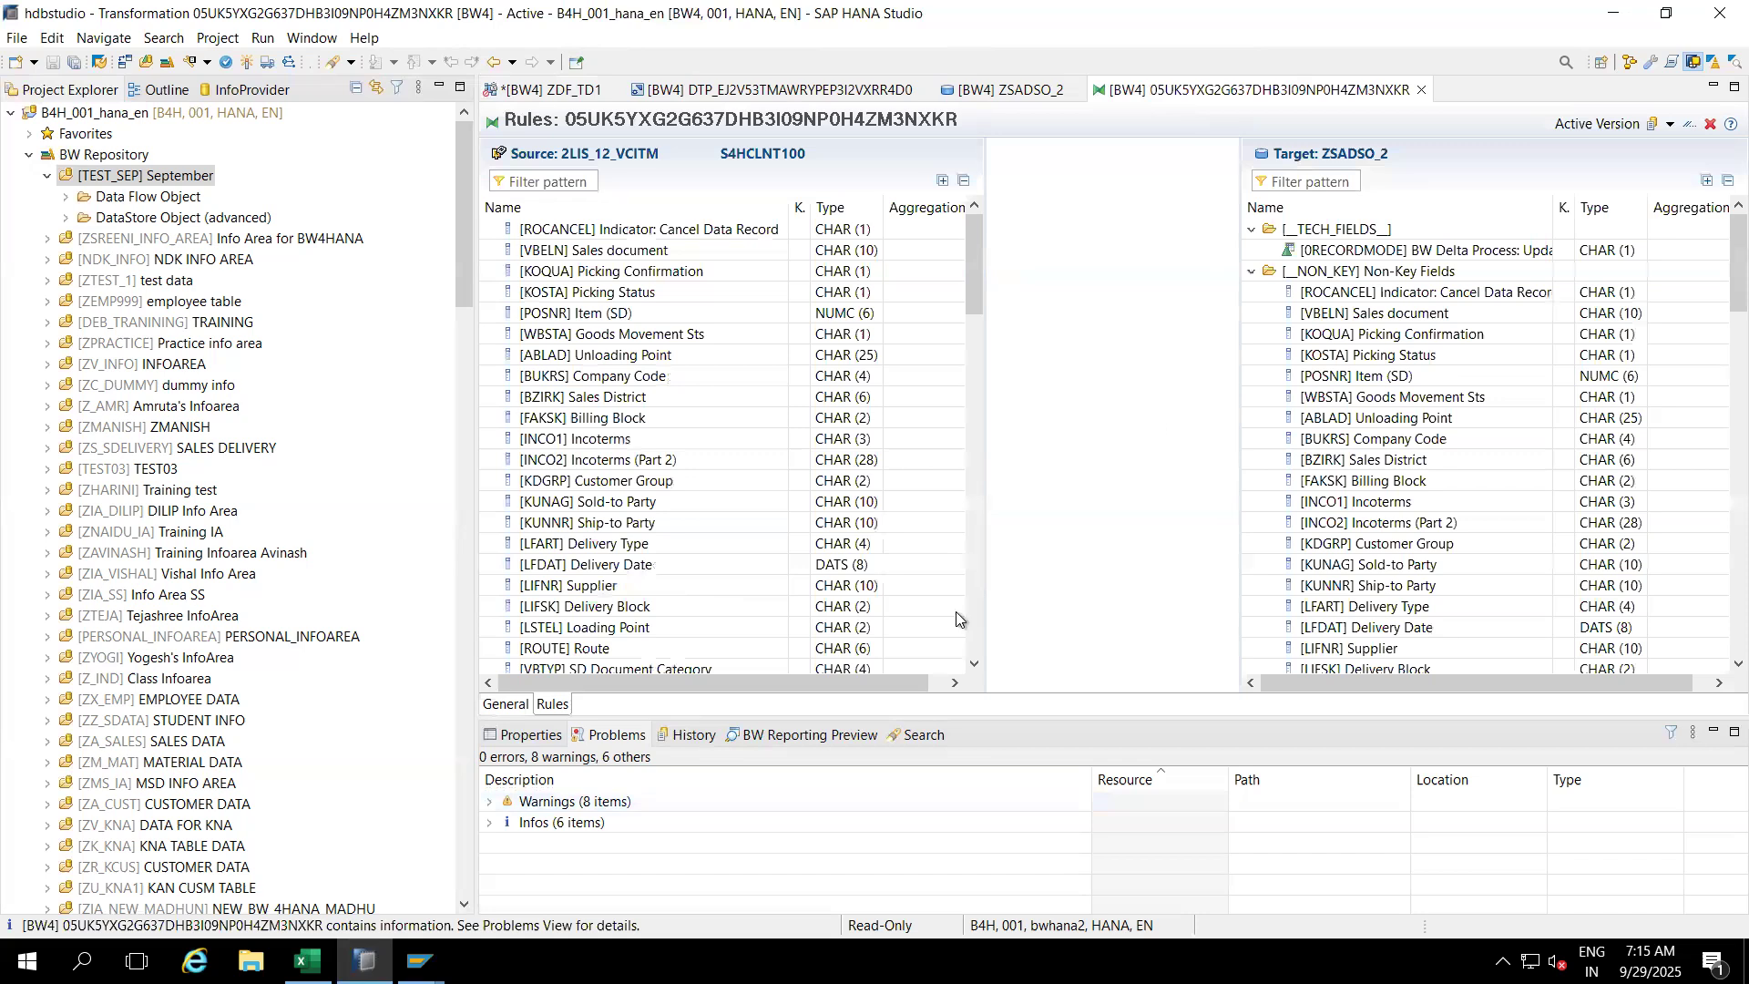
Step: Switch to the Excel notes, widen columns J and K, and select the empty cell K15 in the Staging ADSO row
key(alt+Tab)
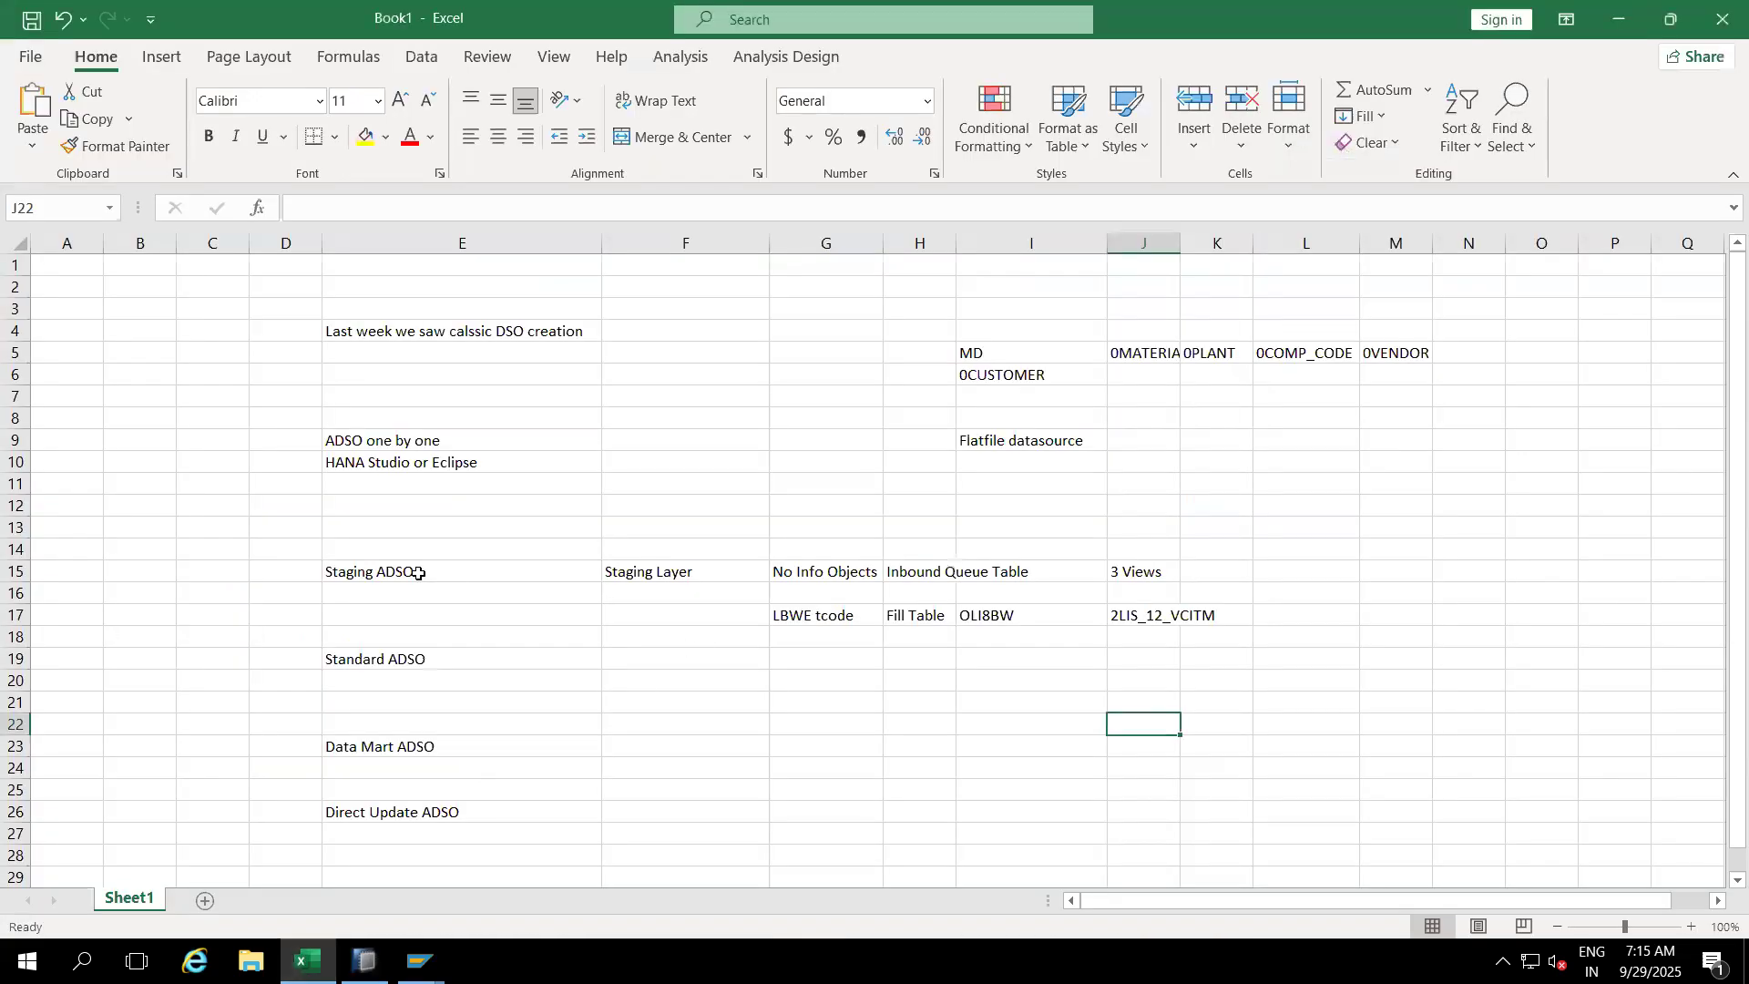
drag(496, 571, 716, 571)
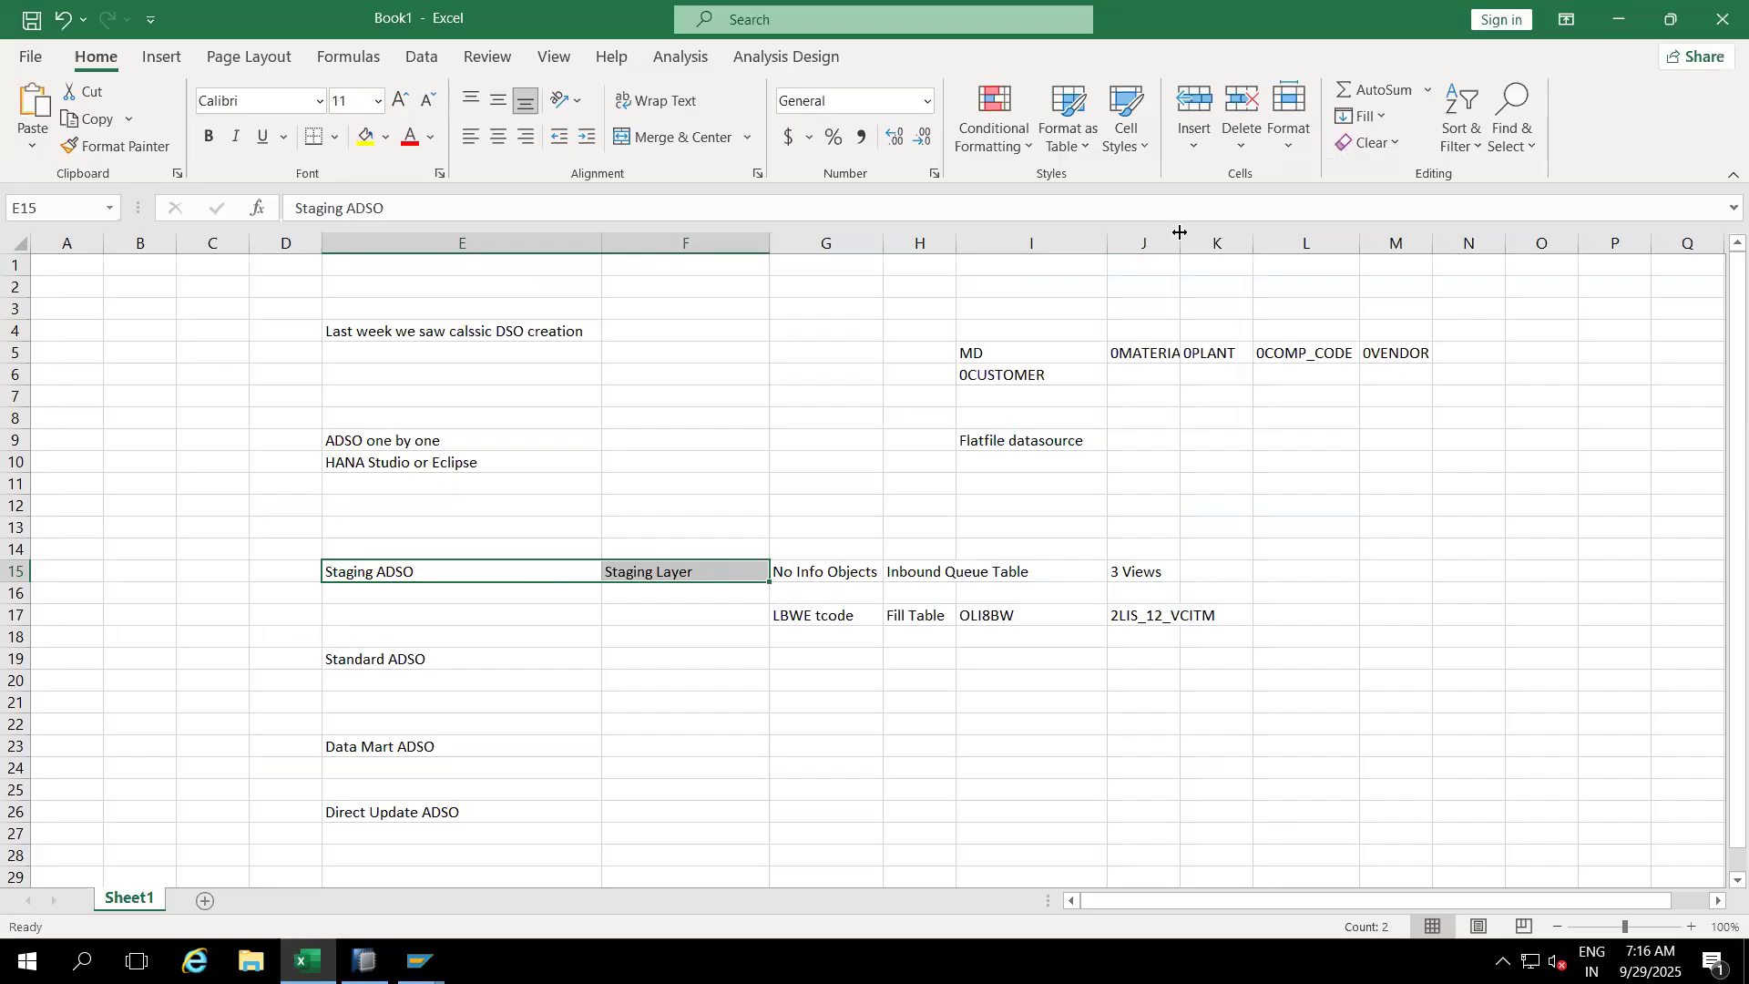
drag(1180, 232, 1240, 234)
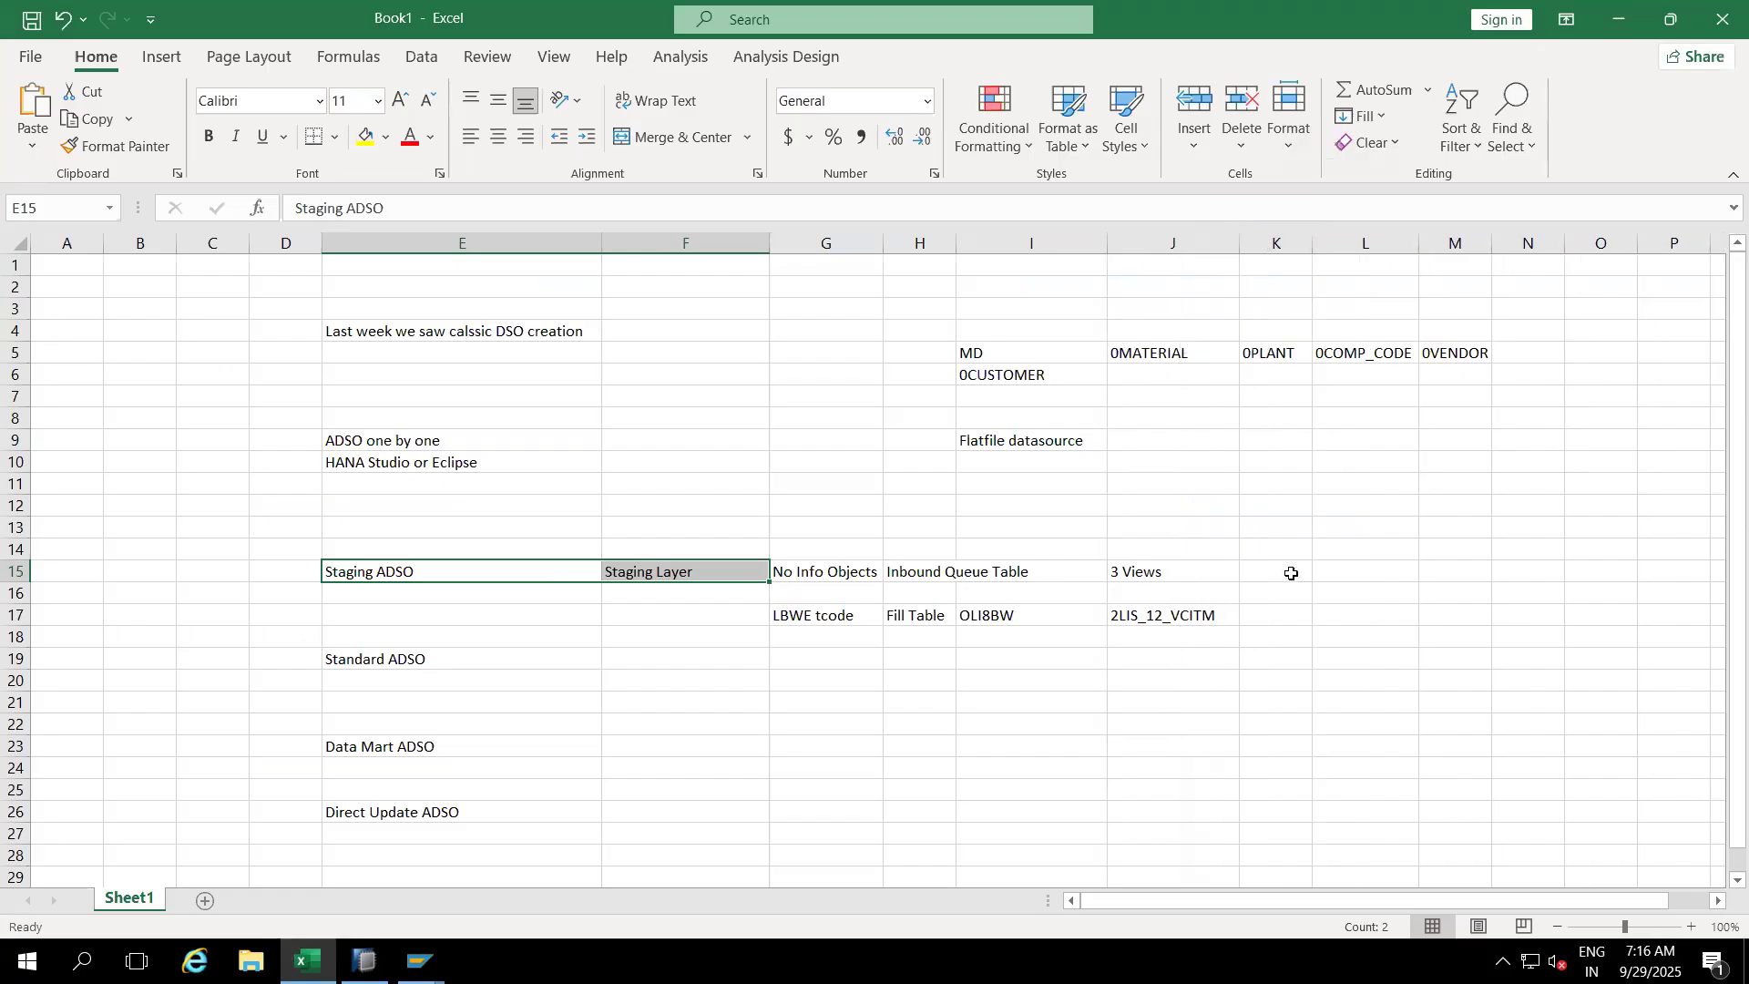
click(1278, 571)
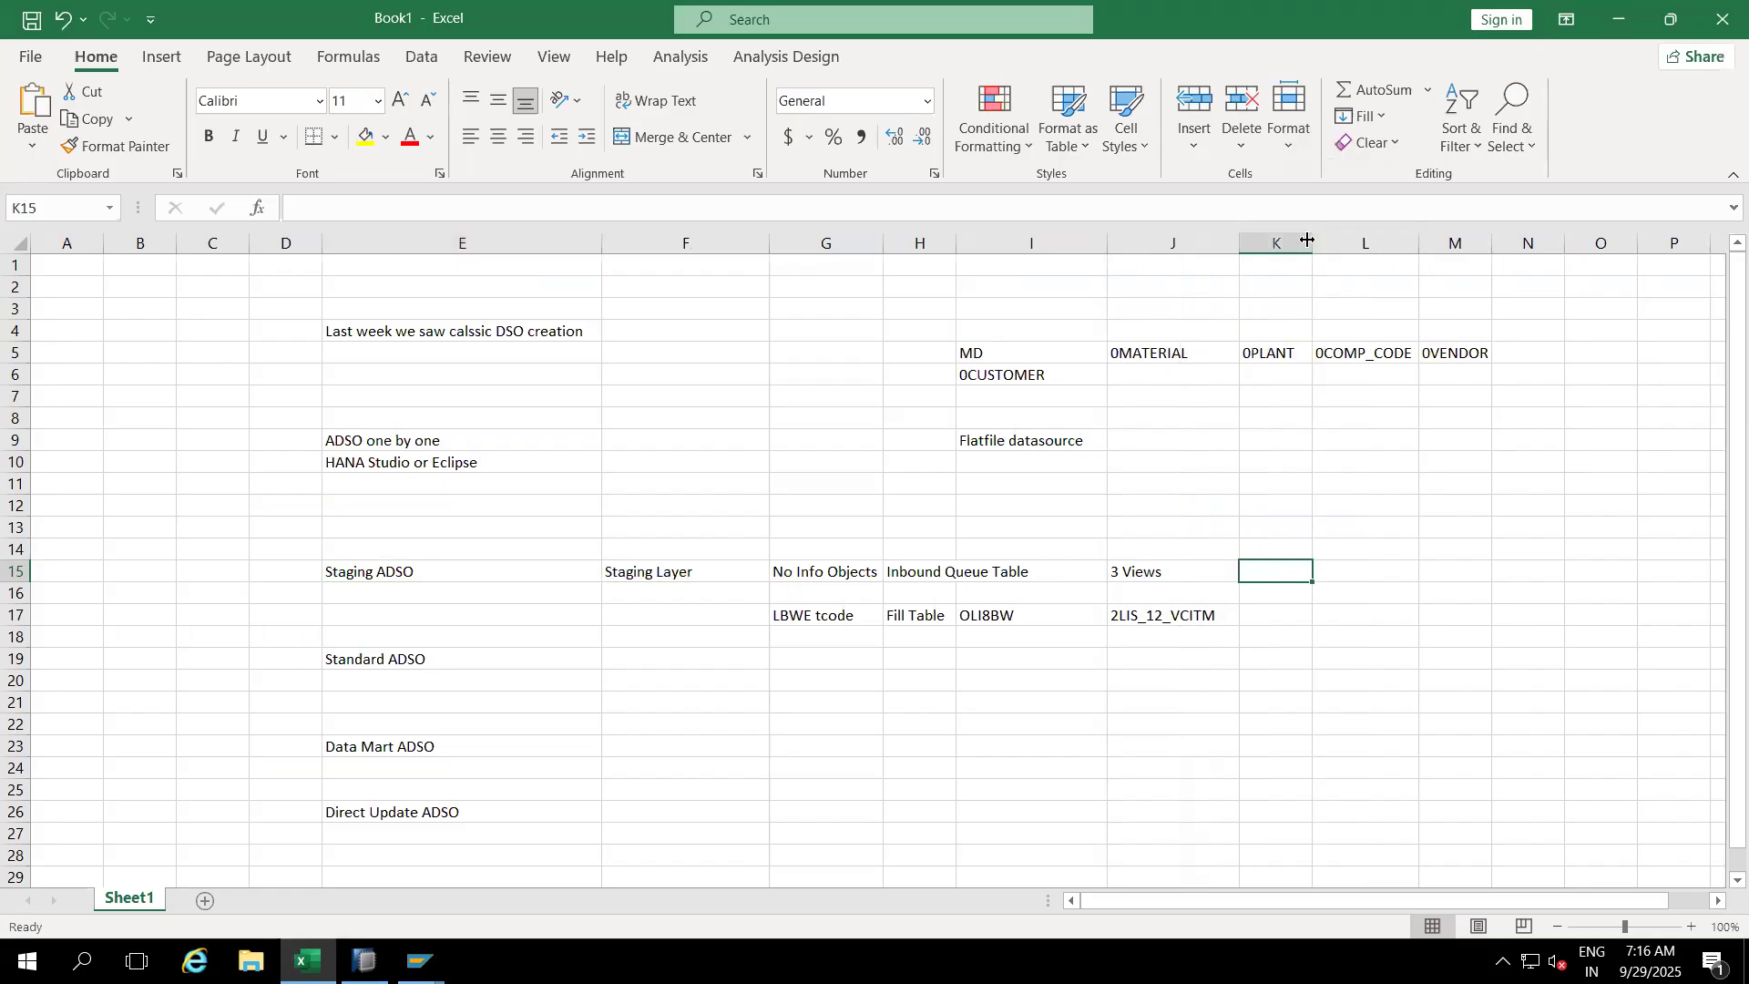
drag(1322, 239, 1394, 240)
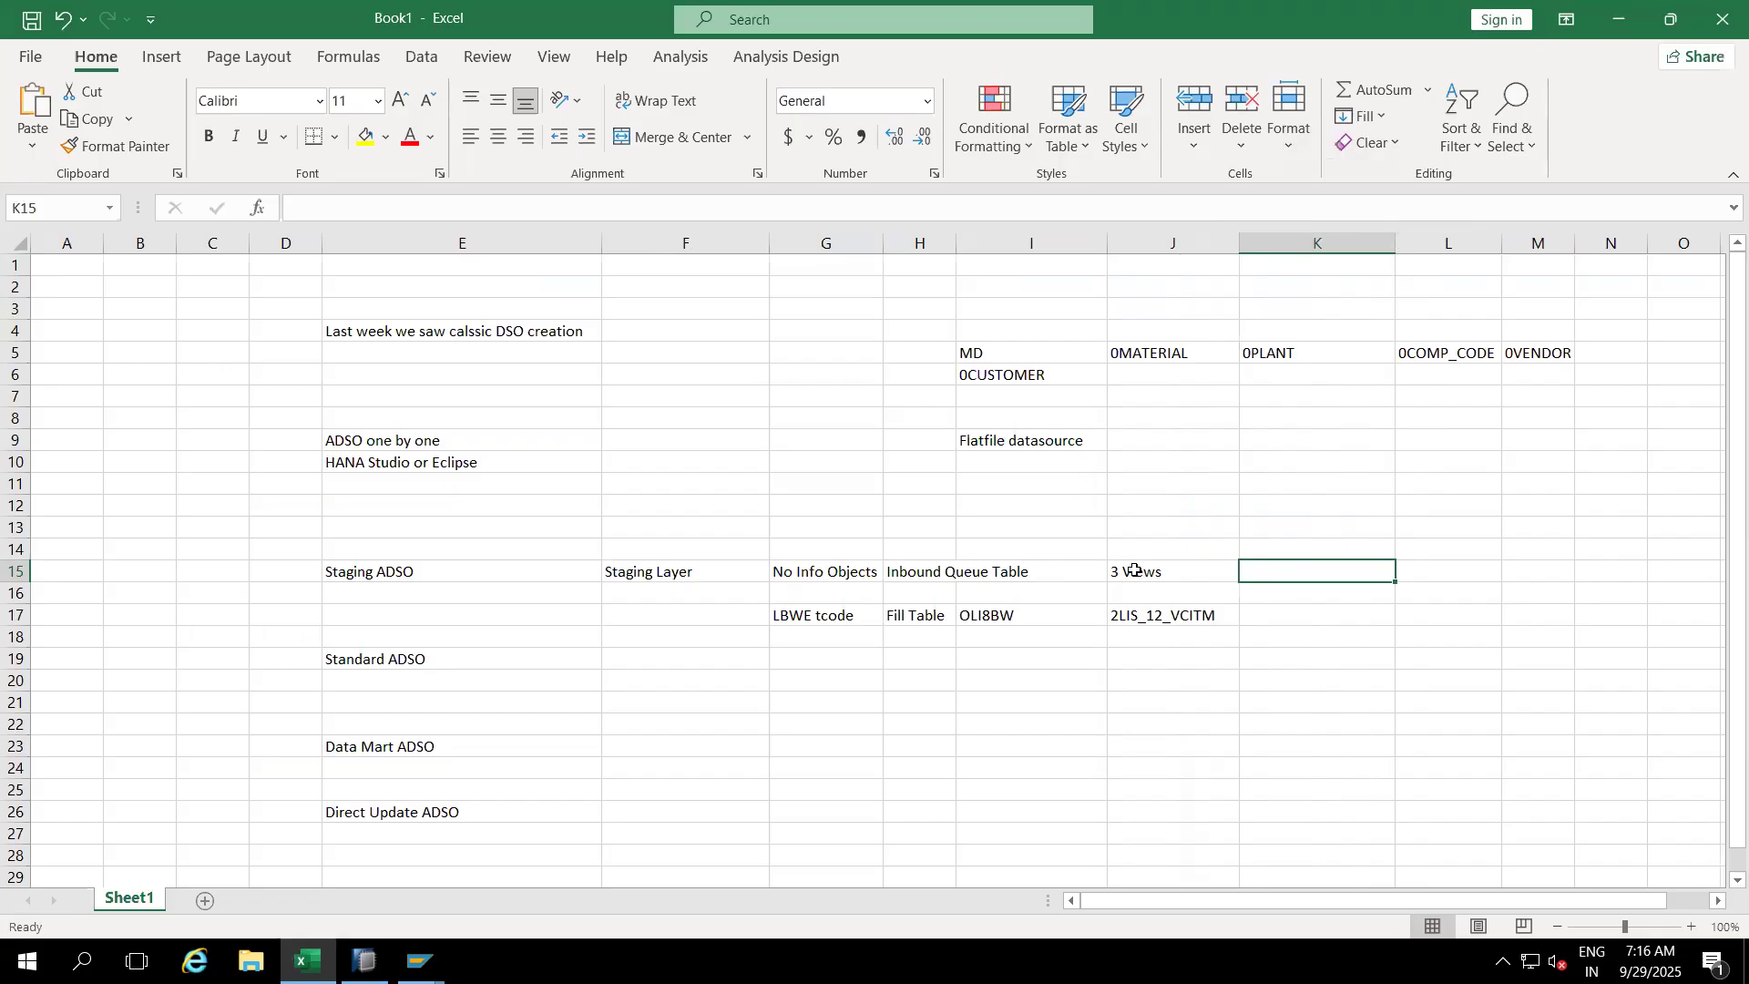
Step: Switch to SAP HANA Studio and review data flow ZDF_TD1, including its general settings and the ZSADSO_1 and ZSADSO_2 branches
click(364, 961)
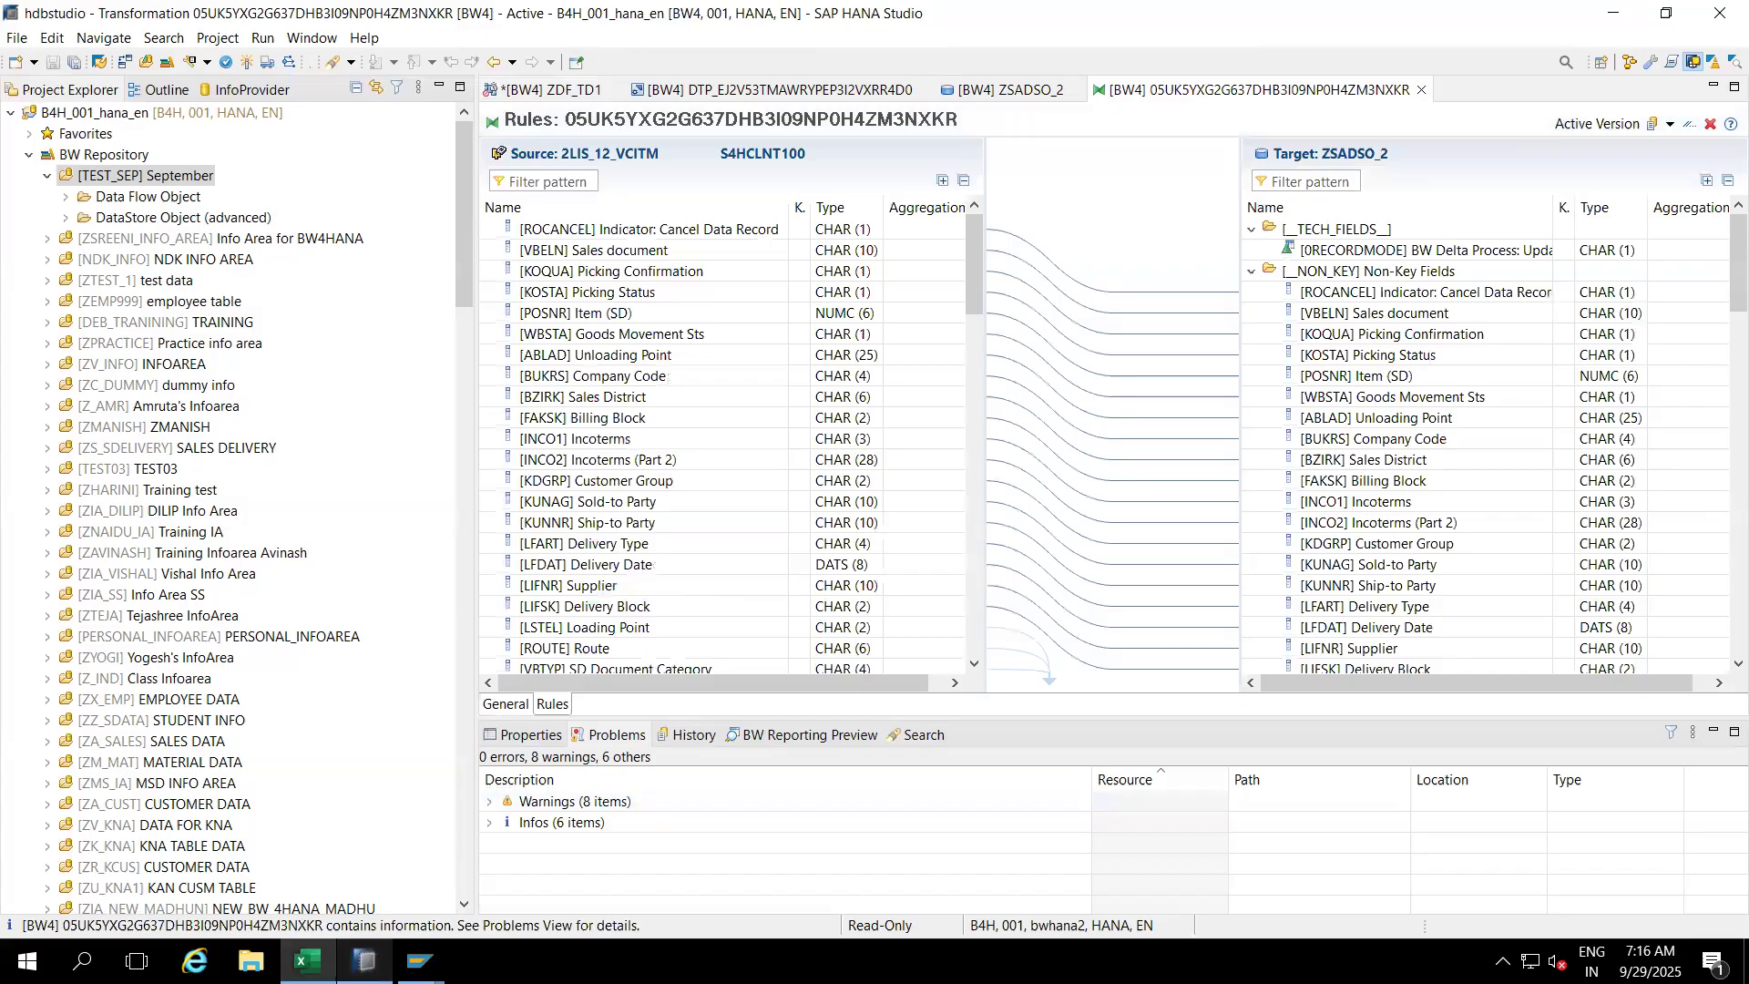
click(554, 91)
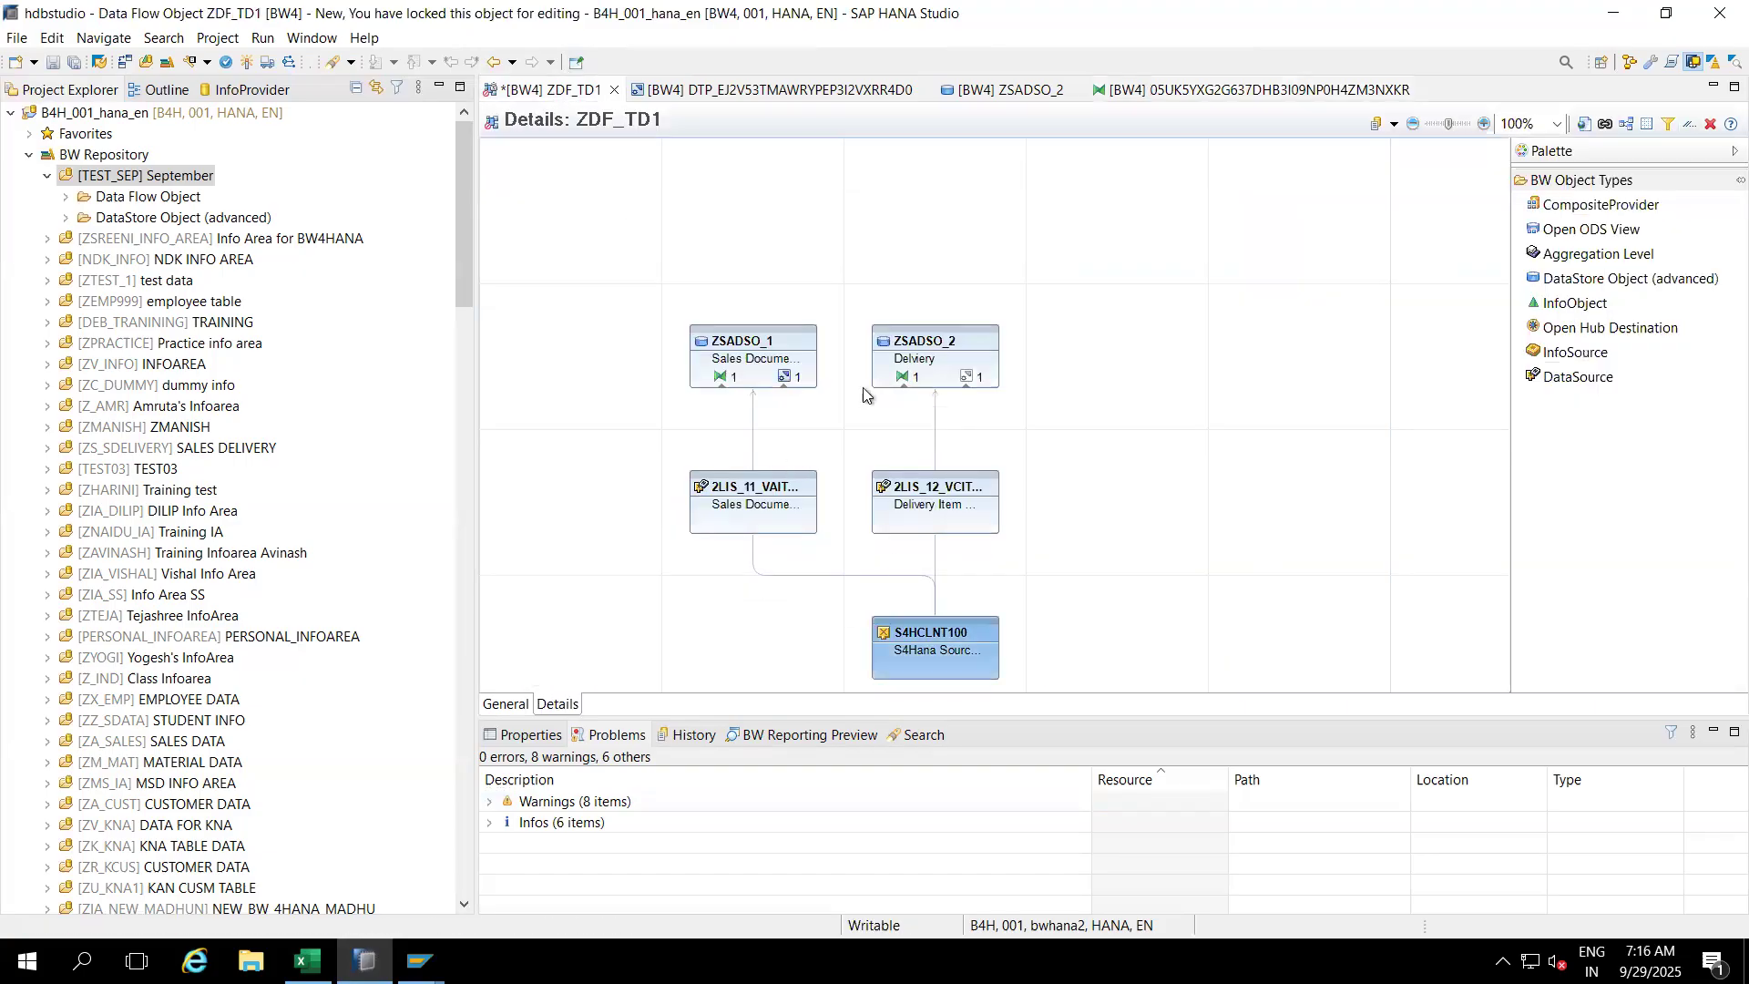
mouse_move(768, 515)
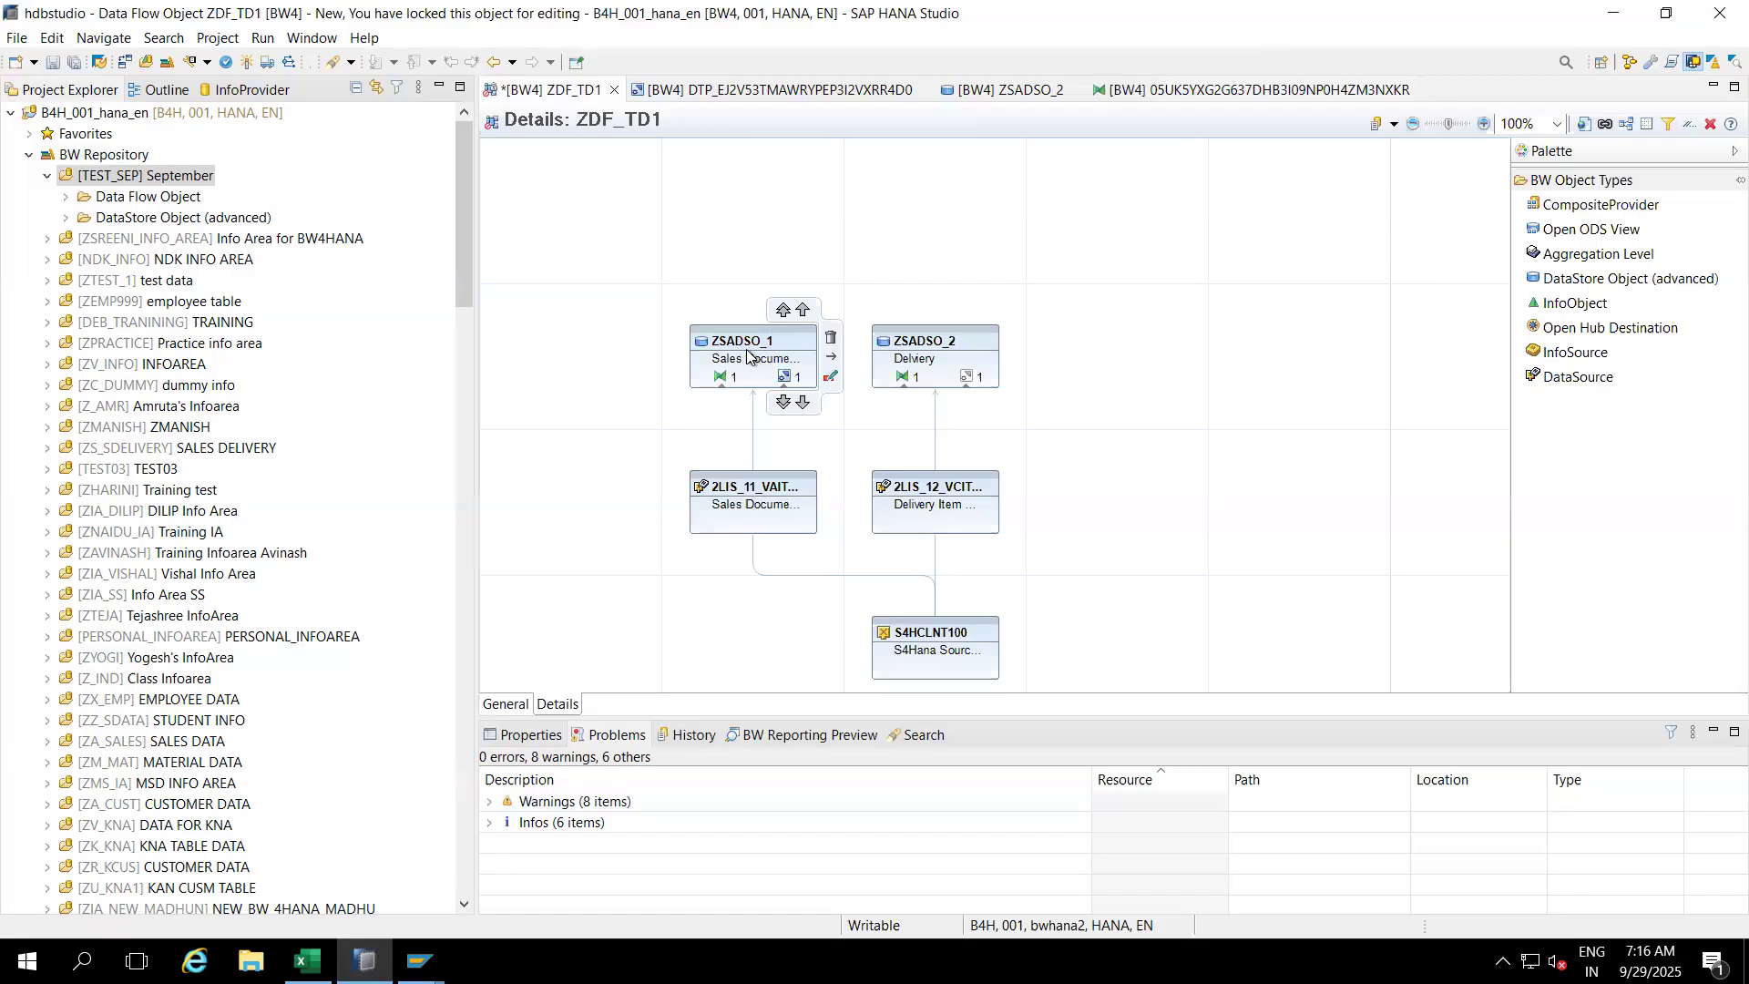
mouse_move(912, 365)
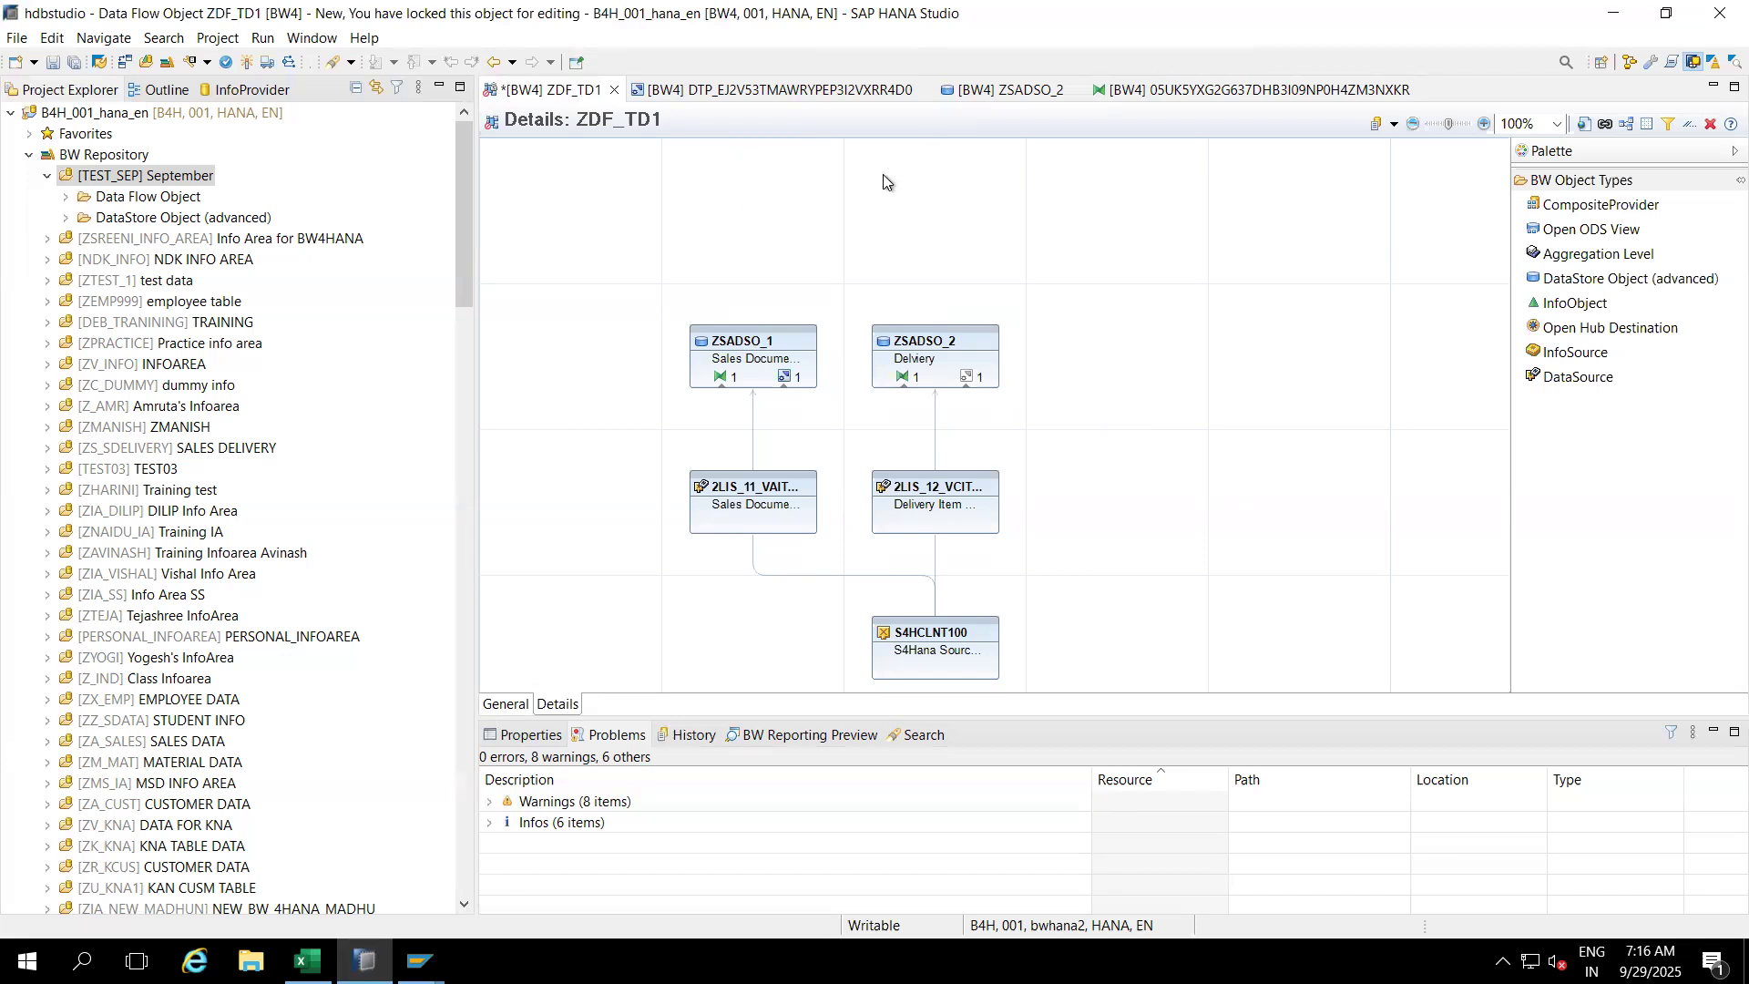
click(503, 704)
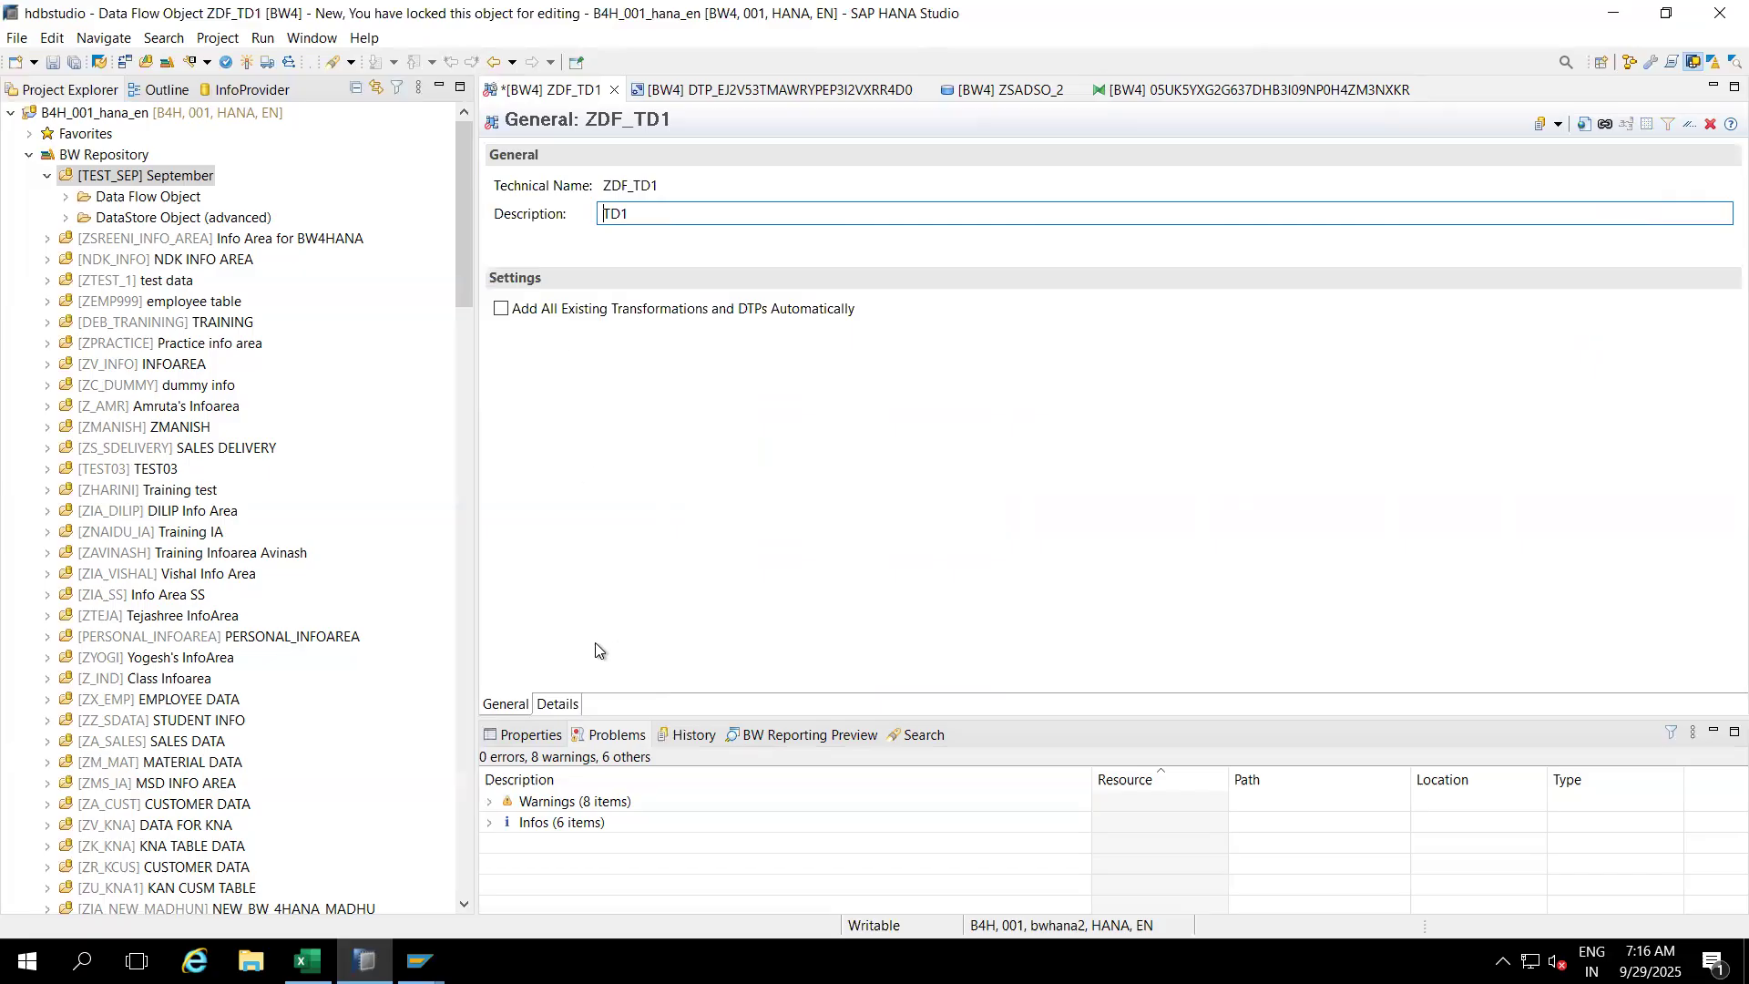
click(558, 706)
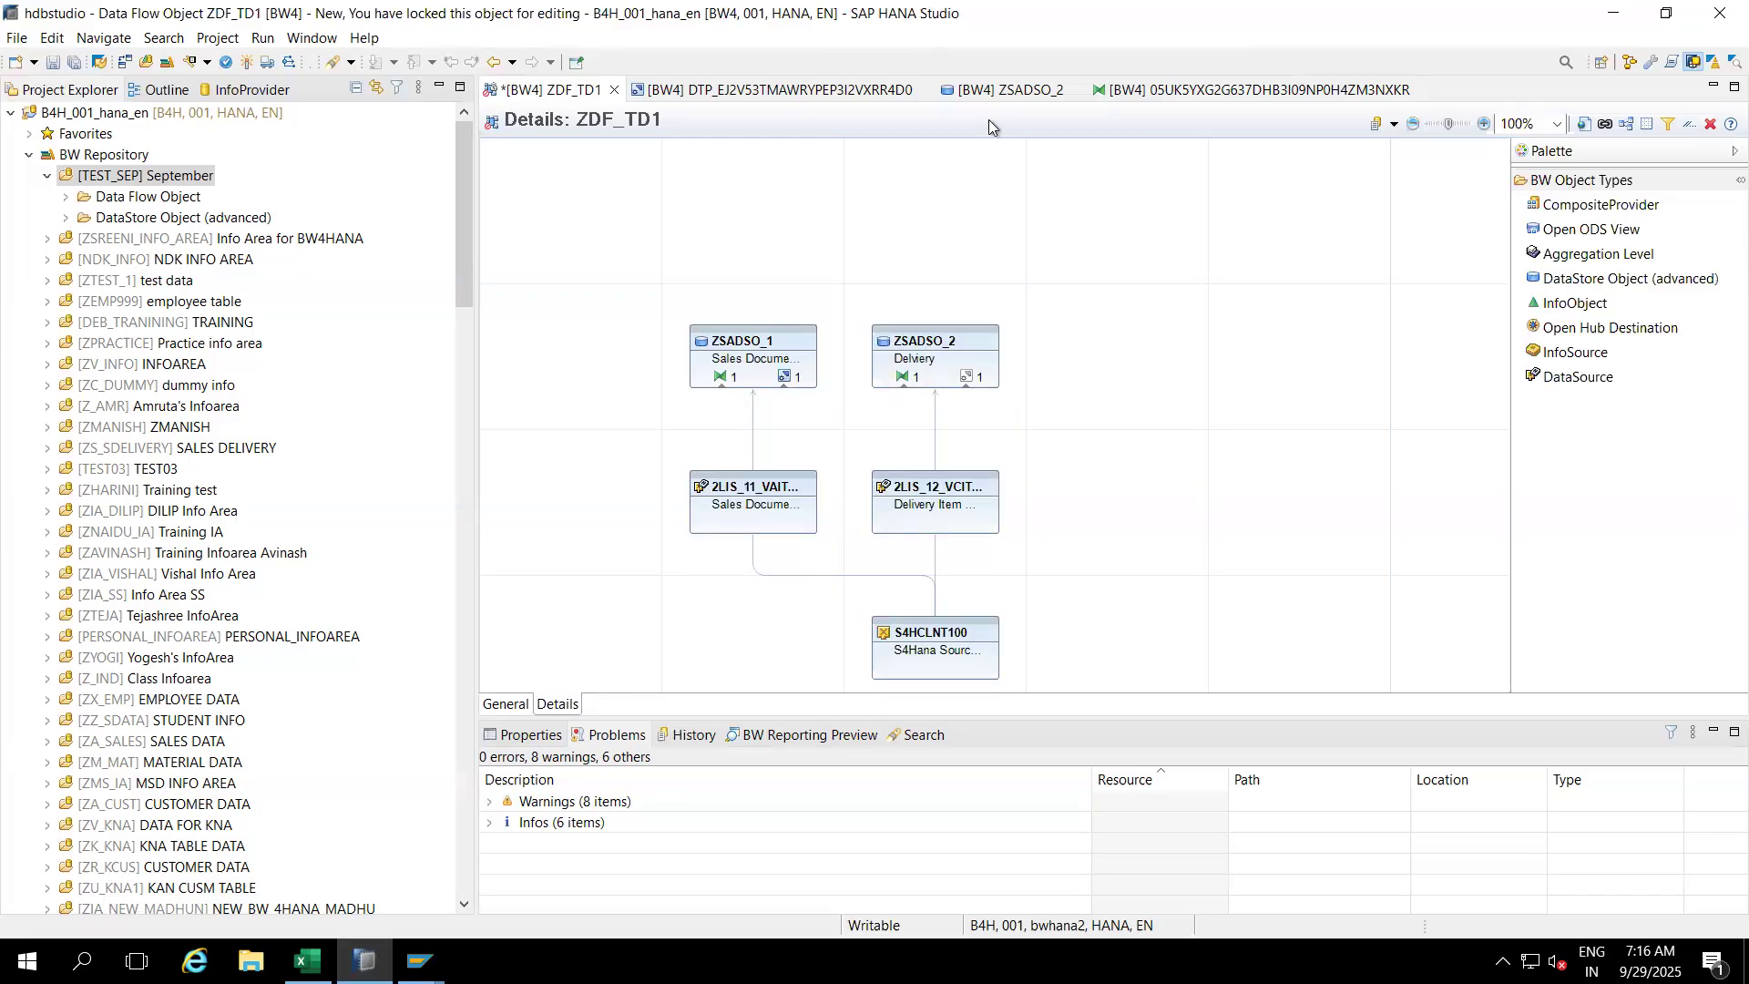
Step: Review the modeling properties and field list of ZSADSO_2 alongside its place in data flow ZDF_TD1
click(1002, 93)
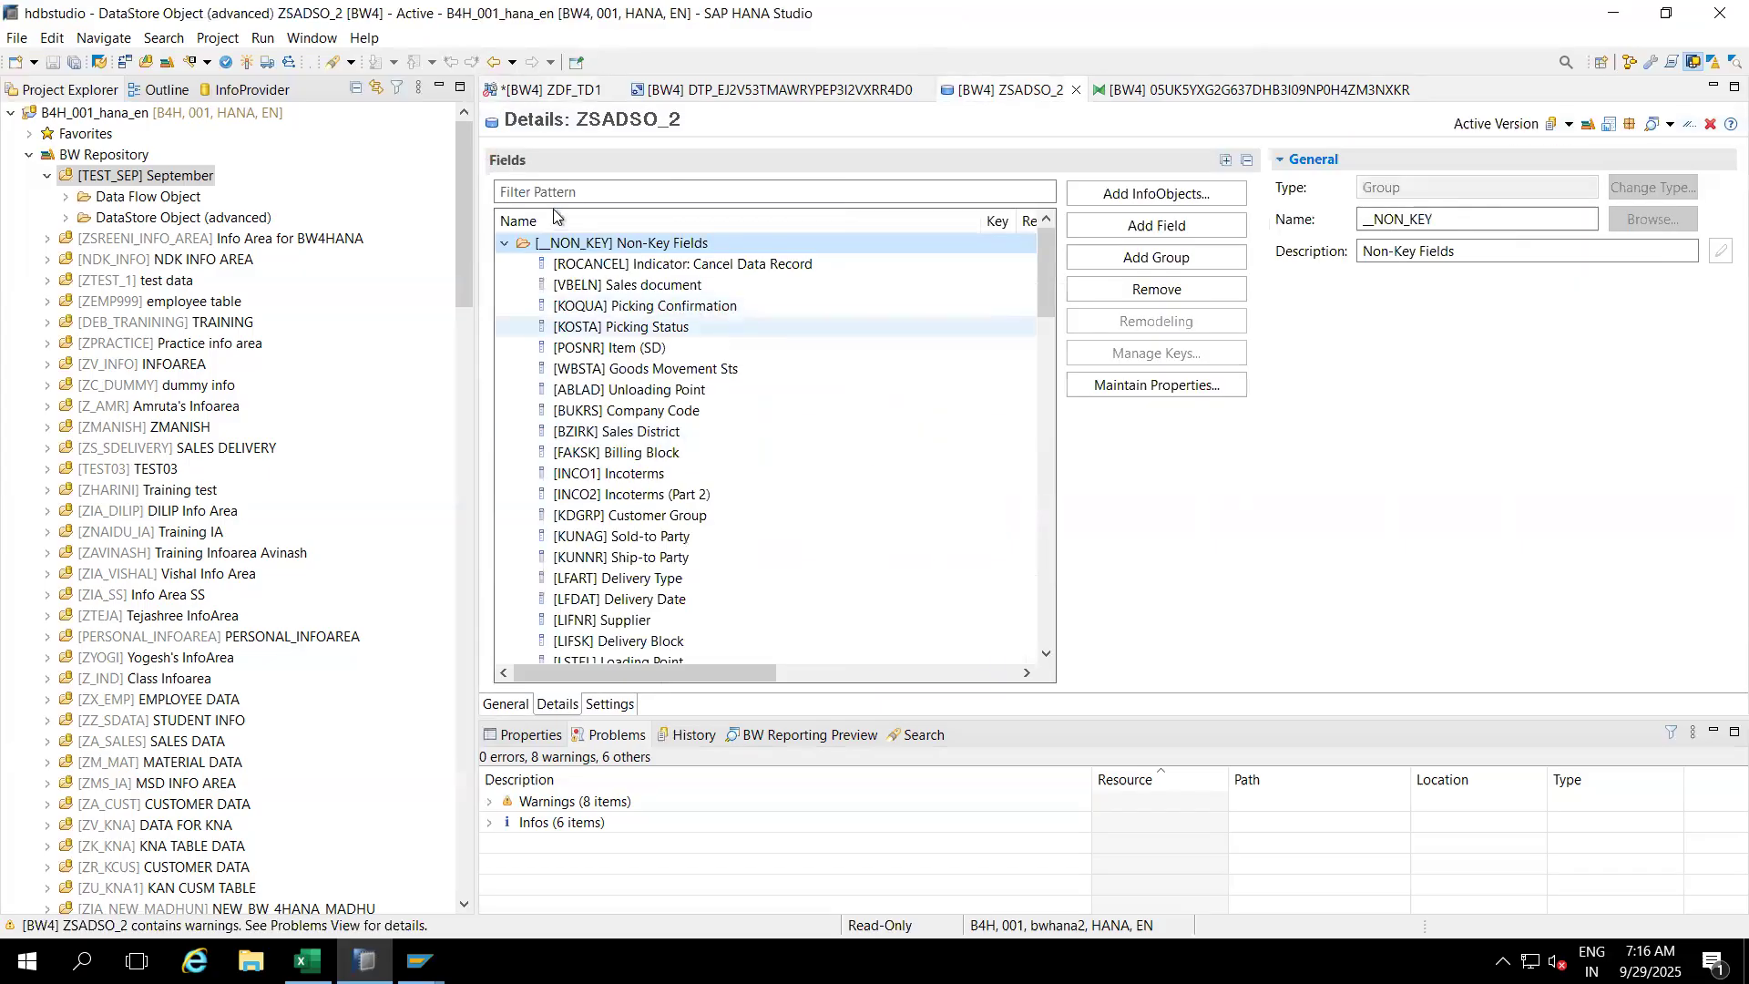
click(507, 702)
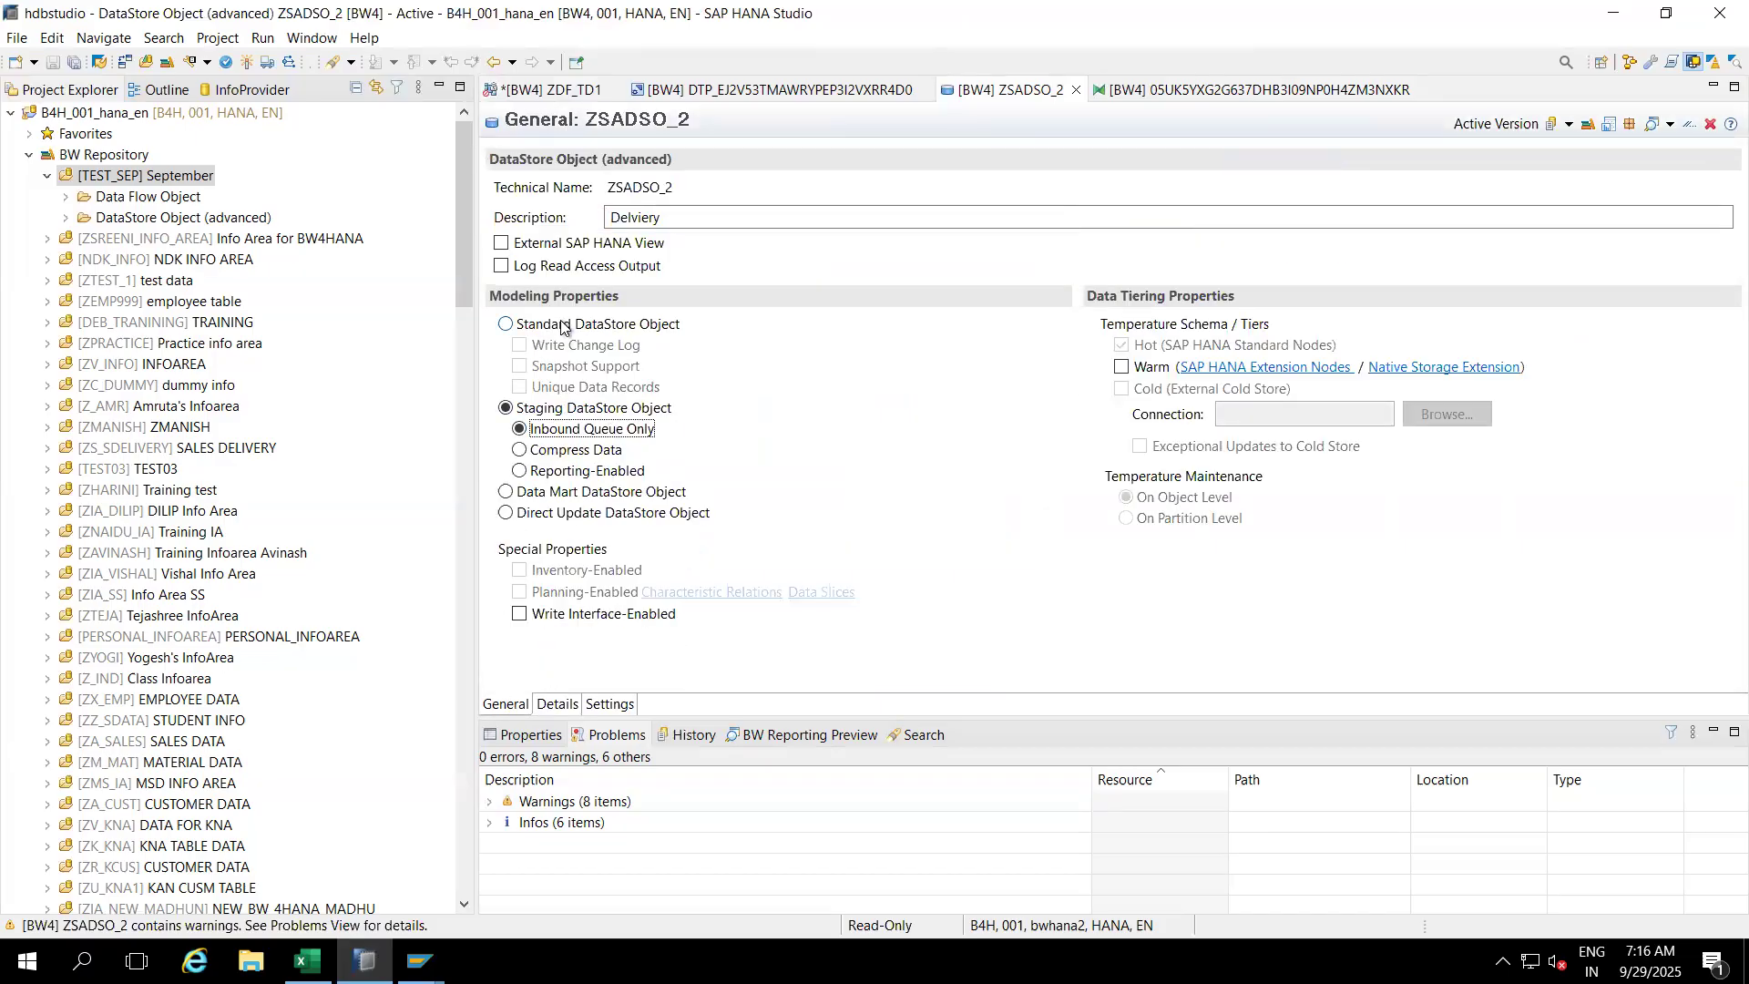
click(549, 89)
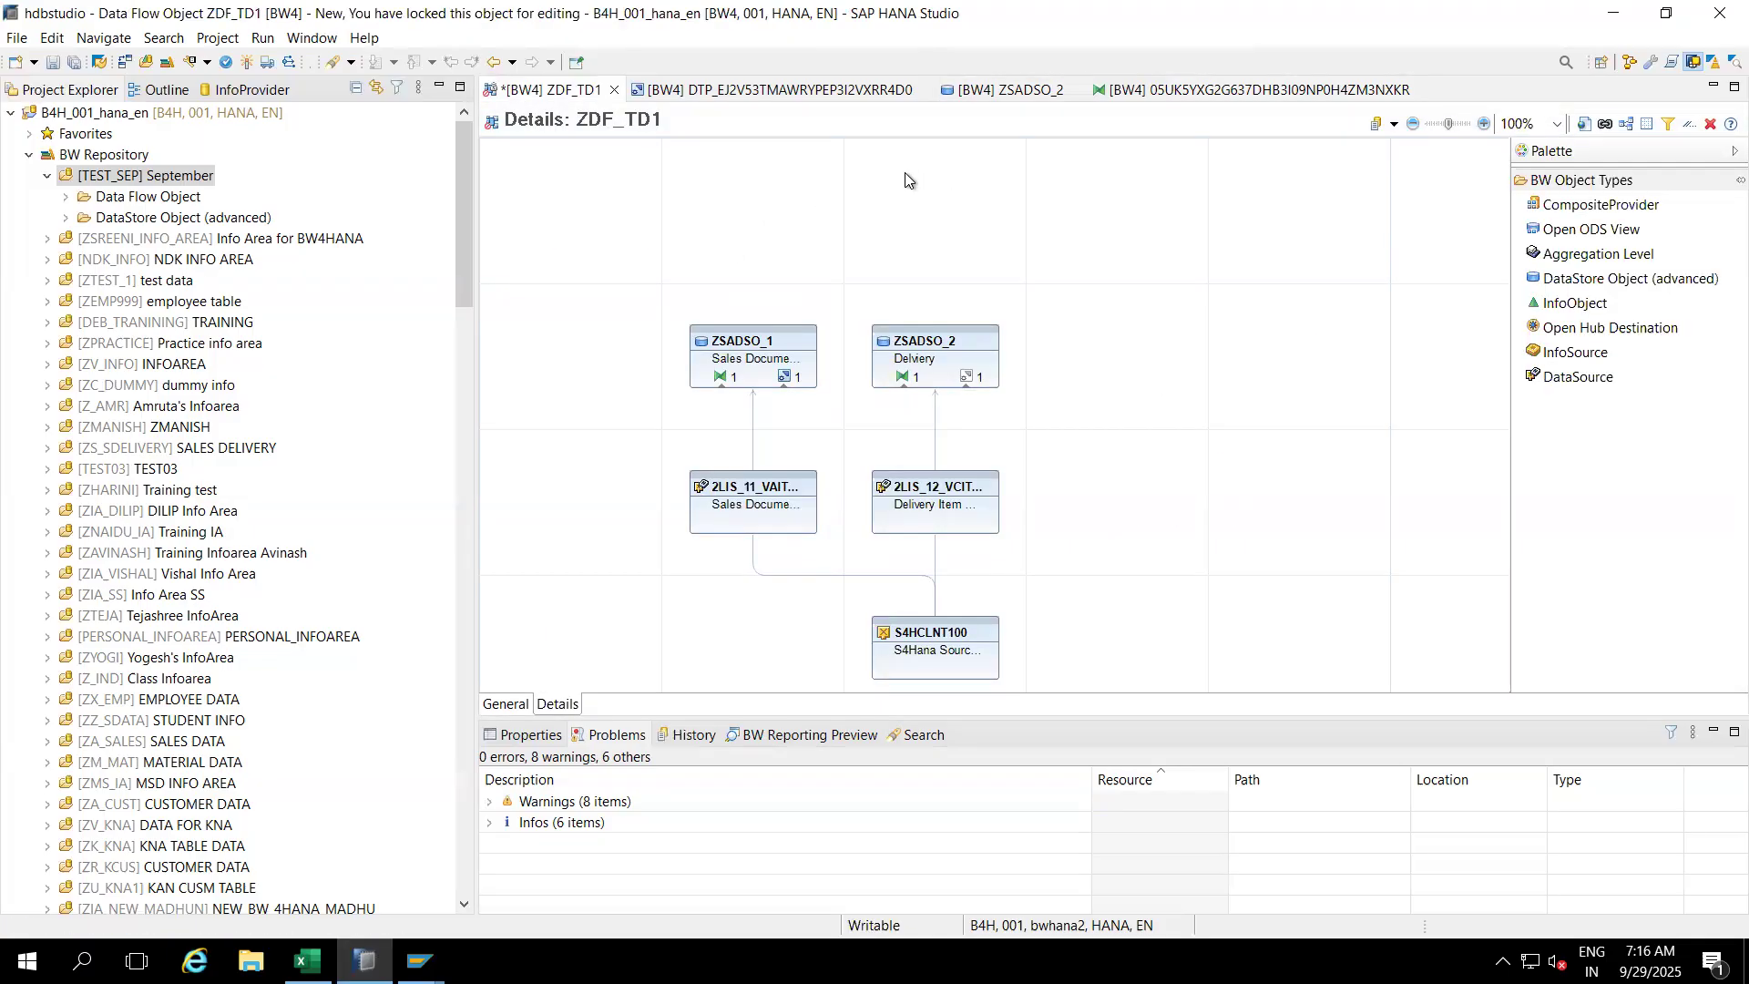
click(1013, 90)
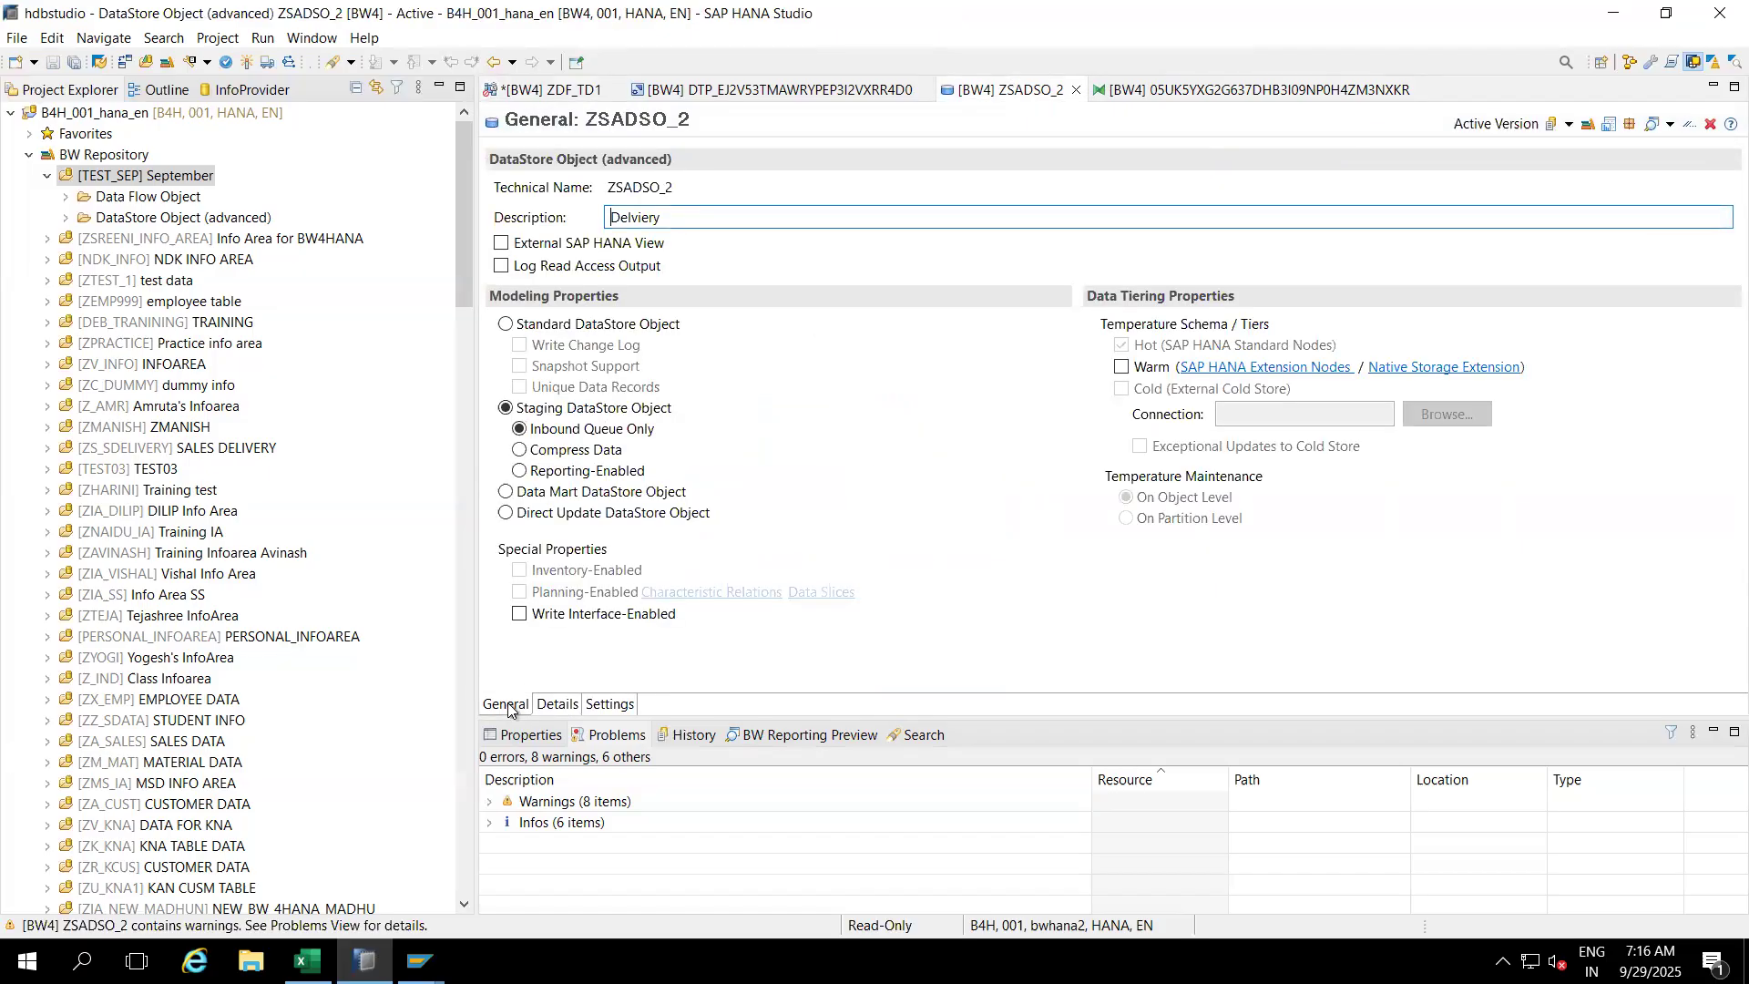
click(557, 704)
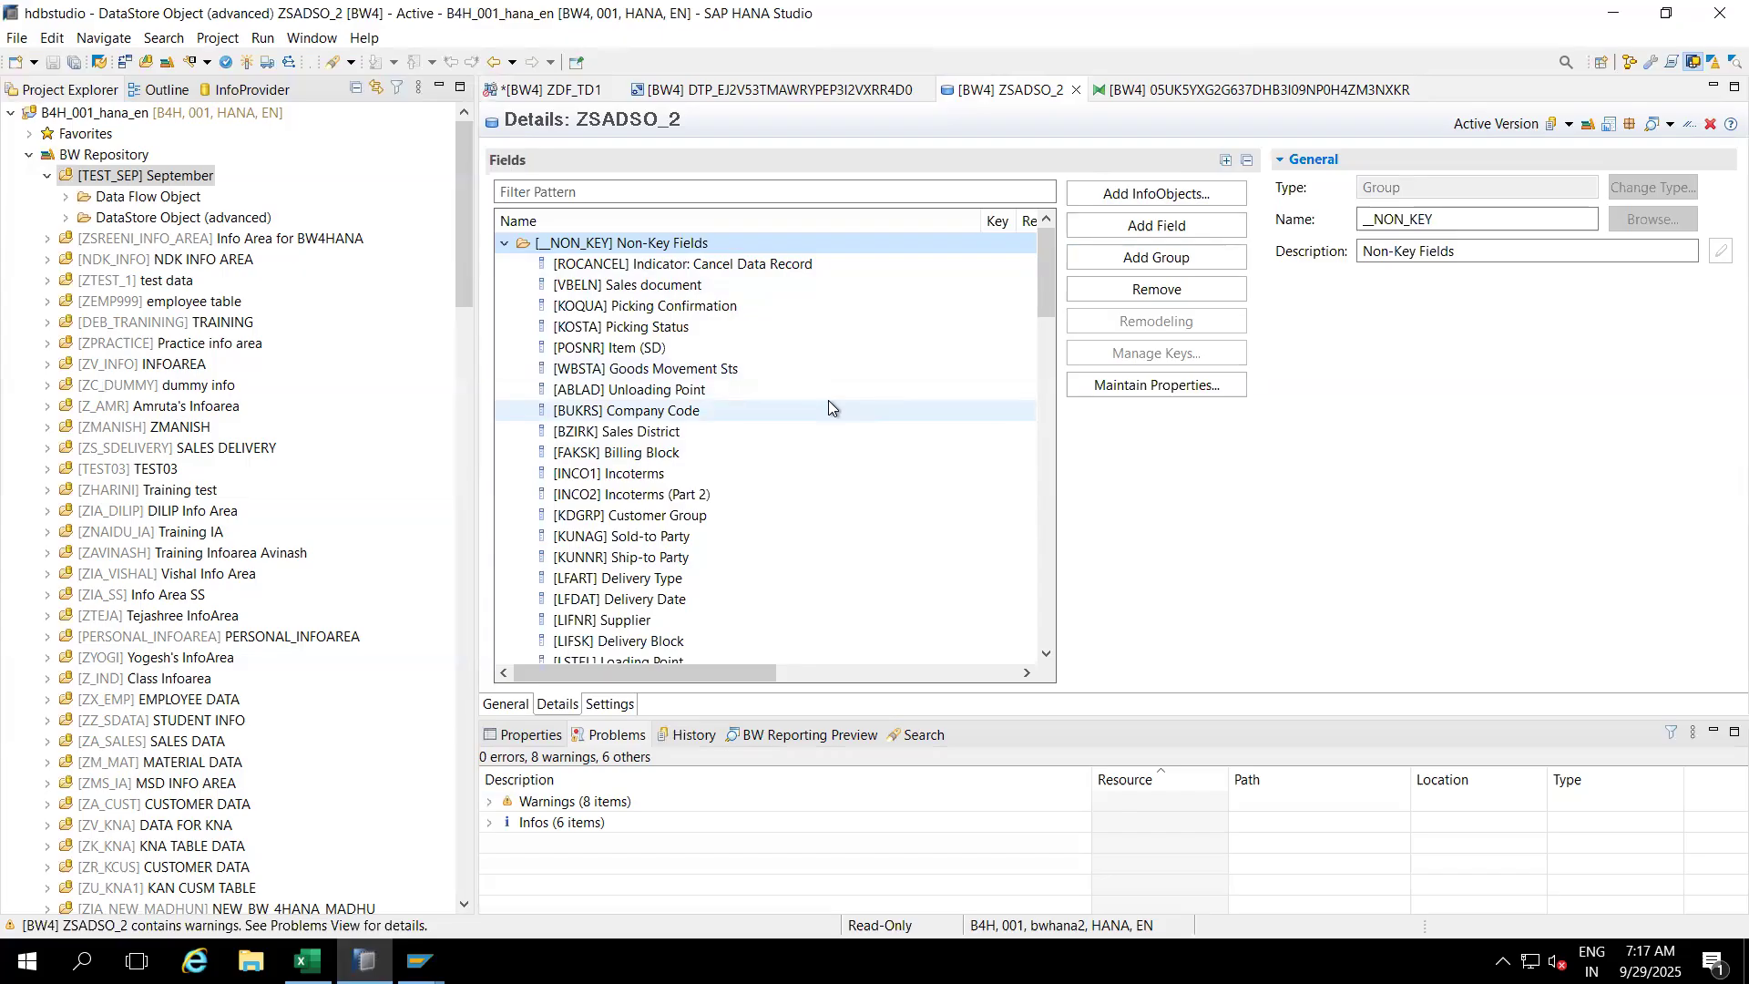
click(575, 95)
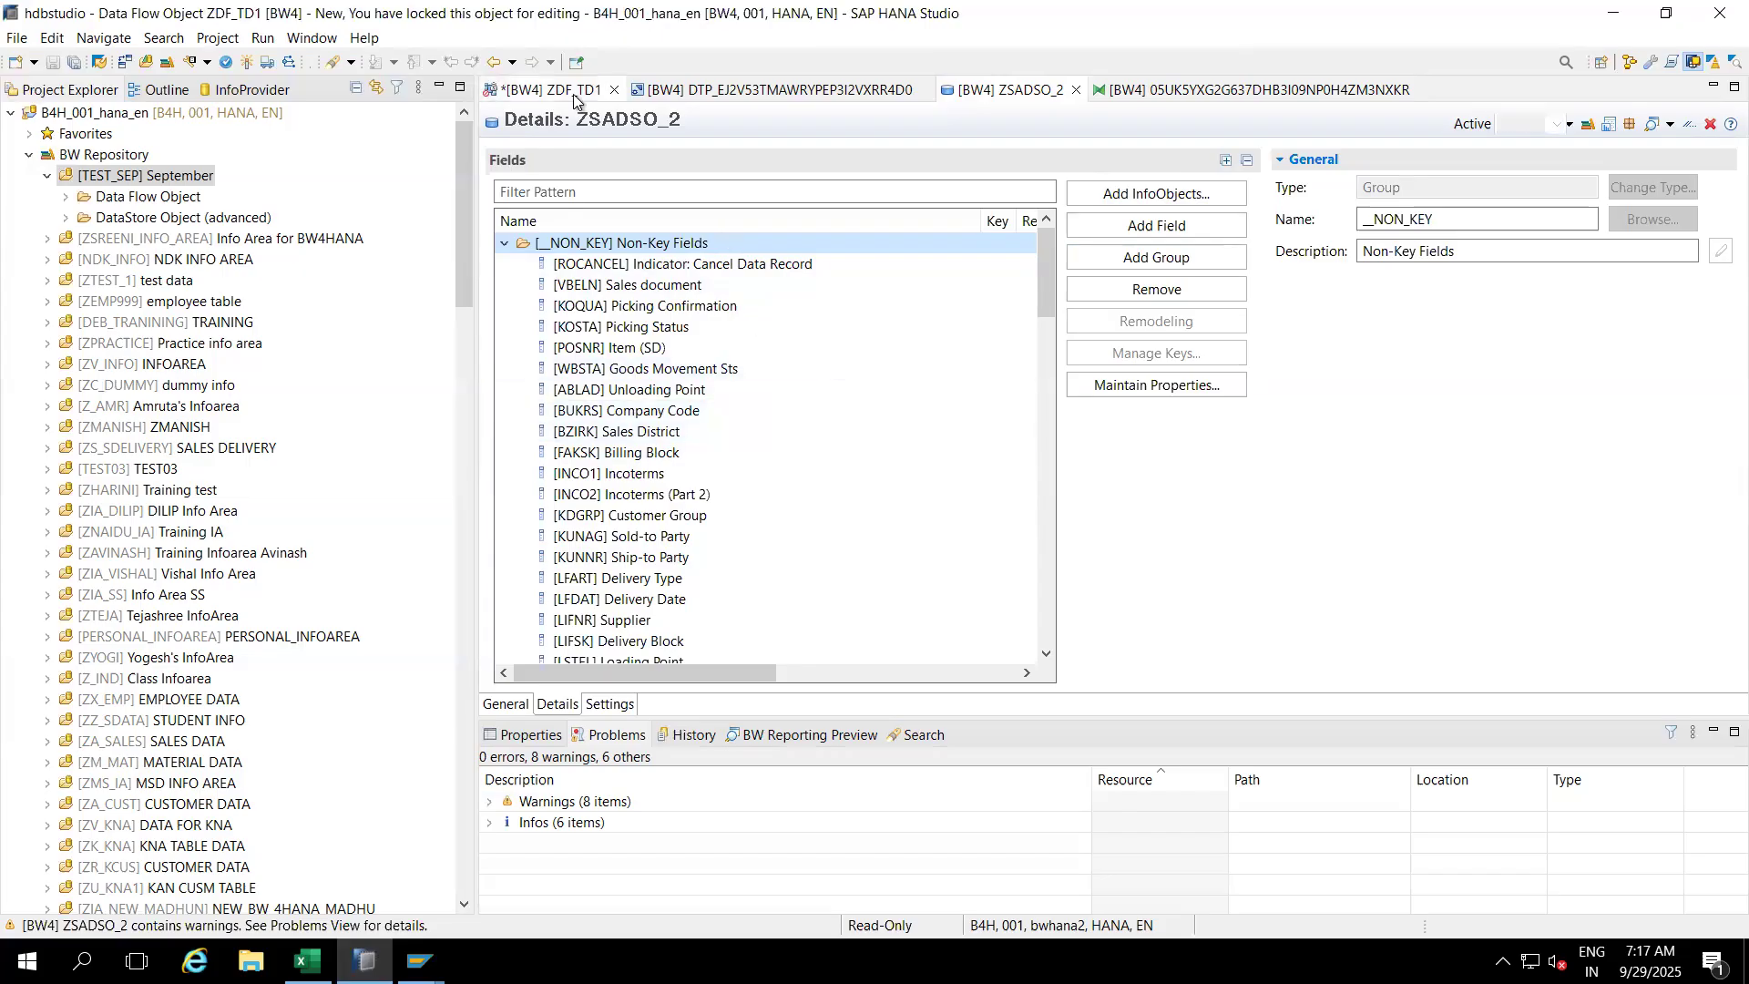
mouse_move(761, 356)
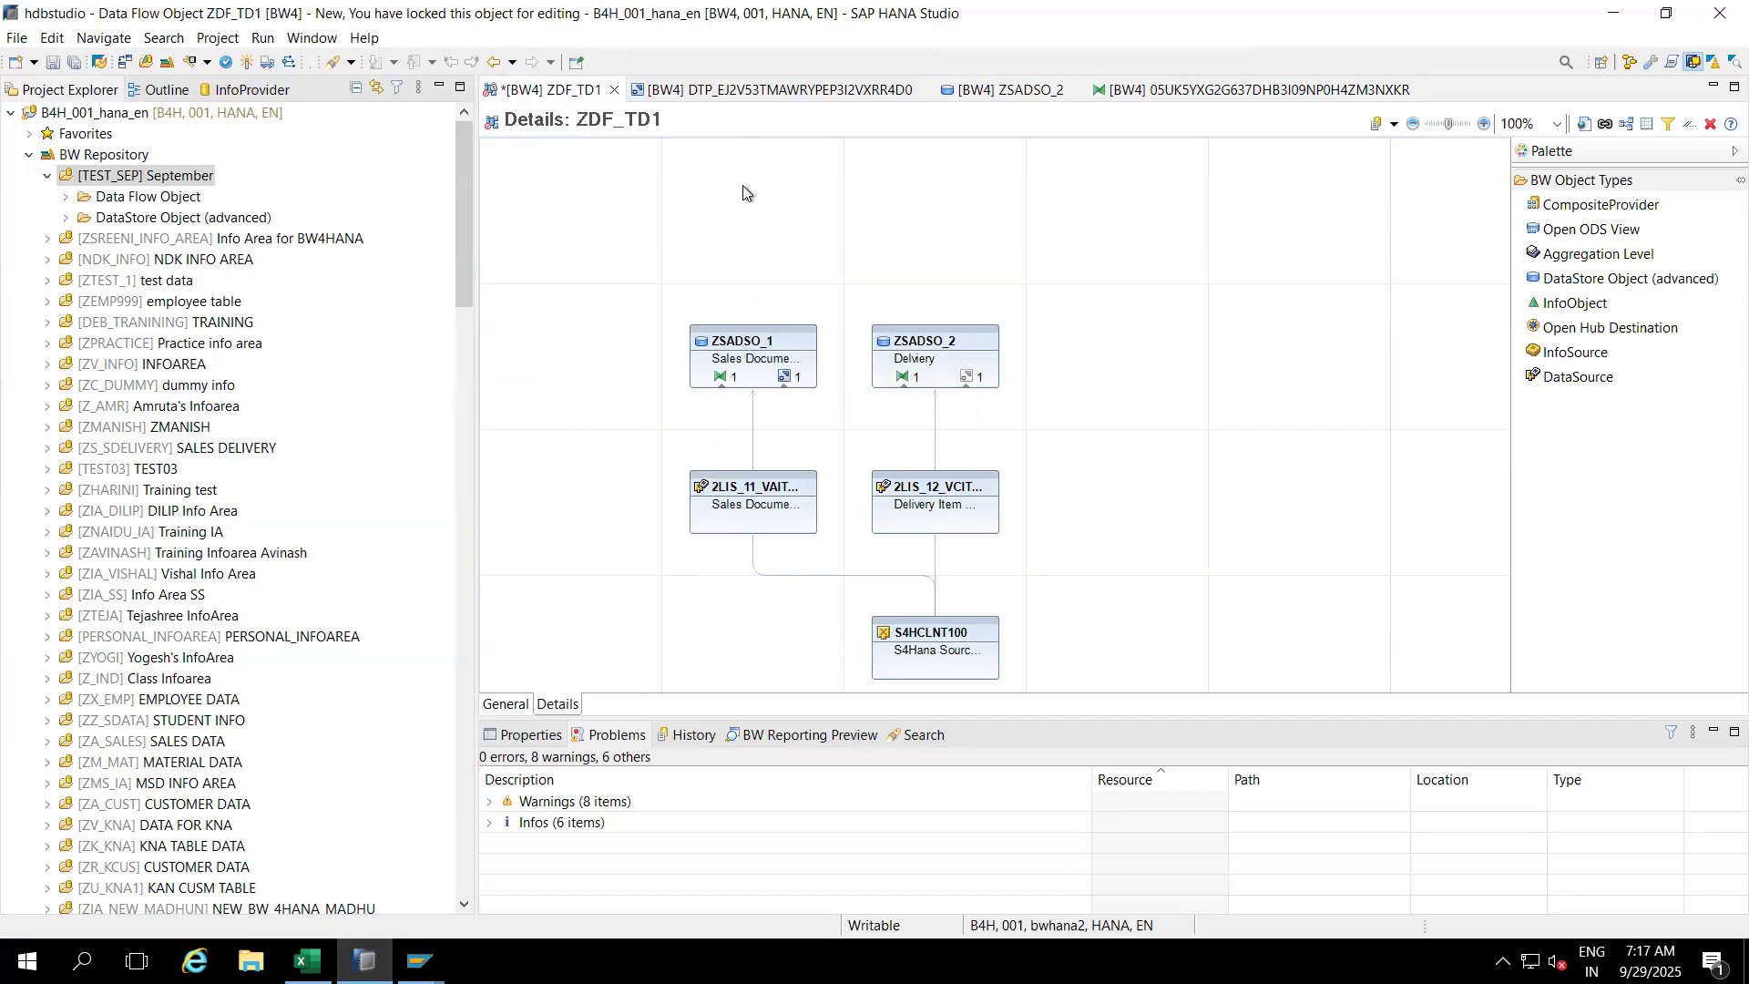
Step: Switch to the Excel notes and enter S/4HANA in cell E13, above the Staging ADSO row
click(307, 961)
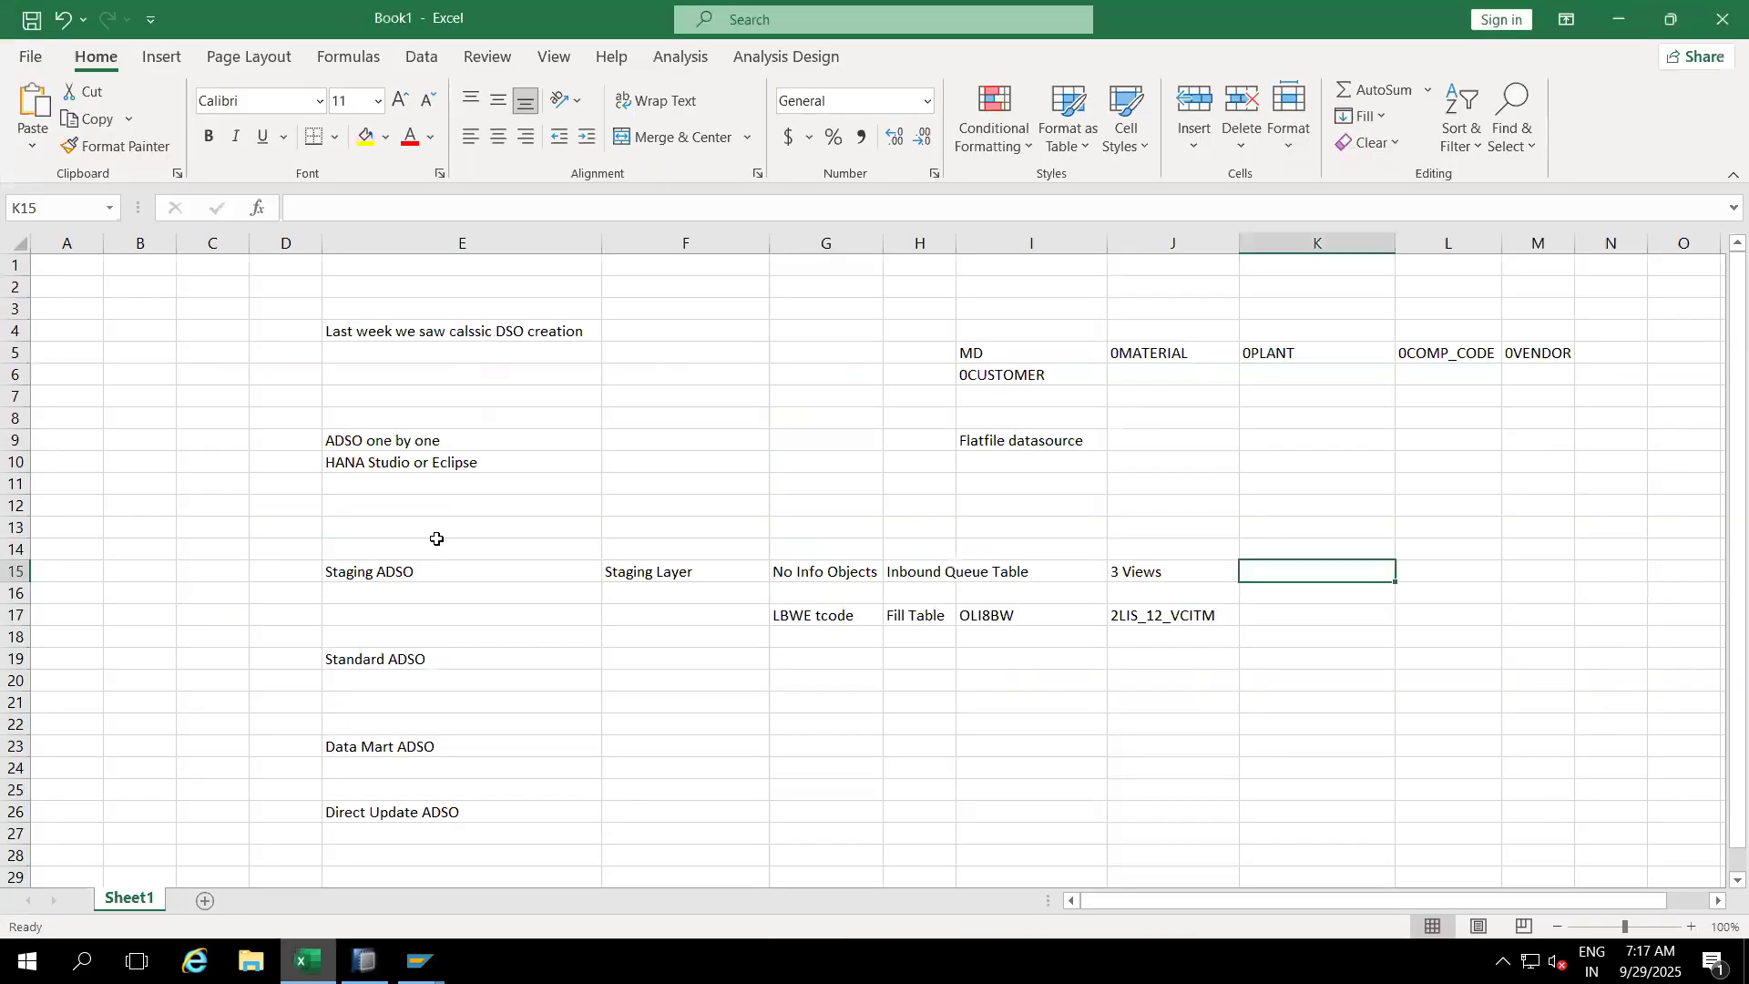
click(376, 570)
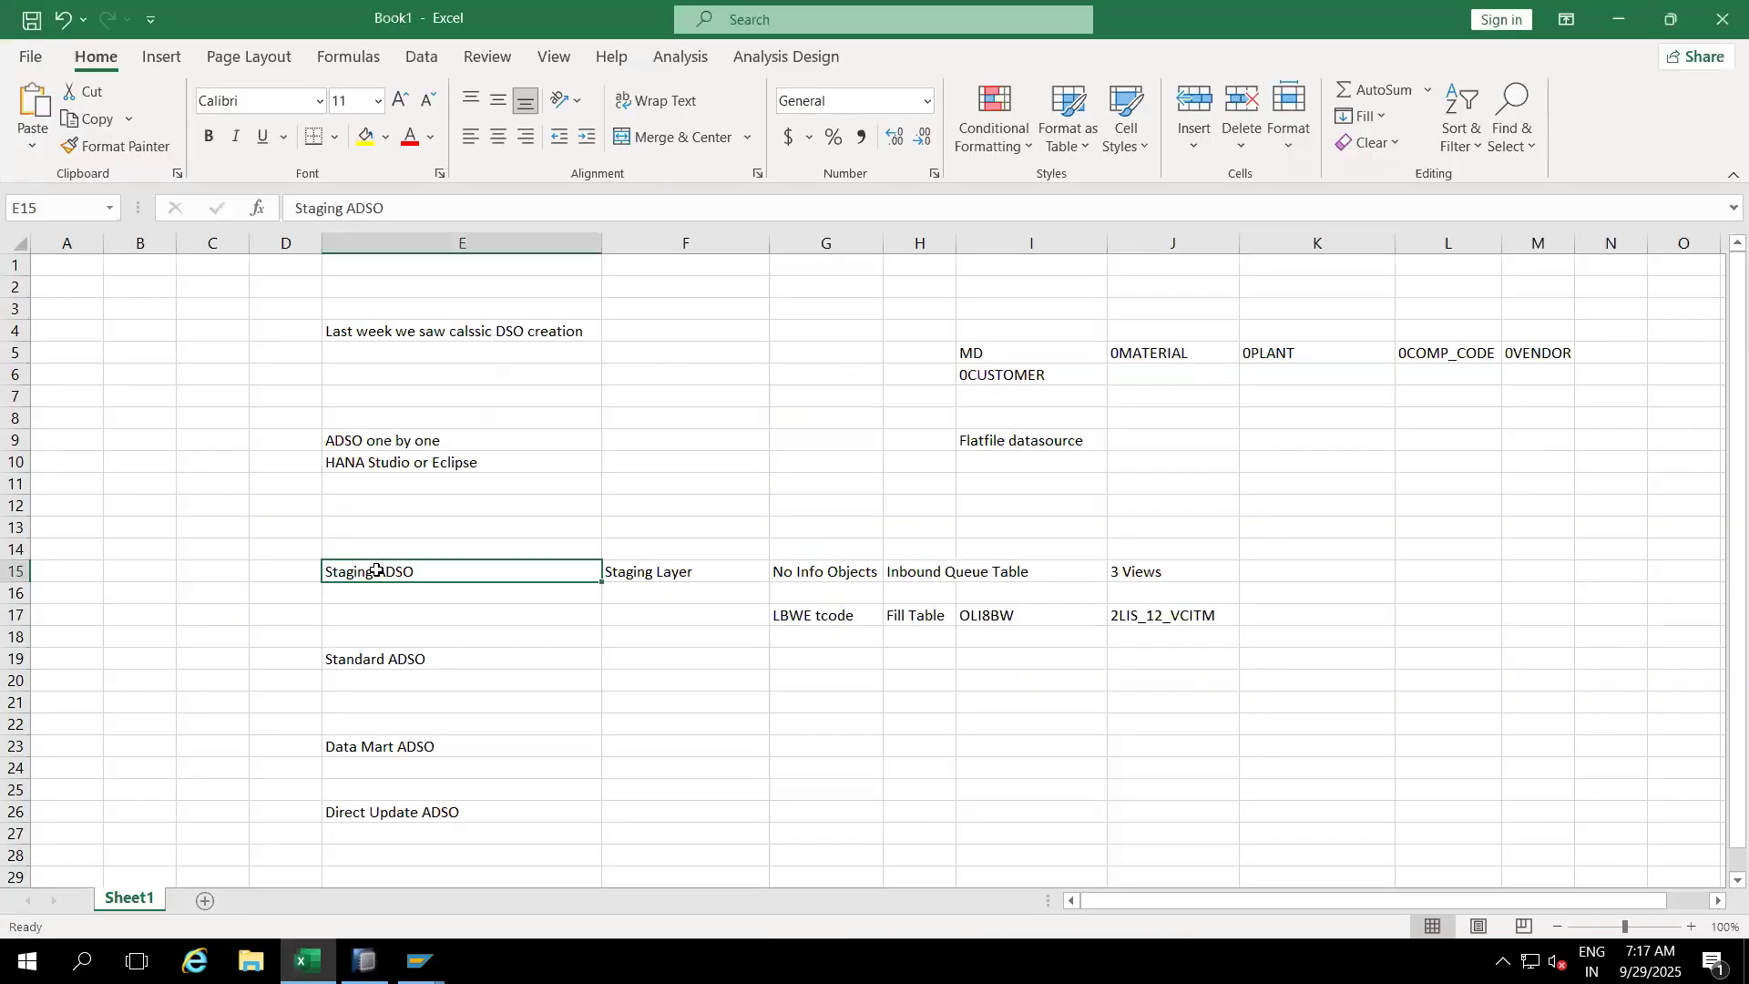
click(365, 527)
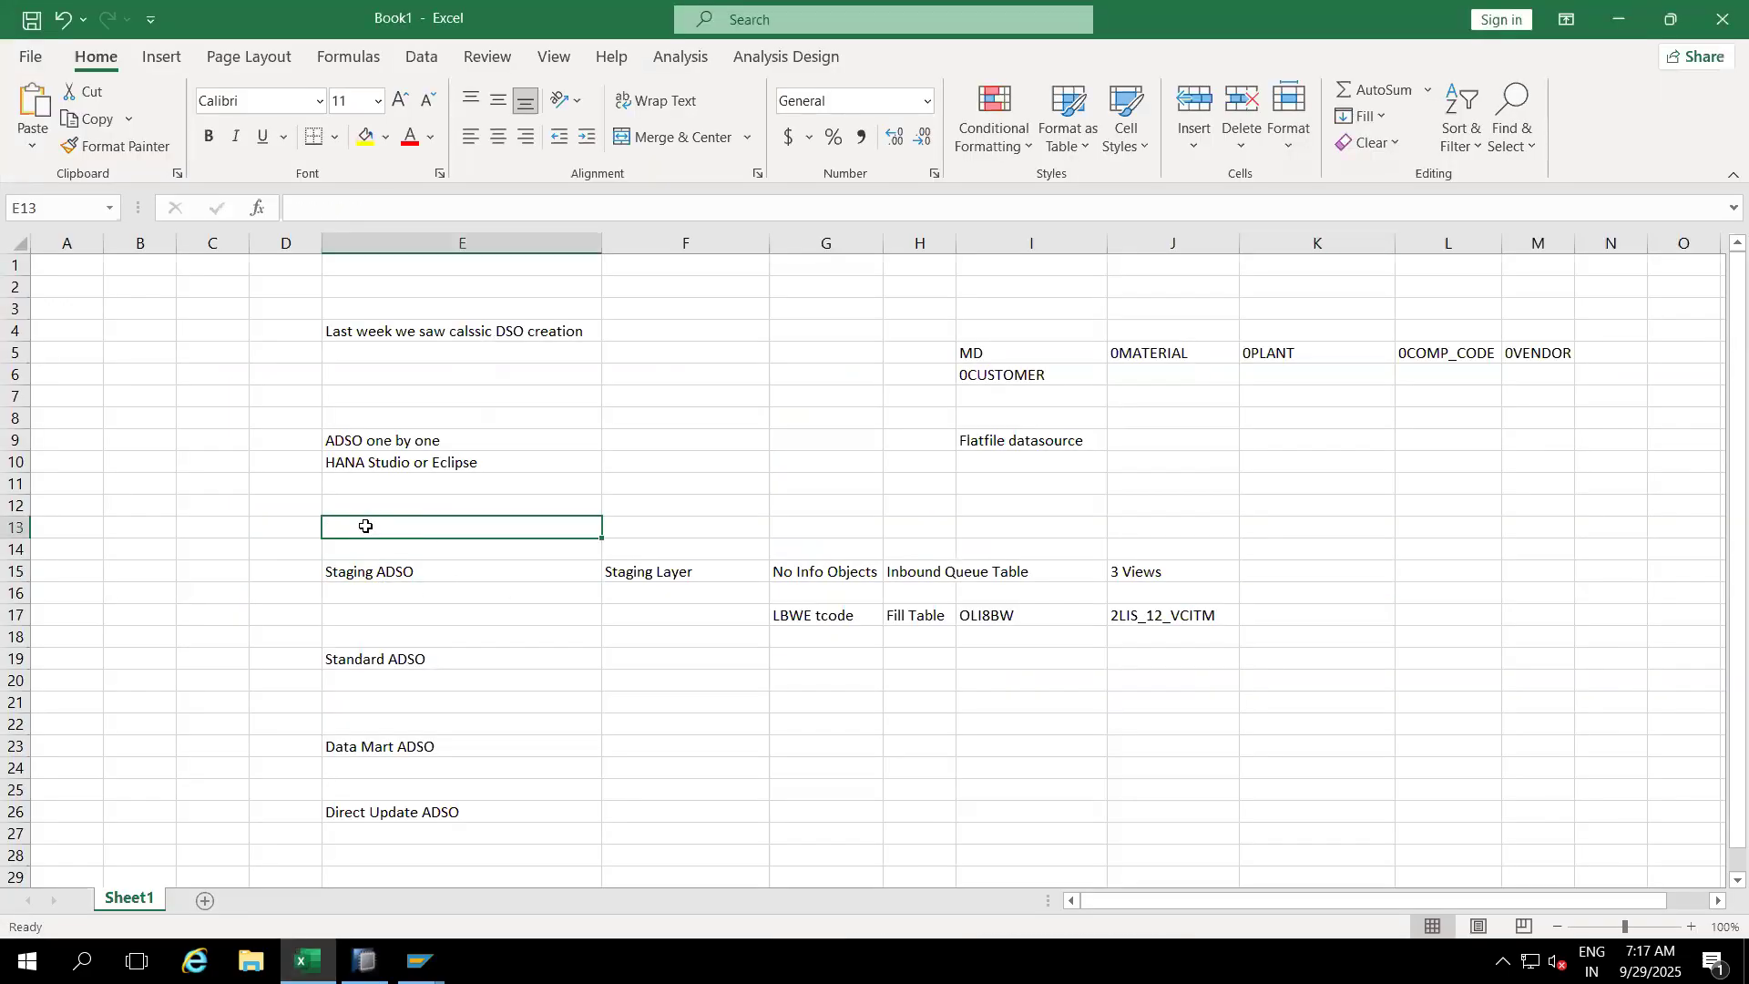
text(S/4HANA)
click(256, 536)
click(373, 524)
click(381, 581)
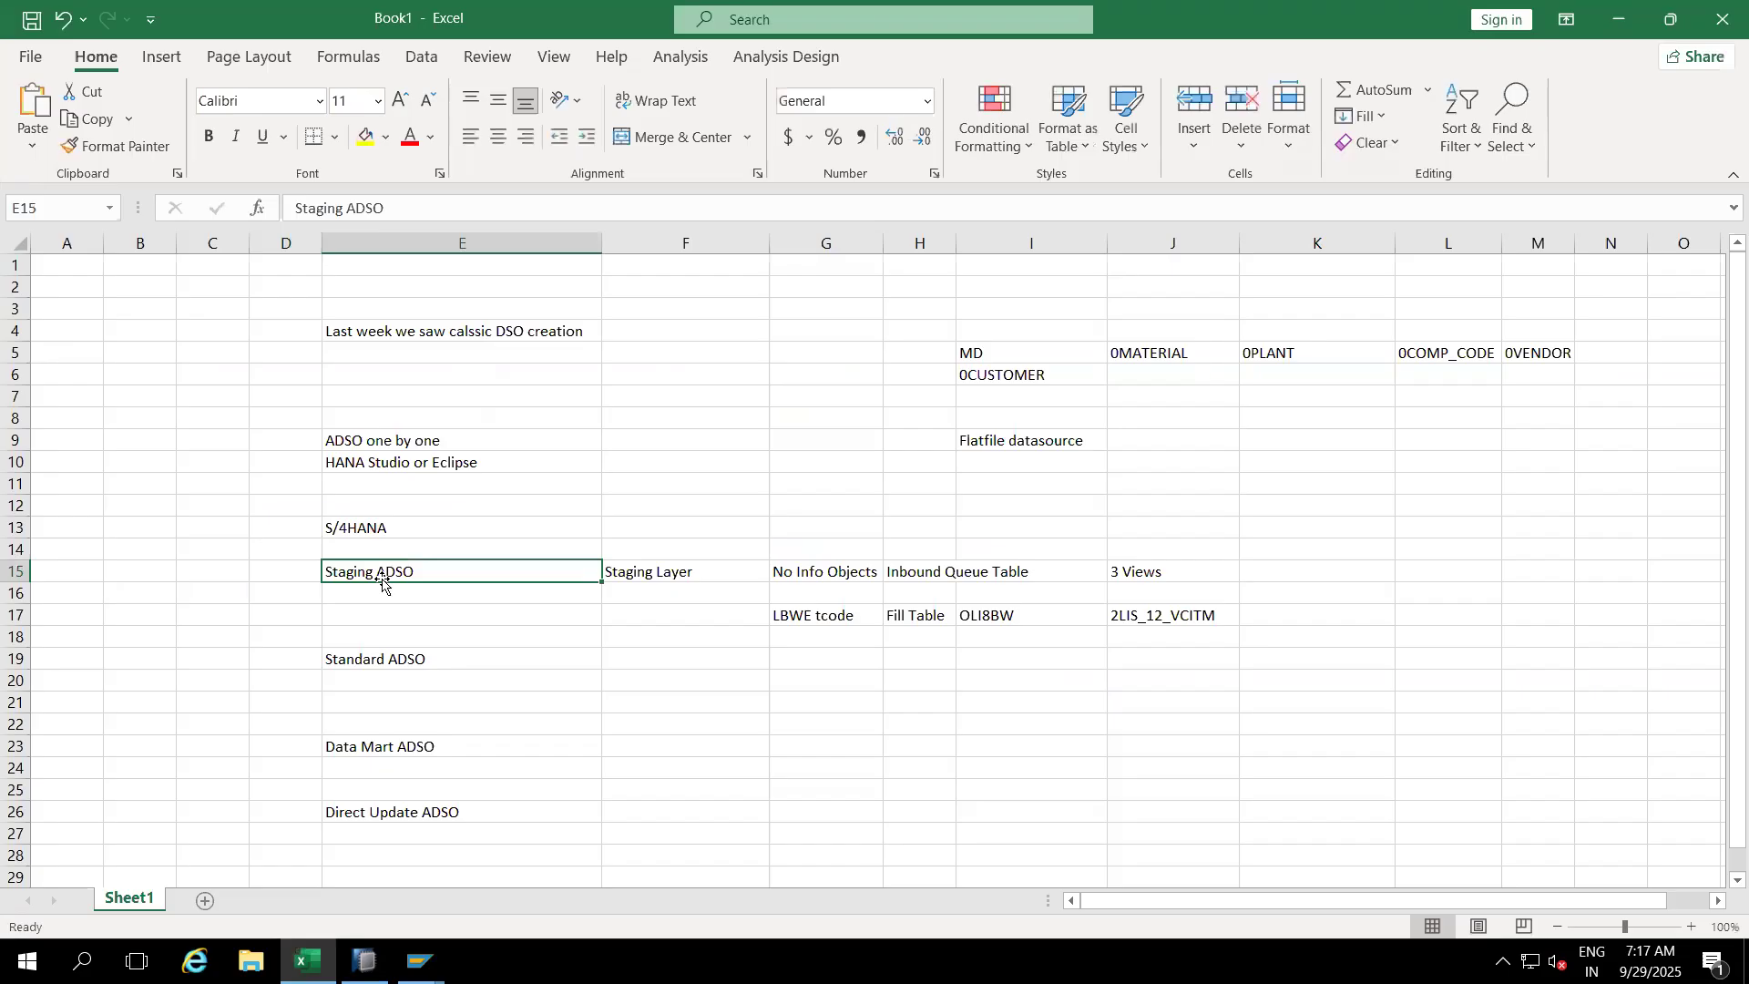
Step: Narrow column E of the ADSO notes slightly
click(372, 532)
click(373, 569)
click(395, 666)
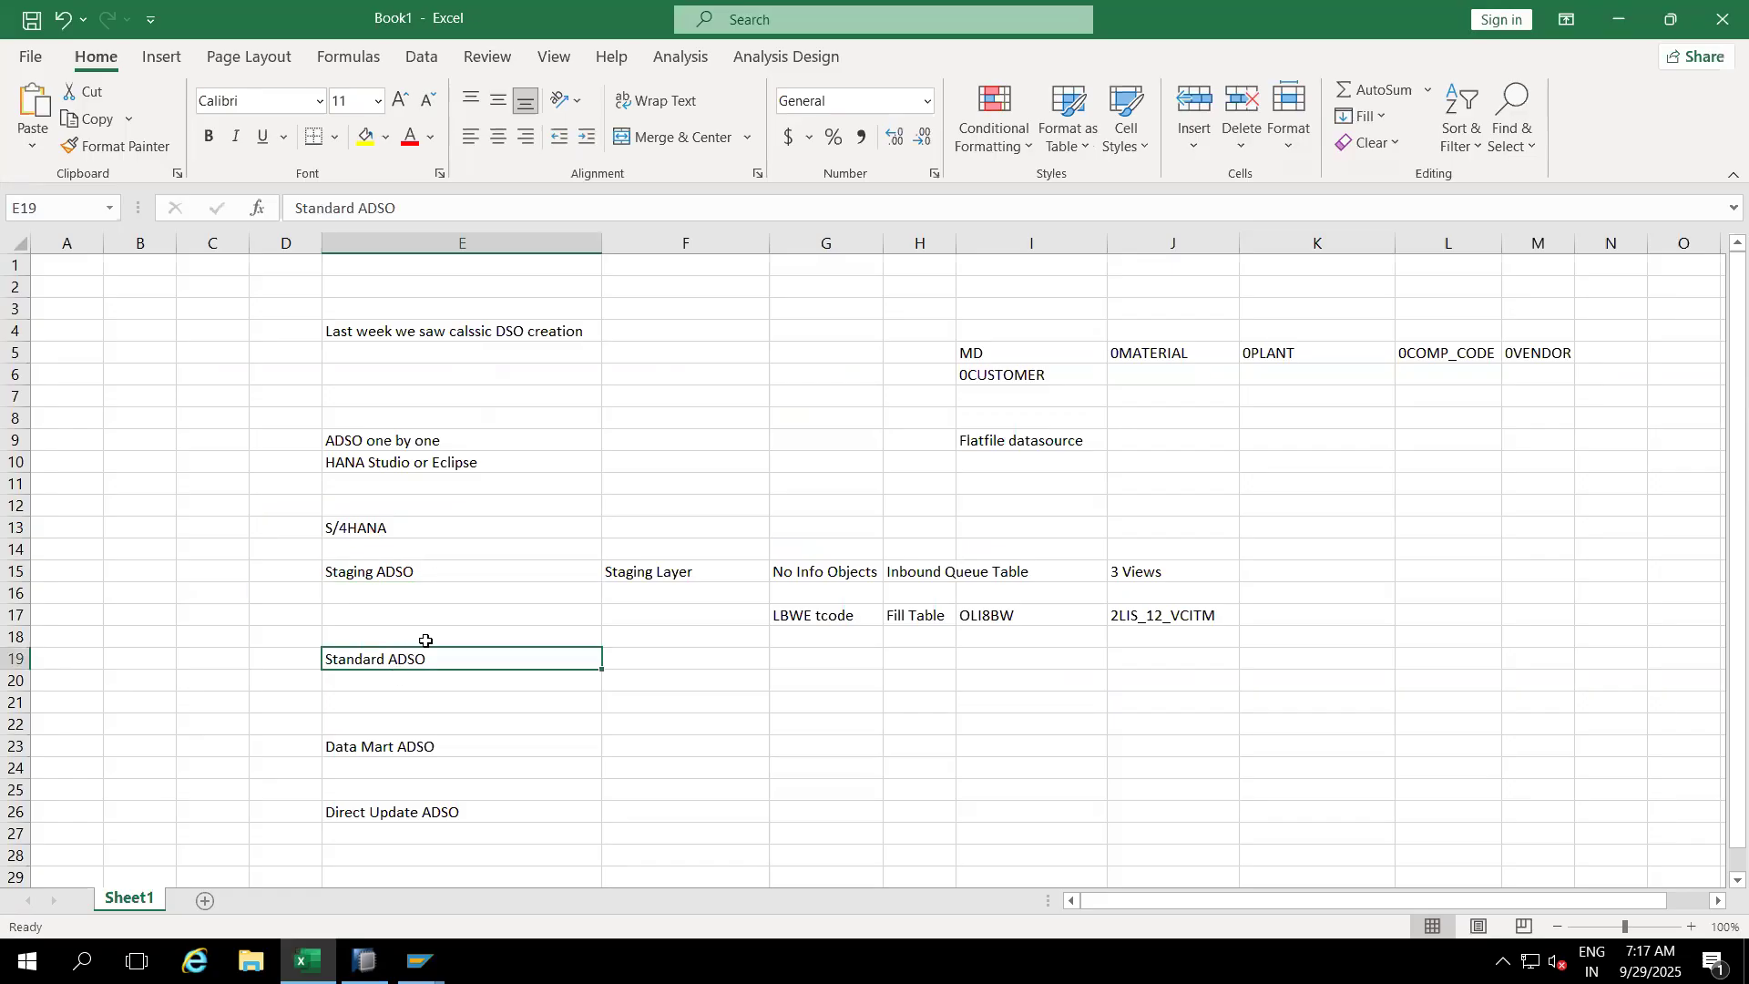
click(421, 538)
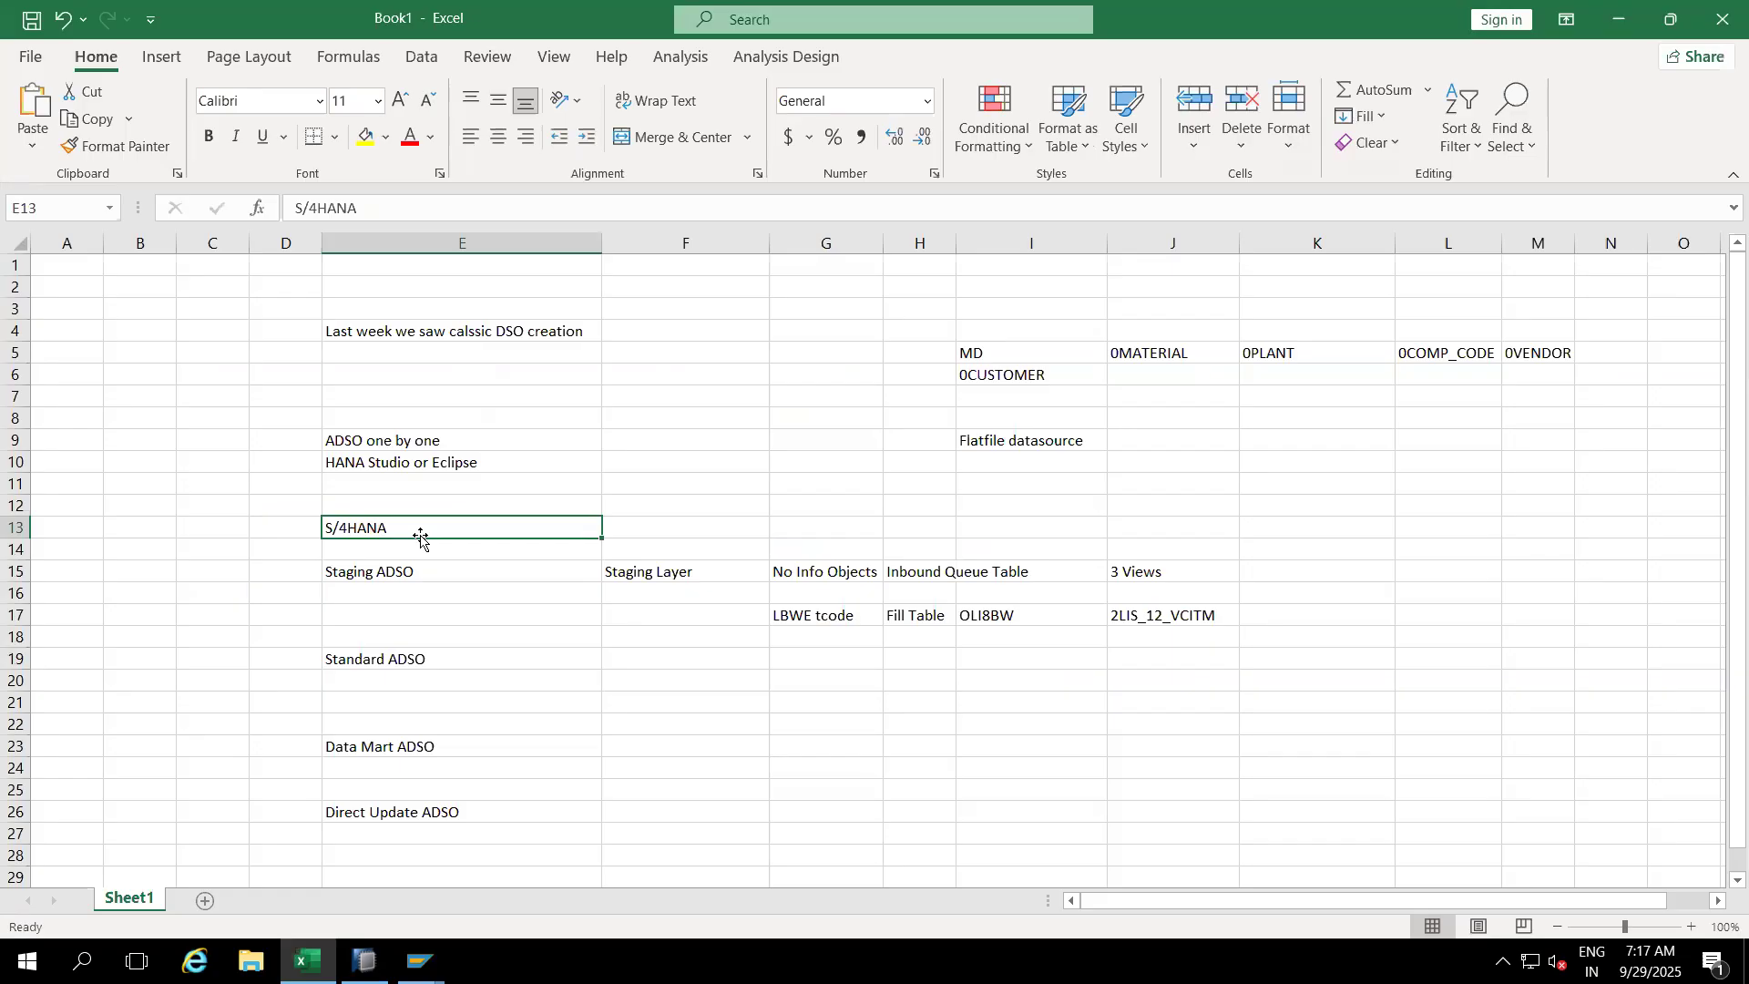
drag(606, 244, 571, 243)
click(682, 453)
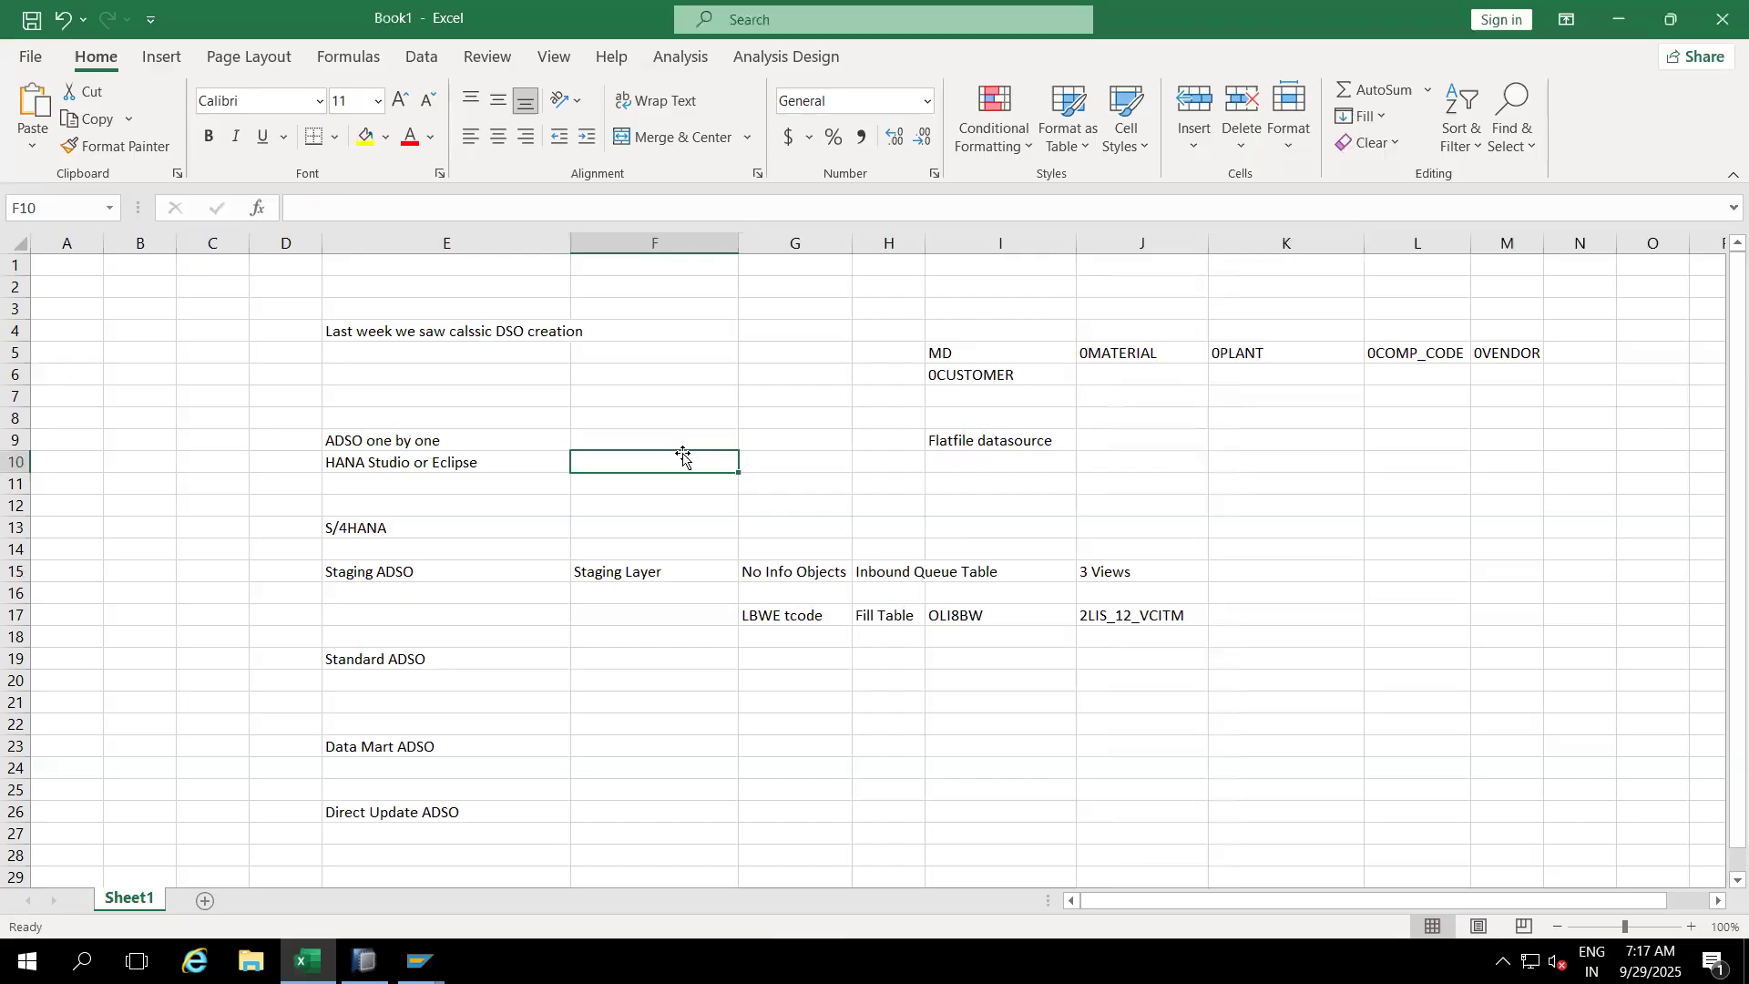
Step: Review the S/4HANA, Staging ADSO and Staging Layer entries in the notes
click(396, 529)
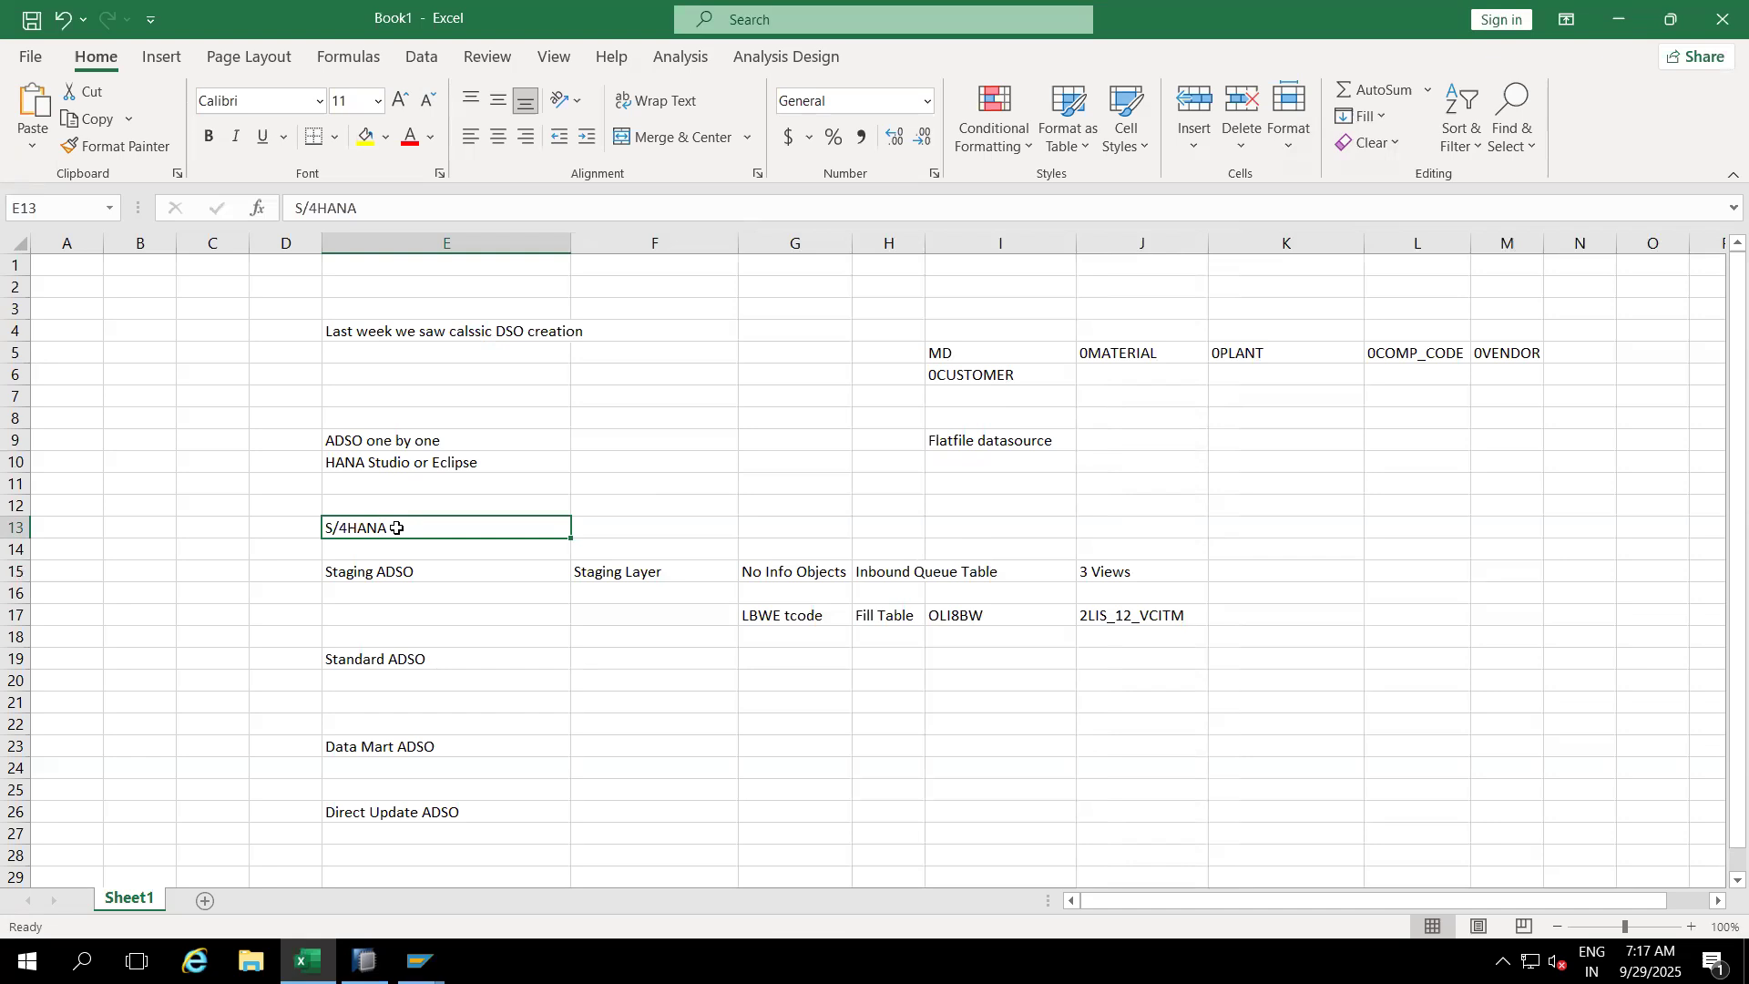
click(612, 571)
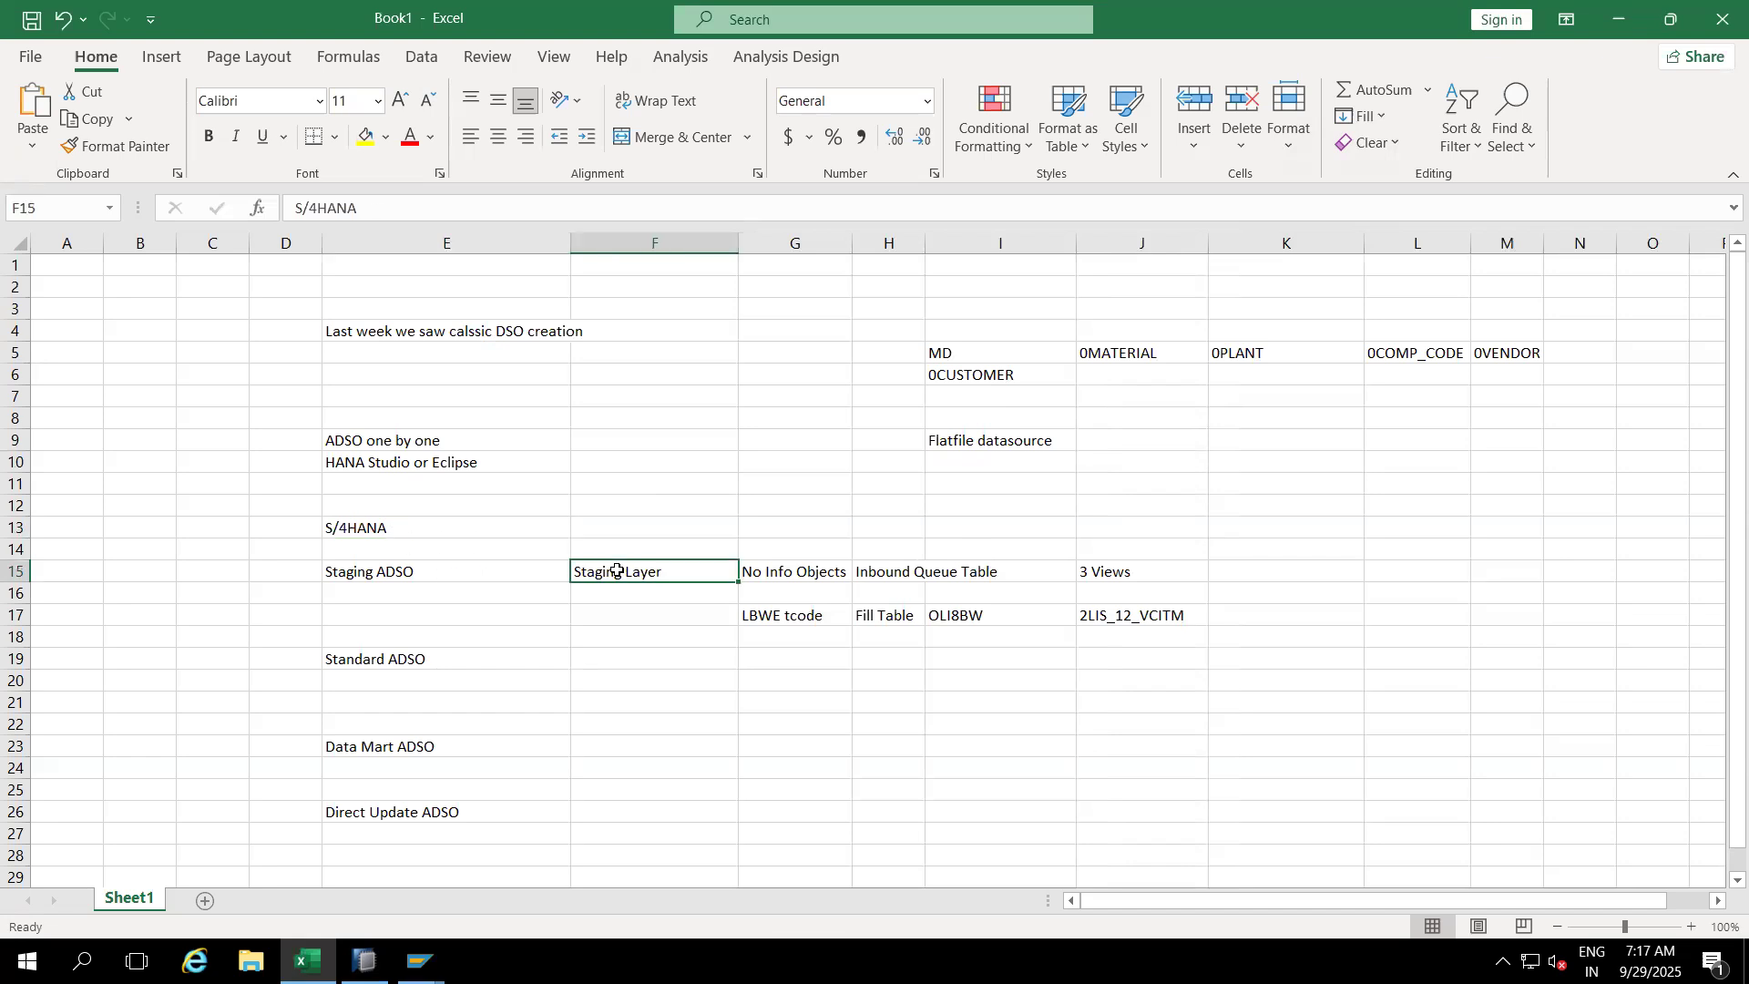
click(438, 575)
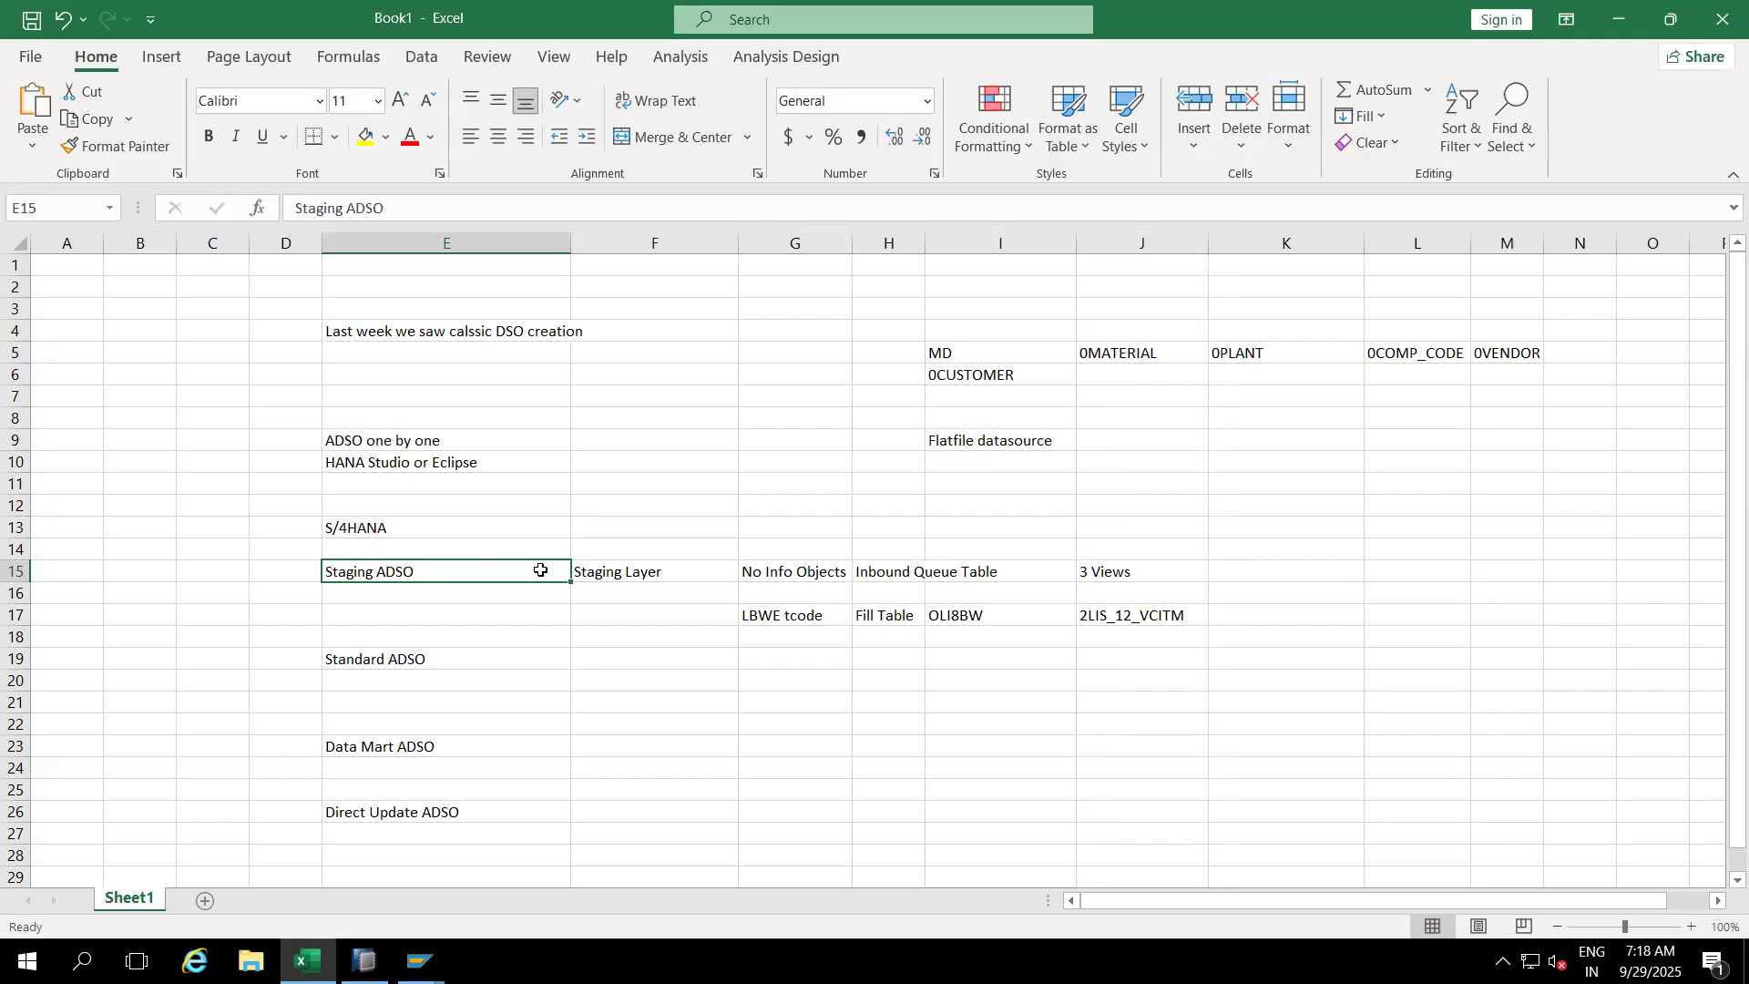
click(611, 571)
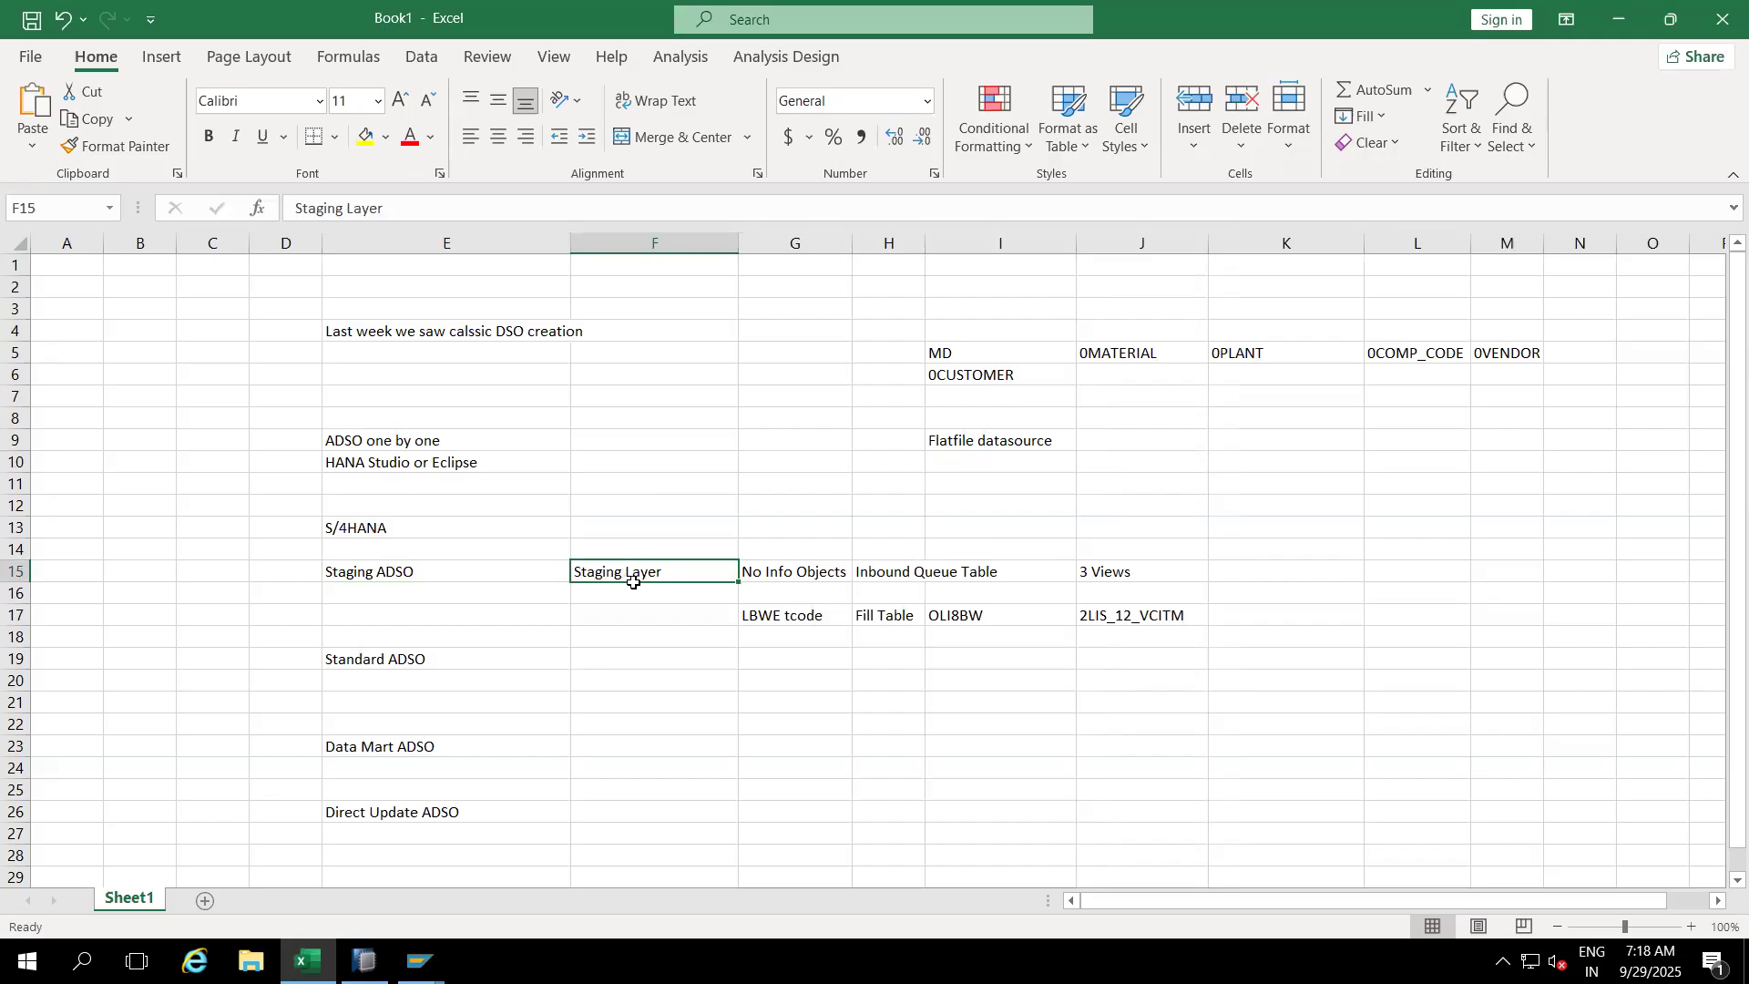
click(463, 572)
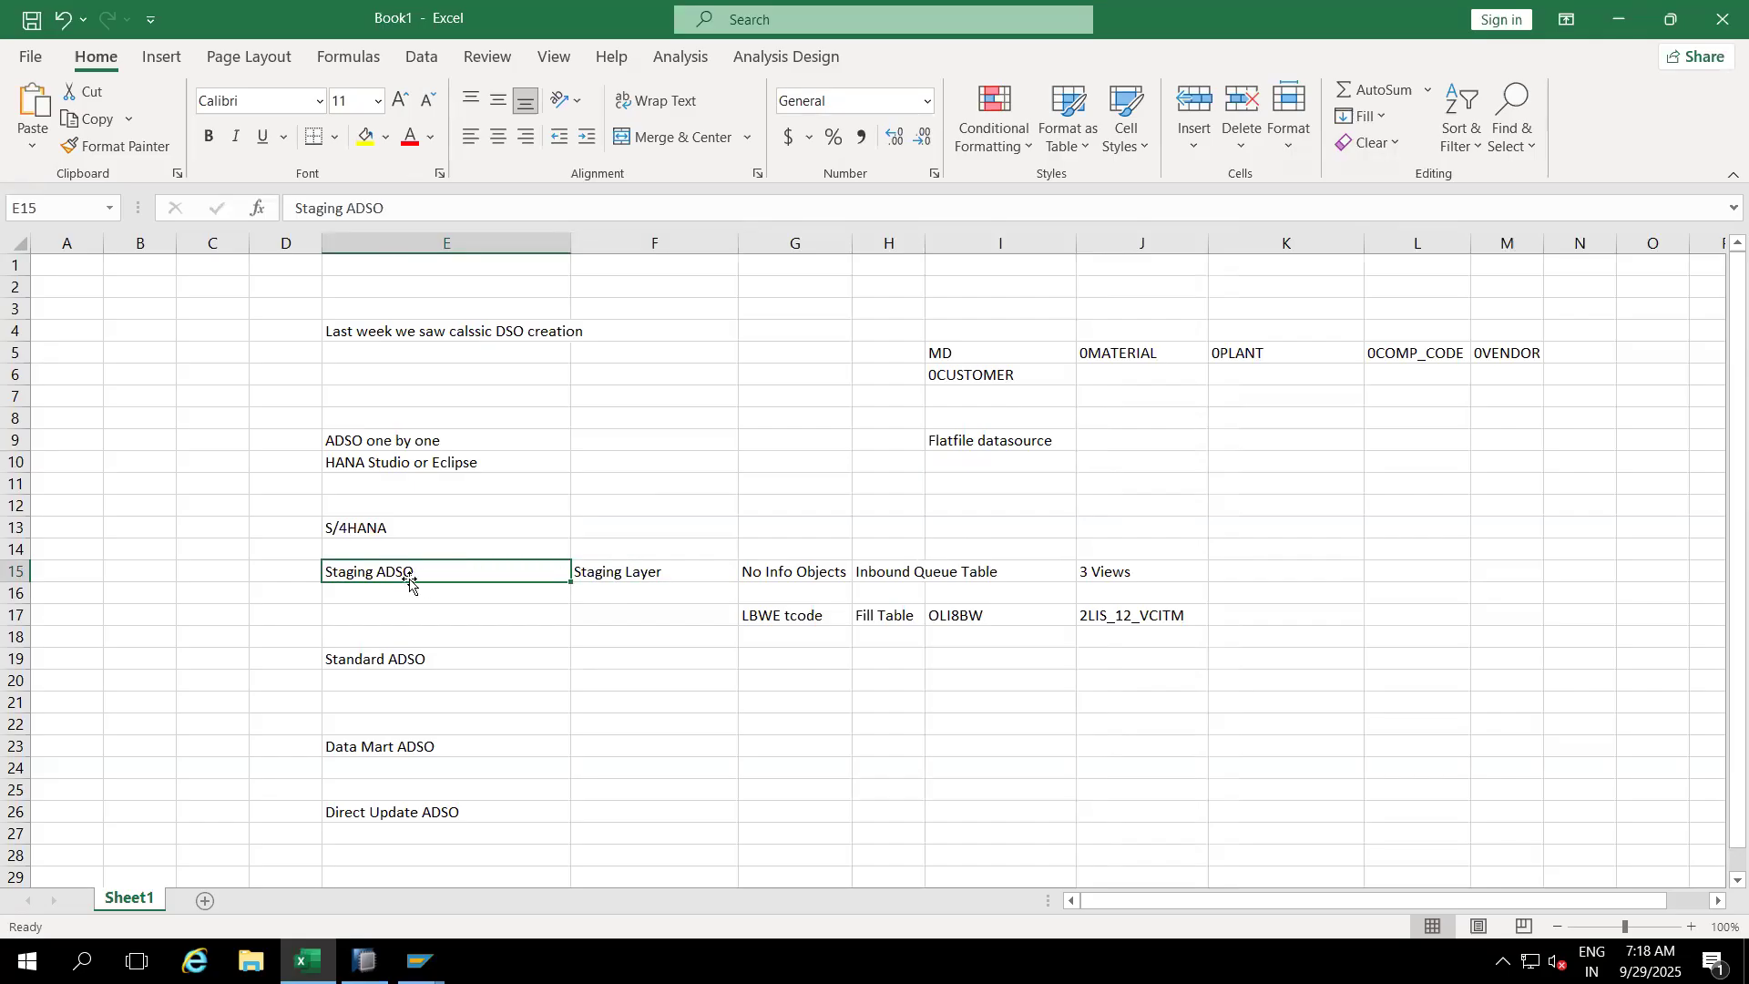
click(655, 567)
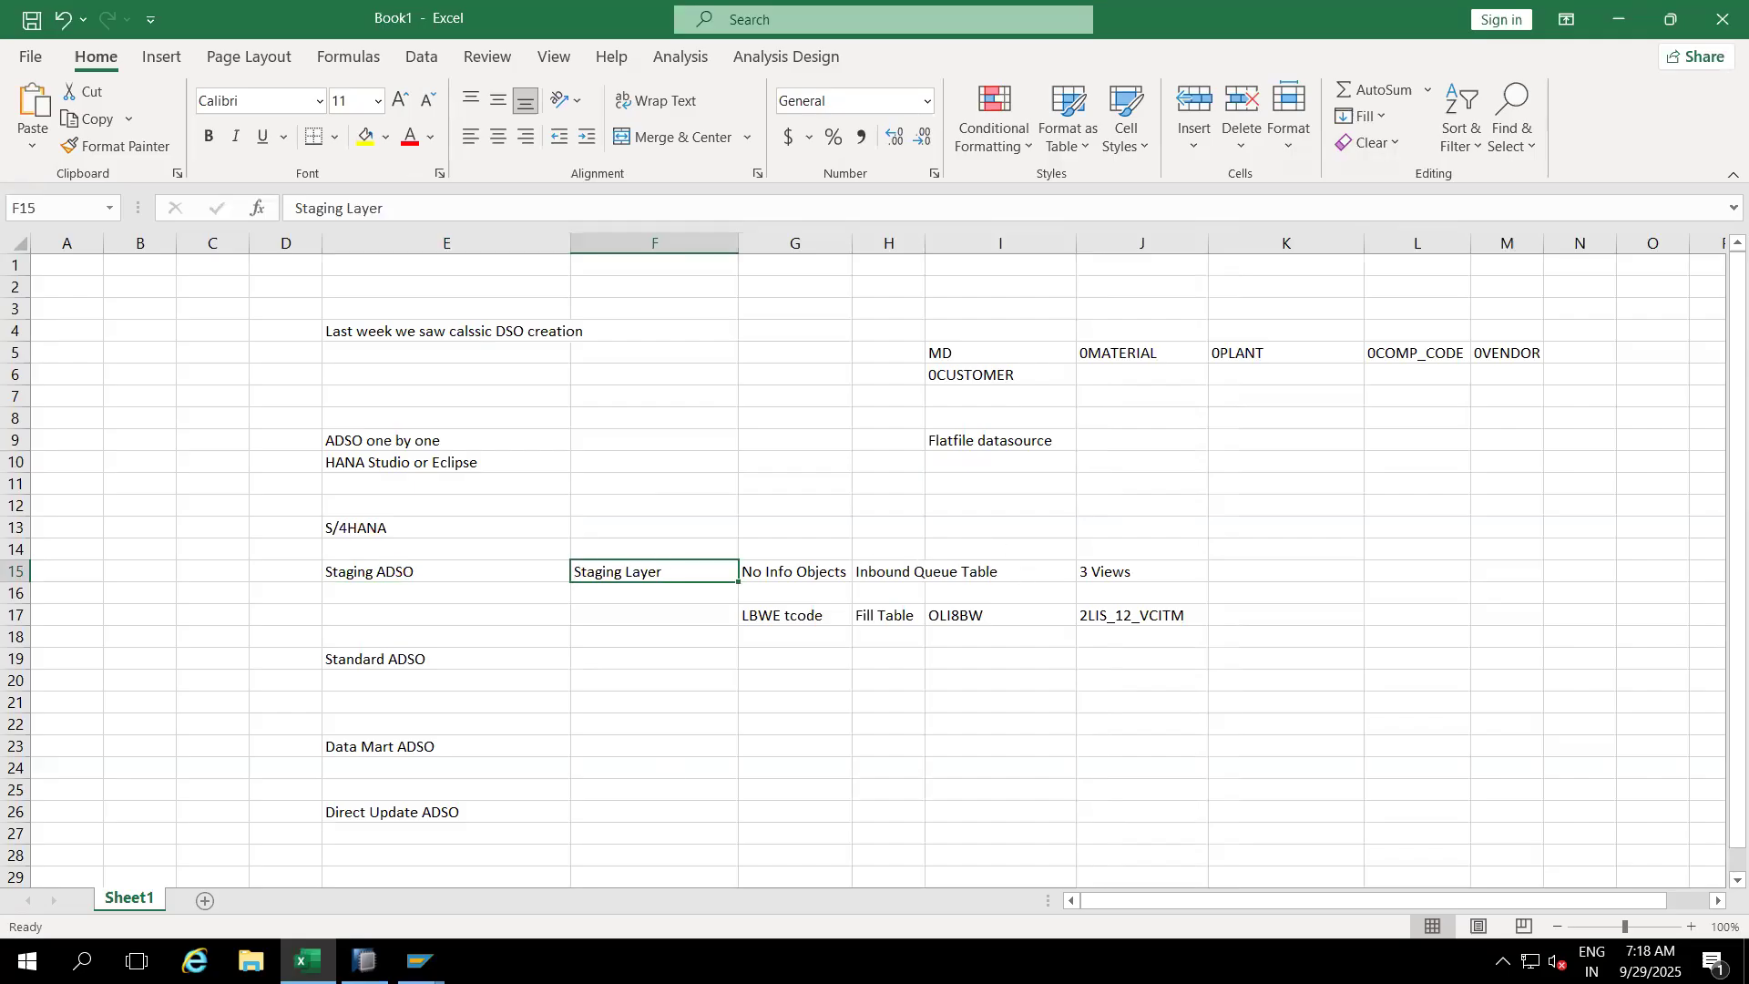
Step: Switch to SAP HANA Studio and create a data transfer process from DataSource 2LIS_12_VCITM to ZSADSO_2 in the data flow
click(364, 961)
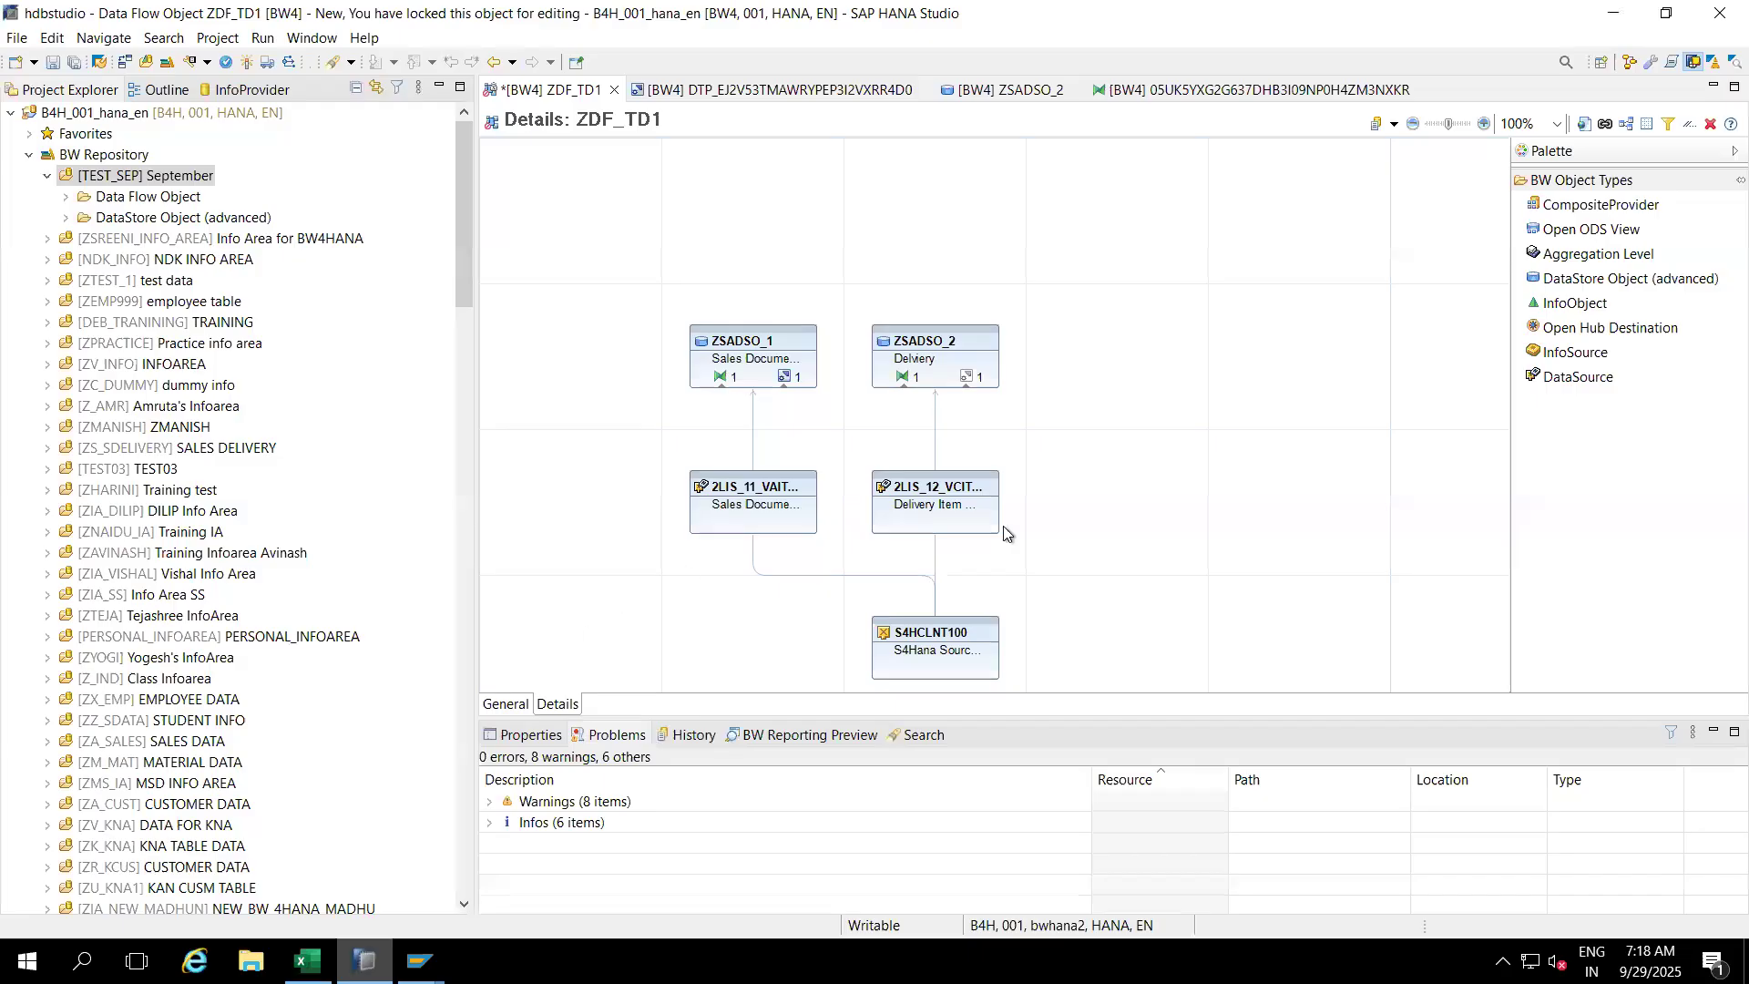
click(967, 378)
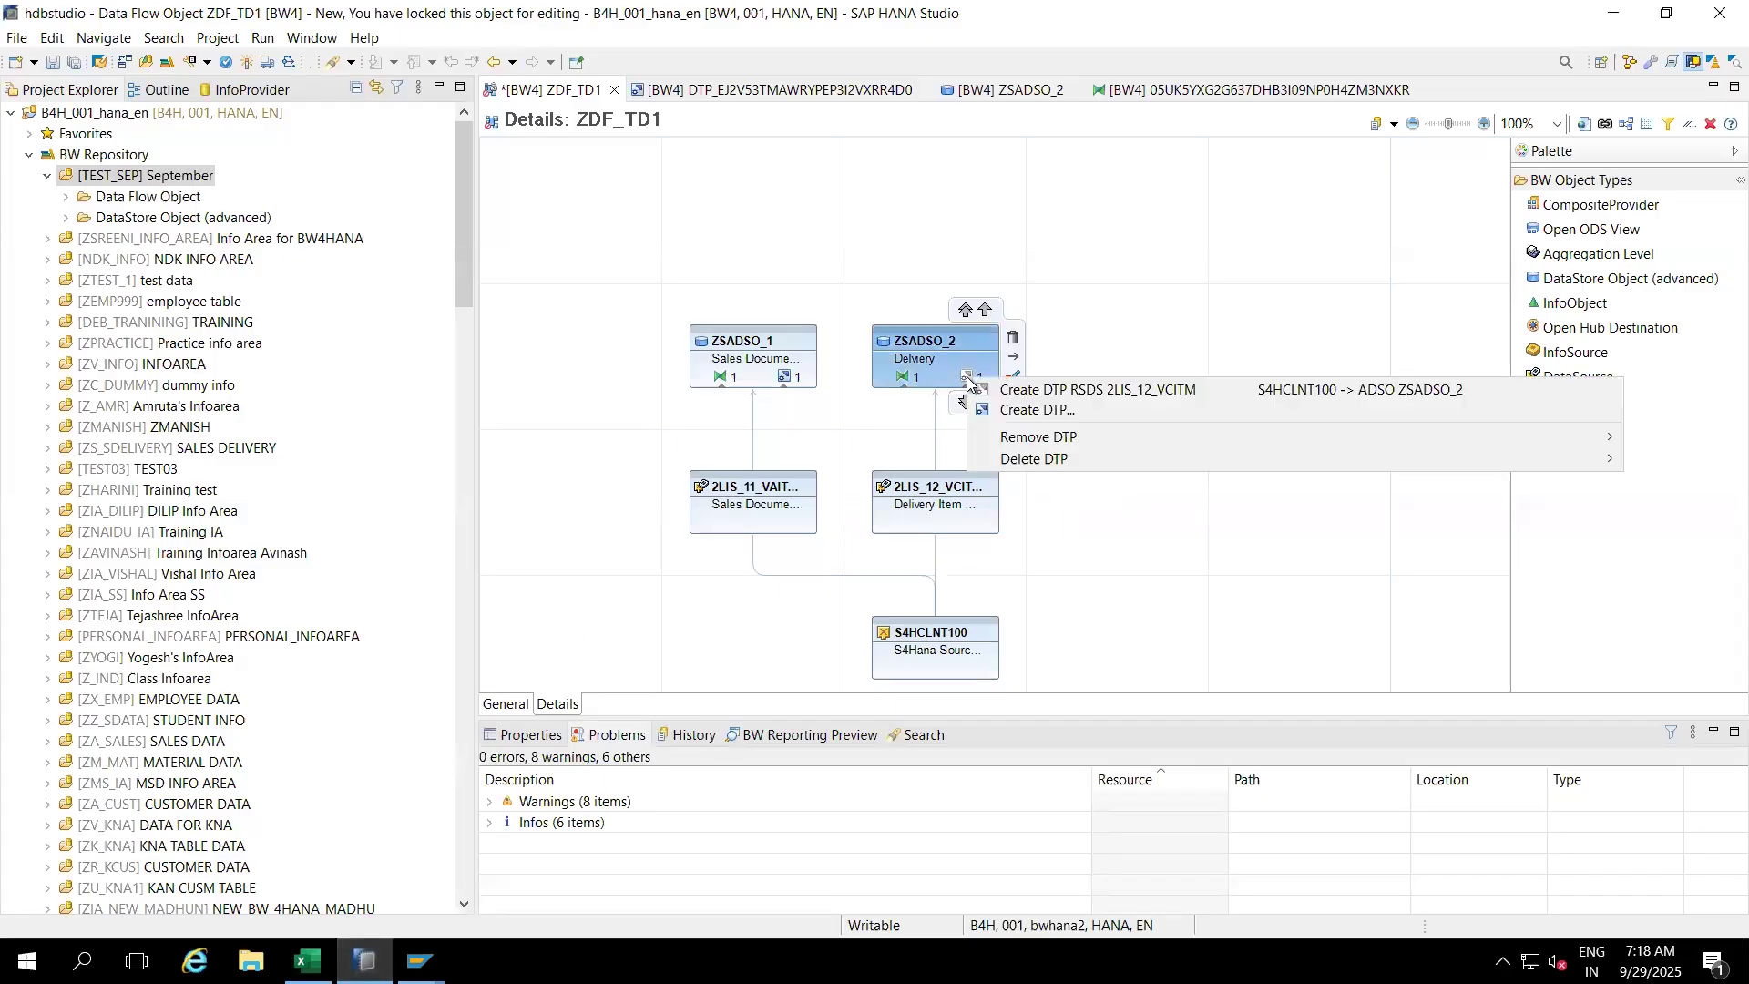
click(1035, 392)
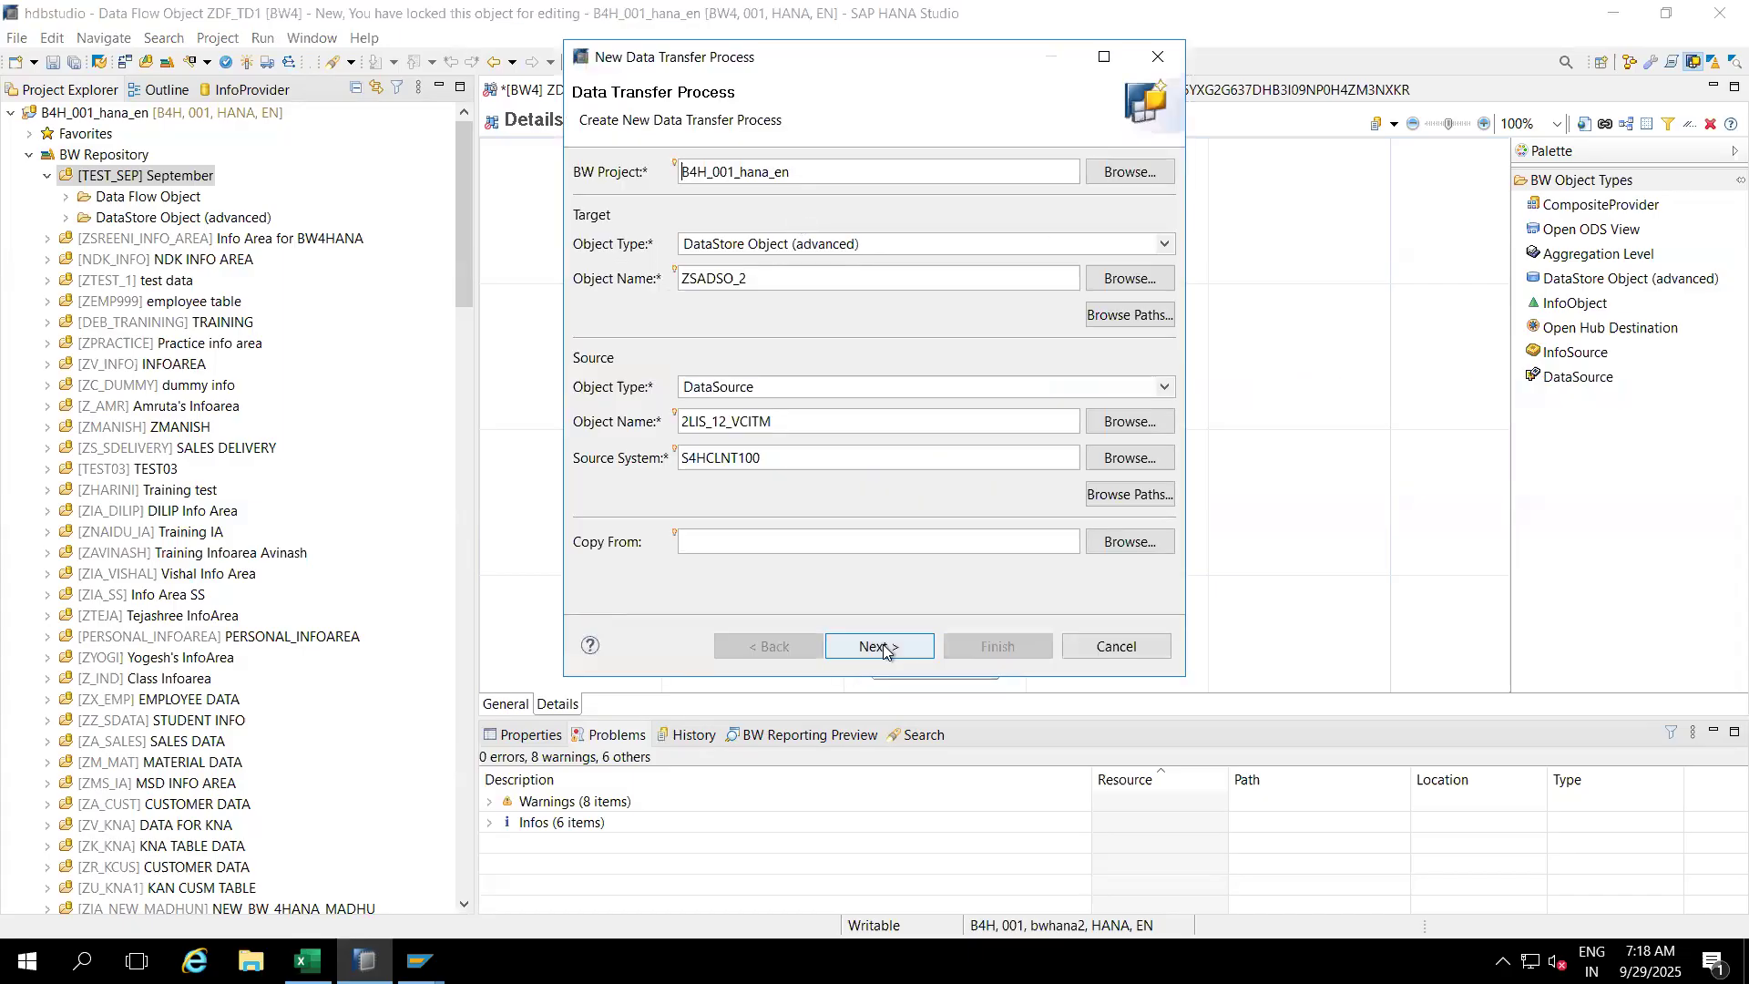
click(880, 647)
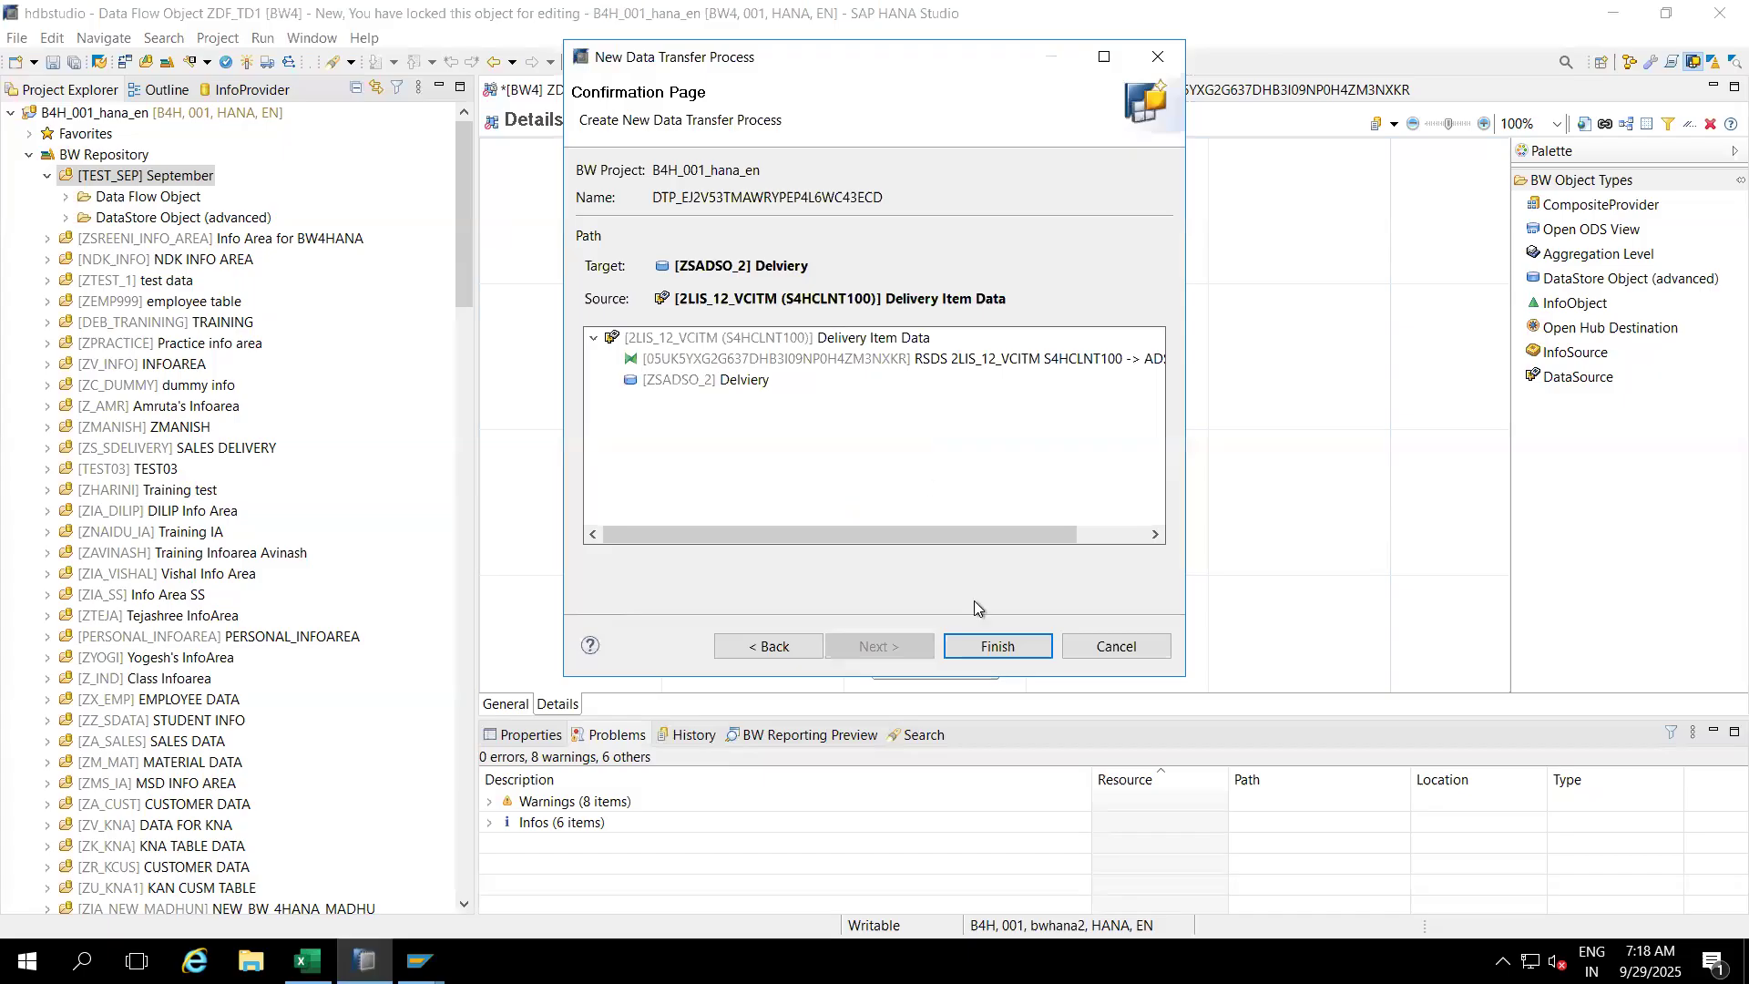
click(994, 647)
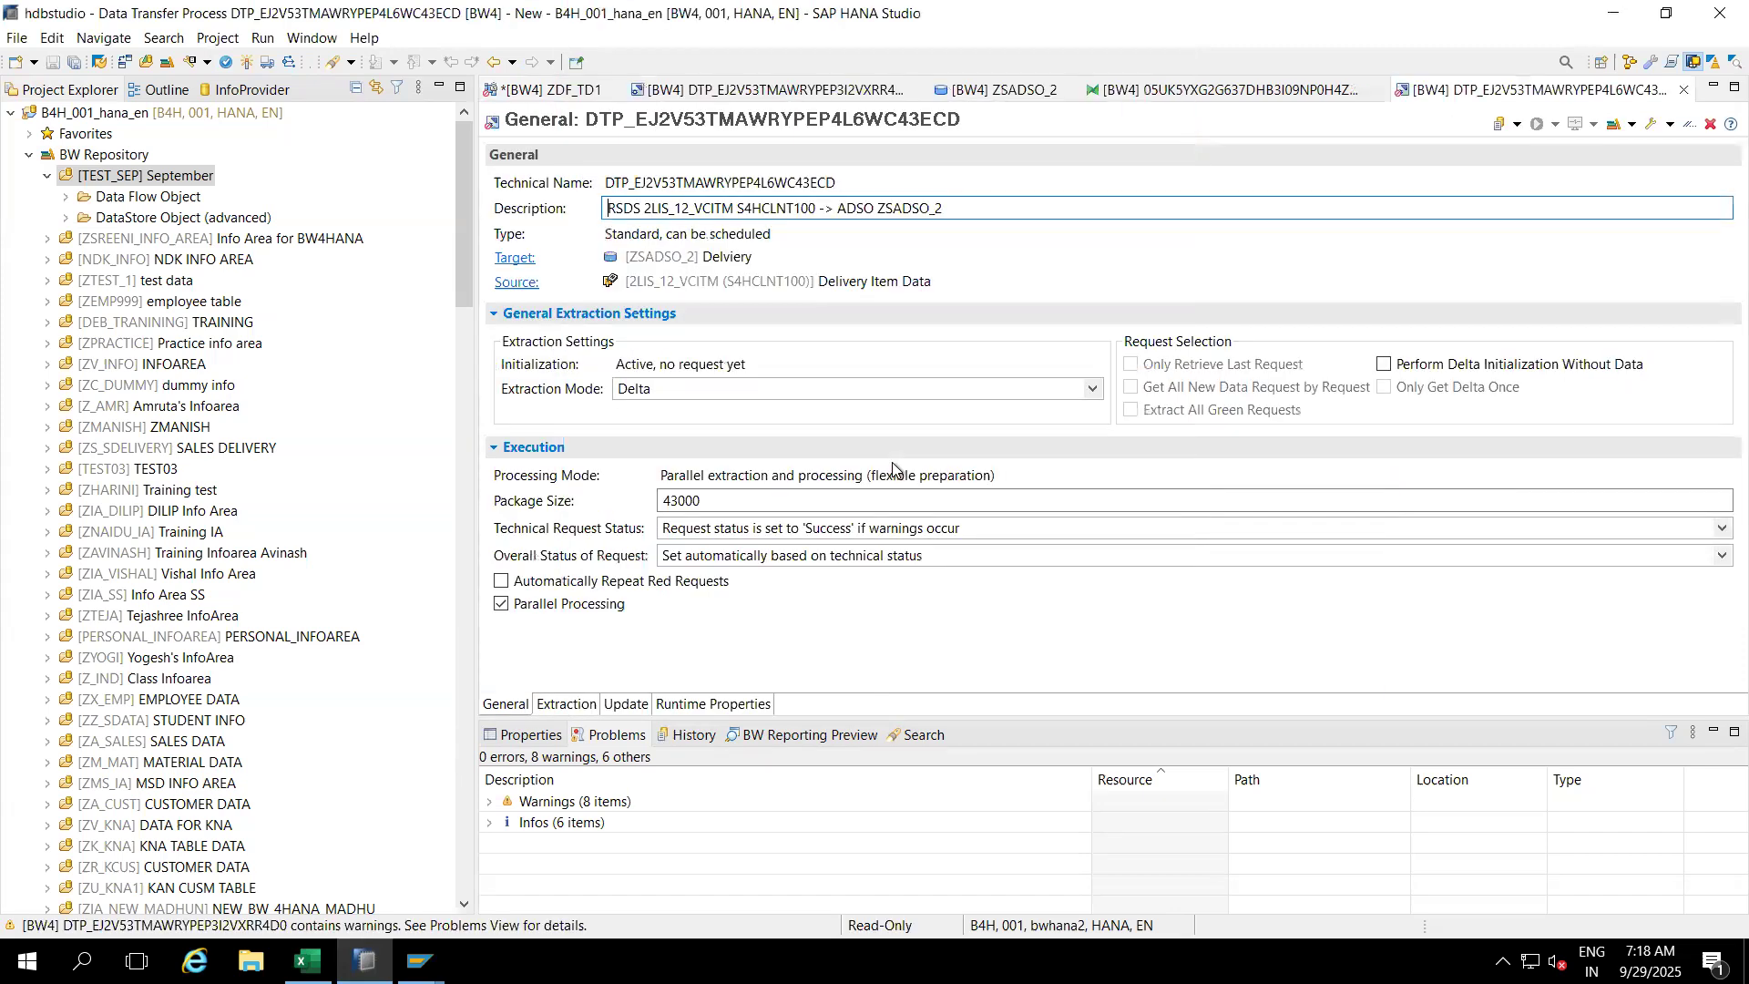
Step: Set the extraction mode of the new data transfer process to Full and activate it
click(829, 387)
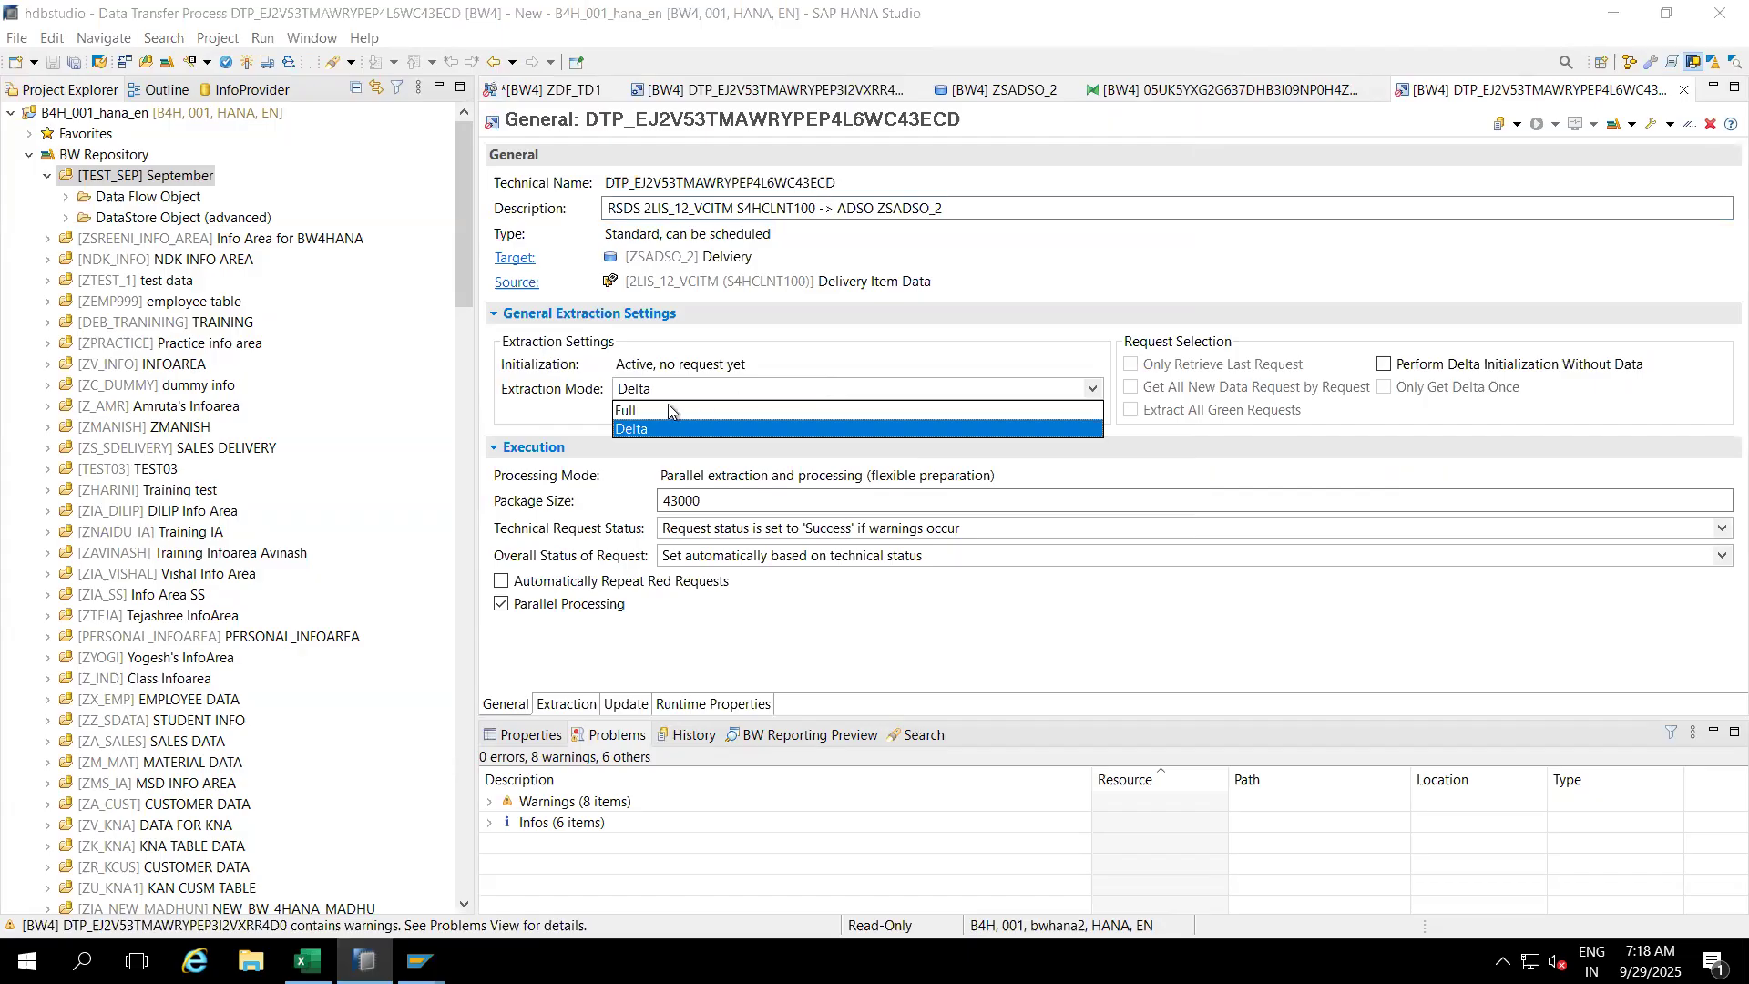
click(626, 412)
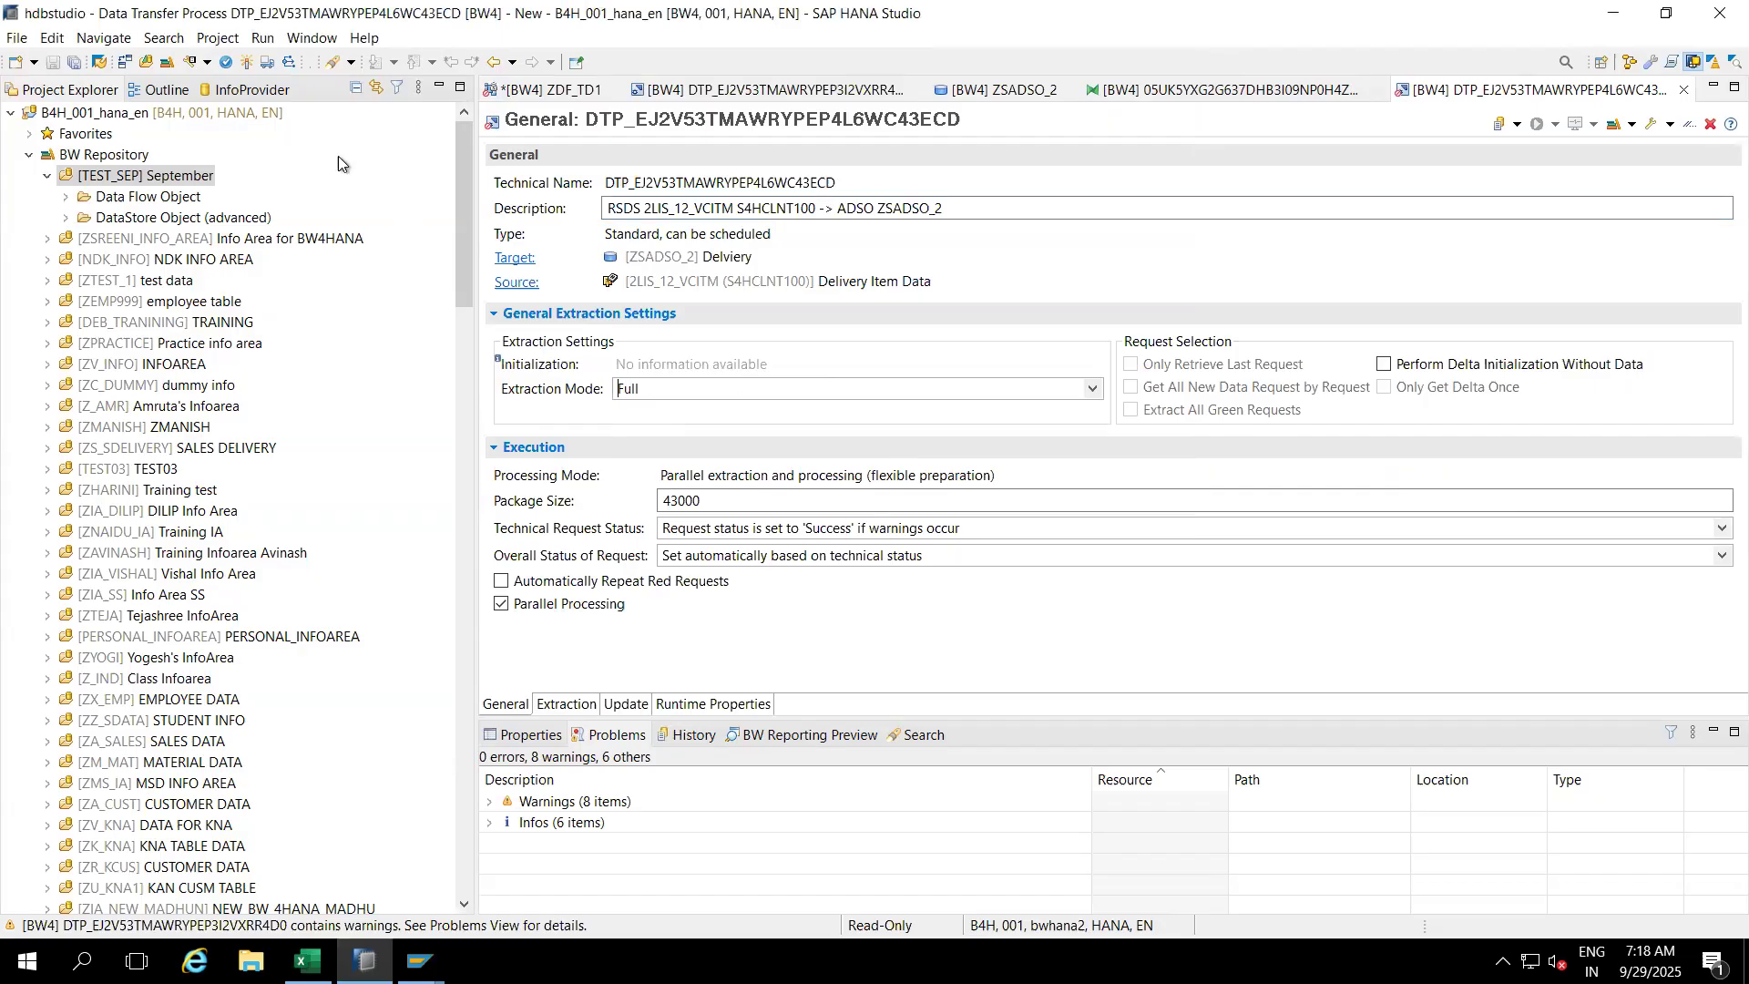
click(247, 63)
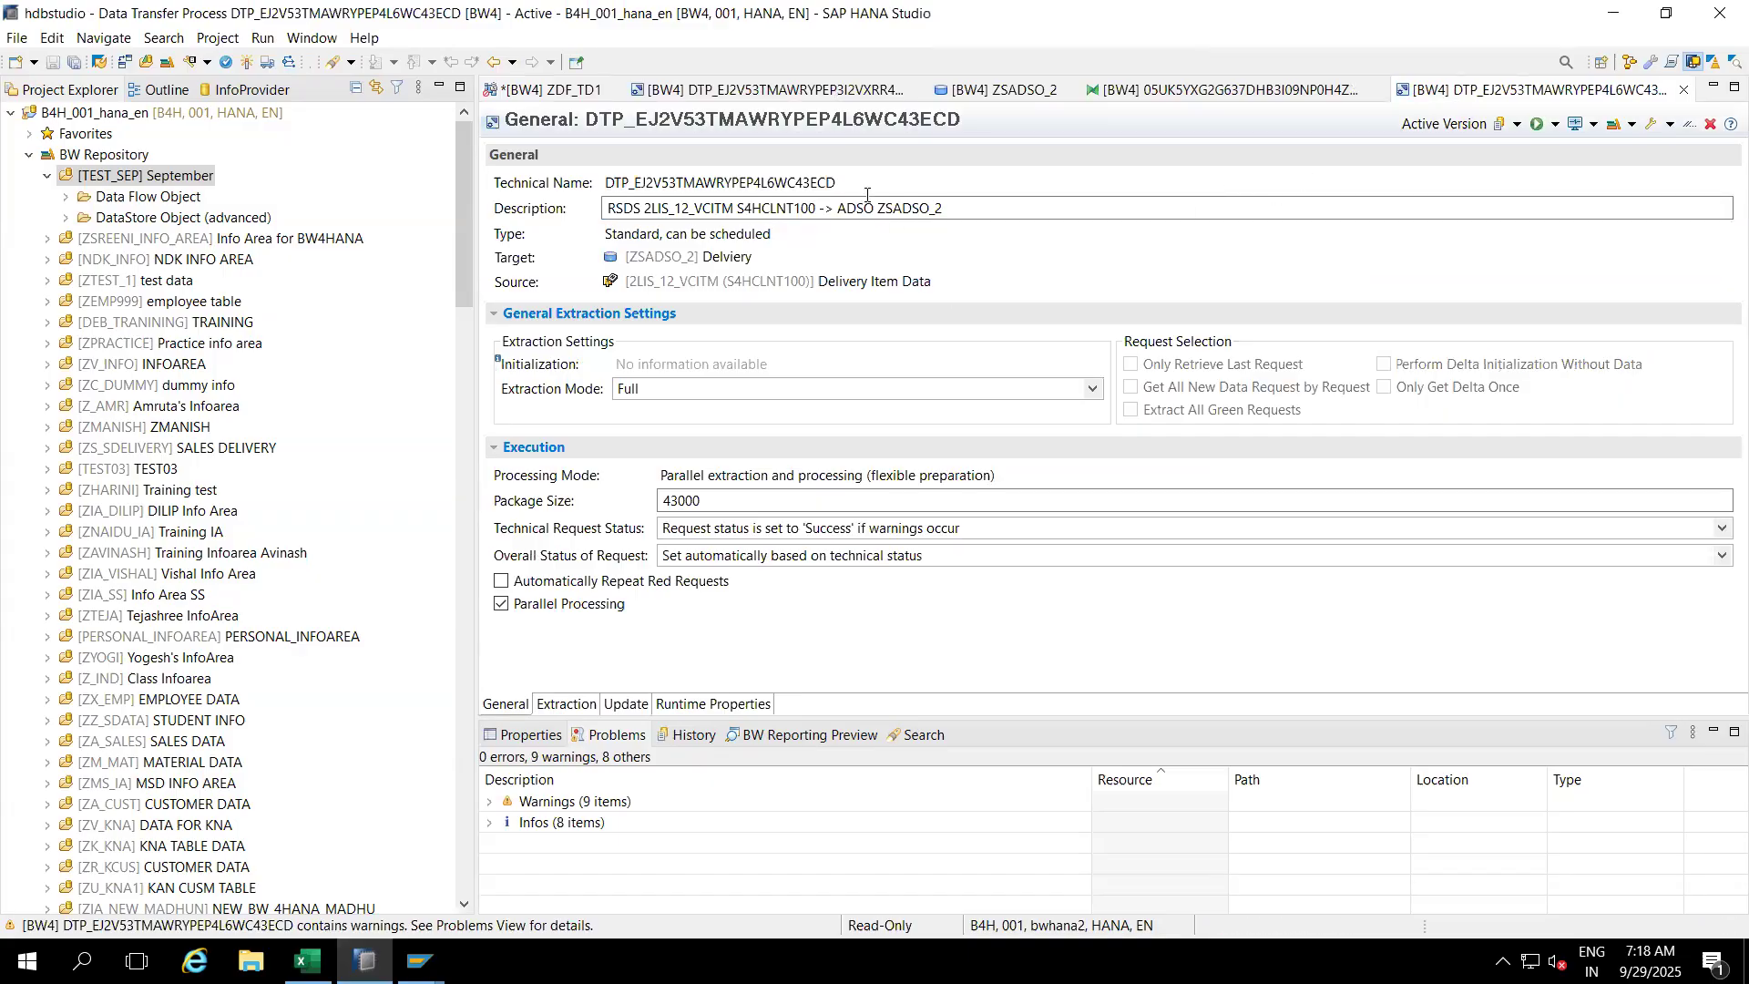
Step: Copy the new data transfer process's technical name and start transaction RSDTP in the BW4 SAP GUI session
drag(839, 183, 607, 185)
key(ctrl+c)
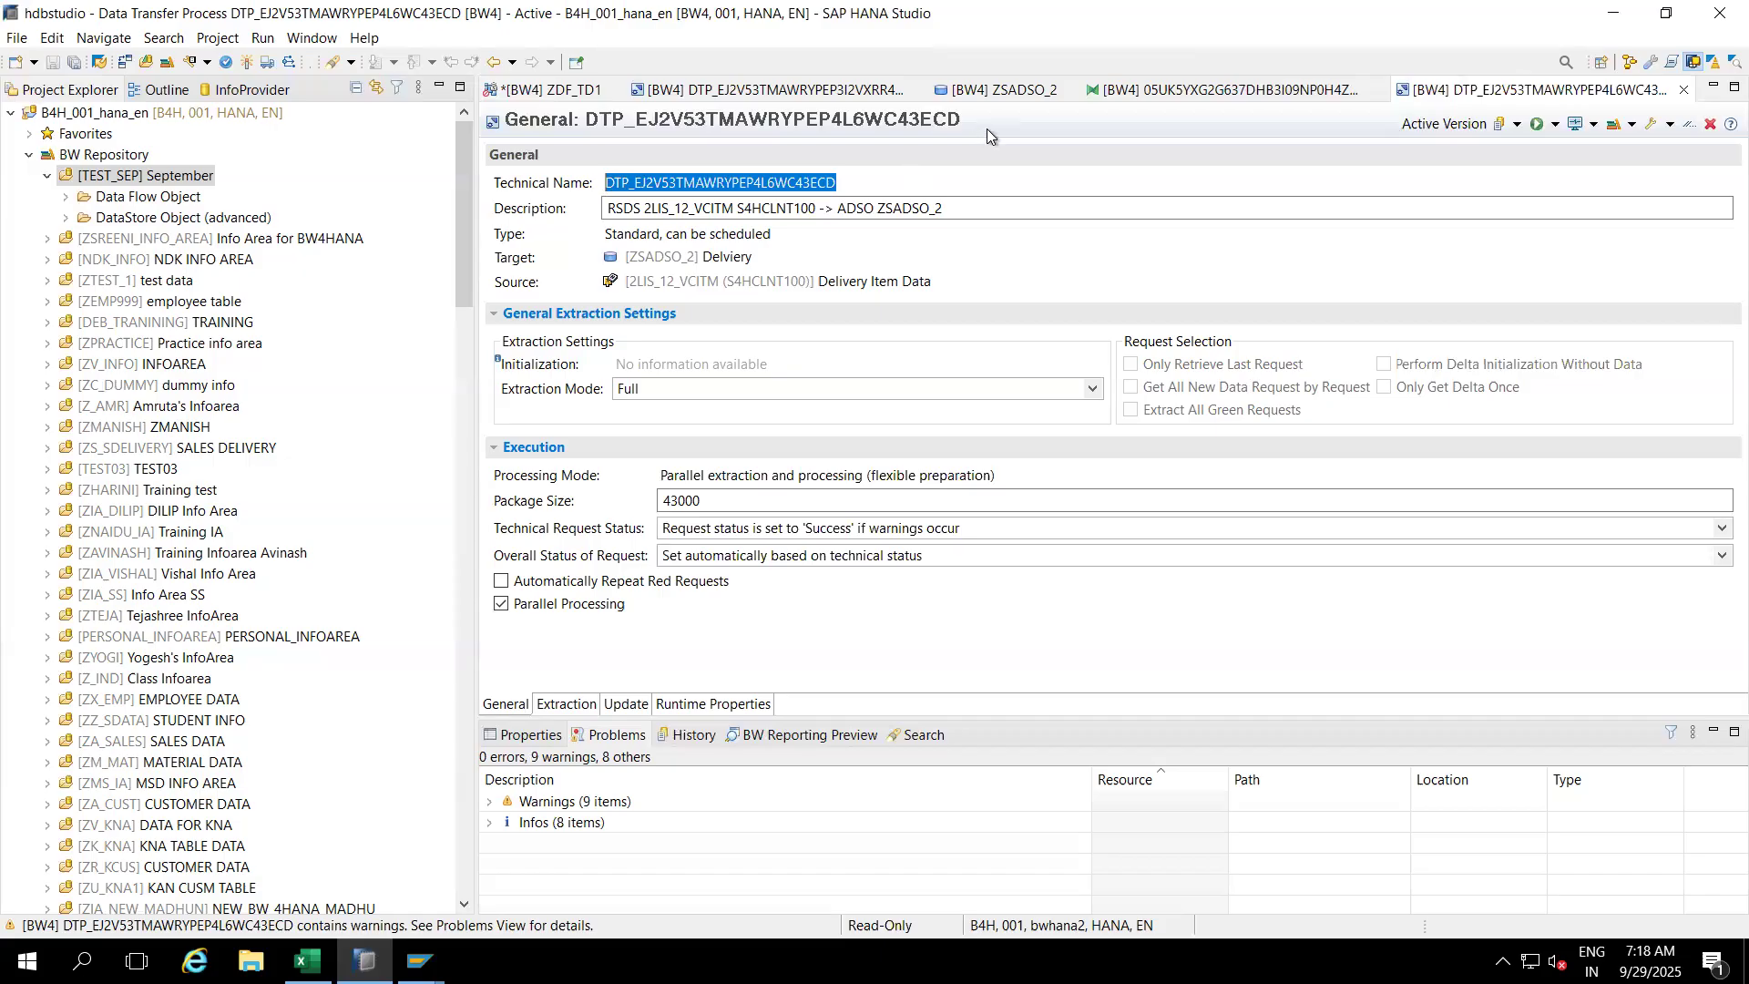
click(1002, 89)
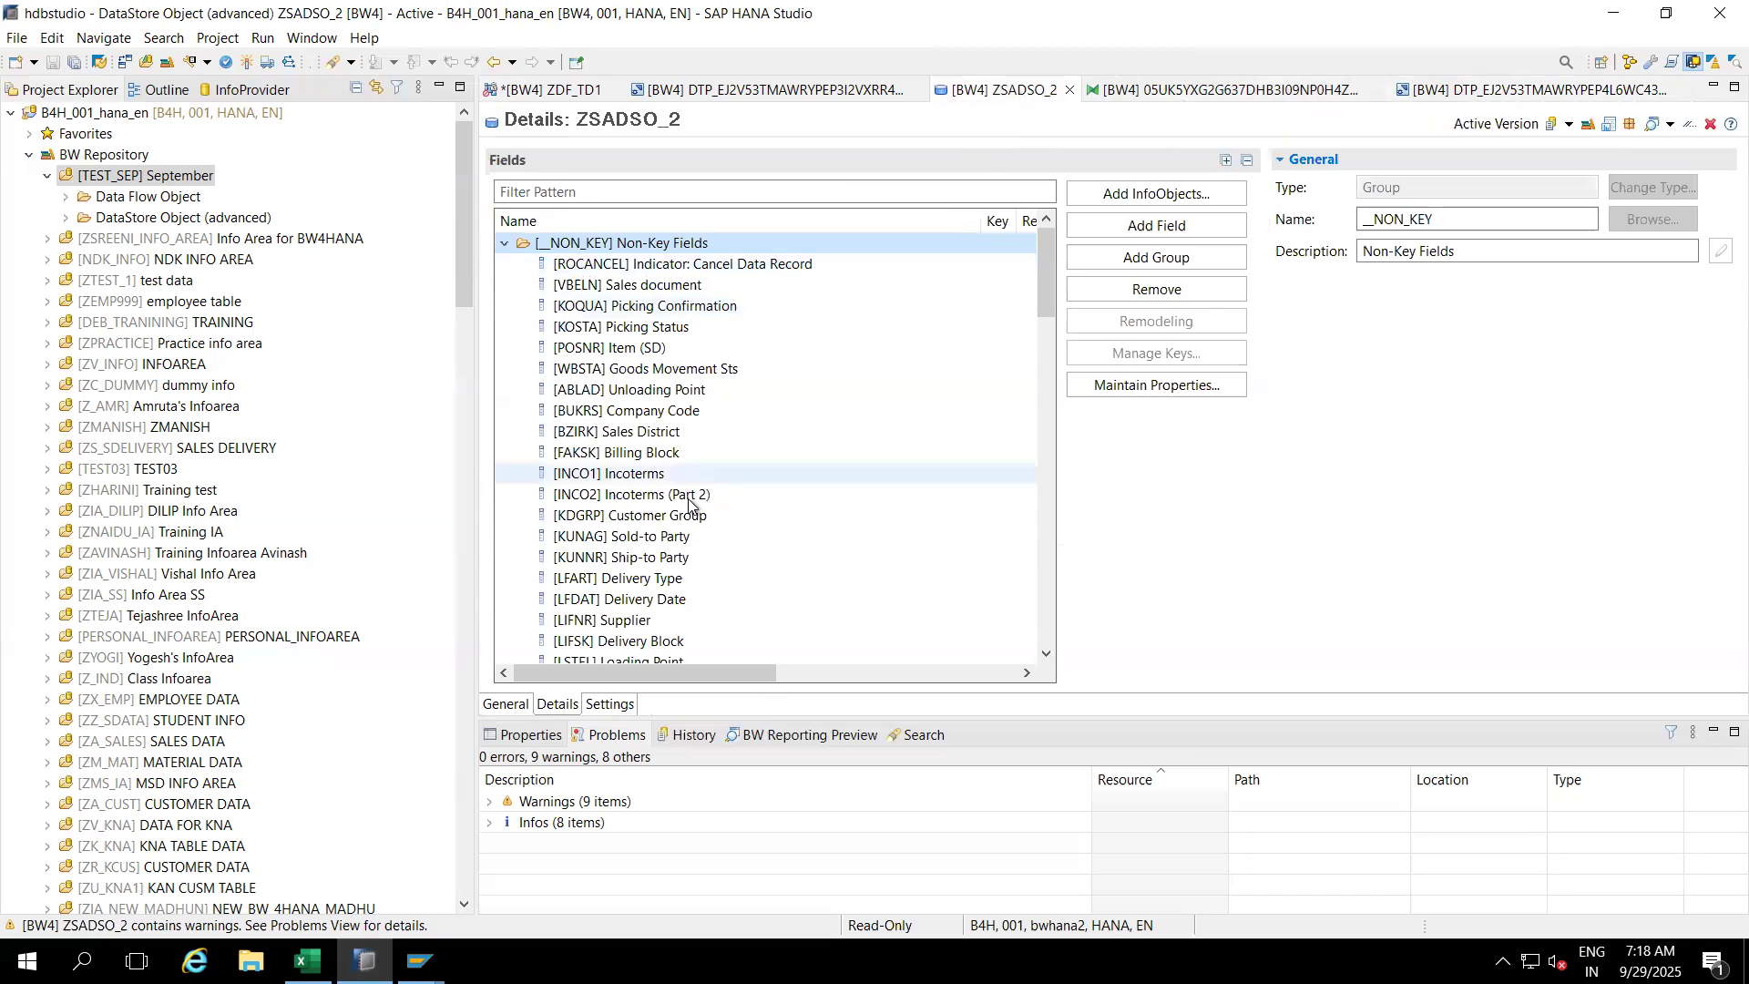
mouse_move(365, 961)
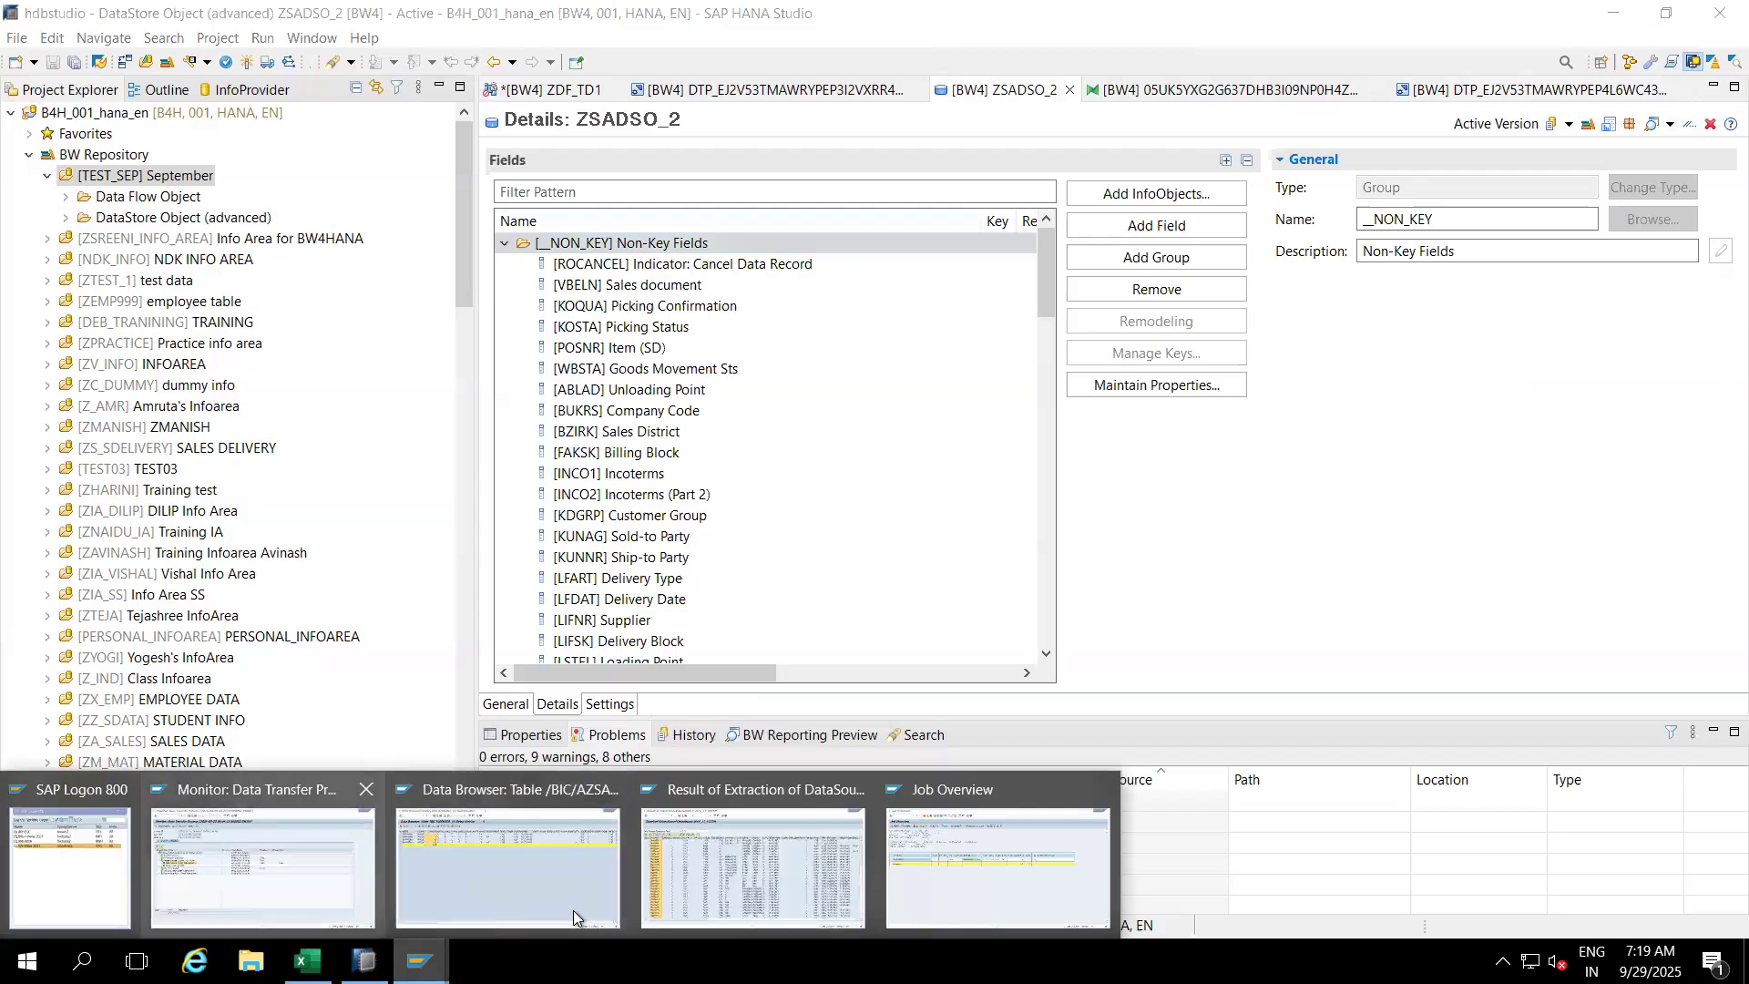
click(274, 870)
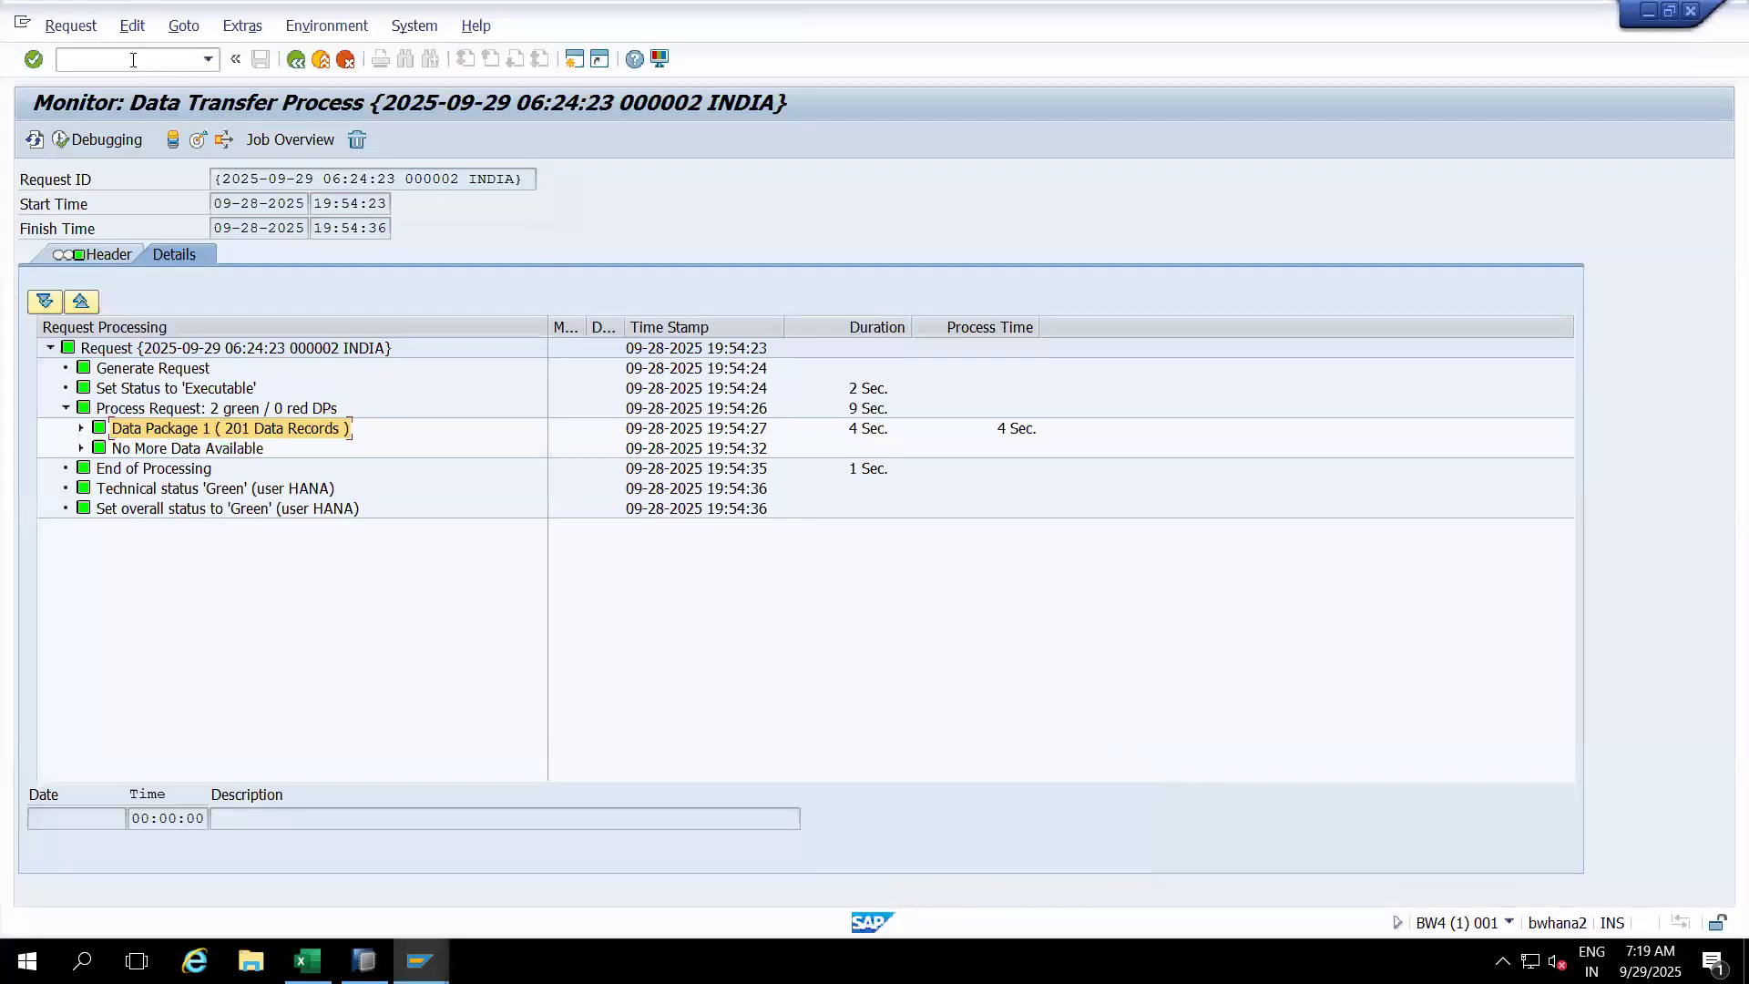
text(/nrsdtp)
key(Return)
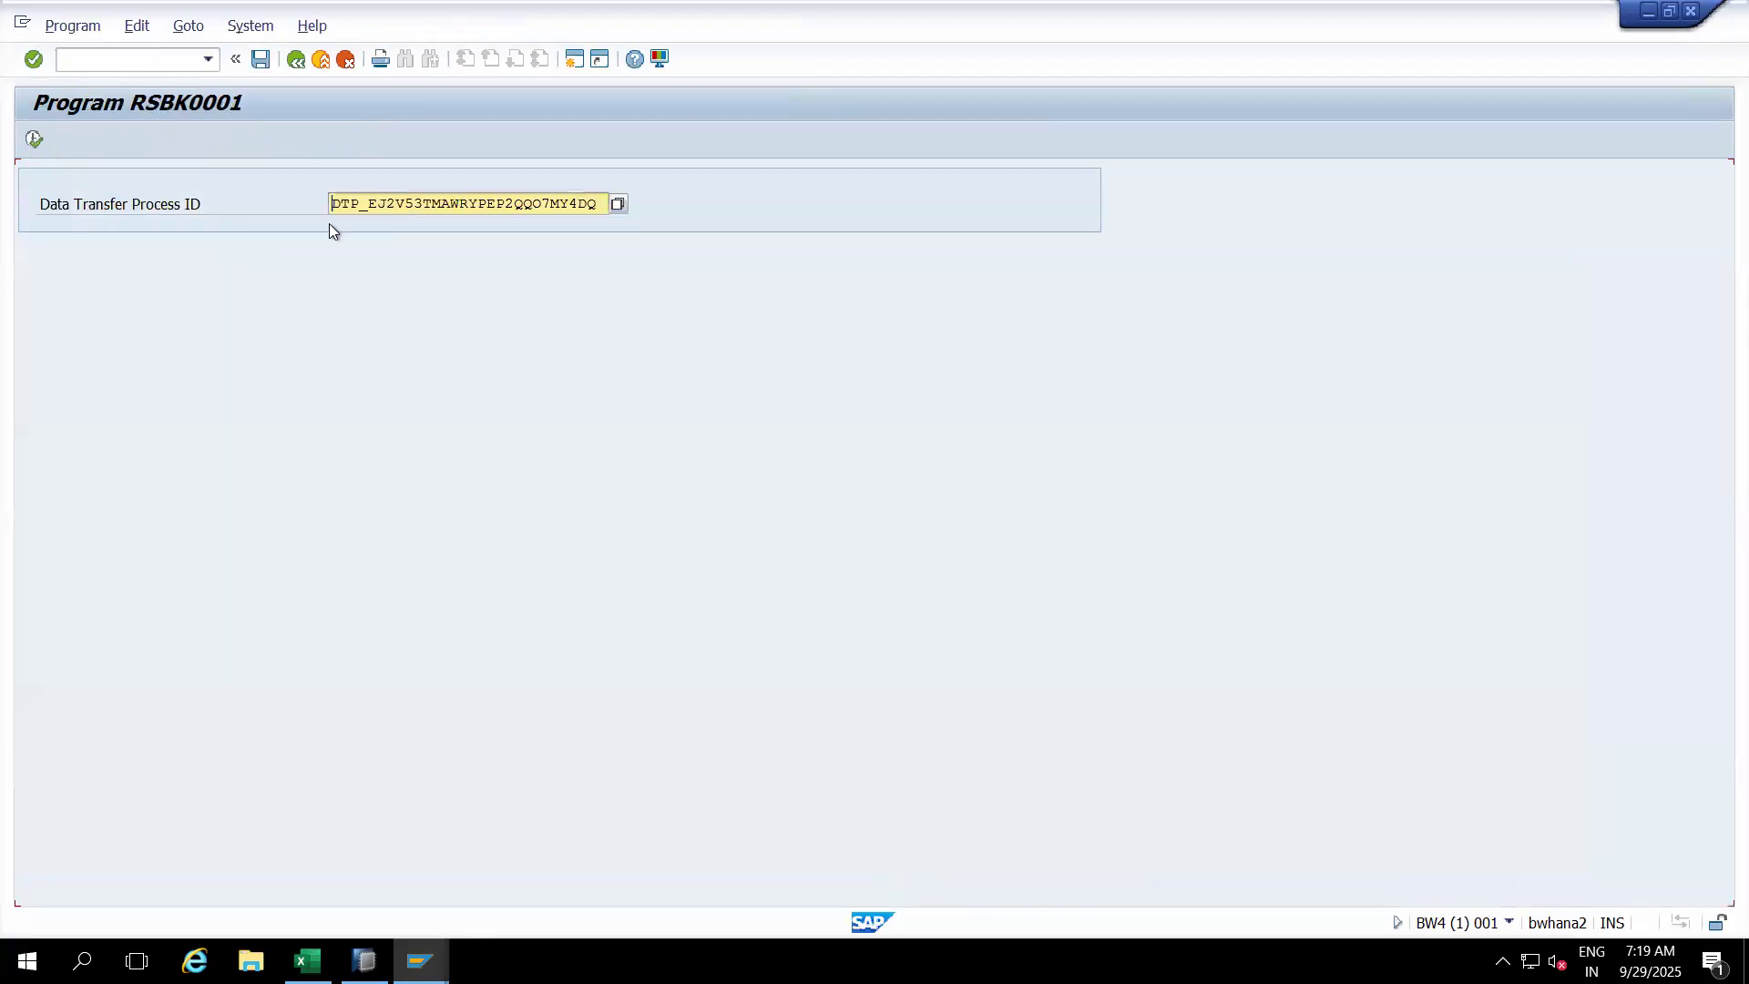
Step: Replace the Data Transfer Process ID with the copied DTP_EJ2V53TMAWRYPEP4L6WC43ECD and display that process
key(shift+End)
key(Delete)
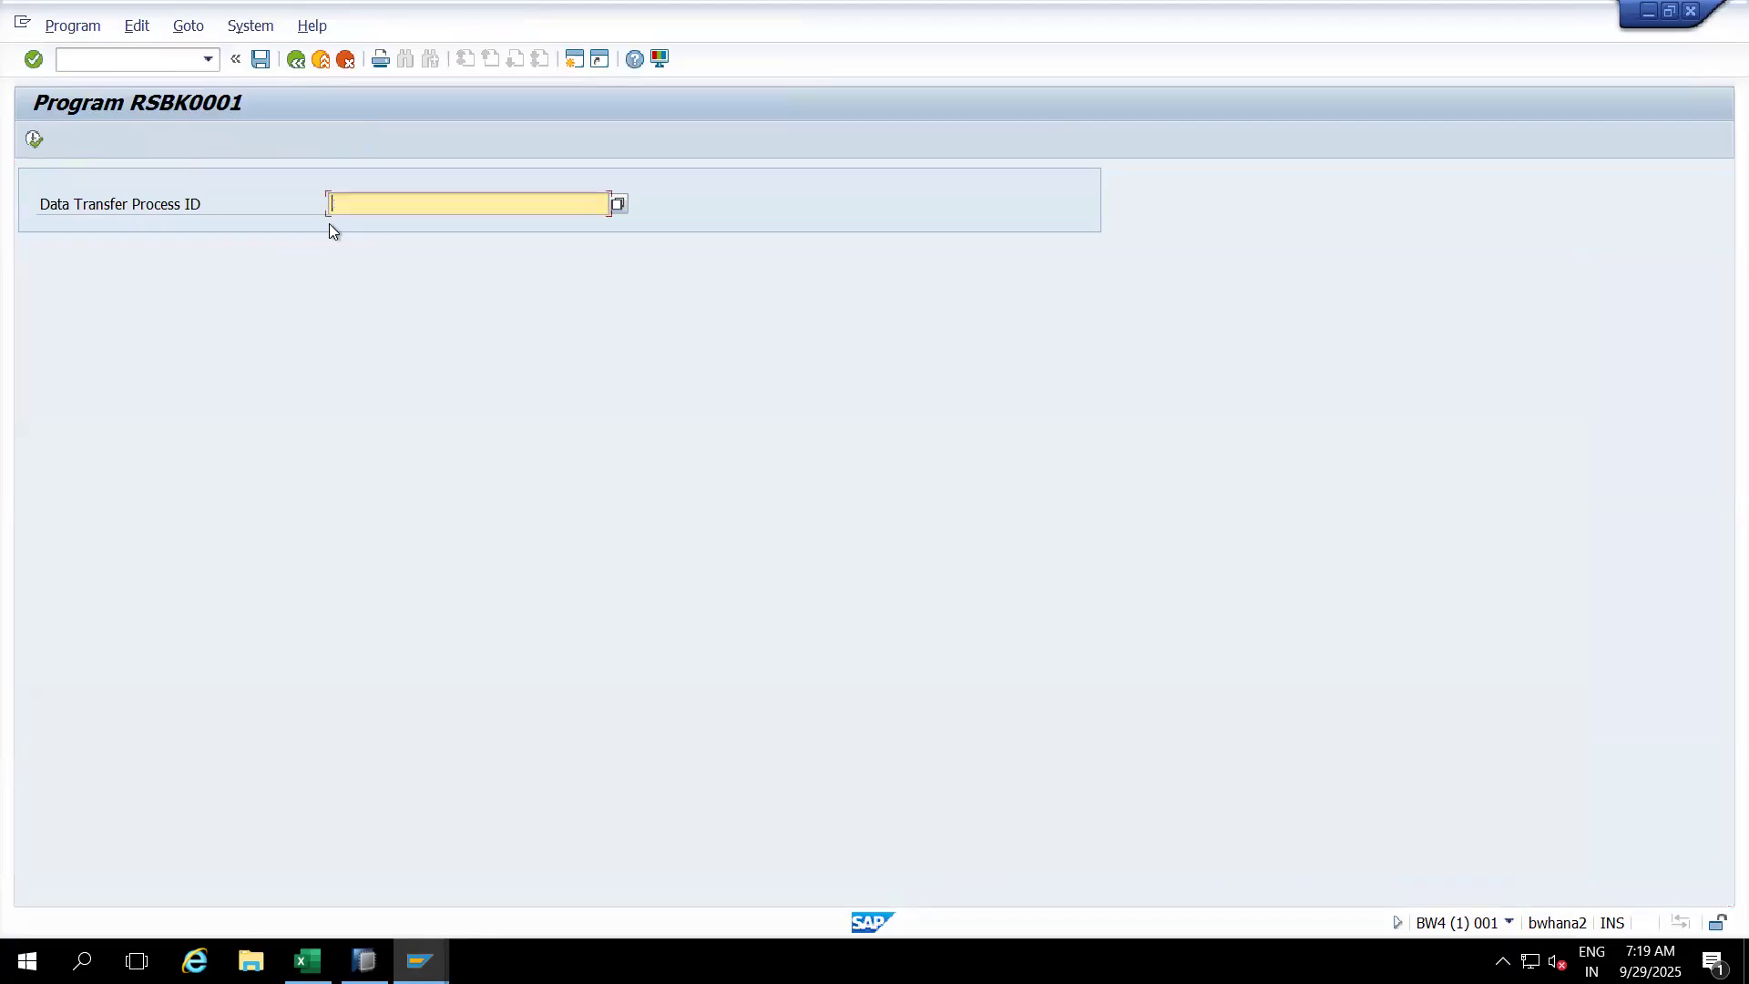
key(ctrl+v)
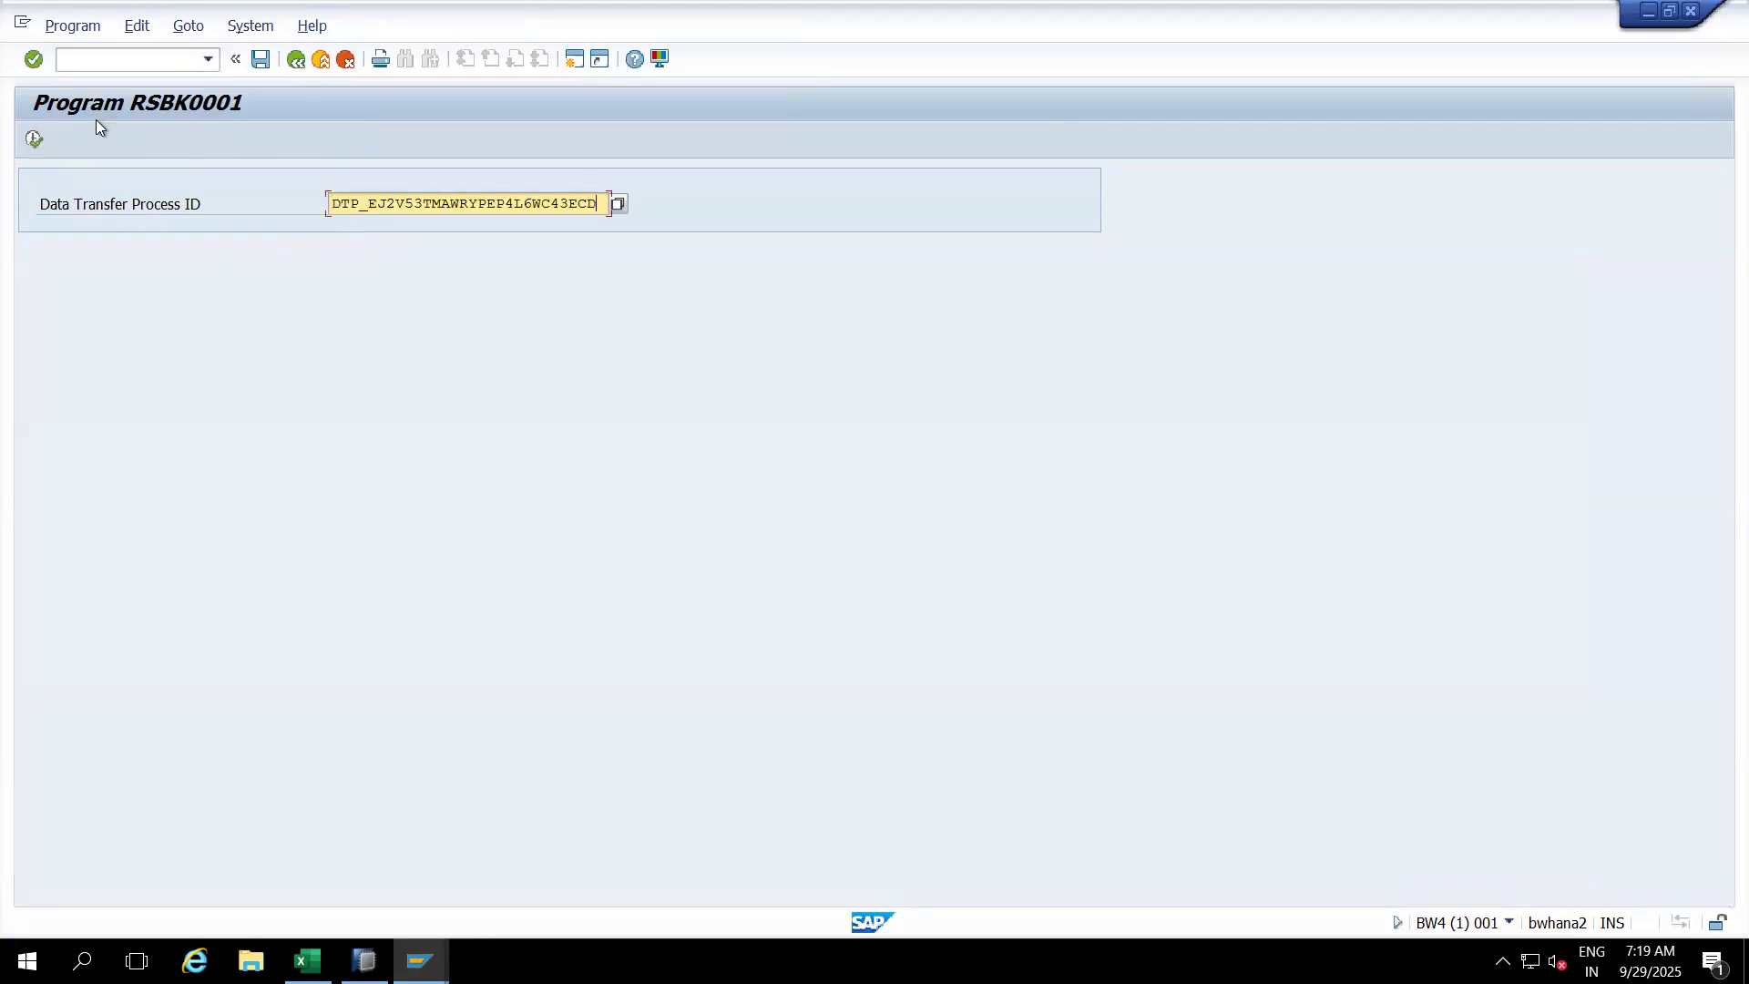
click(35, 138)
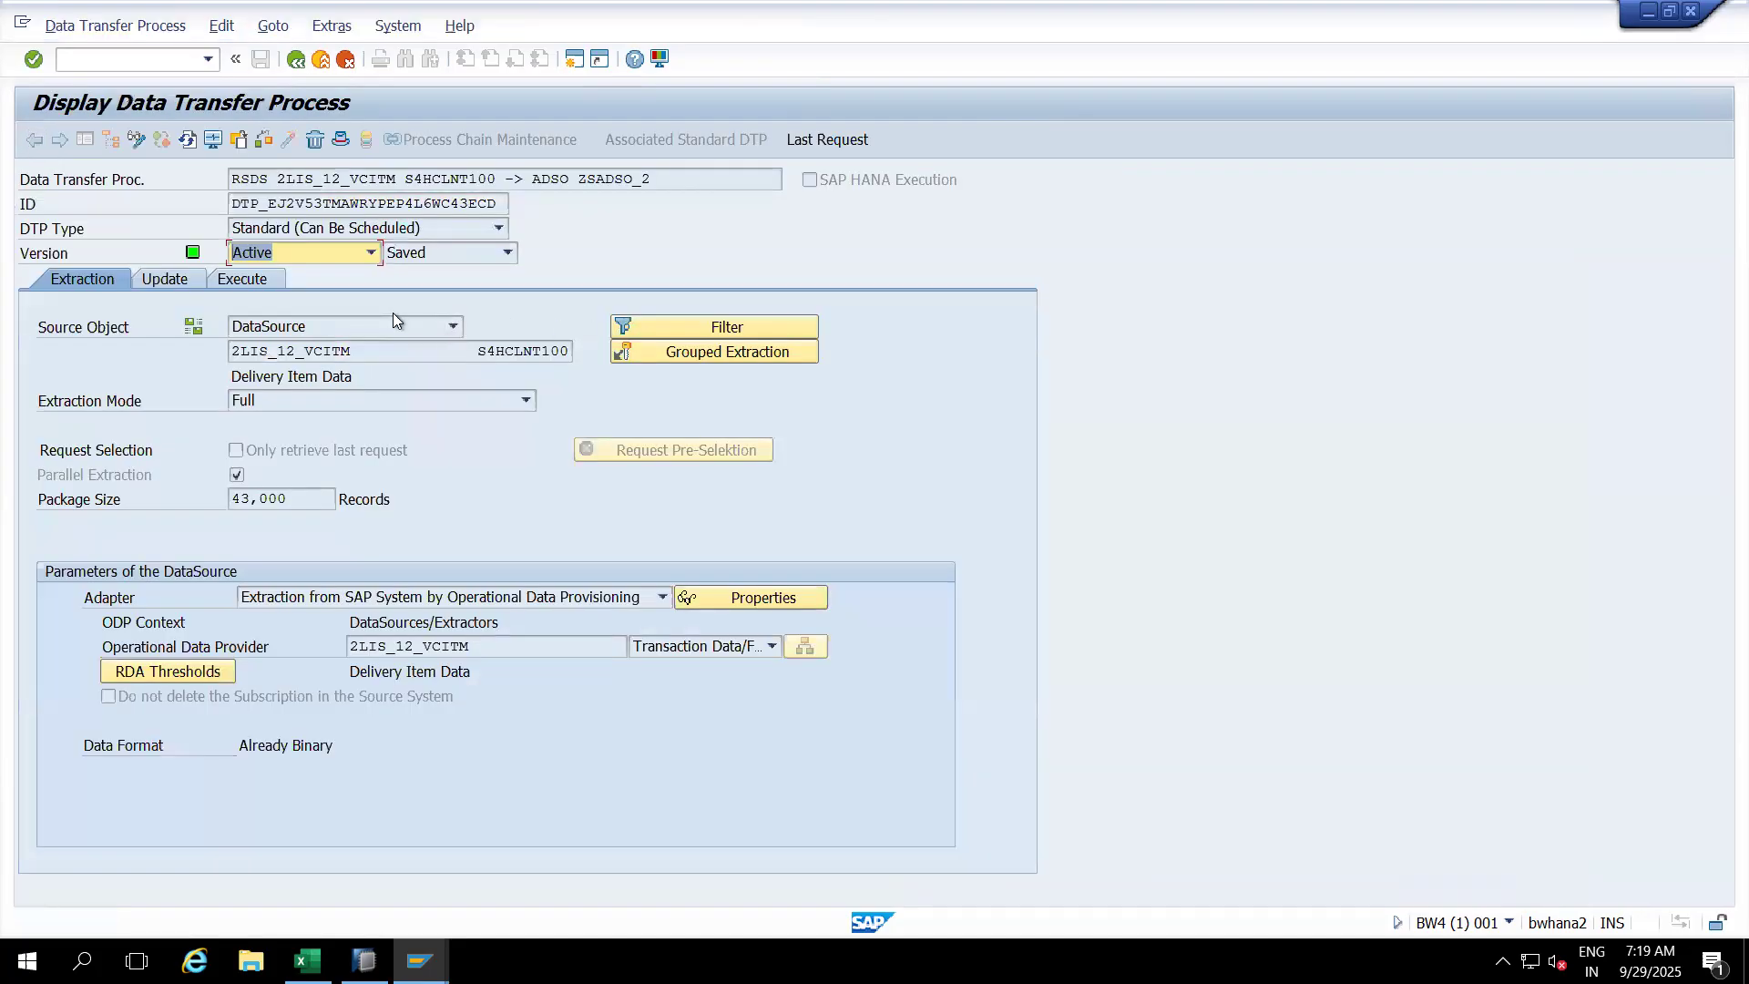
Step: Execute the data transfer process from 2LIS_12_VCITM to ZSADSO_2 and display its request monitor
click(243, 278)
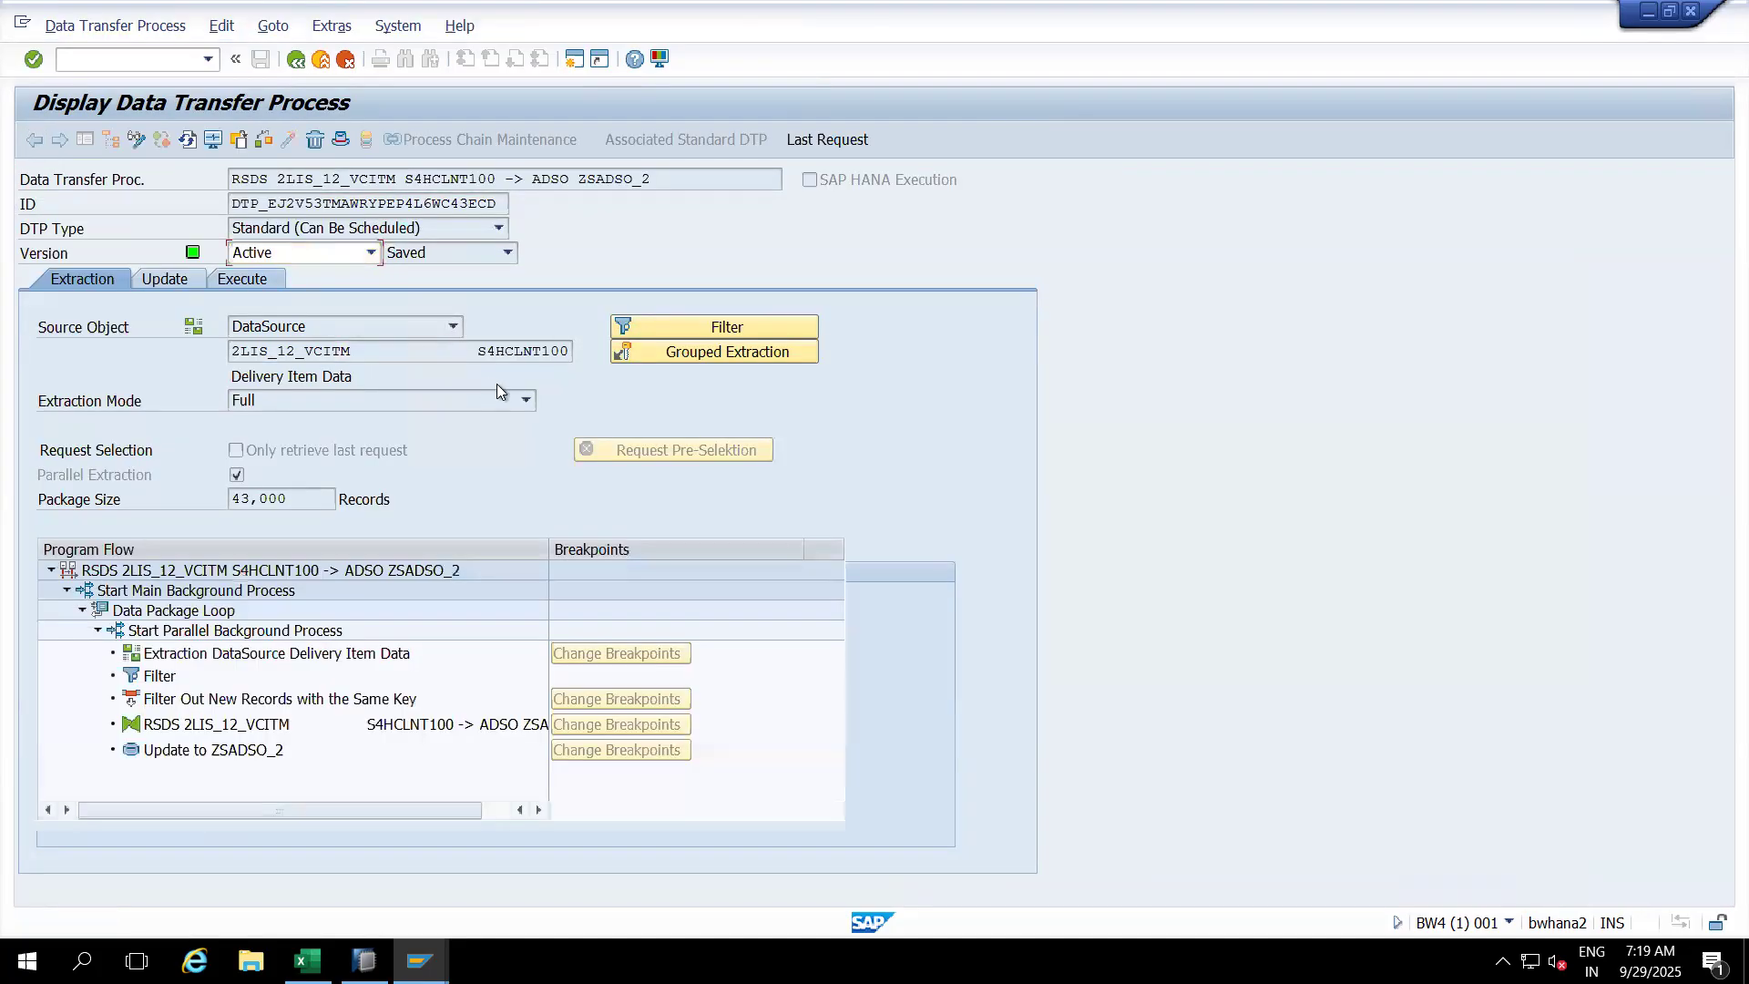
click(693, 522)
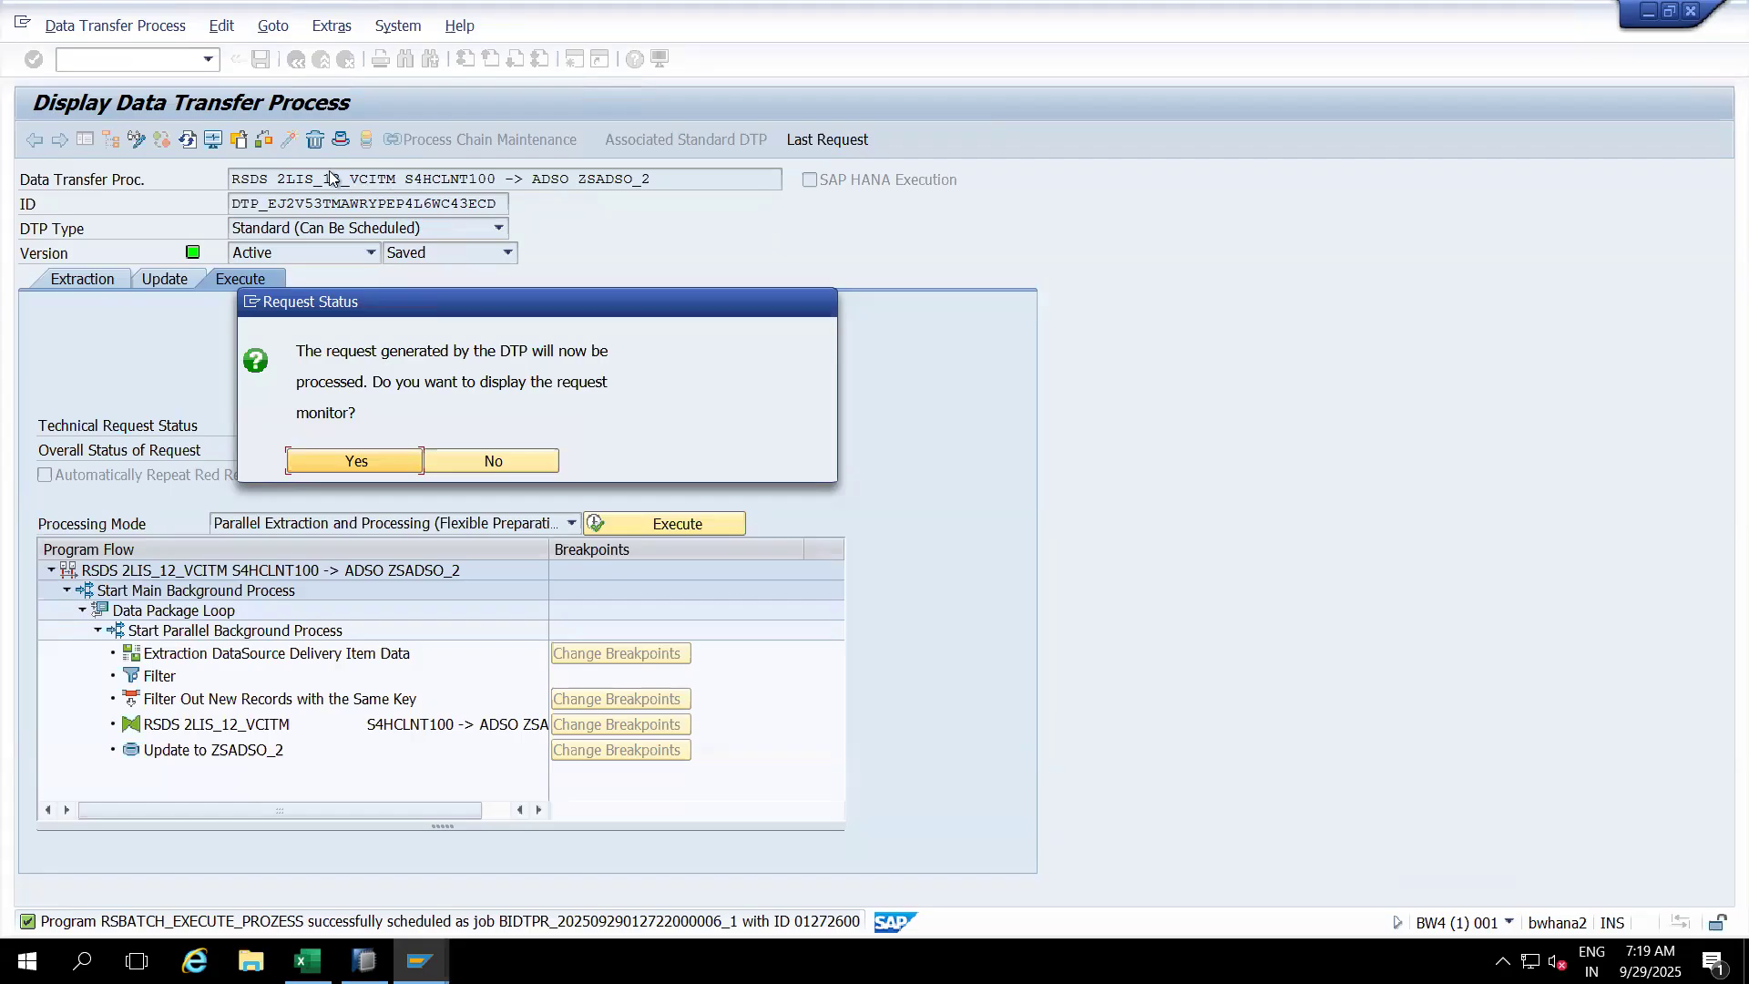
click(346, 462)
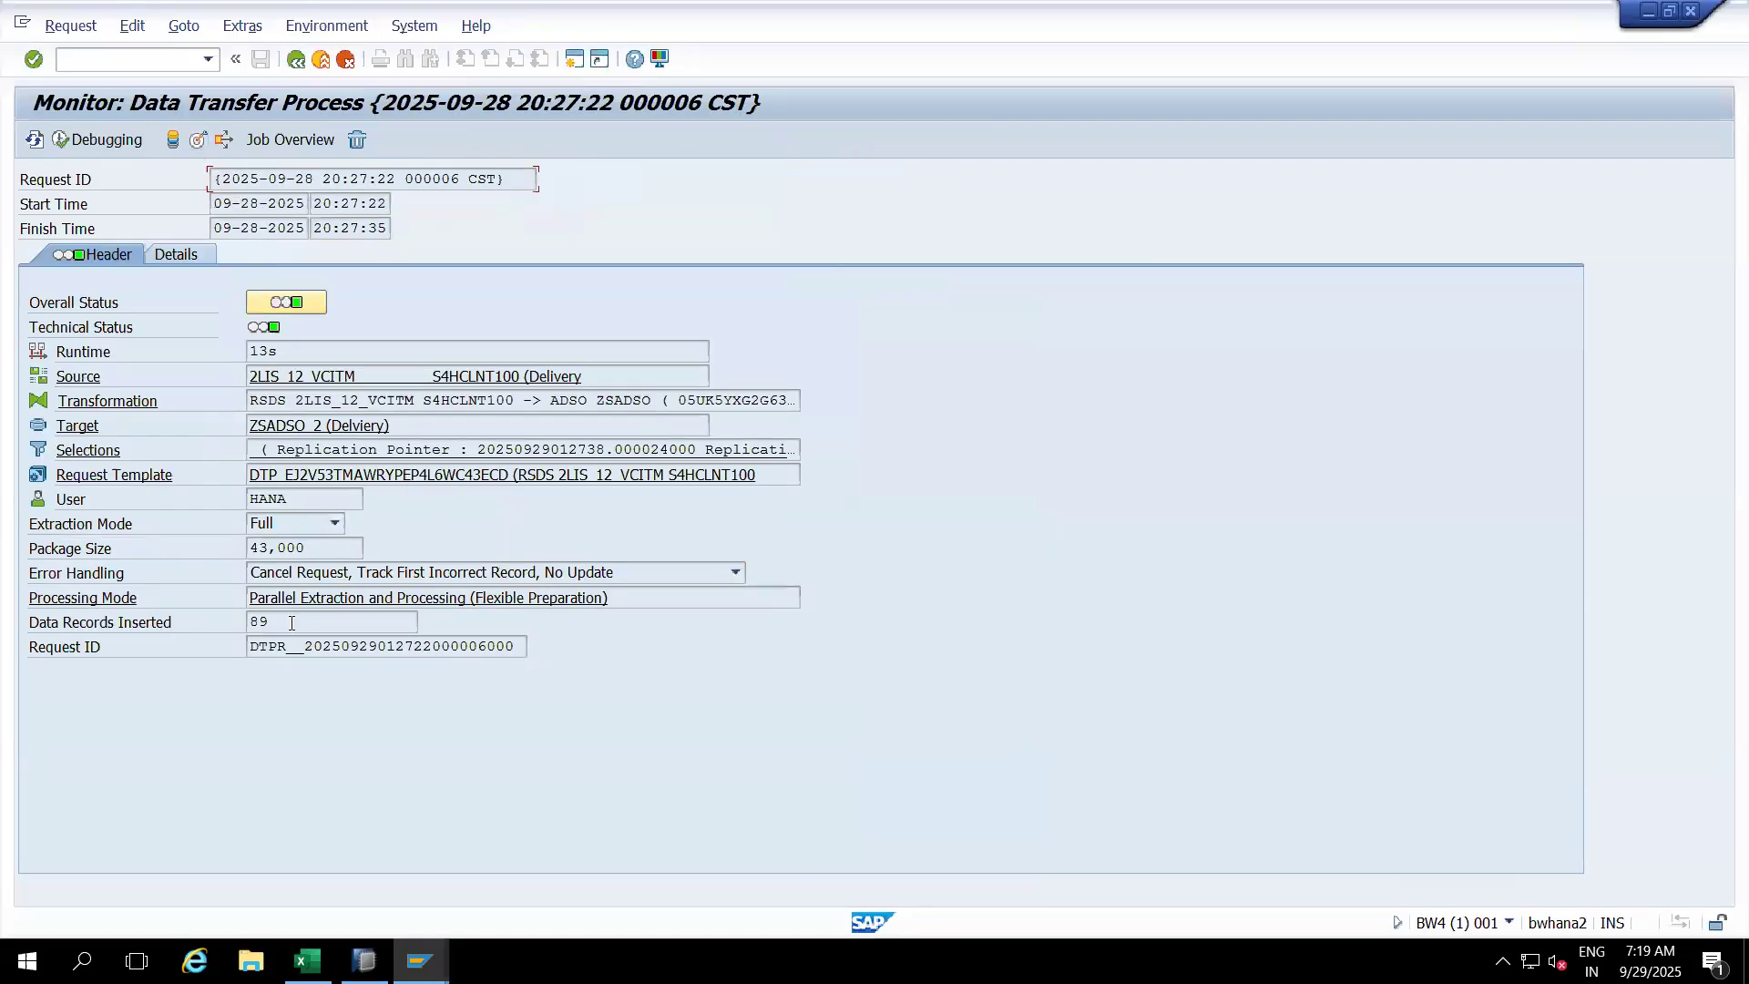
Step: Compare the inserted record count with the 2LIS_12_VCITM extraction result and check the request's source and target
double_click(228, 622)
click(419, 961)
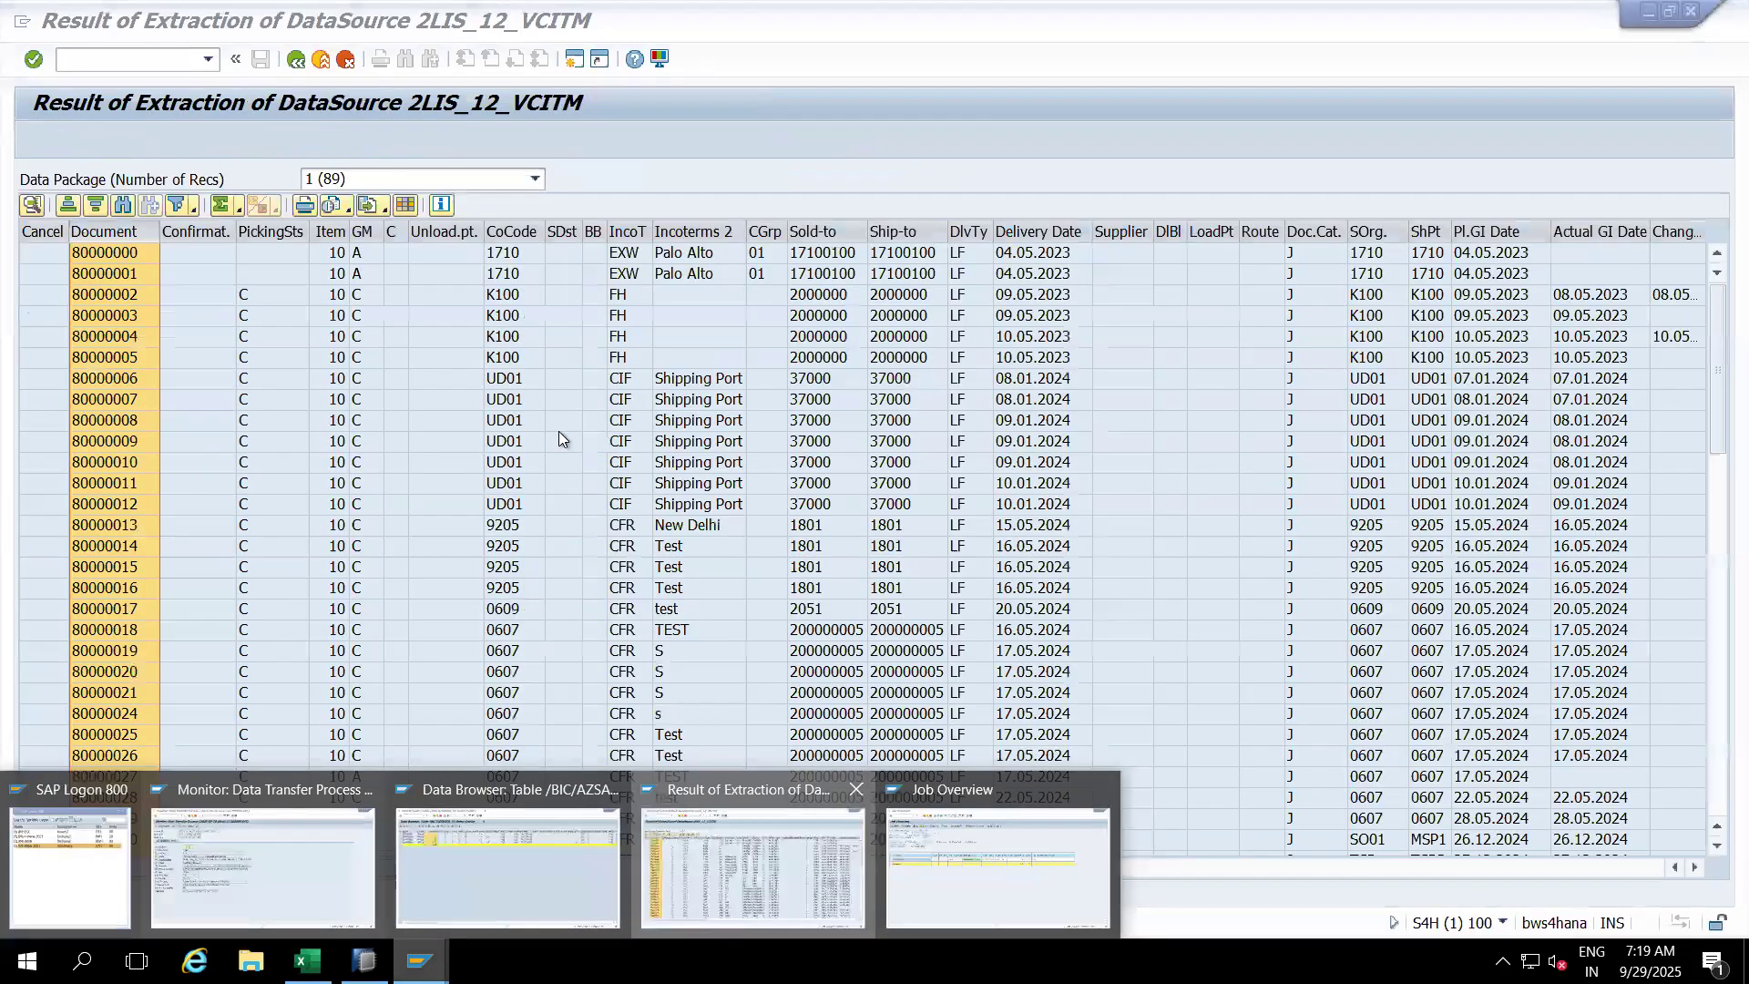
click(720, 920)
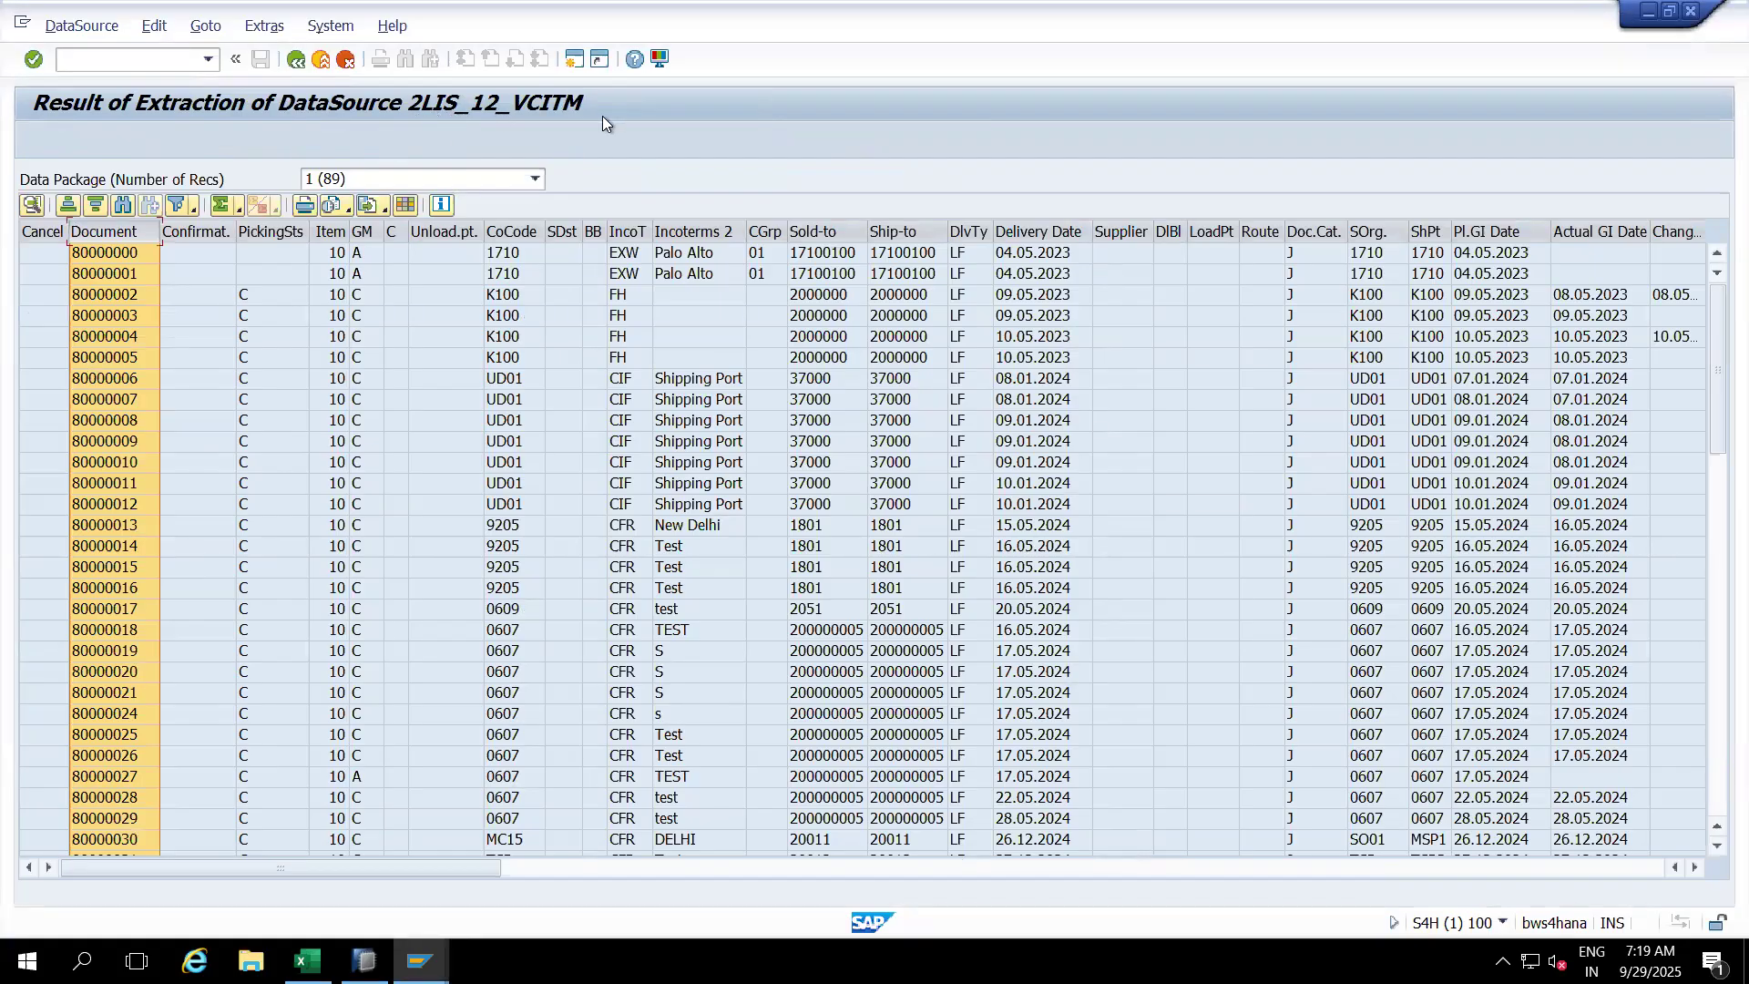
key(alt+Tab)
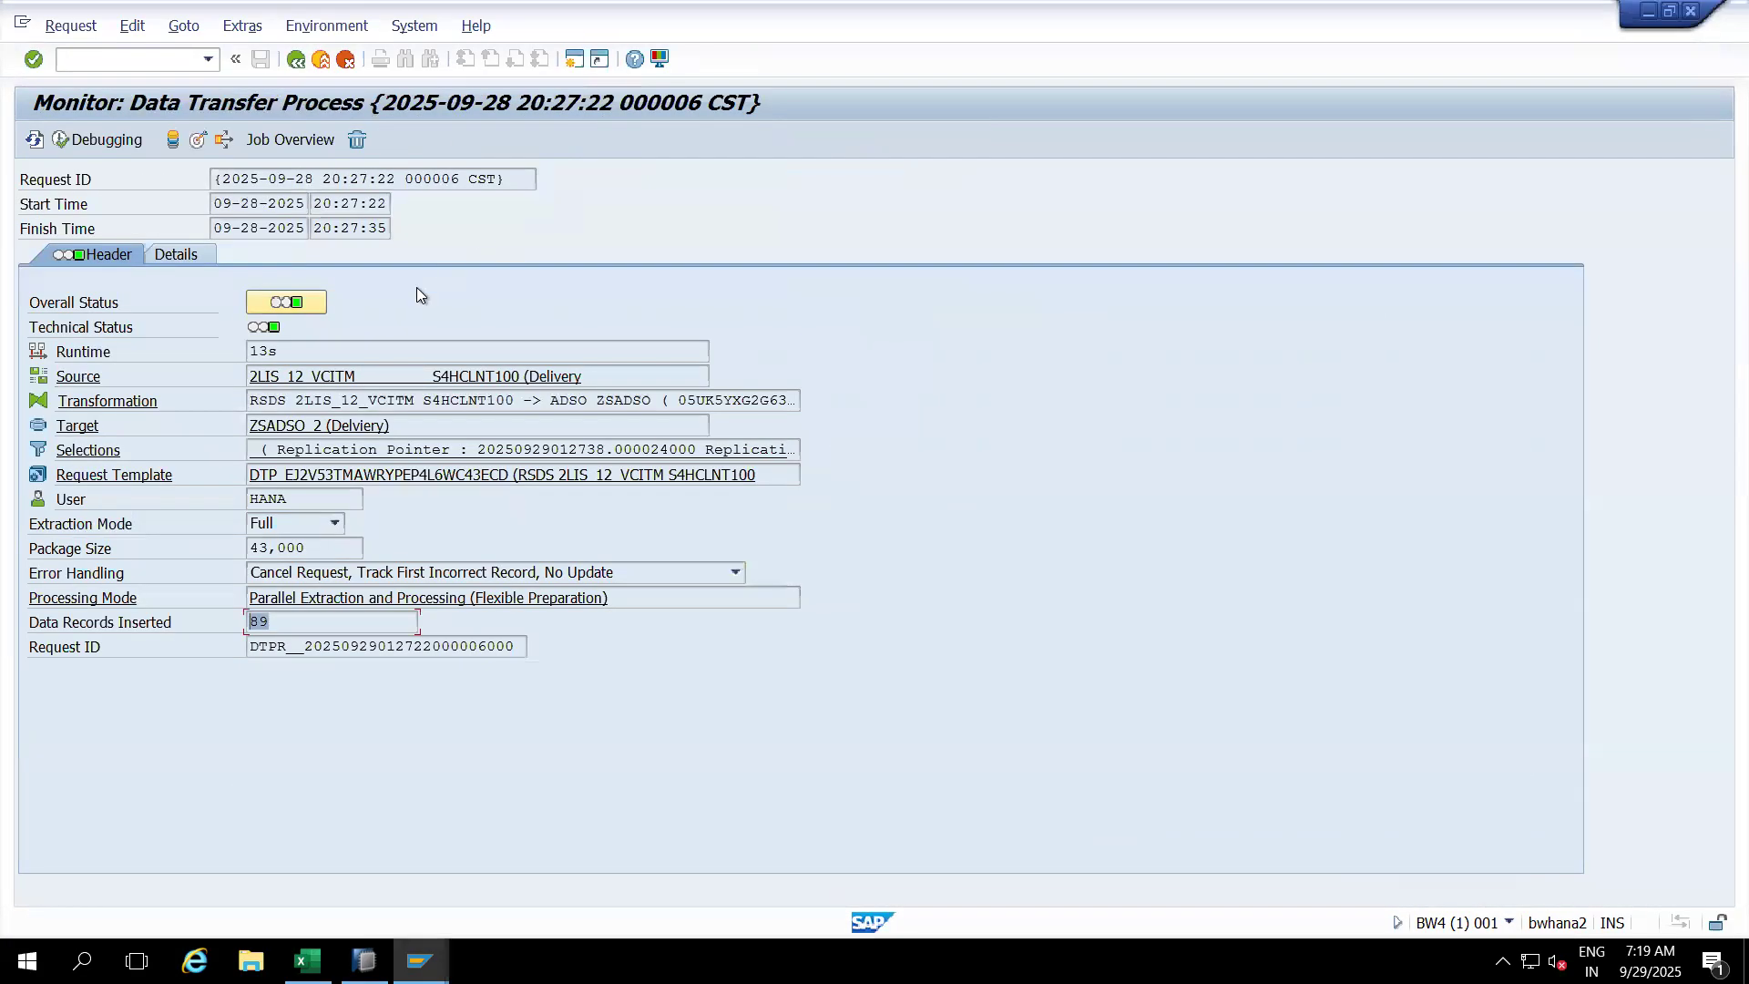
click(277, 624)
drag(360, 378, 249, 378)
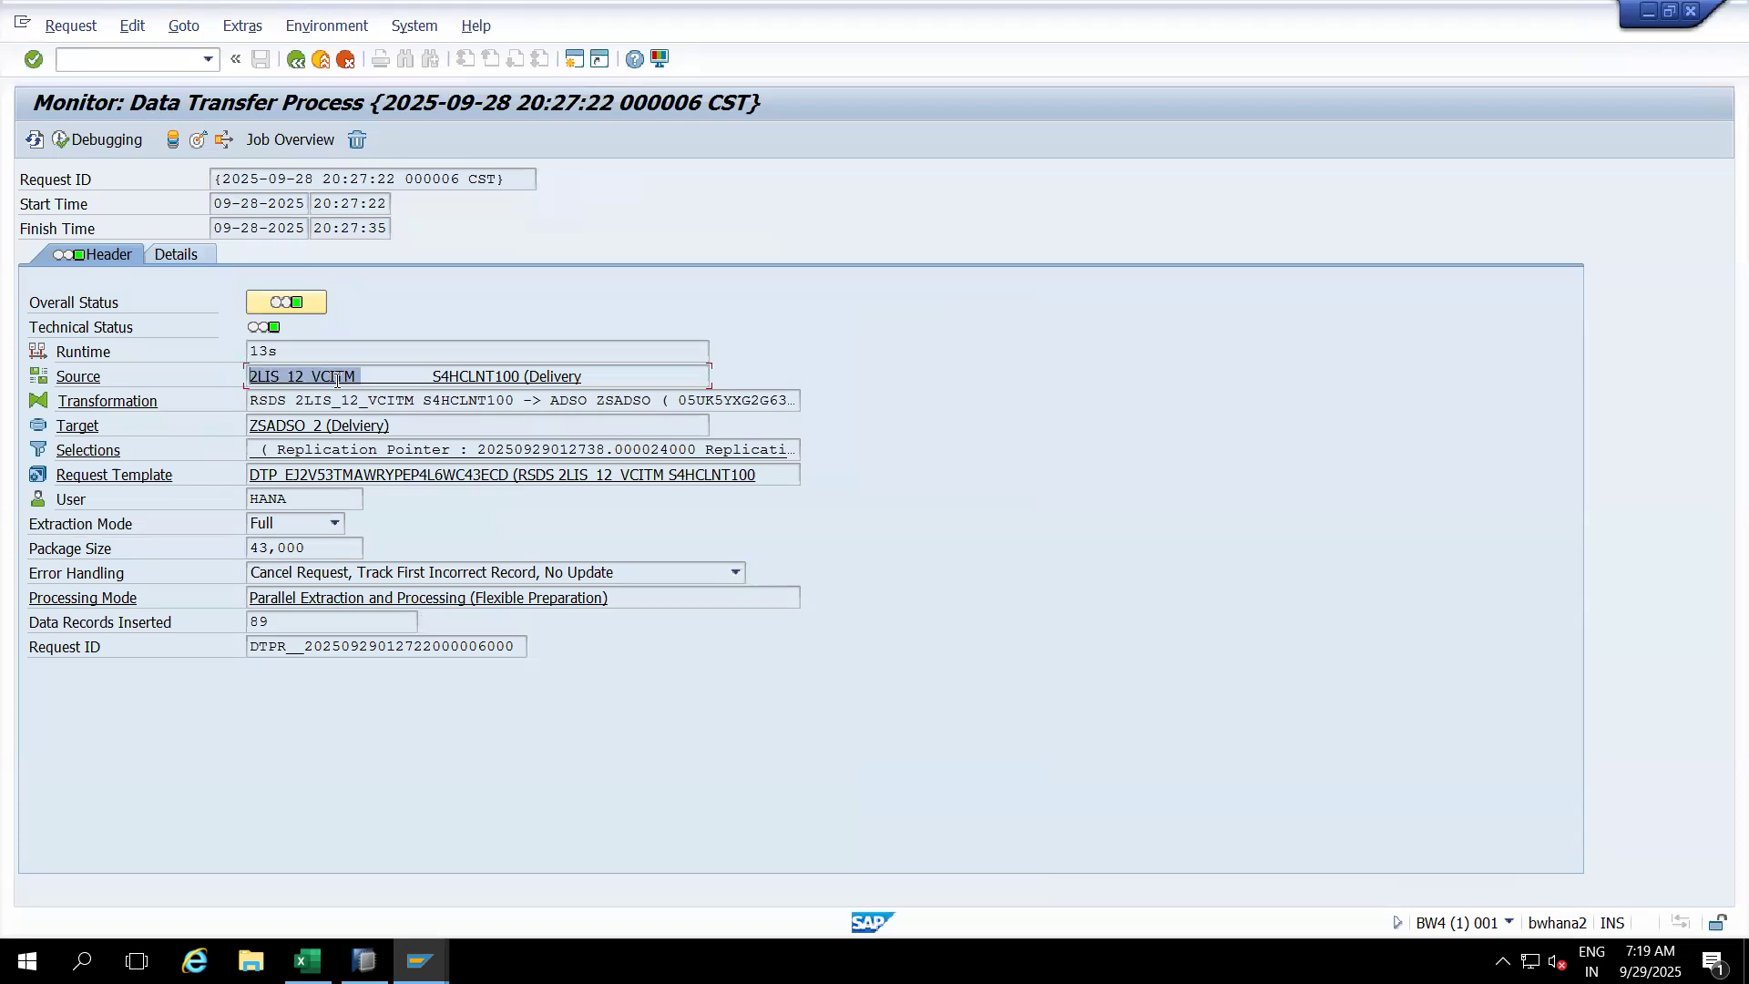
drag(390, 425, 246, 438)
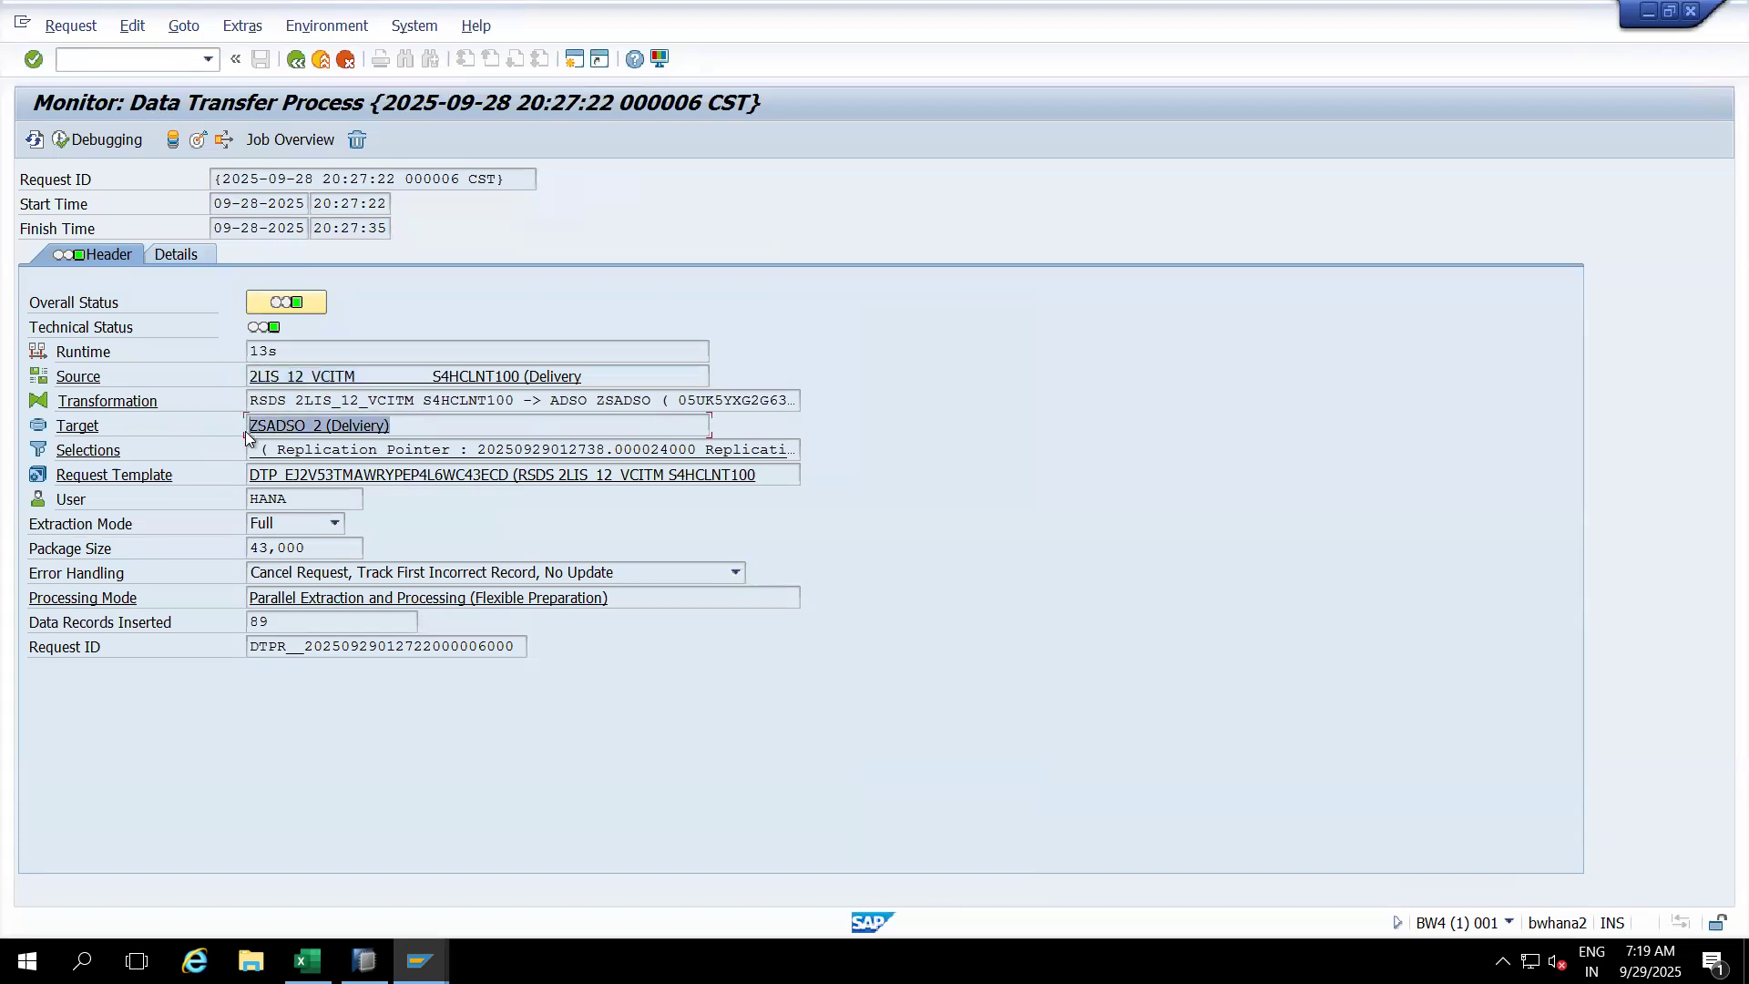
Step: Open the request management of target ZSADSO_2 from the monitor and examine its load request and displayed request count
click(198, 142)
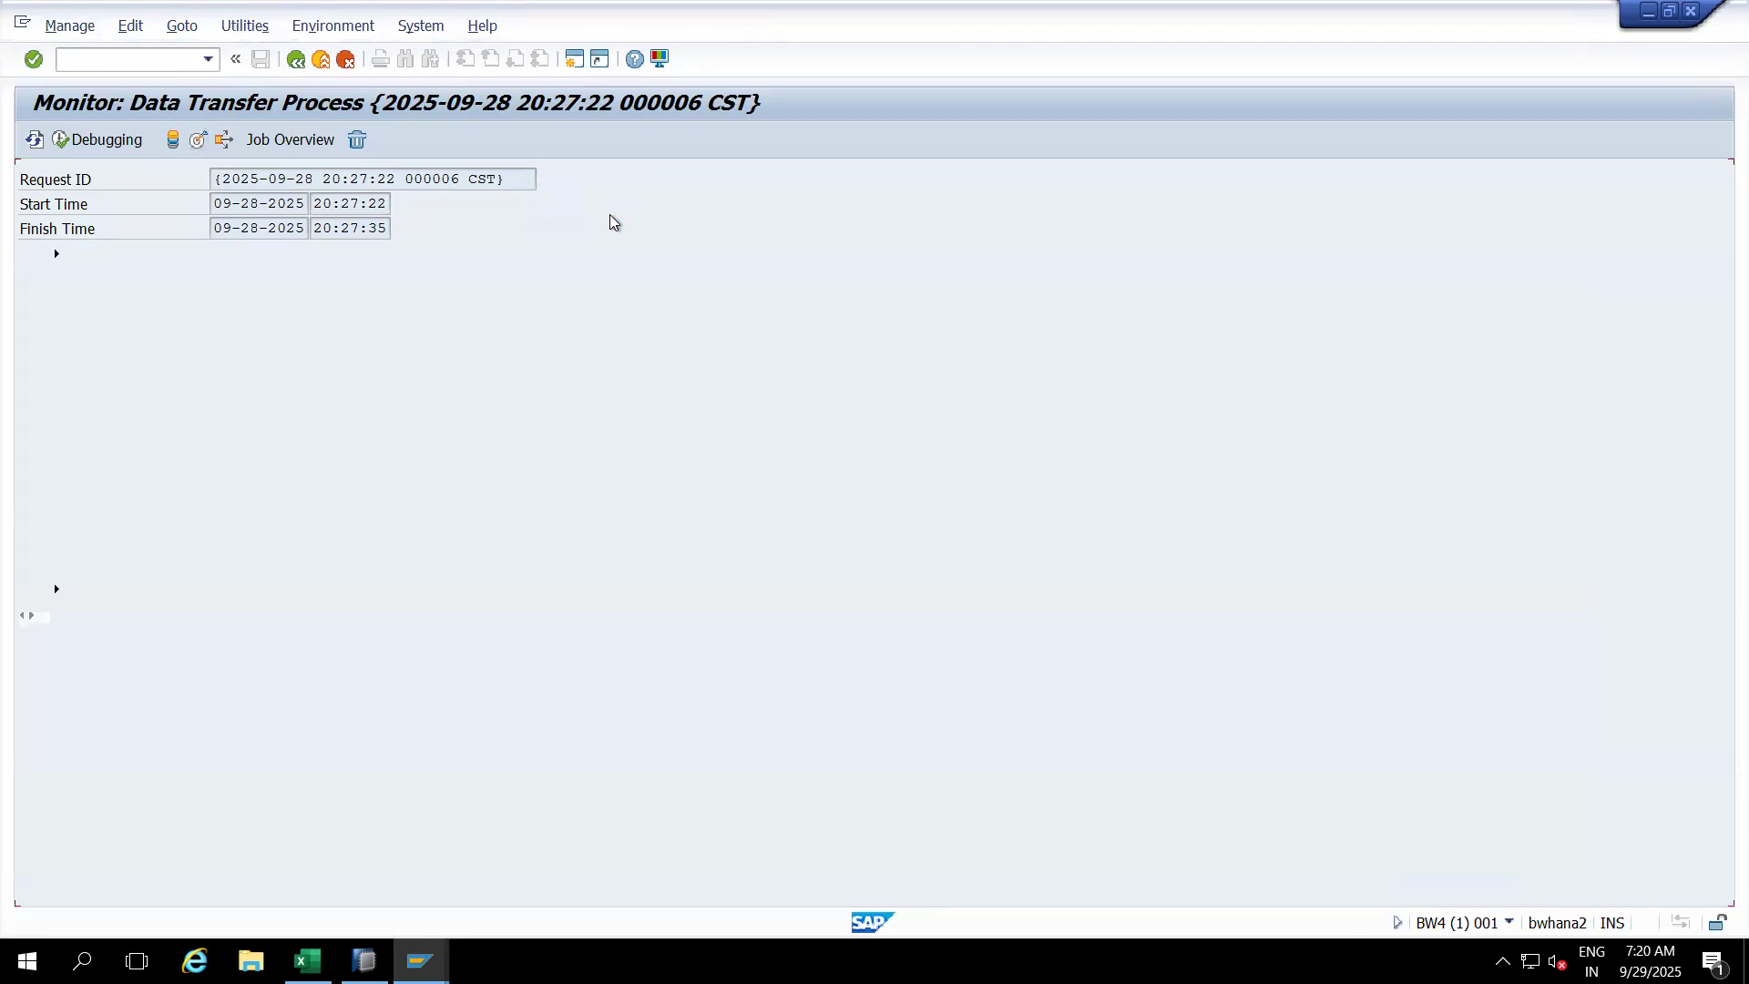
click(442, 338)
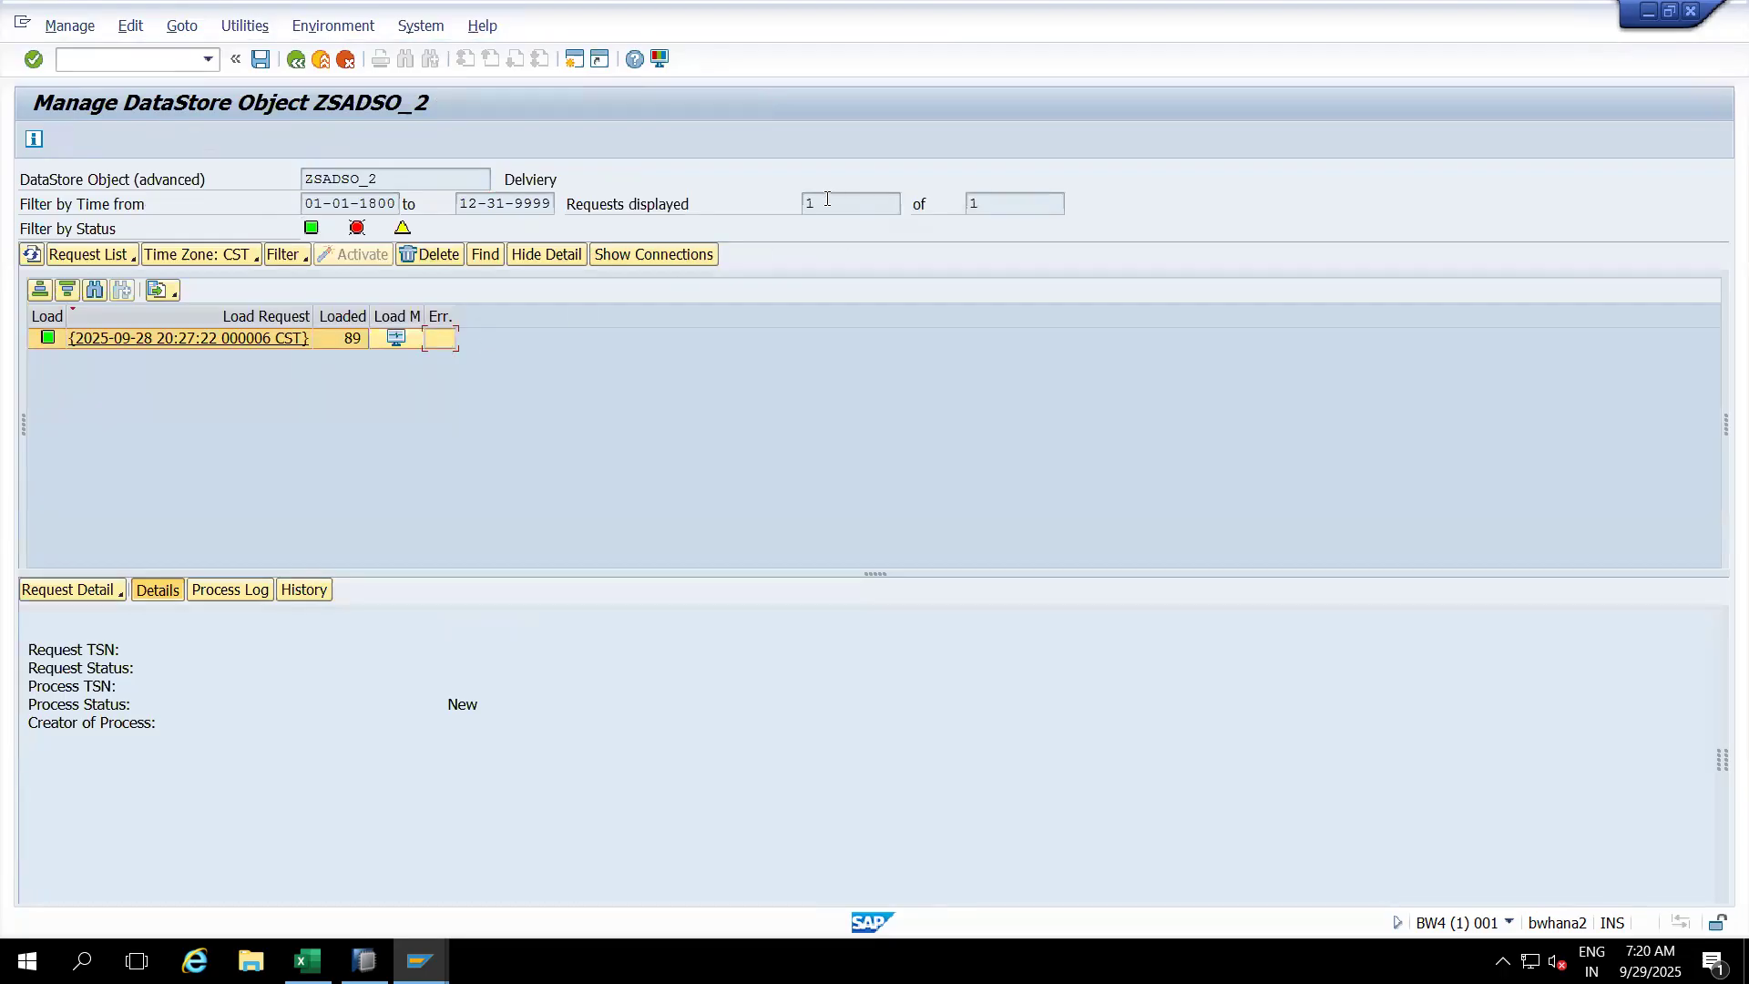
click(974, 202)
click(807, 204)
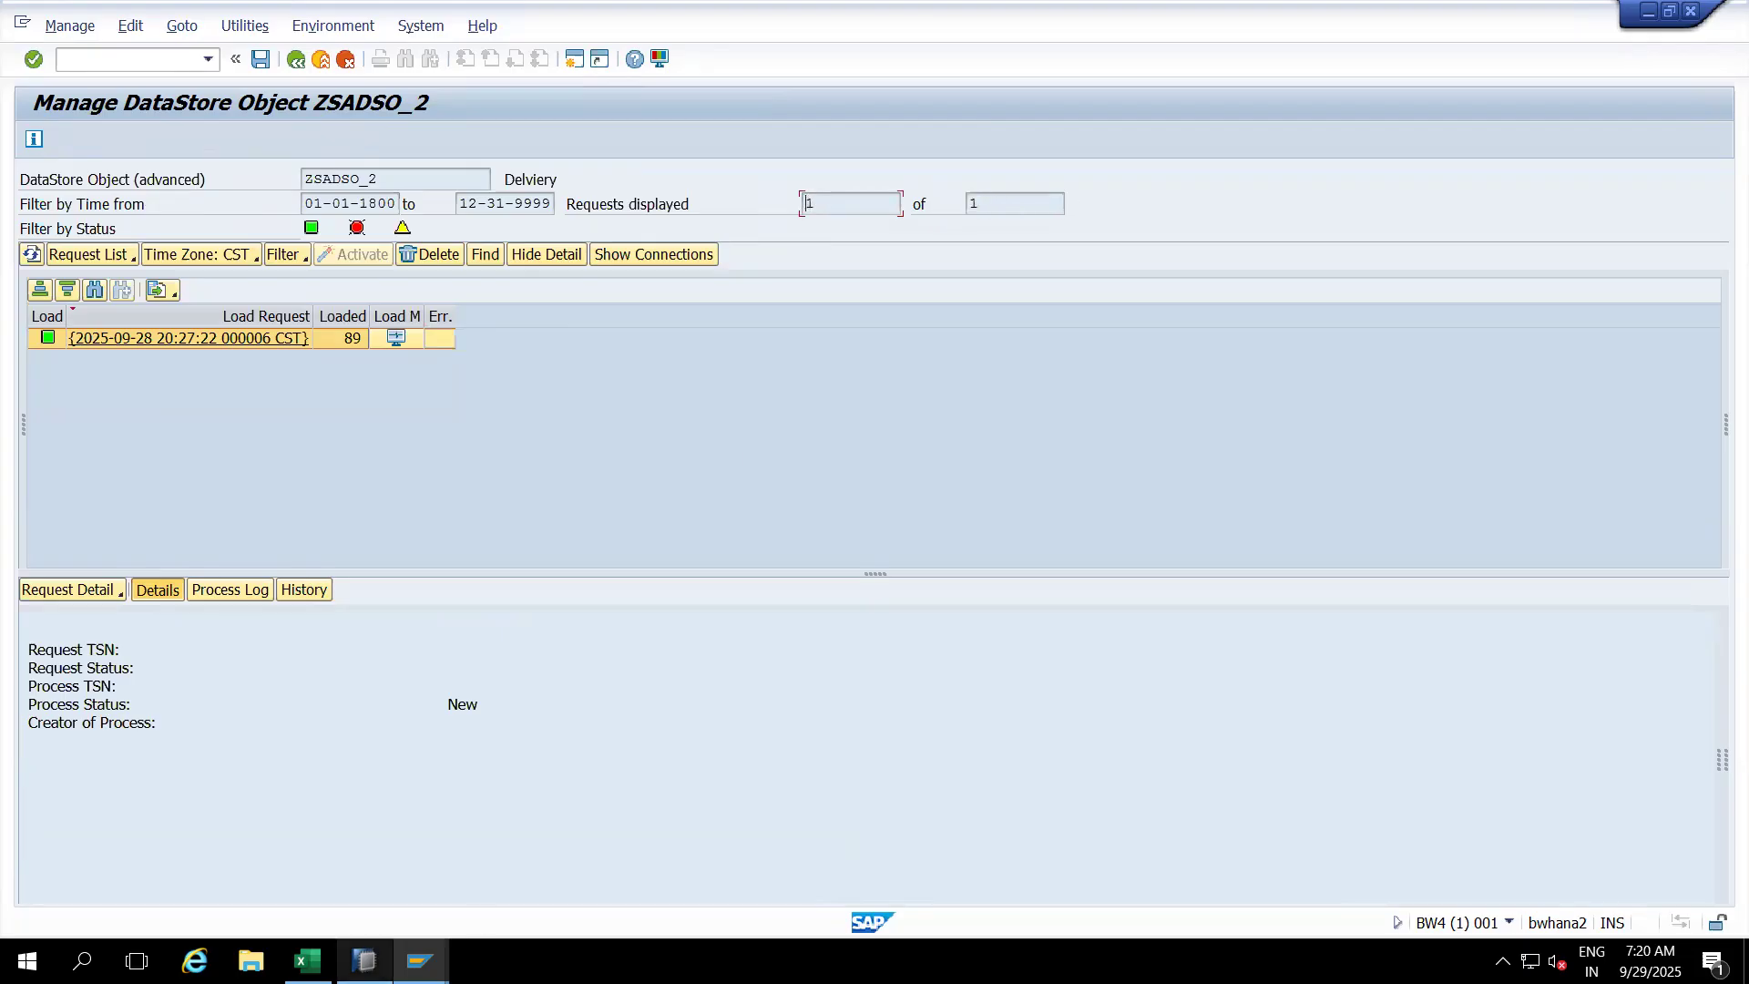
Step: Switch to SAP HANA Studio and review the ZSADSO_1 and ZSADSO_2 branches in data flow ZDF_TD1
click(364, 960)
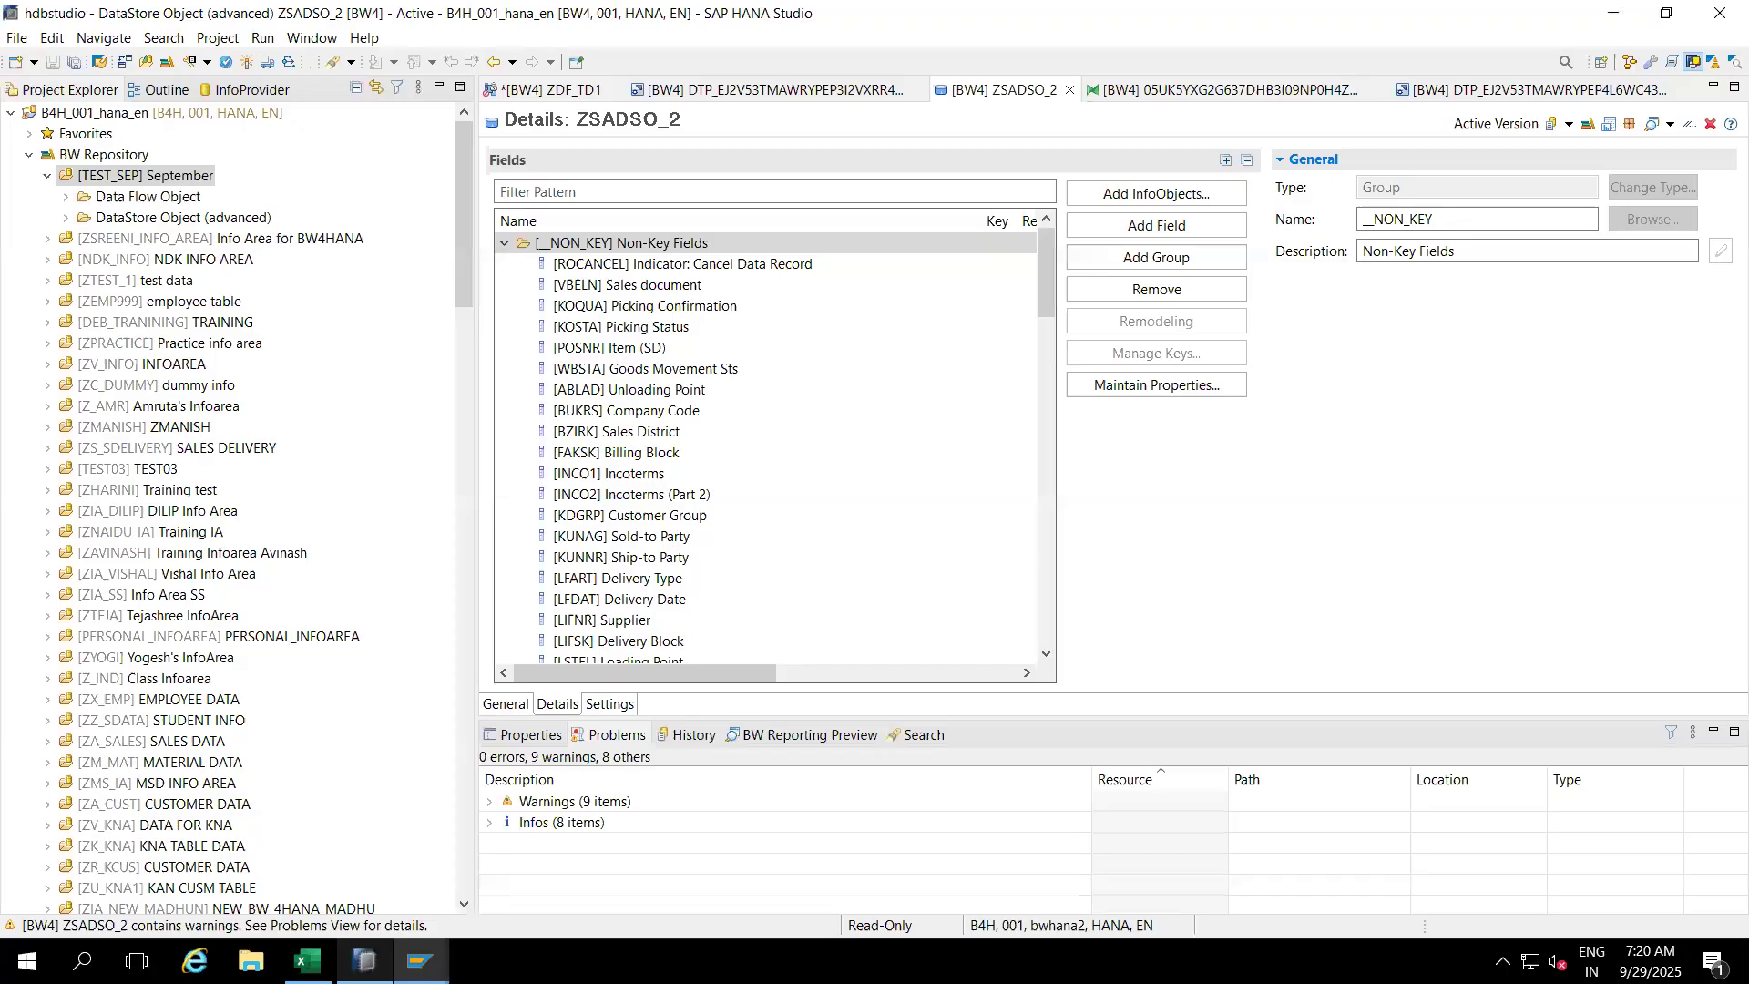
click(560, 91)
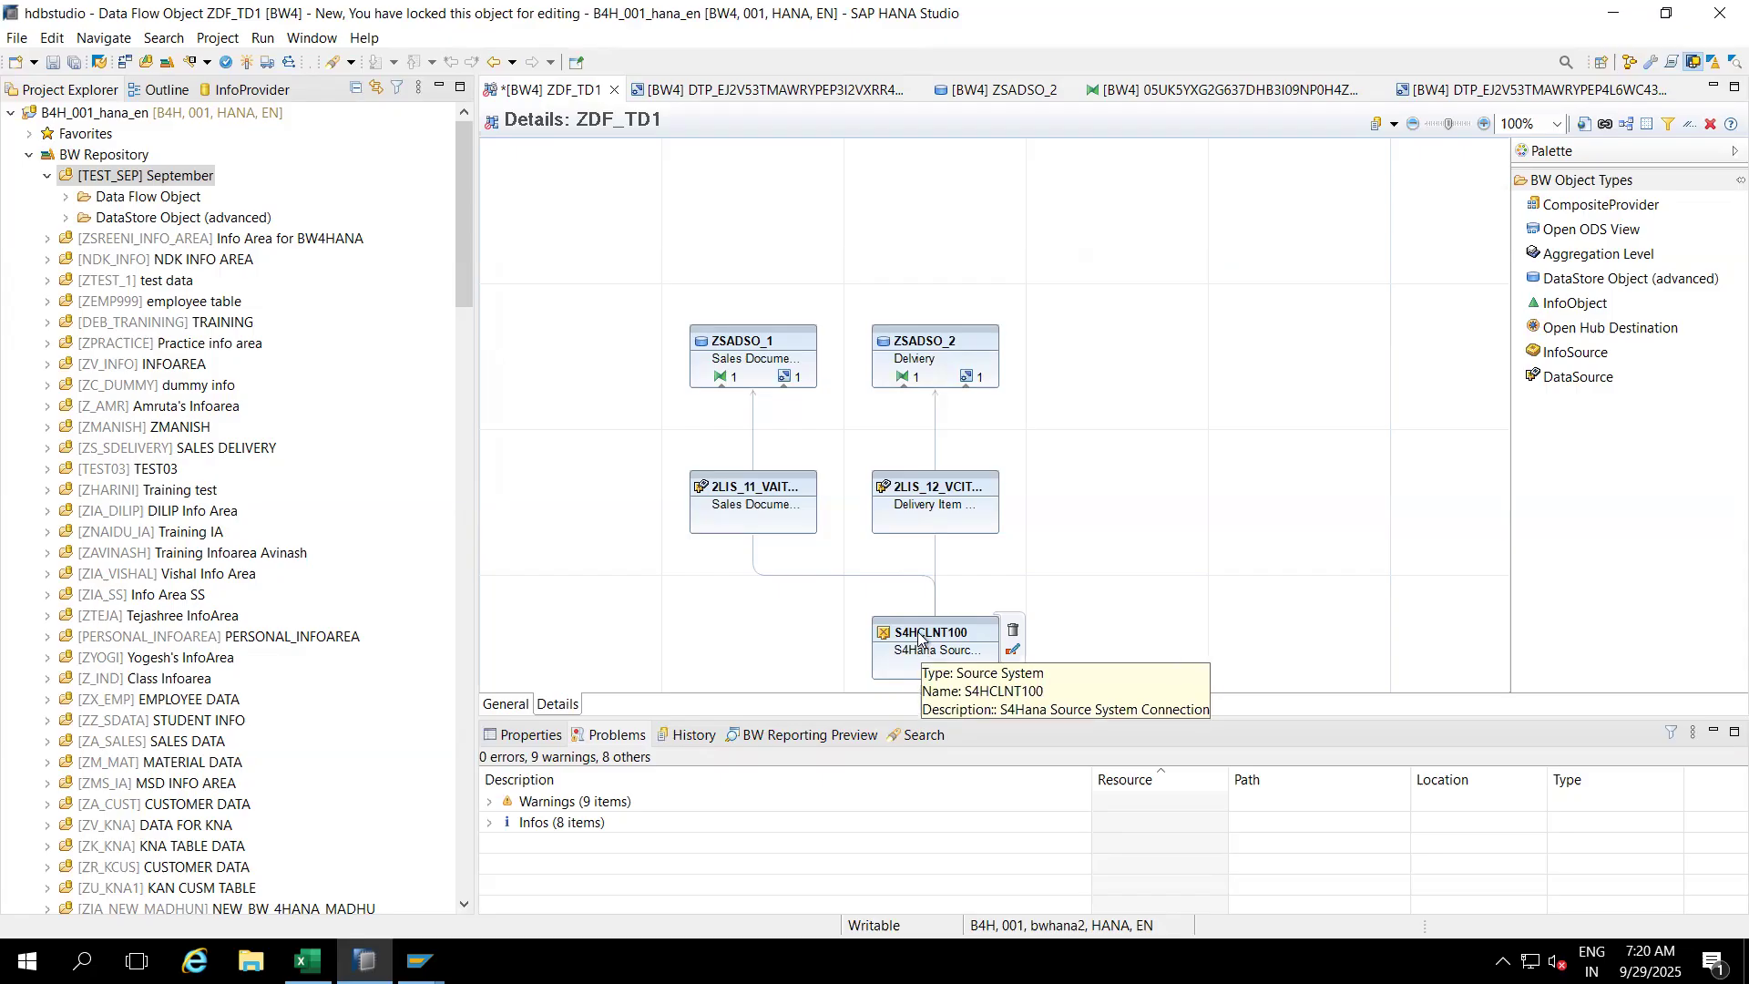
click(743, 349)
click(925, 340)
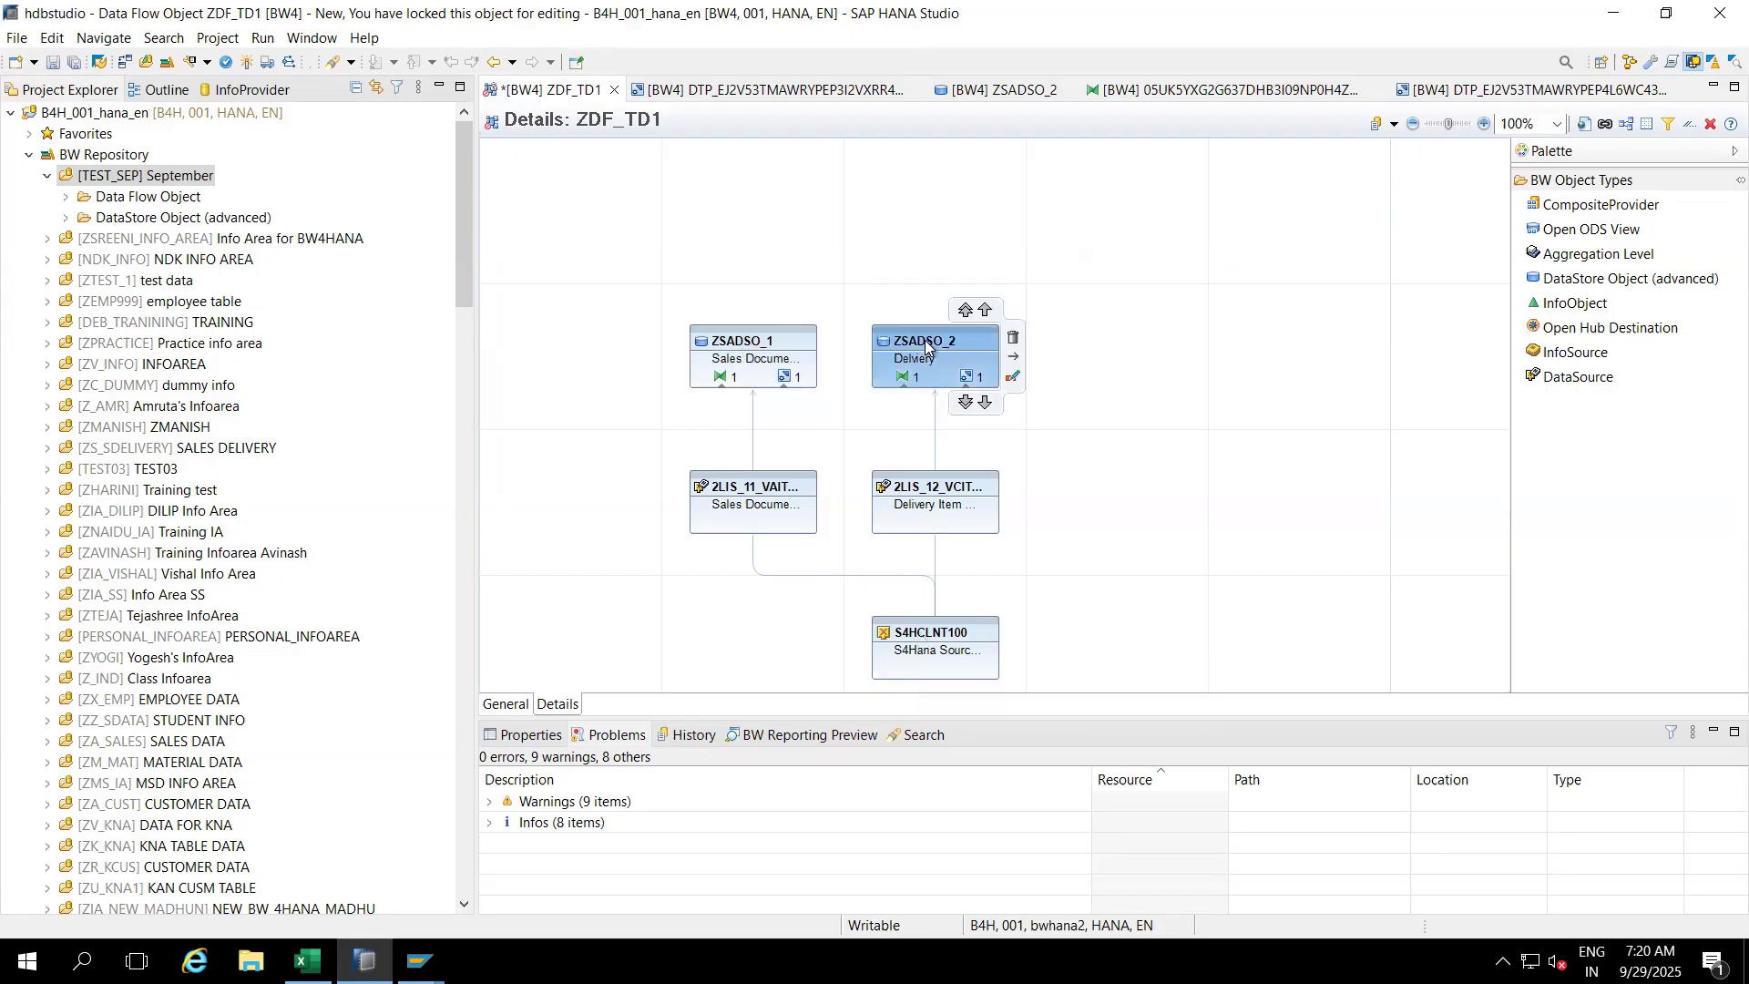
click(706, 355)
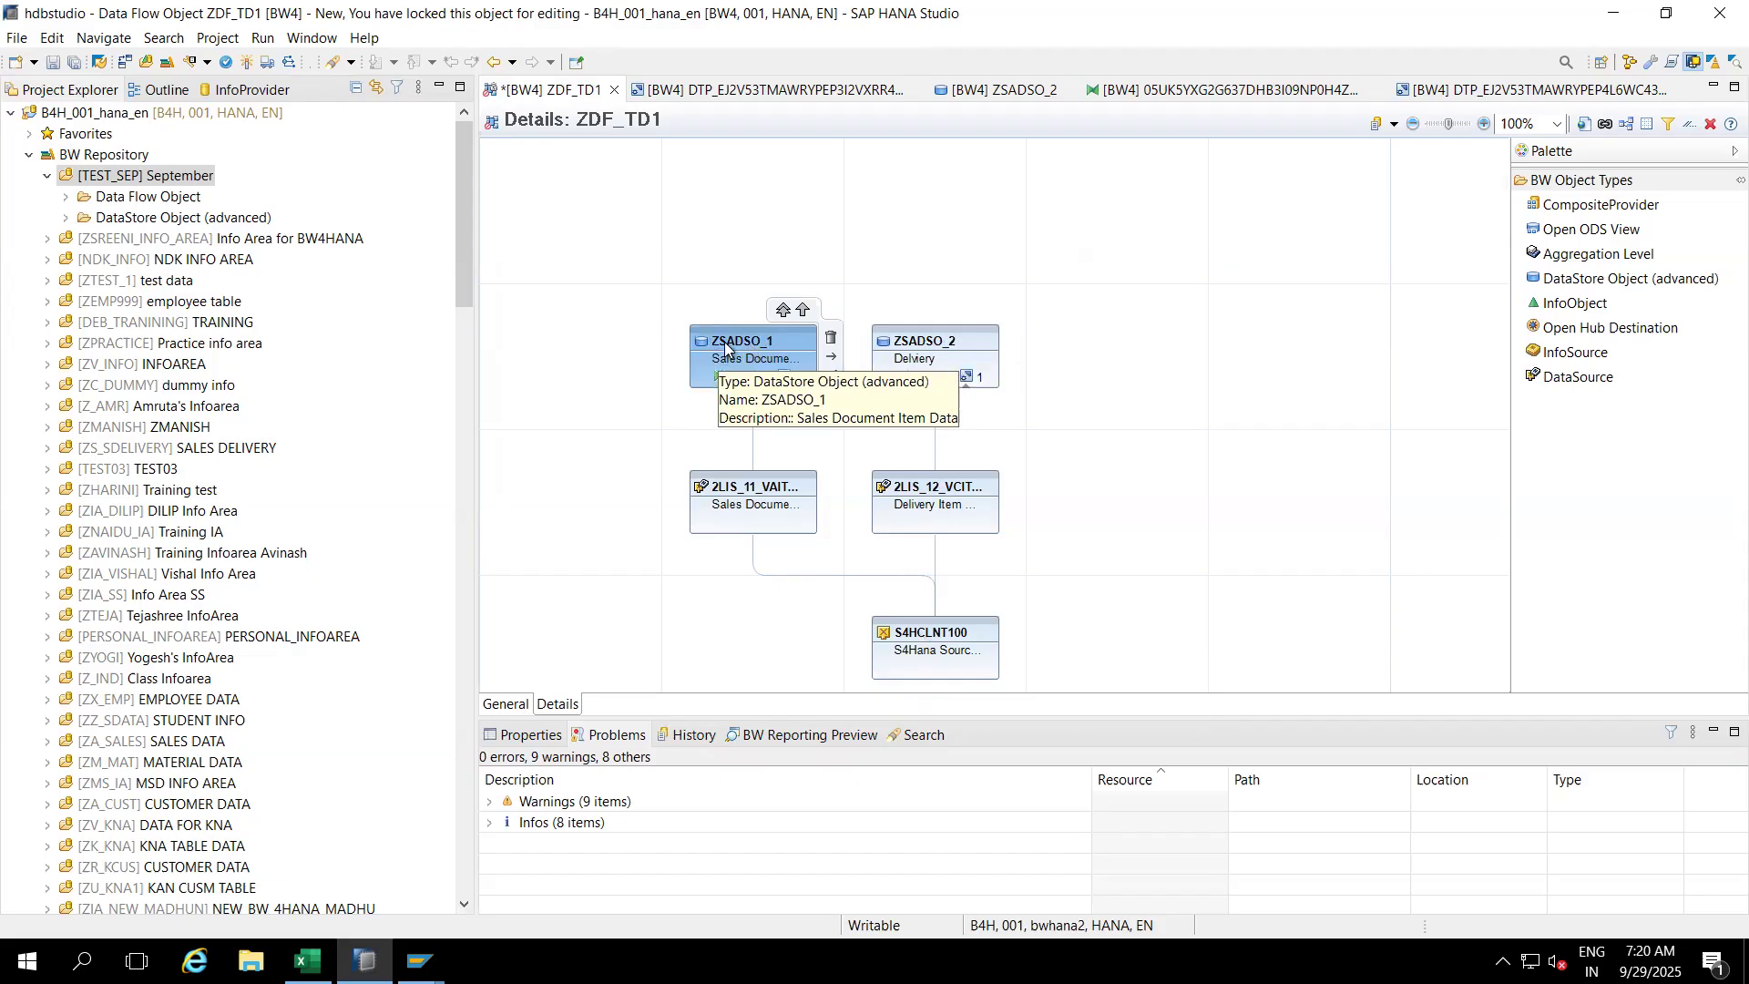
mouse_move(897, 344)
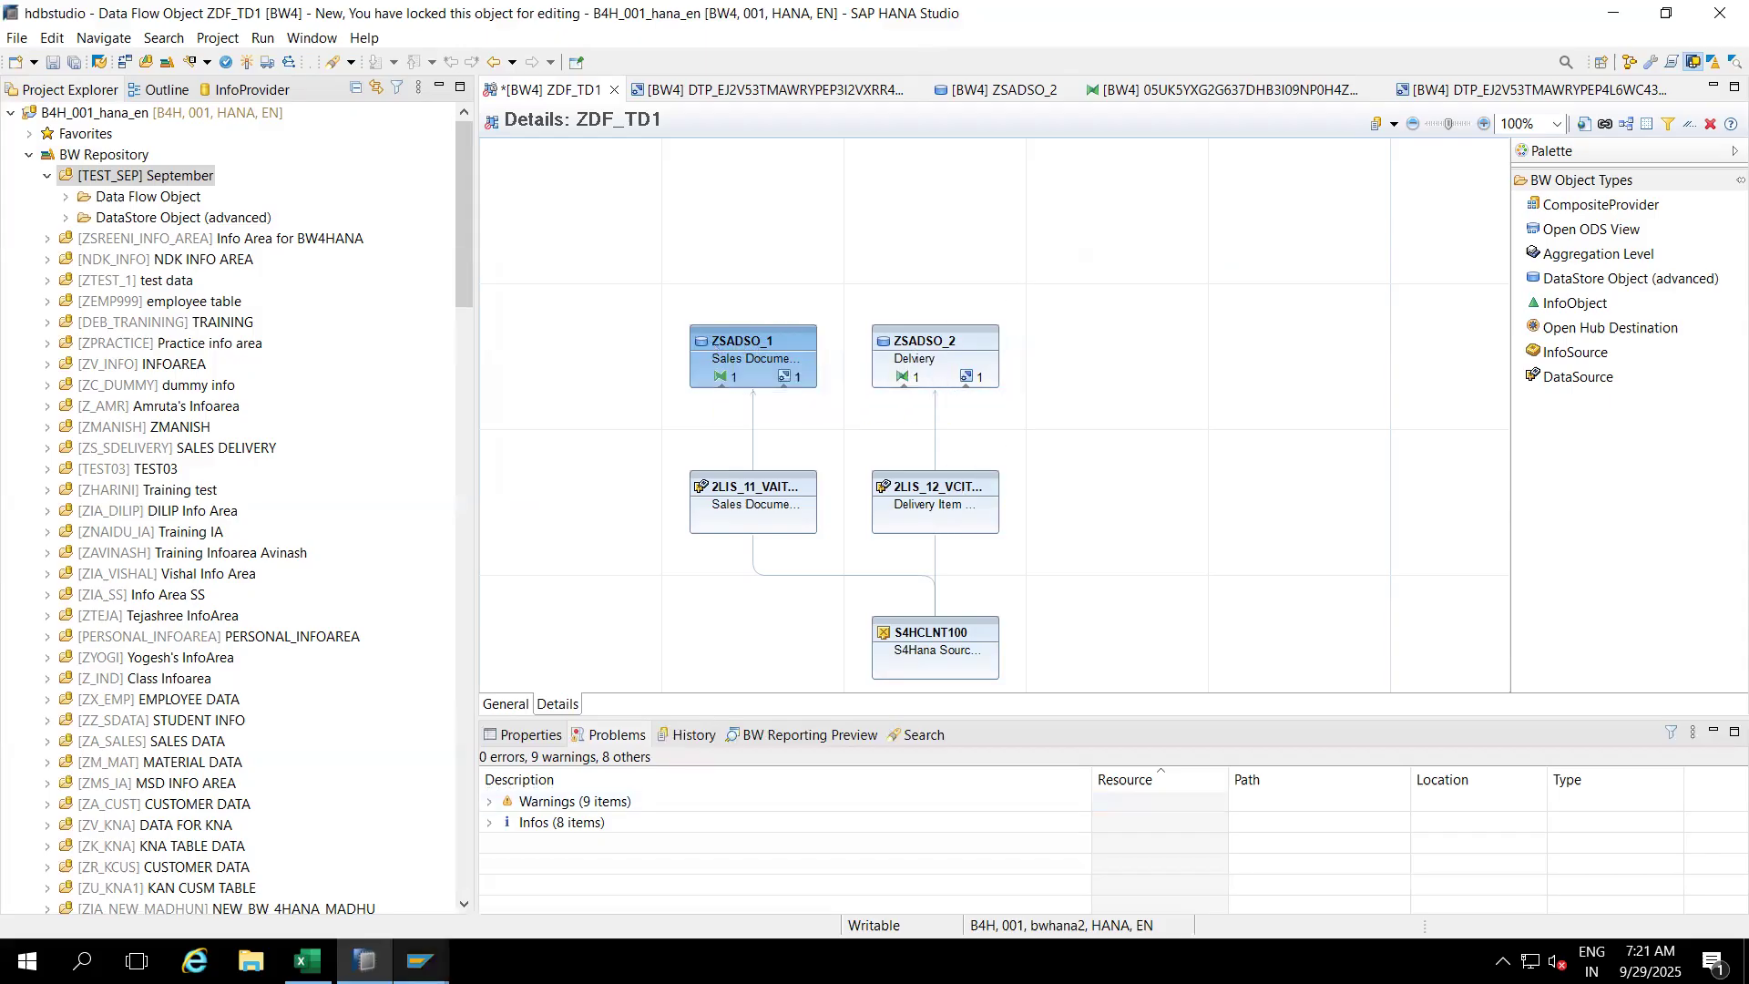
Step: Switch to SAP GUI, start transaction RSMNG in a new session and display the load requests of ZSADSO_1
mouse_move(419, 961)
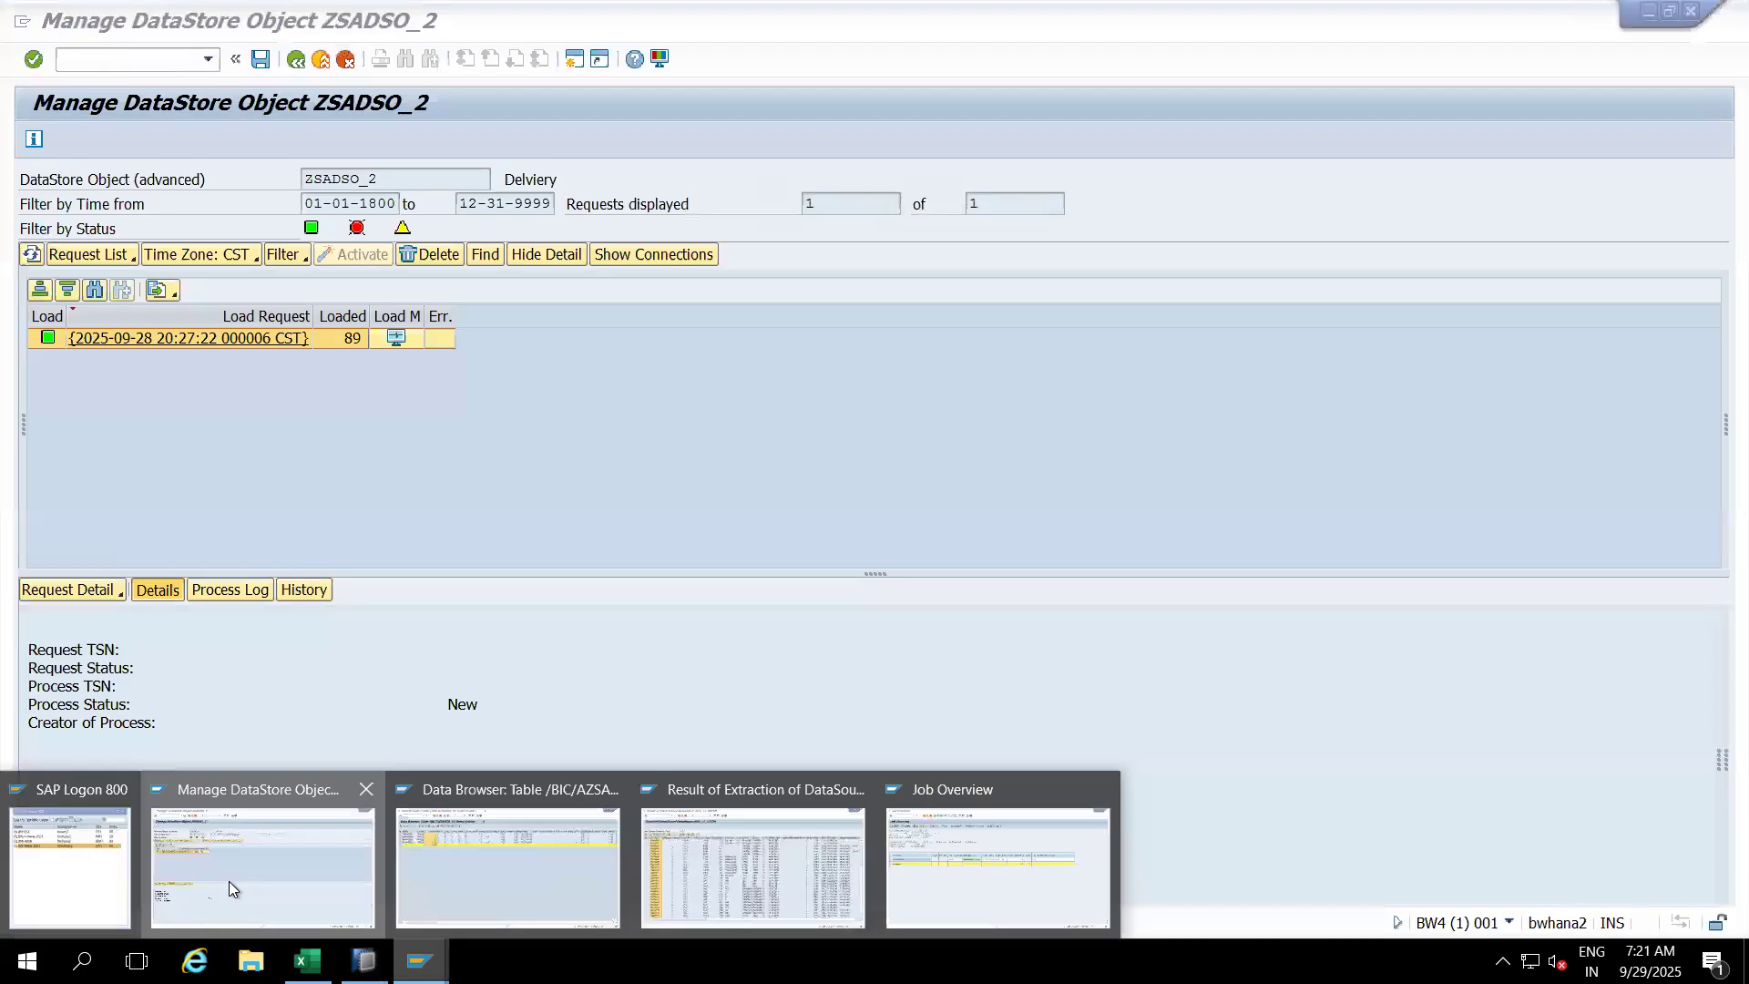
click(228, 882)
text(/oRSMNG)
key(Return)
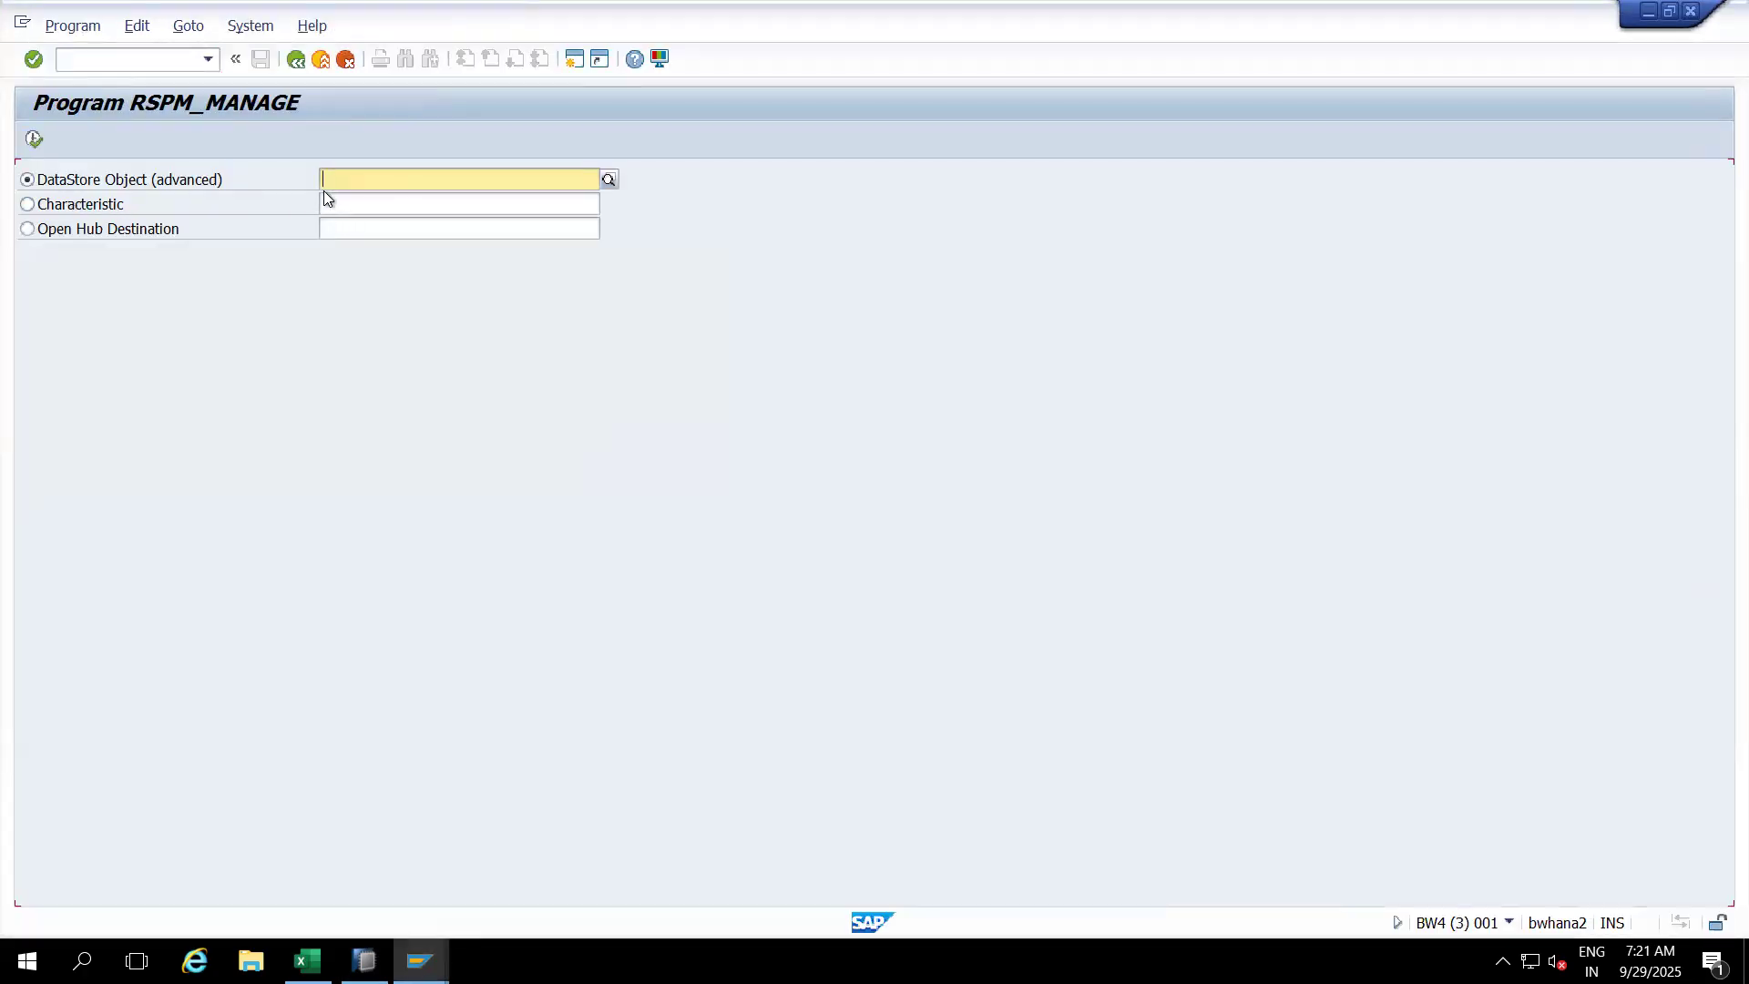
text(ZSA)
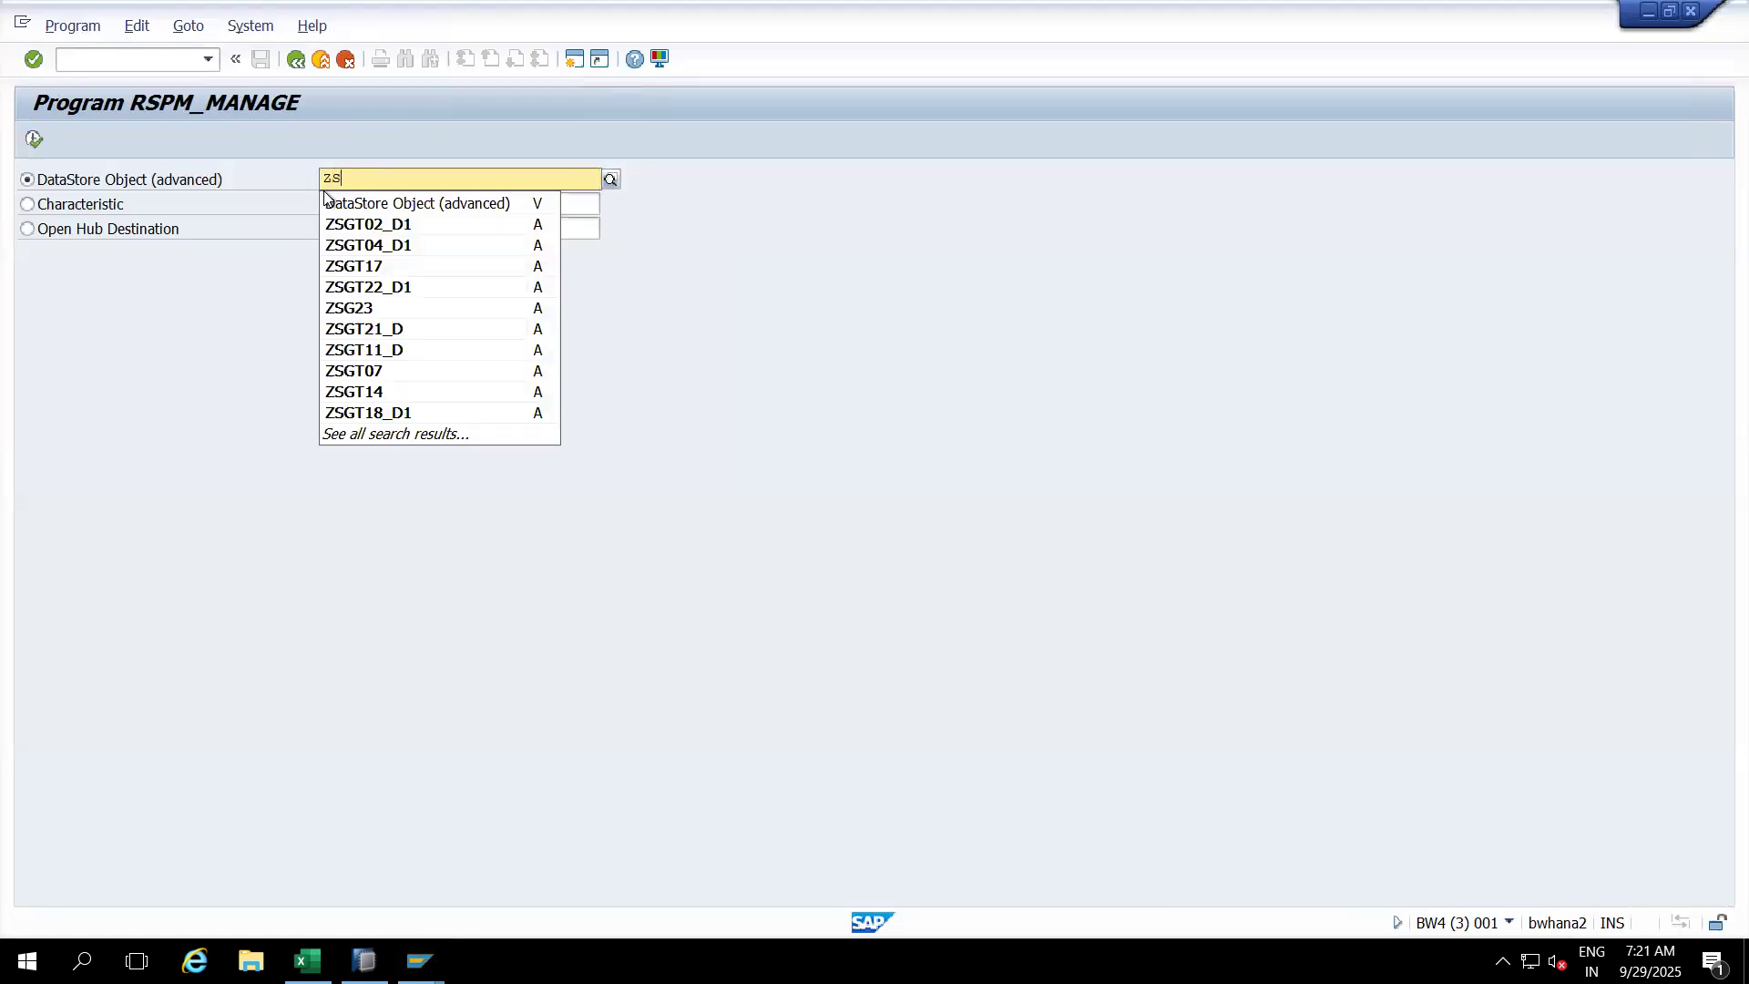
text(DSO_1)
click(167, 353)
click(33, 140)
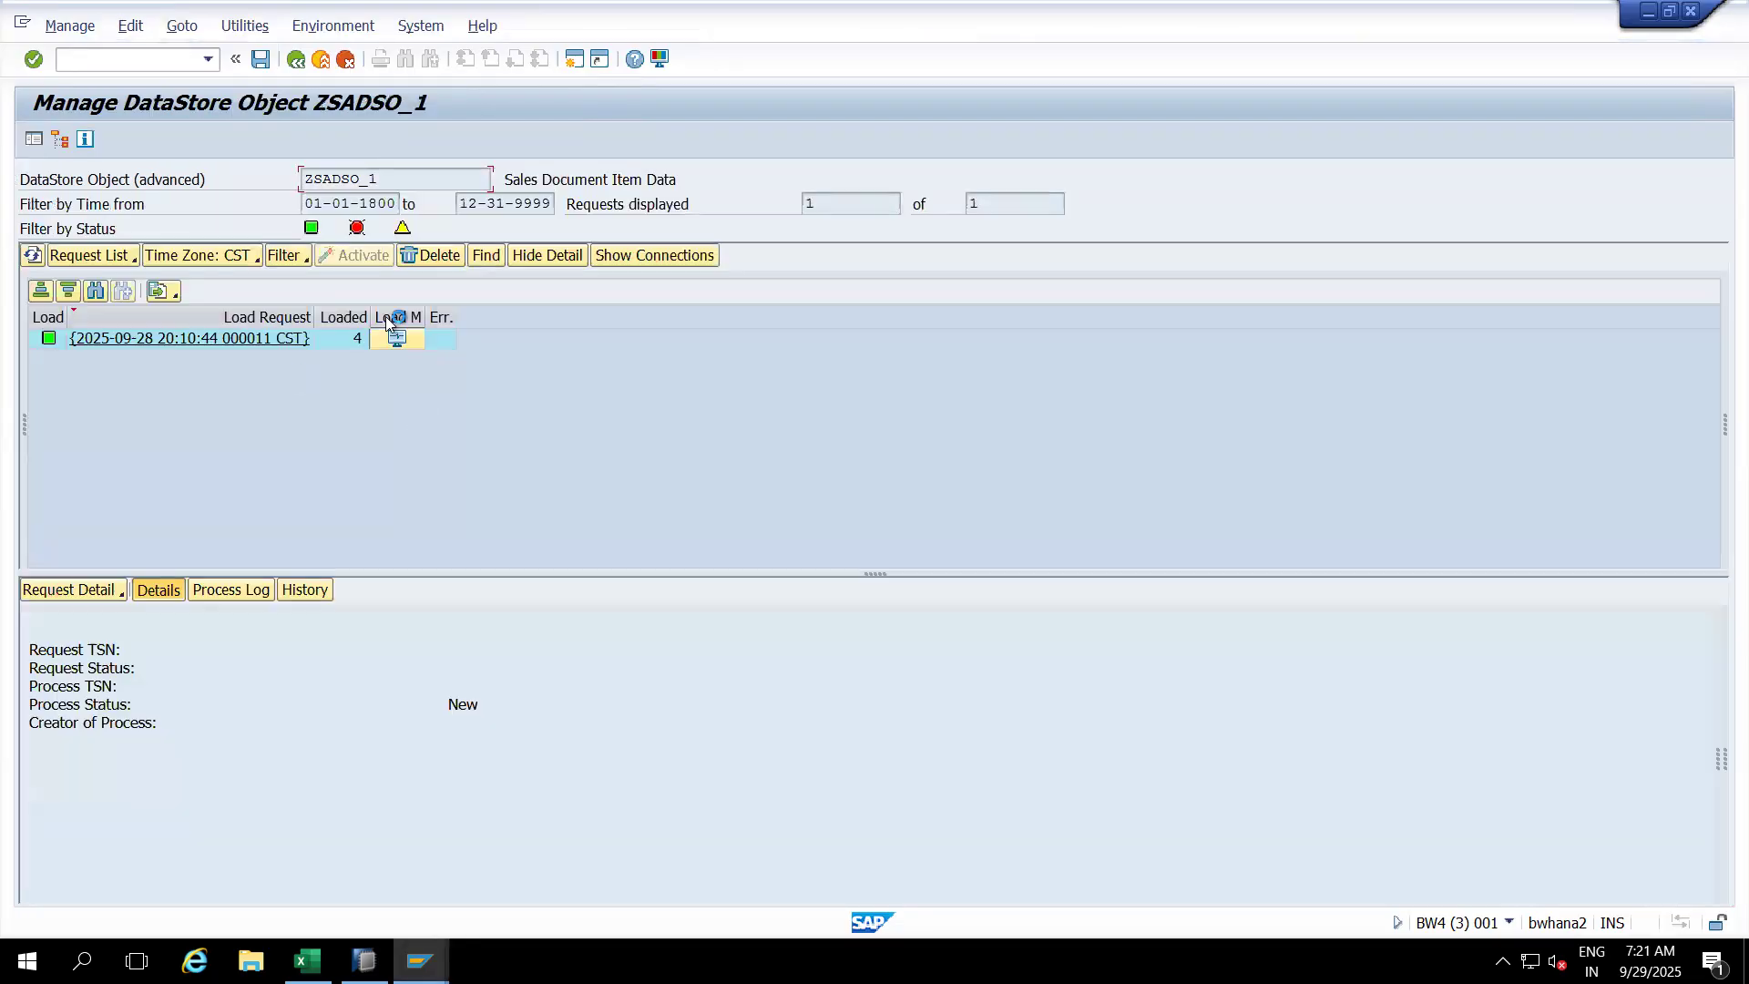
Step: Return to the object selection, change the DataStore object to ZSADSO_2 and display its load requests
click(297, 61)
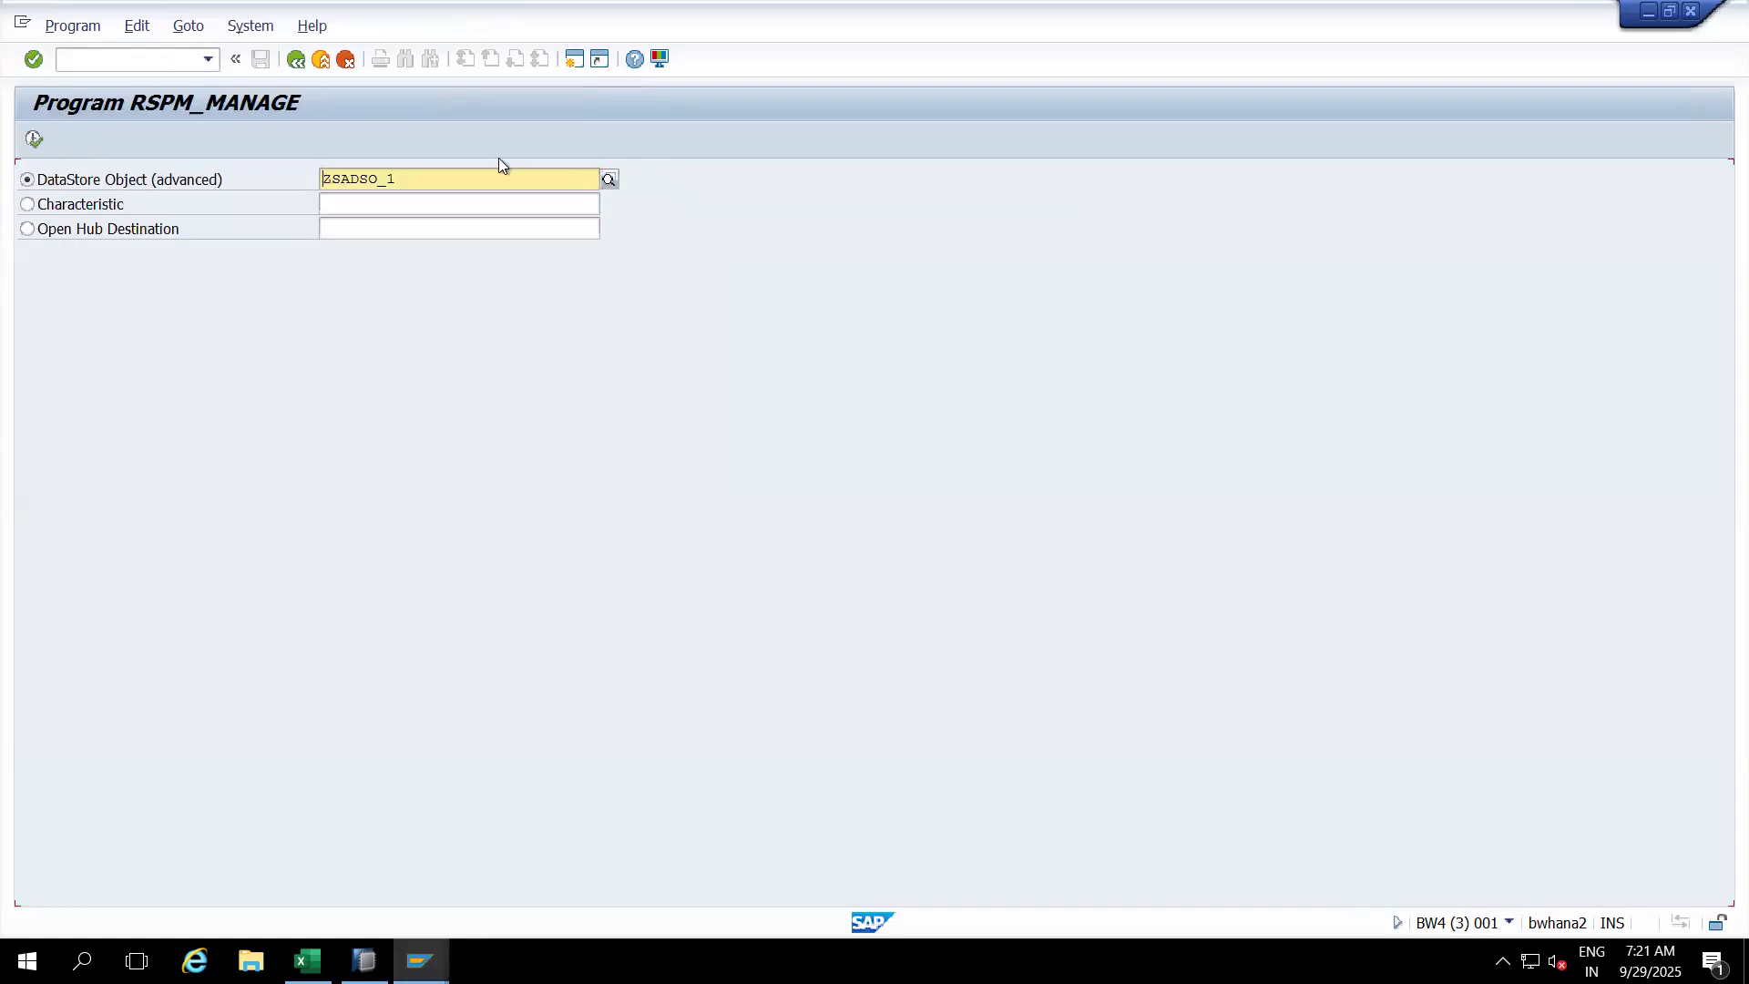
key(BackSpace)
text(2)
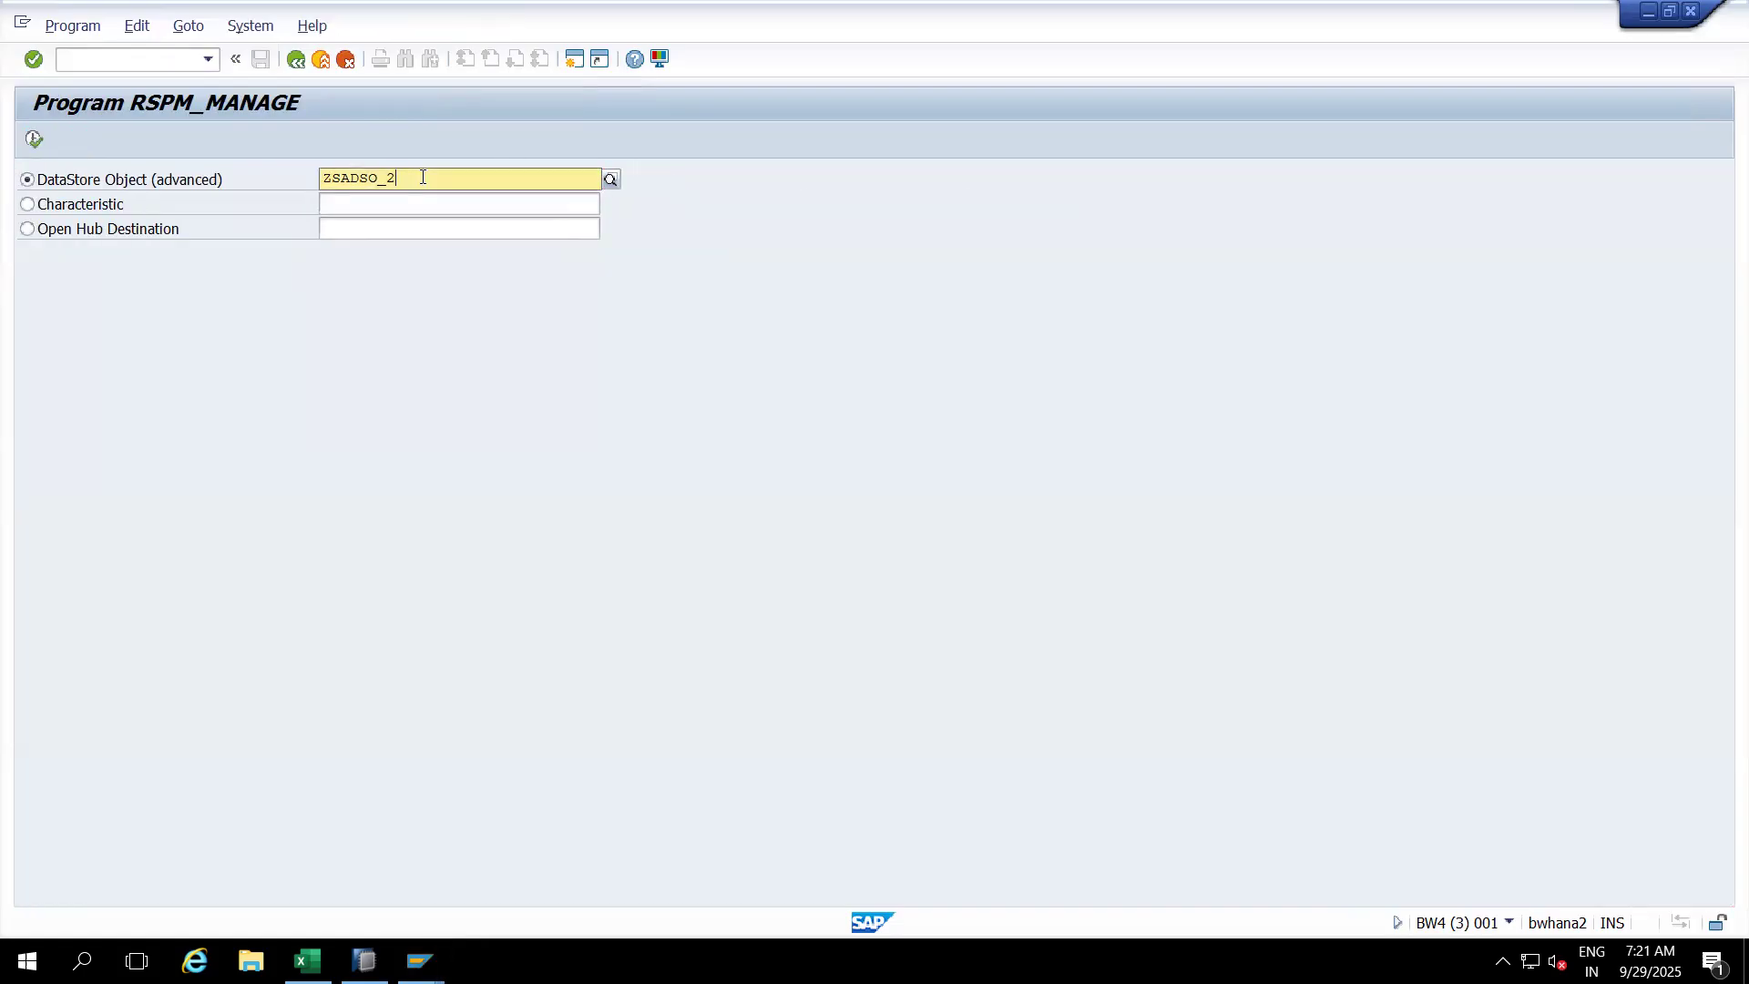
click(40, 139)
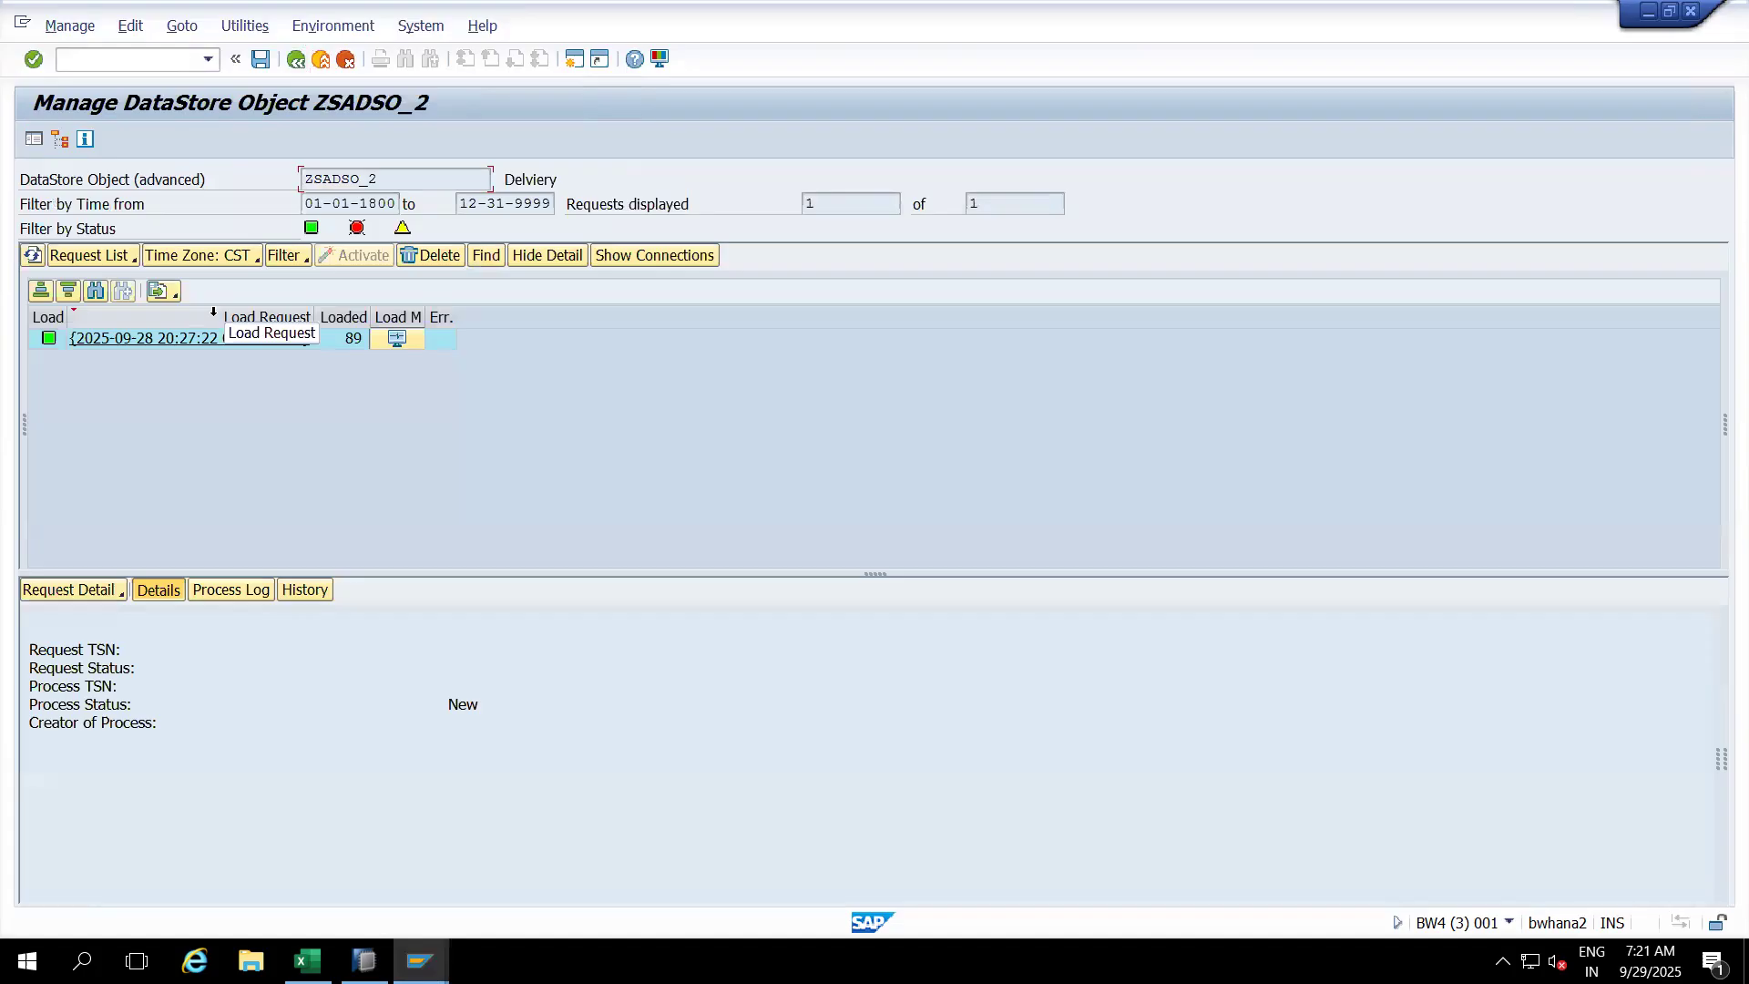
Step: Examine the options for displaying new data and the inbound table for the ZSADSO_2 load request
click(244, 25)
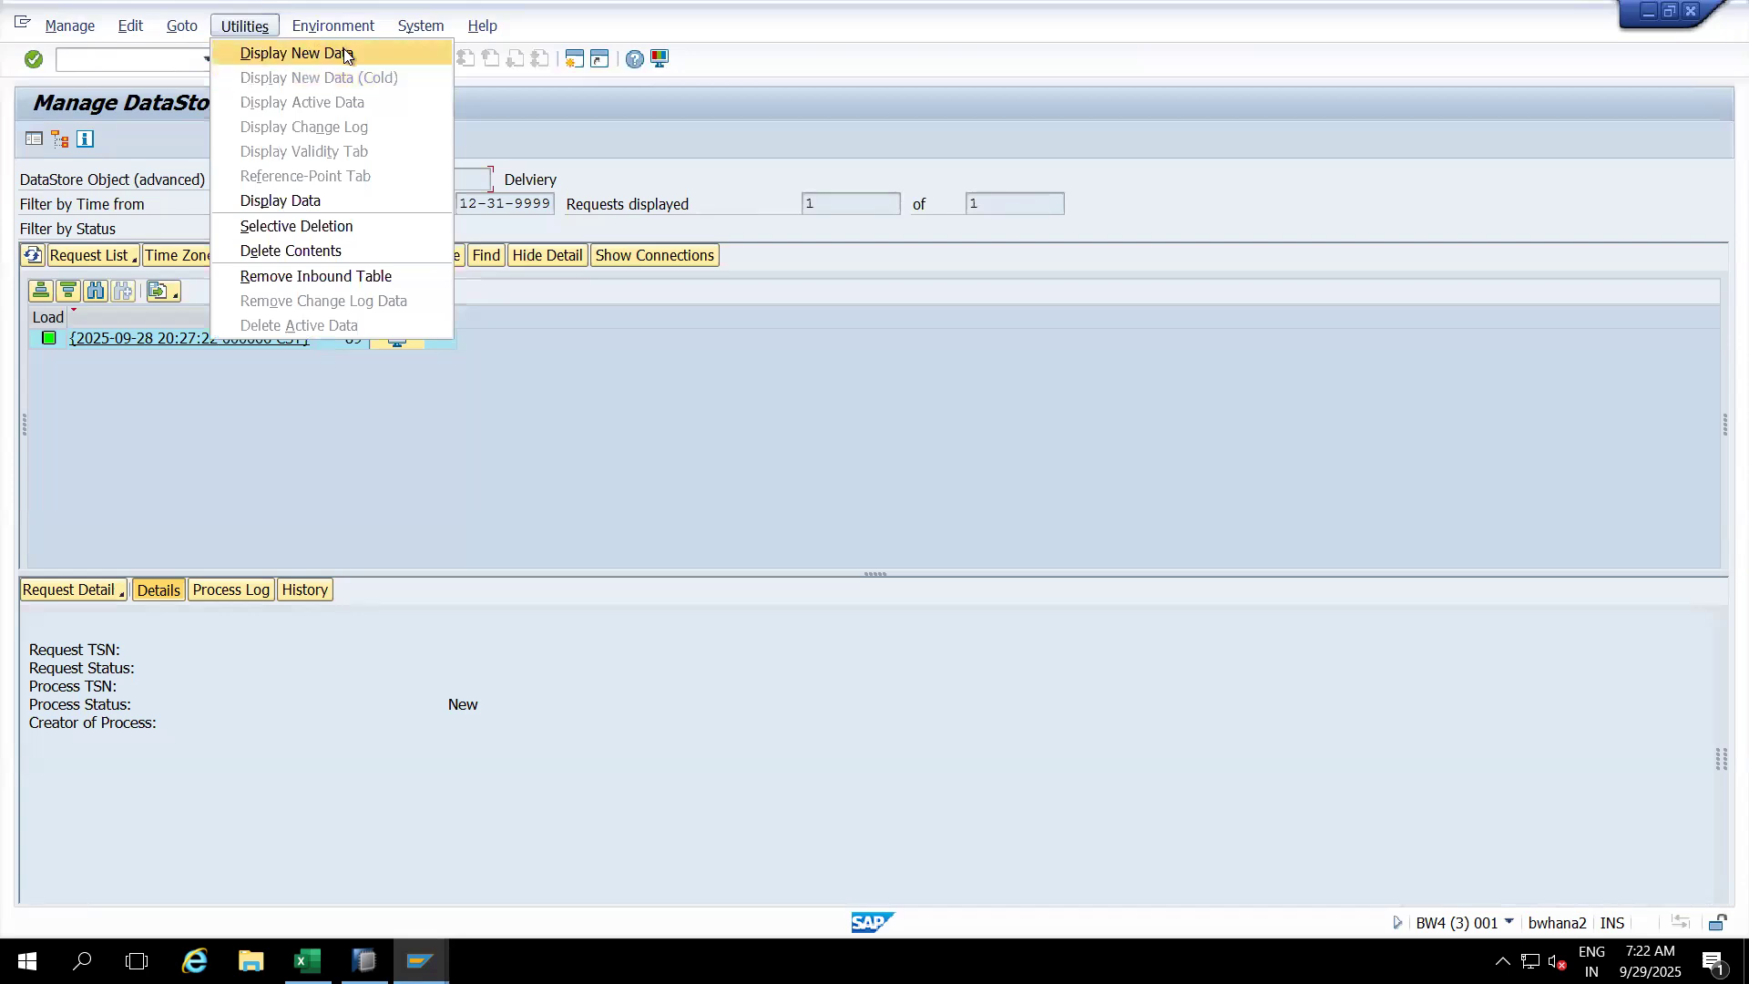
click(637, 412)
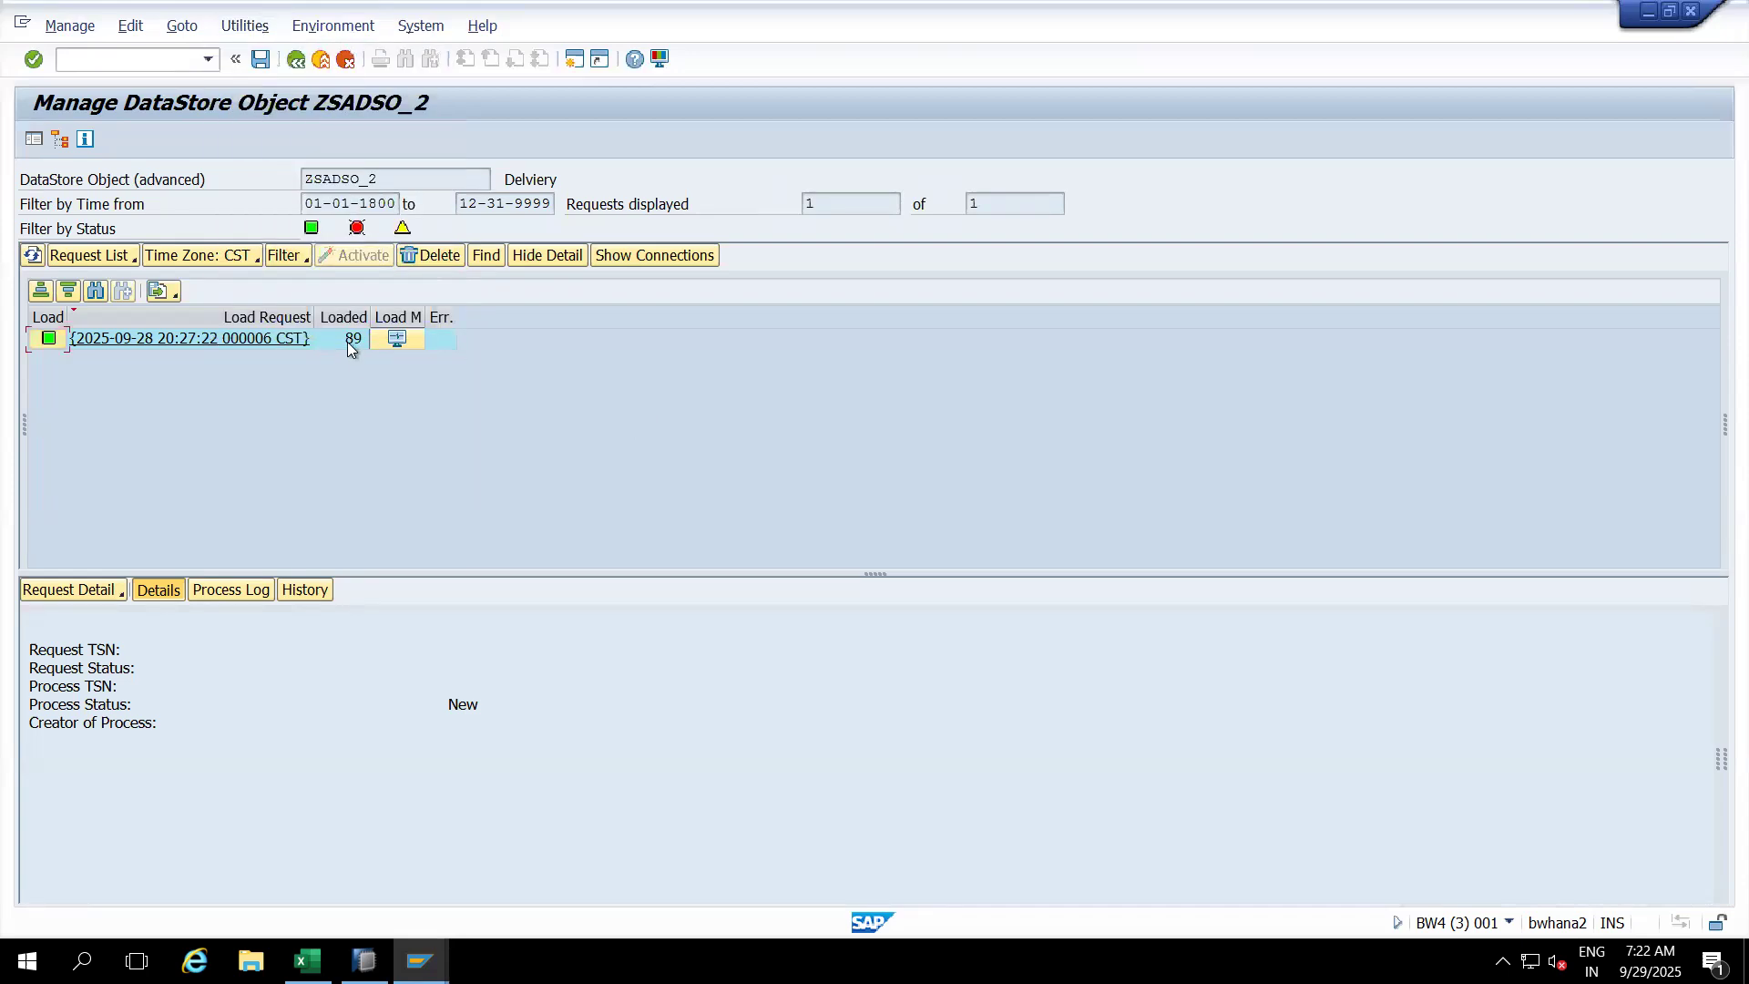
right_click(349, 344)
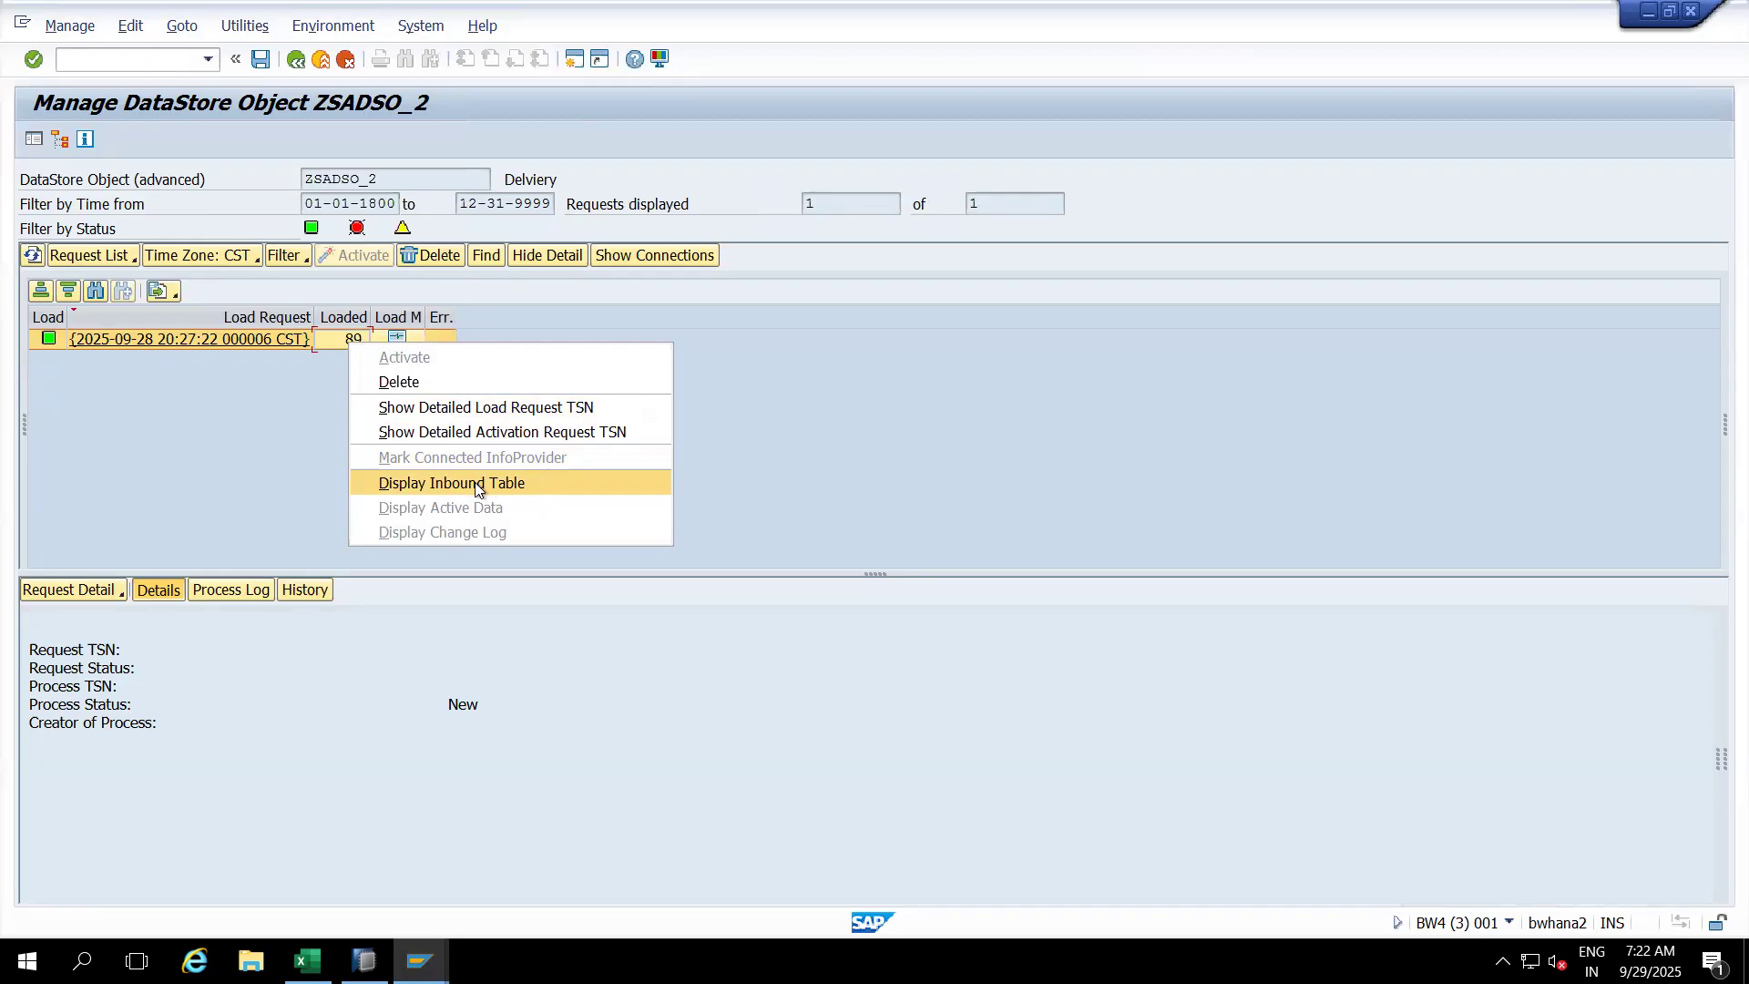
click(825, 483)
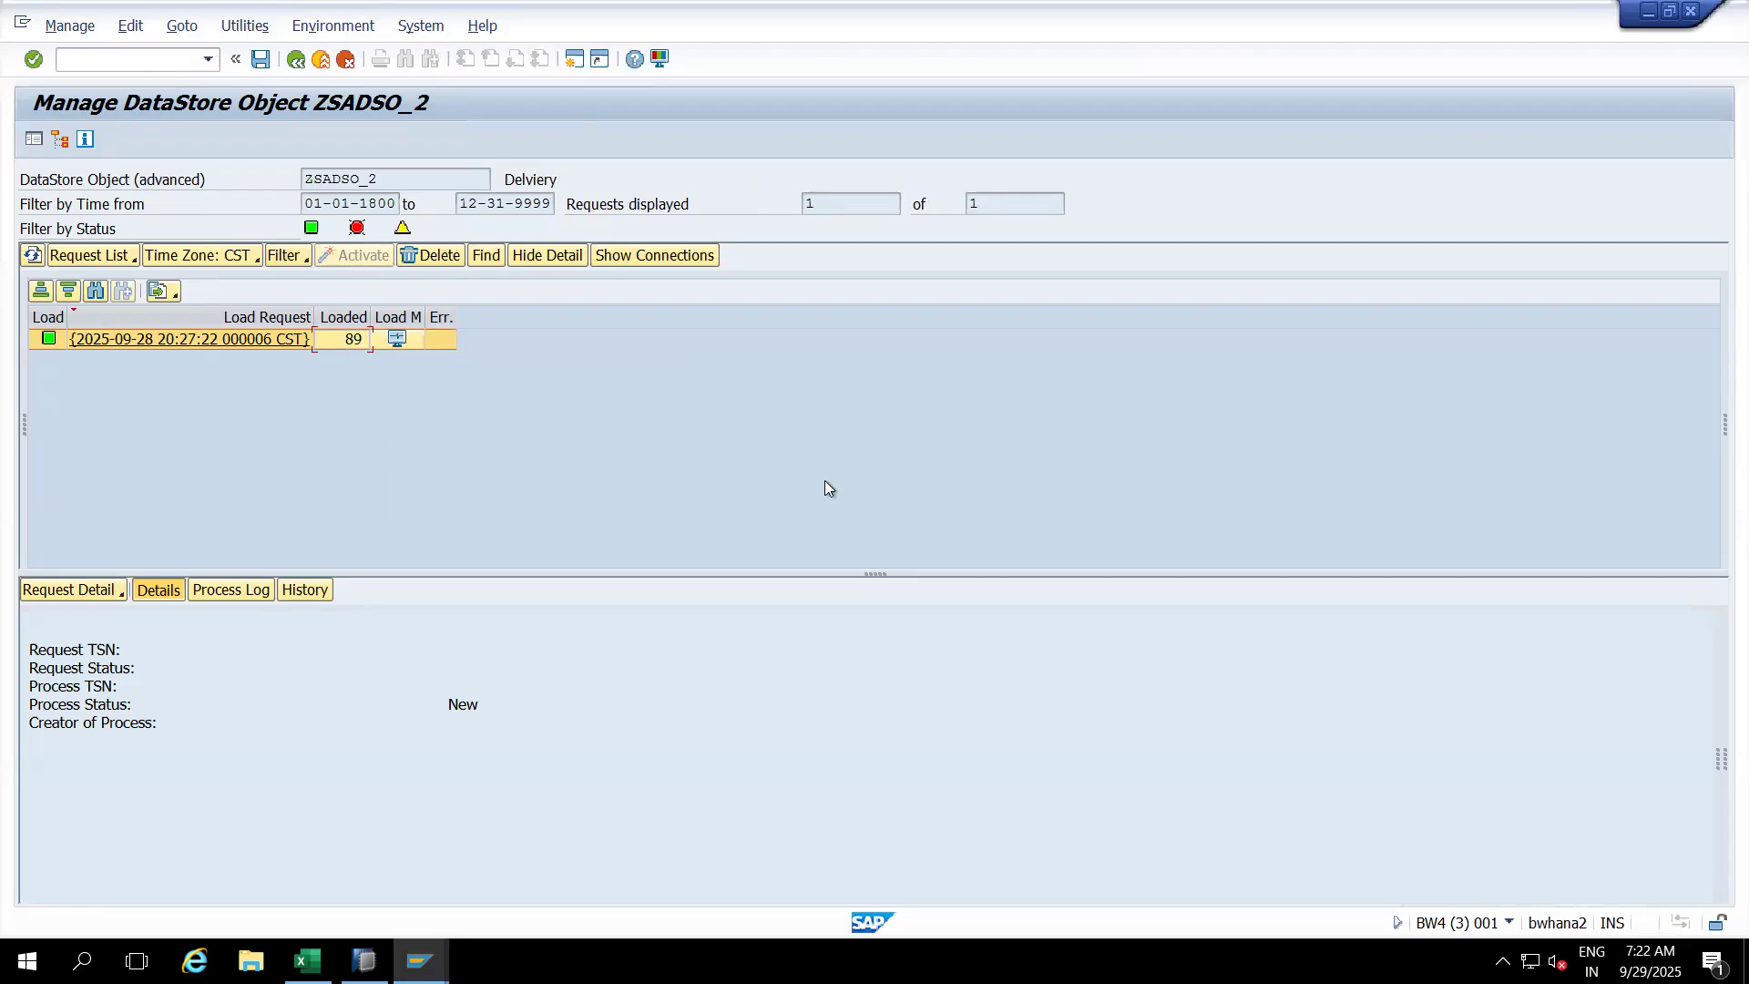
Step: Check which data display options the ZSADSO_2 load request offers
right_click(346, 341)
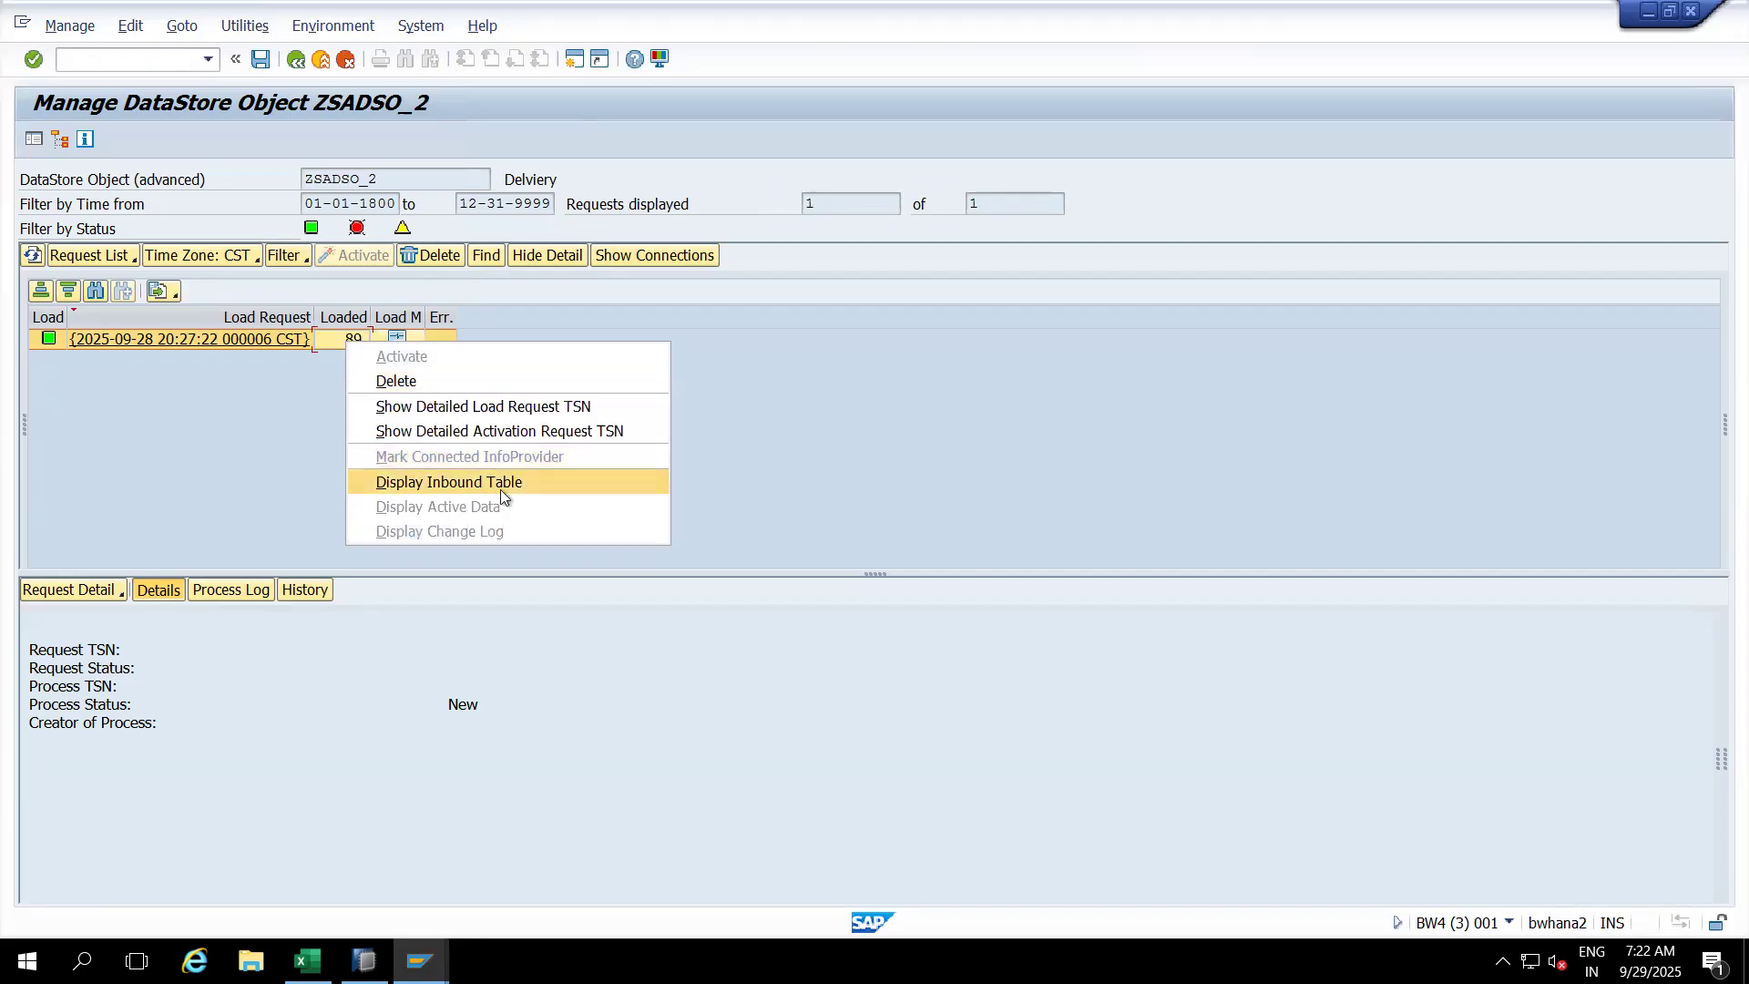
click(829, 499)
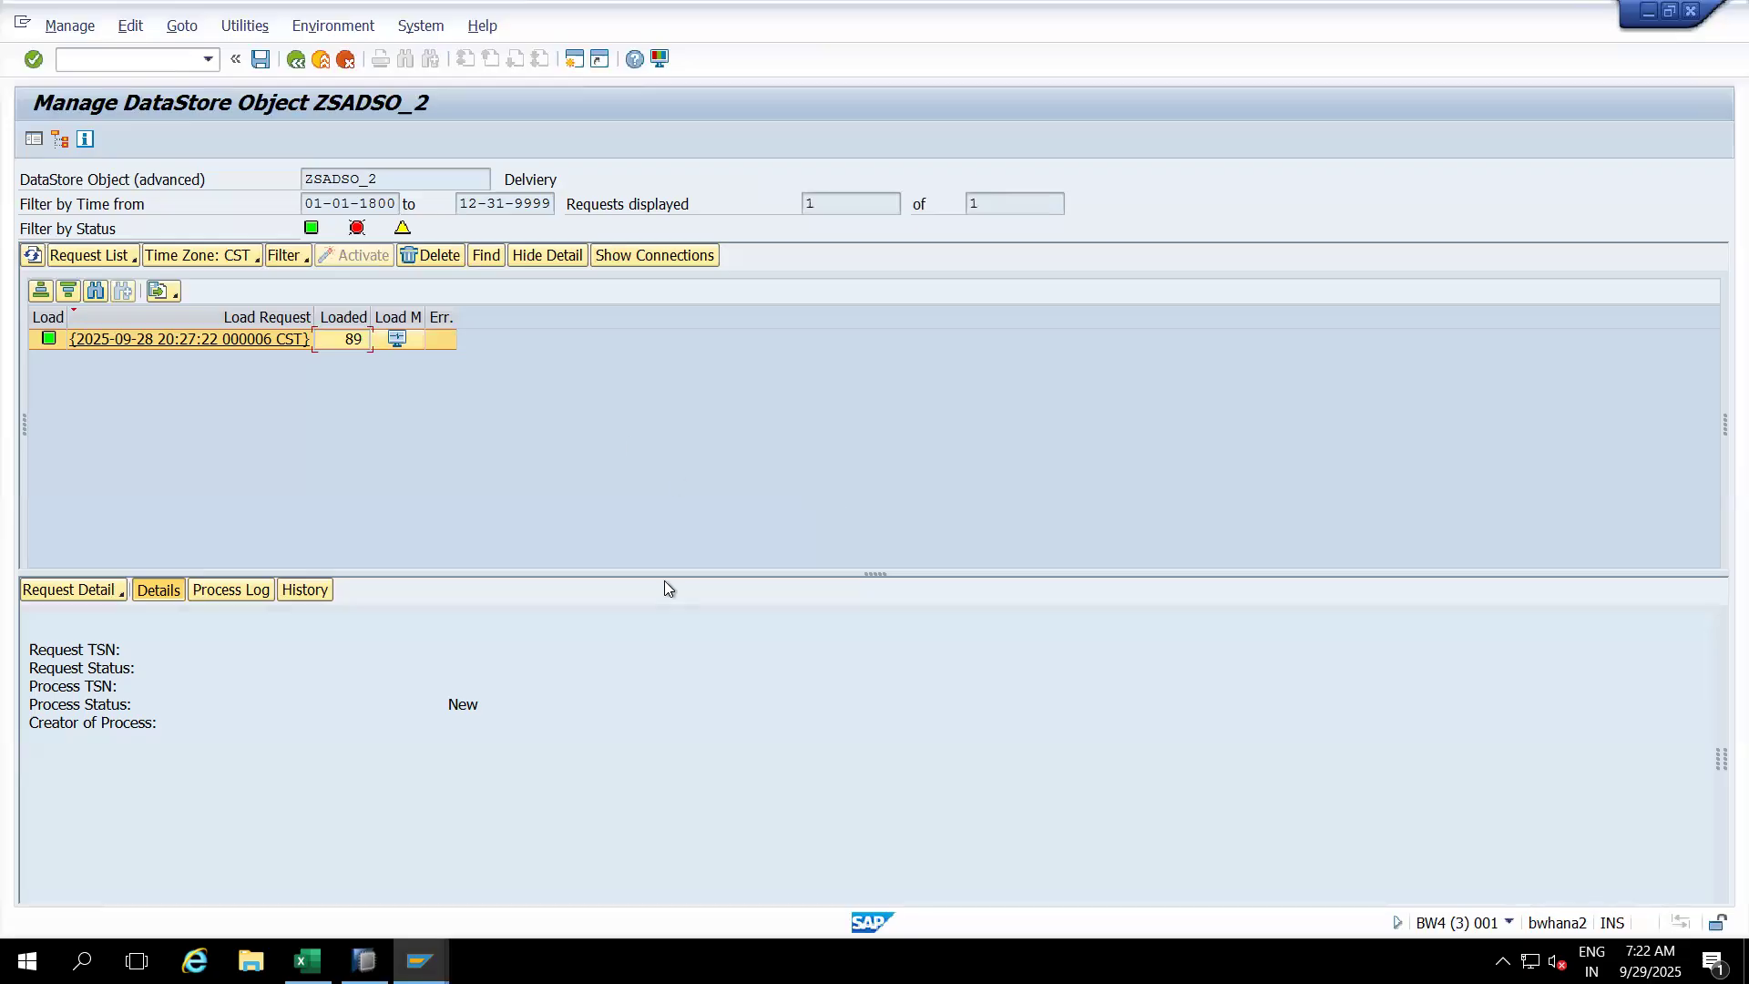
Step: Switch to SAP HANA Studio and add a DataStore Object (advanced) node above ZSADSO_2 in data flow ZDF_TD1
click(365, 961)
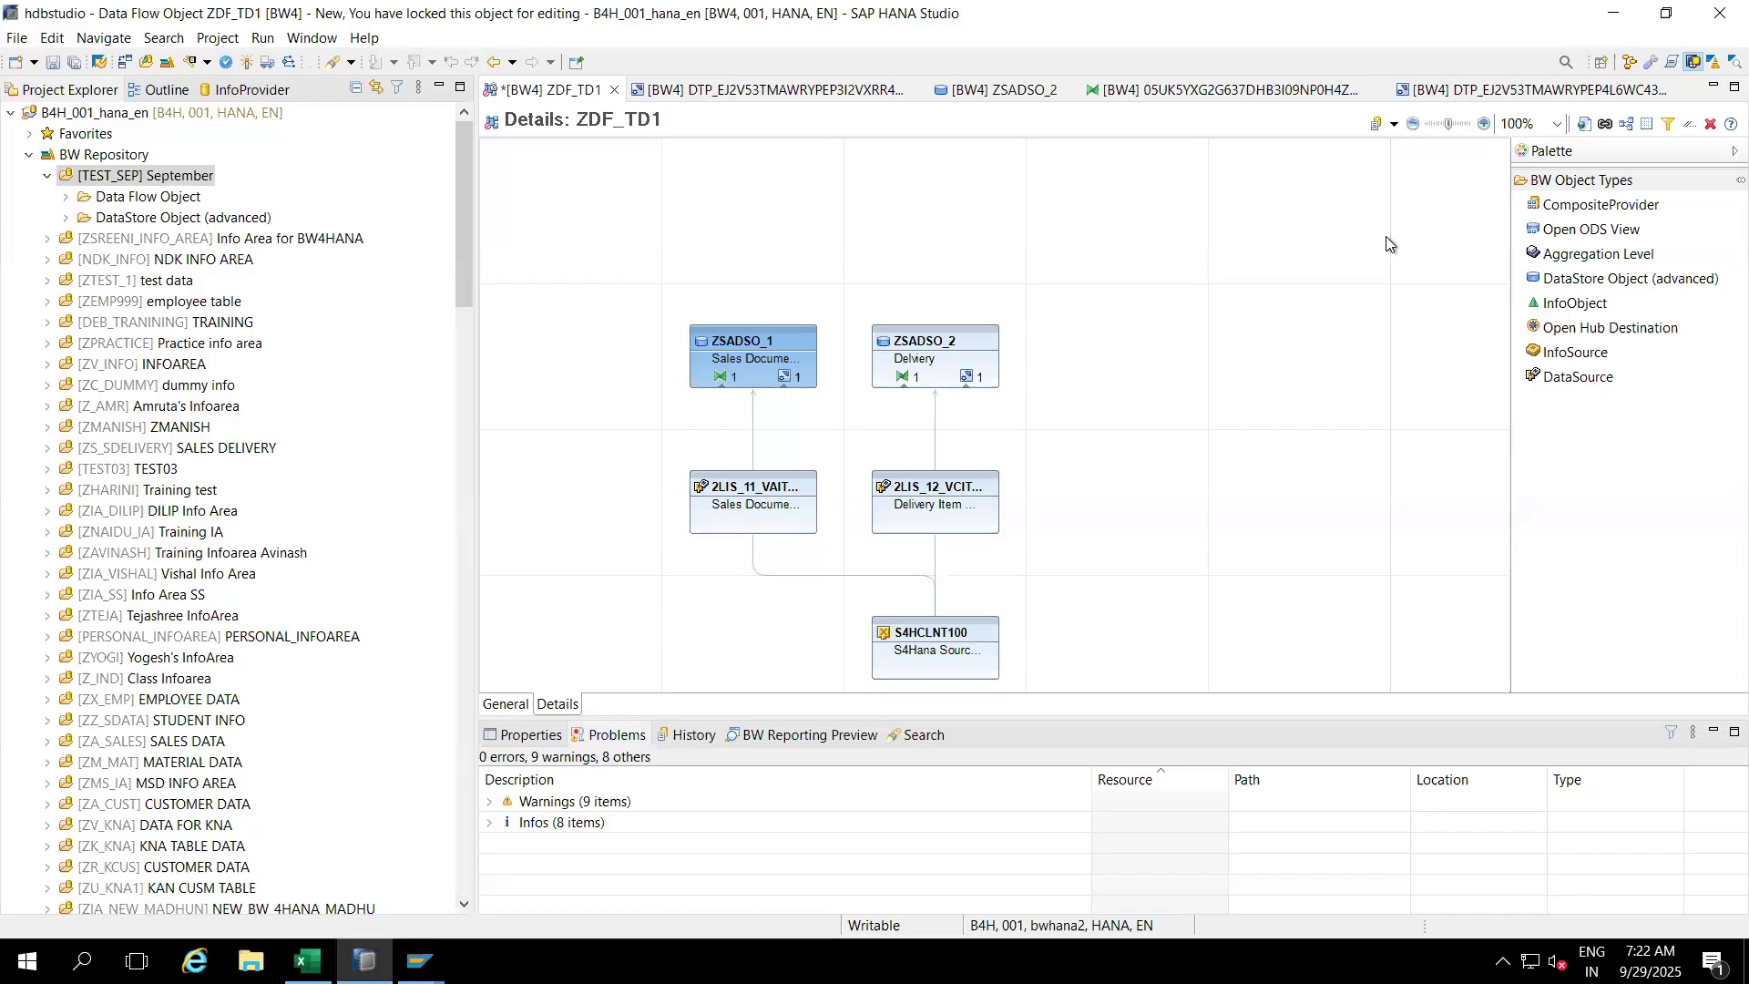
click(1570, 279)
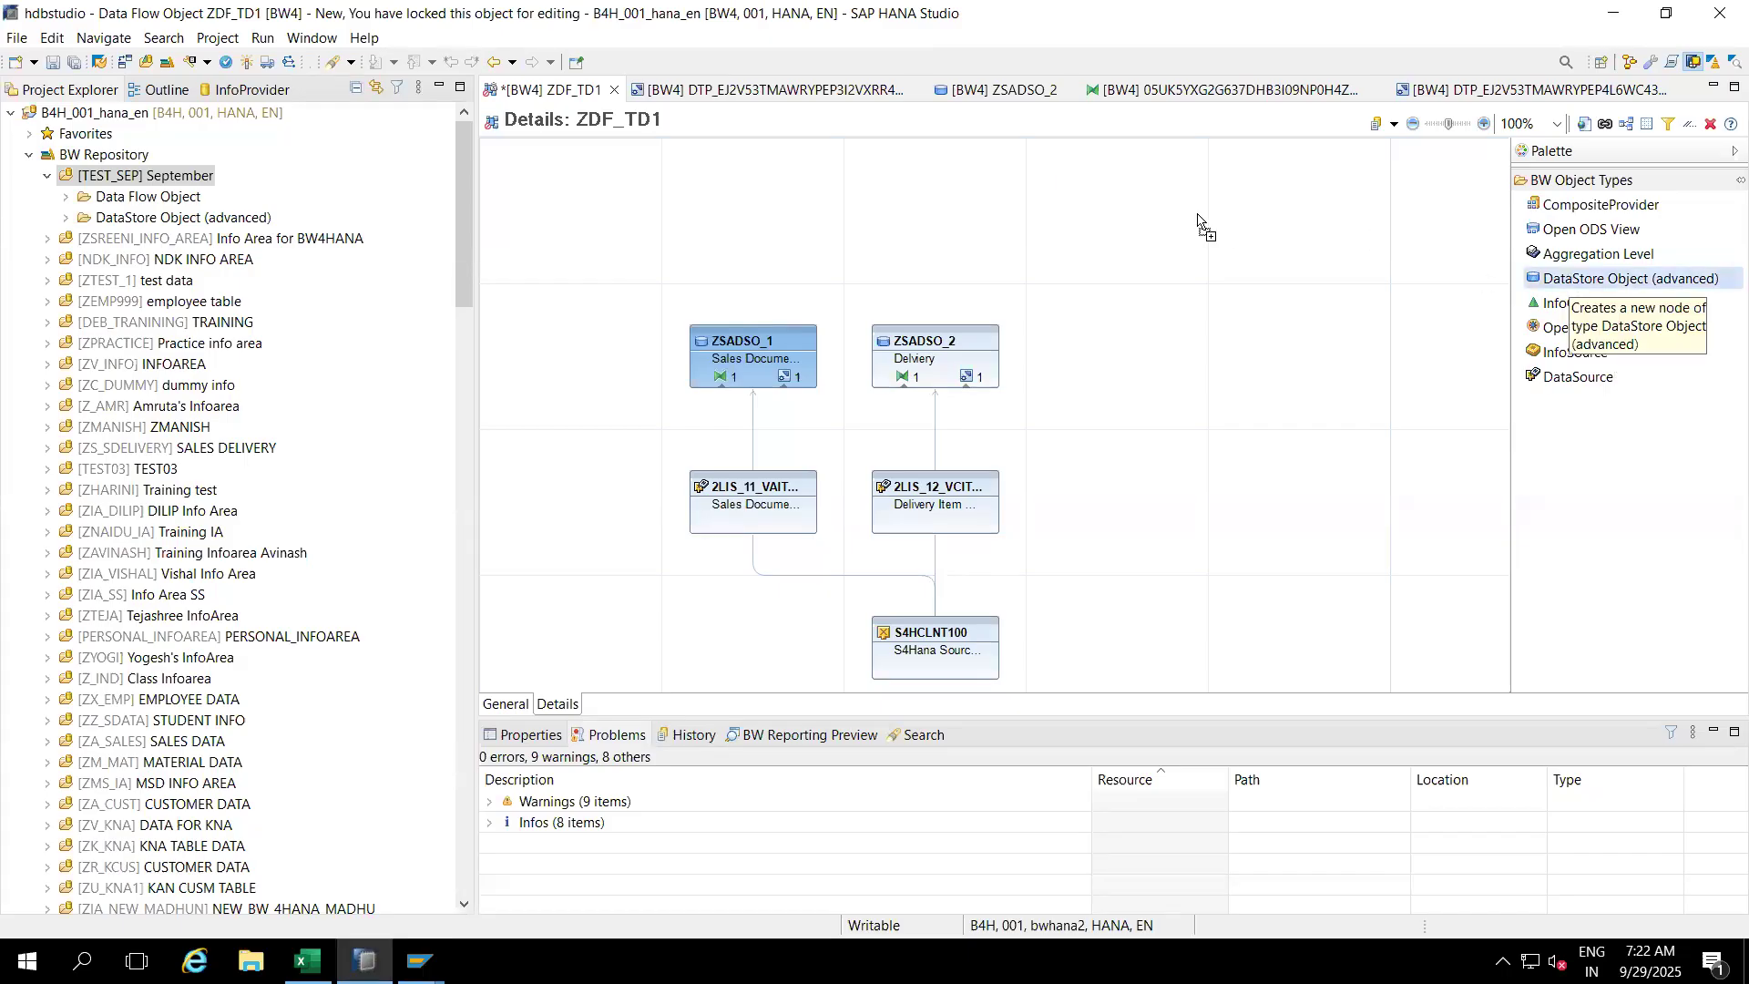
click(879, 164)
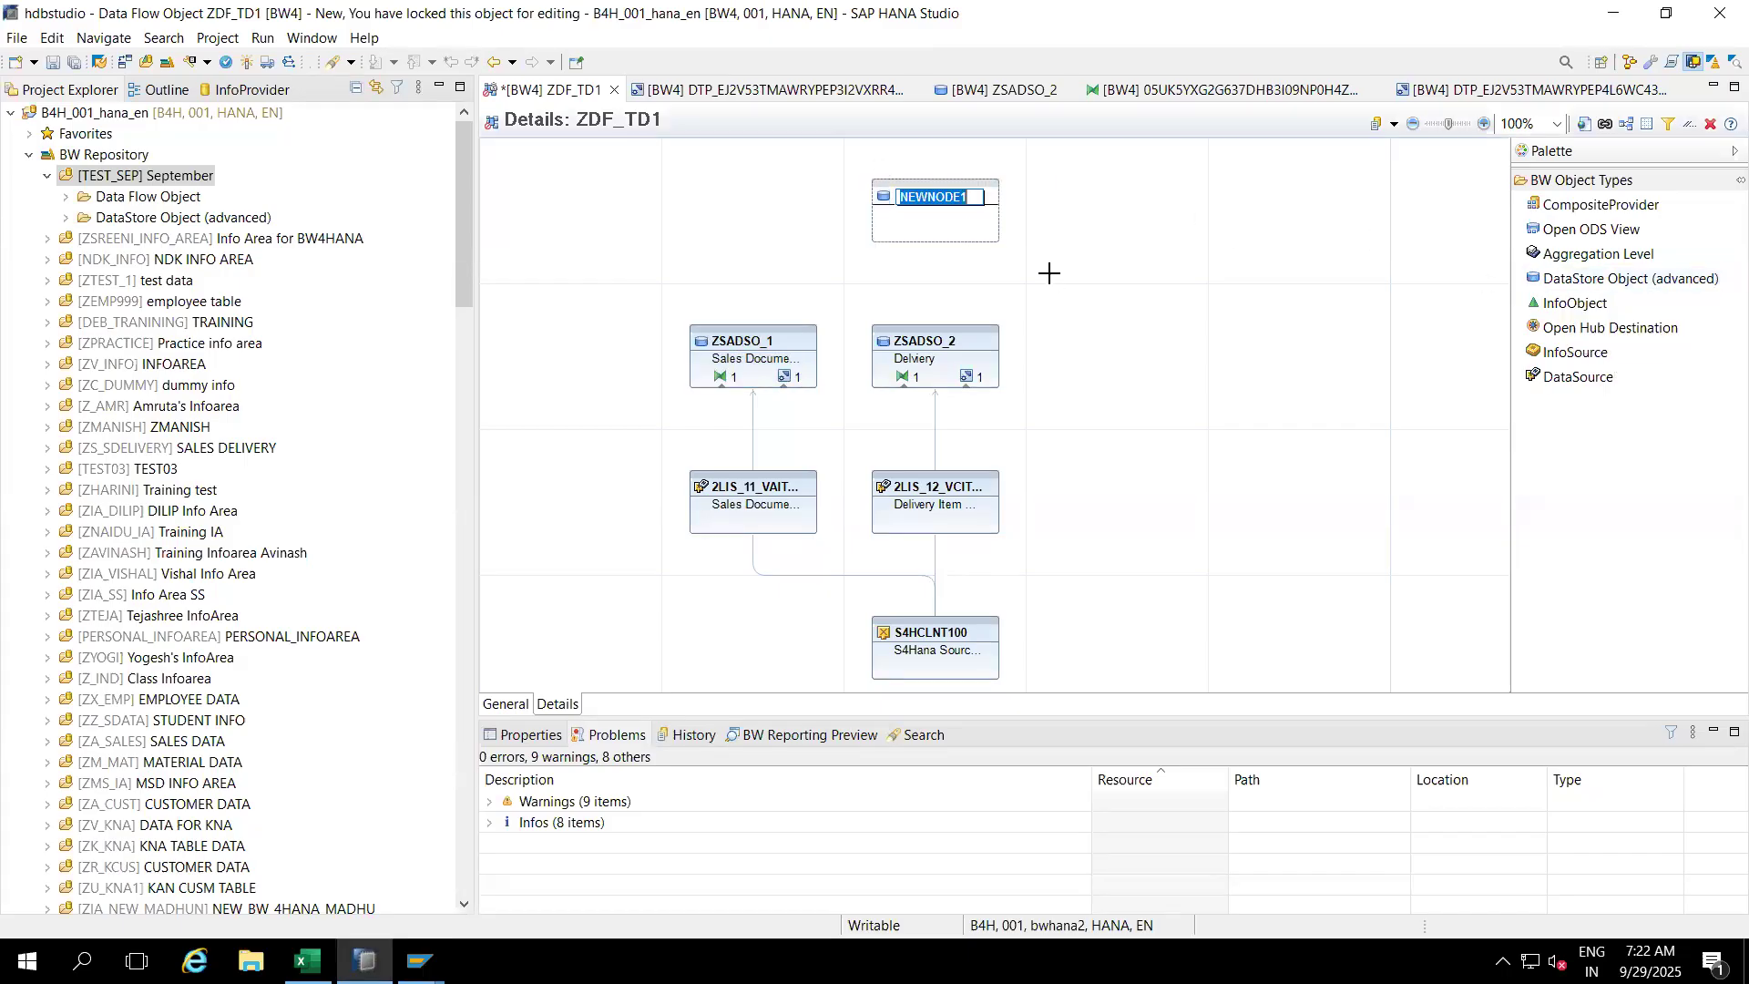
Step: Start creating the DataStore object for the new node, using InfoProvider ZSADSO_2 as its template
click(924, 197)
right_click(924, 197)
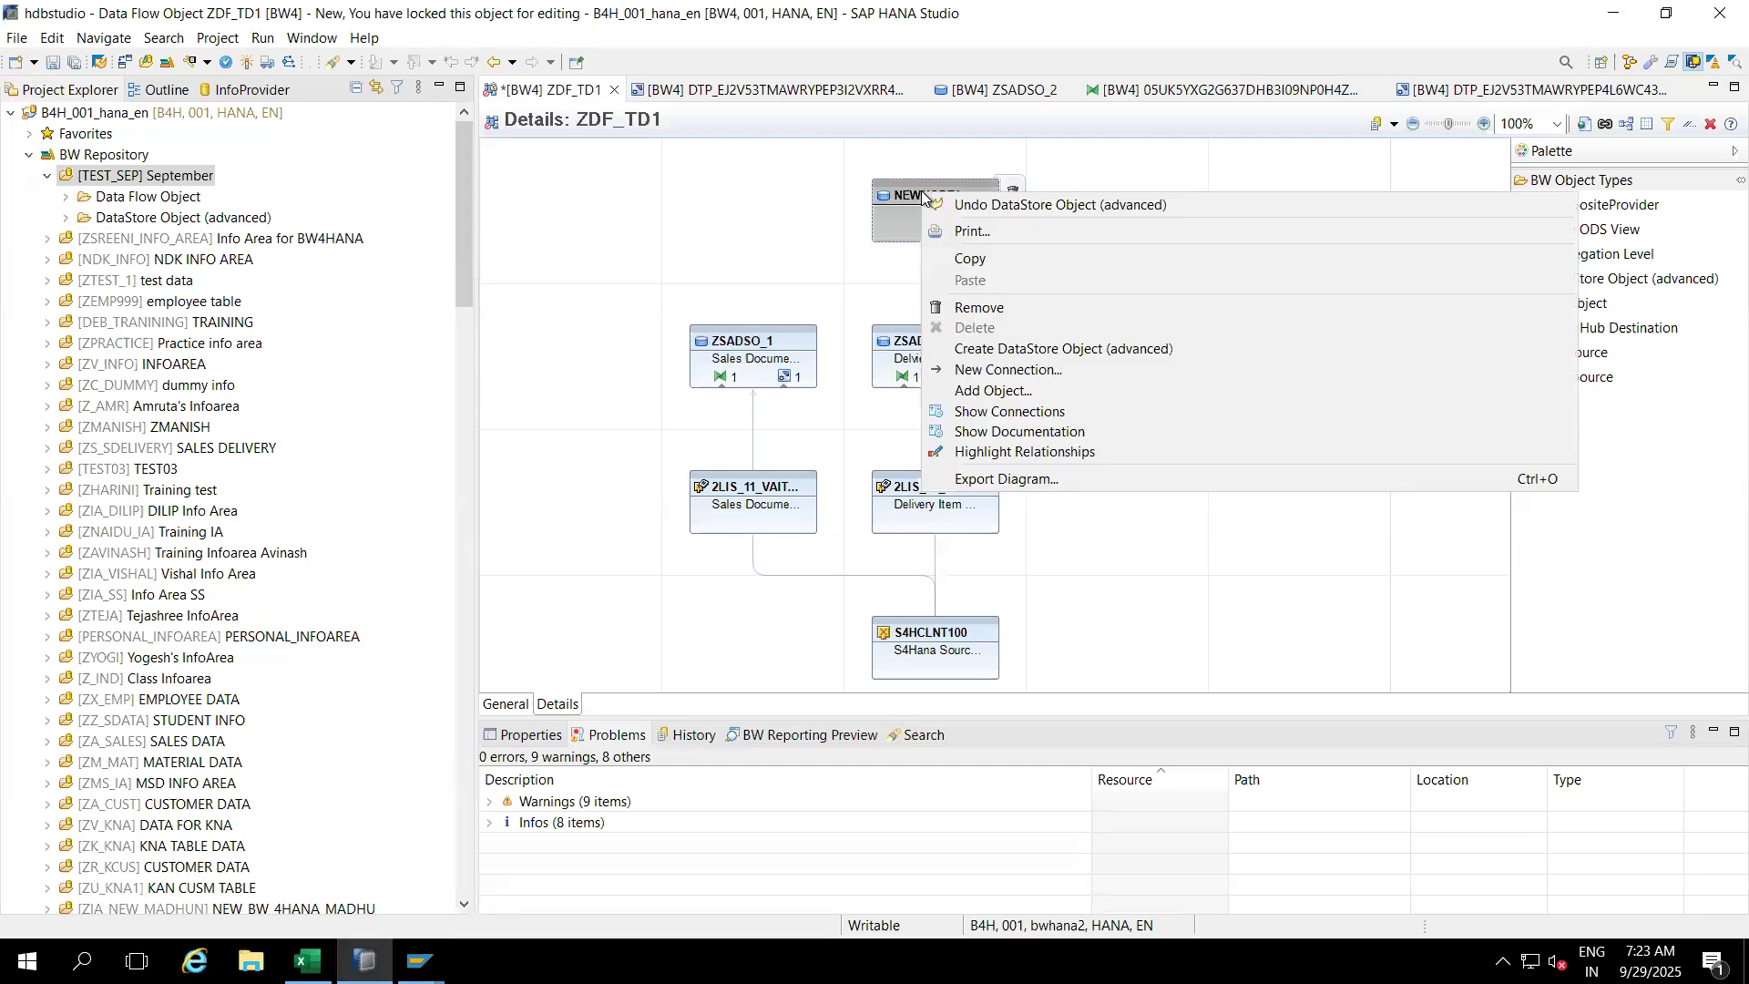
click(996, 348)
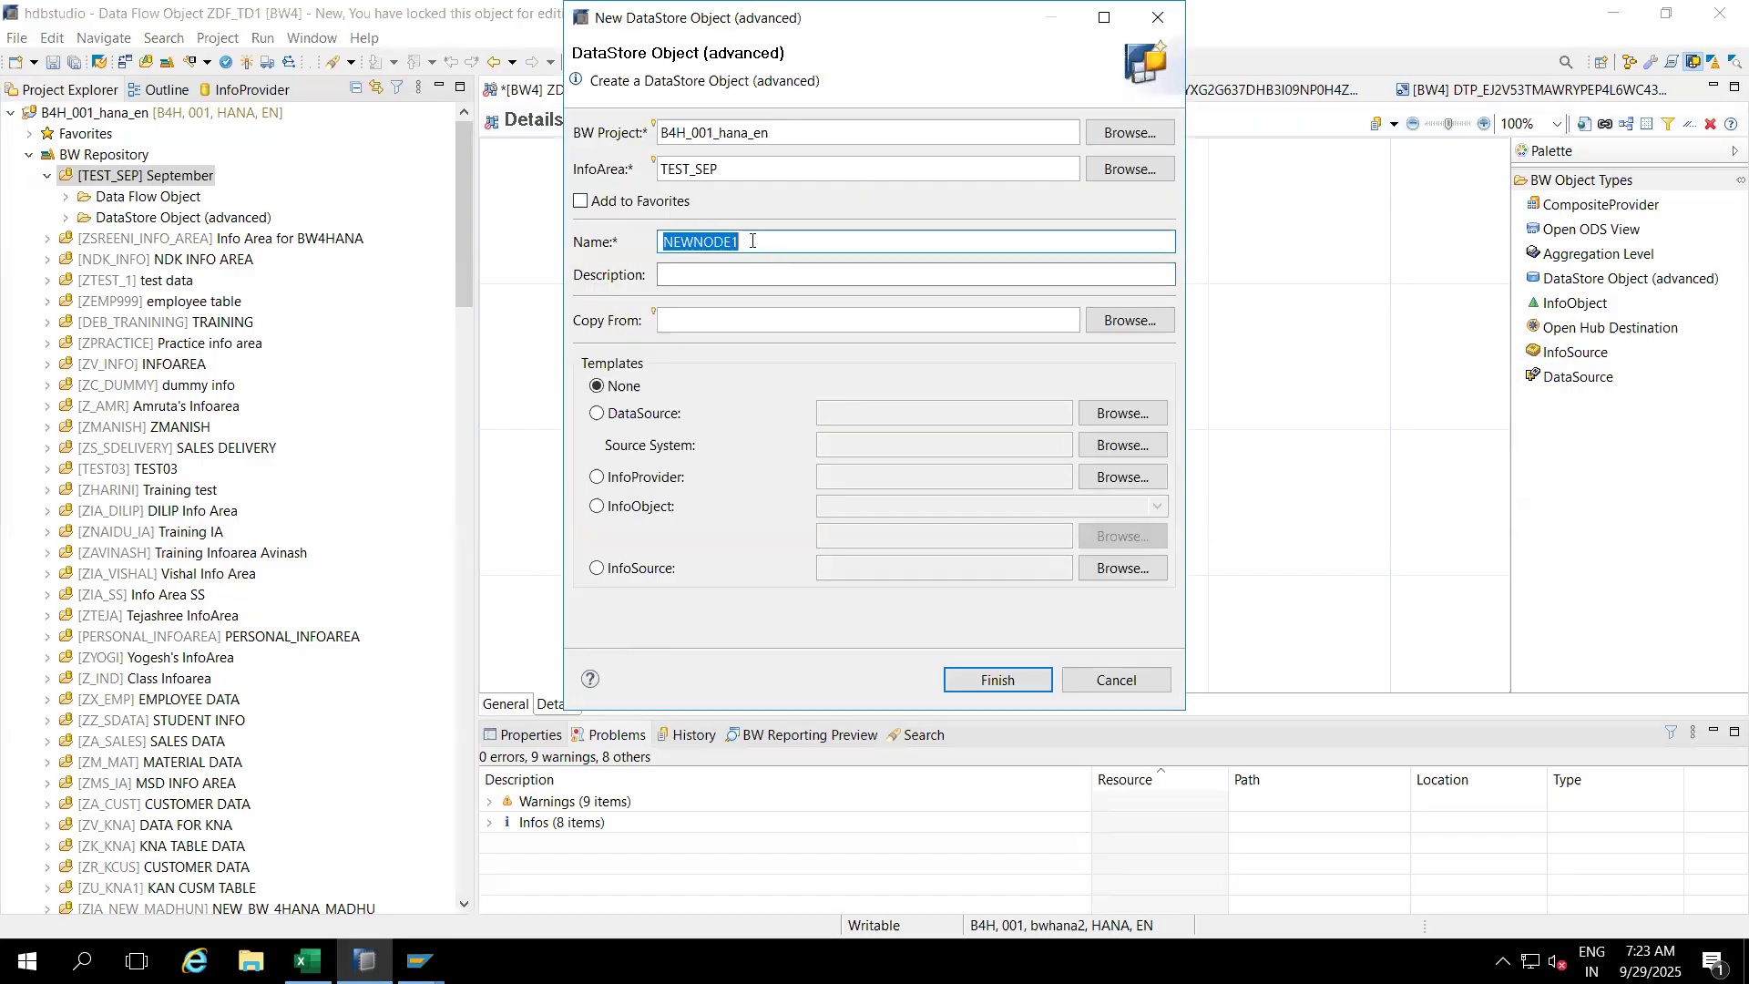
click(596, 476)
text(ZSADSO_2)
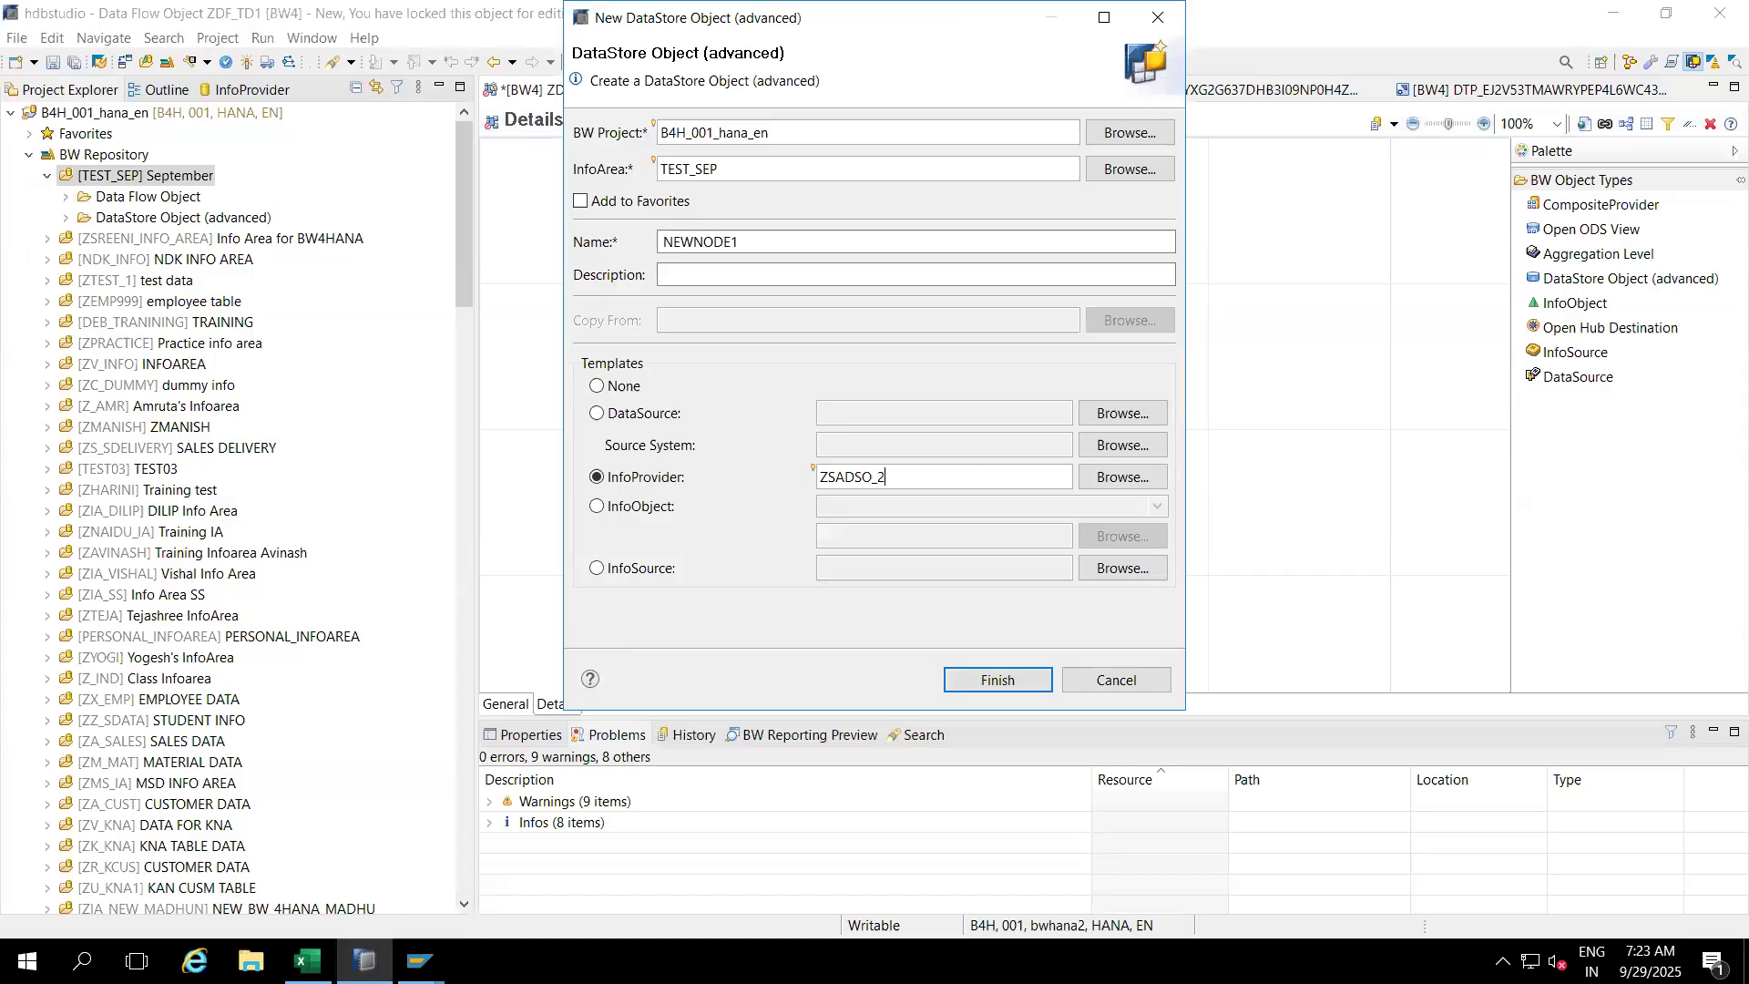
Step: Name the new DataStore object ZDADSO_1, describe it as Standard ADSO and create it
click(780, 244)
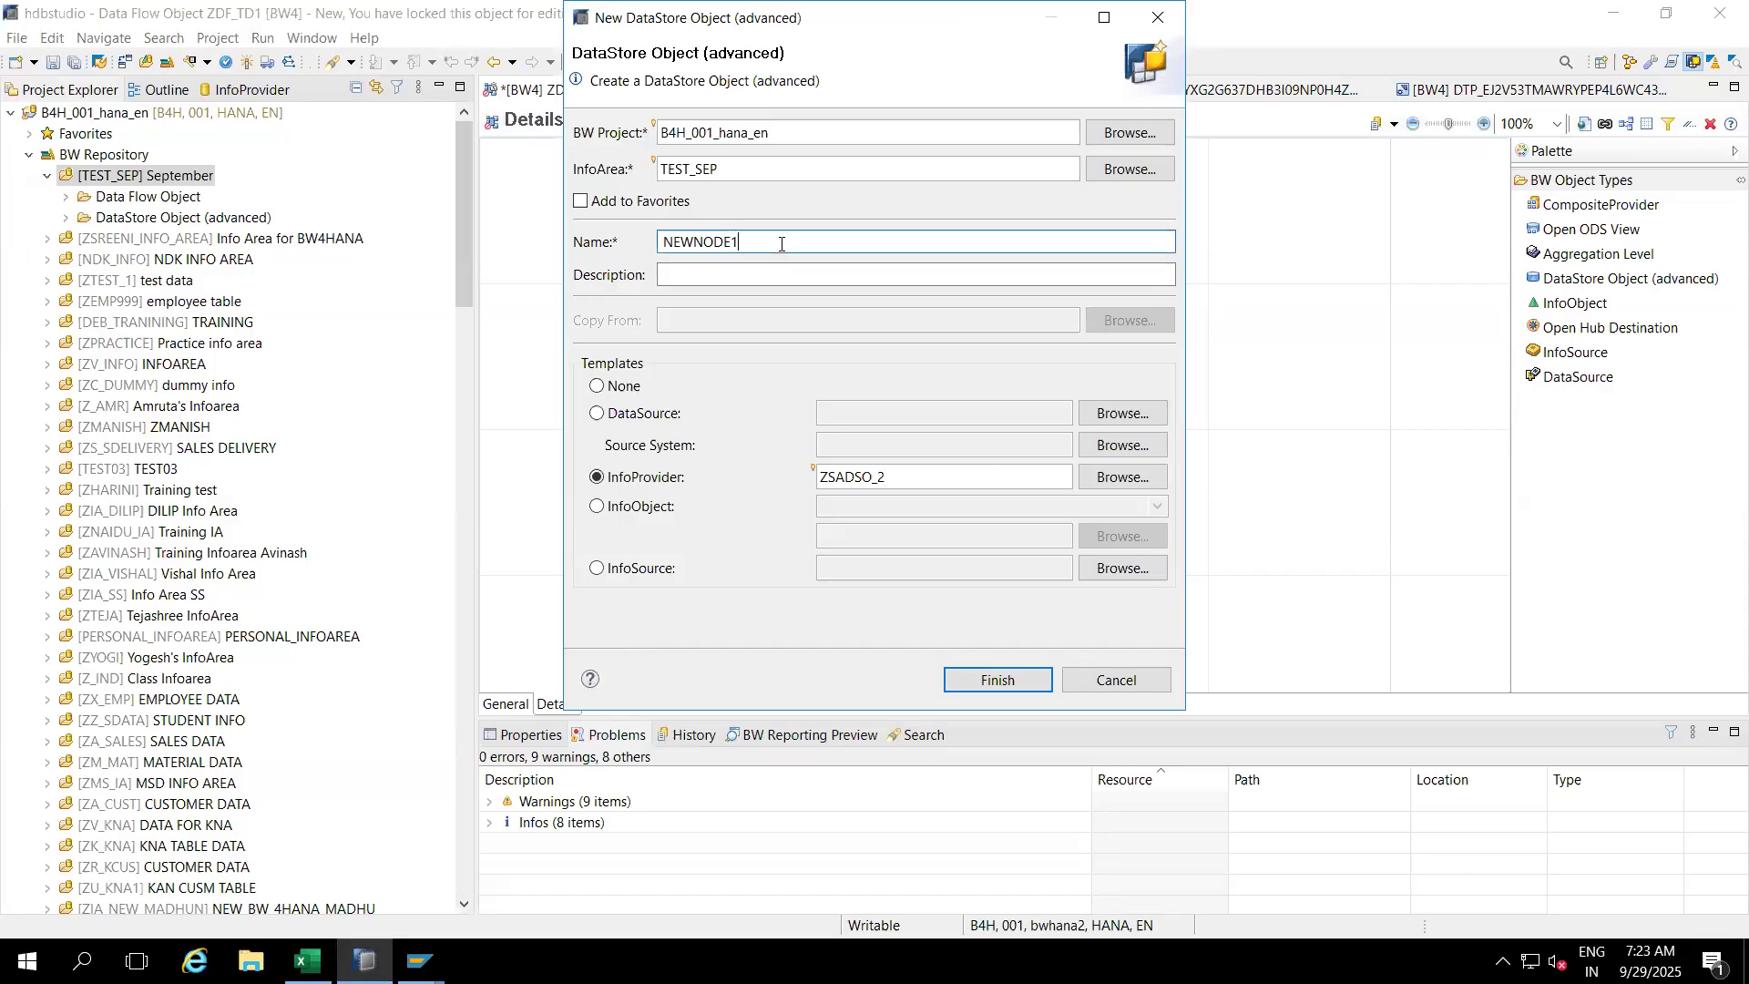
key(BackSpace)
key(BackSpace)
key(BackSpace)
key(BackSpace)
key(BackSpace)
key(BackSpace)
key(BackSpace)
key(BackSpace)
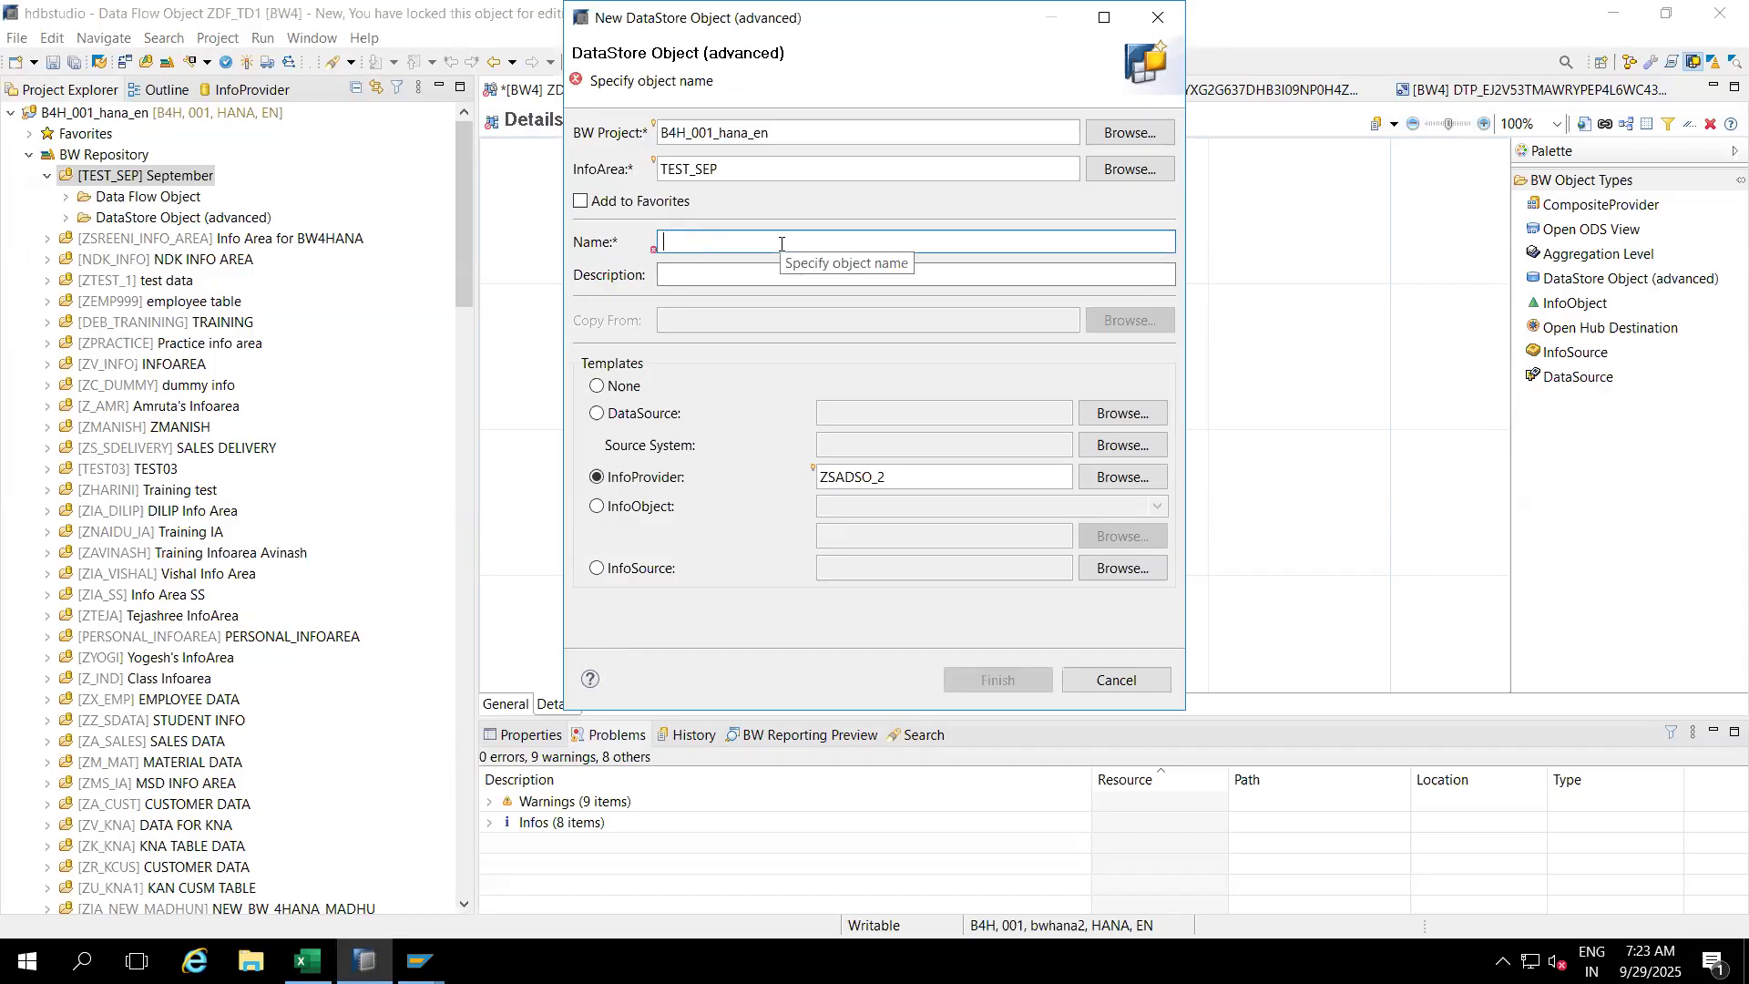
text(Z)
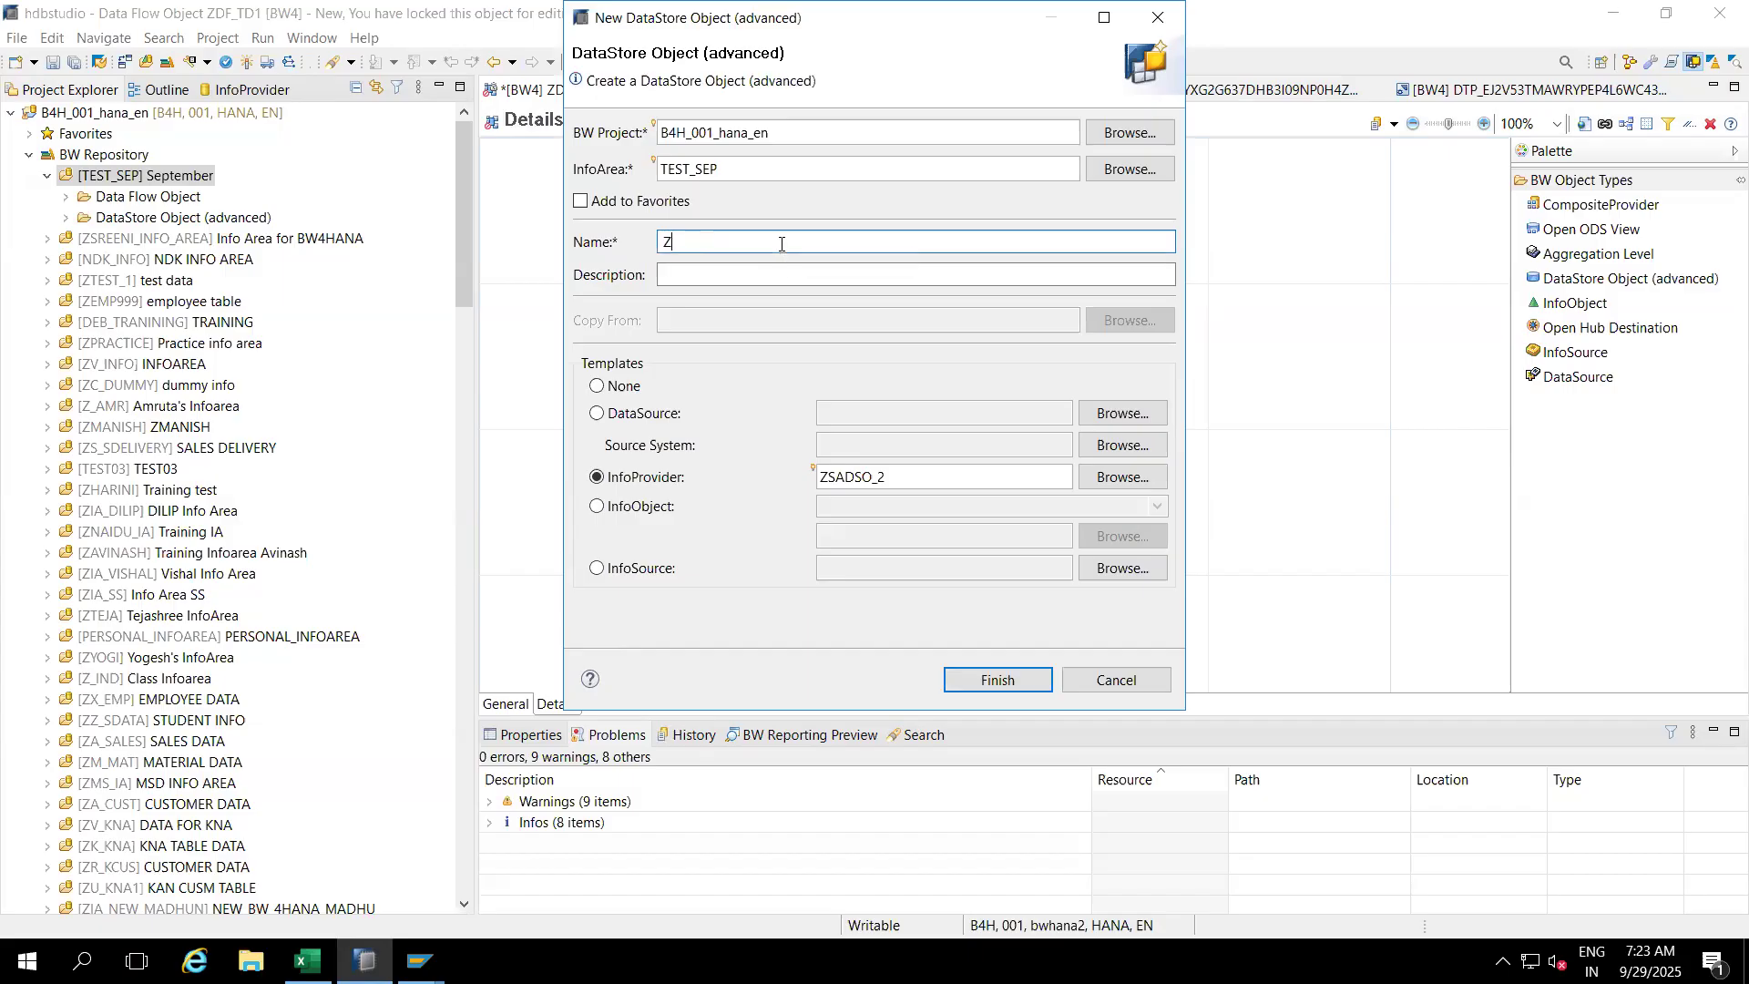
text(DADSO_1)
click(715, 273)
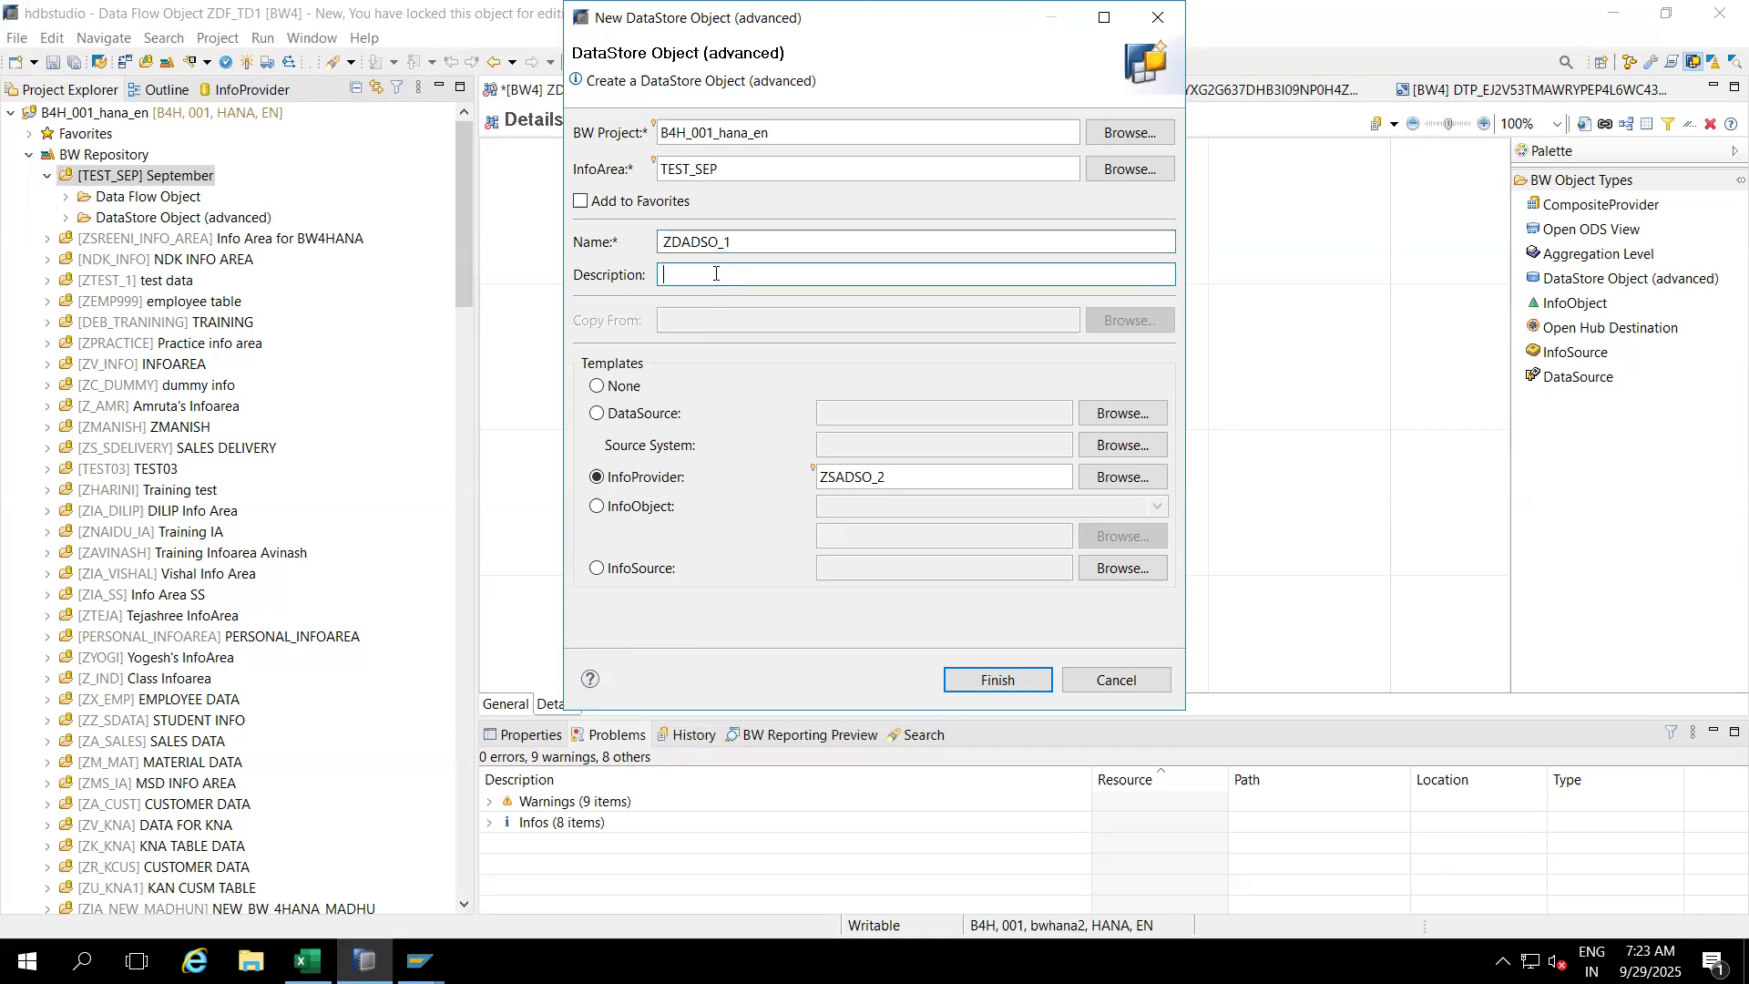
text(Standard ADSO)
click(668, 242)
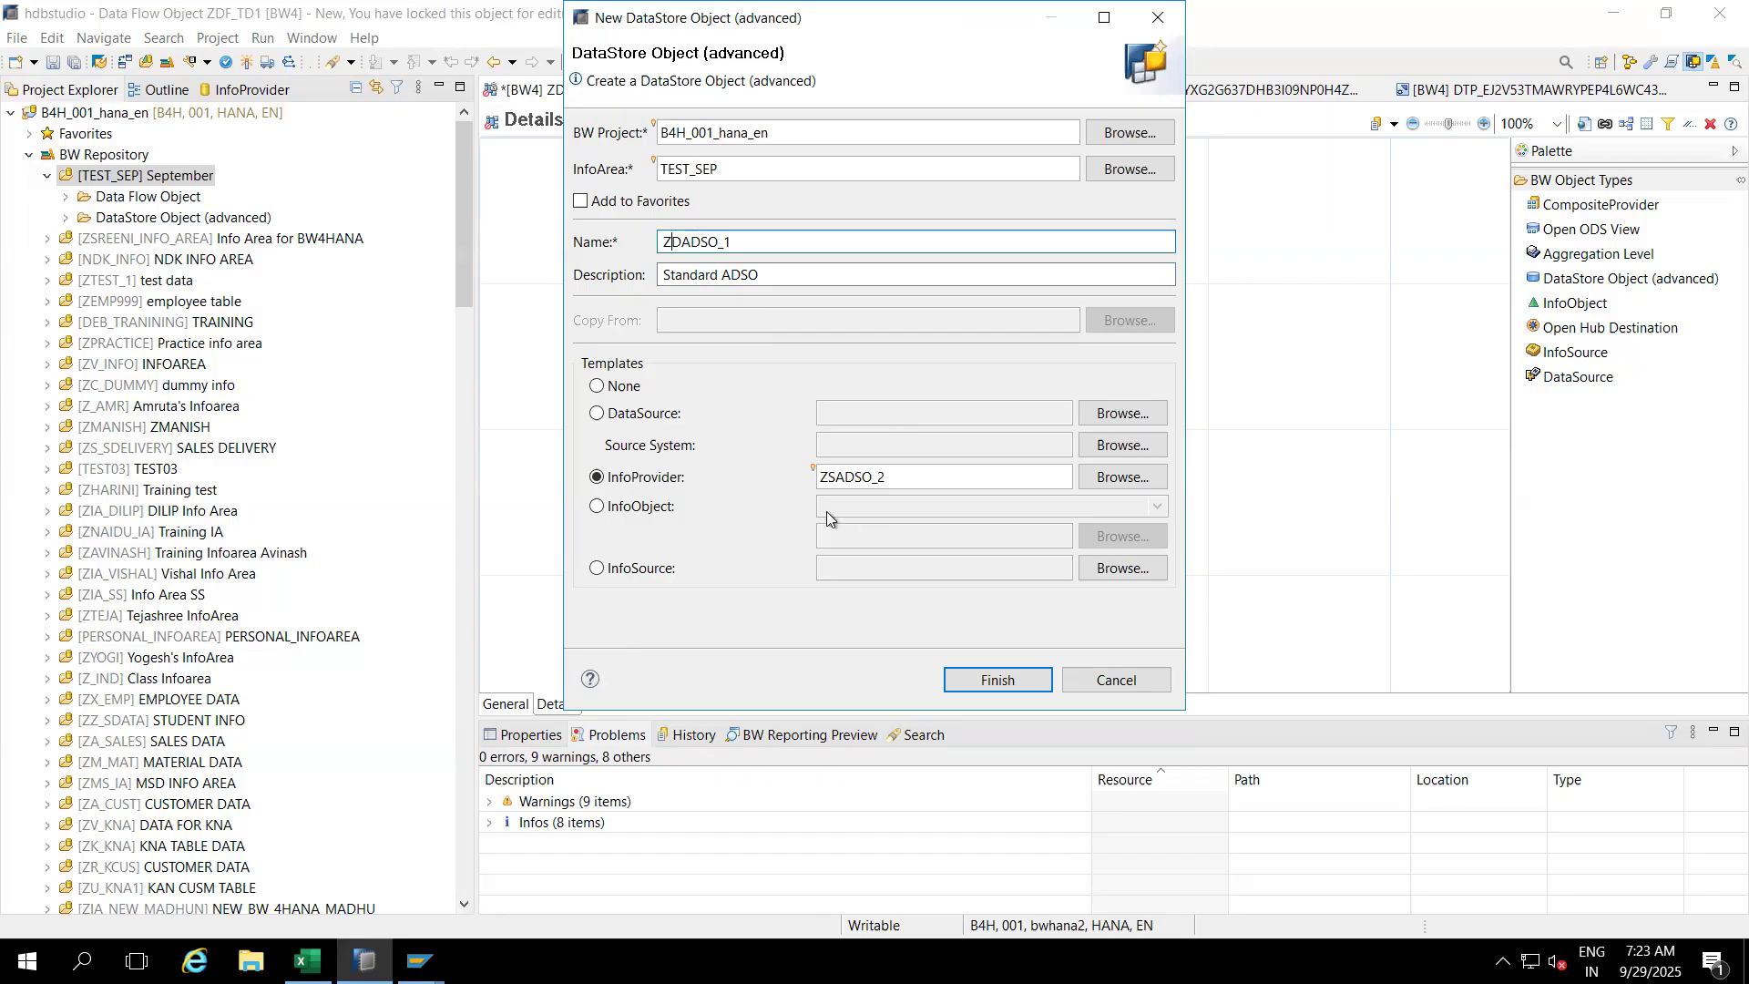
drag(891, 482, 800, 479)
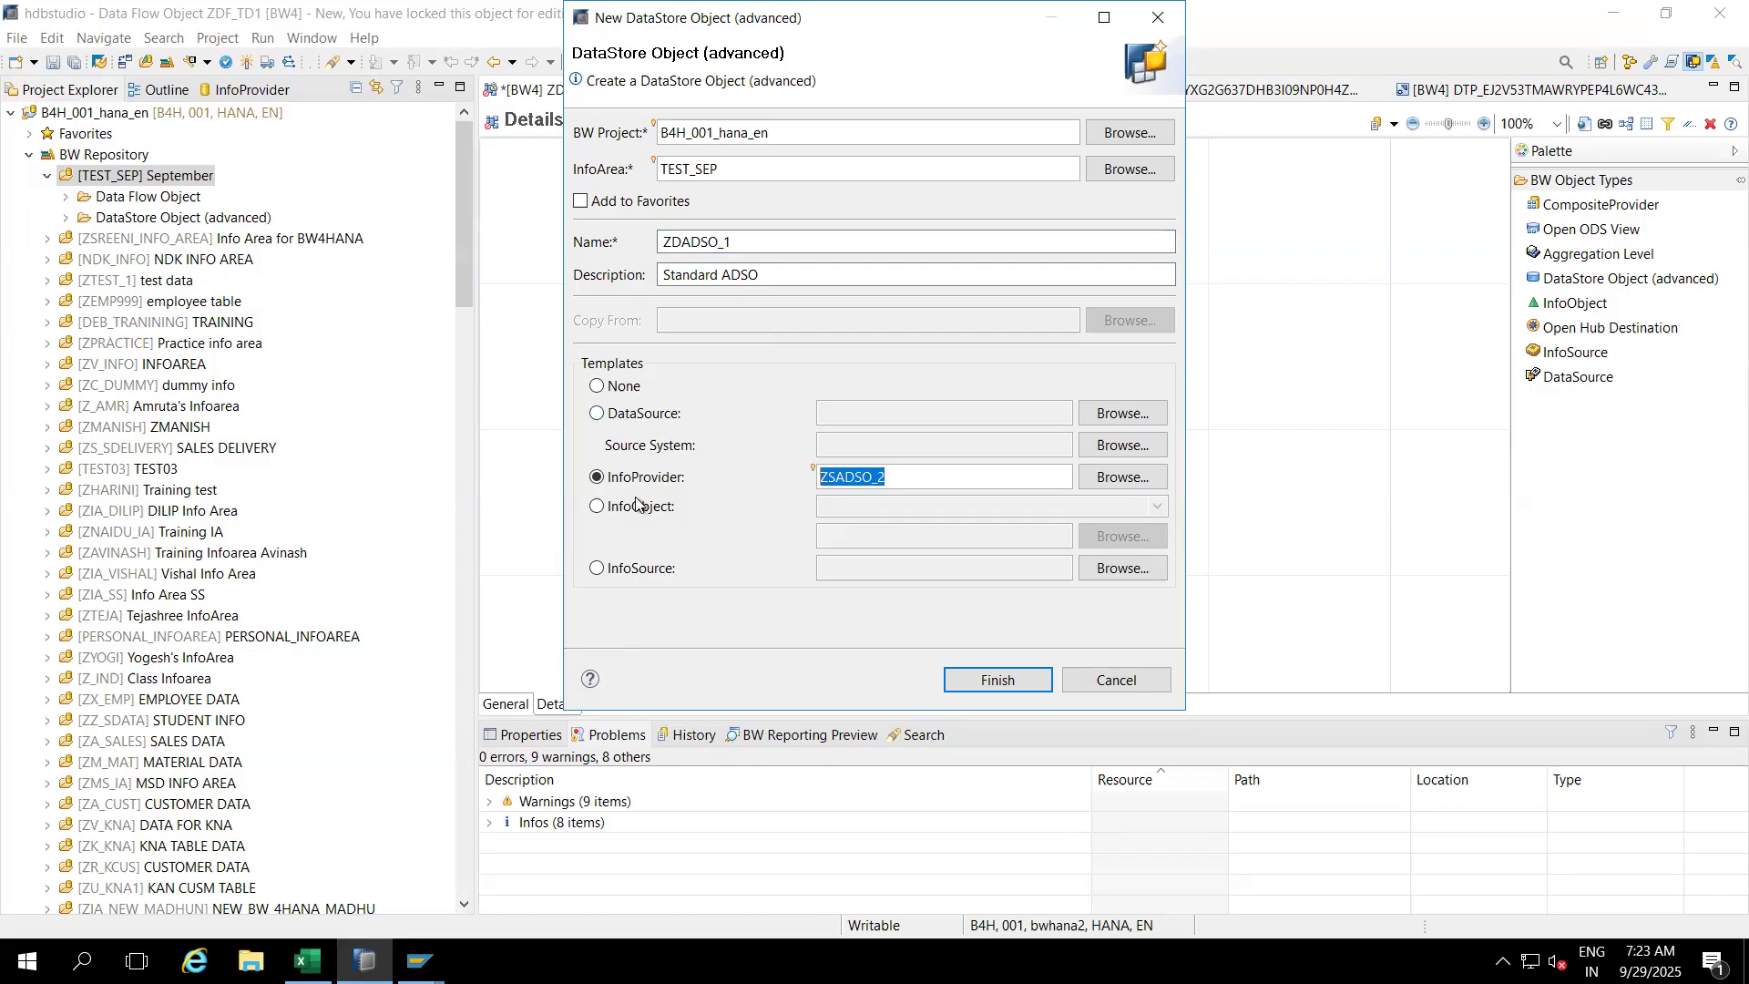
click(897, 485)
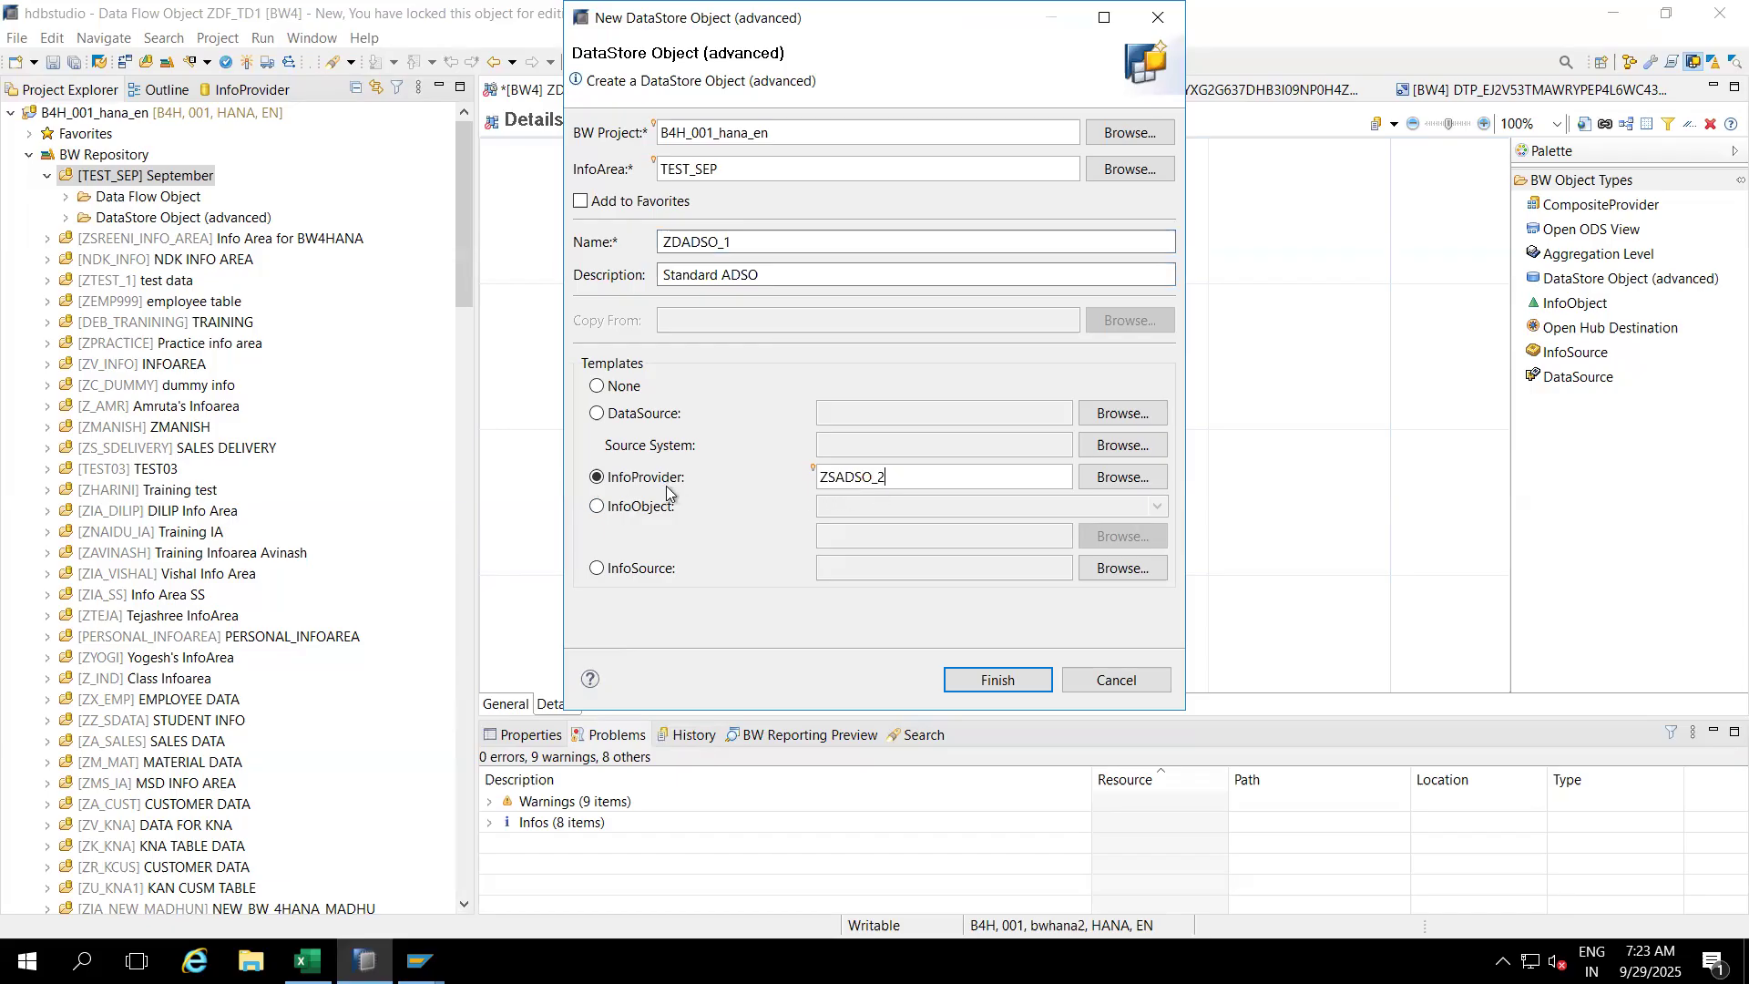
click(996, 681)
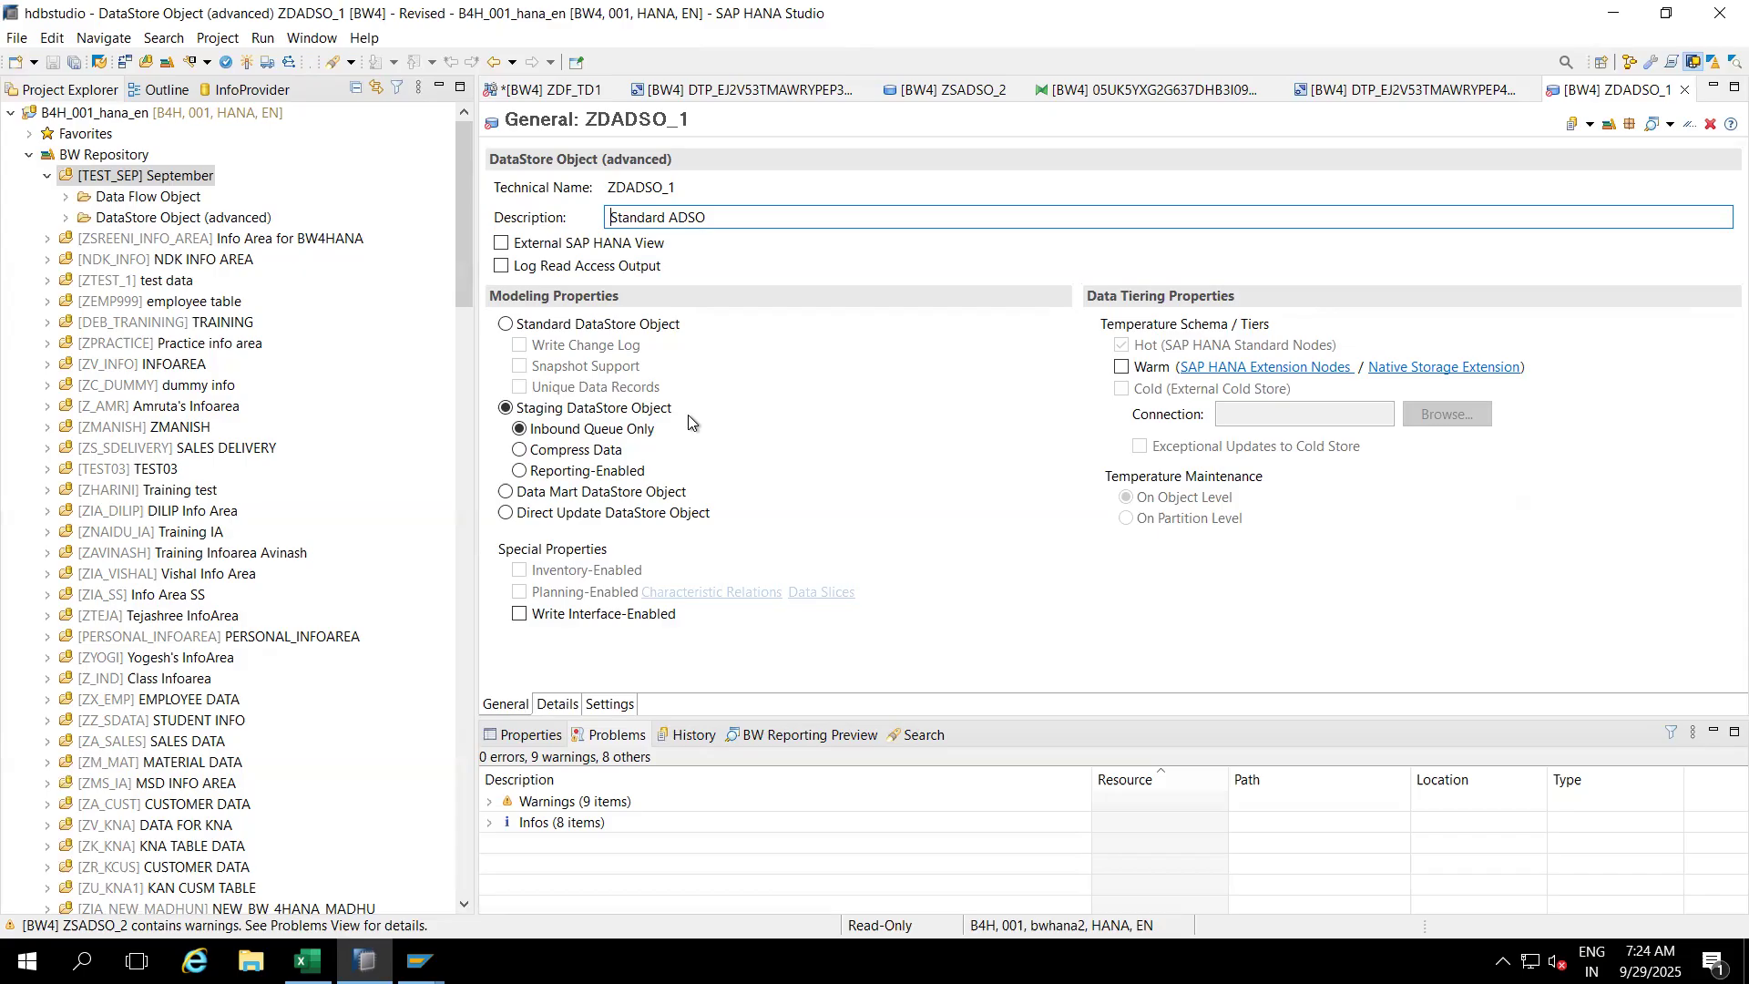
Step: Make ZDADSO_1 a Standard DataStore Object with VBELN and POSNR as key fields, and activate it
click(507, 326)
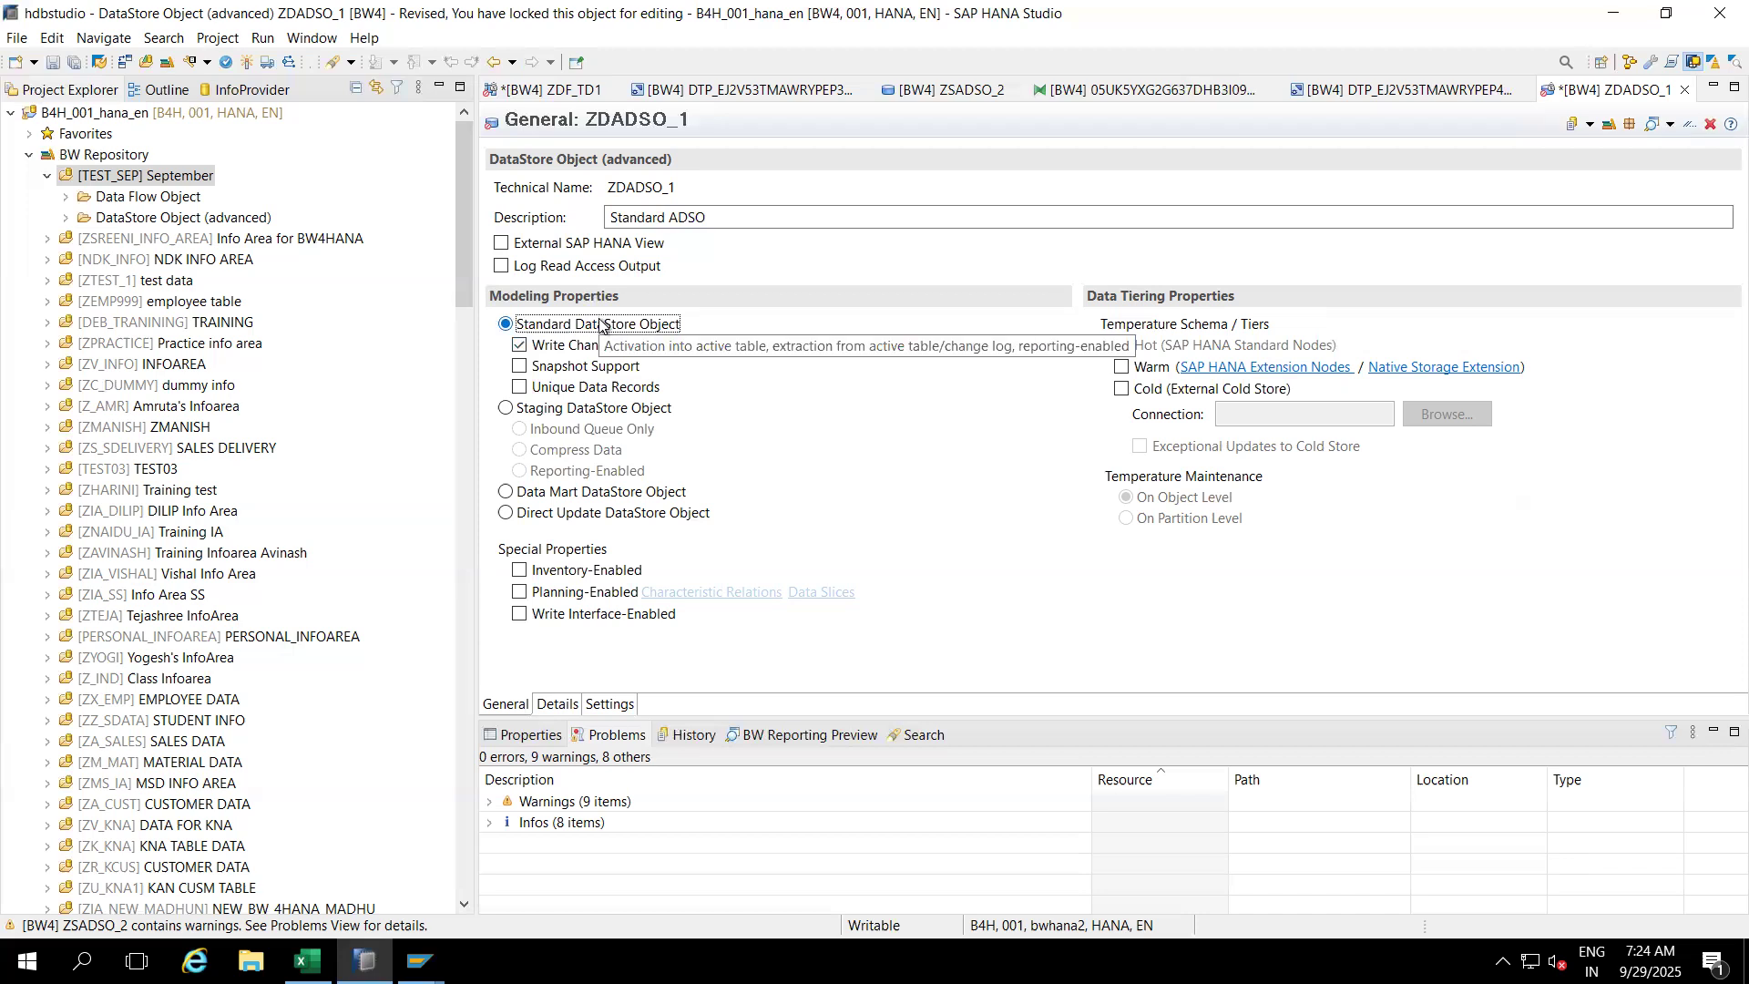
click(556, 704)
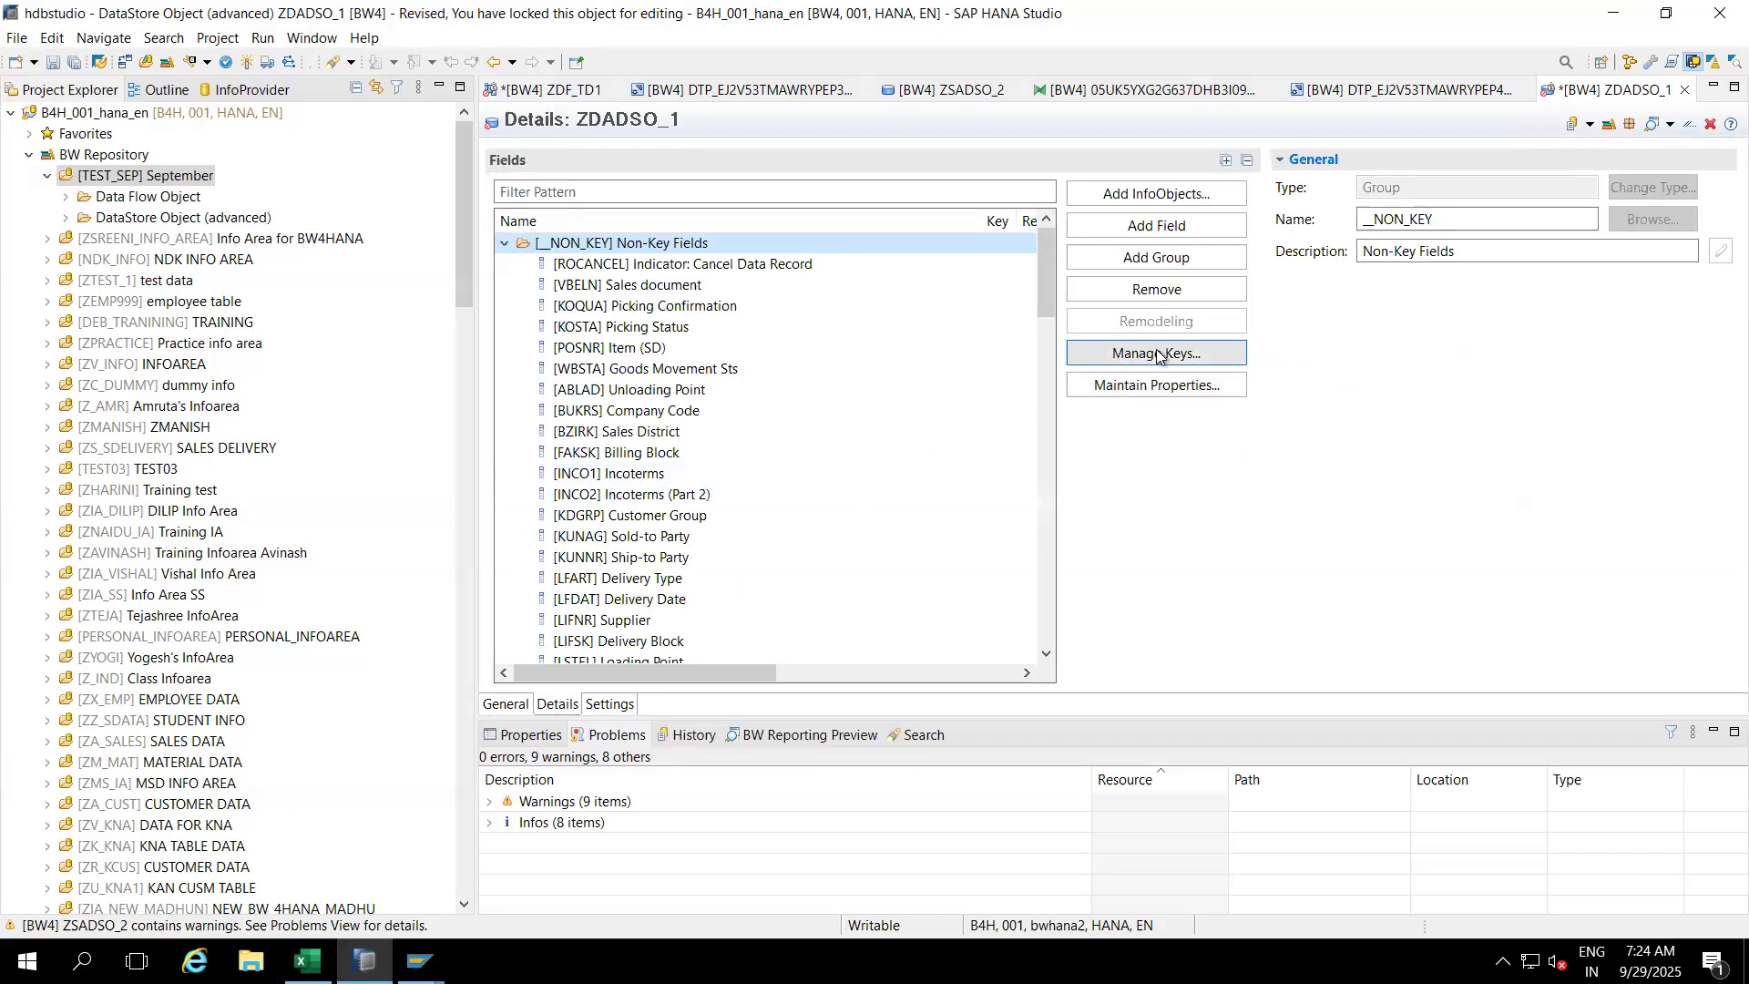
click(1157, 354)
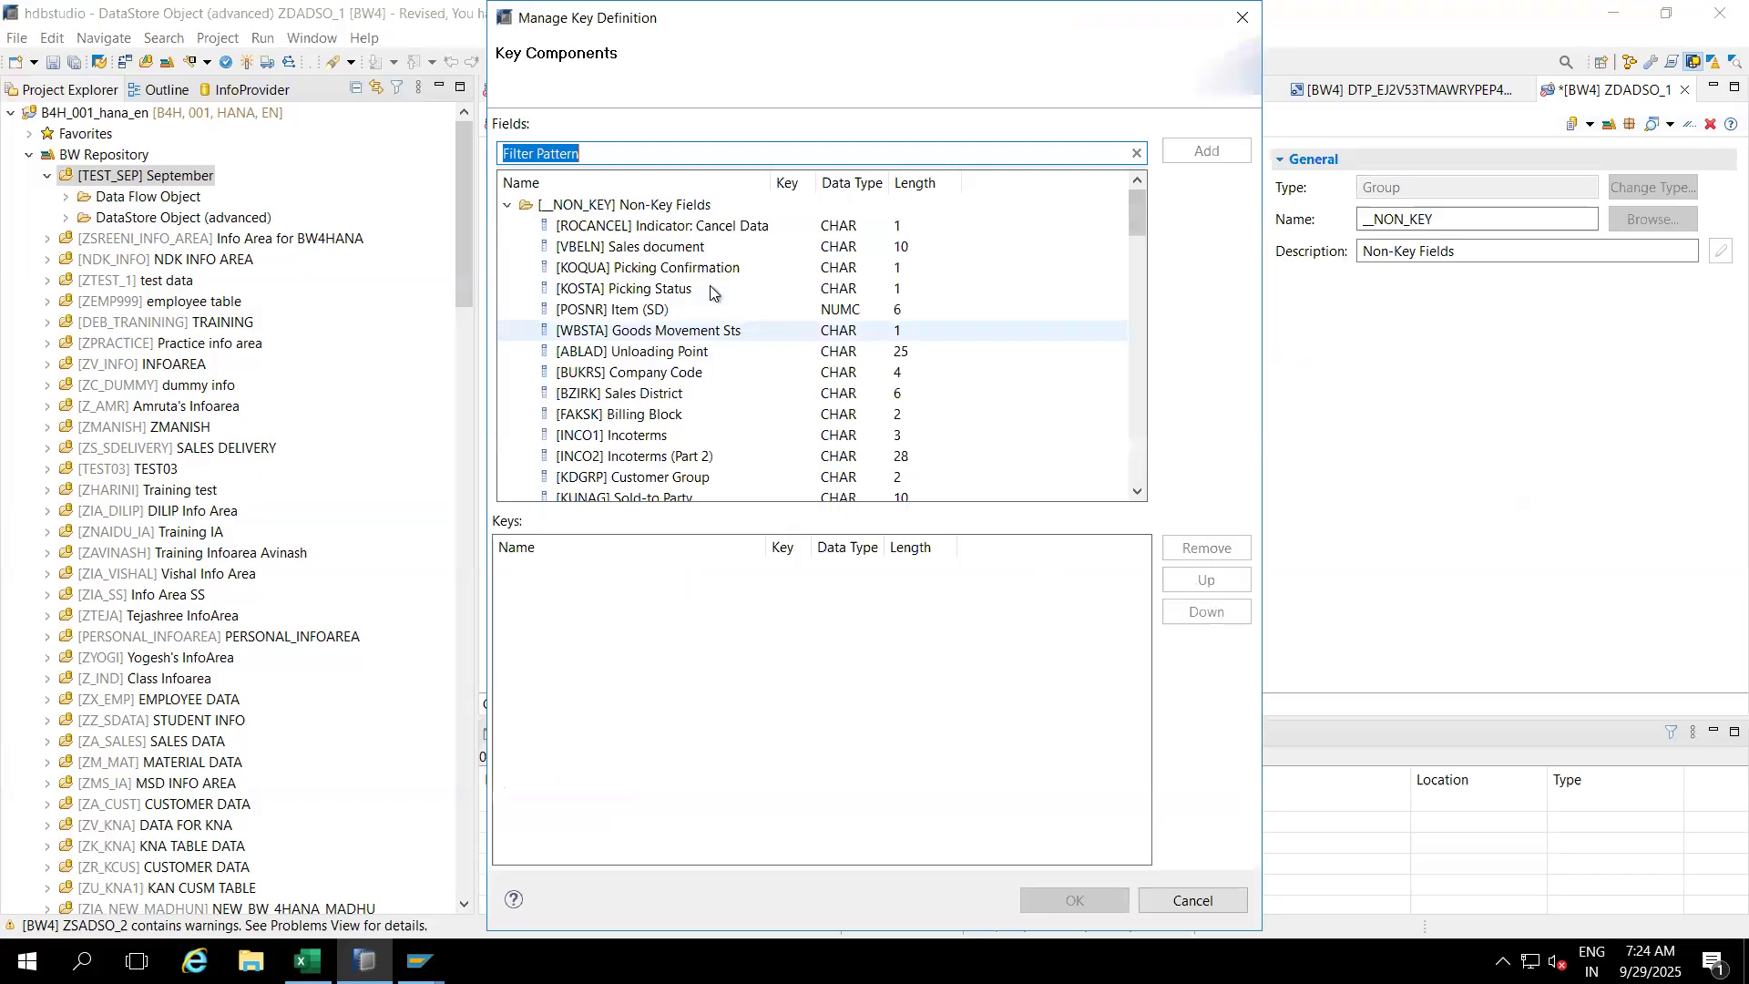
double_click(614, 247)
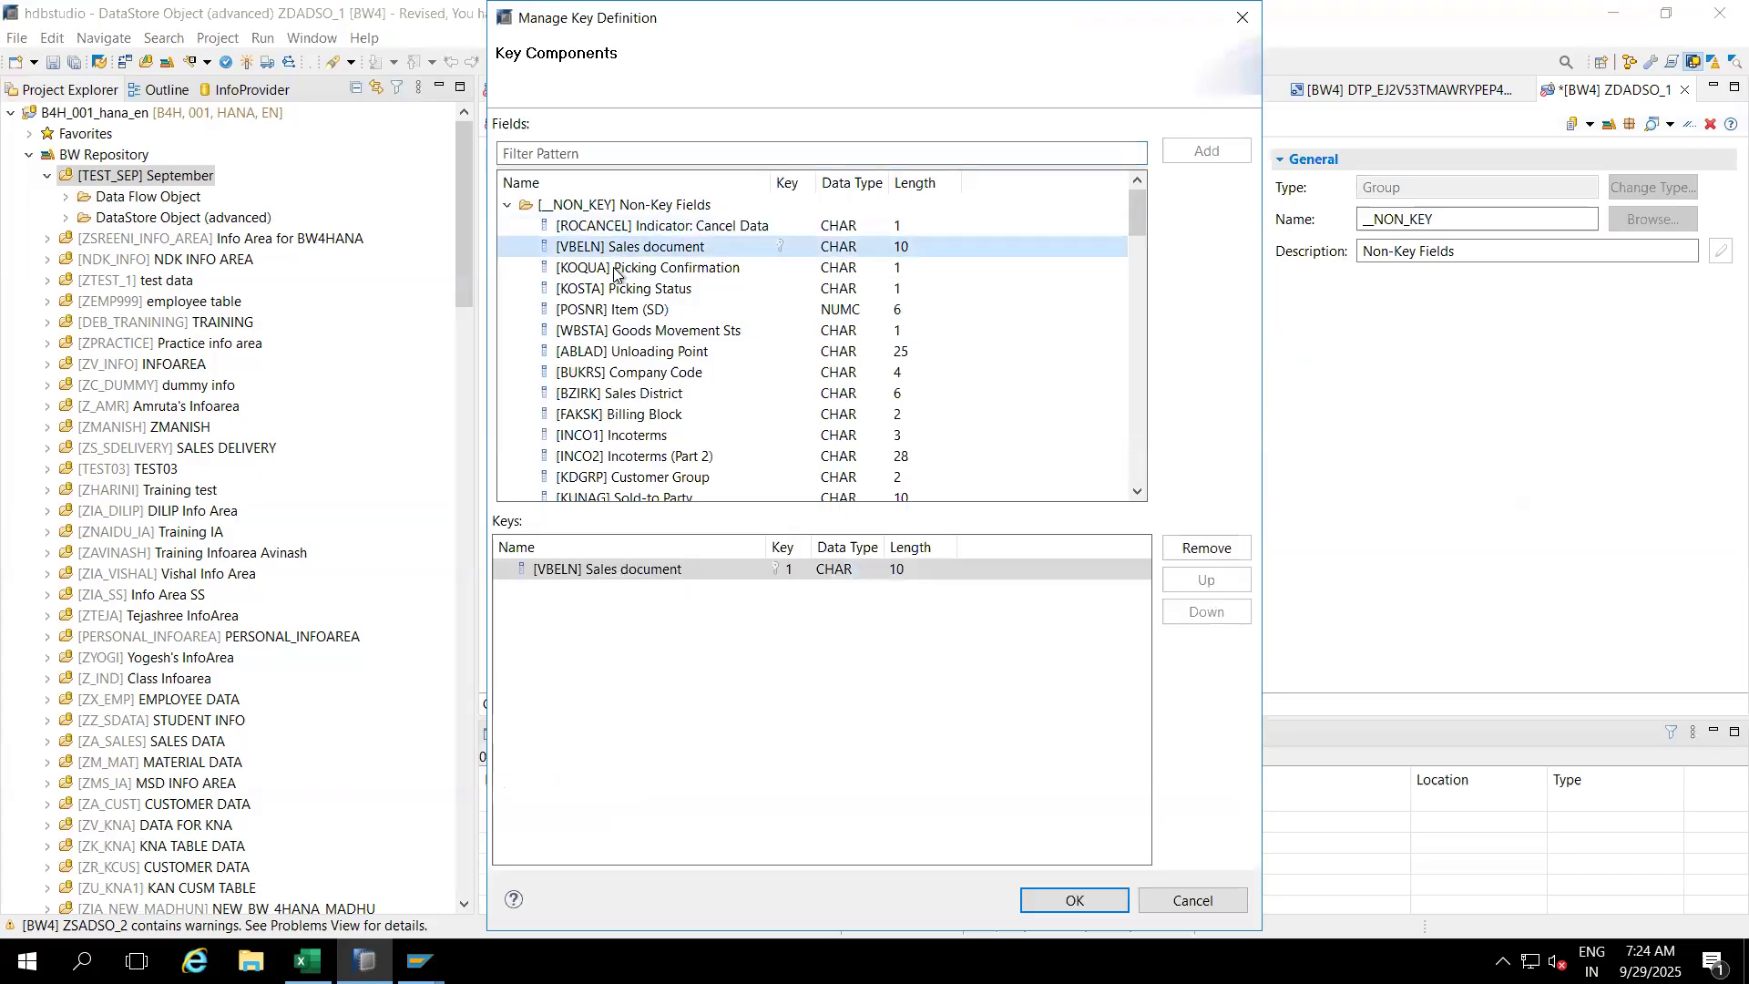
double_click(613, 311)
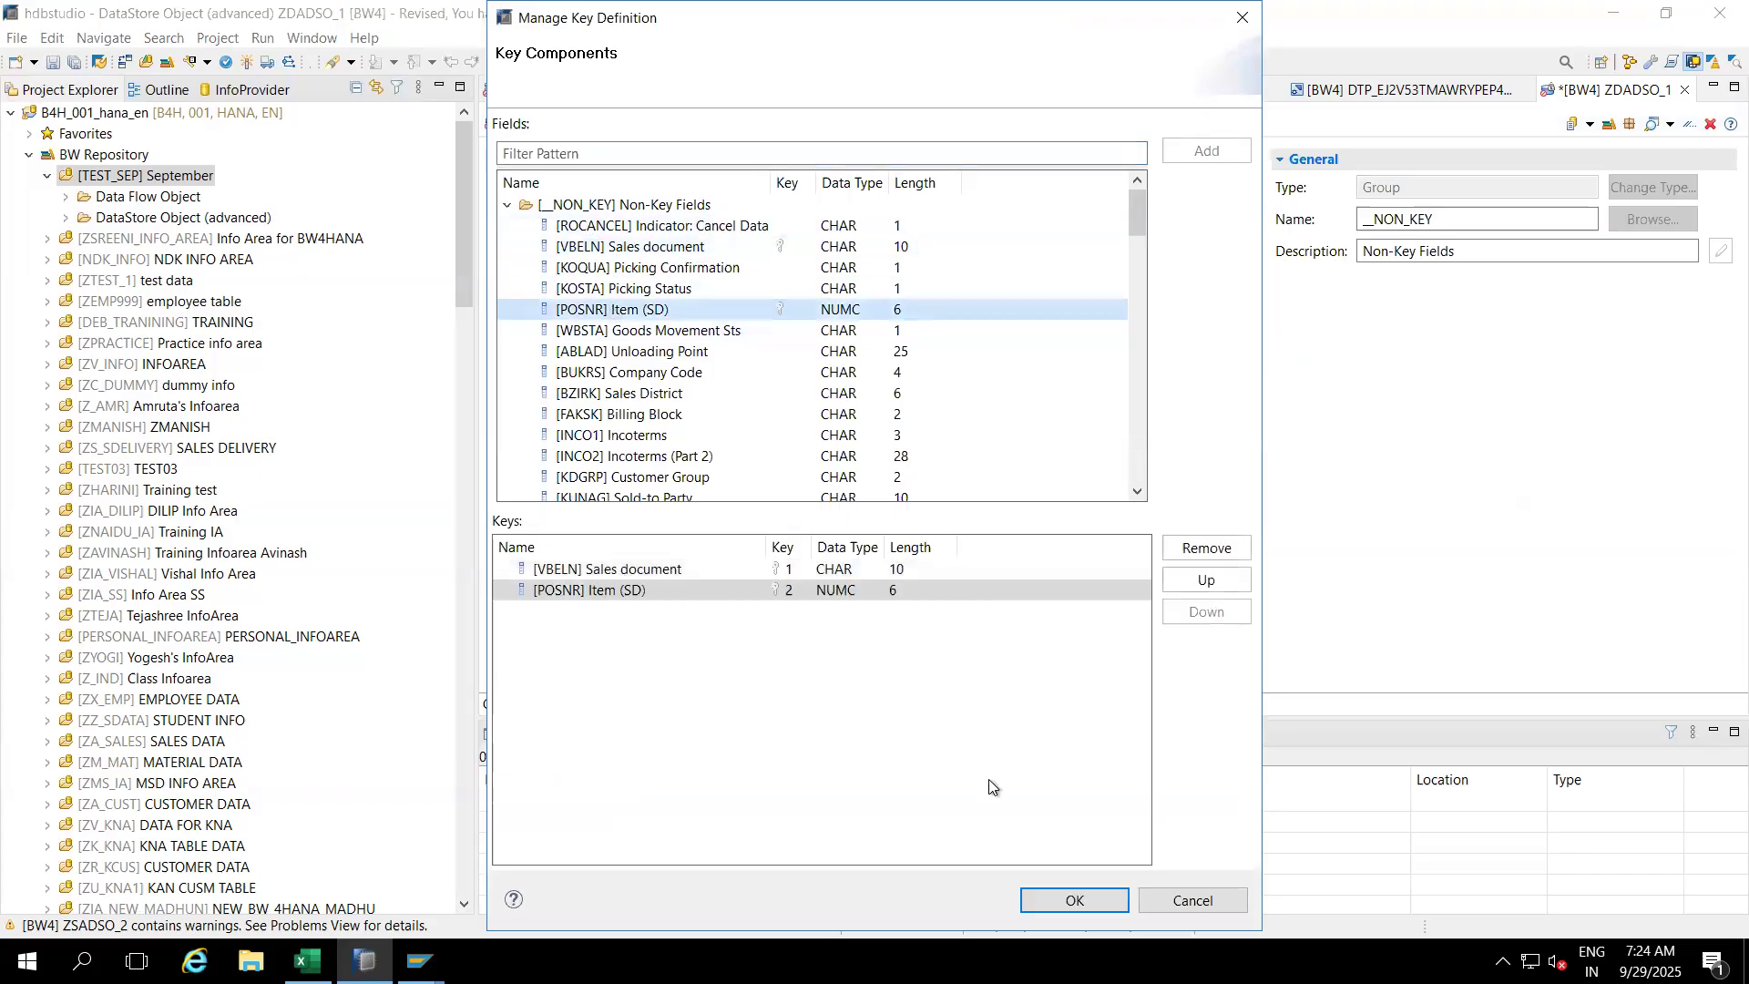
click(1089, 910)
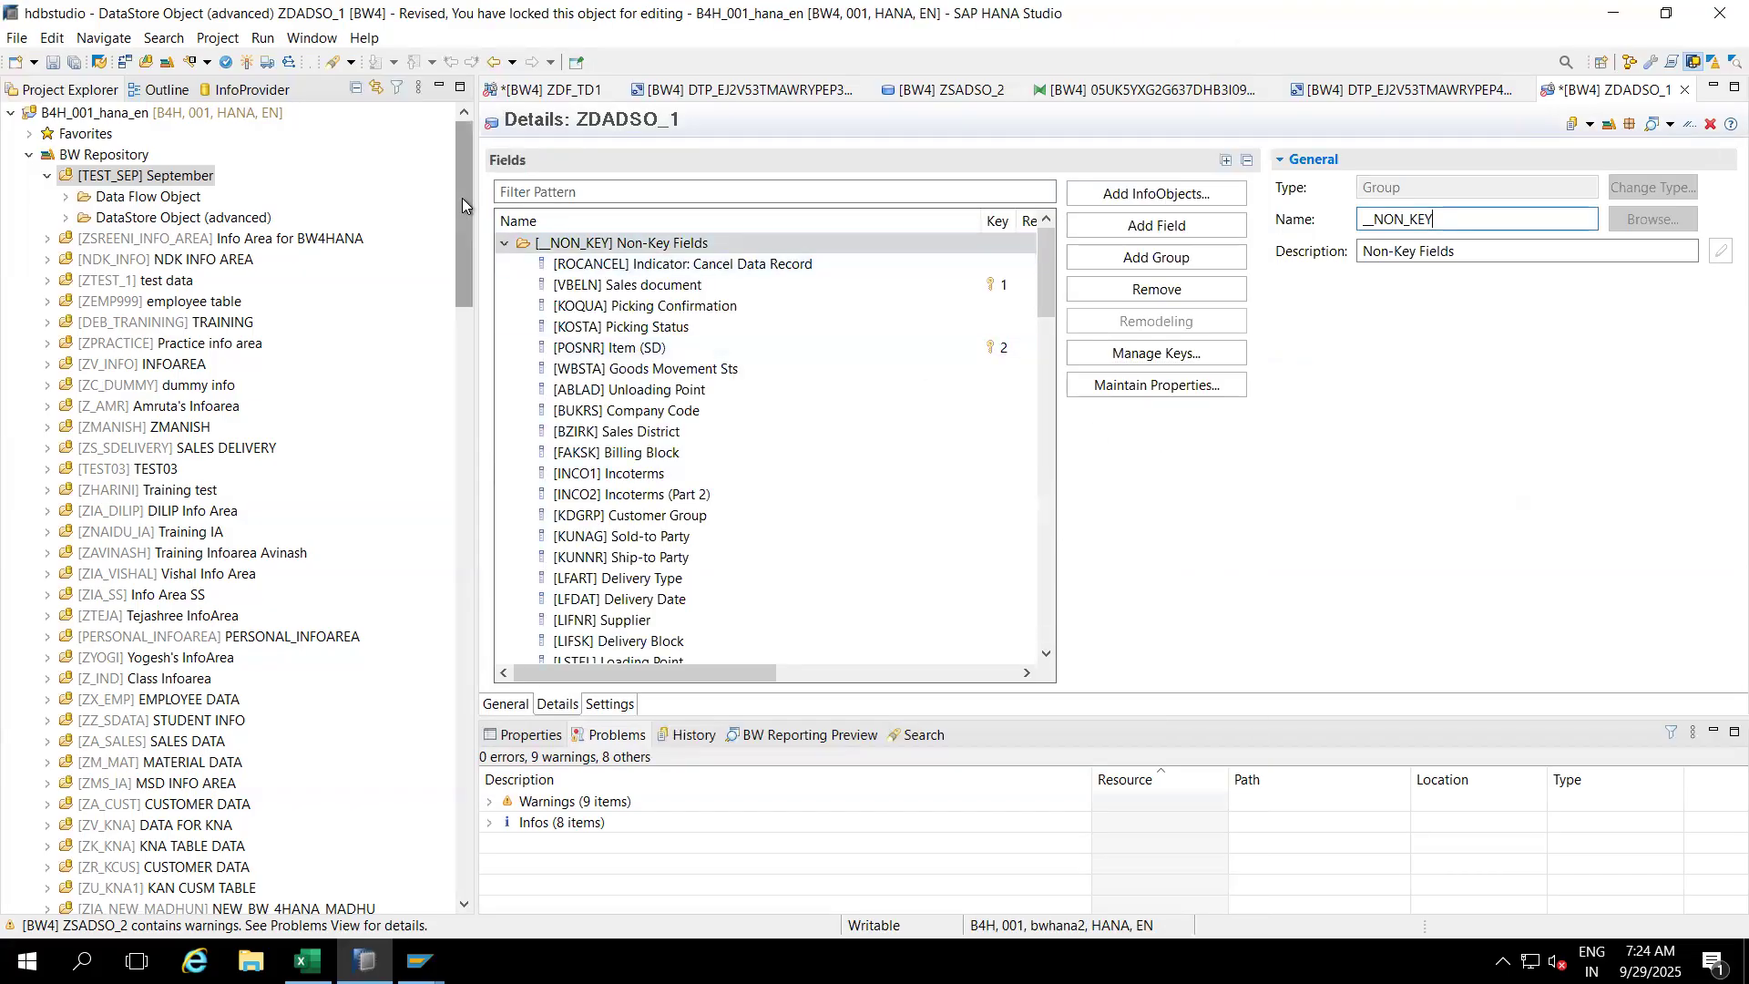
click(244, 61)
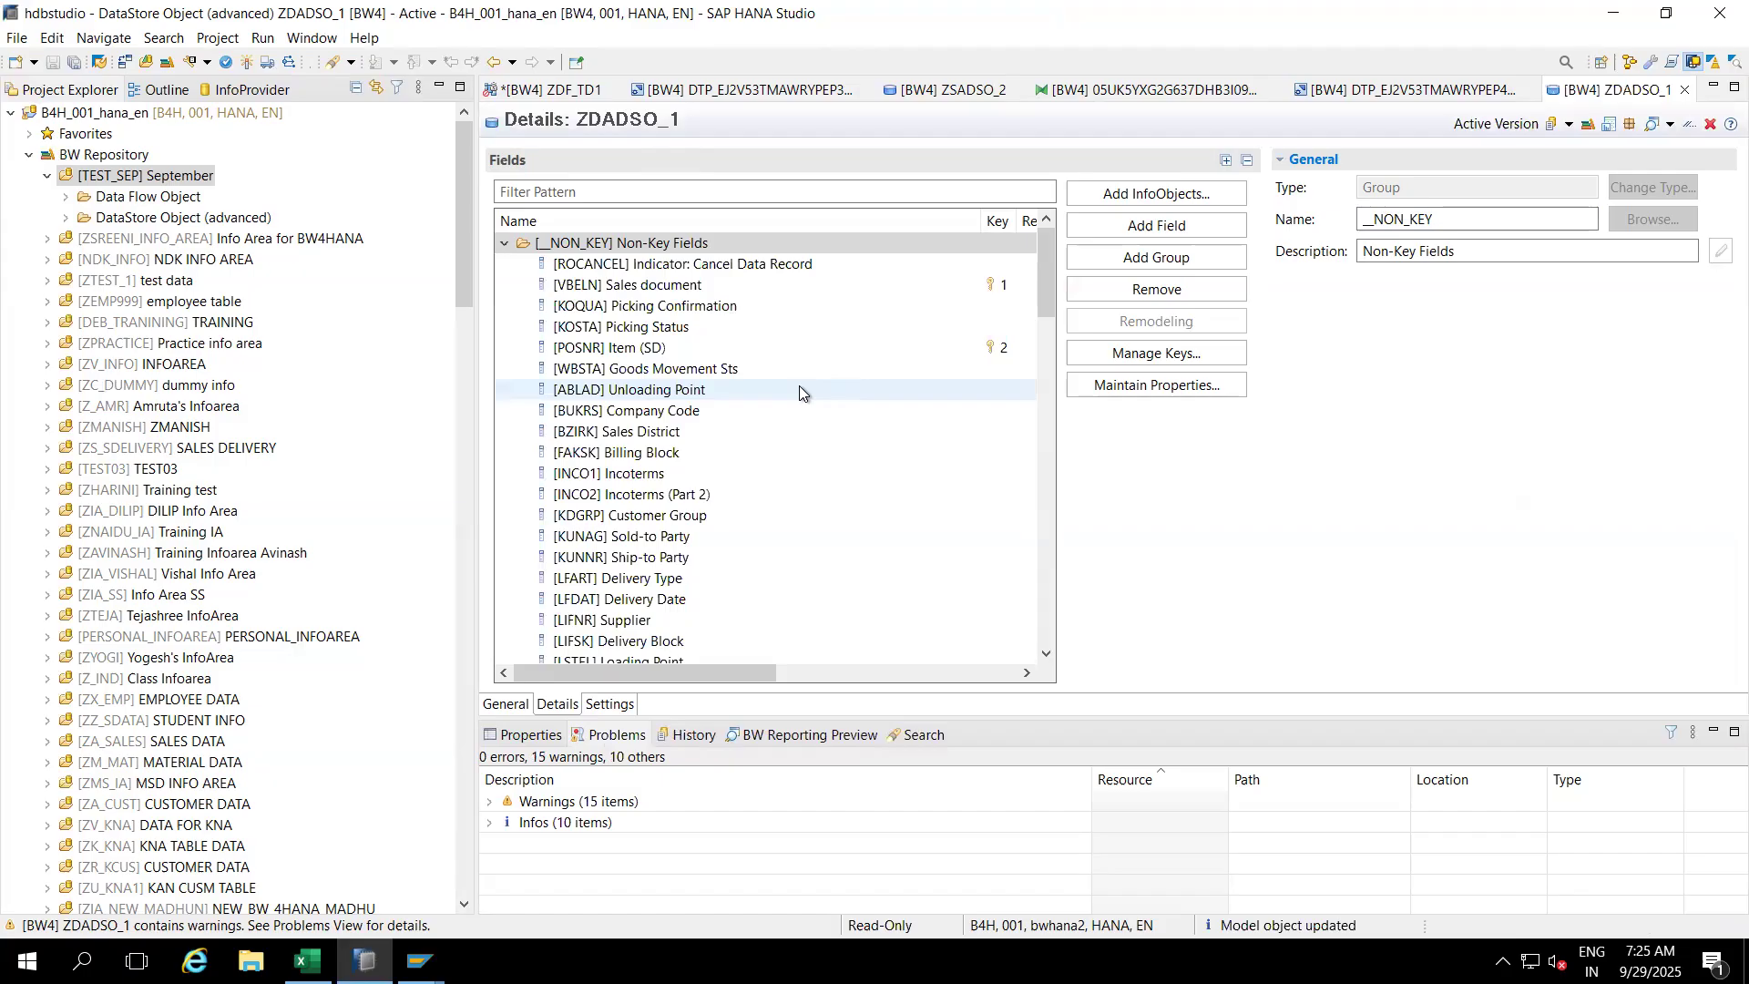
Step: Connect ZSADSO_2 to ZDADSO_1 in data flow ZDF_TD1 and create the transformation between them
click(572, 91)
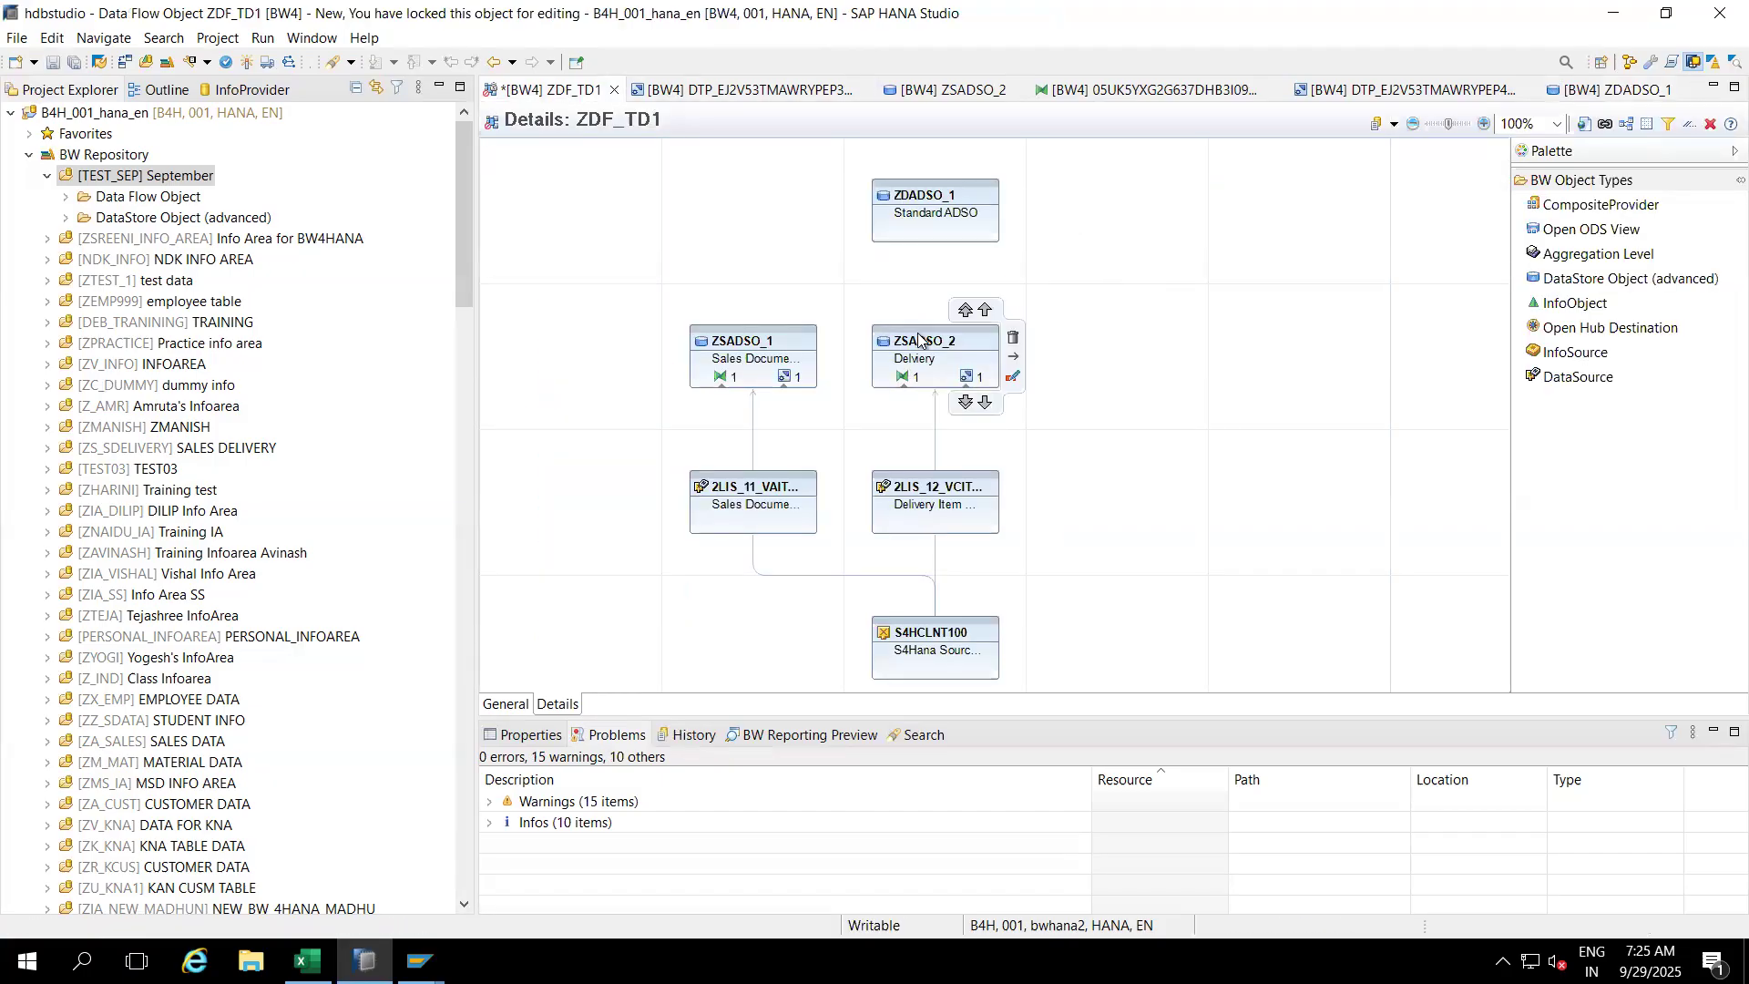
drag(929, 339, 926, 229)
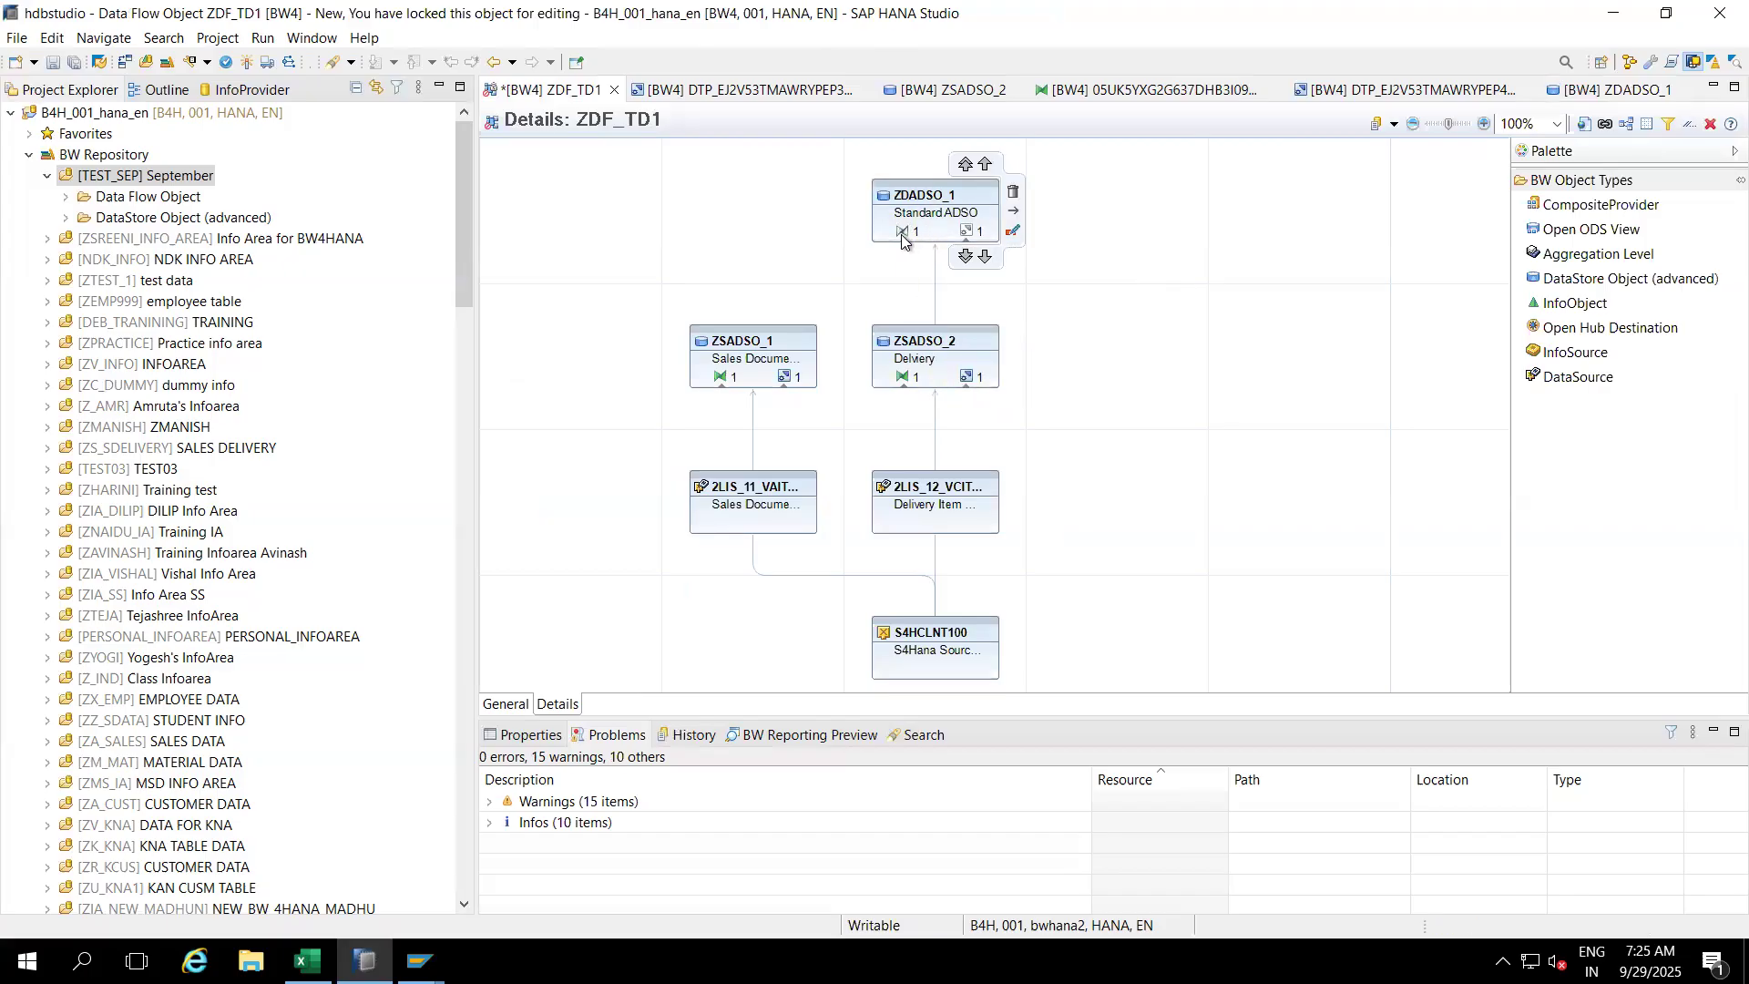
click(901, 234)
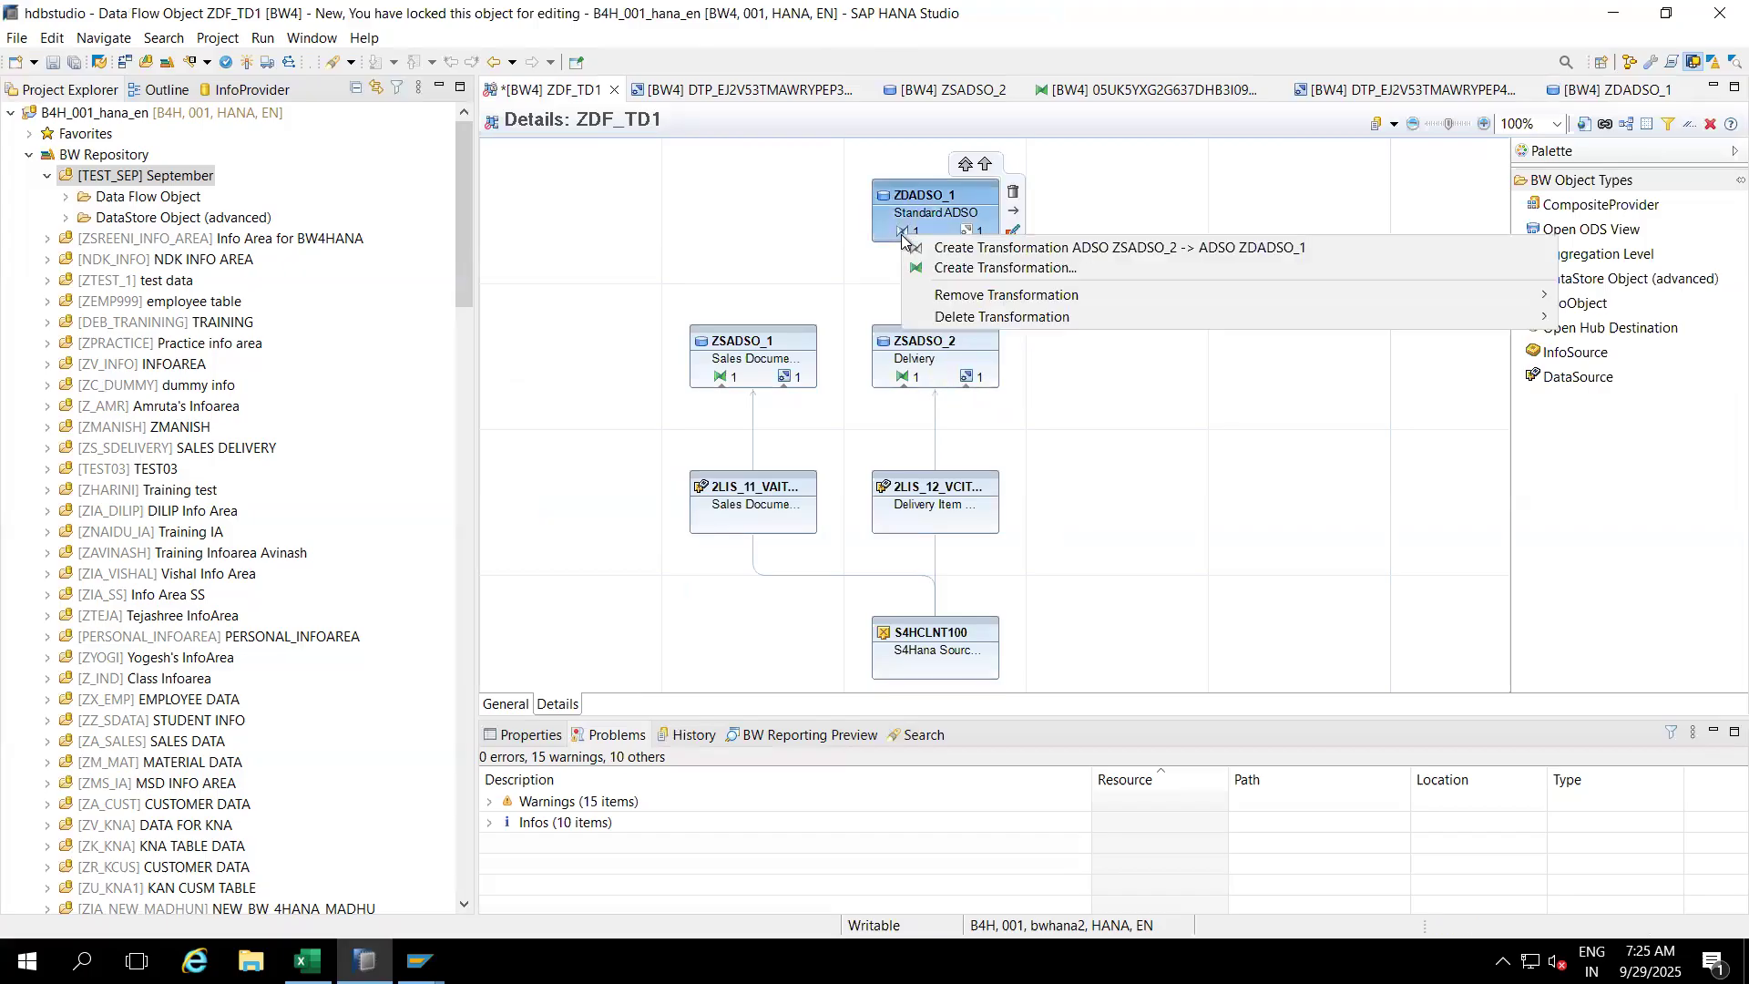
click(948, 248)
click(993, 623)
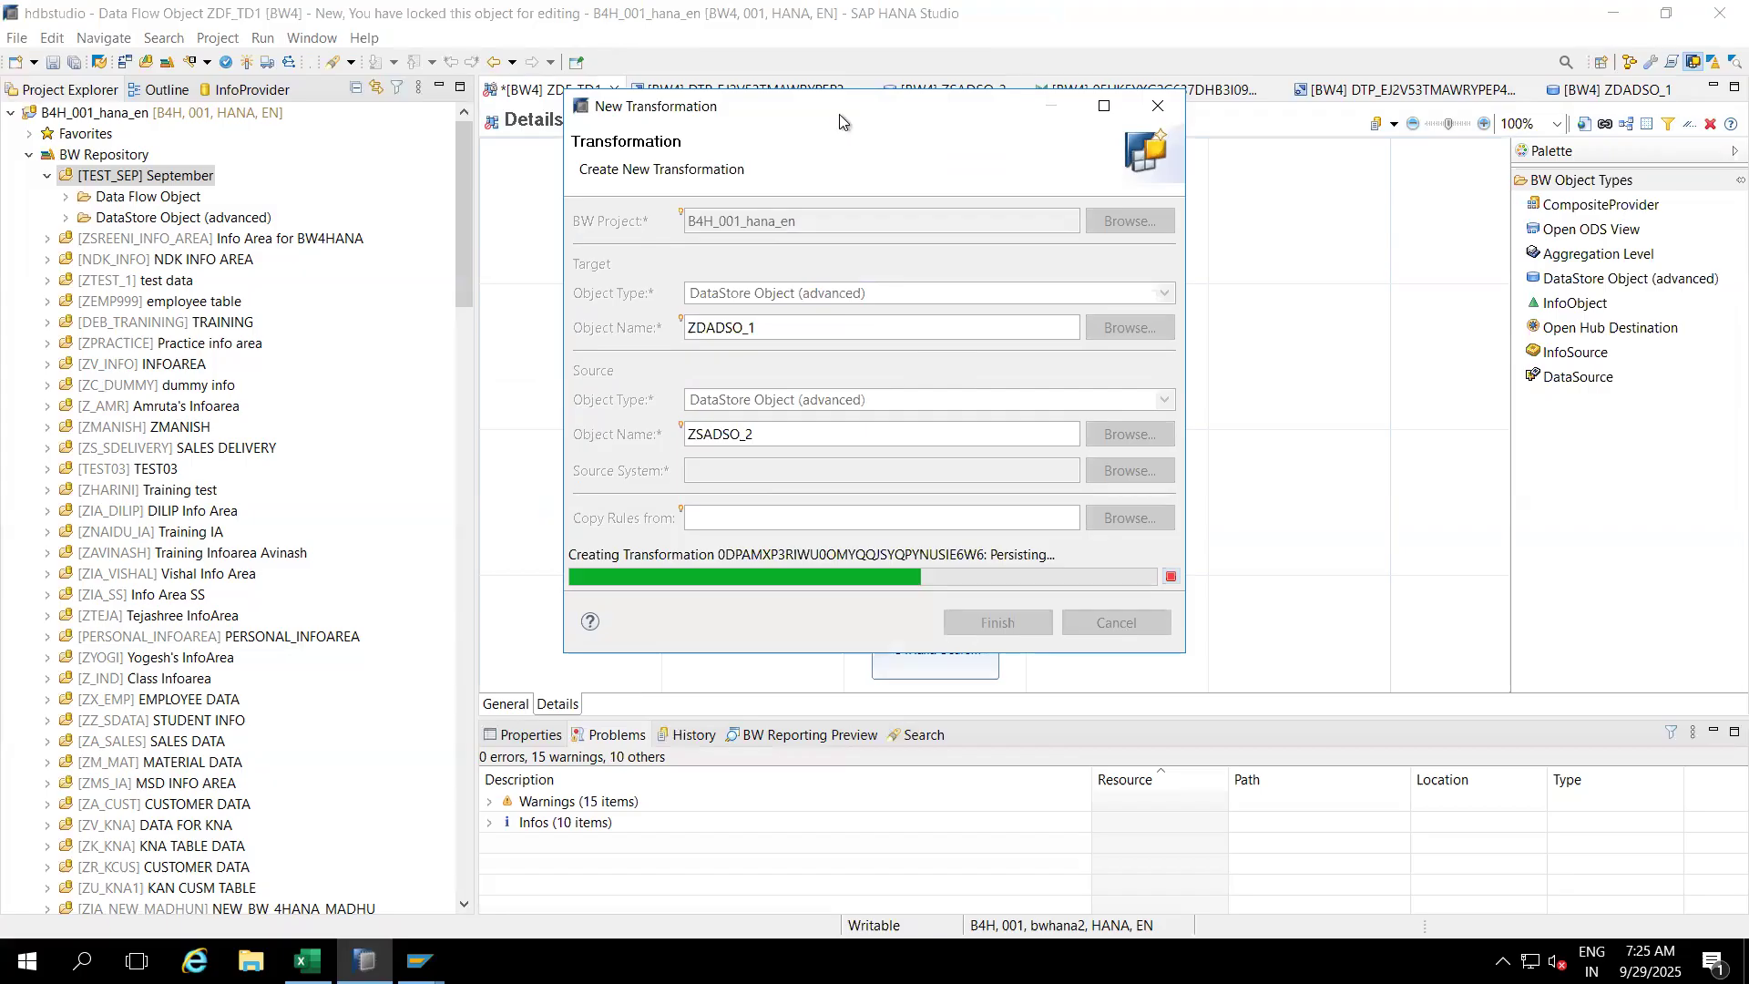
drag(839, 121, 391, 187)
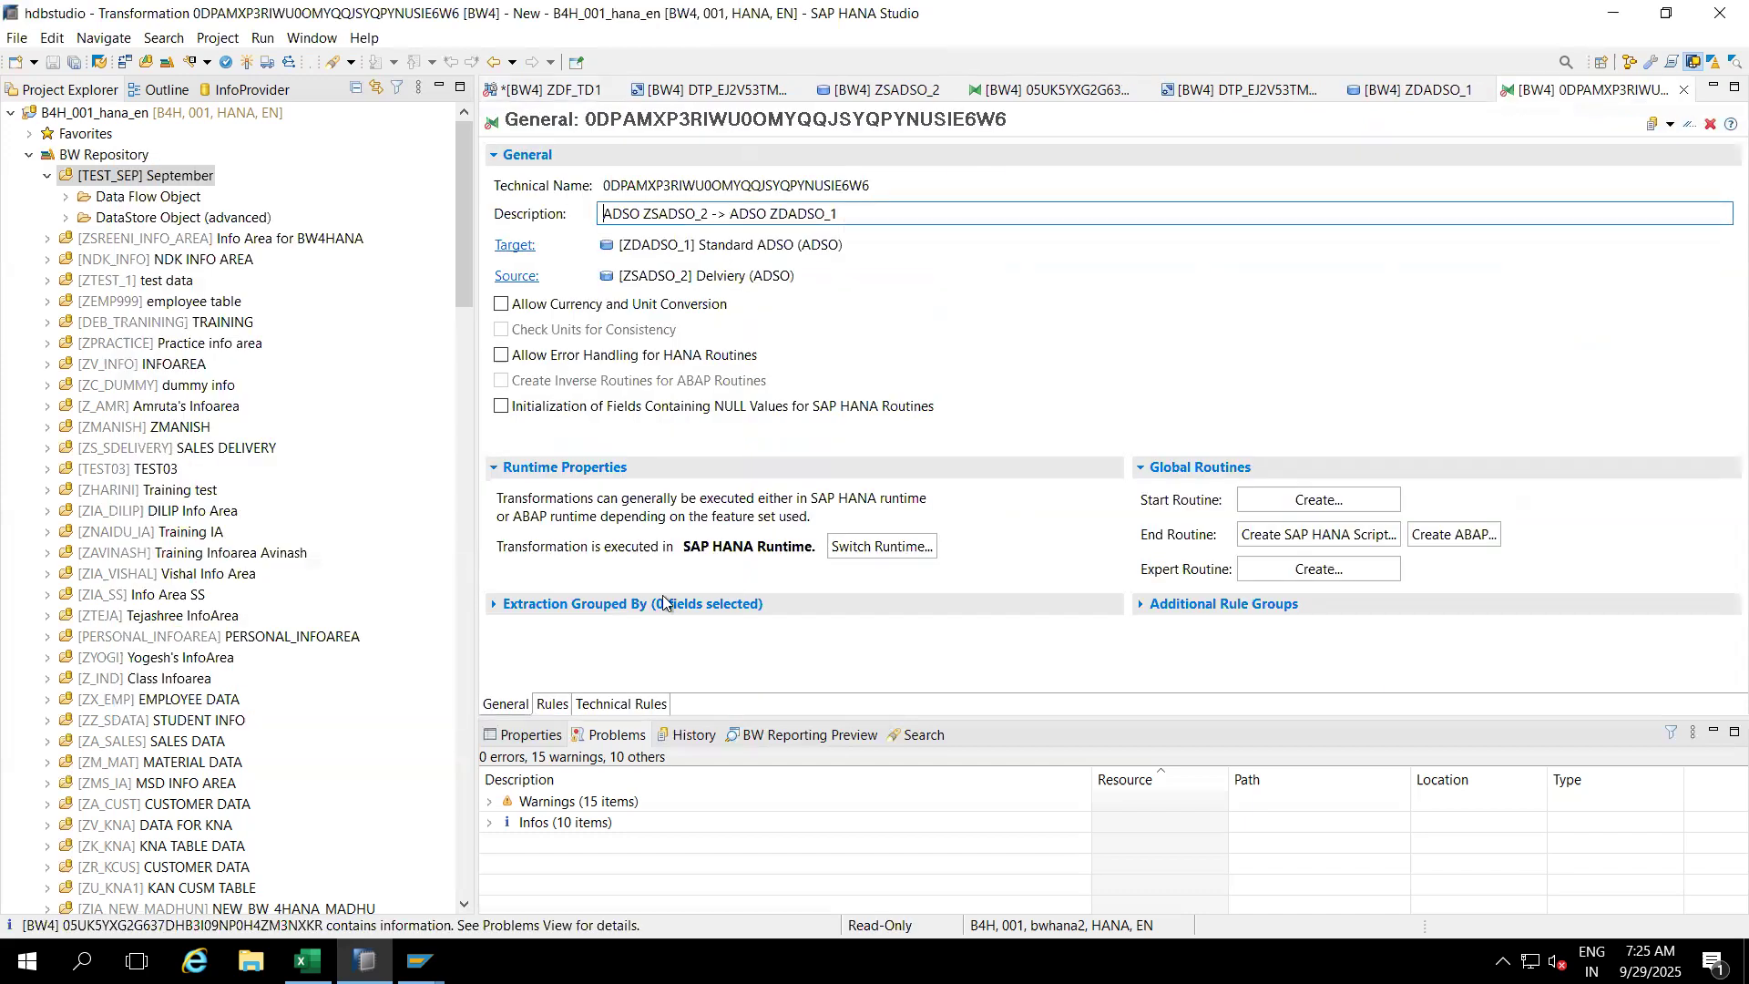
Step: Review the field mapping rules from ZSADSO_2 to ZDADSO_1, then activate and close the transformation
click(552, 703)
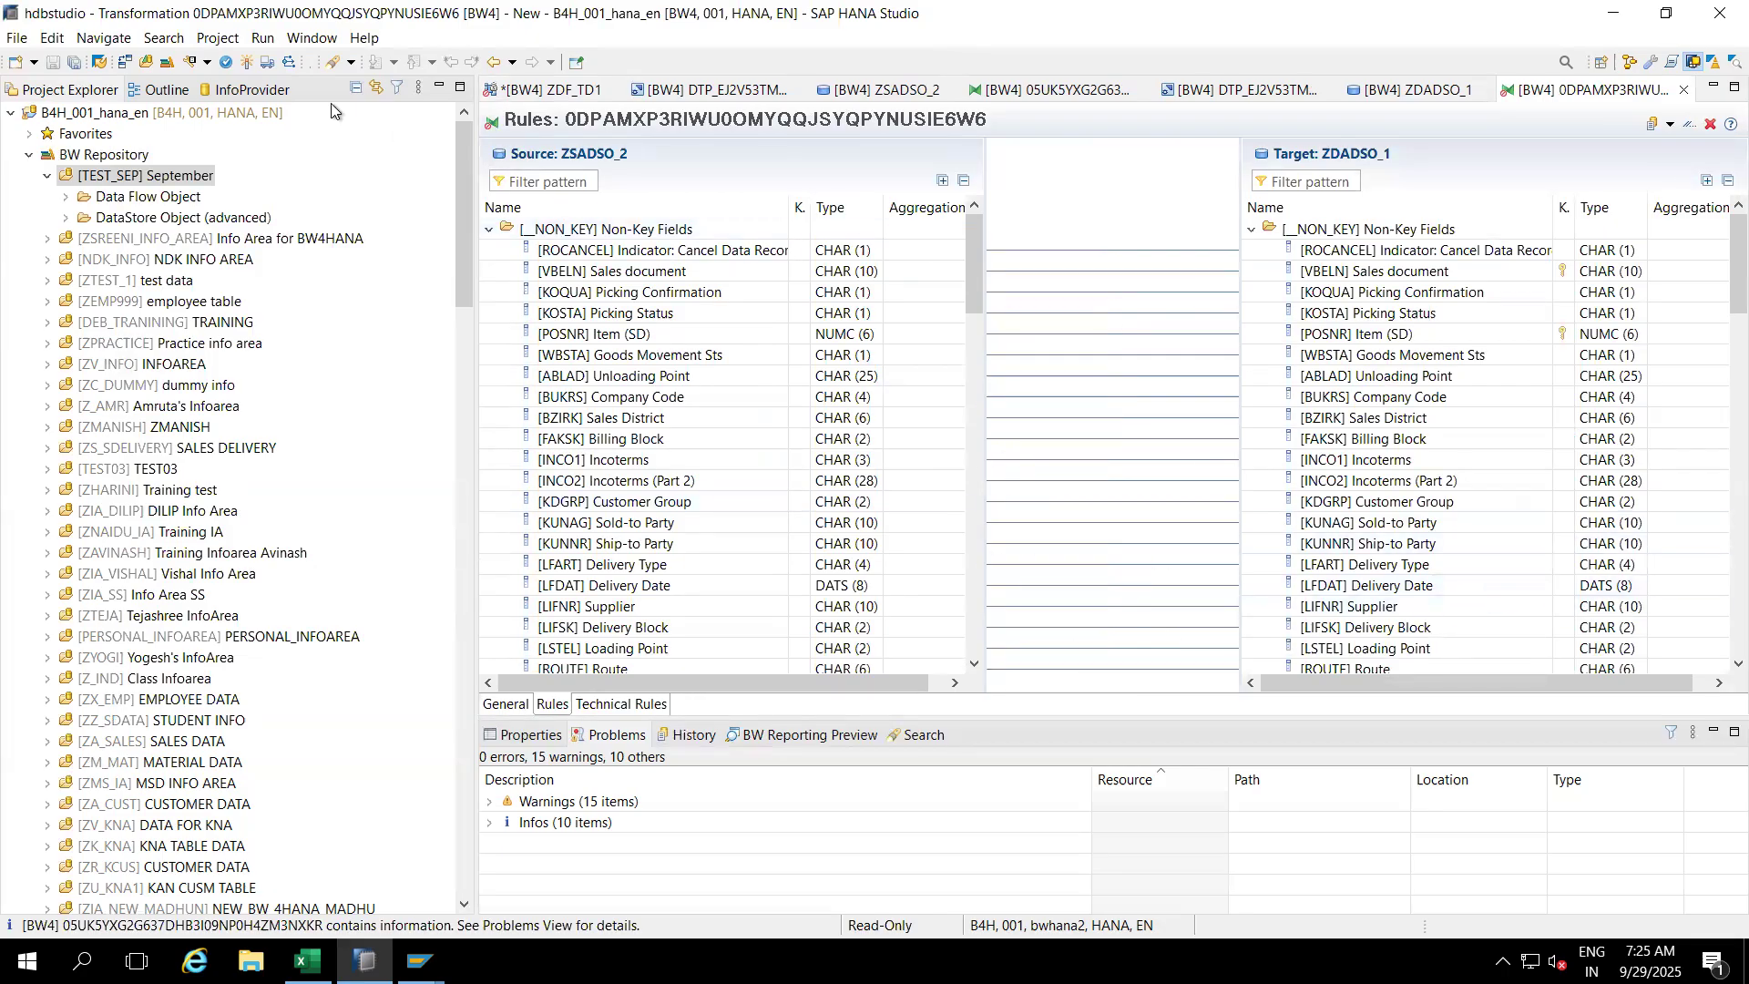
click(246, 62)
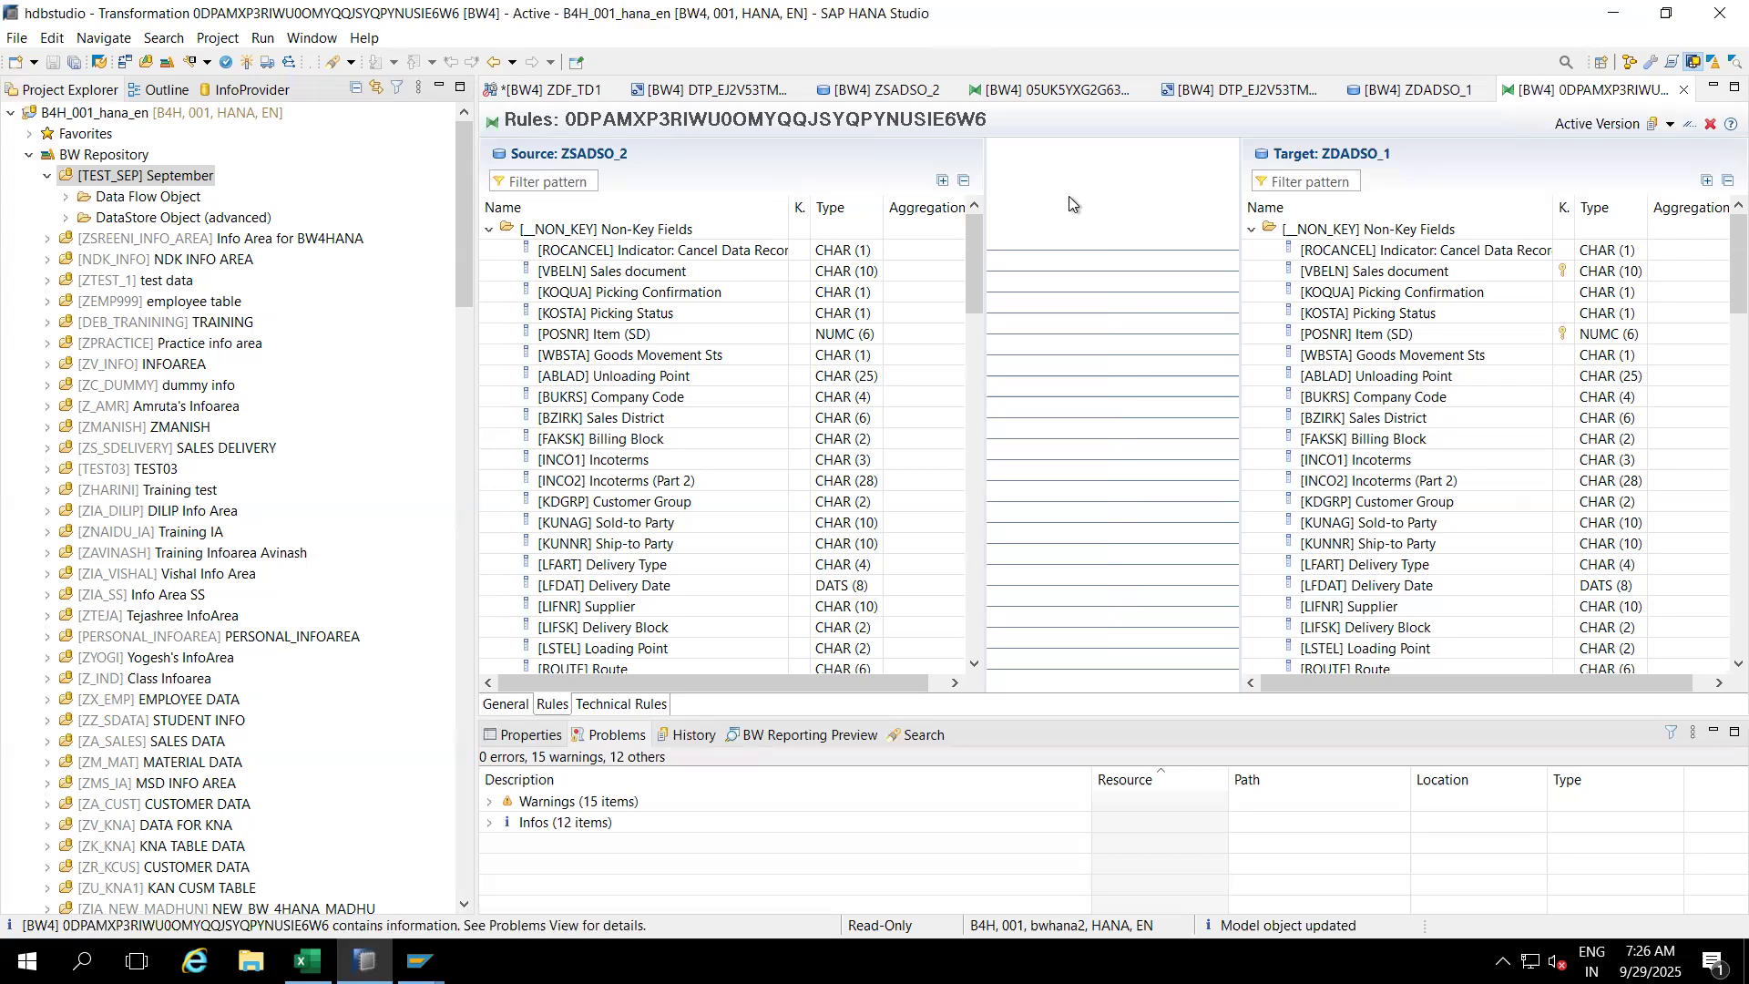
click(1683, 91)
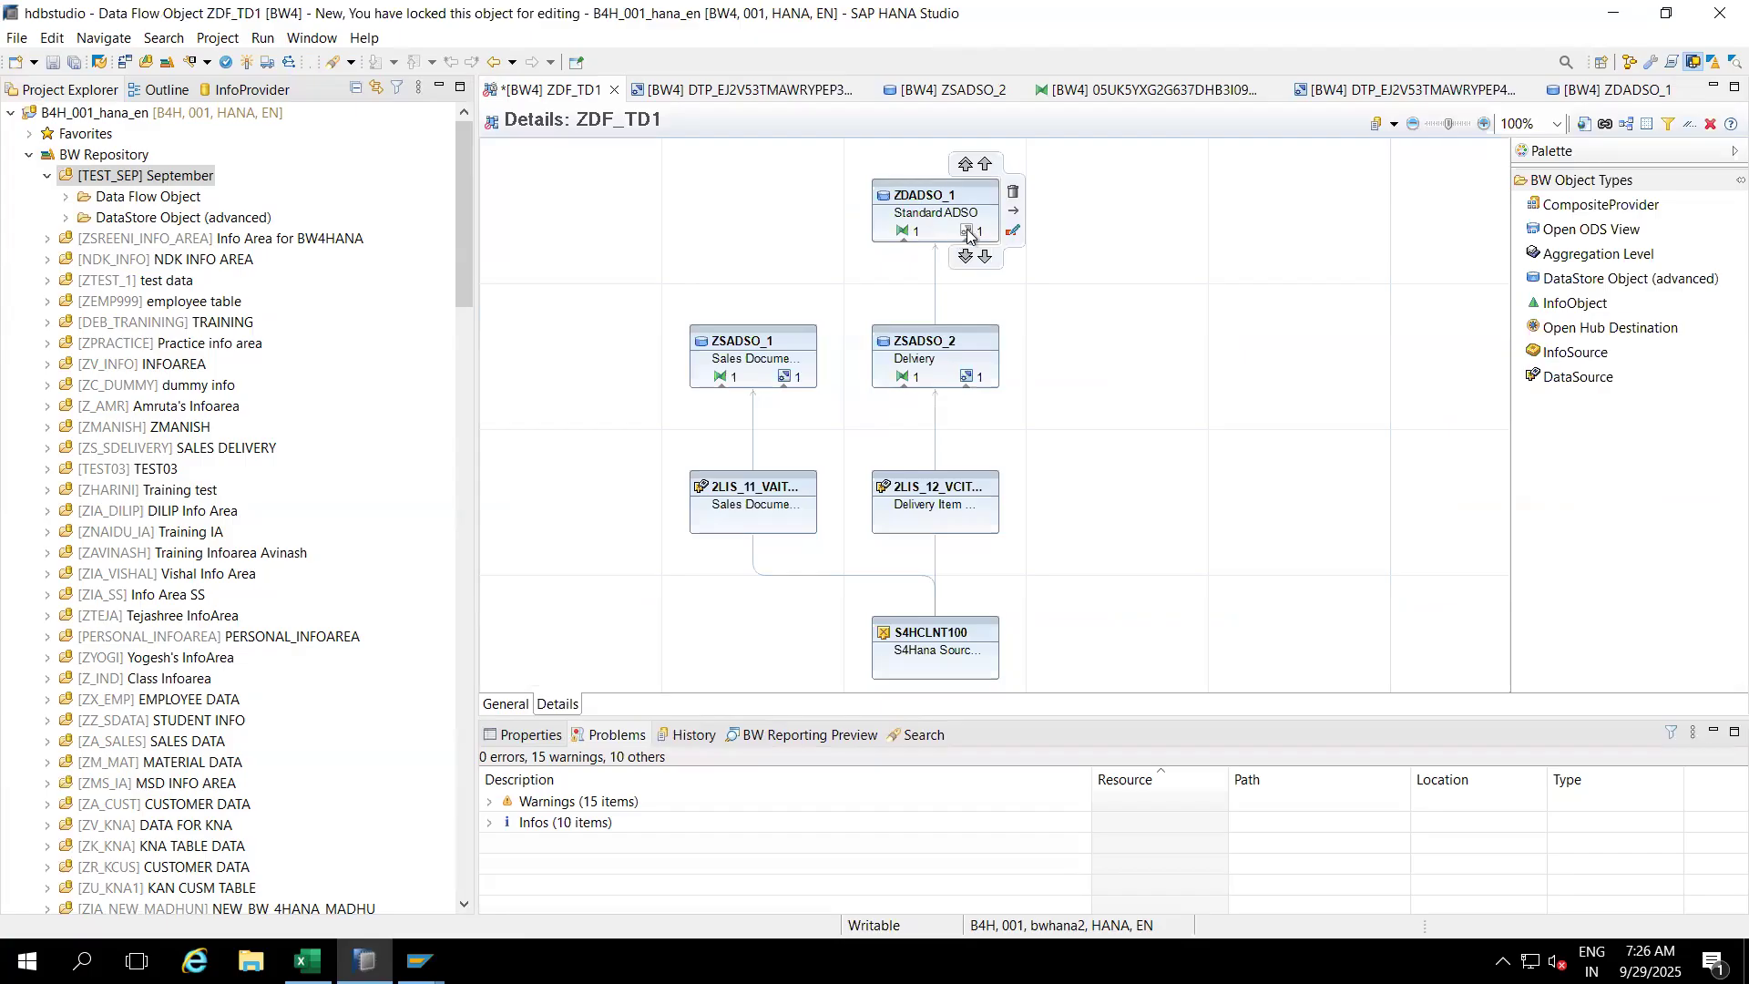
Step: Create a data transfer process from ZSADSO_2 to ZDADSO_1 in the data flow
click(967, 234)
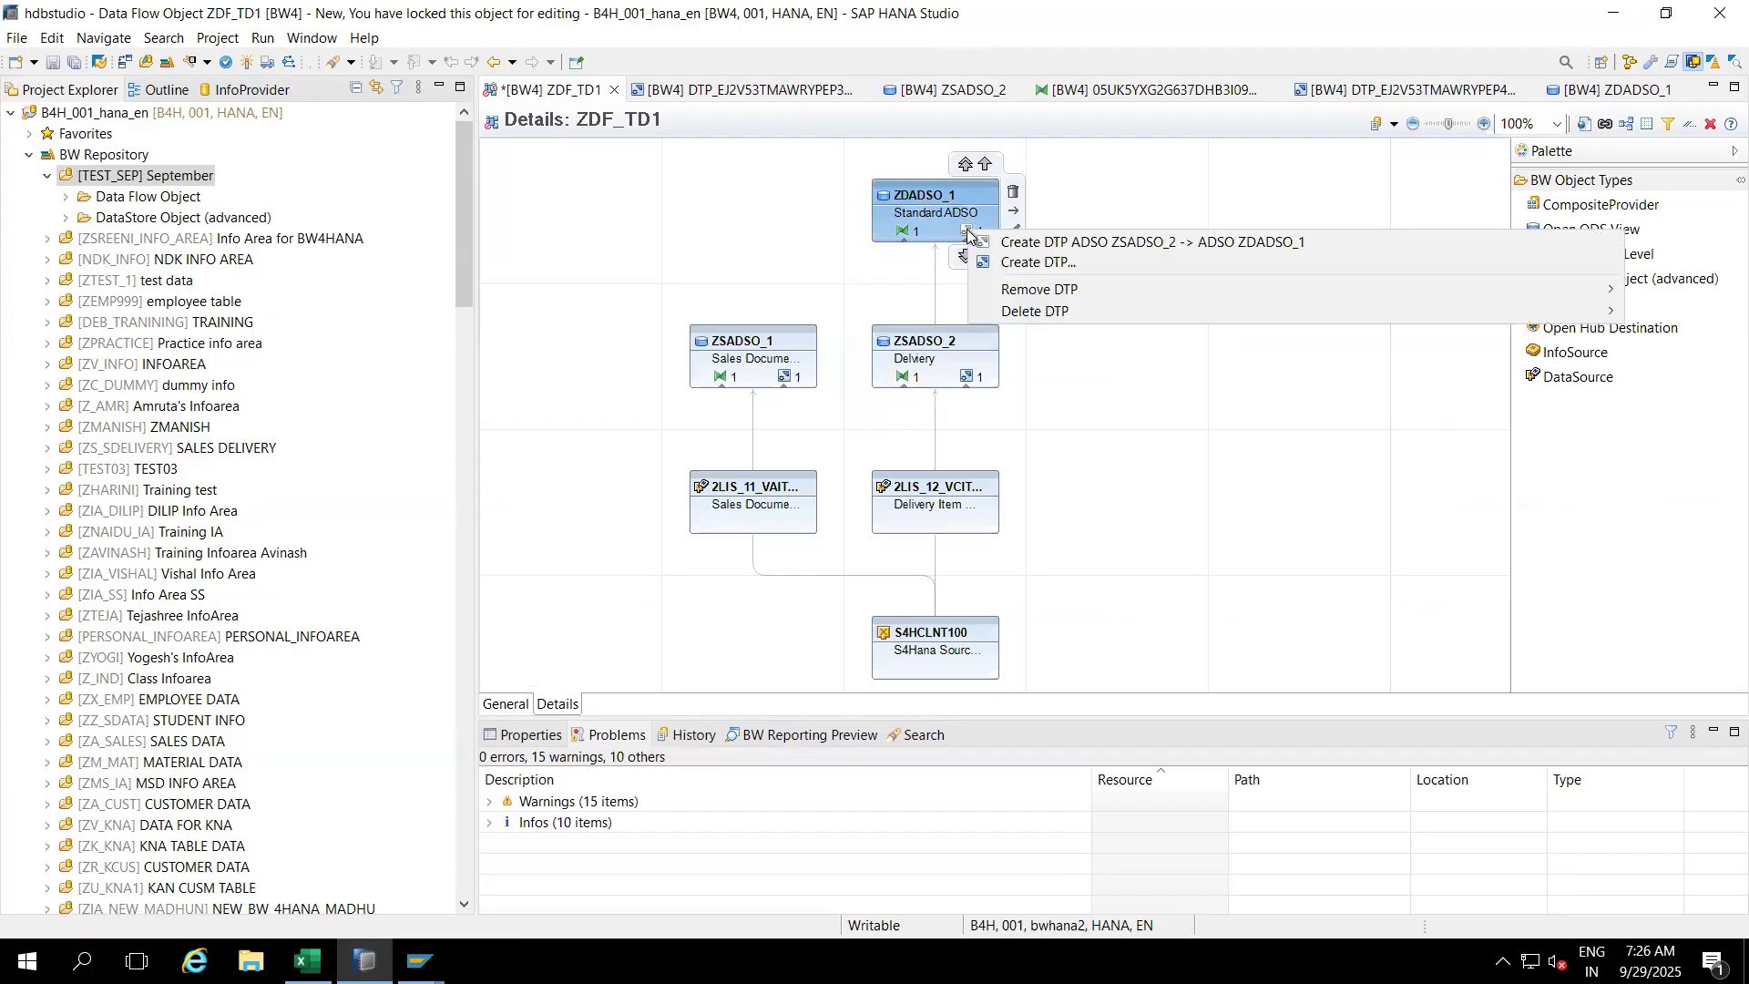
click(1015, 243)
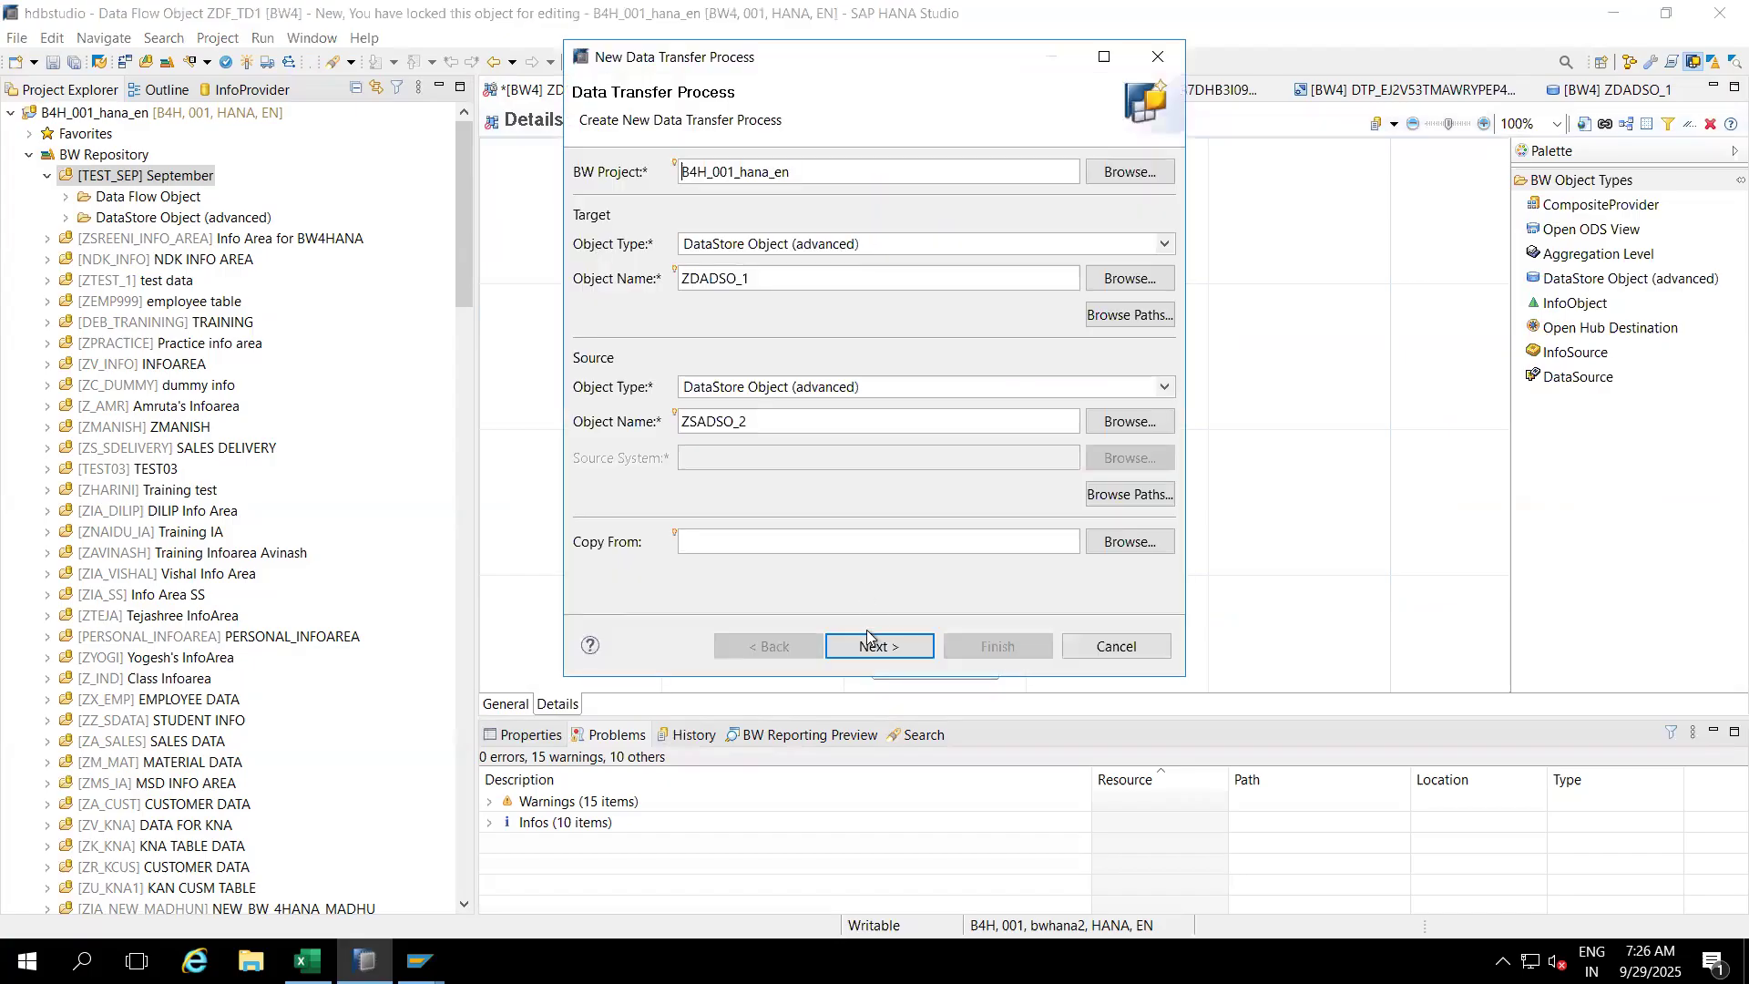
click(922, 641)
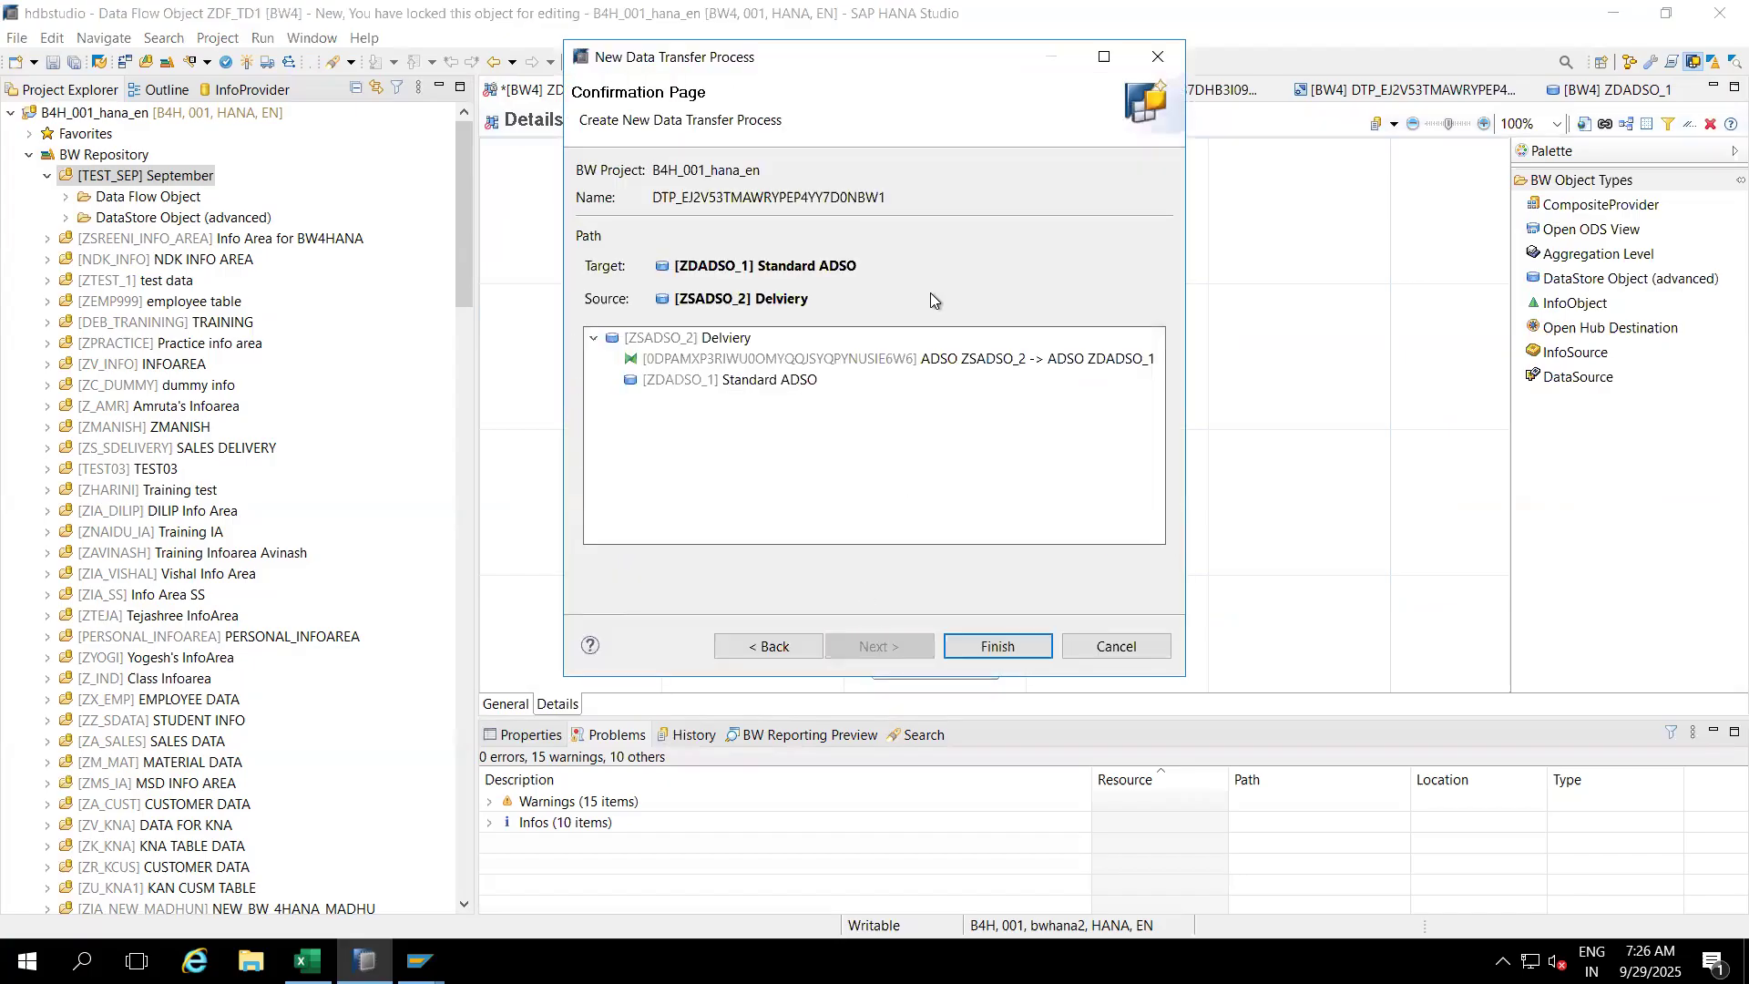
click(972, 649)
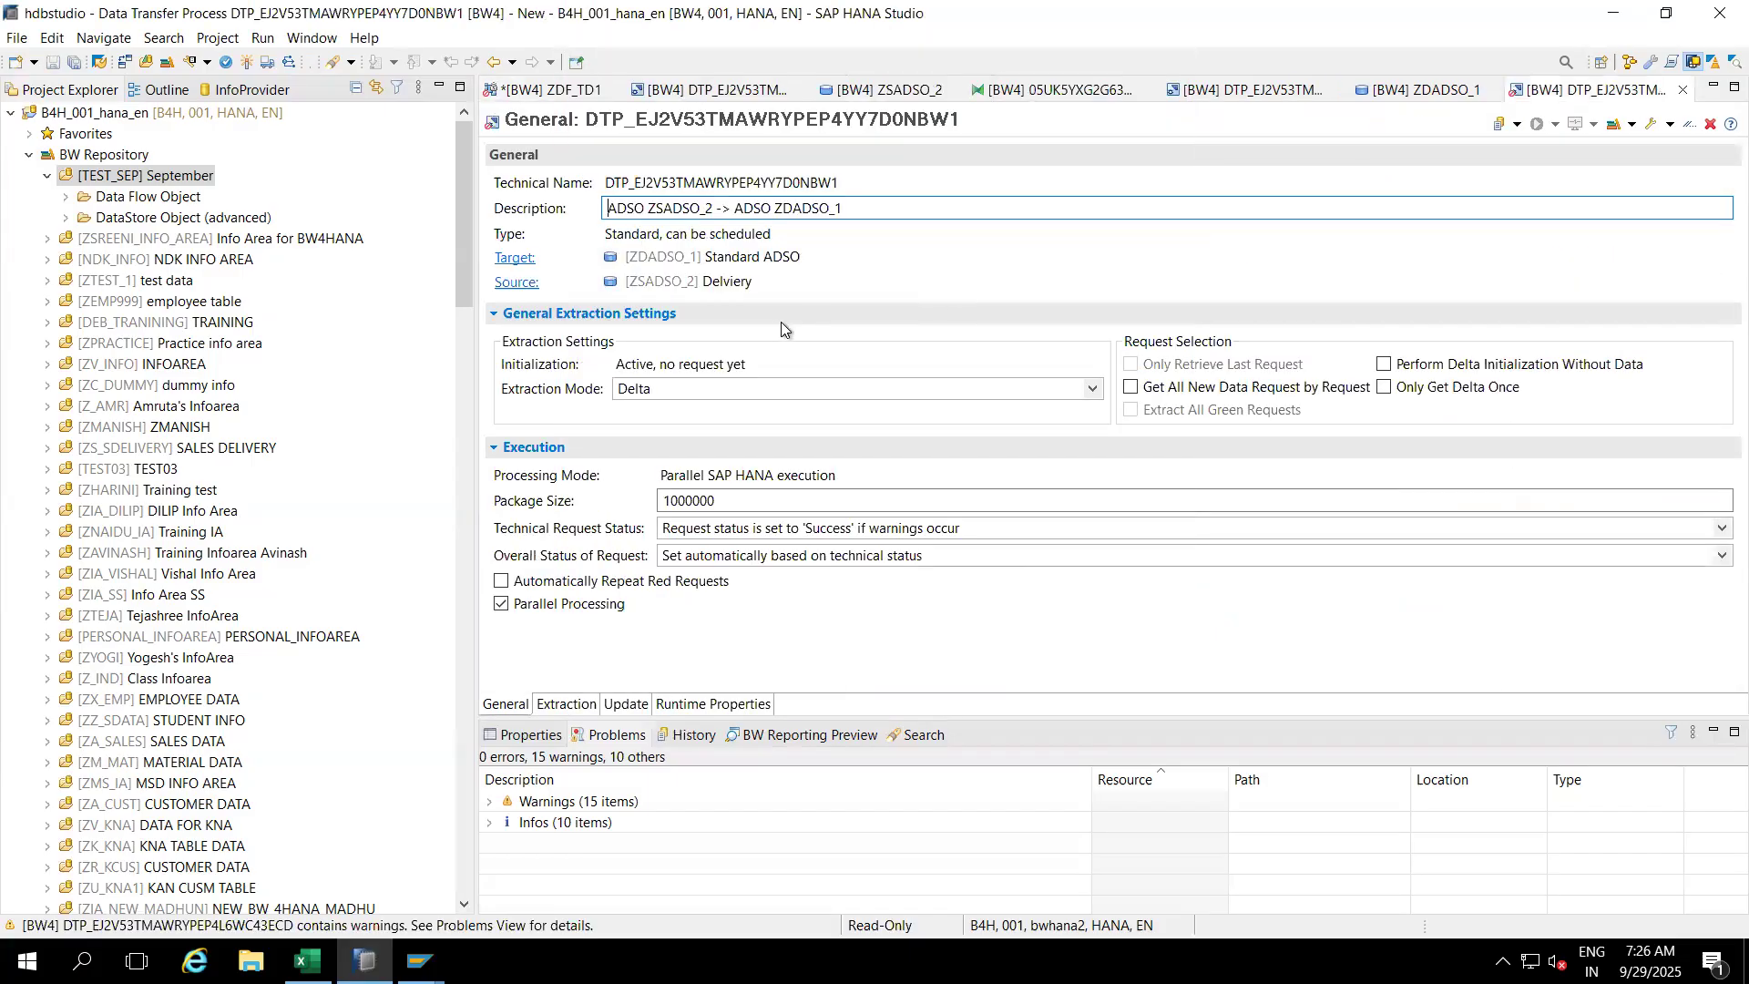
Step: Activate the data transfer process from ZSADSO_2 to ZDADSO_1 and return to data flow ZDF_TD1
click(244, 61)
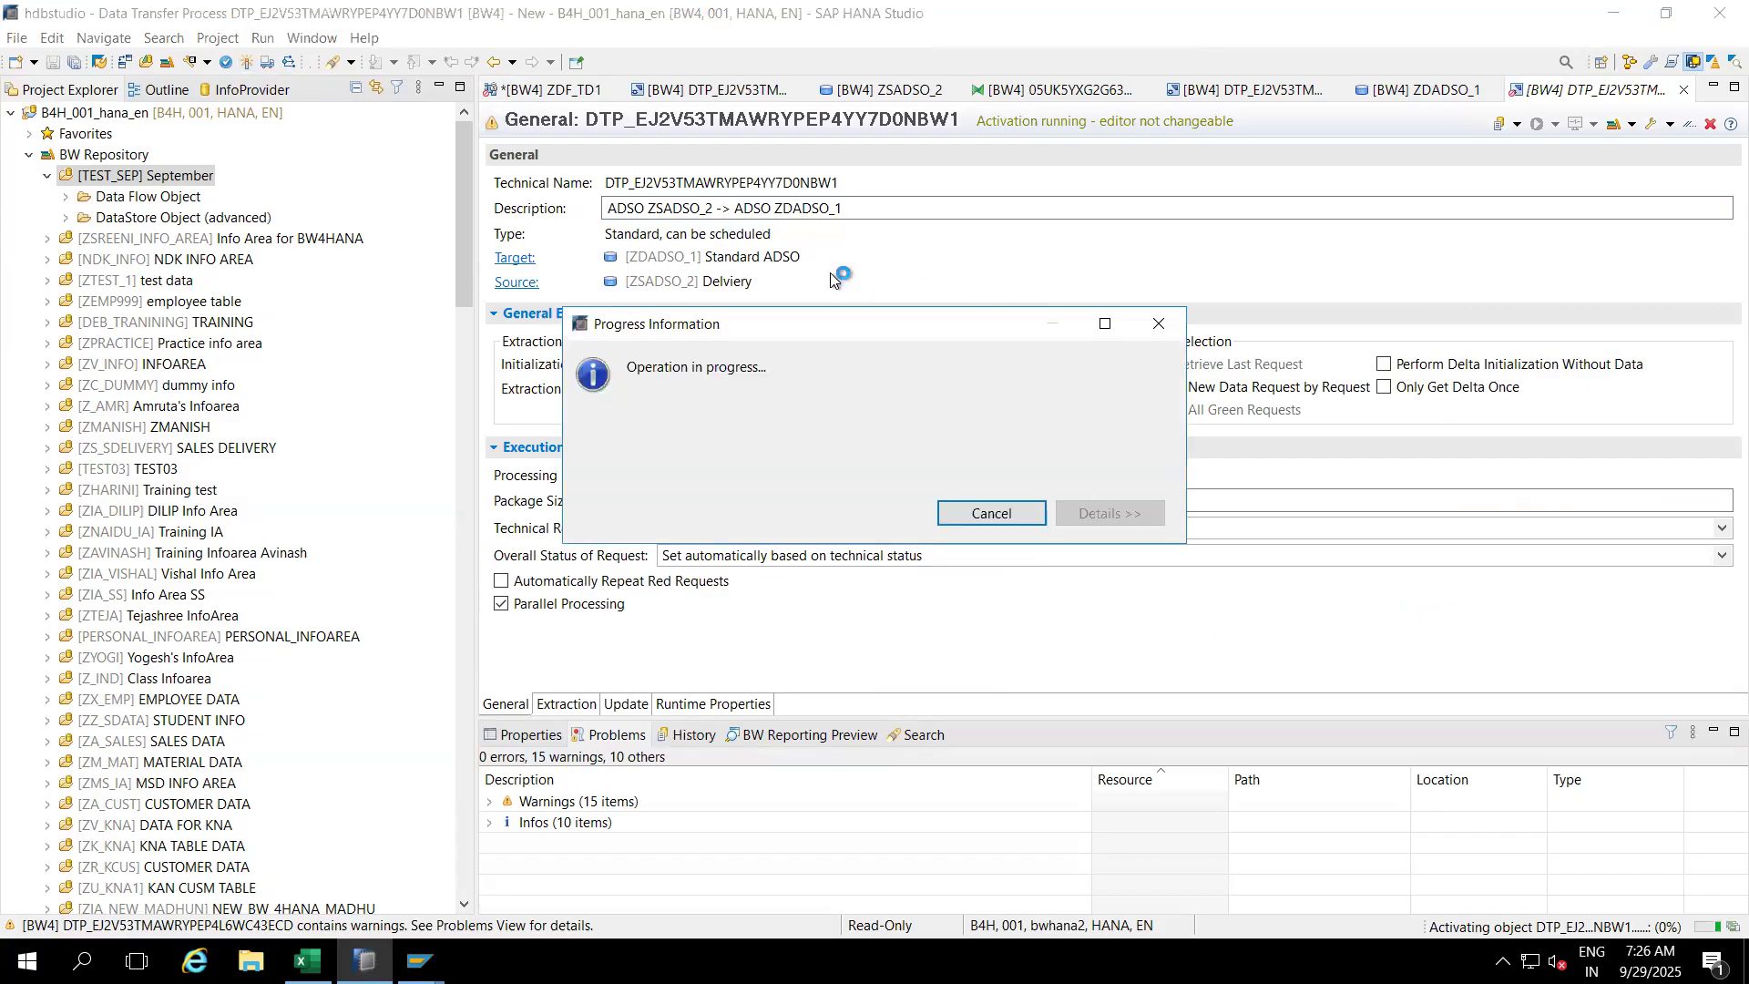
click(544, 95)
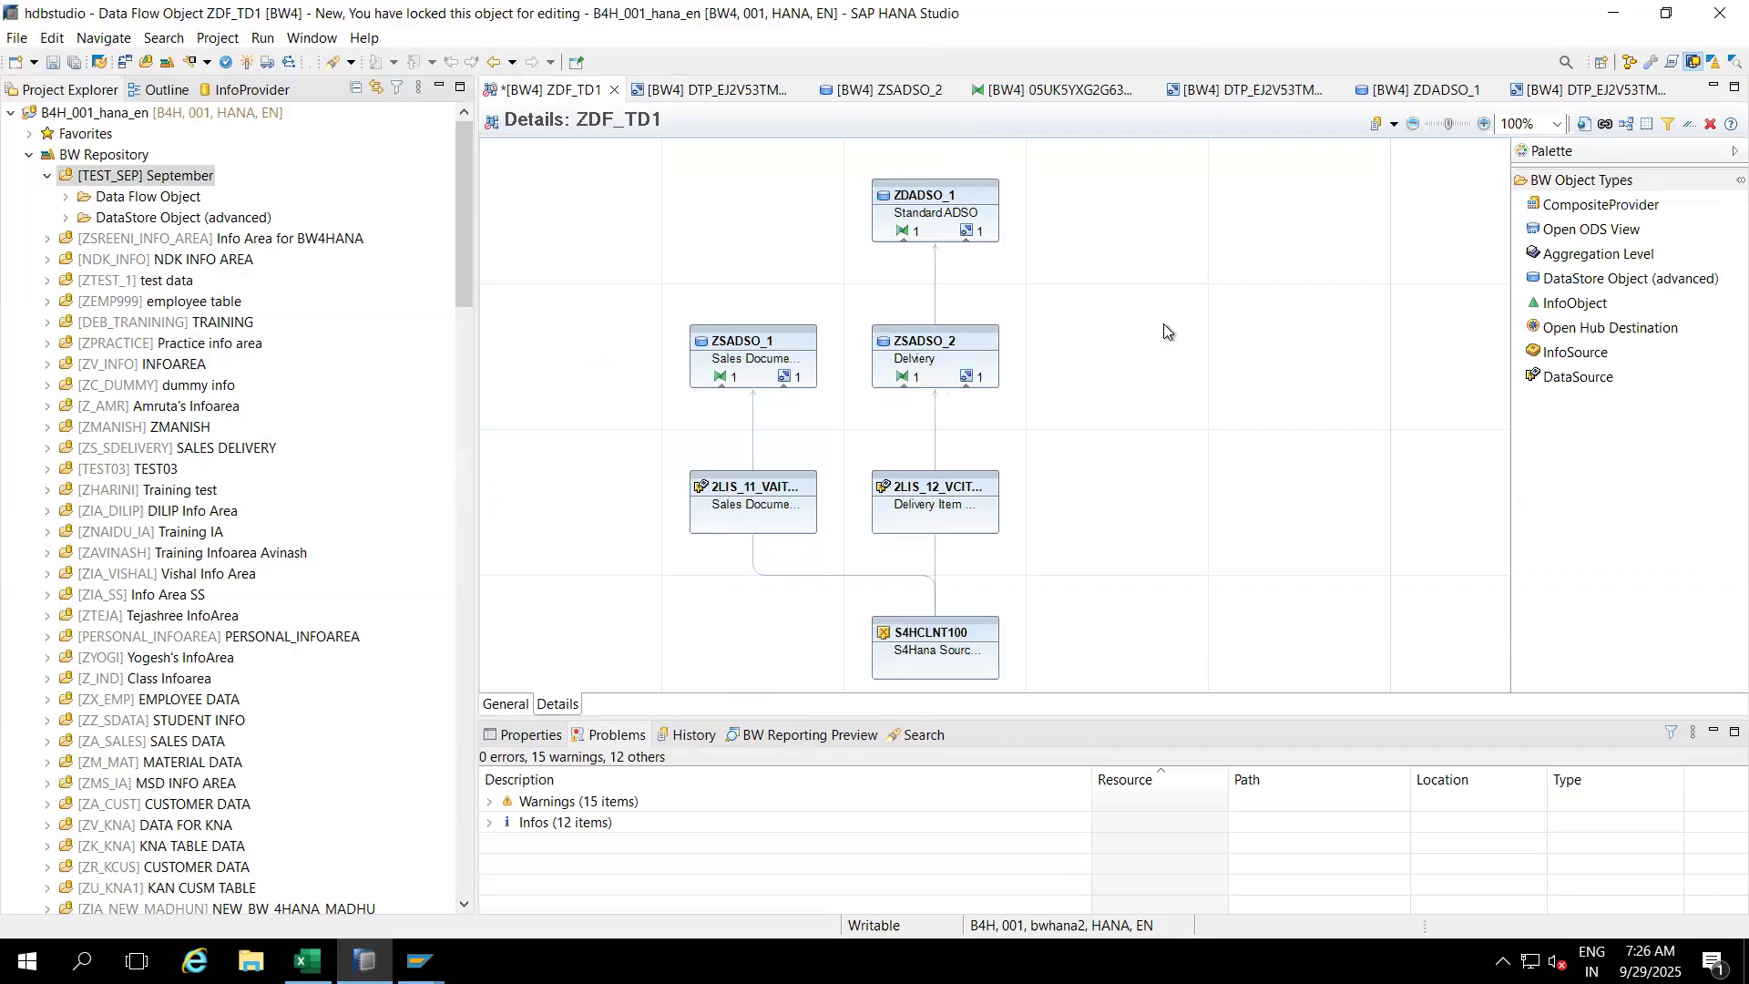
Step: Examine the delivery load path in the data flow from source system S4HCLNT100 through ZSADSO_2 to ZDADSO_1
mouse_move(968, 235)
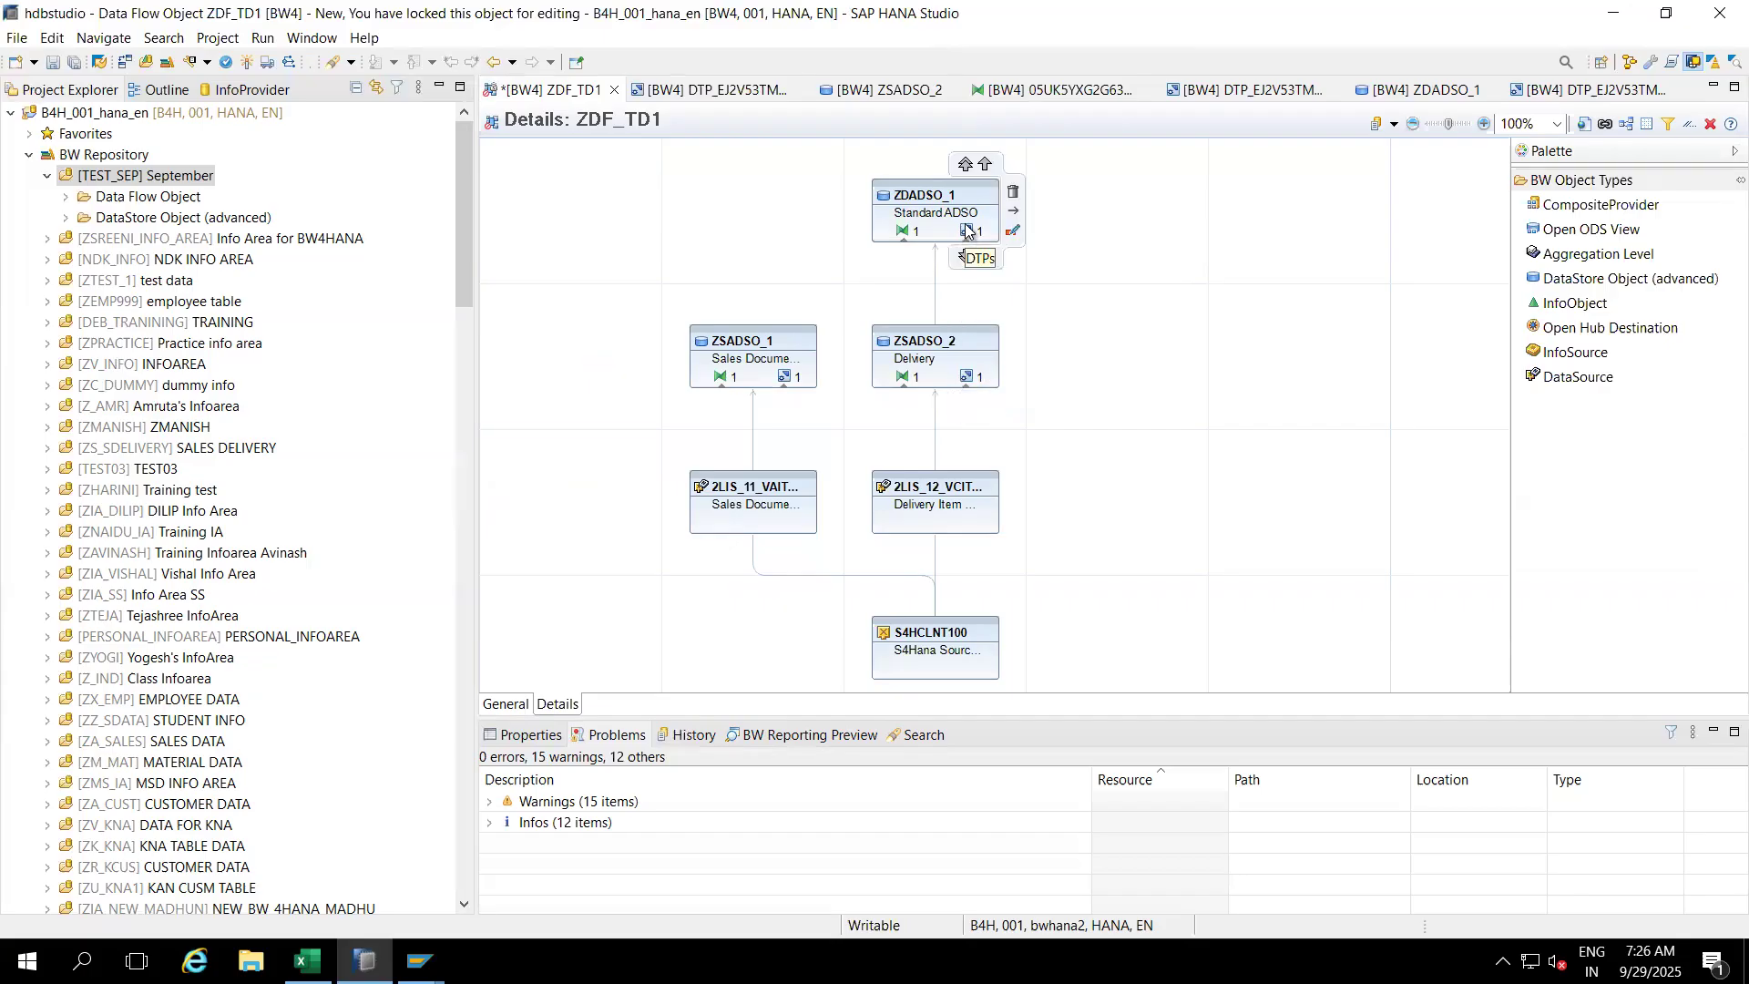
click(930, 344)
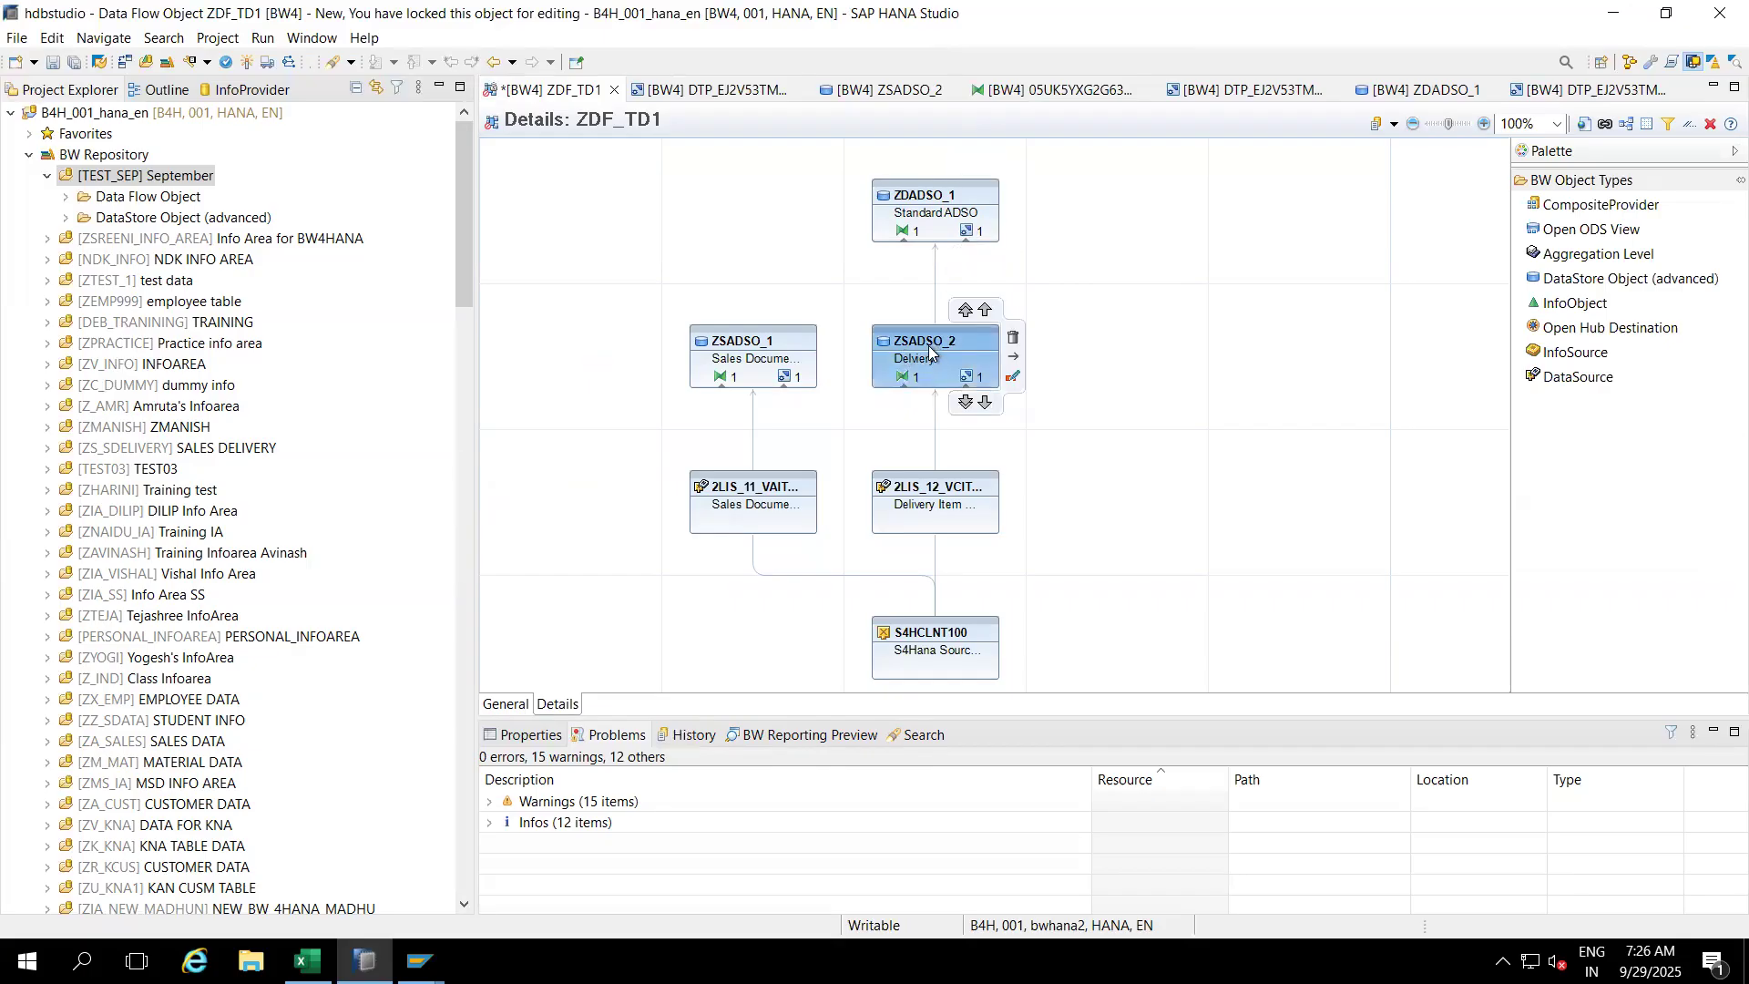
click(916, 200)
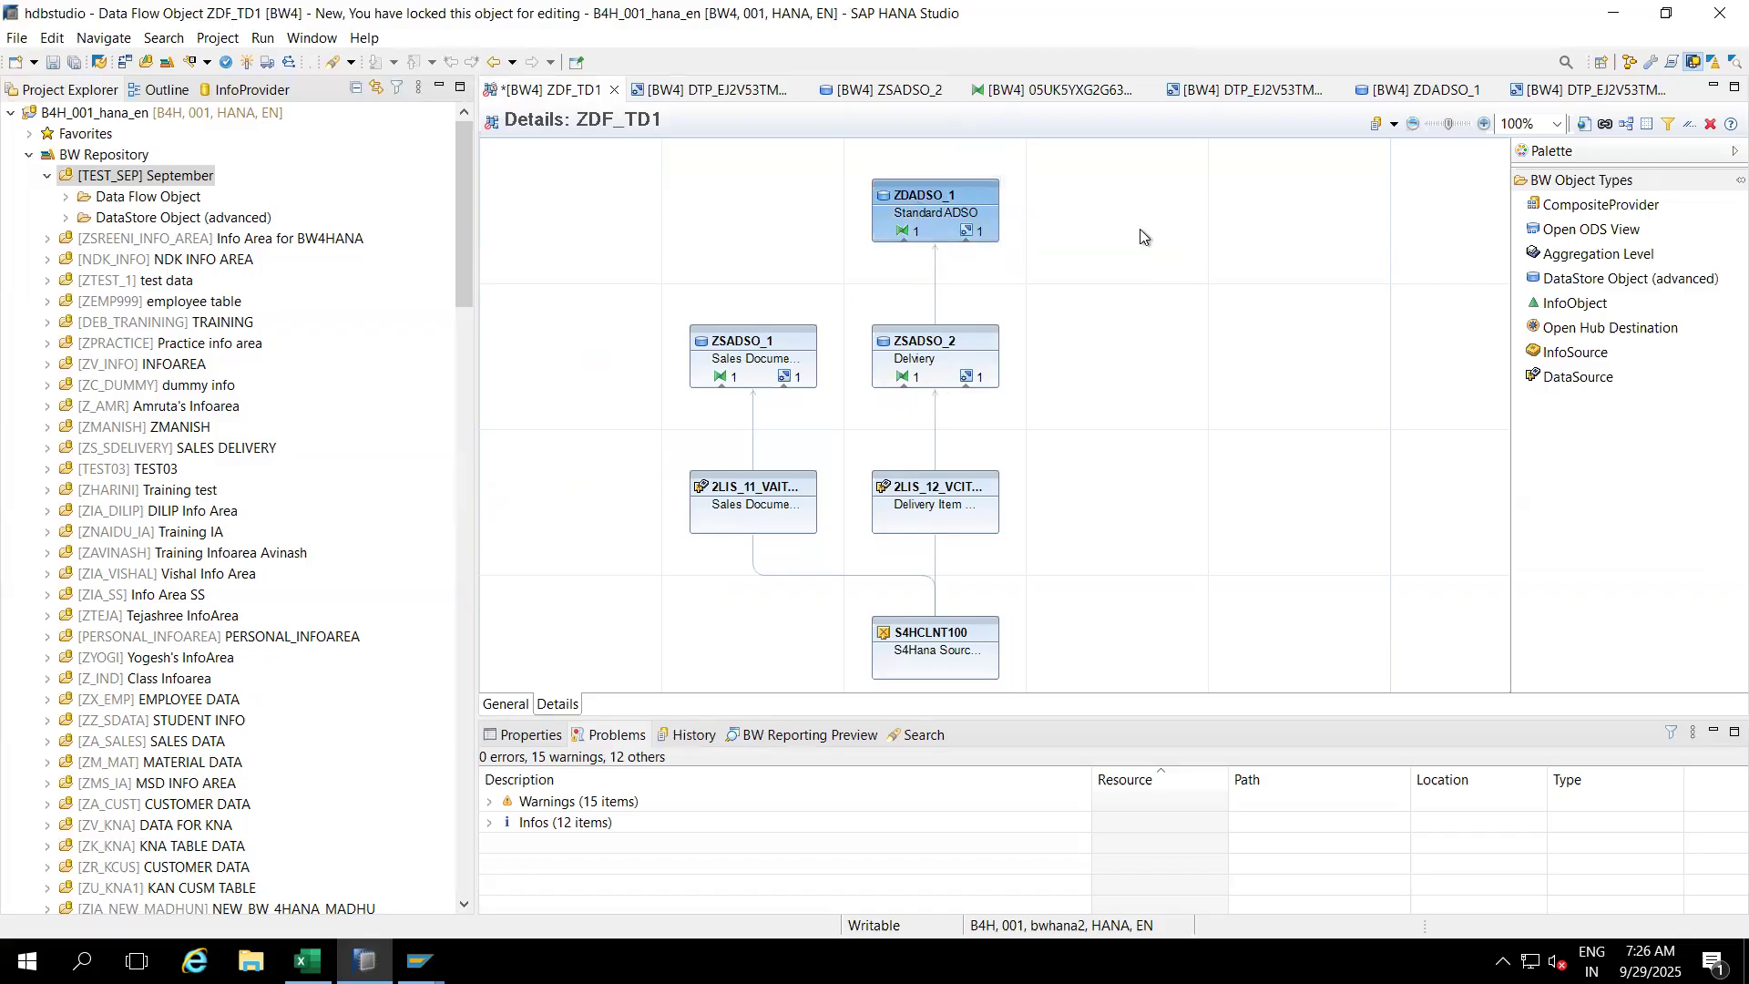
click(929, 642)
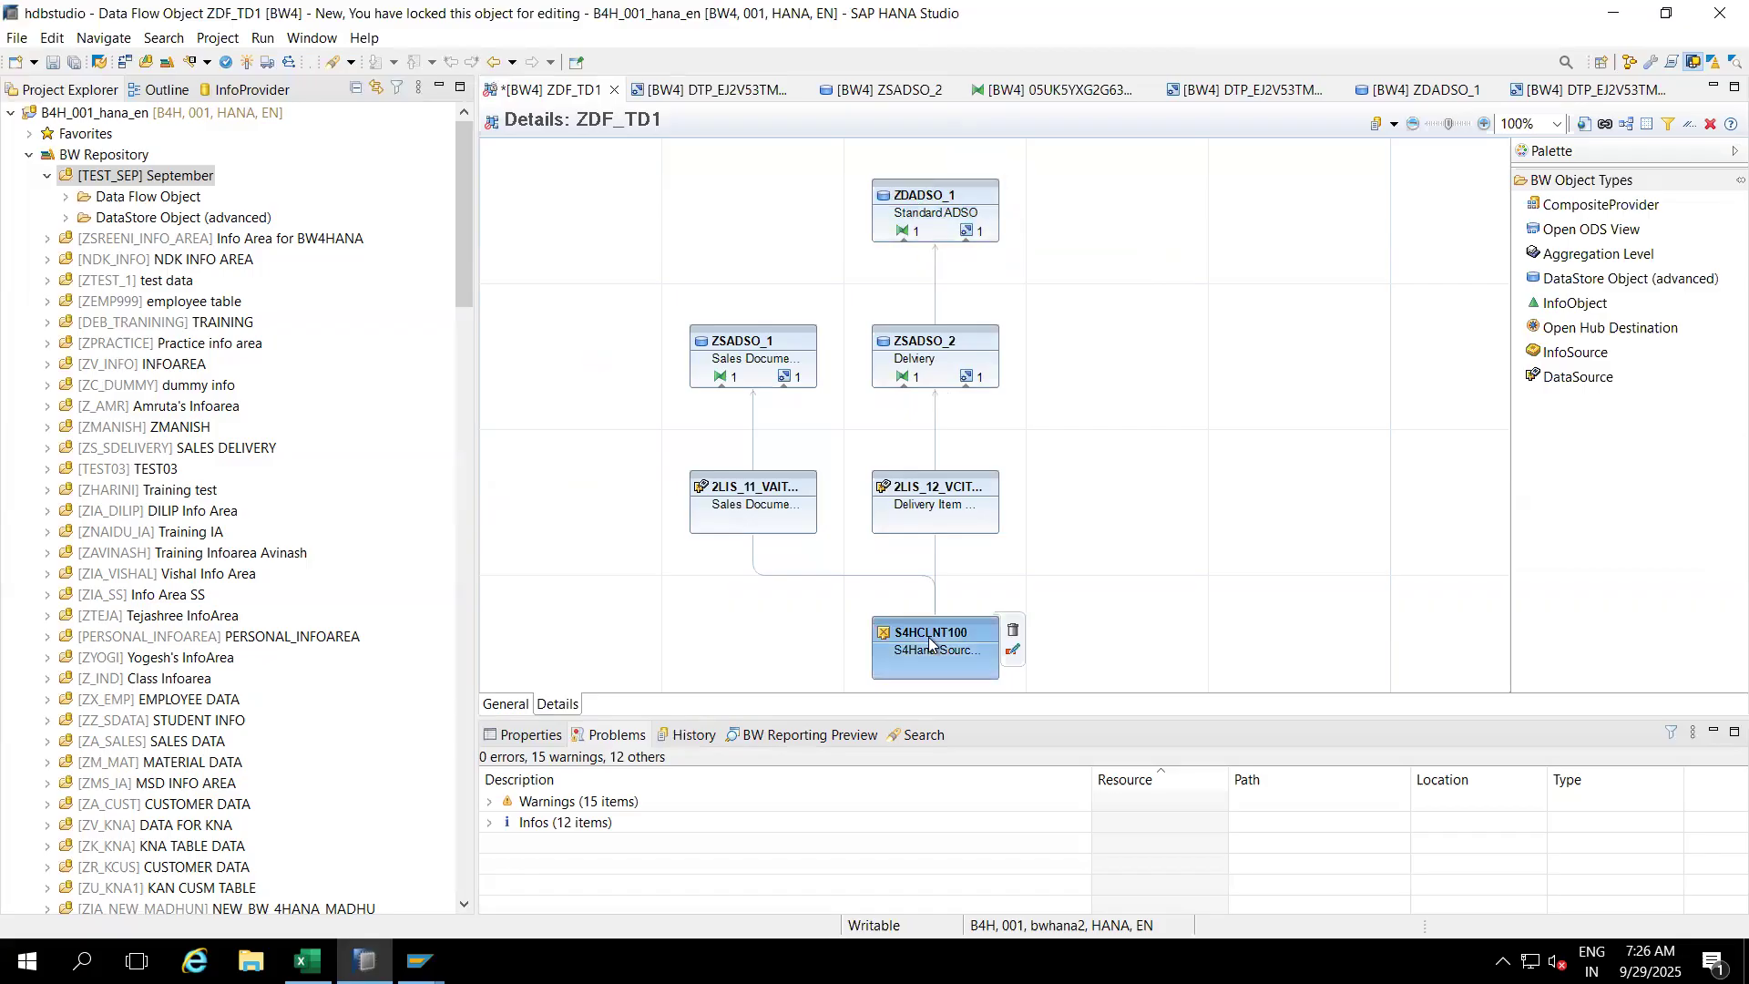
click(963, 368)
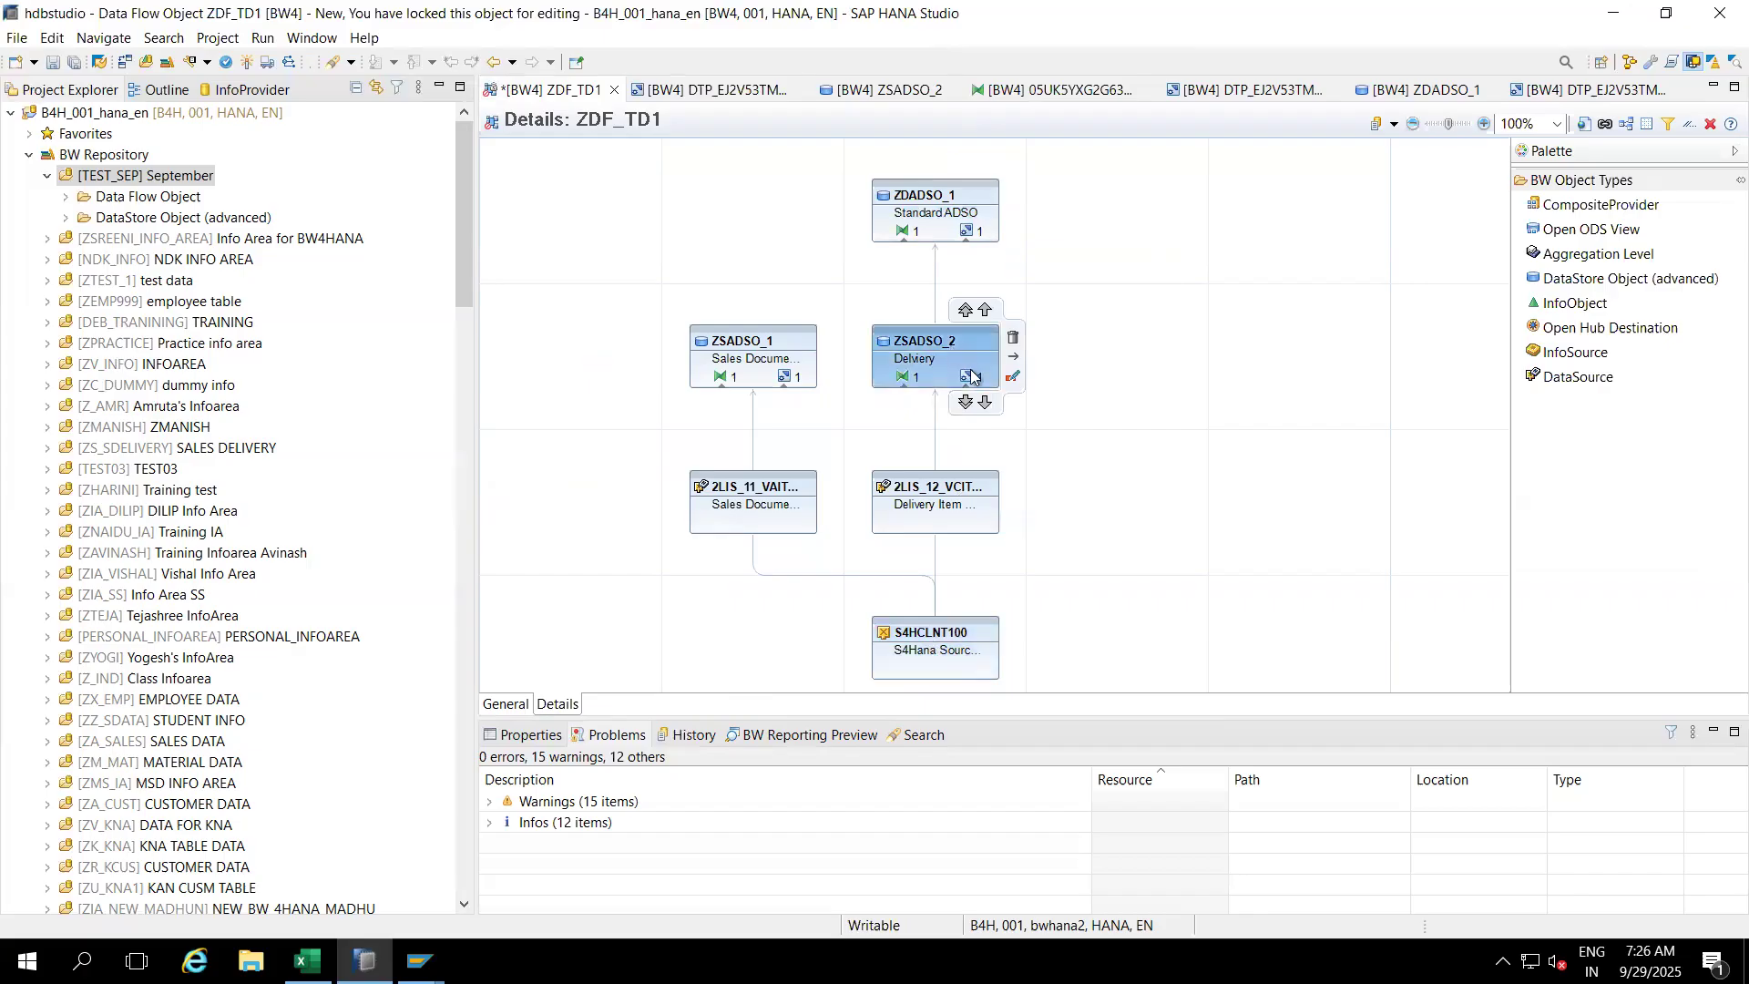
click(970, 232)
mouse_move(932, 354)
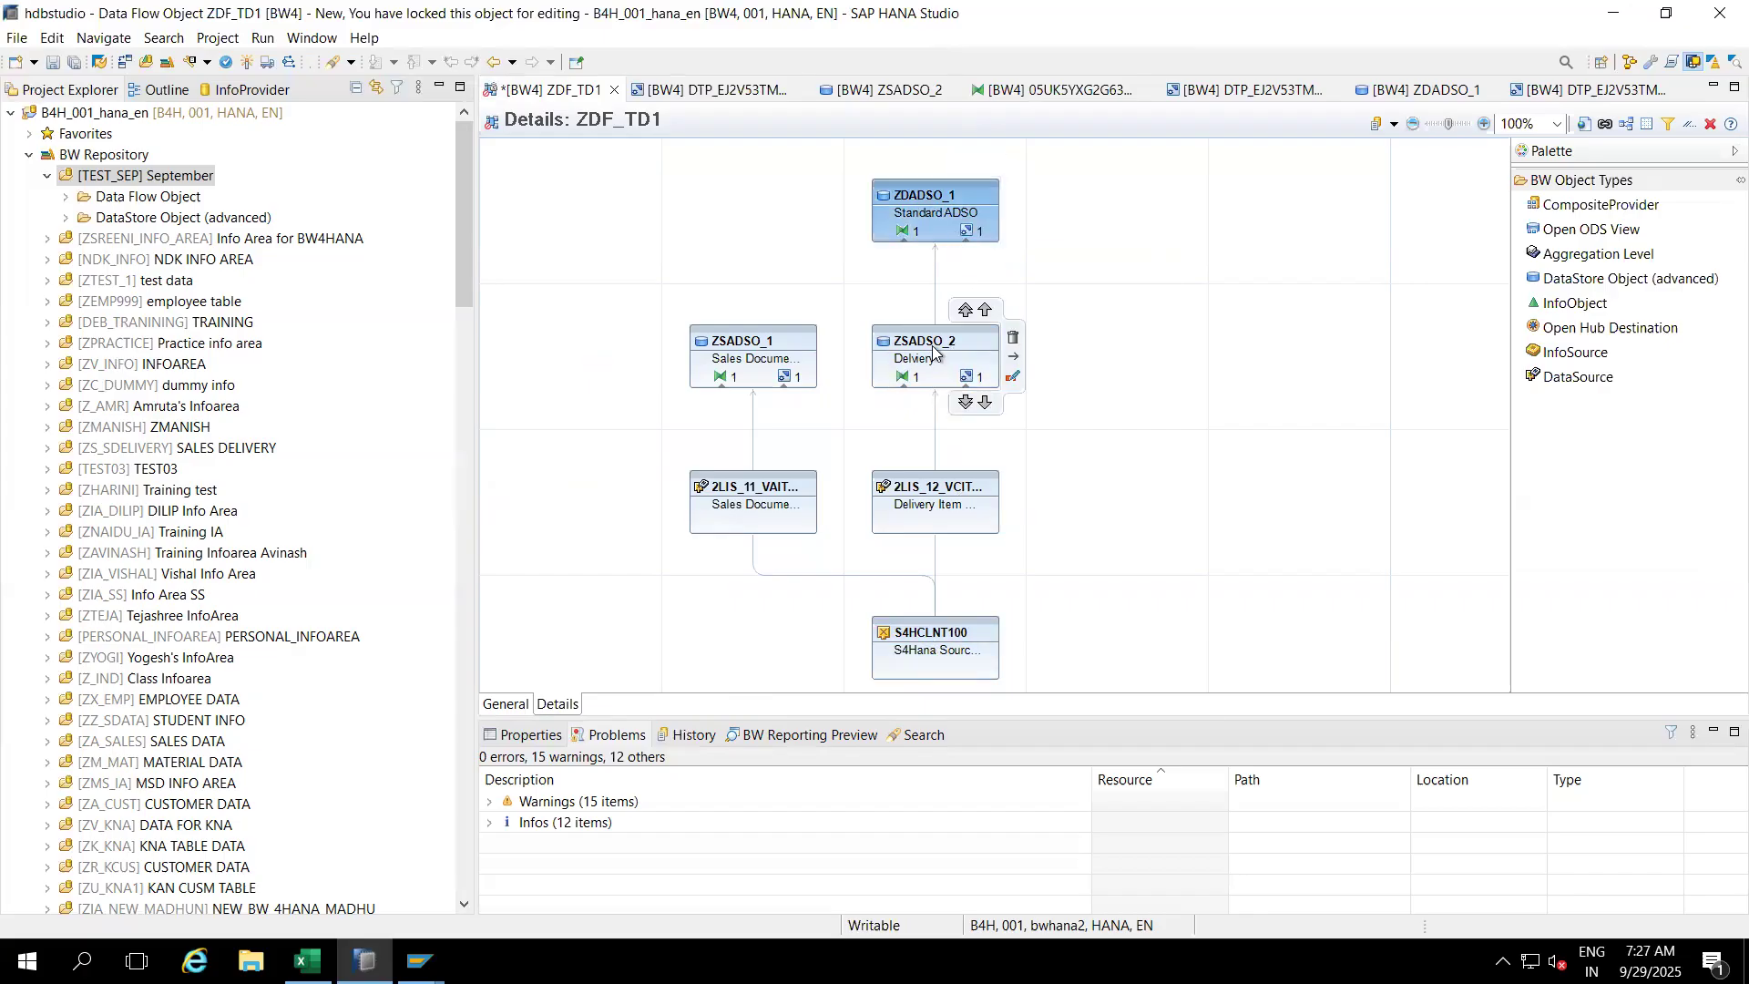
mouse_move(907, 202)
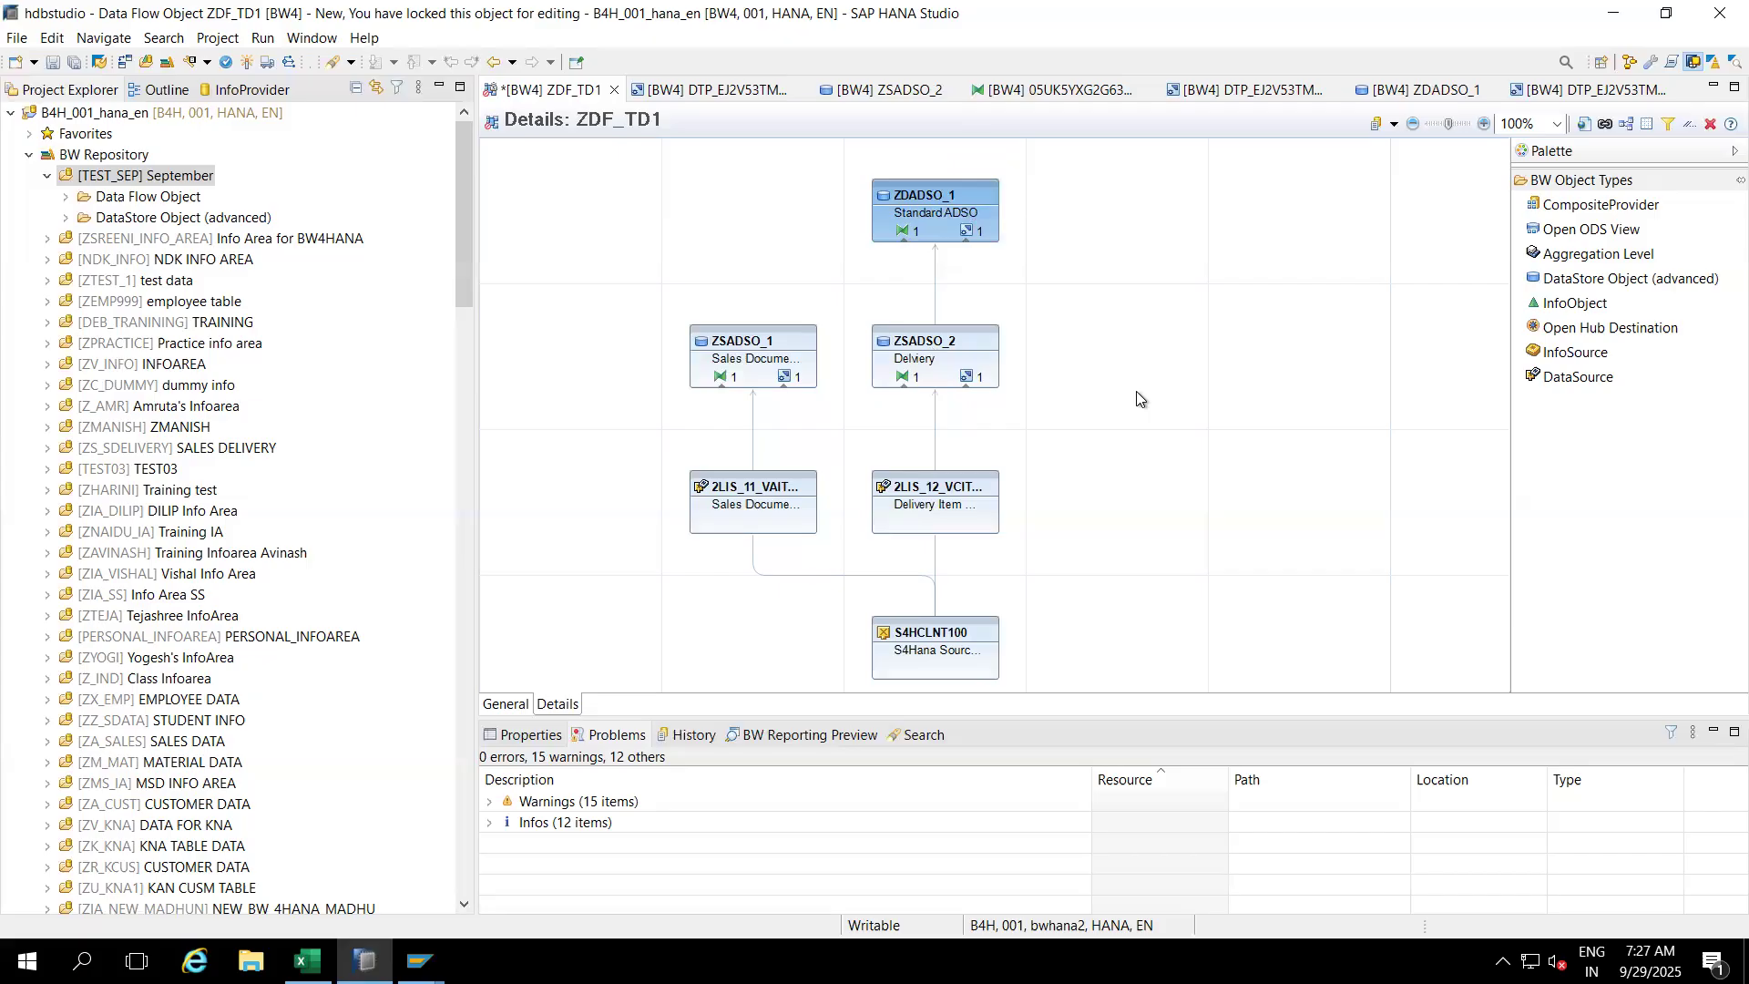
mouse_move(956, 640)
click(924, 349)
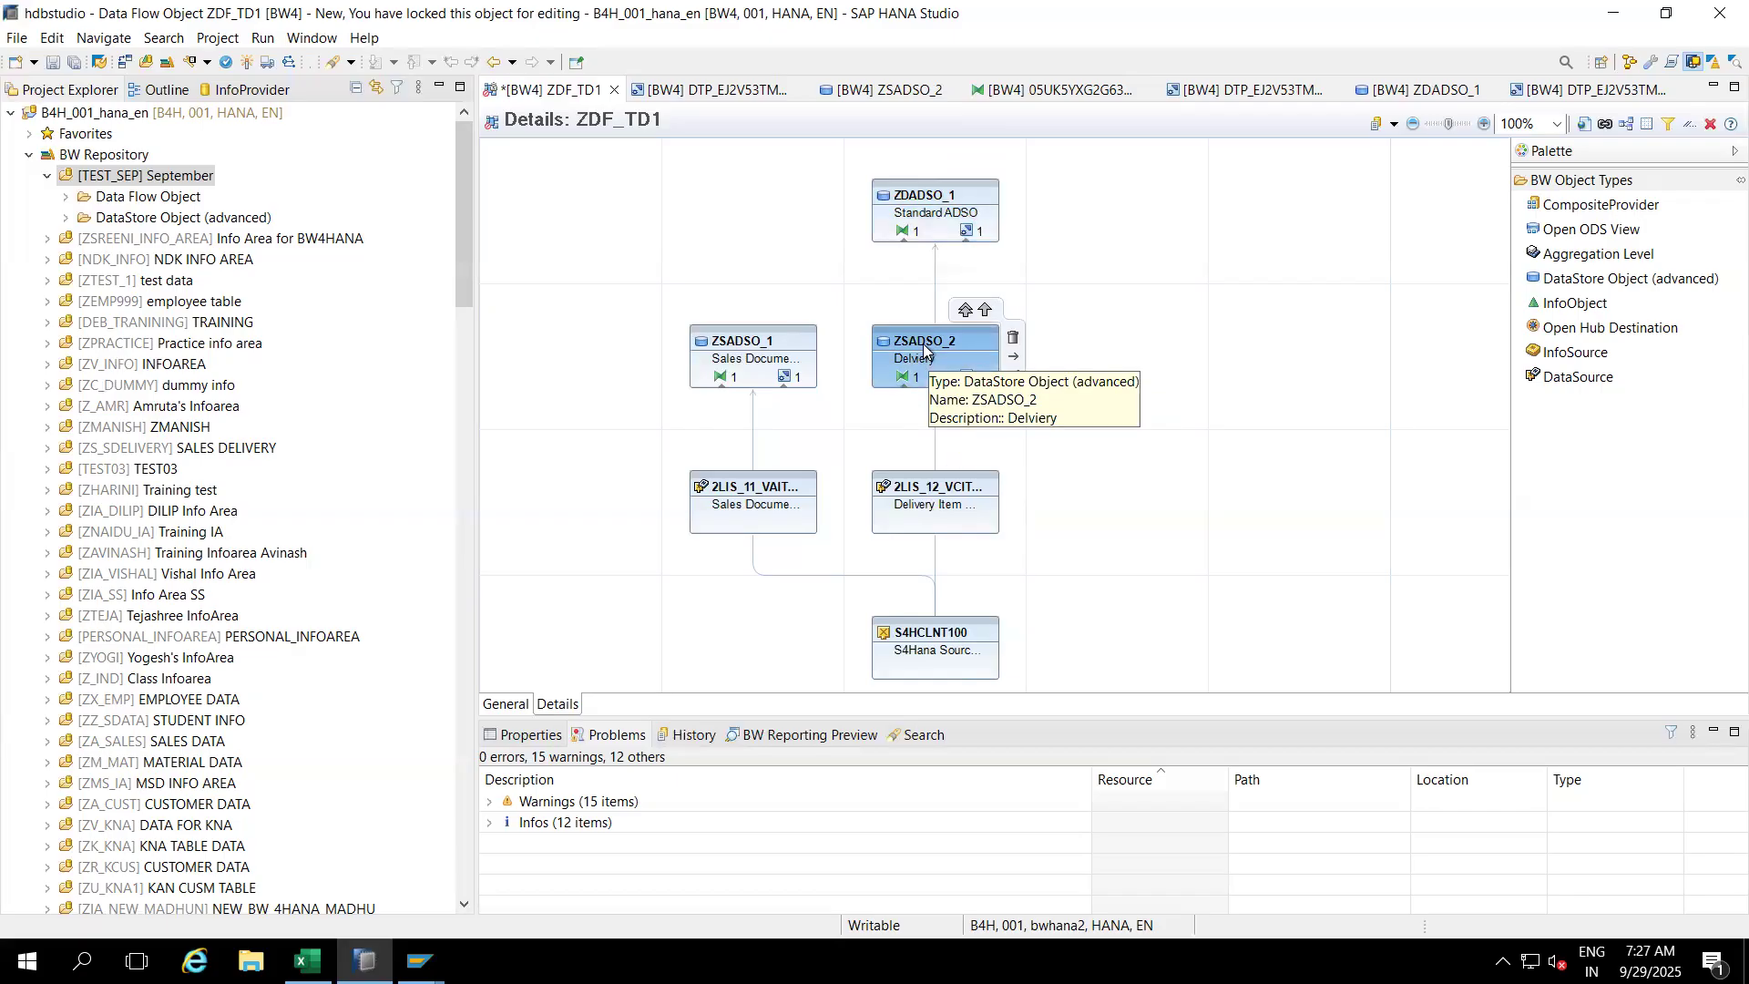
click(943, 202)
mouse_move(942, 357)
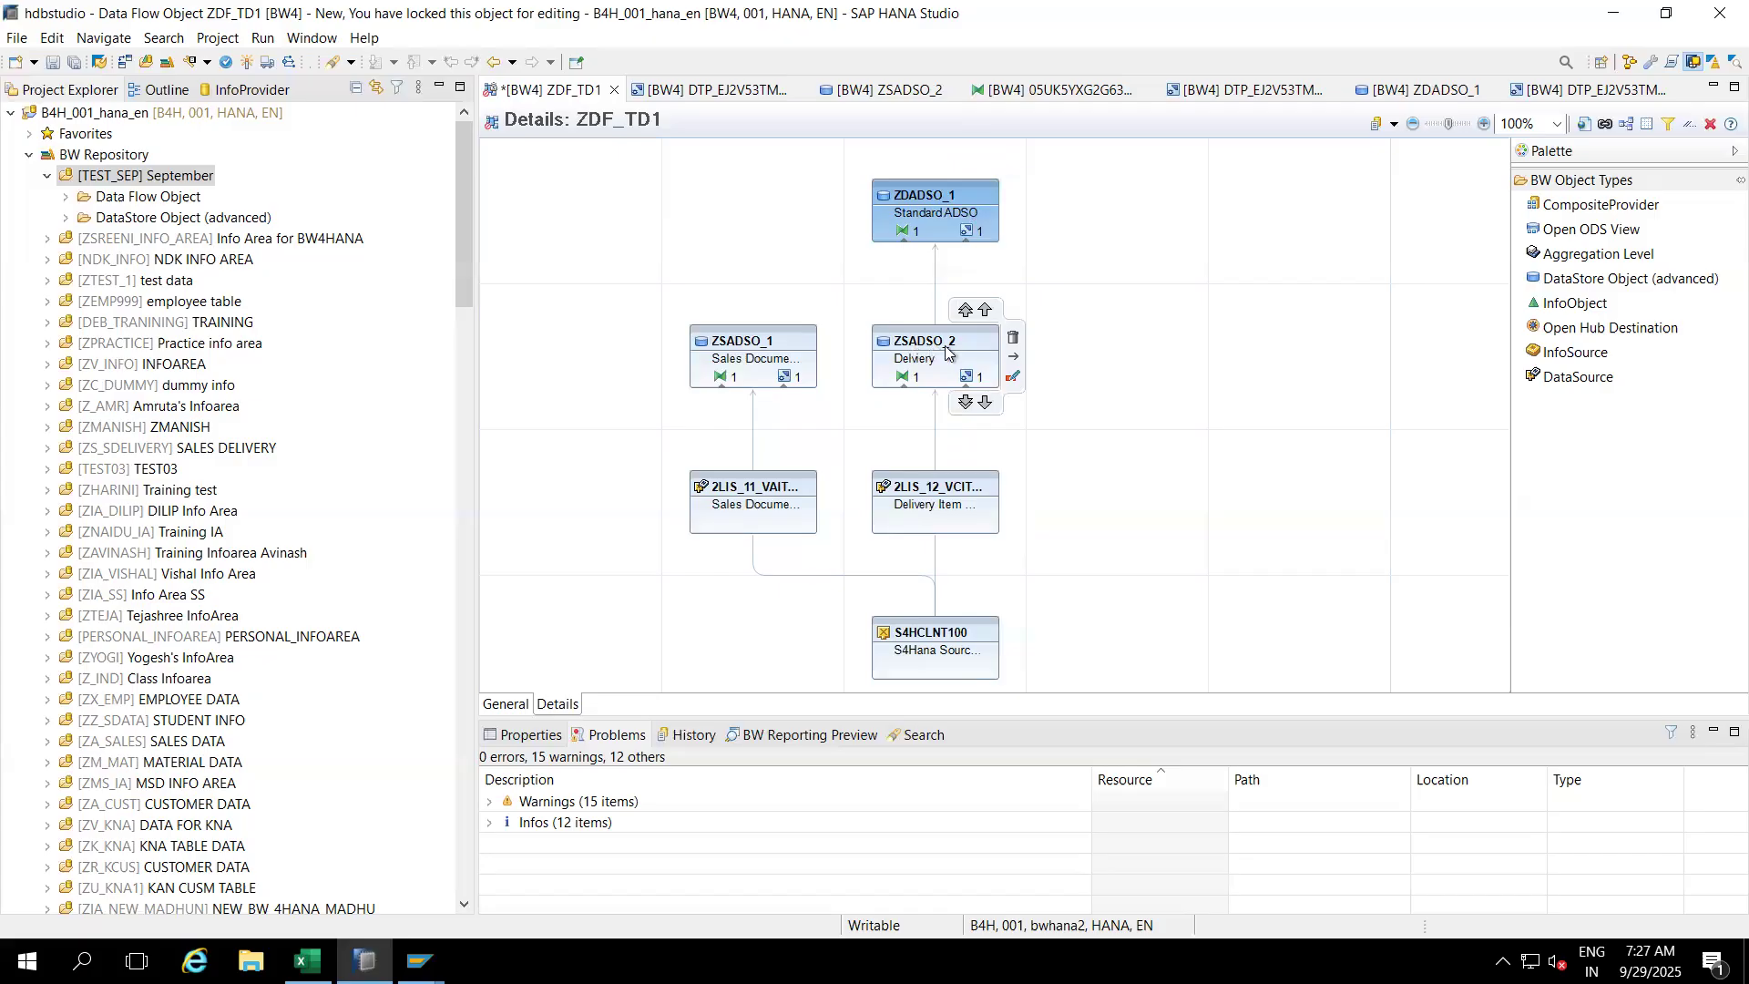
mouse_move(940, 216)
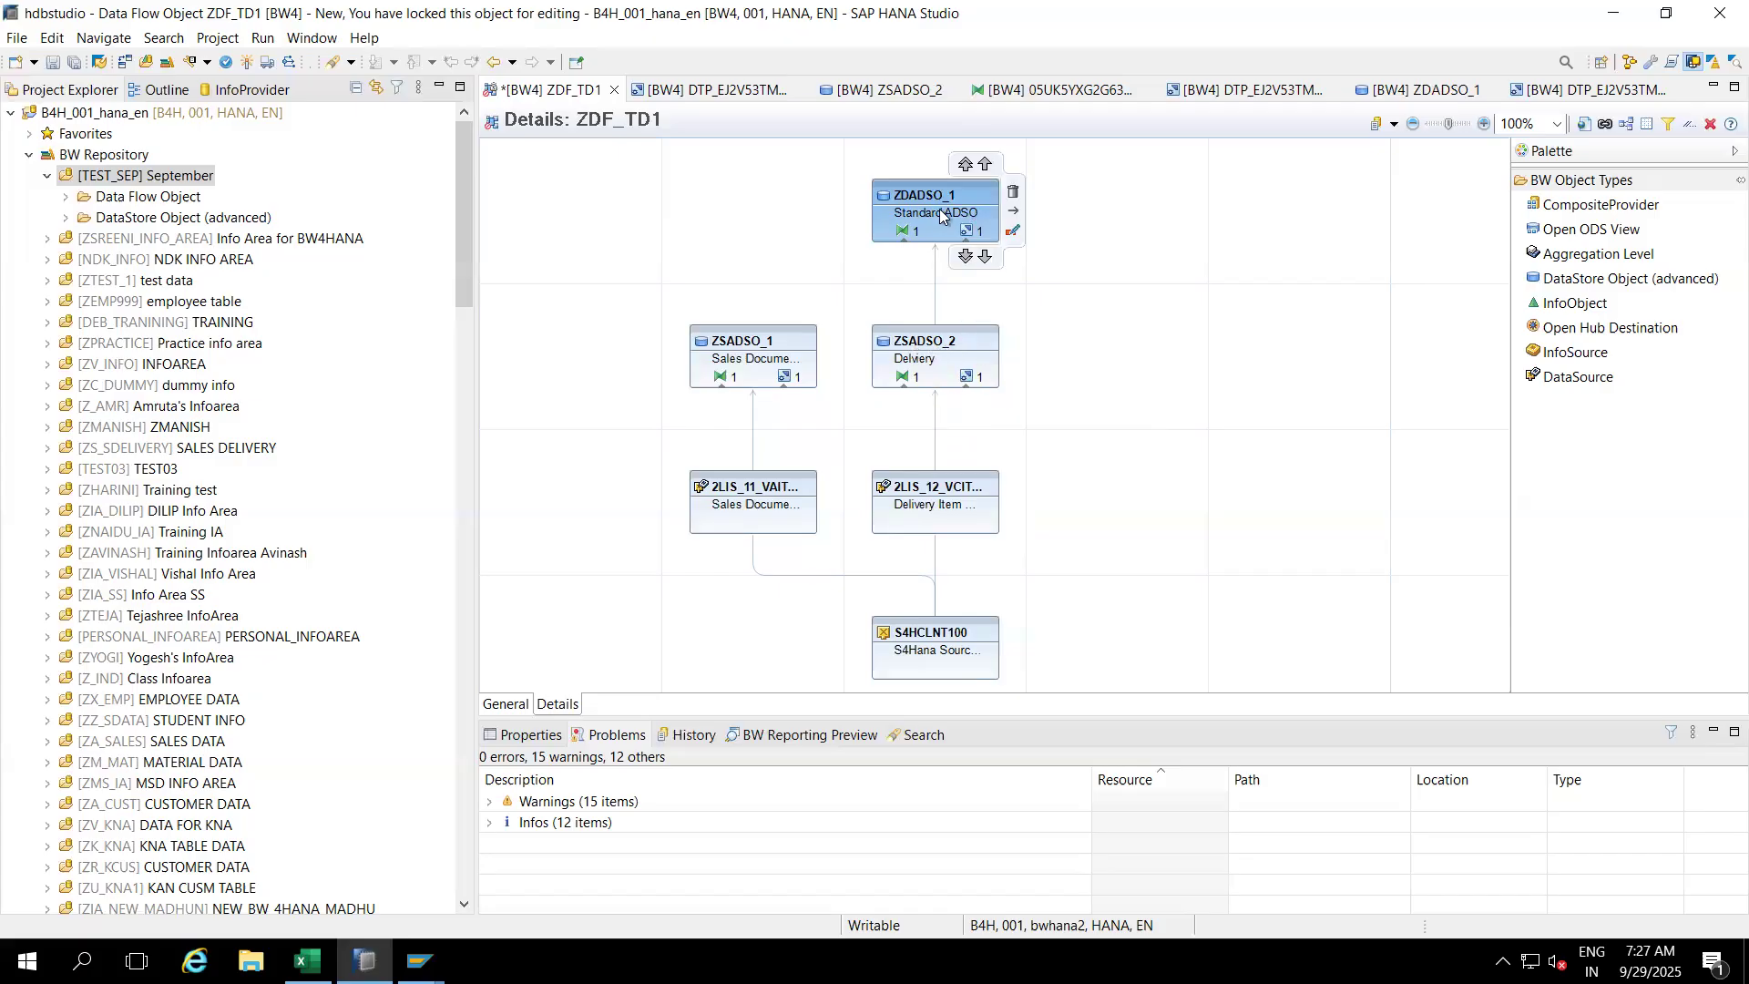
Step: Execute the data transfer process from ZSADSO_2 to ZDADSO_1 in the background
click(1551, 91)
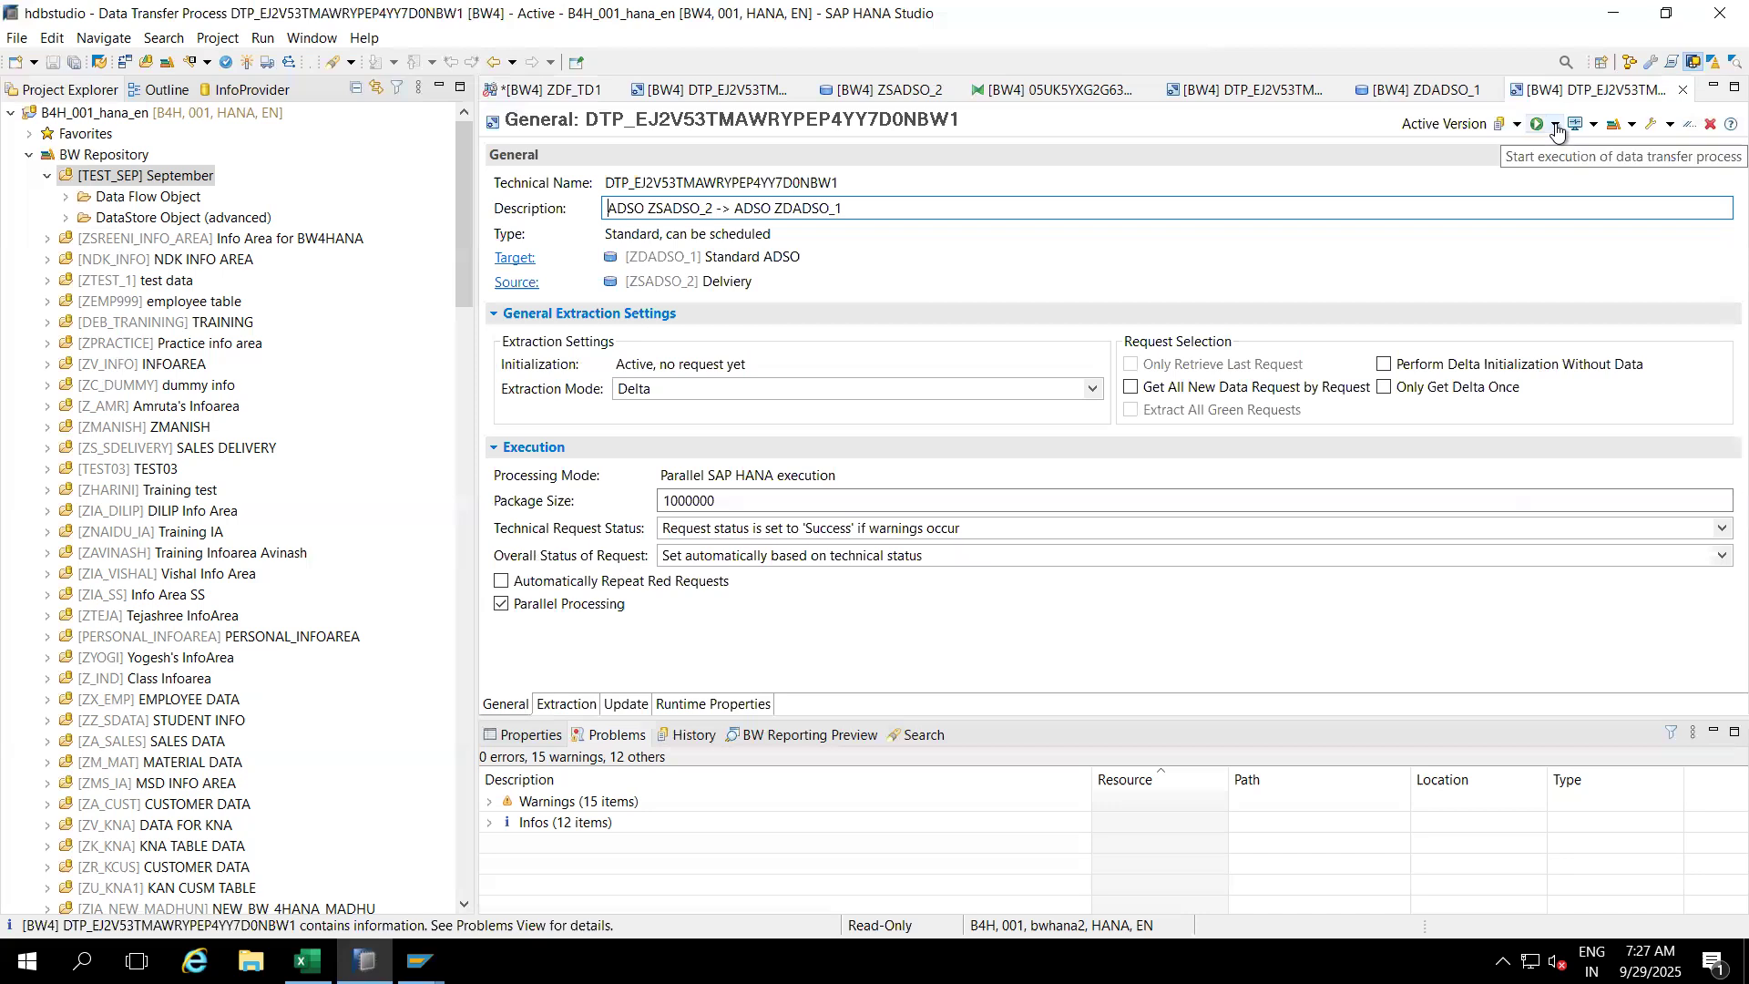
drag(854, 206, 781, 210)
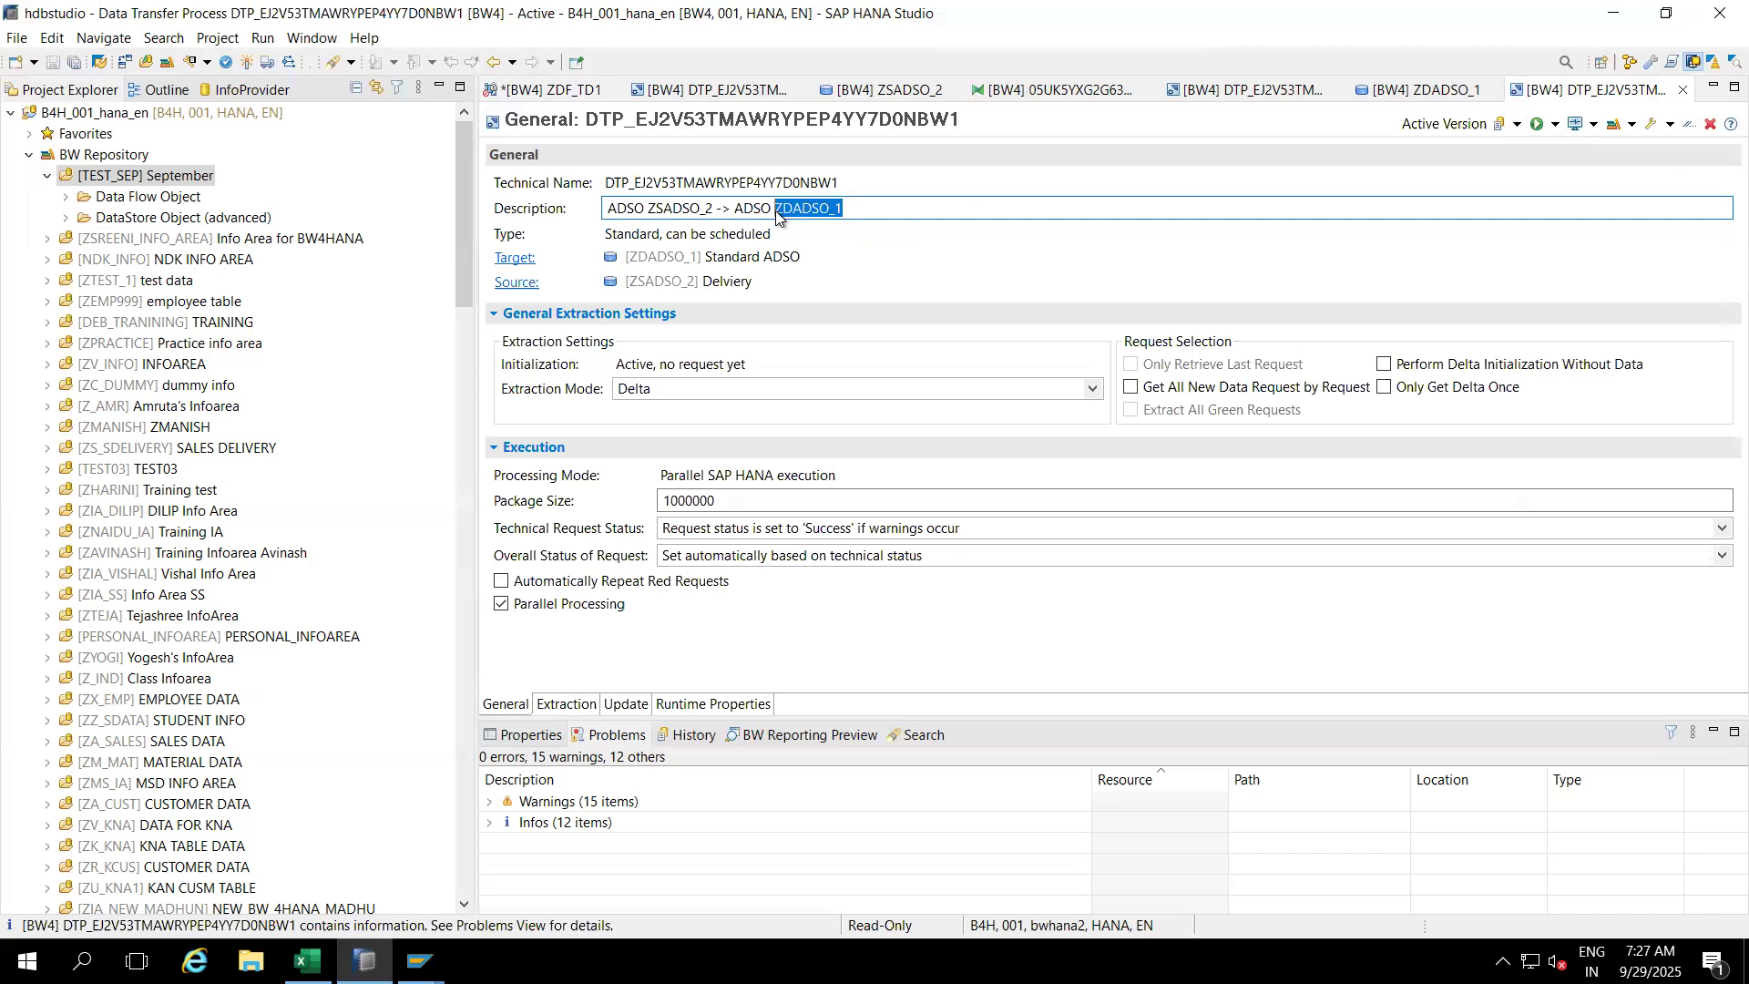
click(1554, 131)
click(1571, 149)
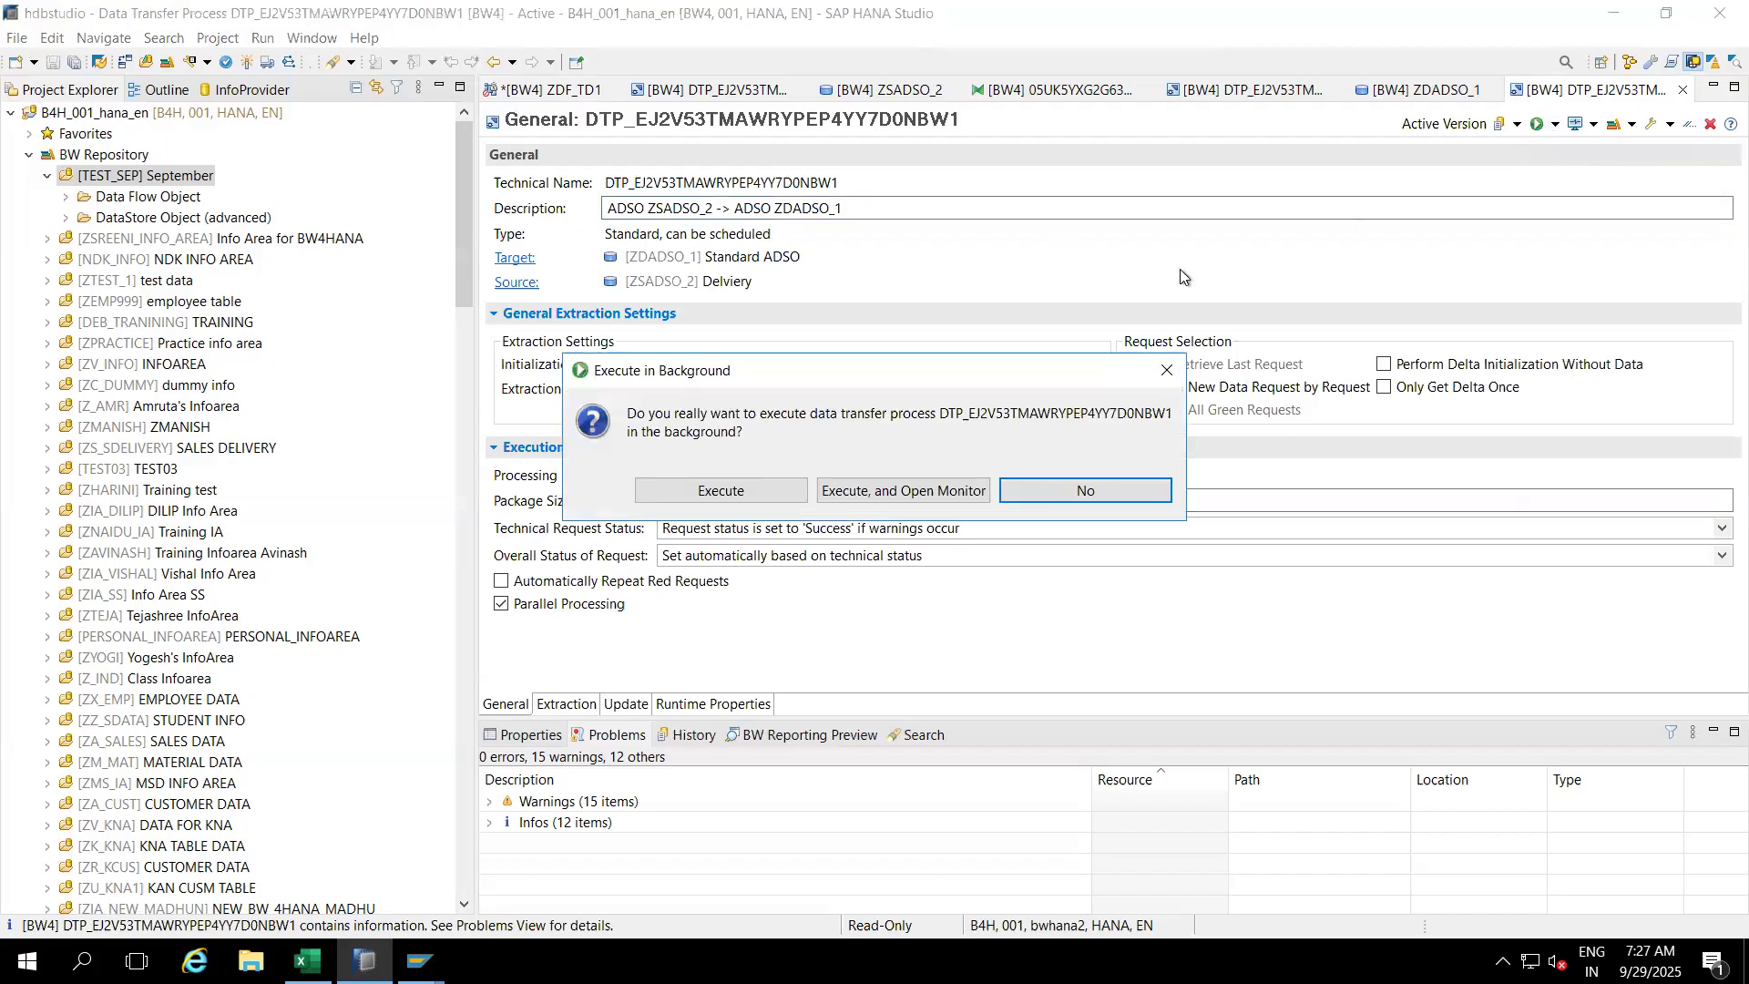
click(742, 491)
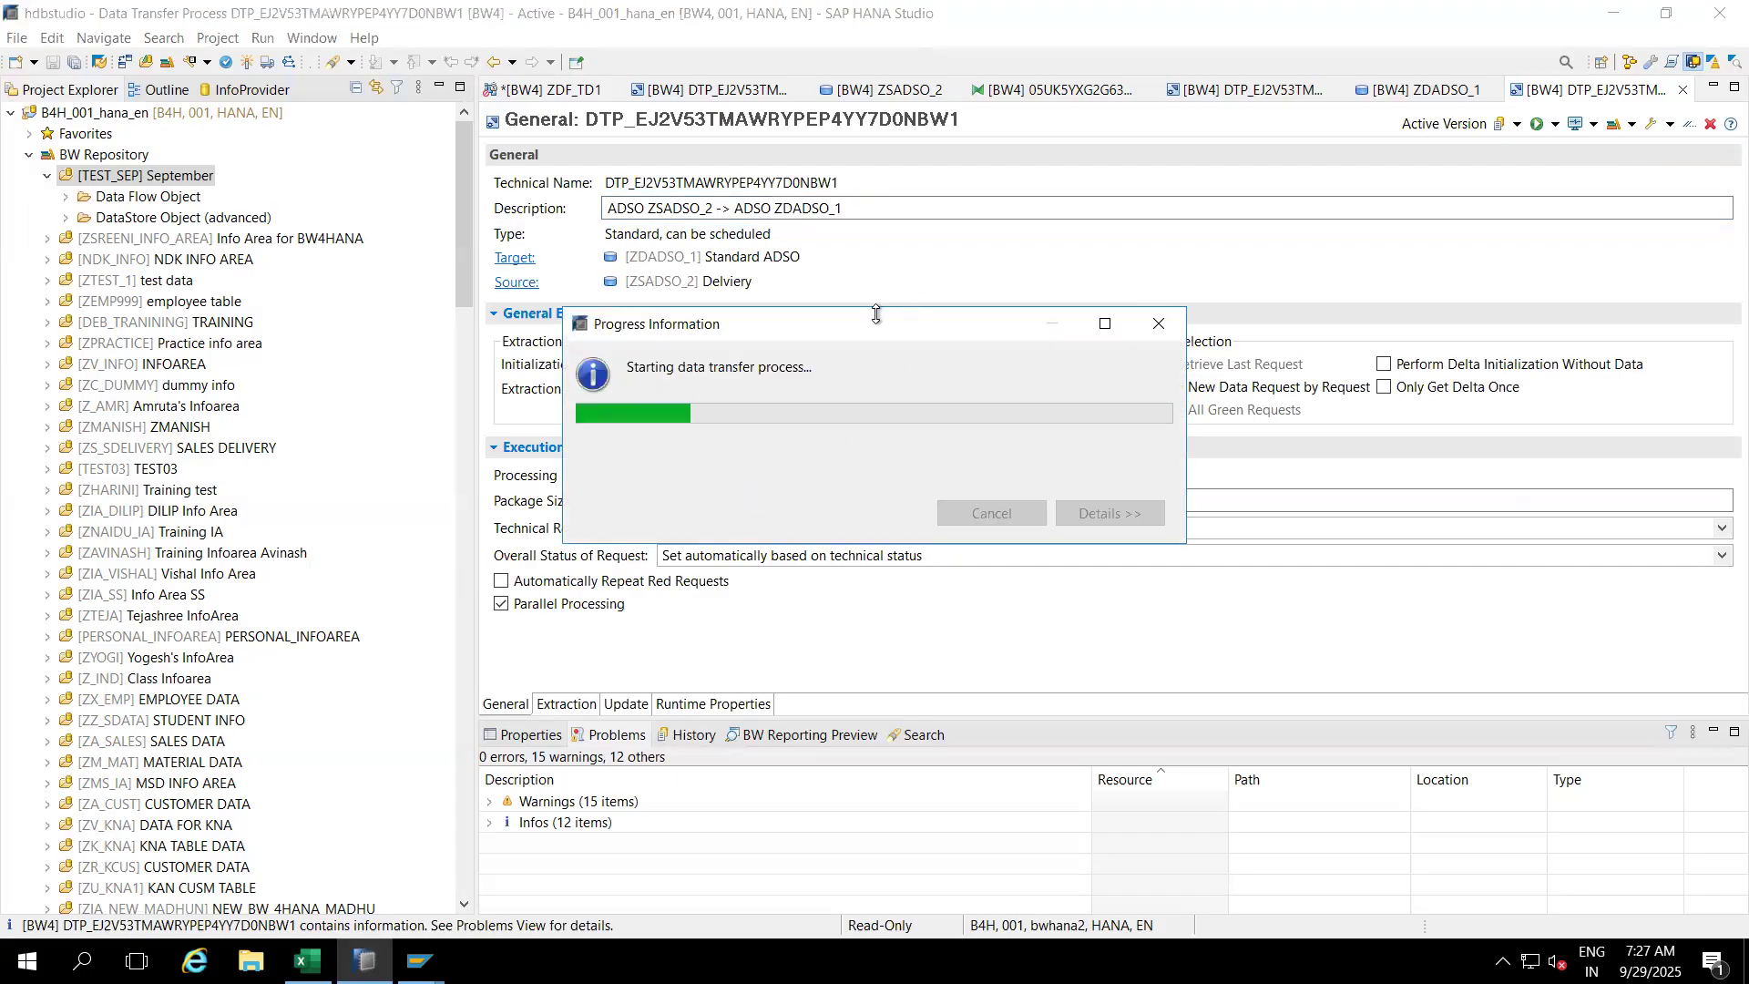
drag(861, 325, 969, 249)
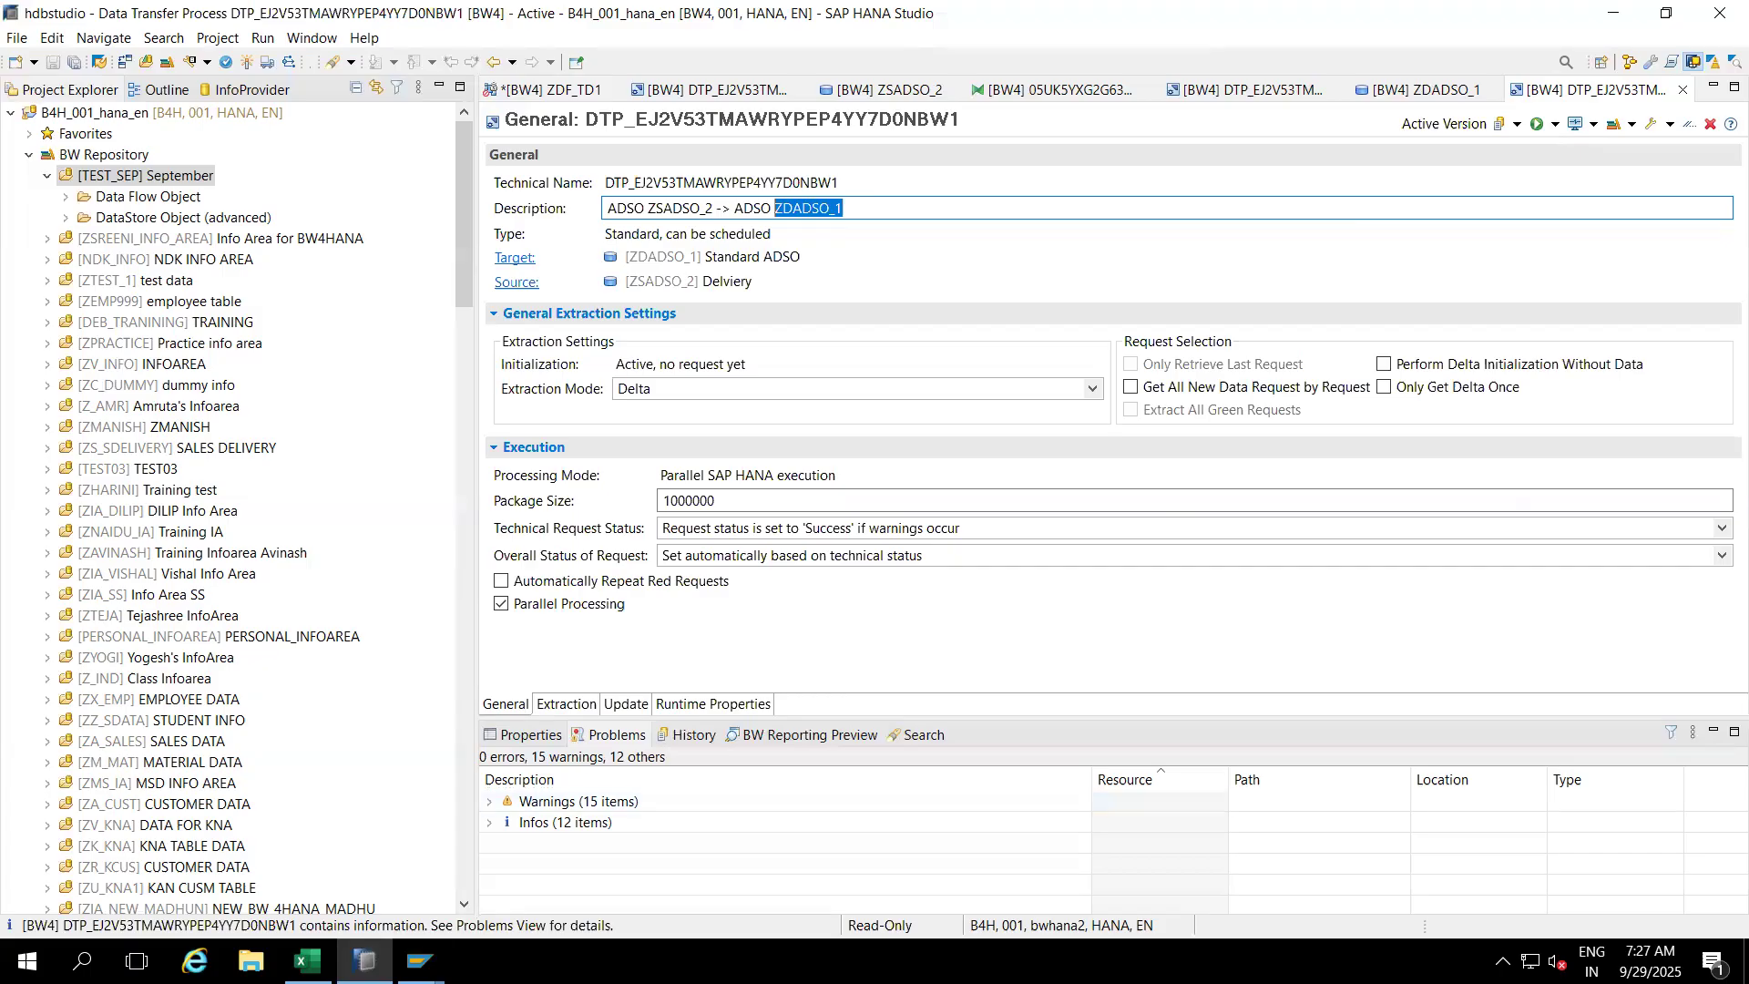
Step: Switch to the SAP GUI session and open the request management of DataStore object ZDADSO_1 with transaction RSMNG
click(418, 961)
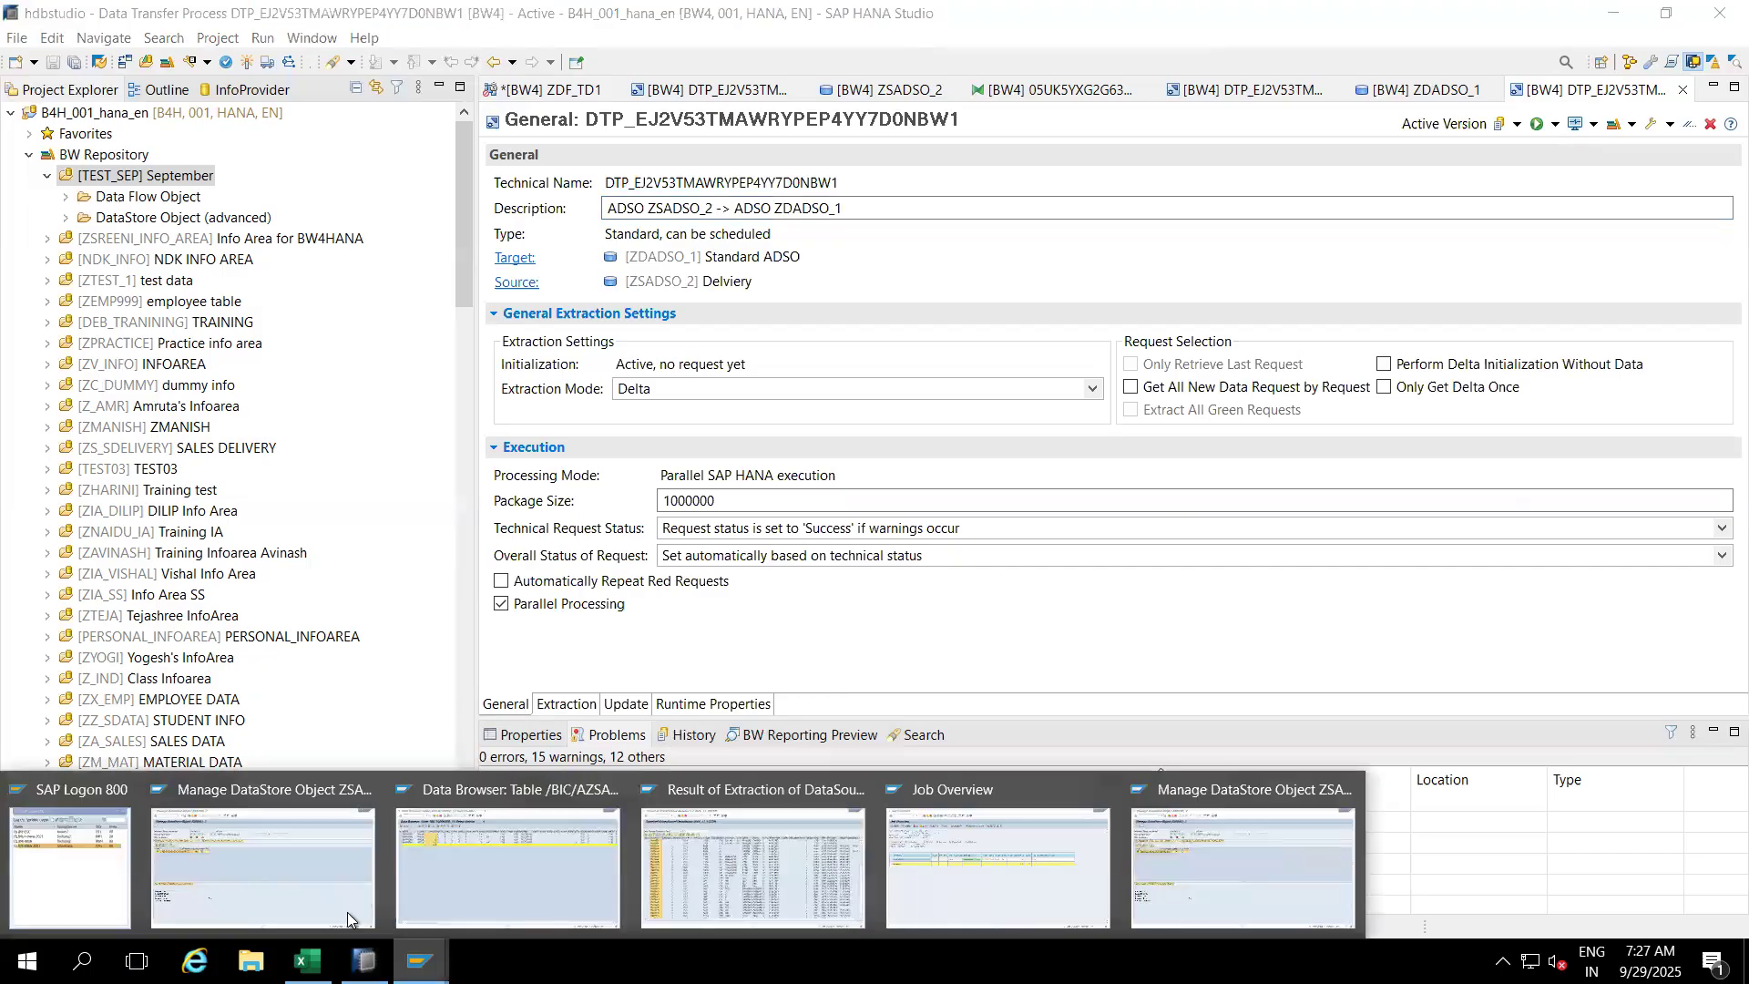
click(261, 888)
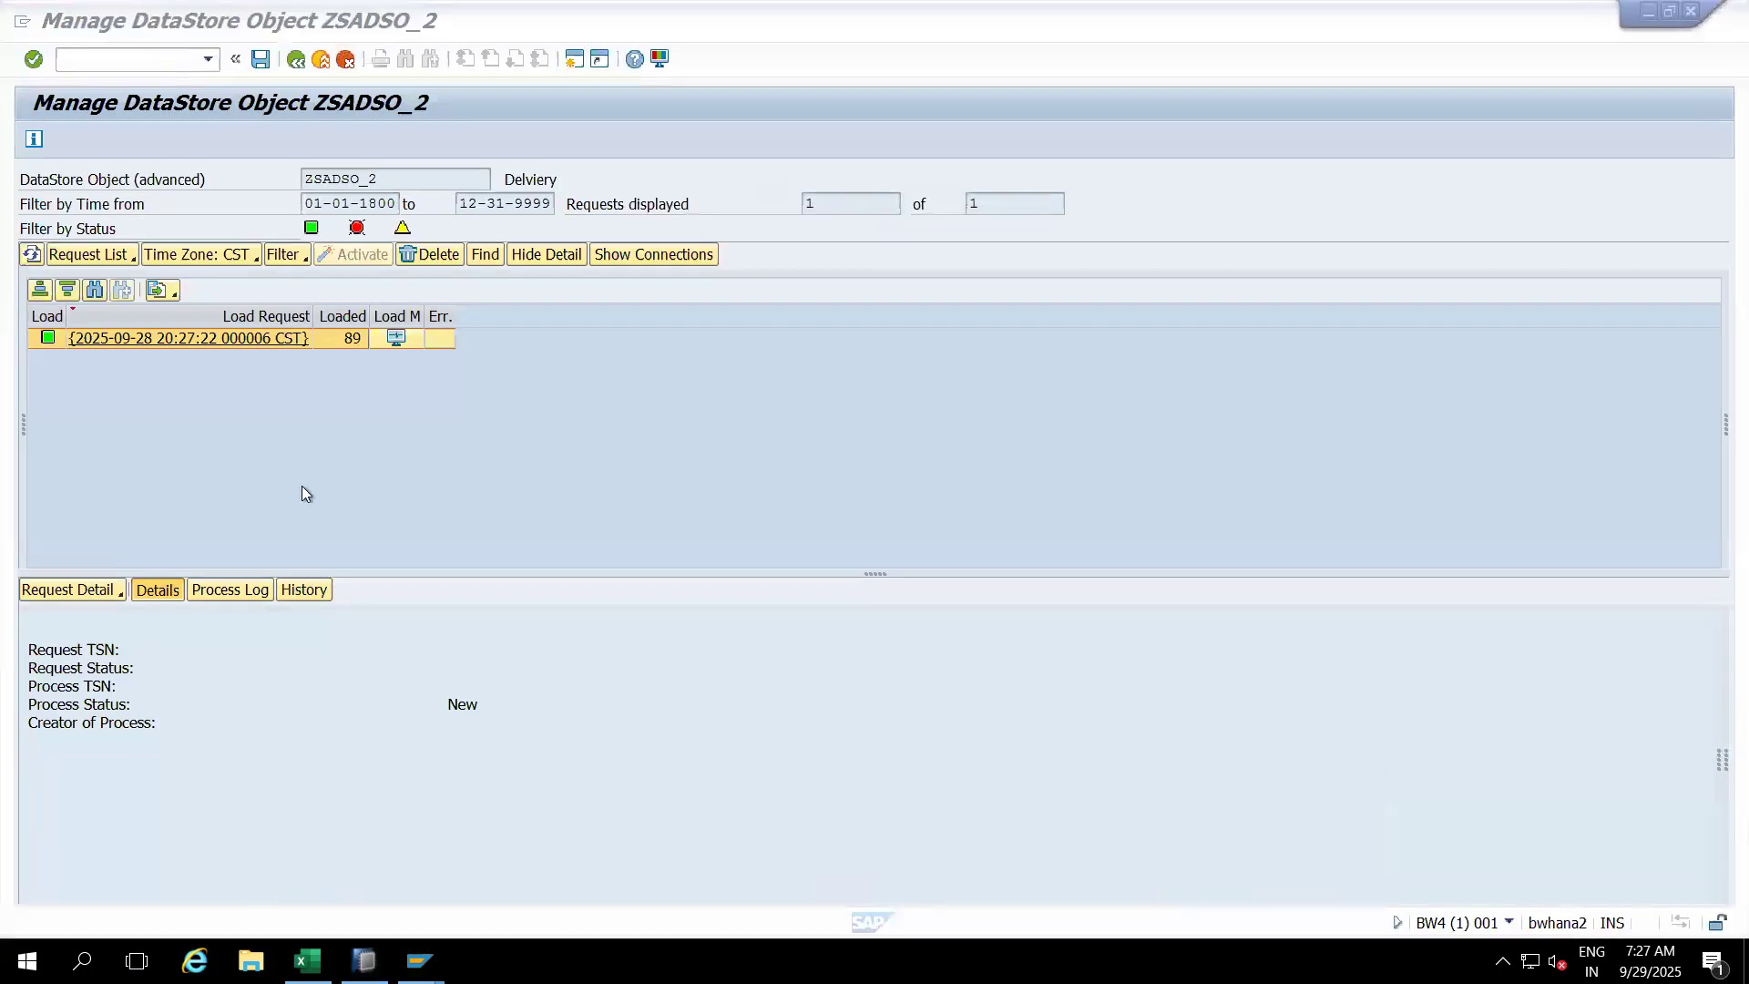
click(296, 61)
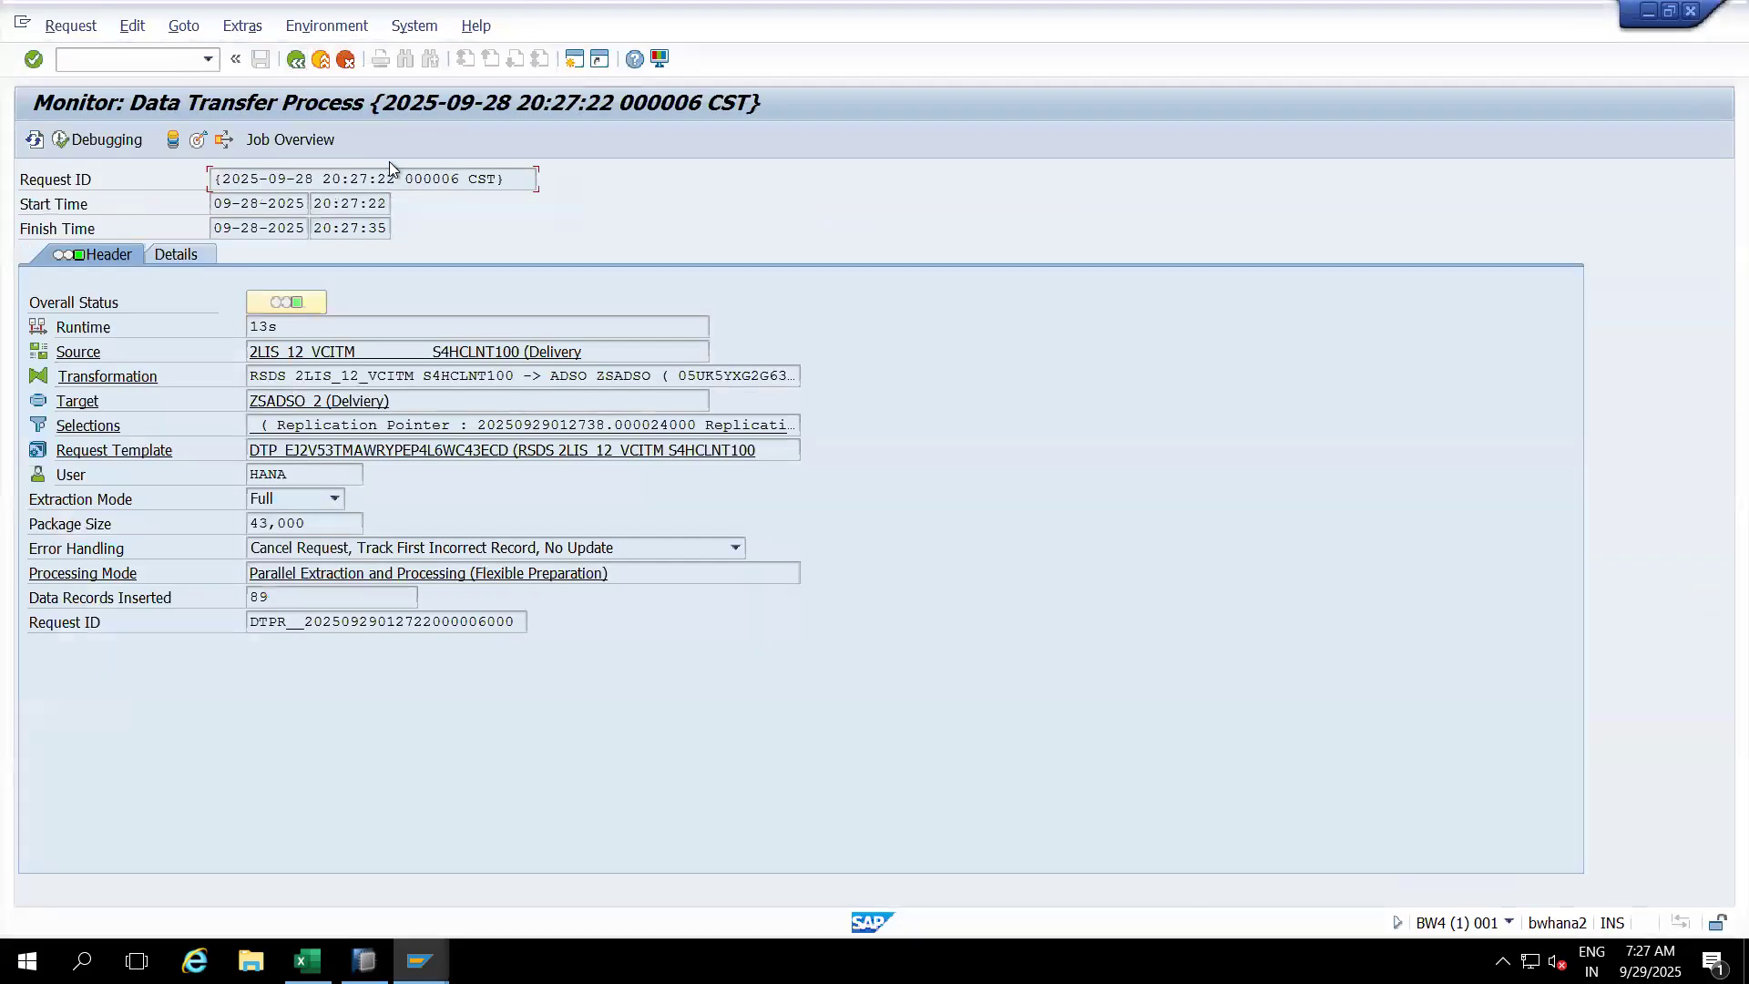
click(150, 58)
text(/nrsmng)
key(Return)
text(ZDADSO_1)
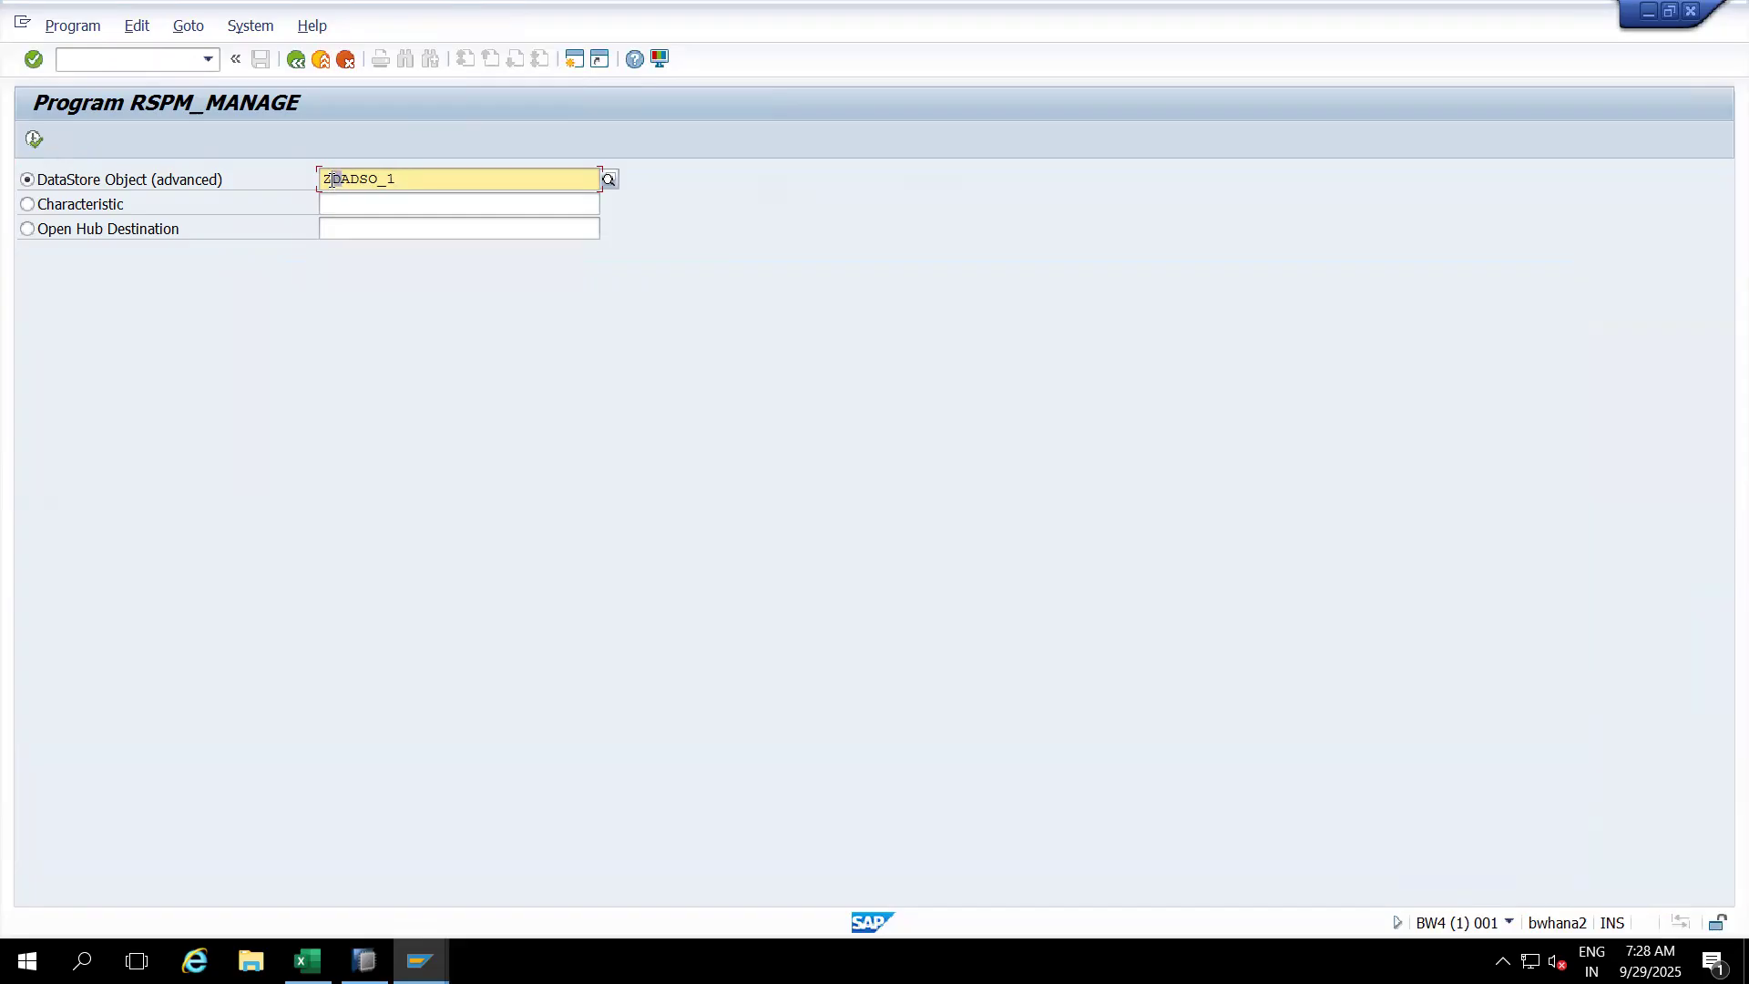
click(35, 138)
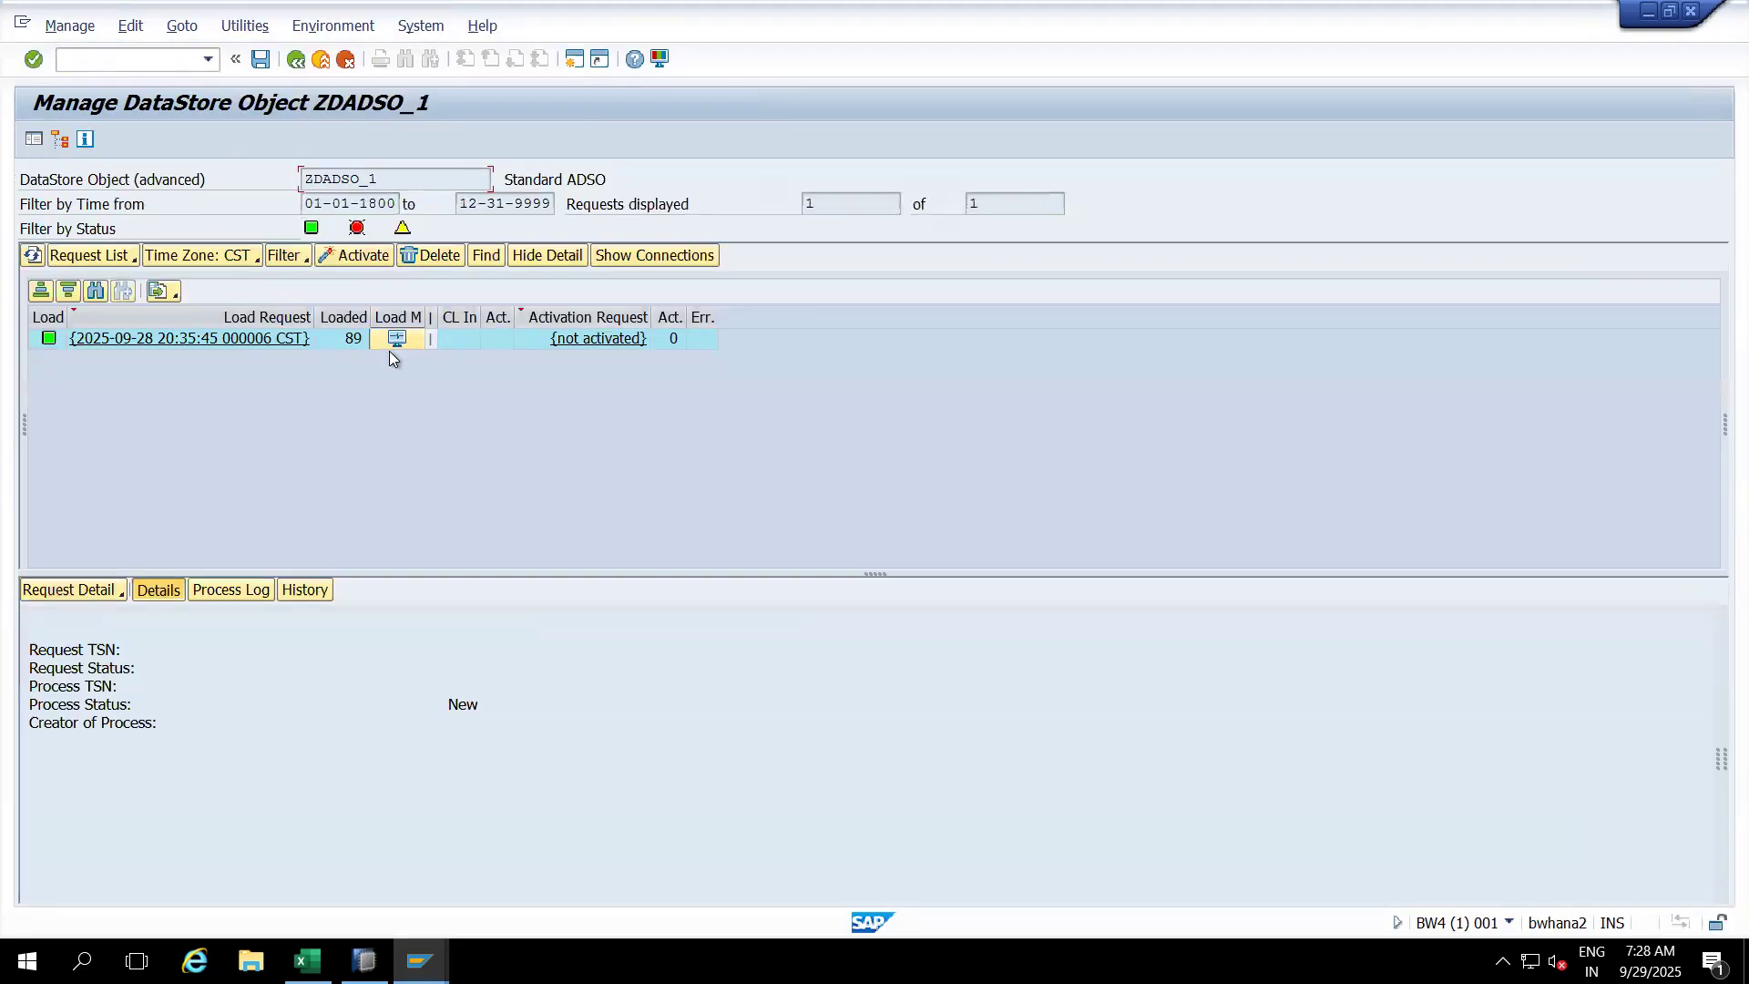
Step: Display the inbound table records of ZDADSO_1's load request, then return to the request list
click(350, 341)
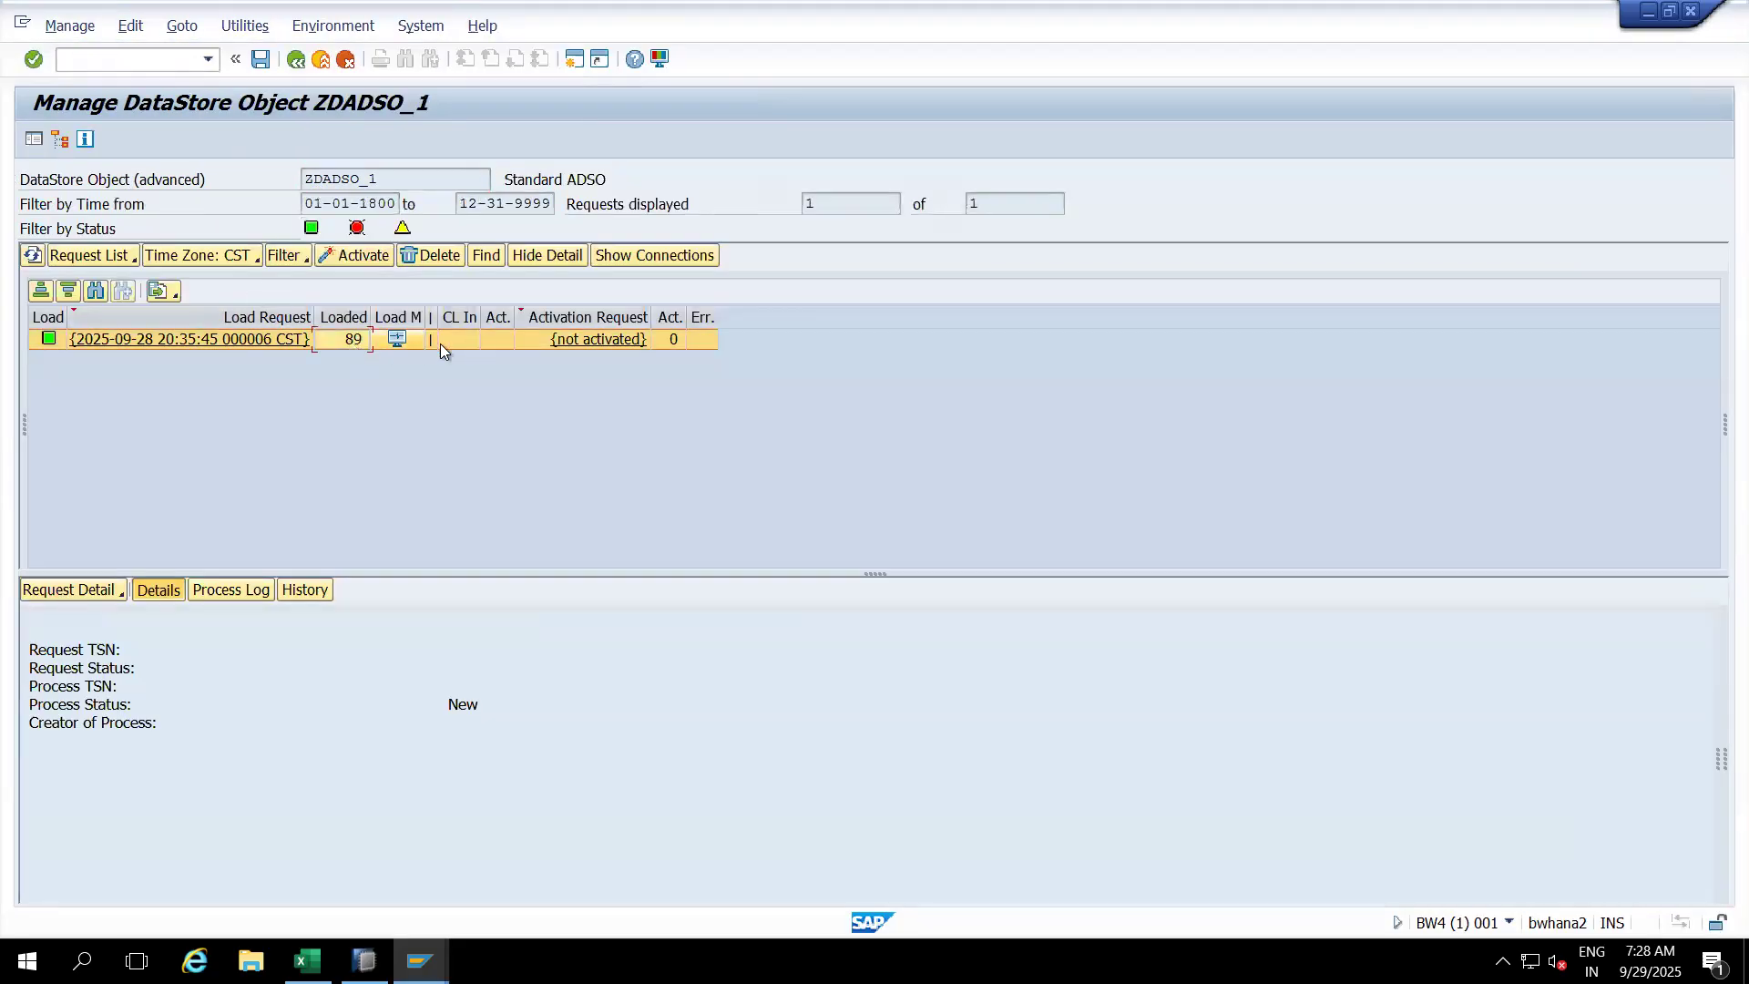
right_click(357, 338)
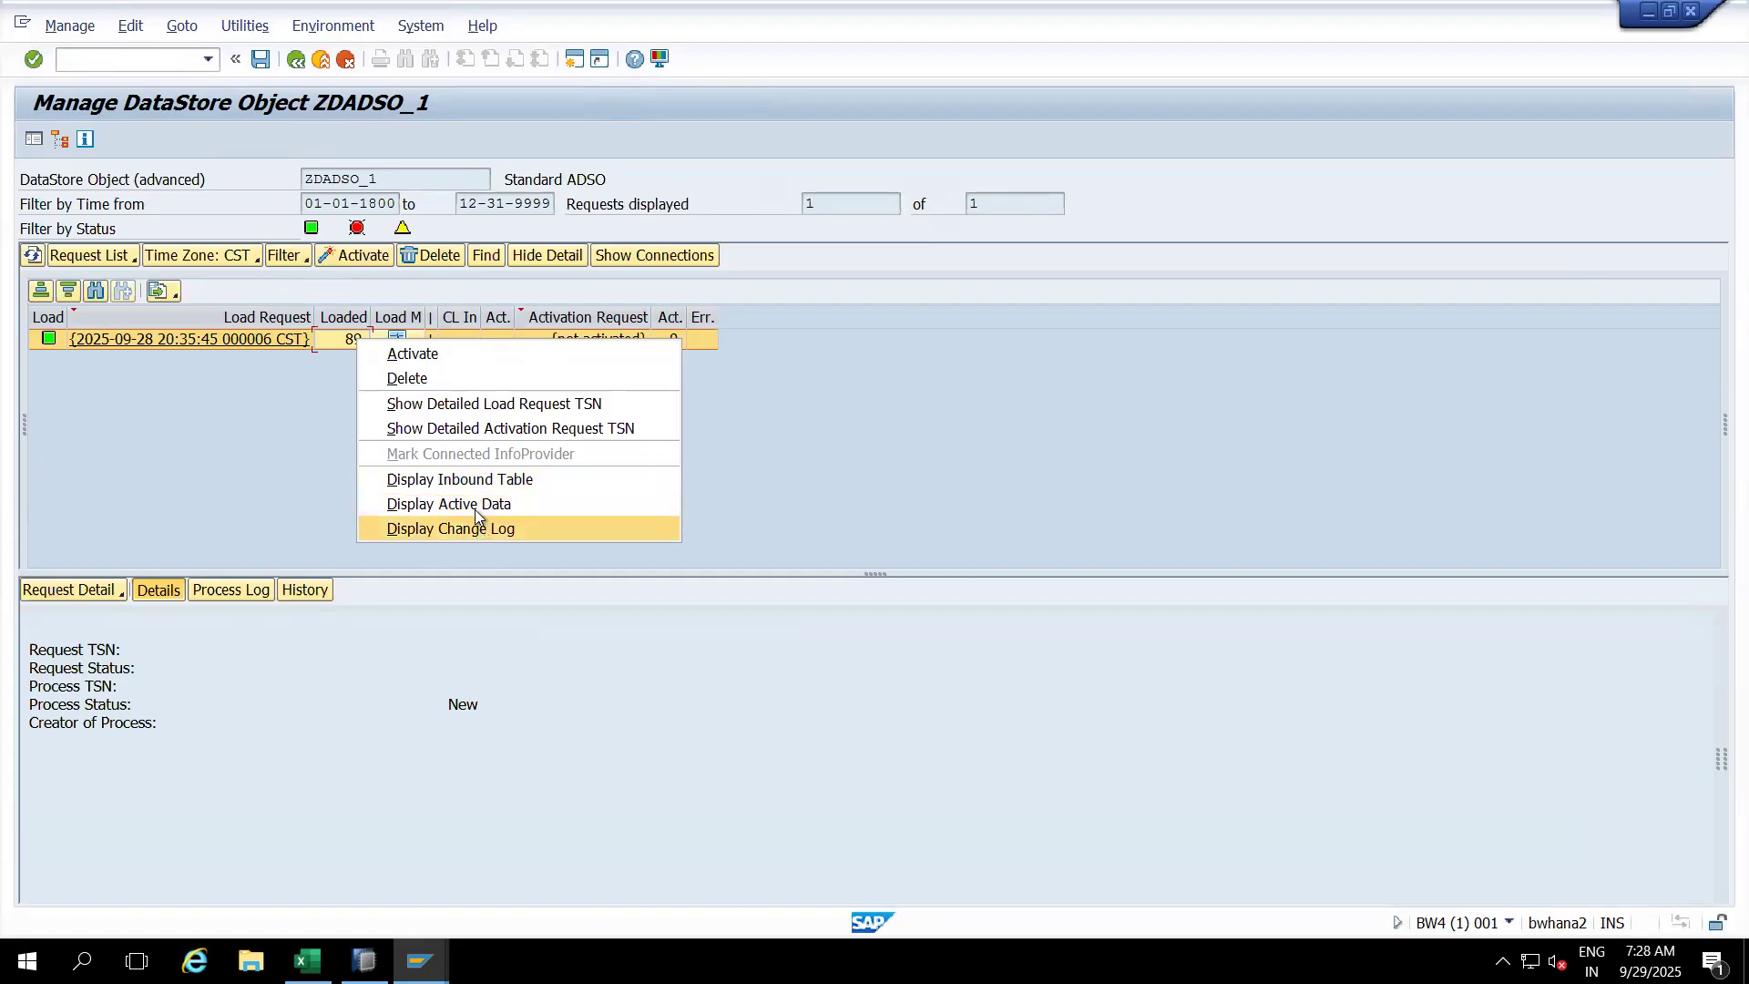
click(467, 483)
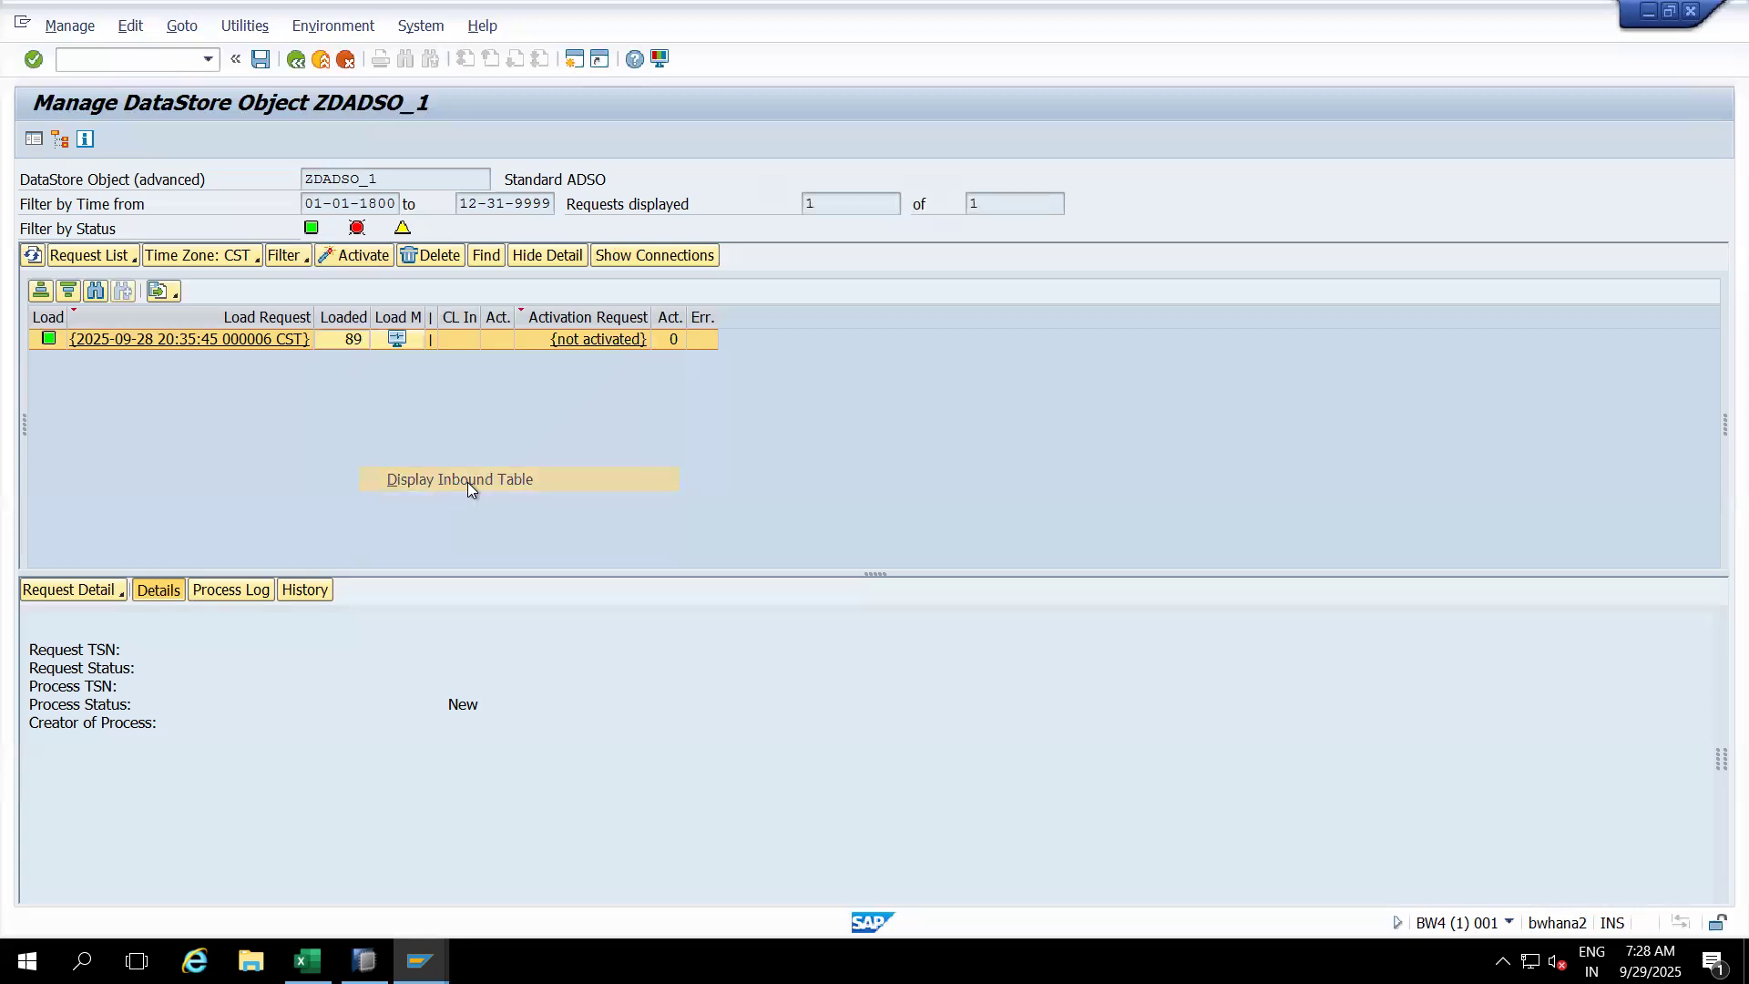
click(900, 724)
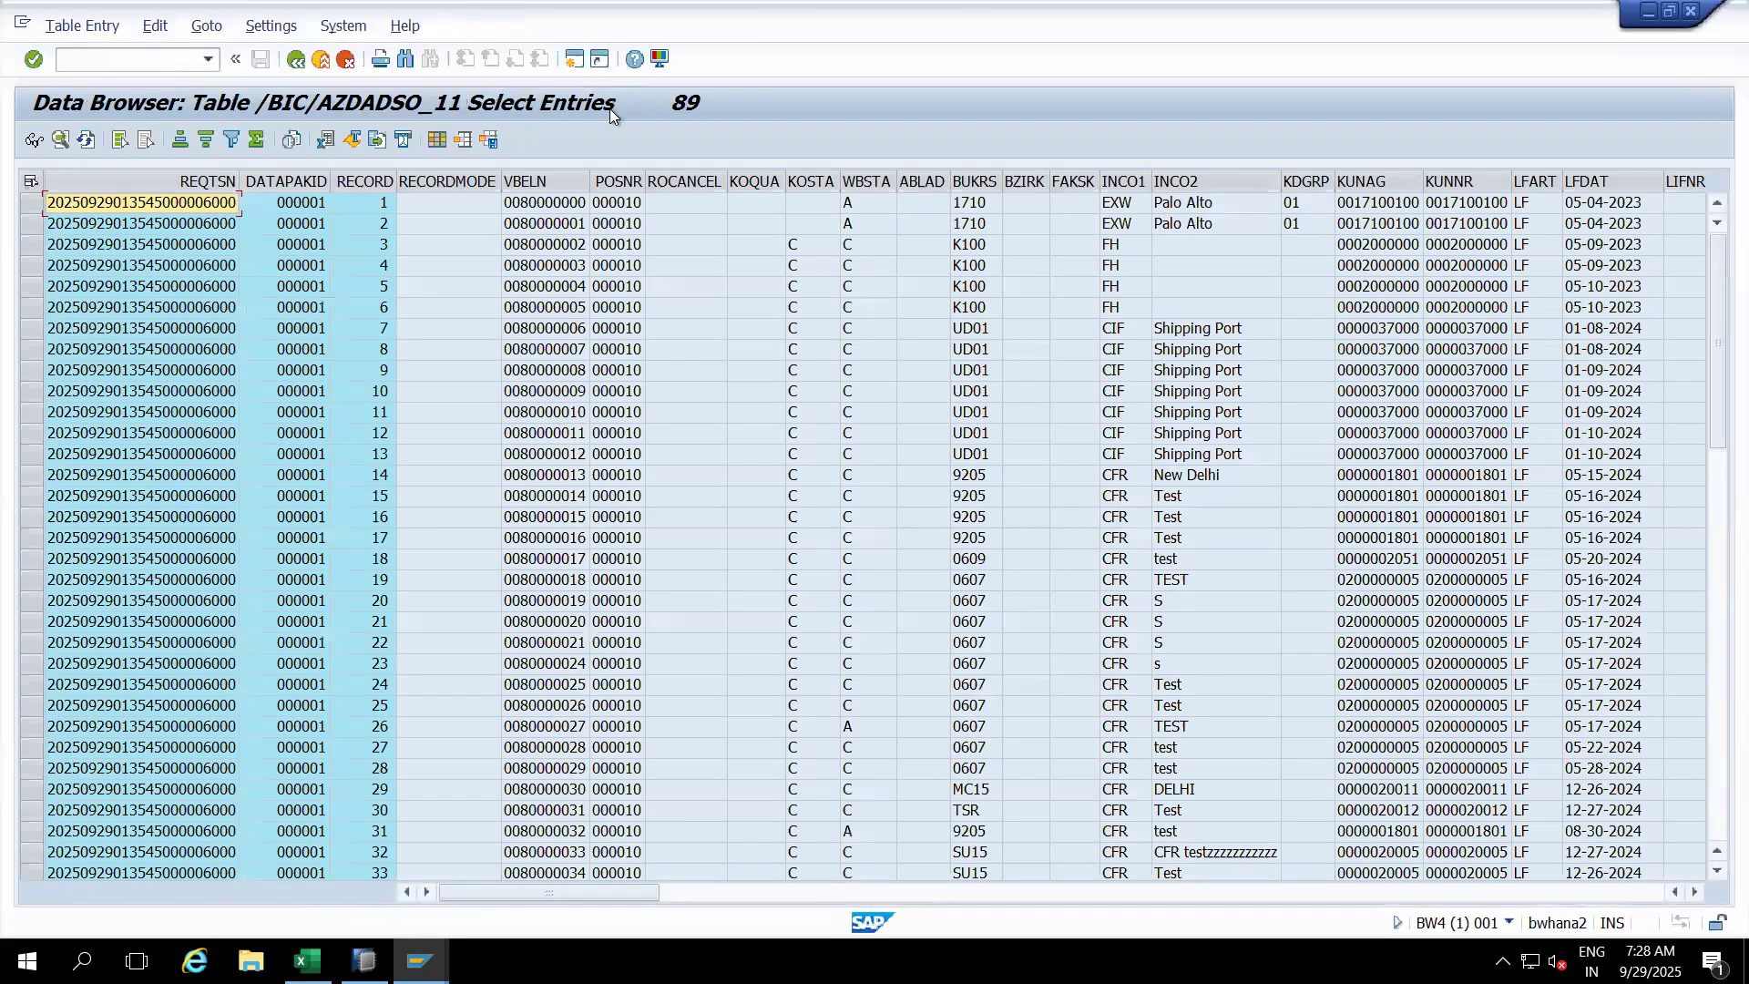
click(297, 62)
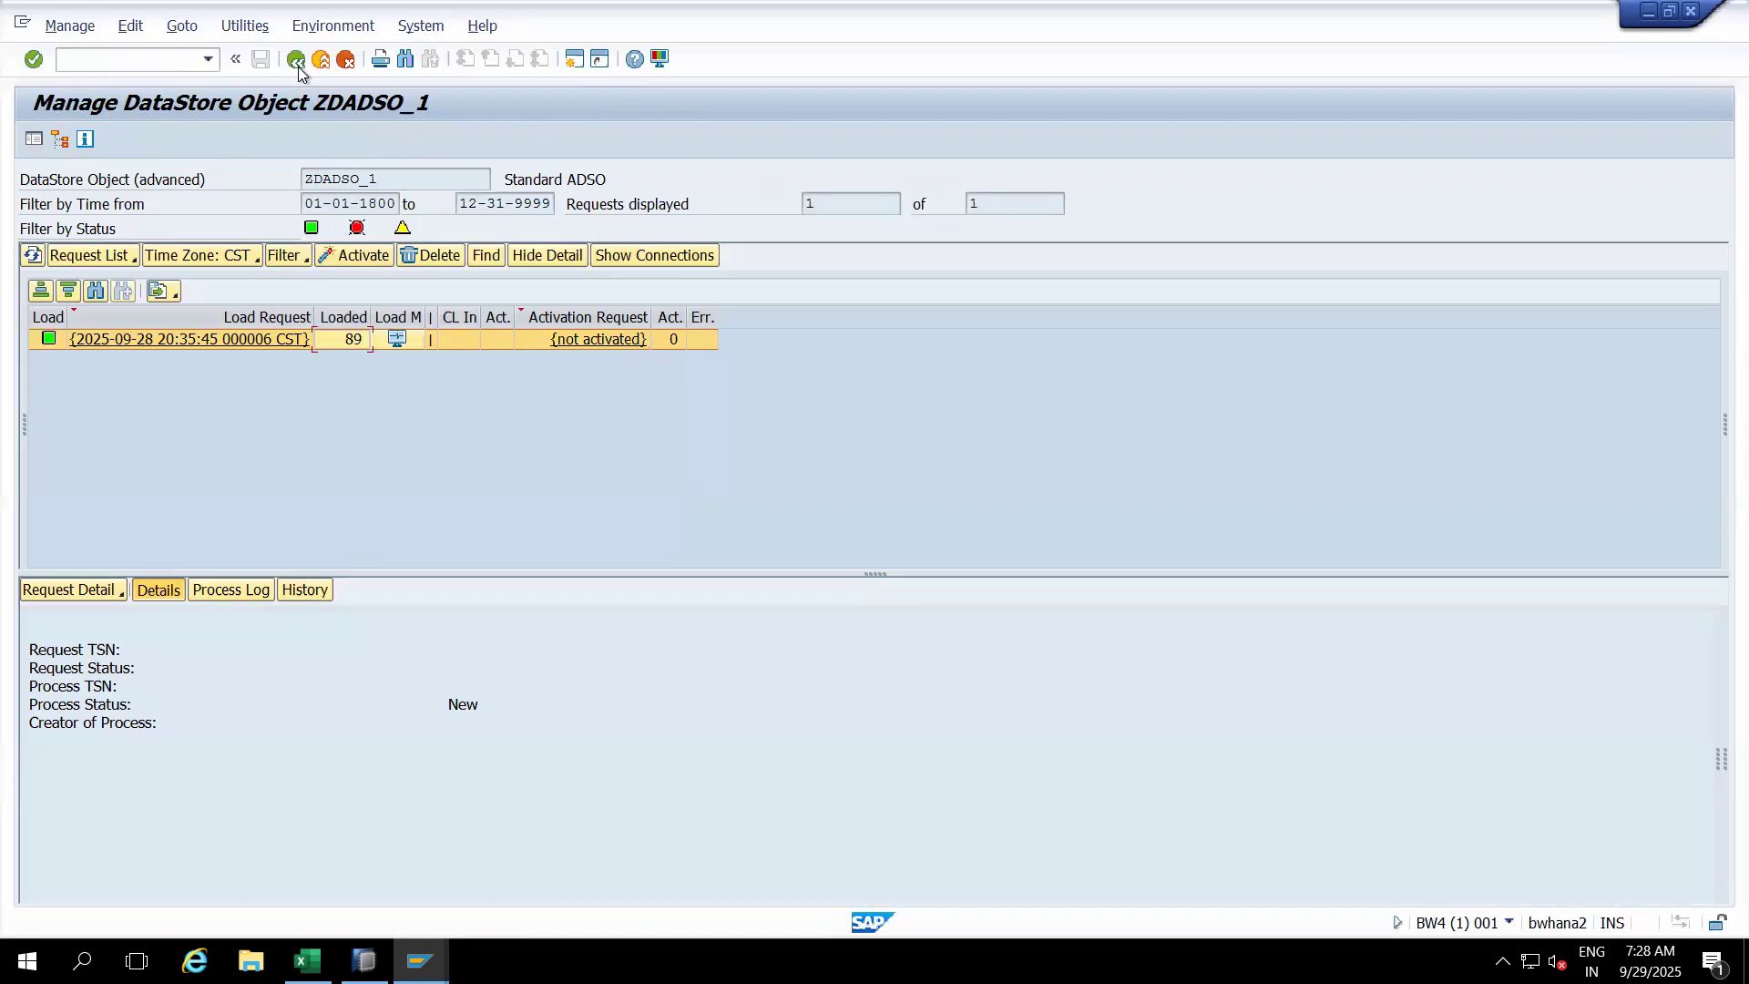
Step: Check the number of entries in ZDADSO_1's active data table, selecting by VBELN and POSNR, and return to the request list
right_click(349, 351)
click(458, 512)
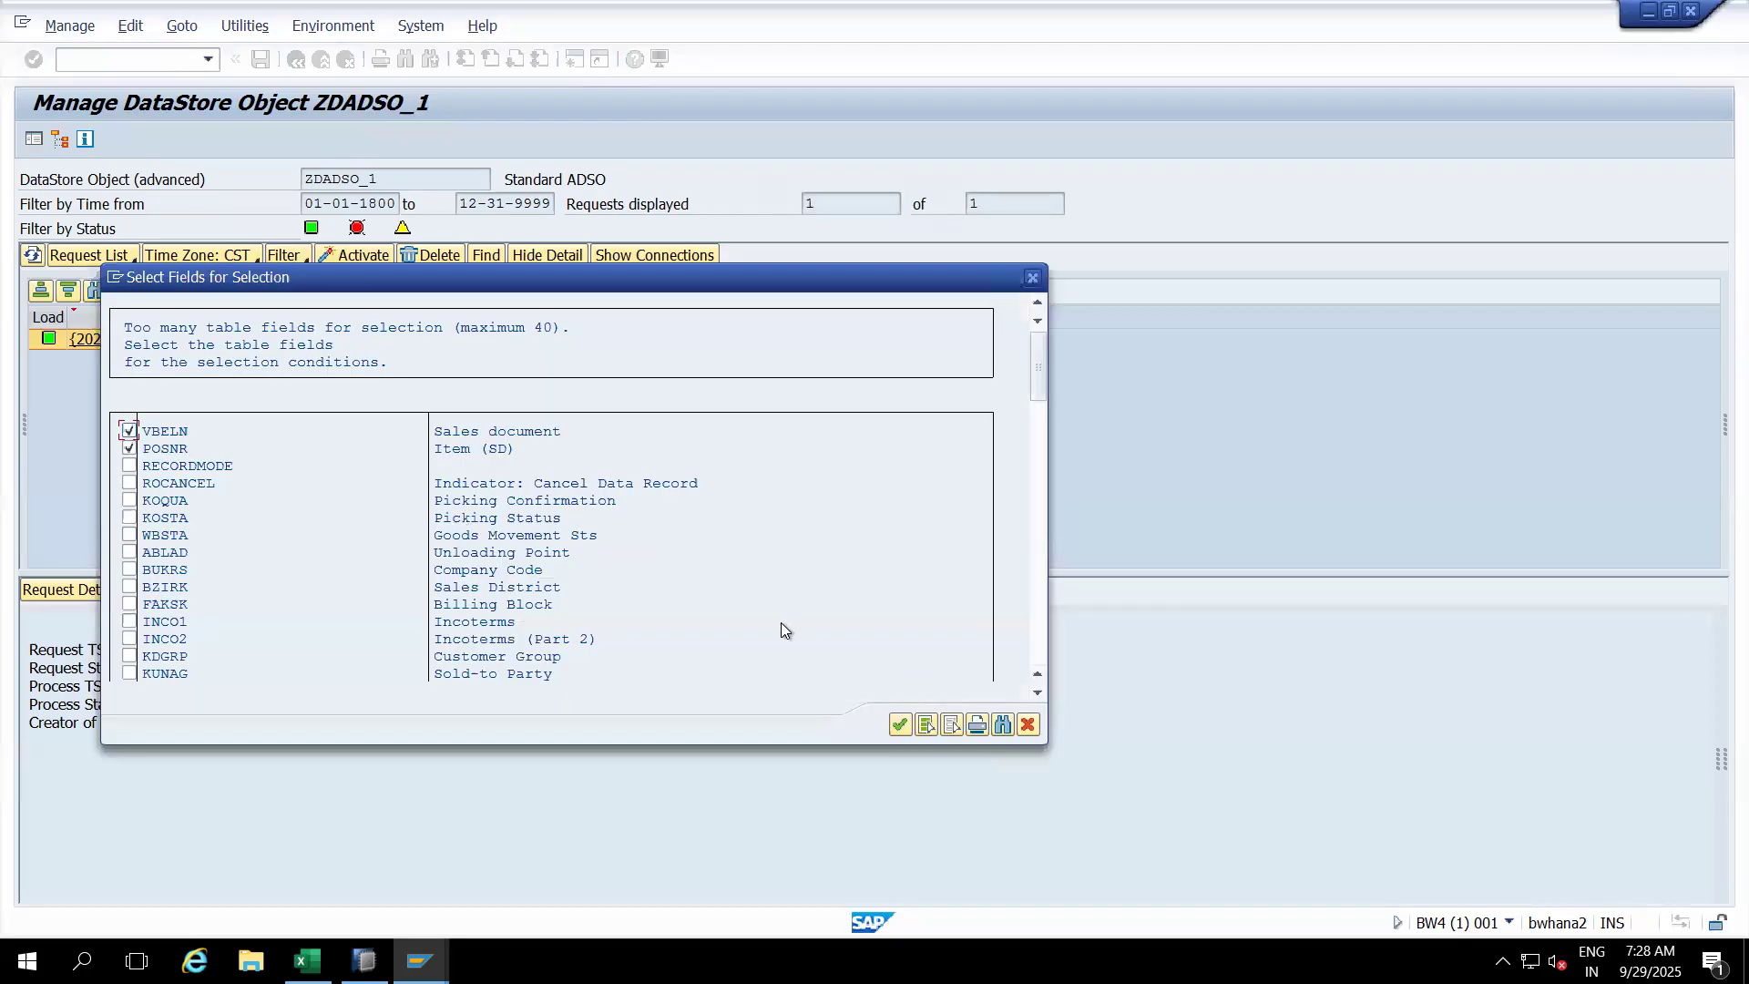
click(900, 726)
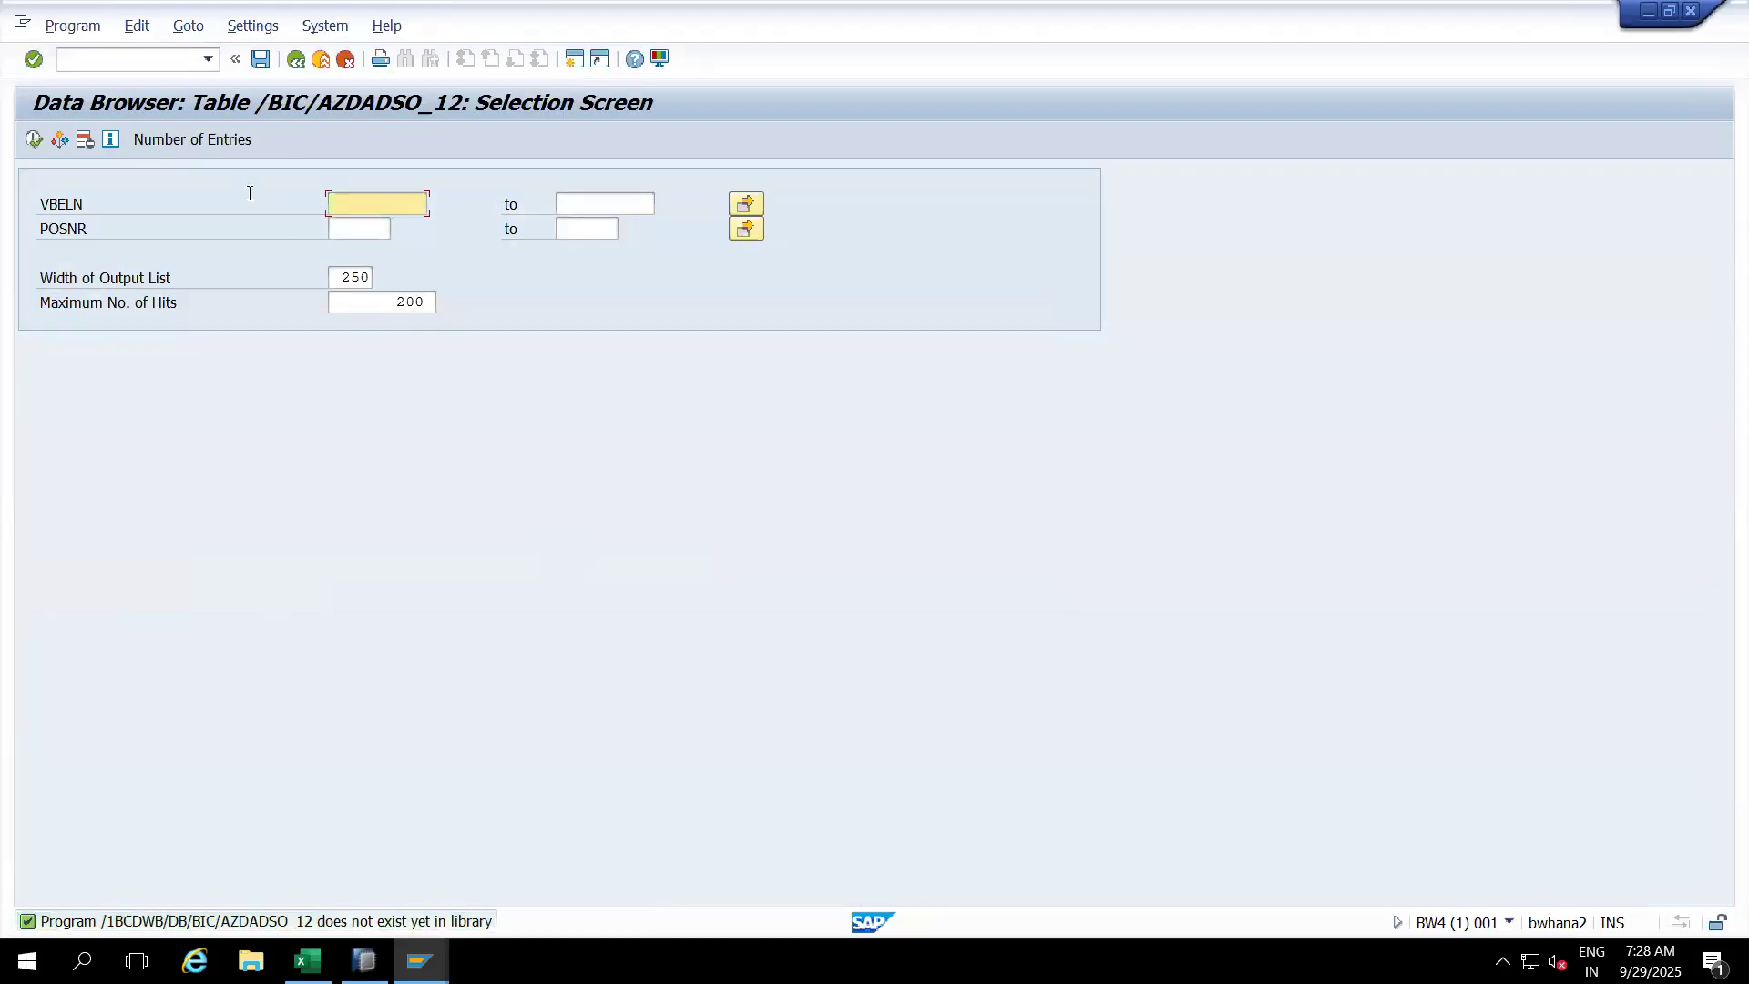
click(204, 137)
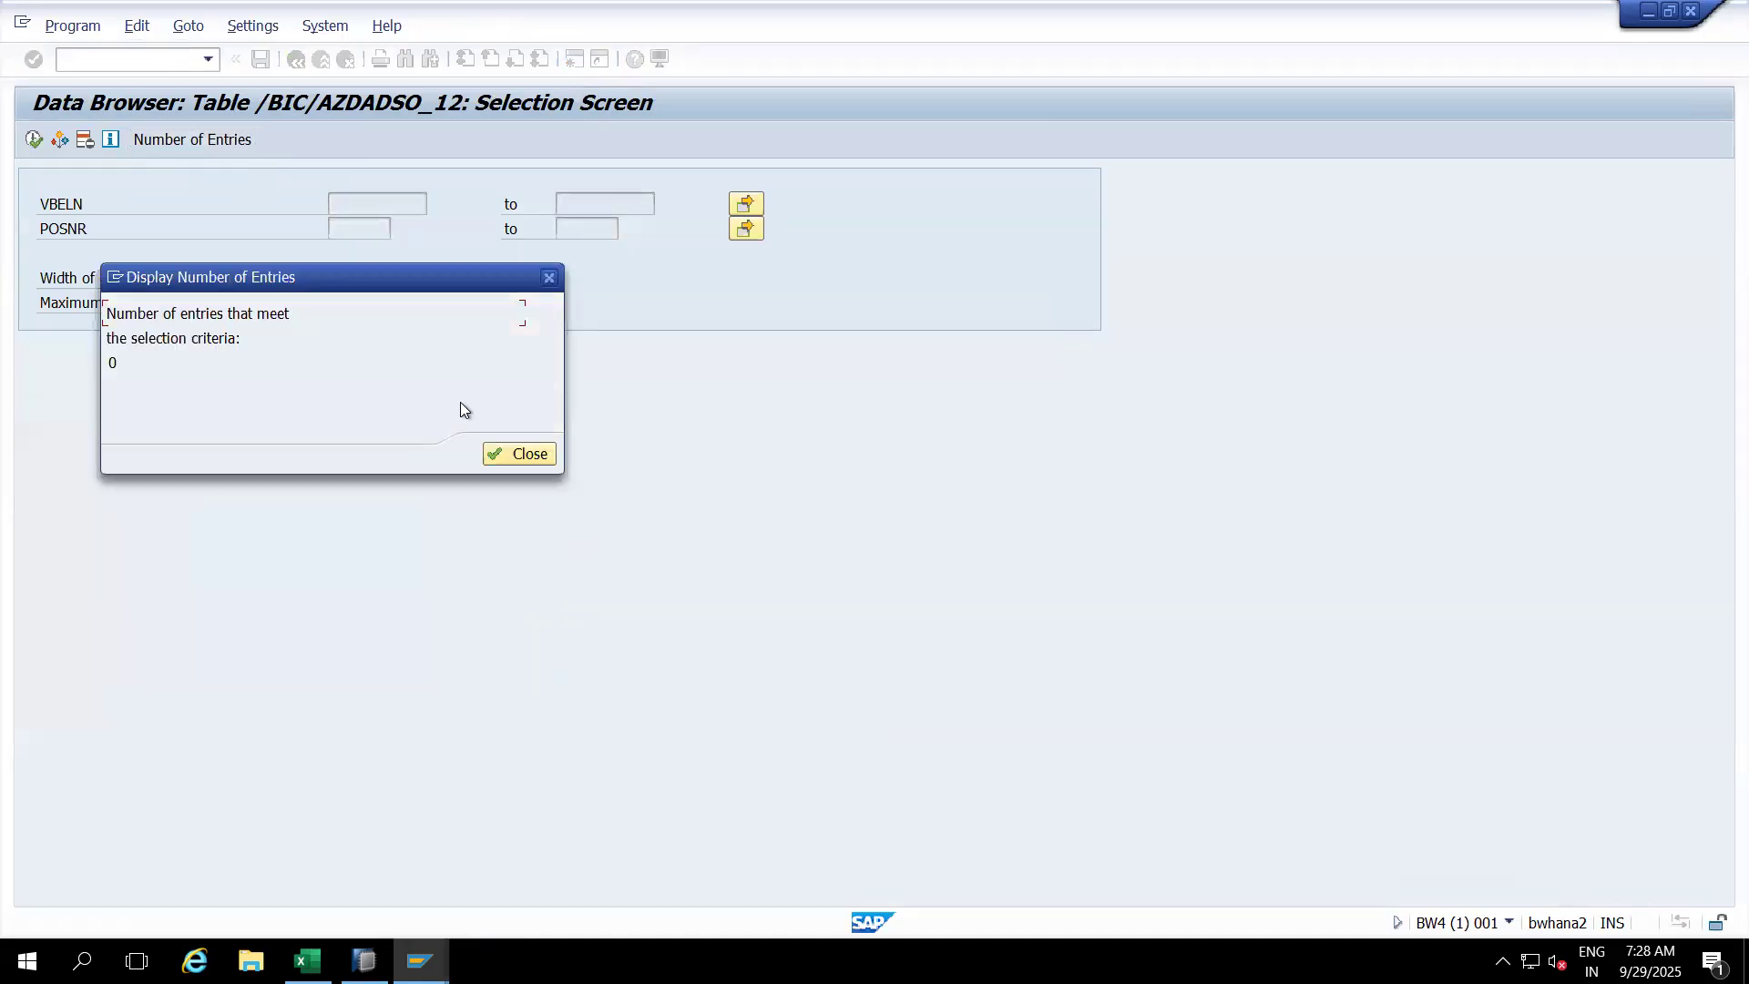
click(516, 454)
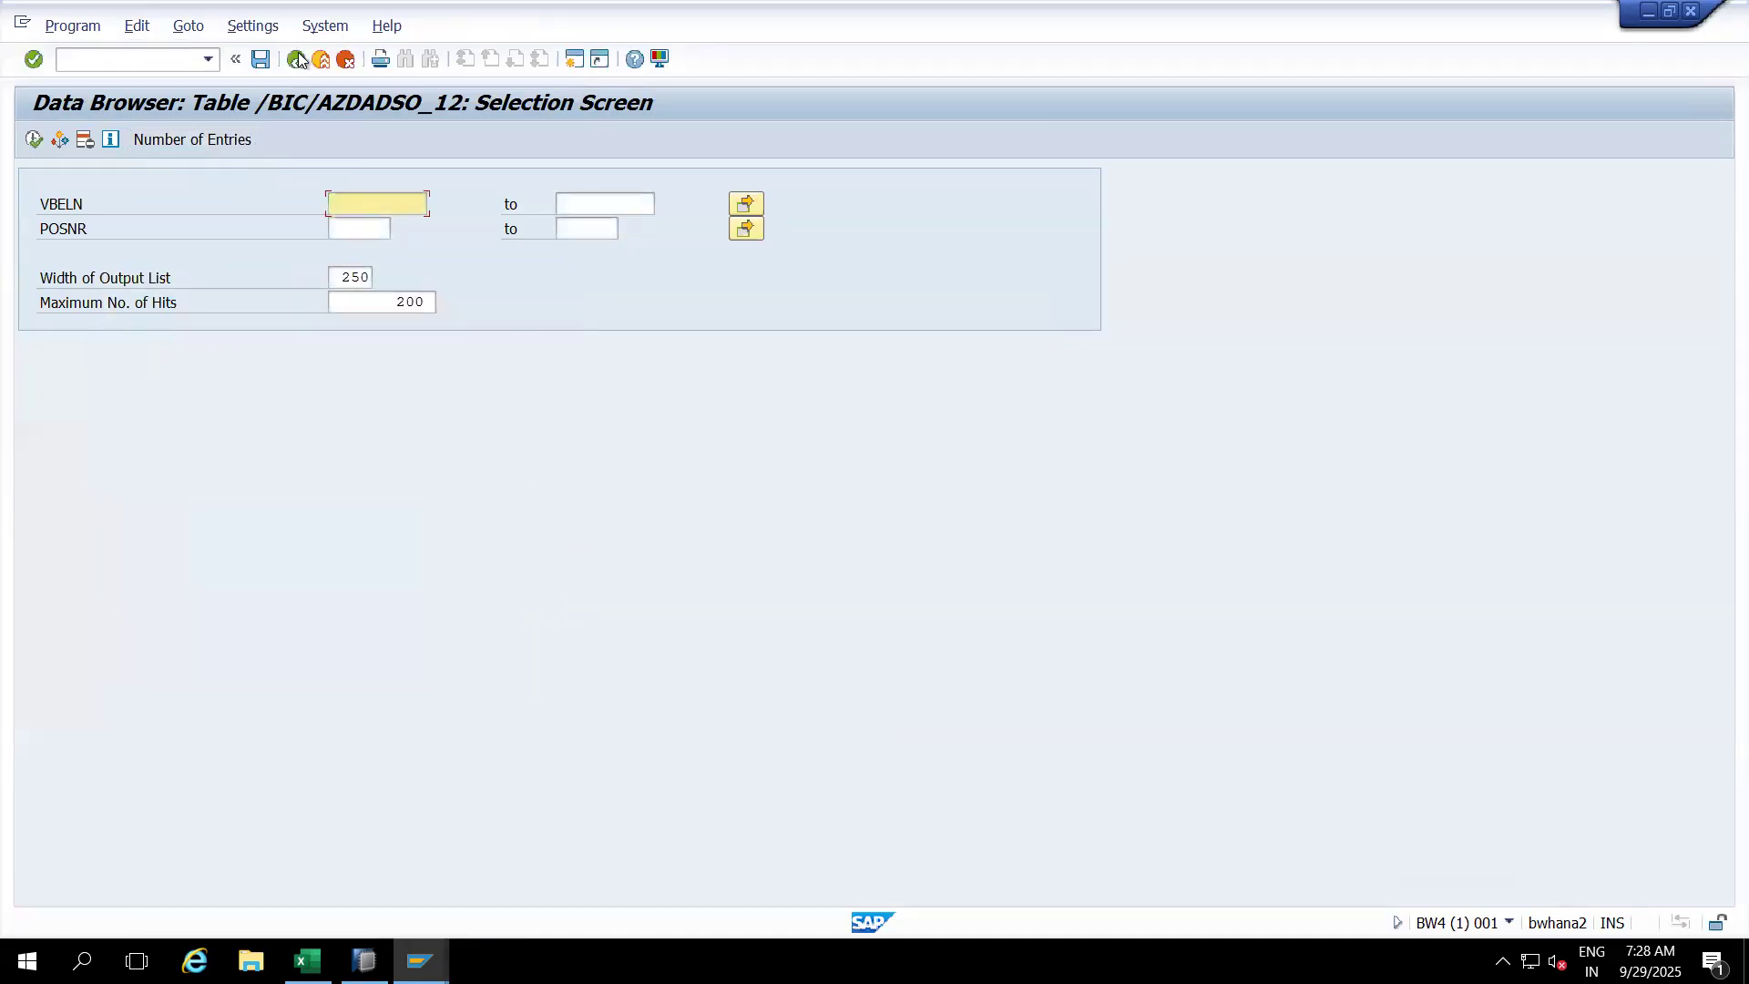
click(295, 61)
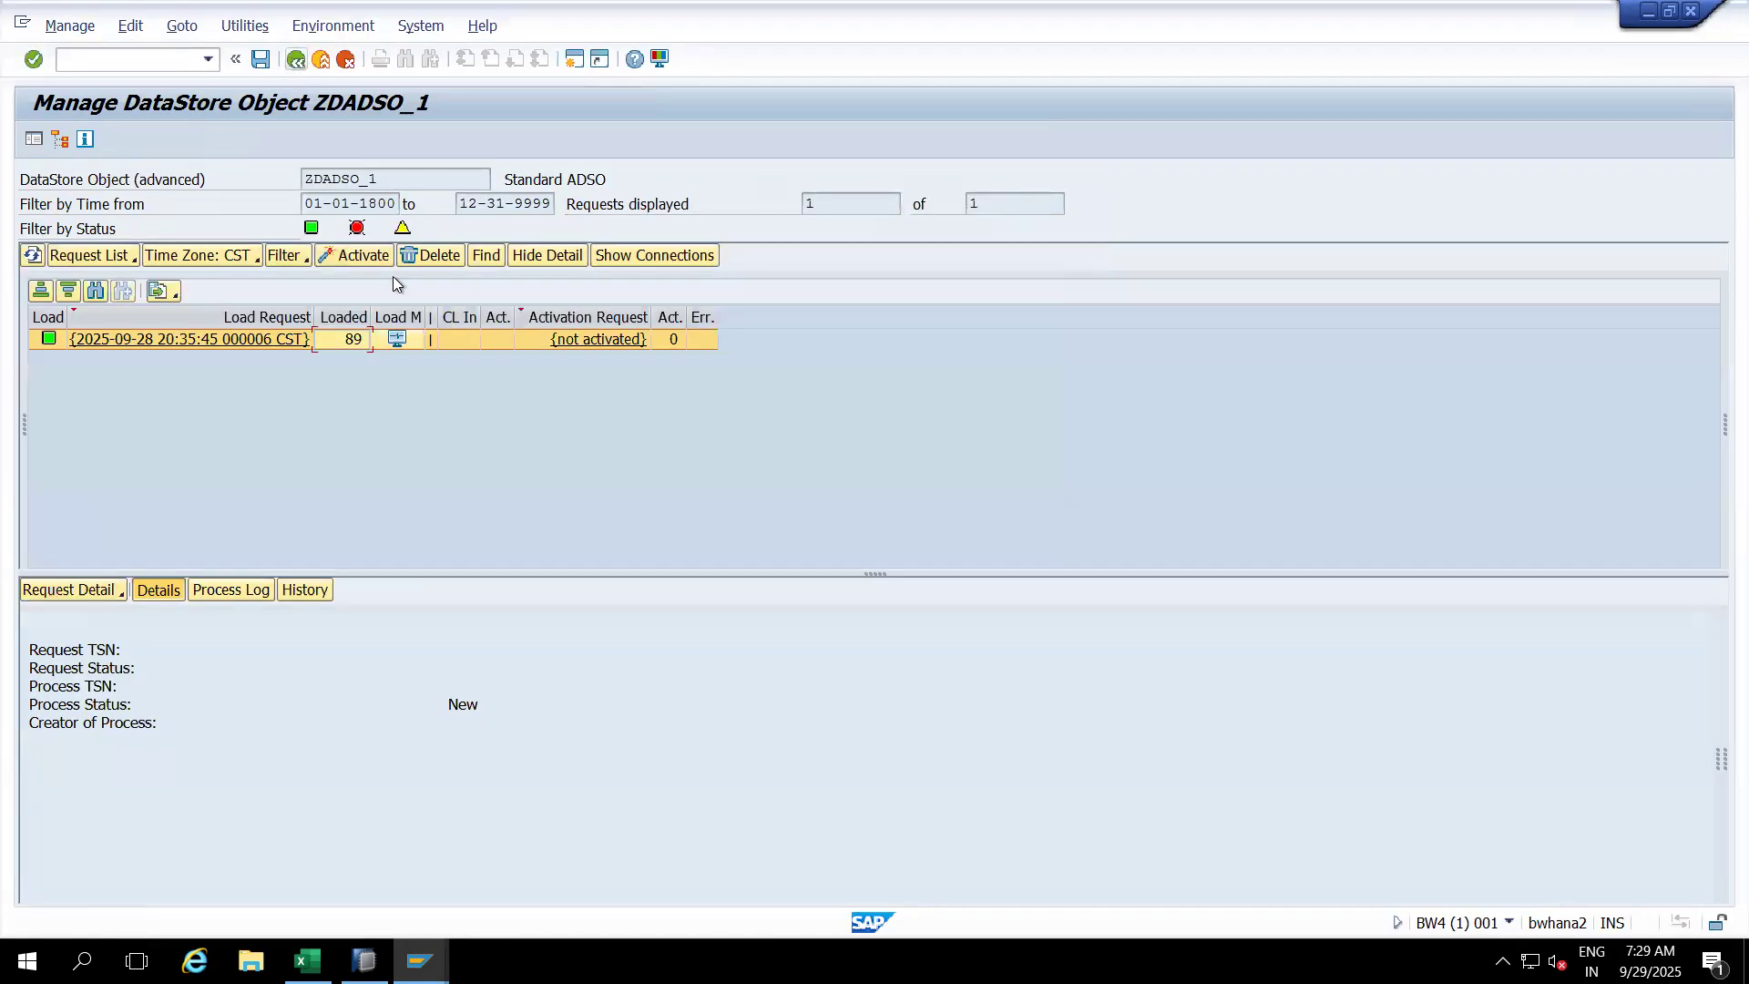
Step: Display the change log of ZDADSO_1 for the load request, keeping the proposed selection fields
right_click(350, 333)
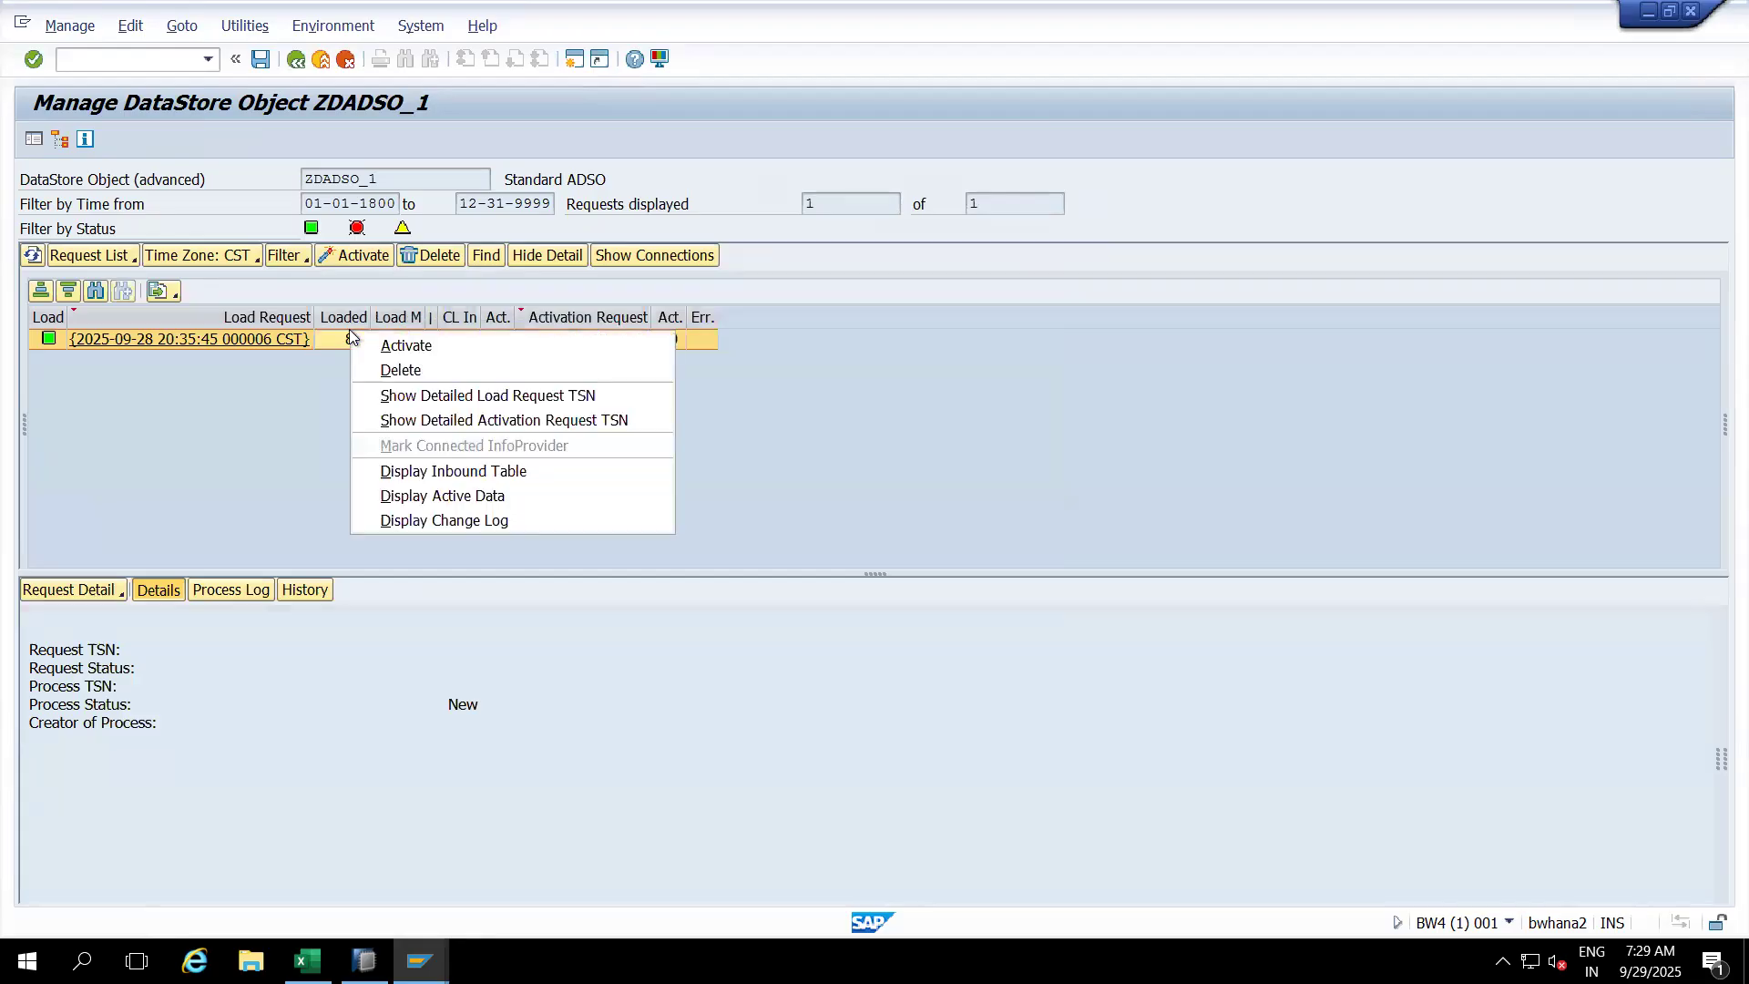
click(456, 520)
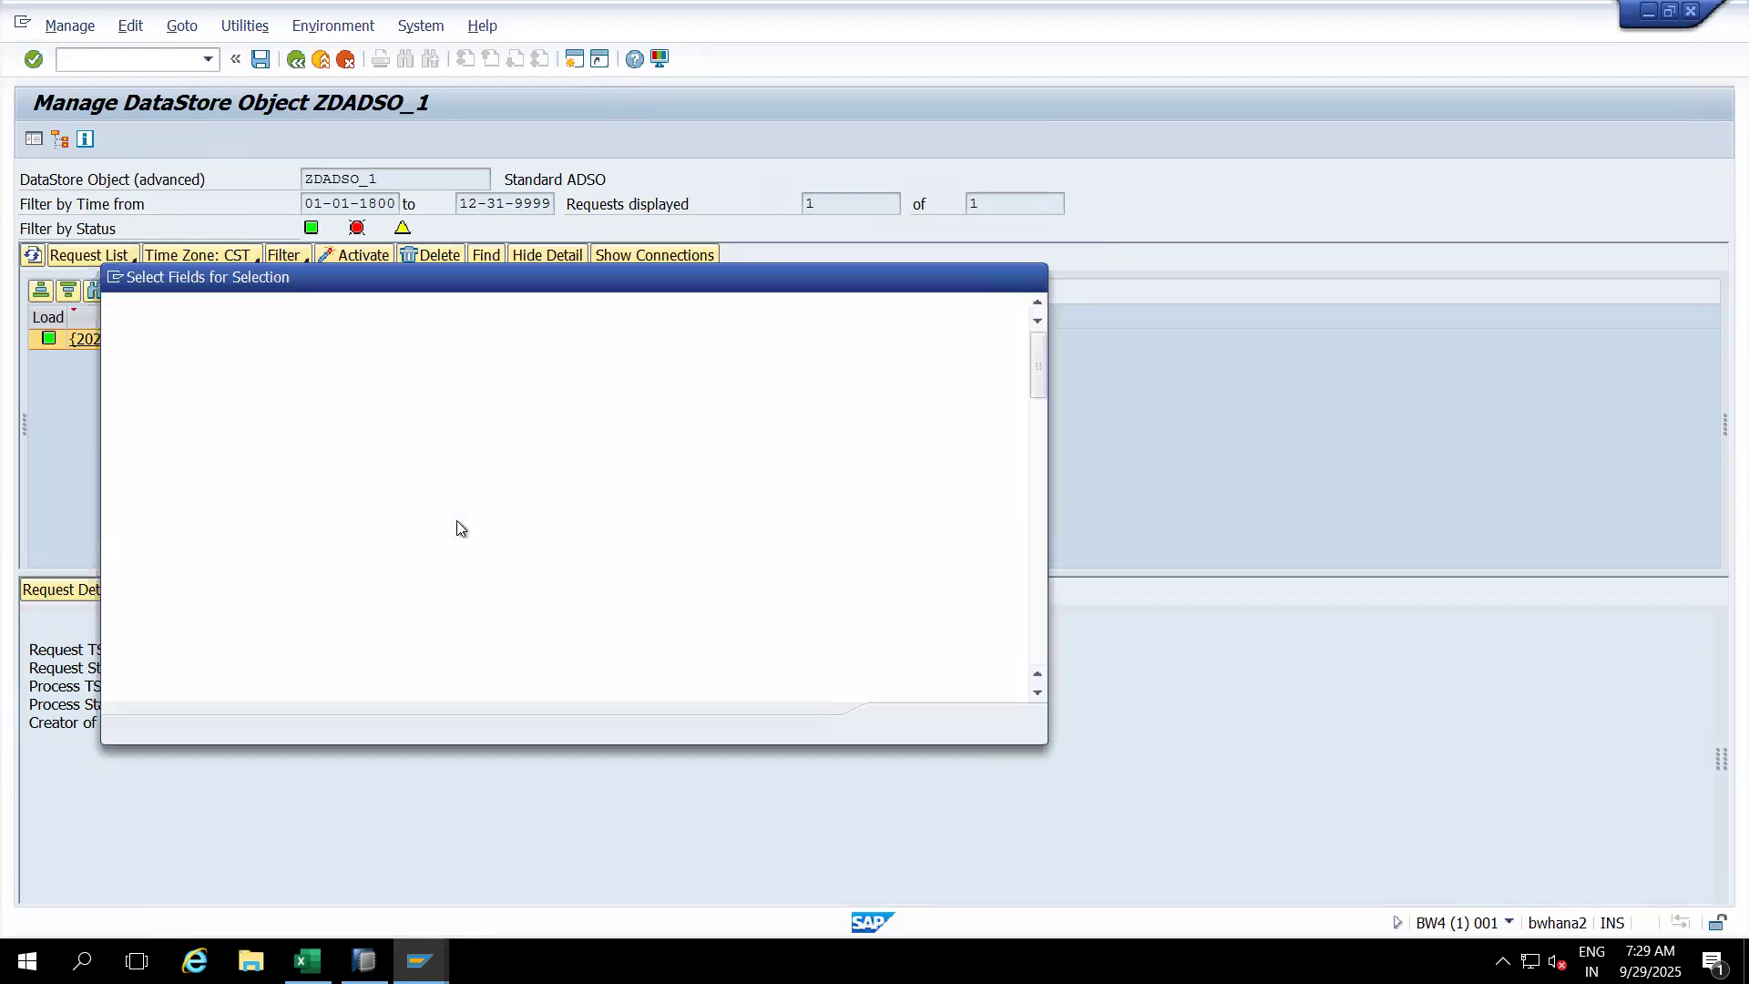
click(899, 724)
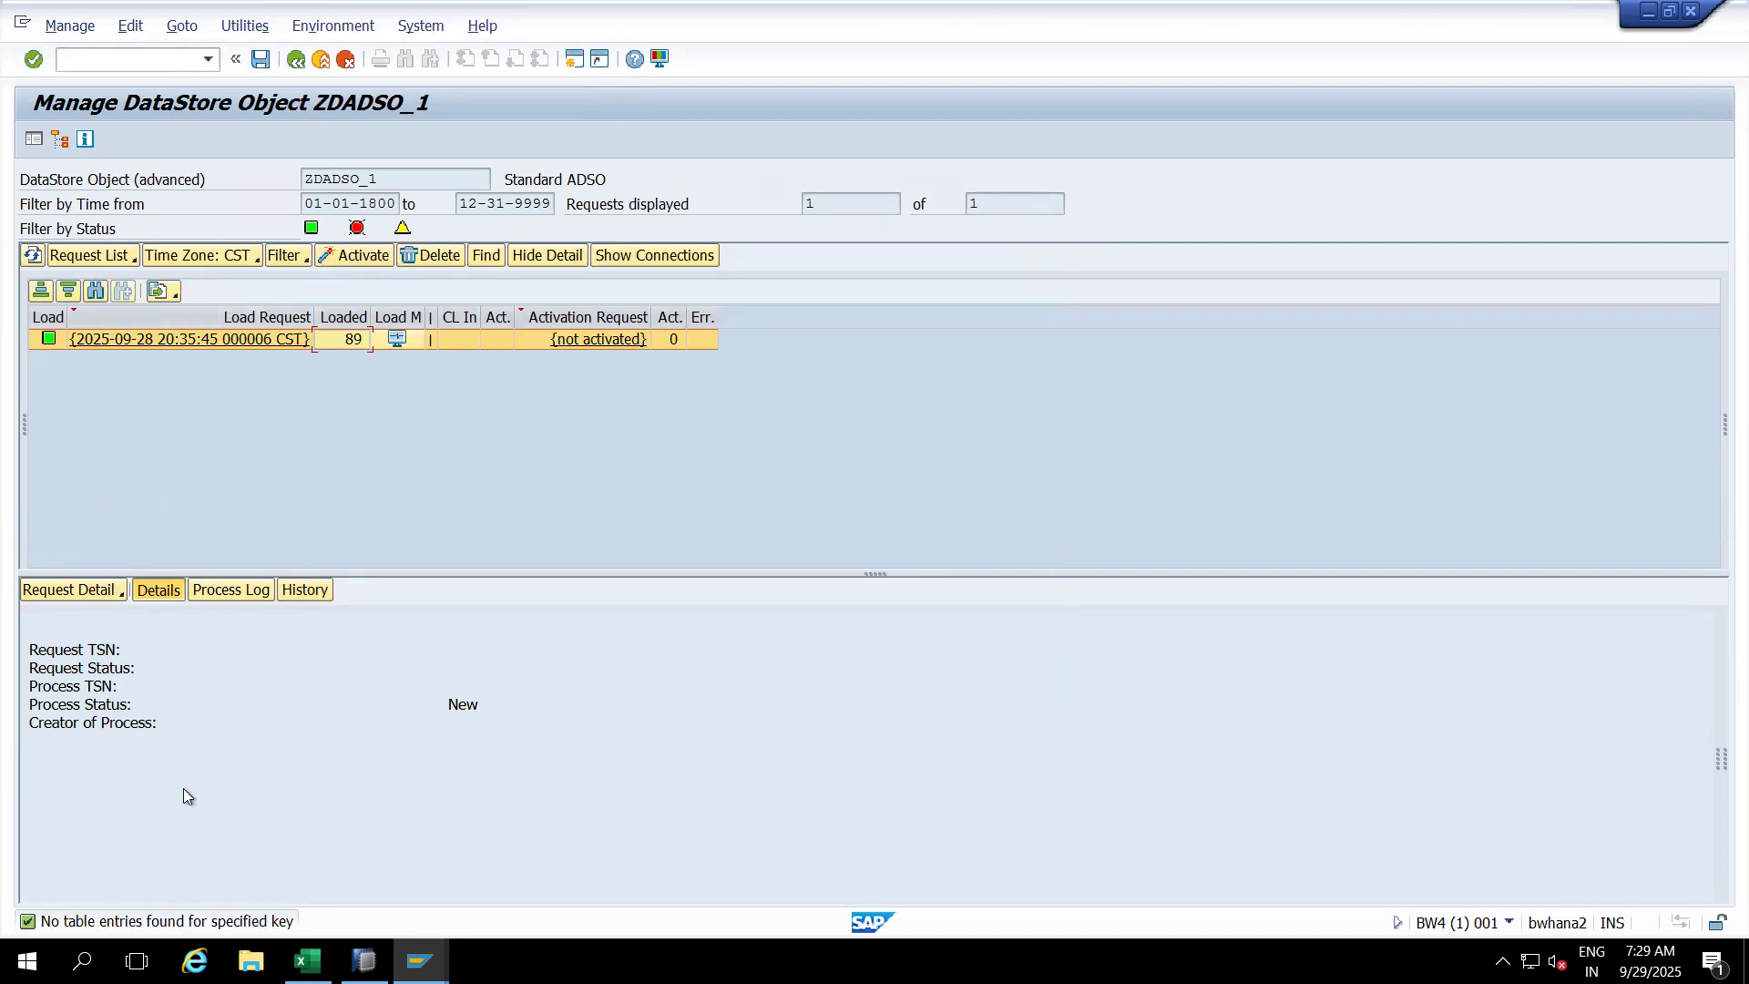
Step: Activate the load request of DataStore object ZDADSO_1 and confirm the activation
click(357, 256)
click(685, 674)
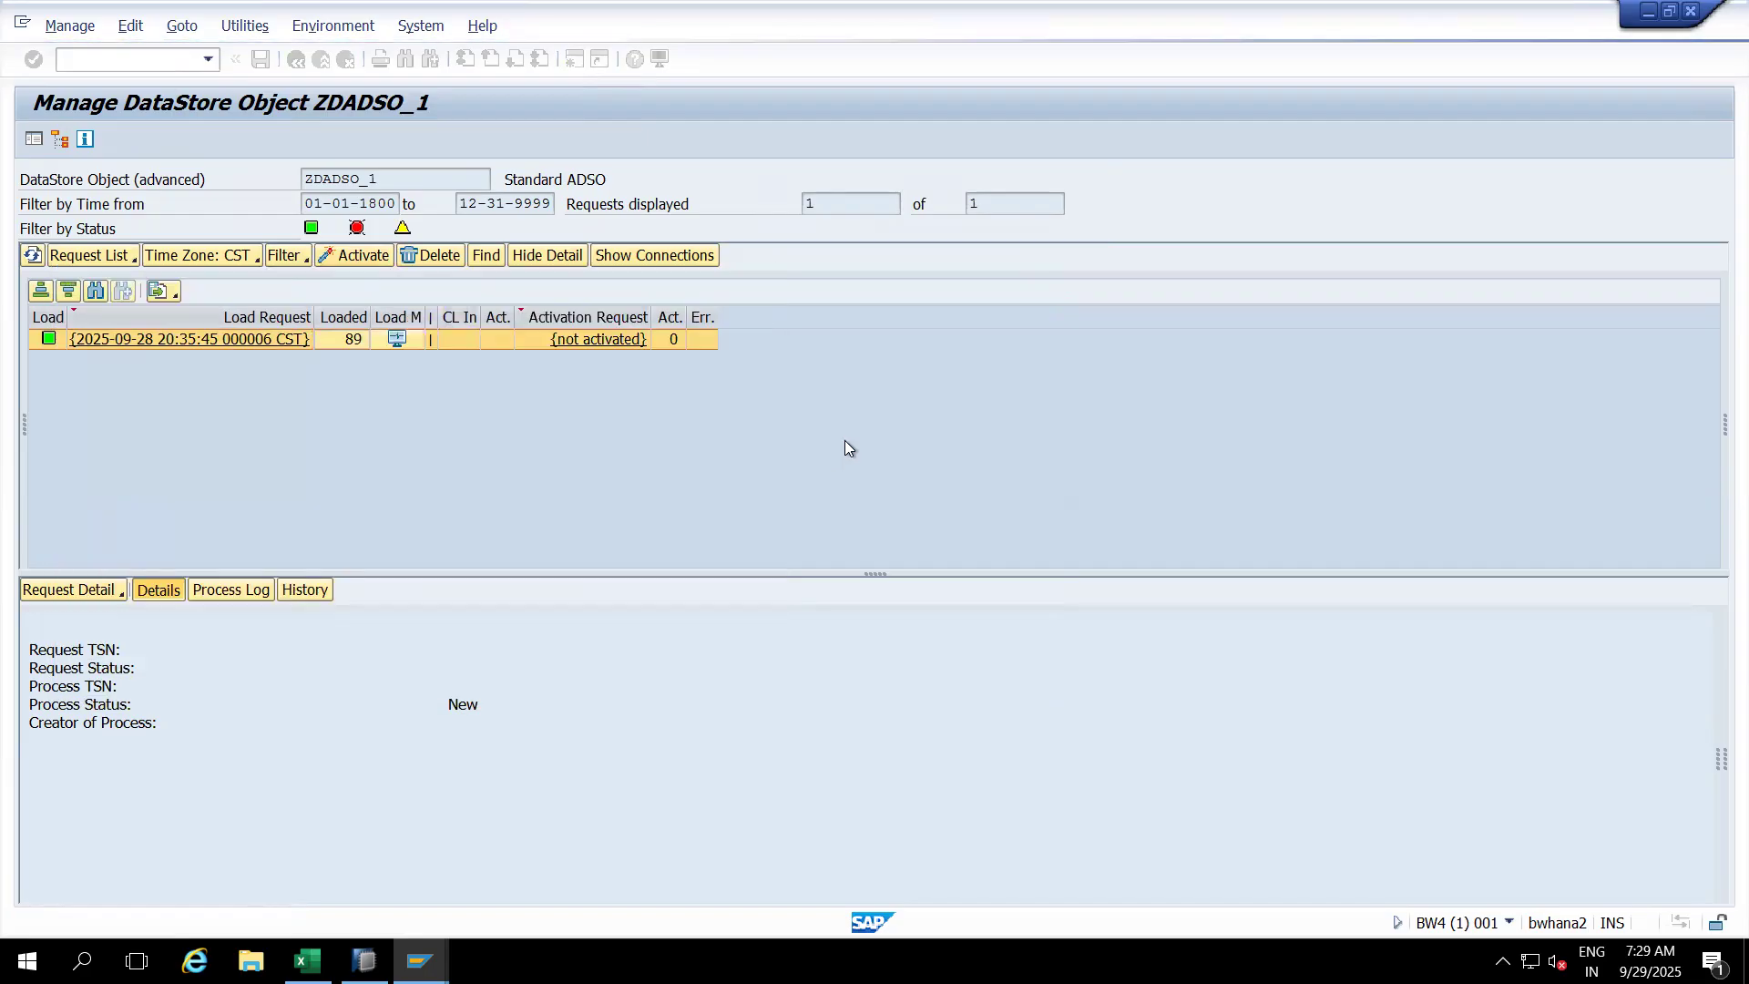
Step: Display the active data records of ZDADSO_1 without selection restrictions, then return to the request list
right_click(357, 340)
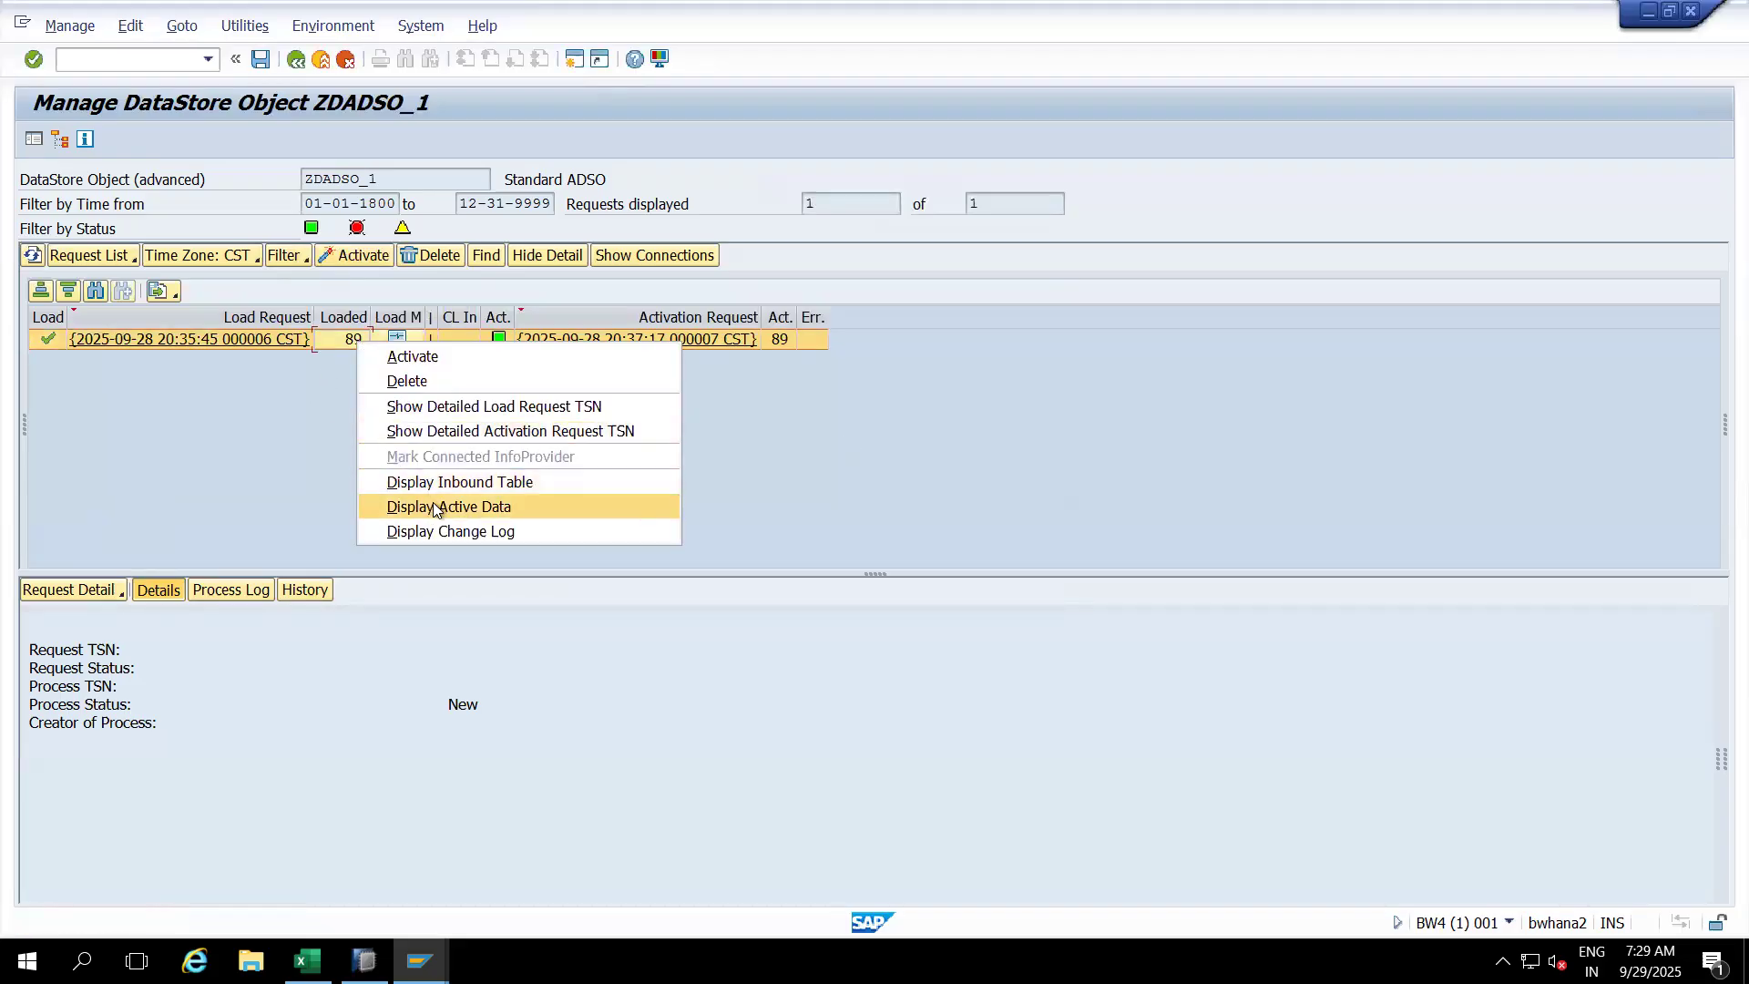
click(434, 504)
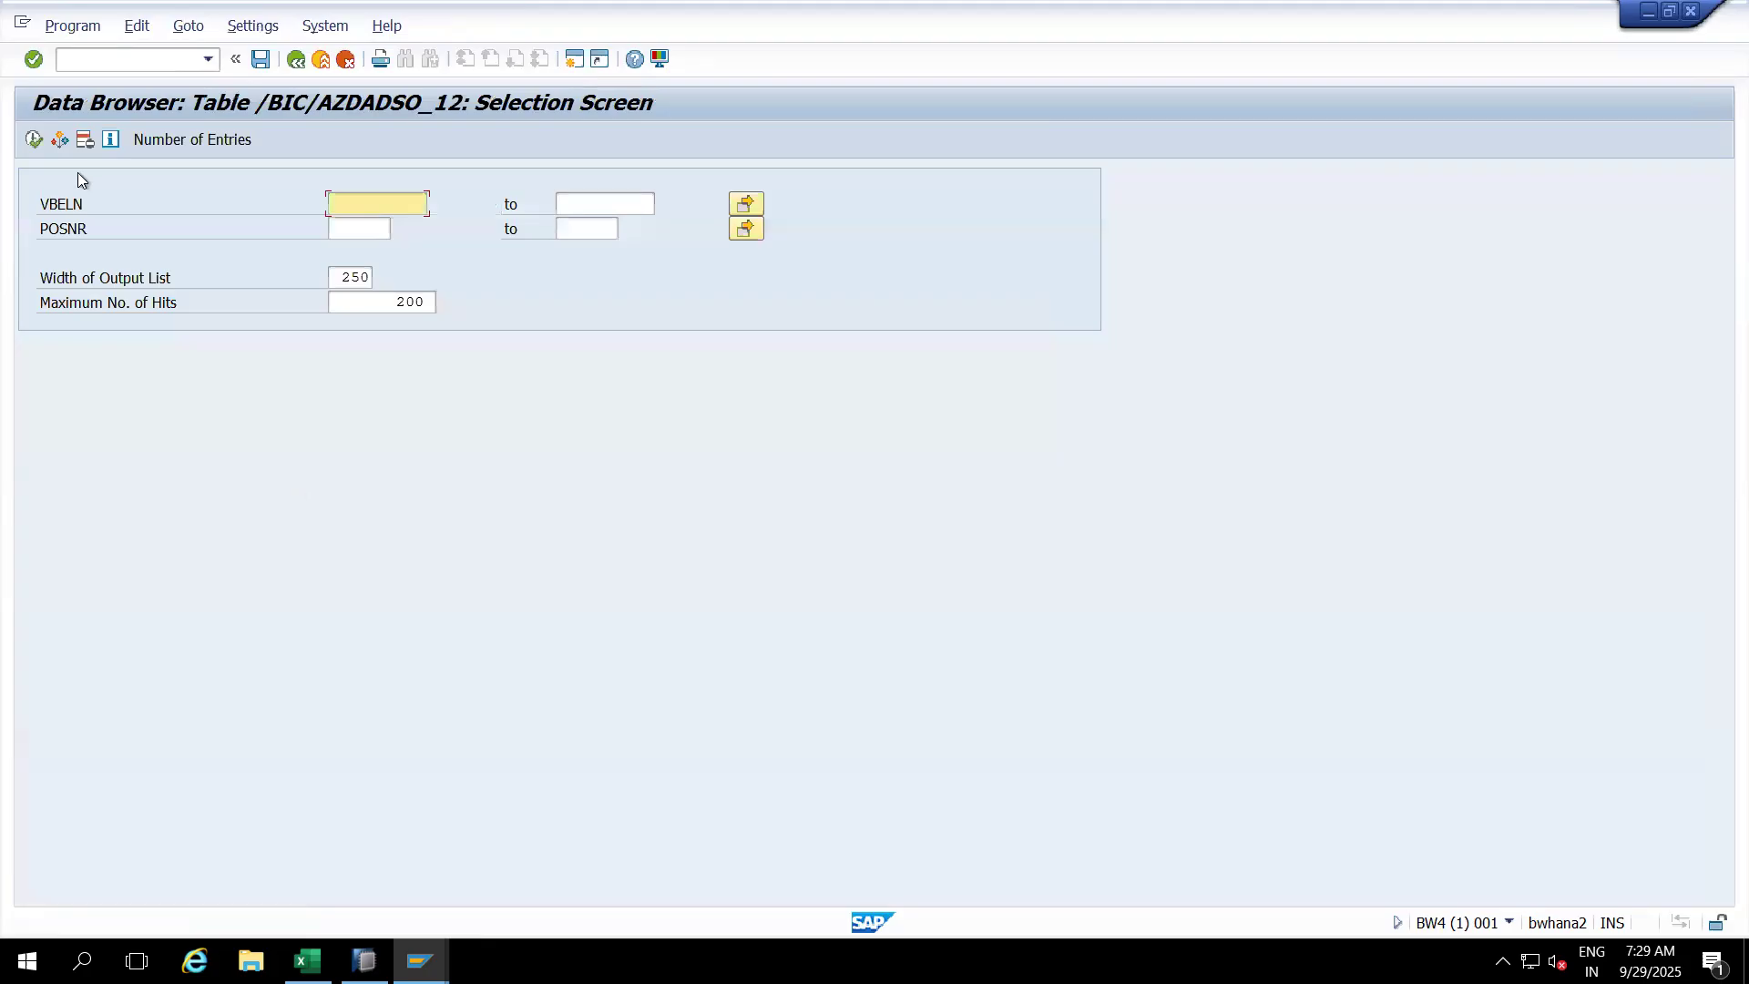
click(33, 139)
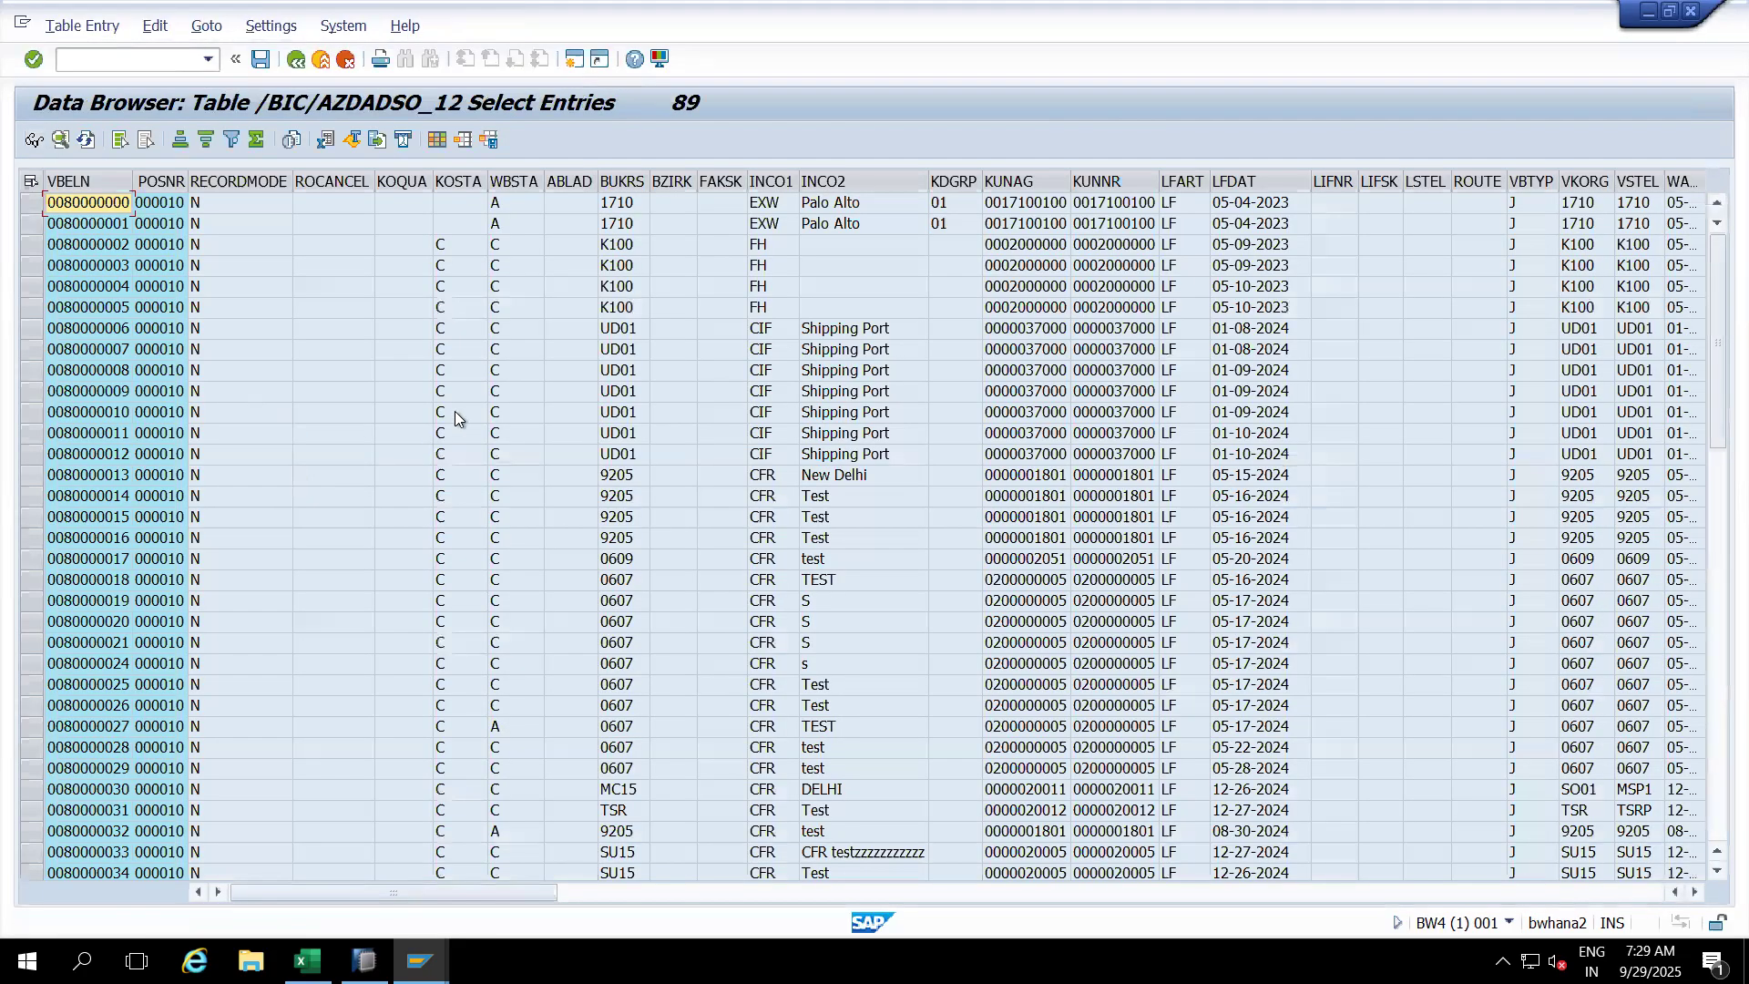
click(296, 60)
click(296, 59)
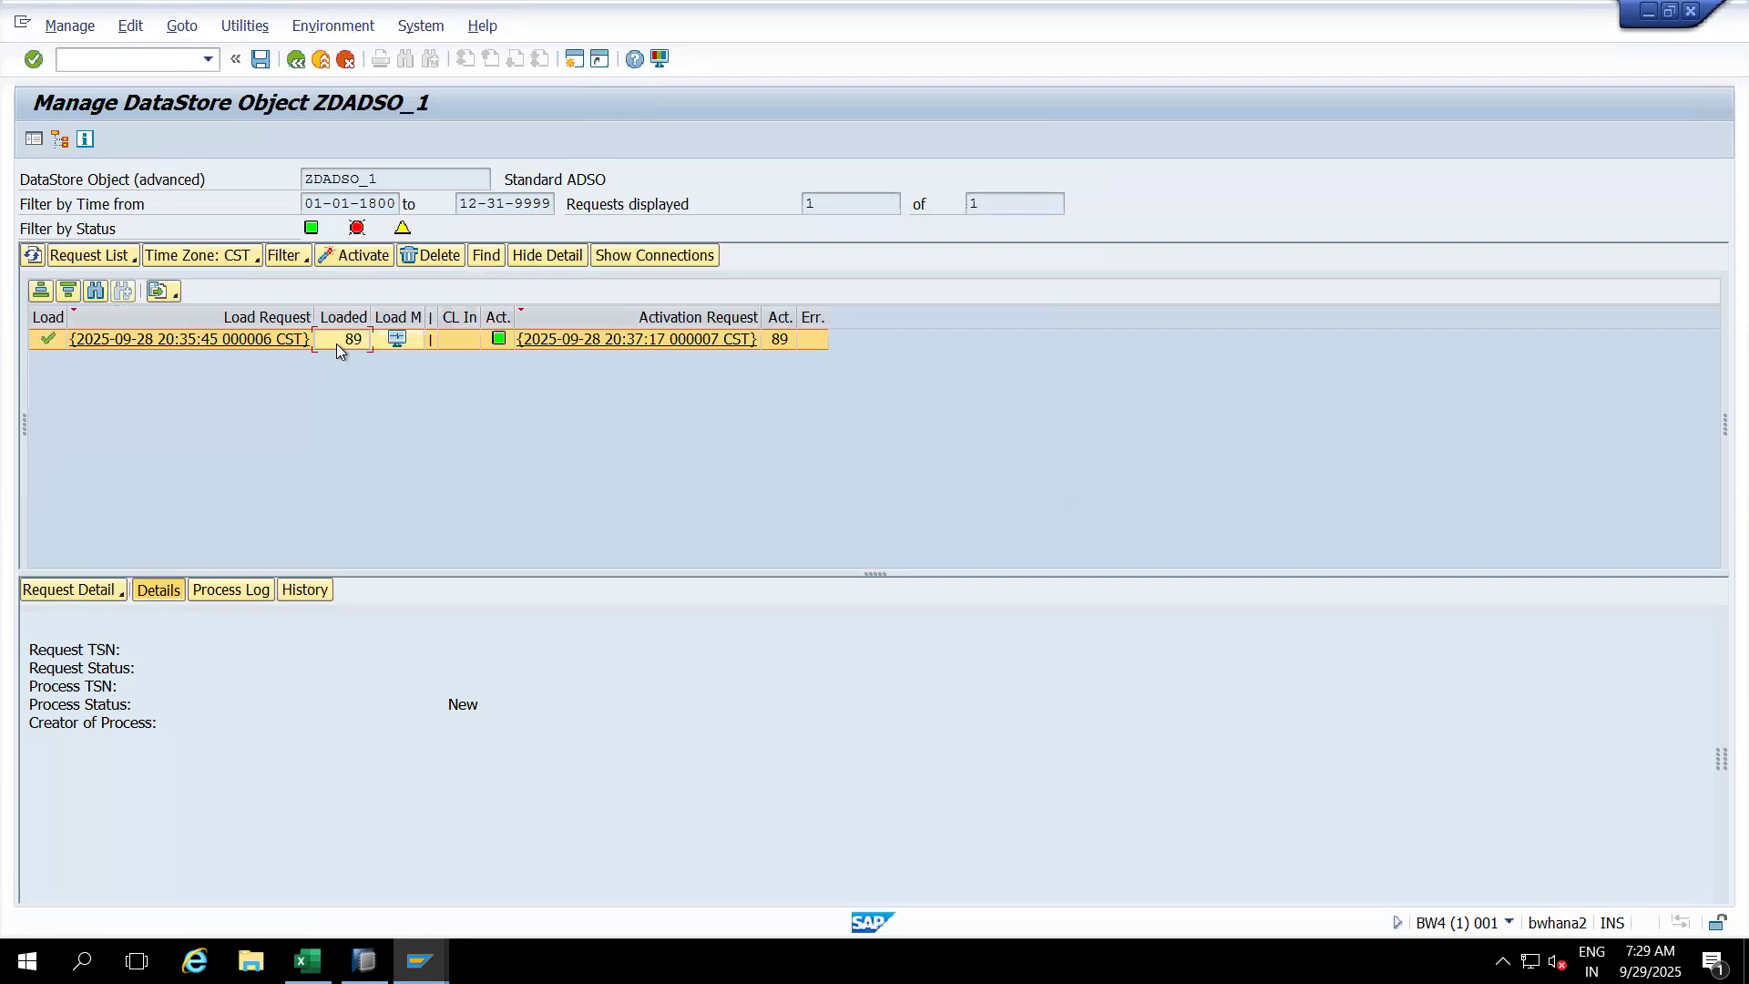
Step: Check the inbound table of ZDADSO_1 again for the activated load request
right_click(337, 346)
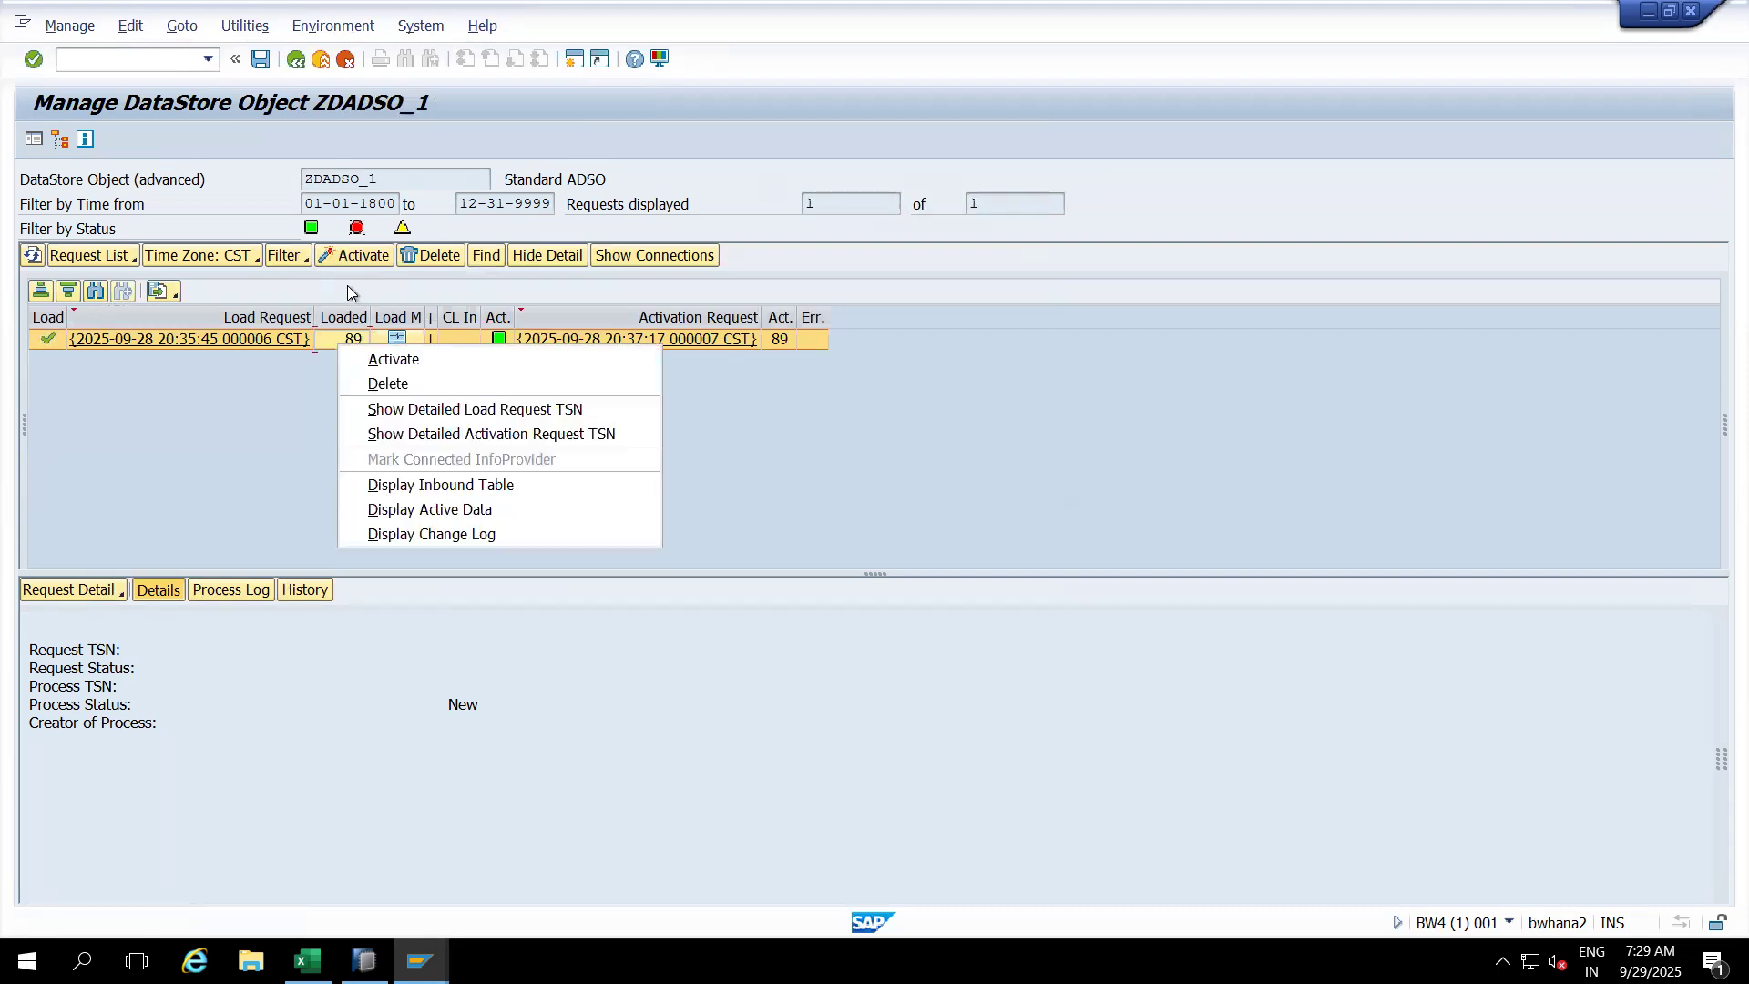
click(456, 485)
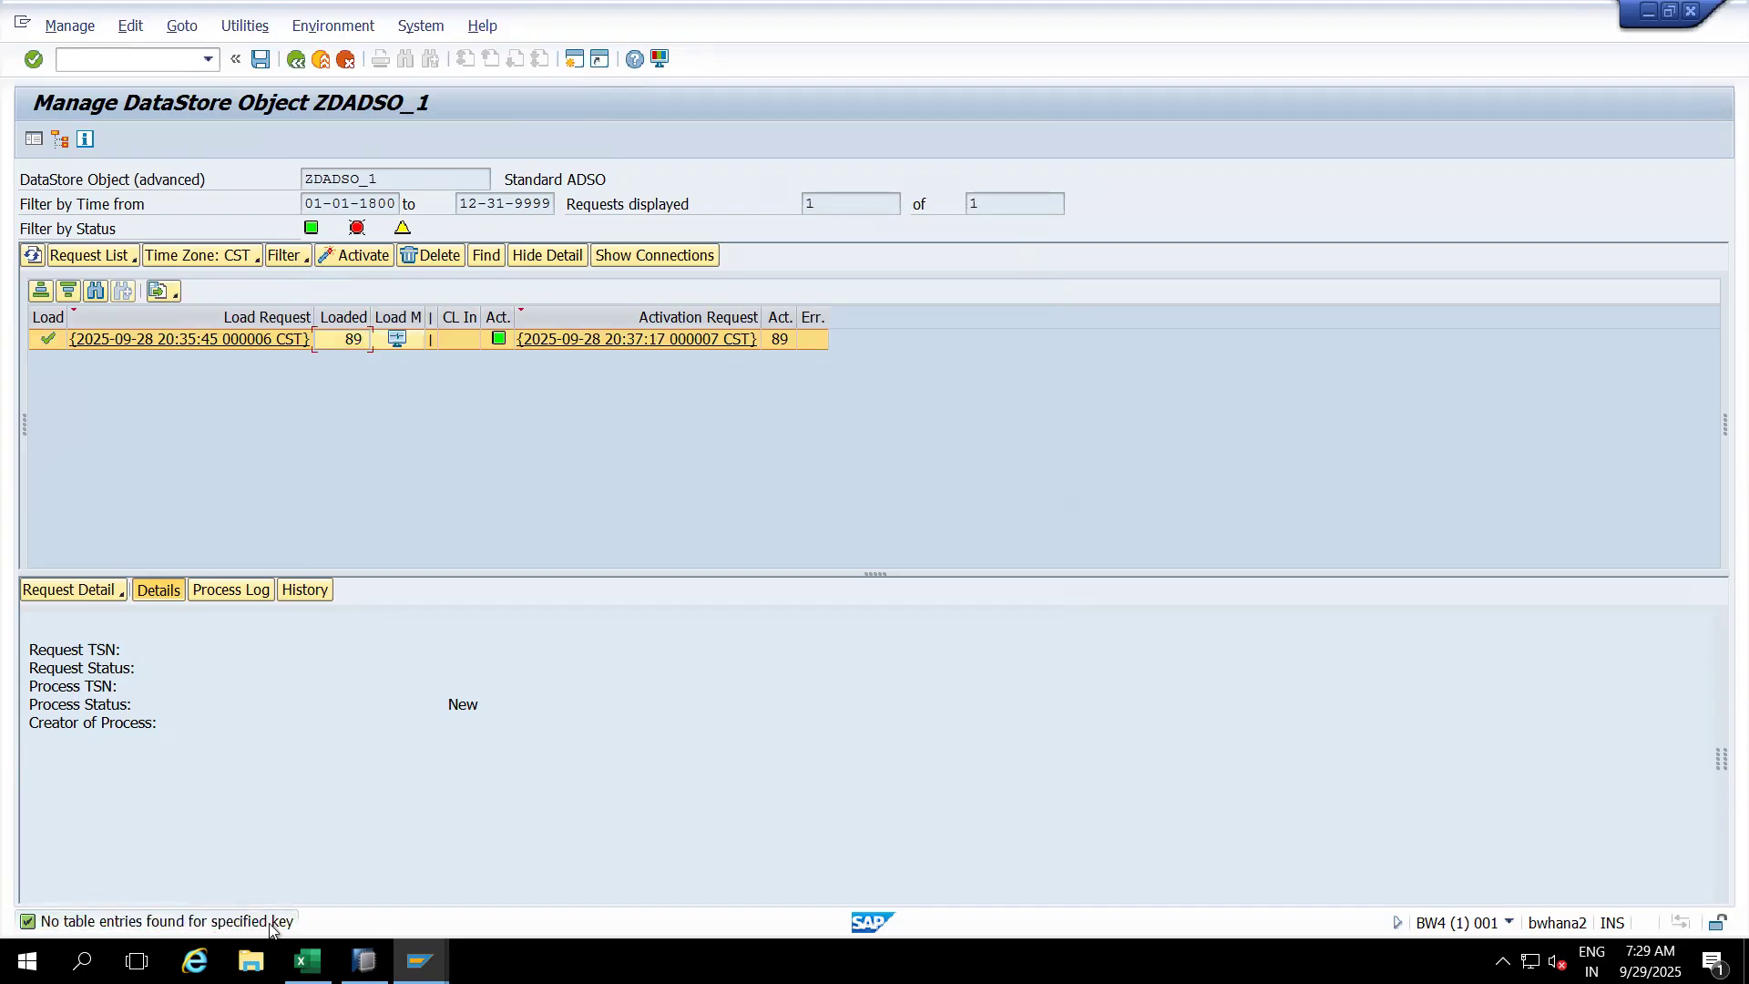
right_click(325, 341)
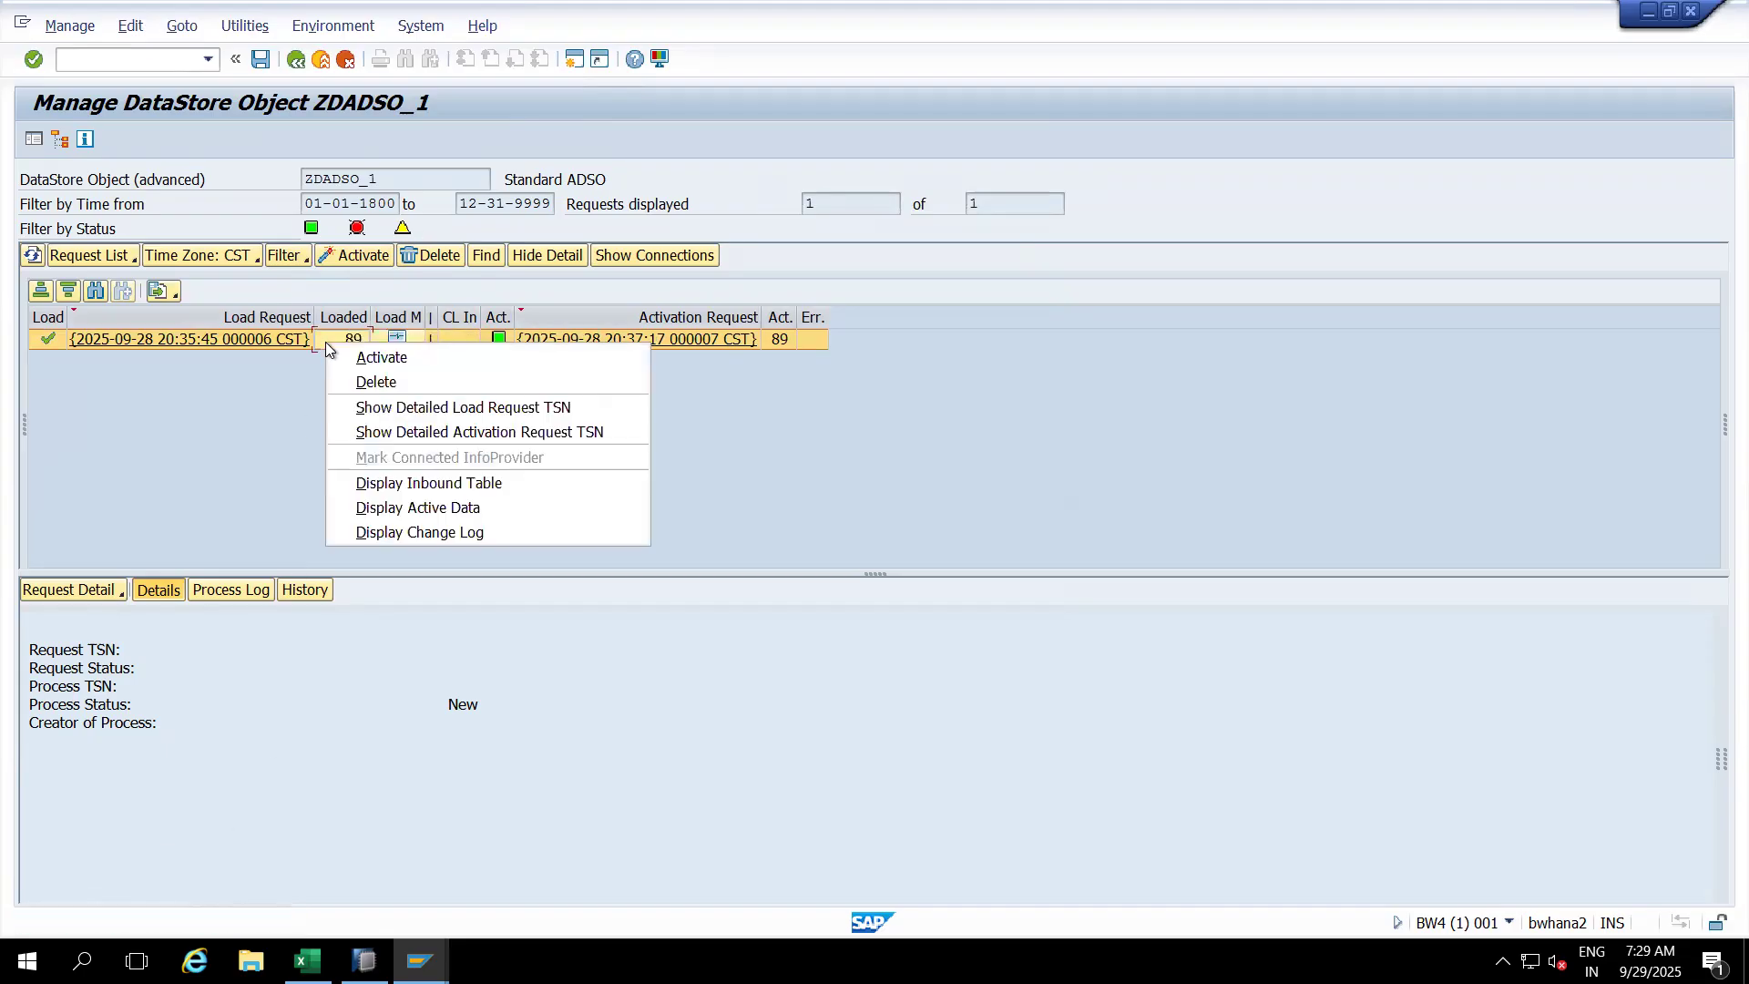
click(409, 484)
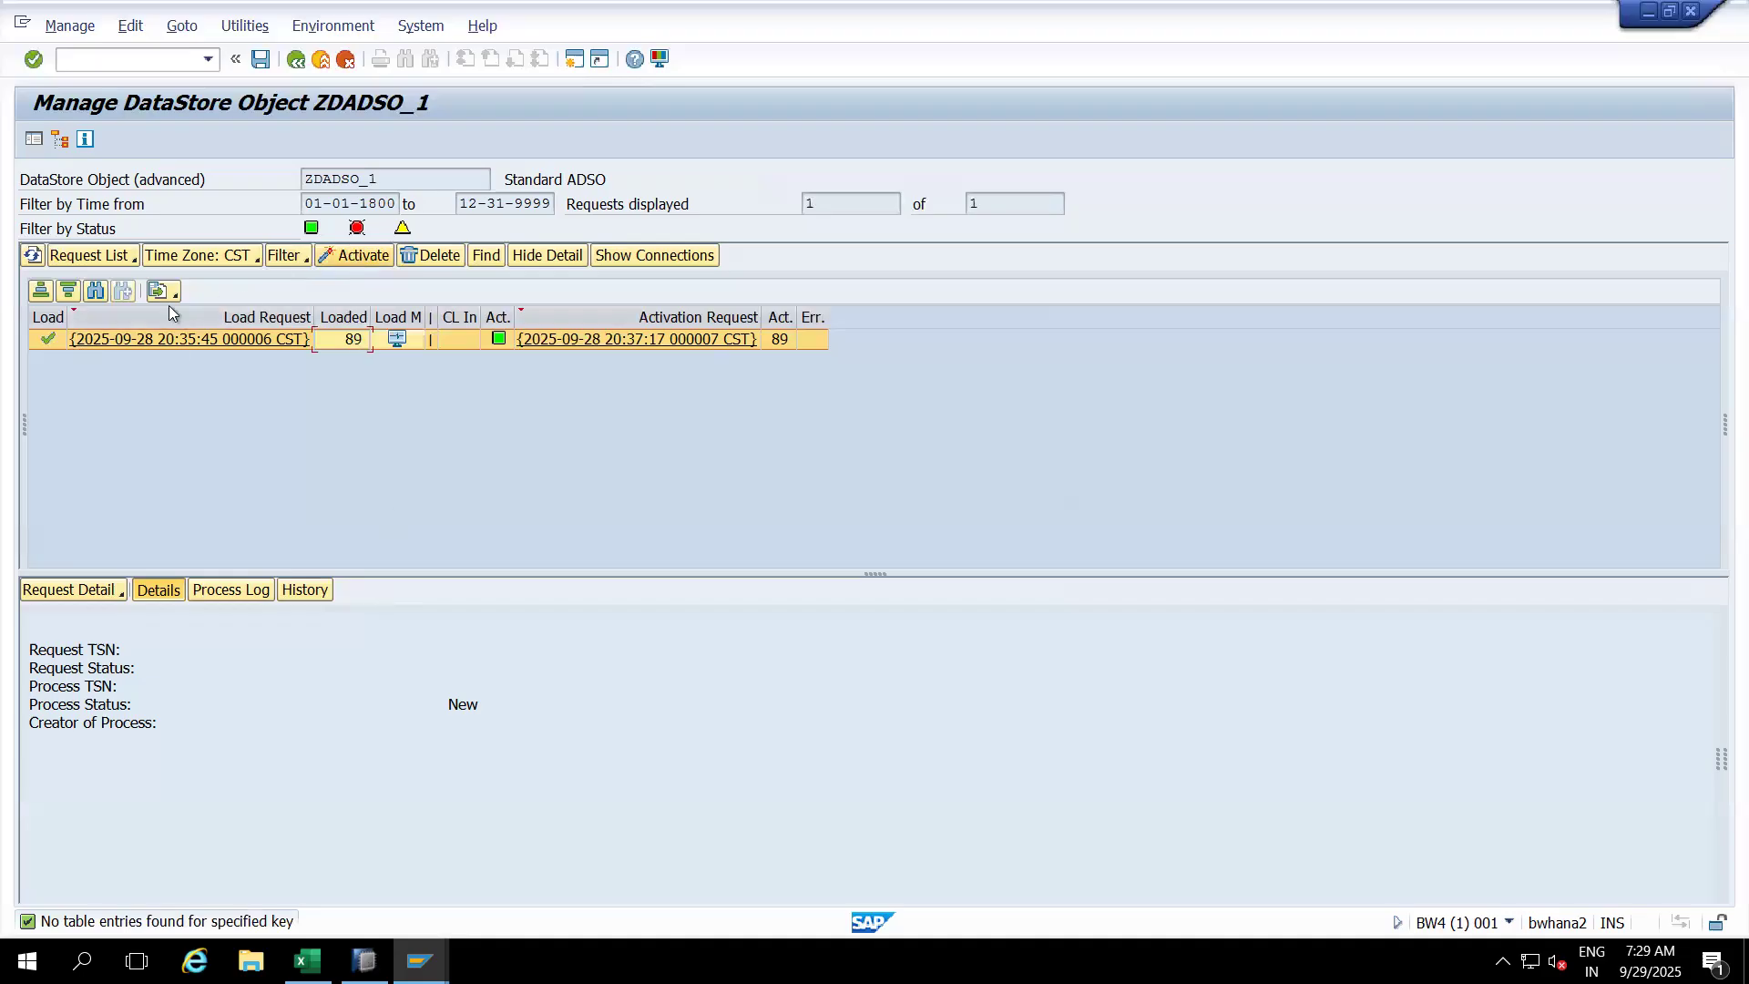
Step: Display the change log records of ZDADSO_1 for the activated request, then return to the request list
mouse_move(52, 342)
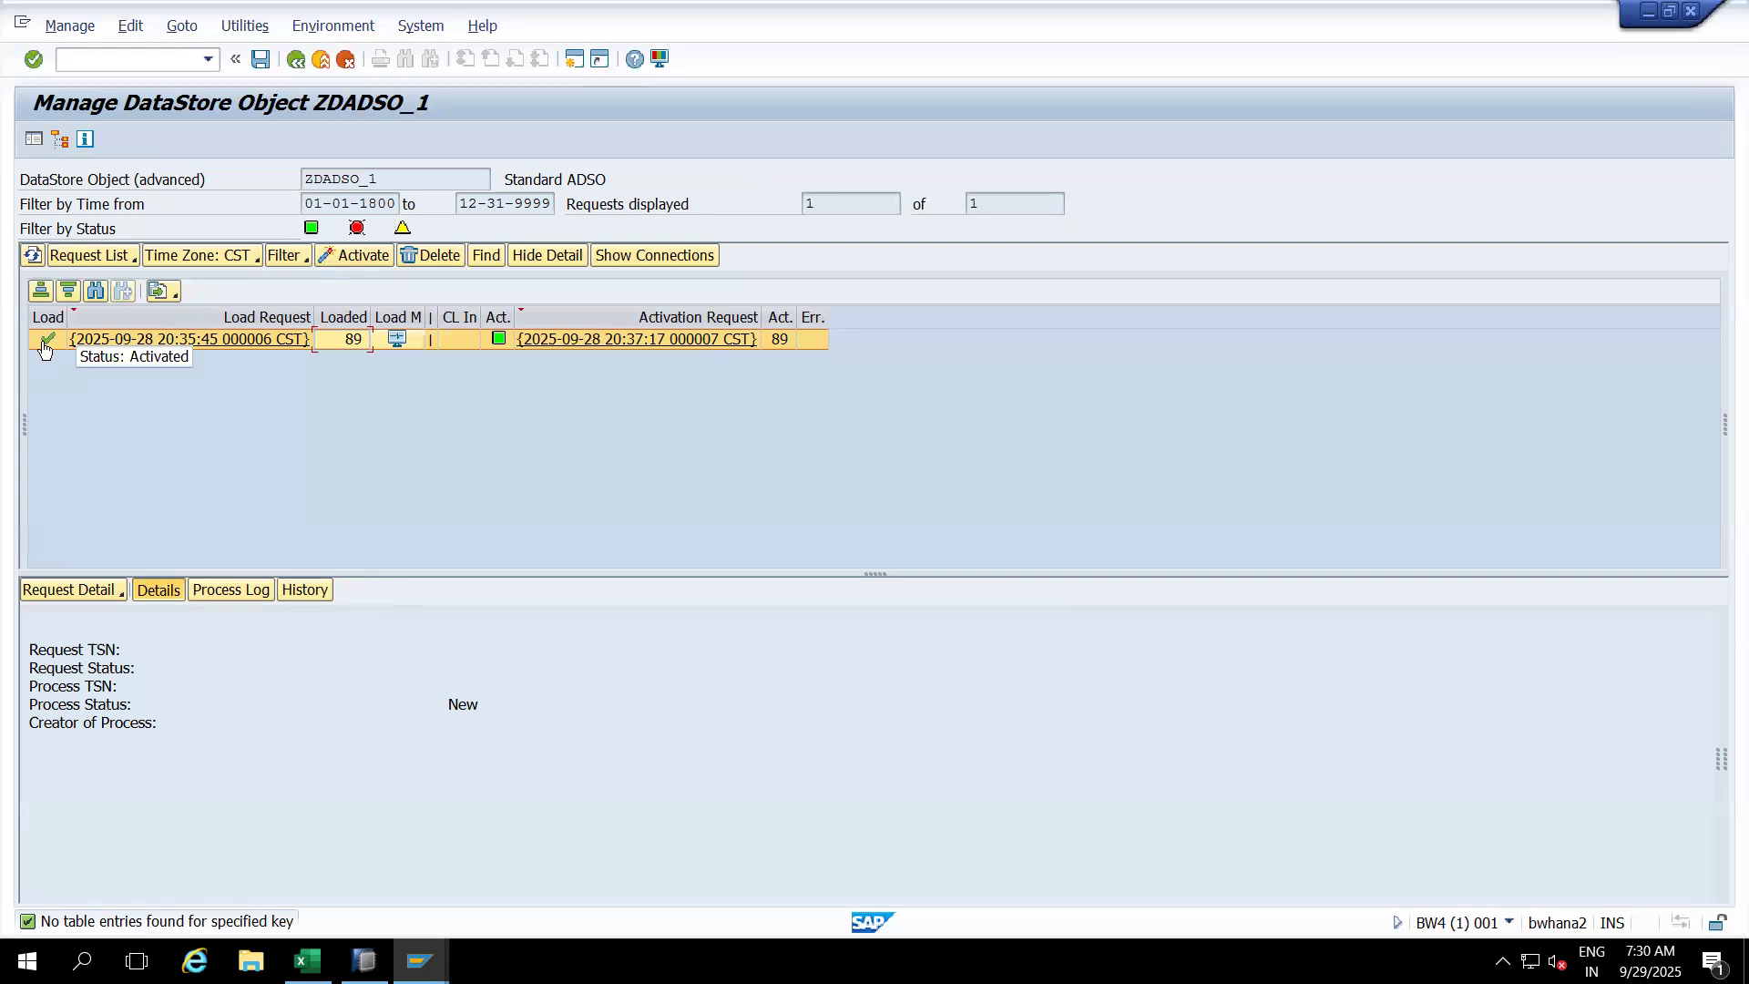
right_click(350, 348)
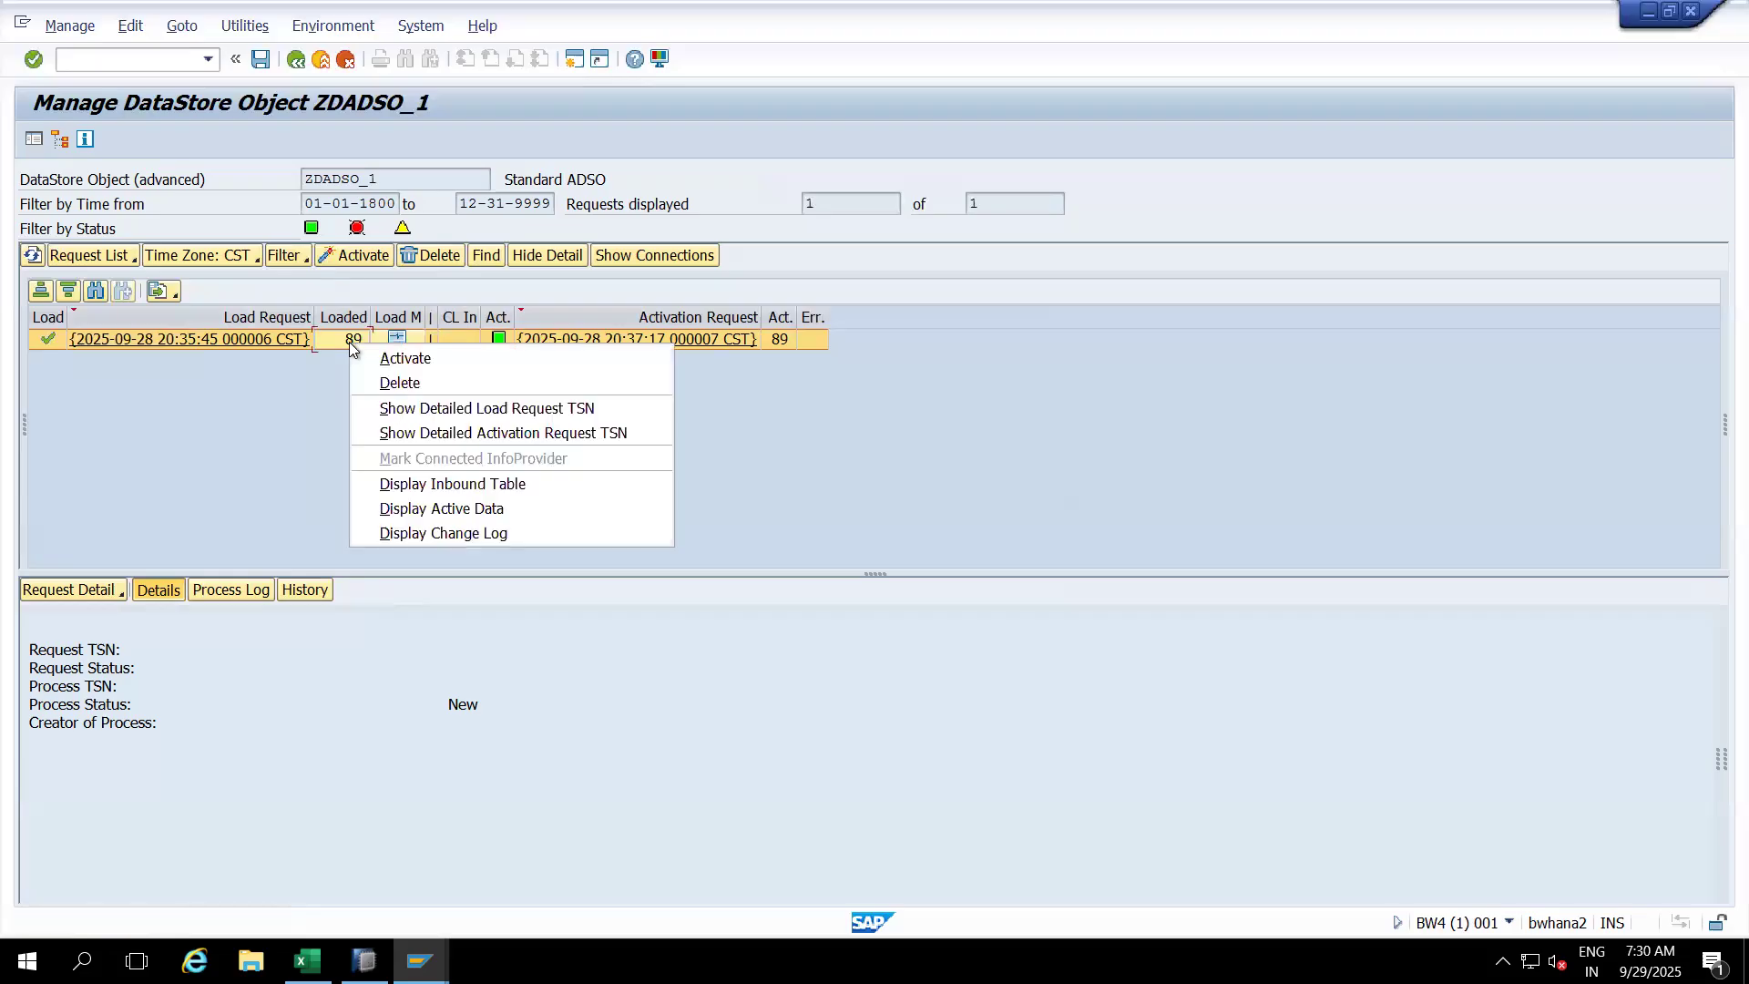
click(399, 531)
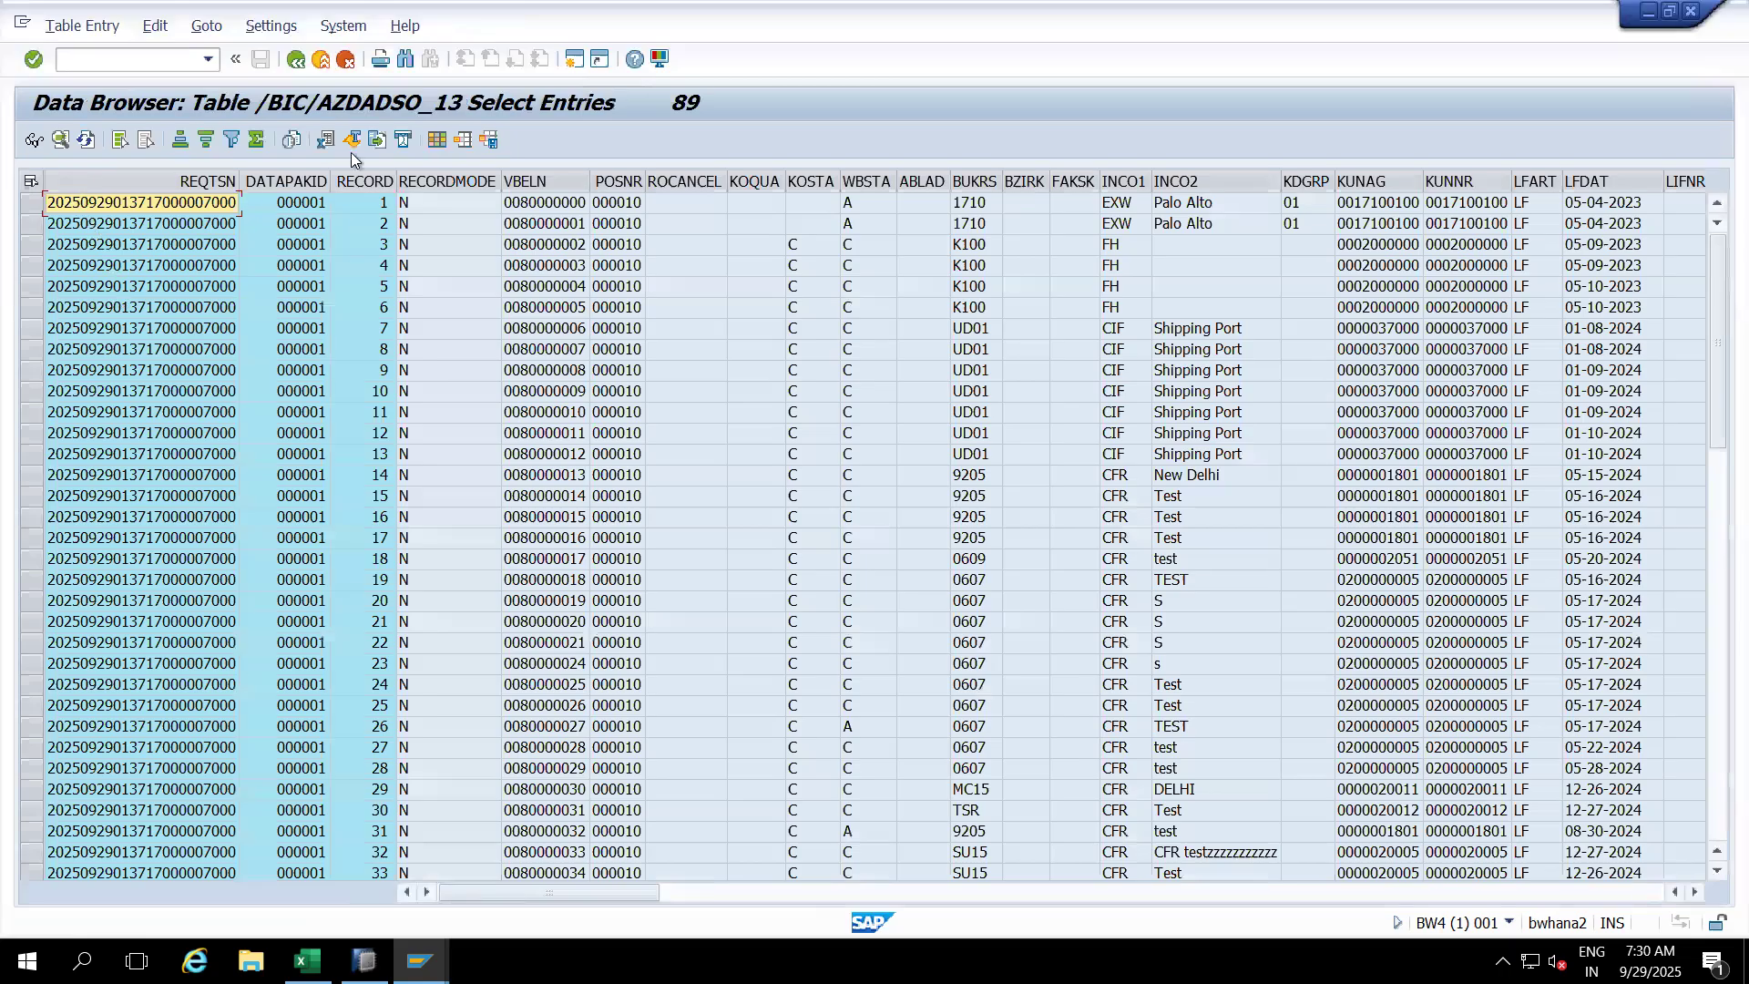
click(295, 62)
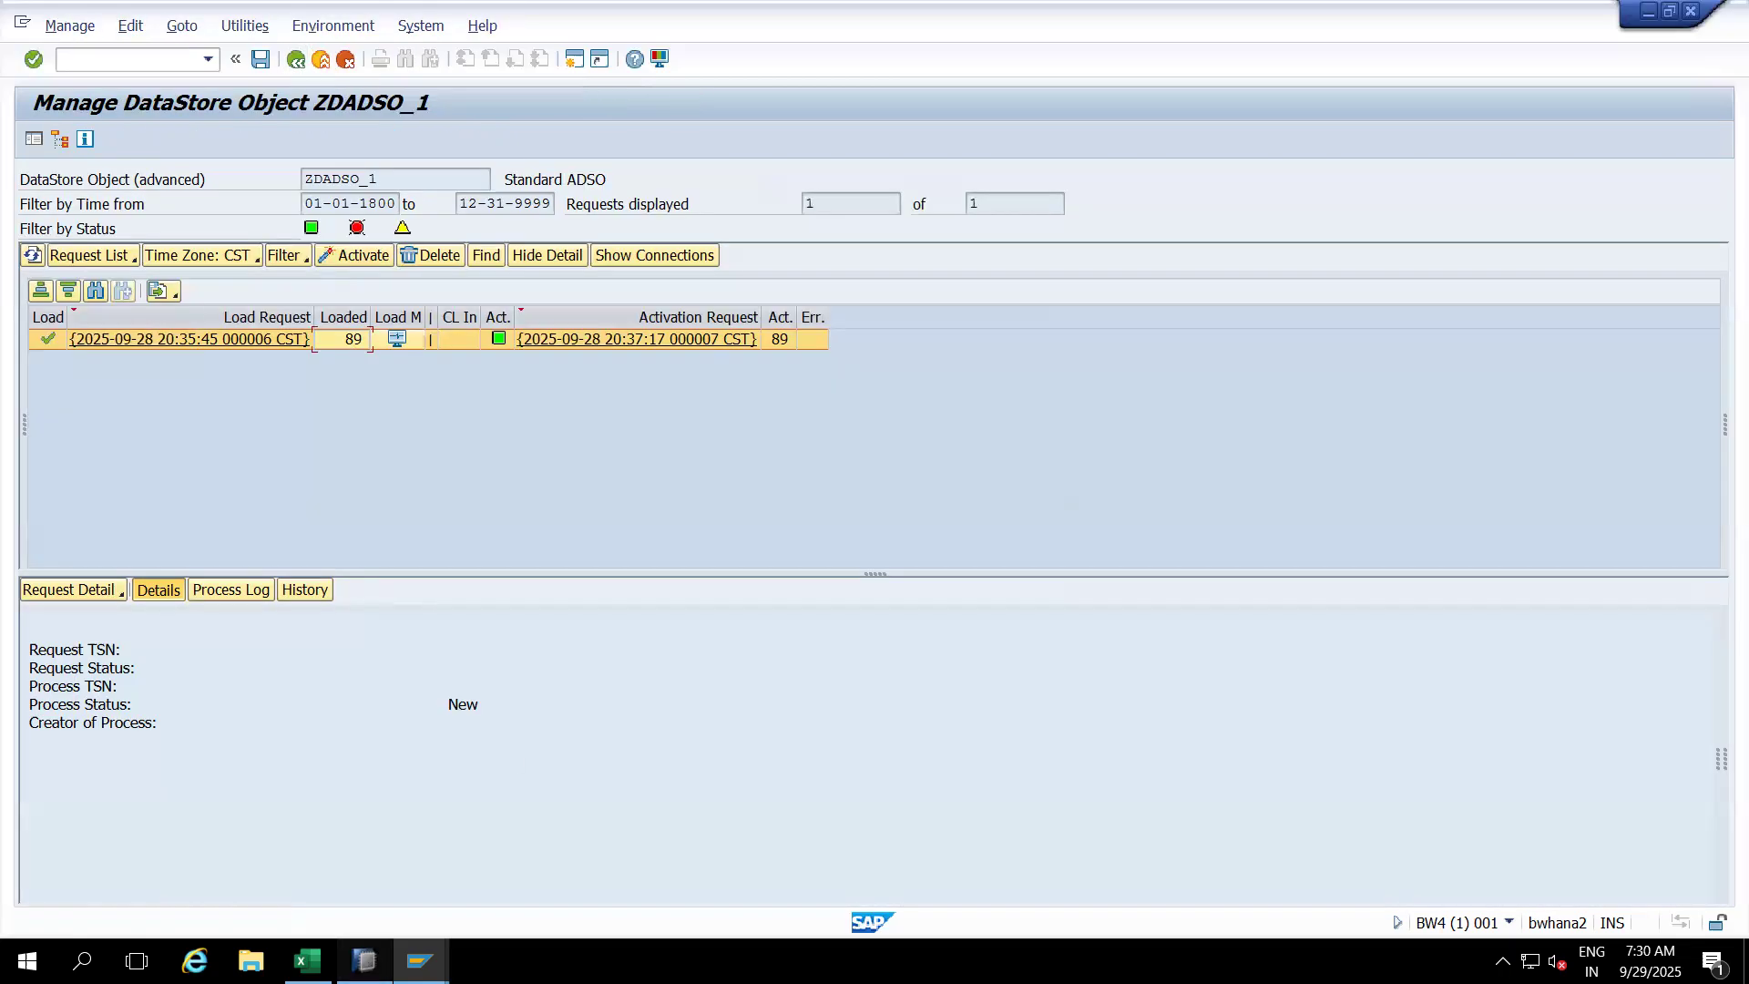
Step: Switch to SAP HANA Studio, show the data flow ZDF_TD1 and clear the selection of the ZDADSO_1 object
click(364, 961)
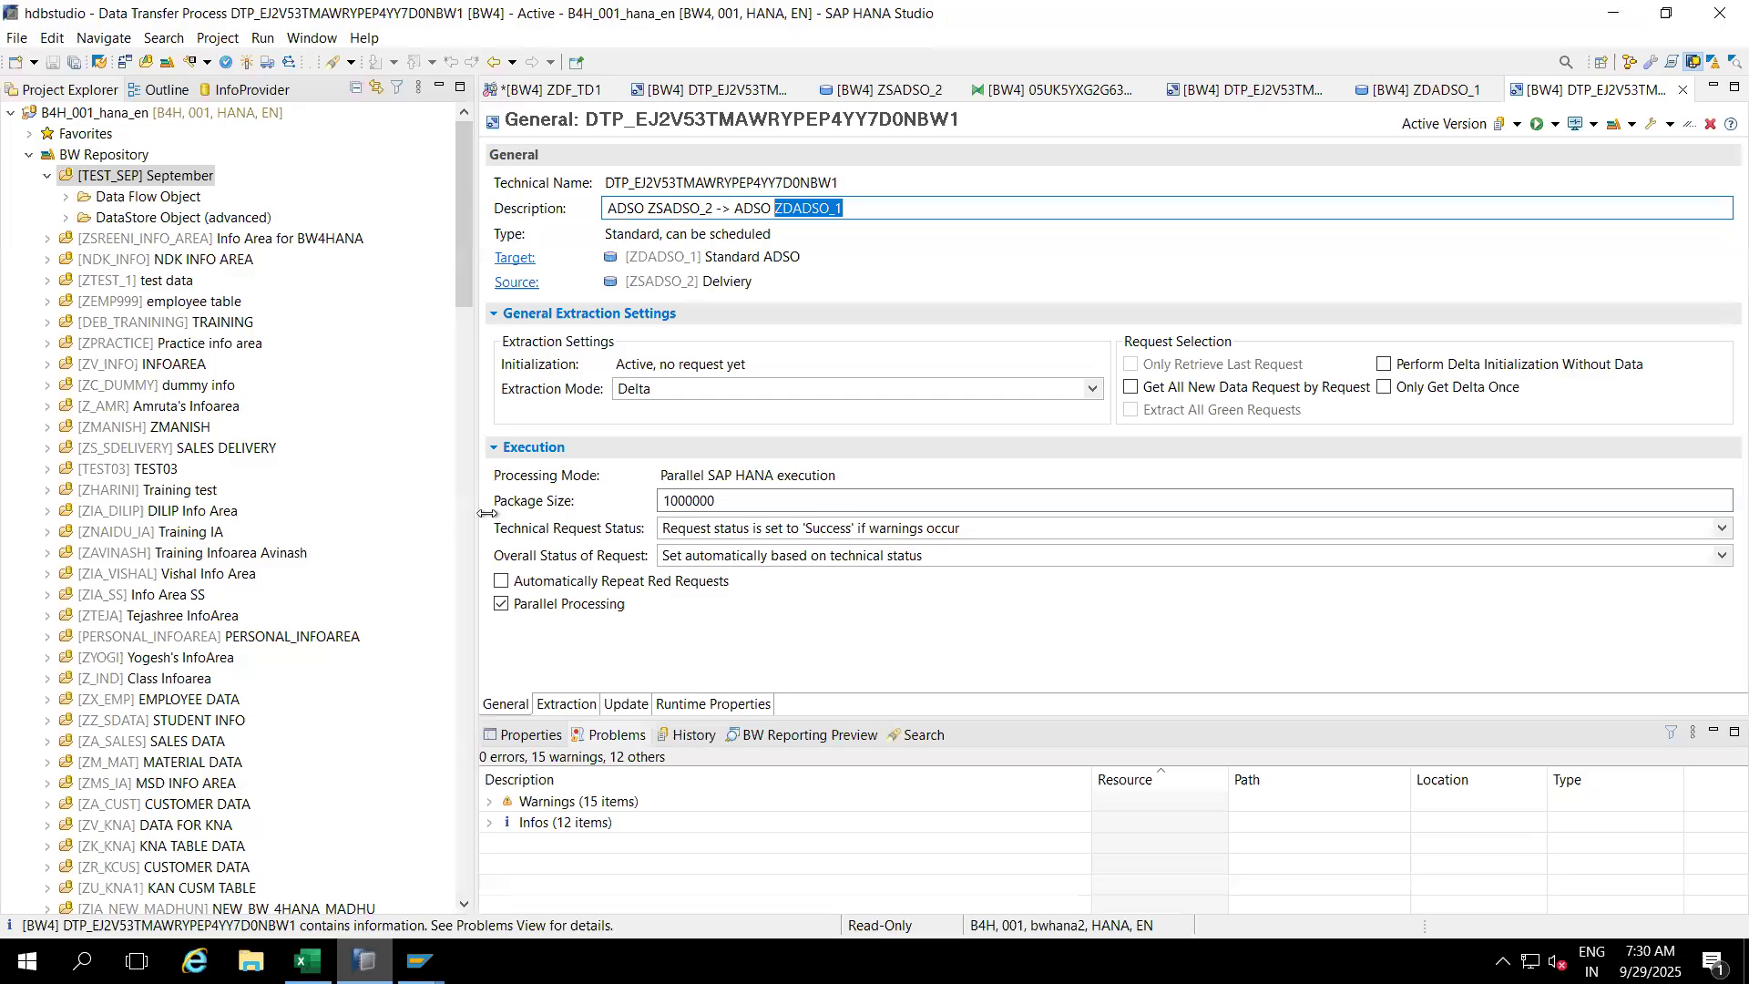
click(537, 91)
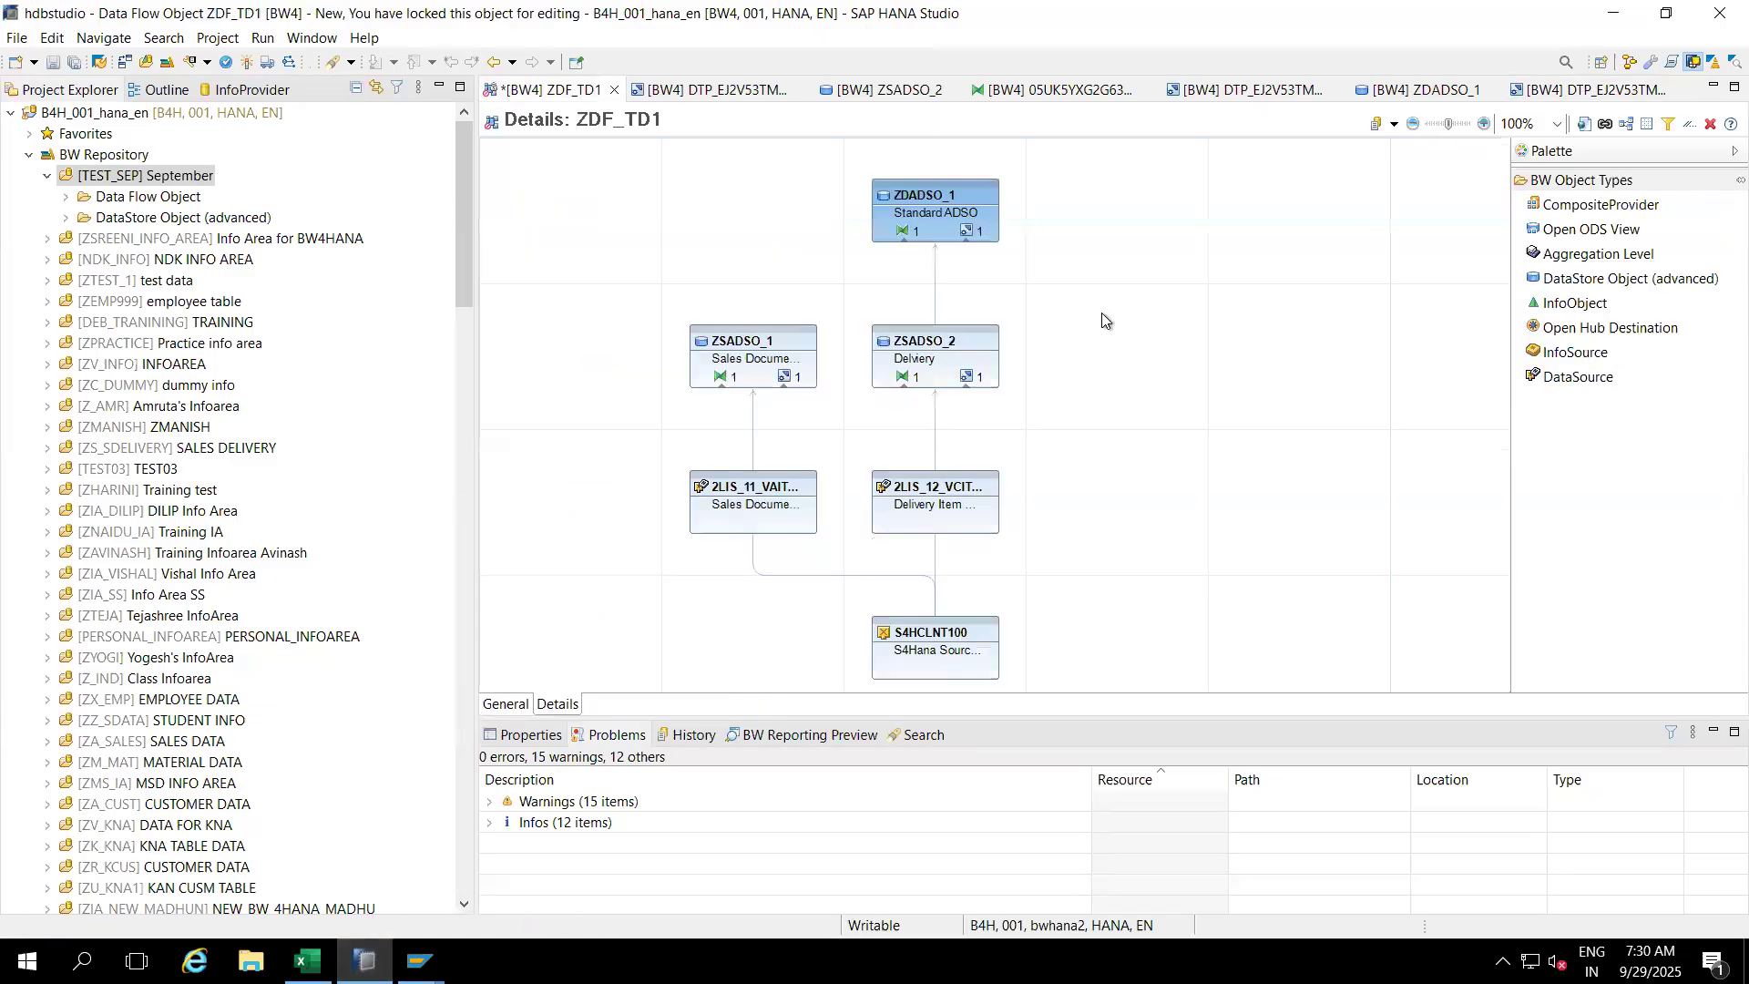
click(1048, 317)
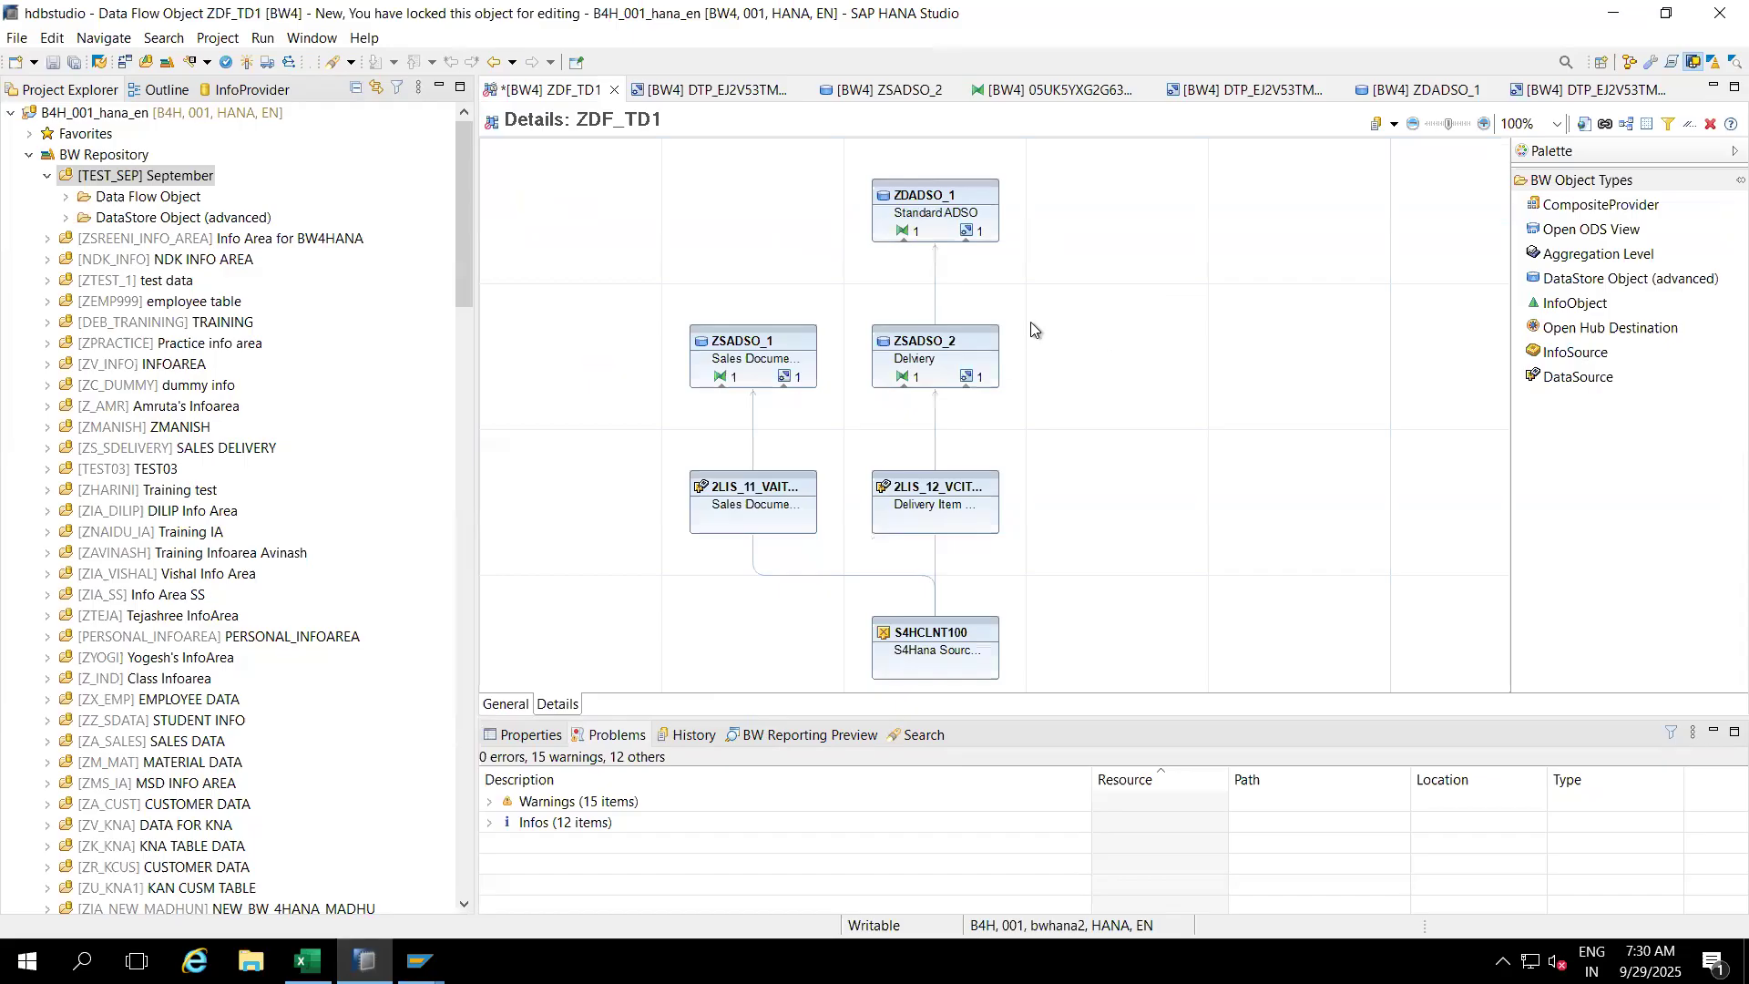